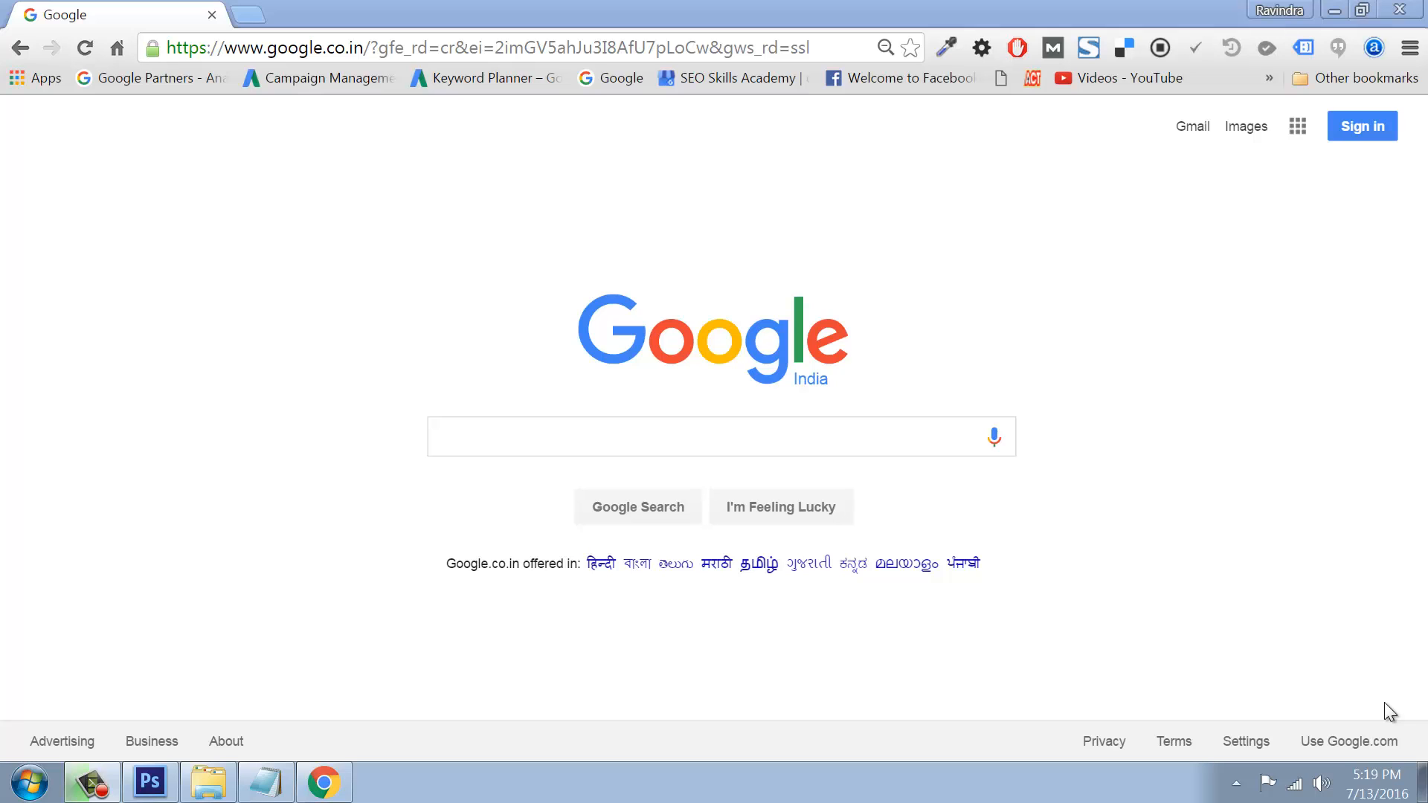
Step: Search Google for 'themeforest login' and open the Envato 'Sign in to ThemeForest' result
click(487, 426)
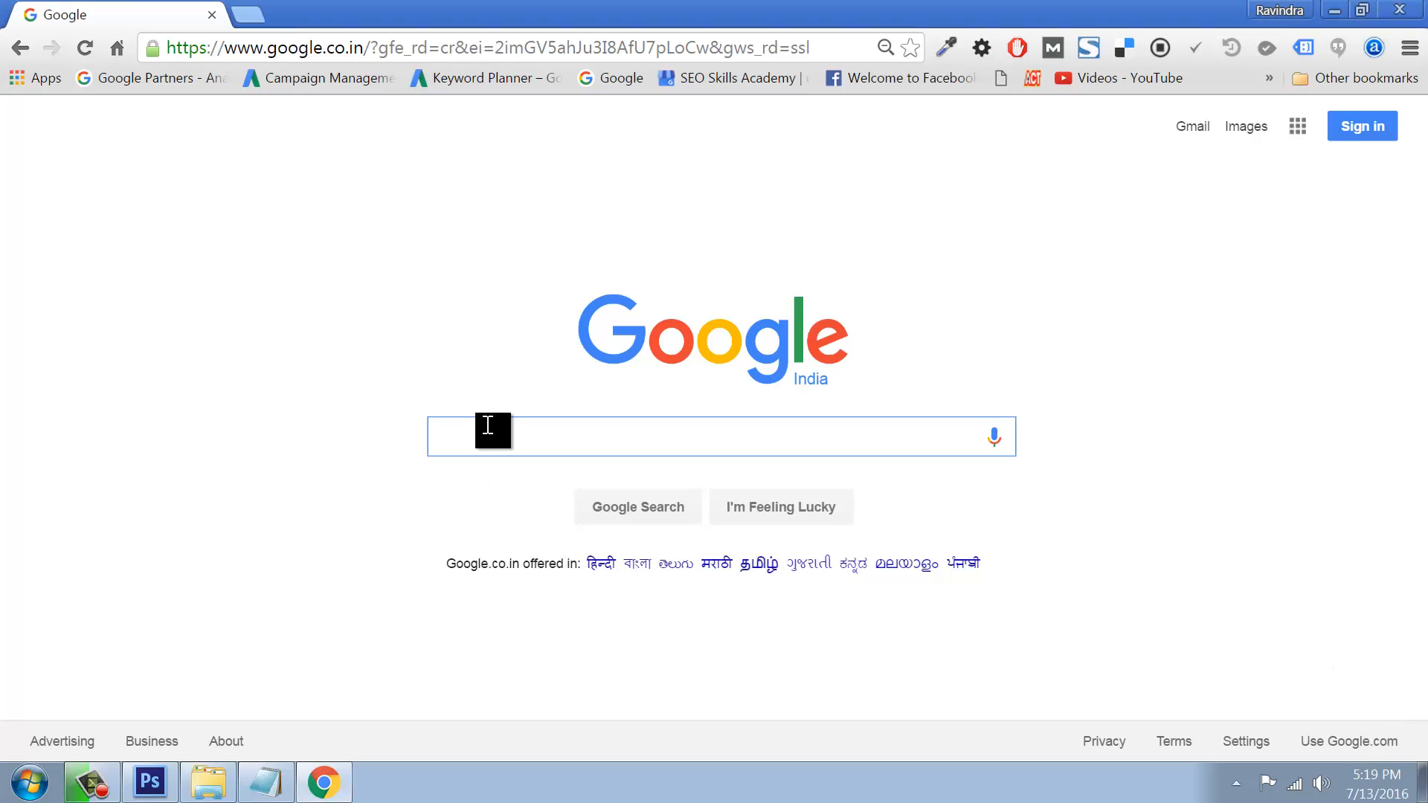
text(themefor)
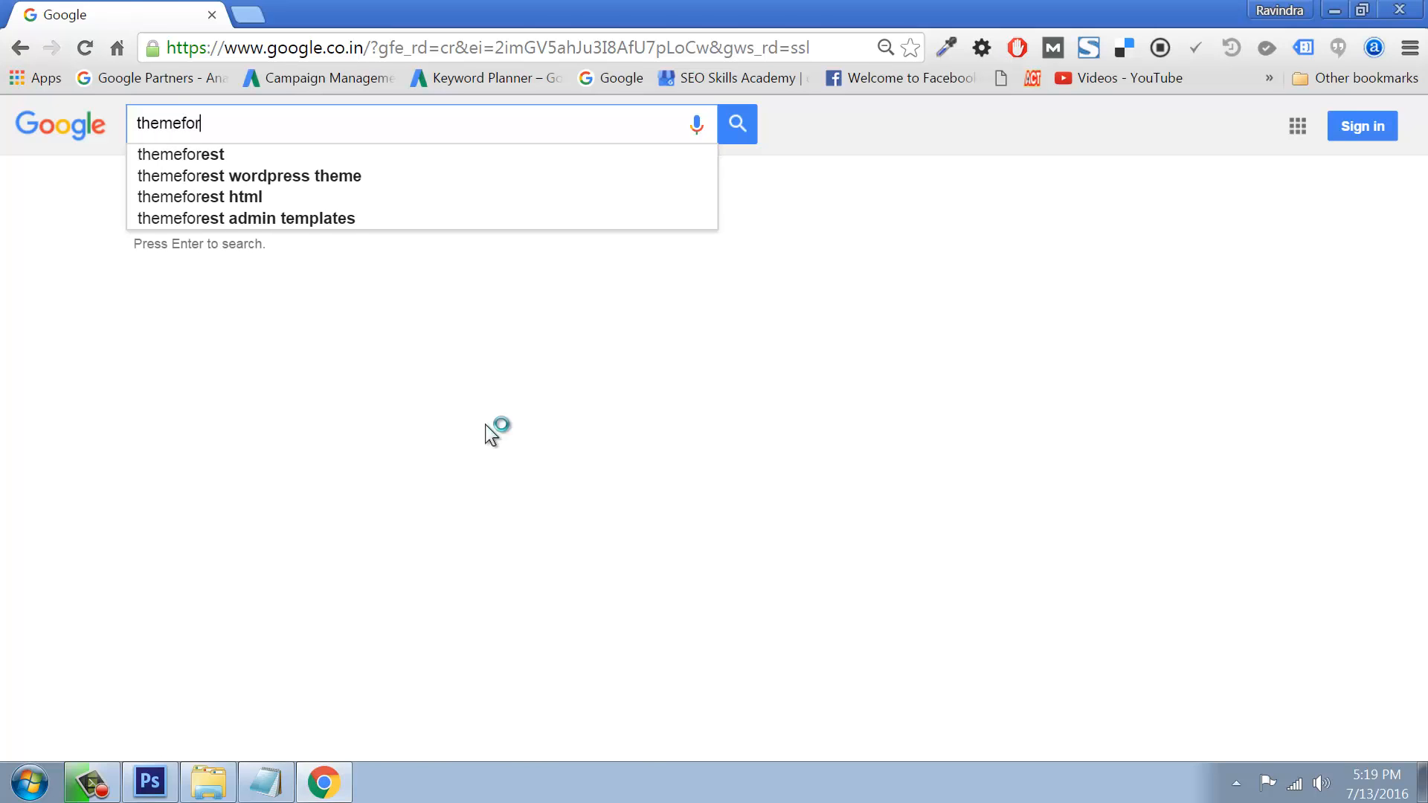
text(s)
key(BackSpace)
text(est login)
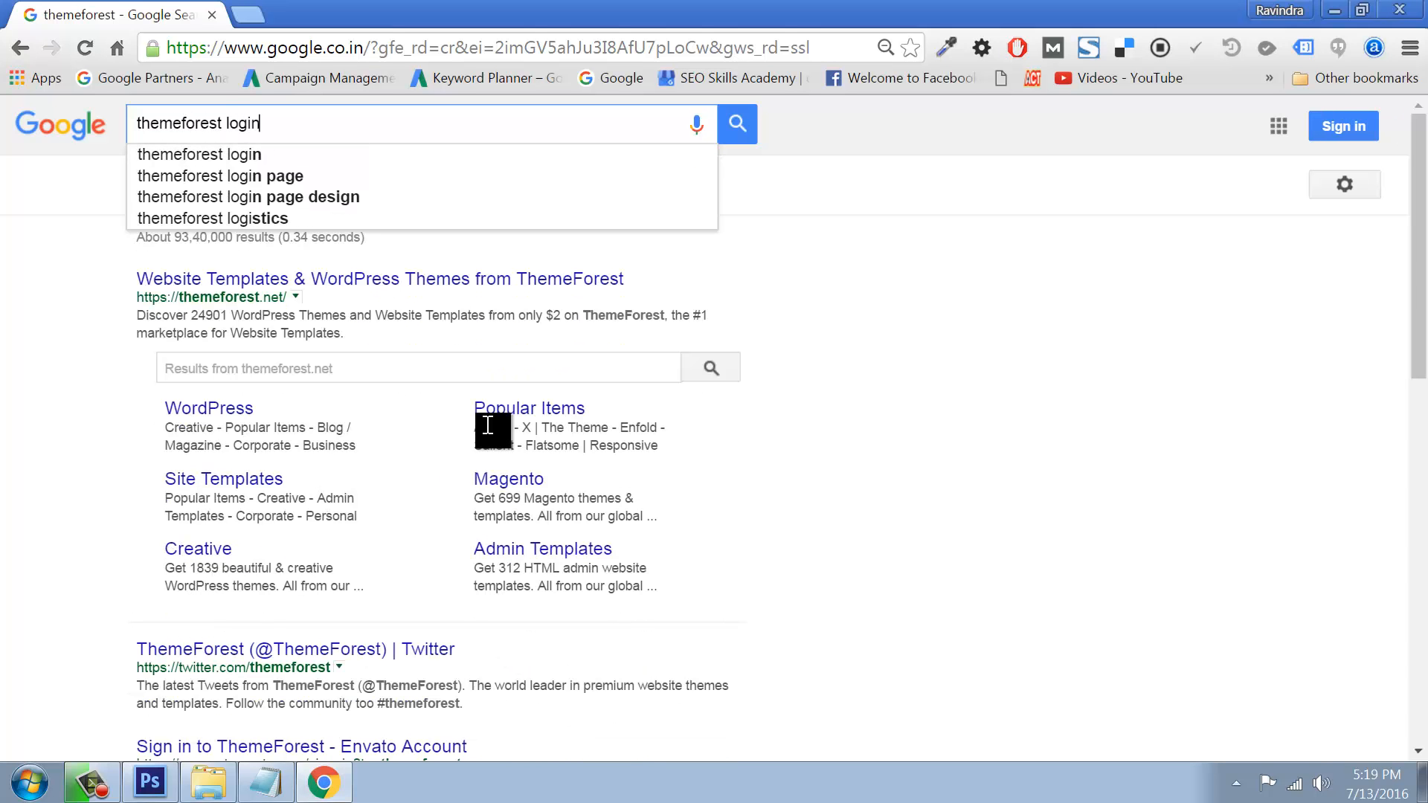
key(Return)
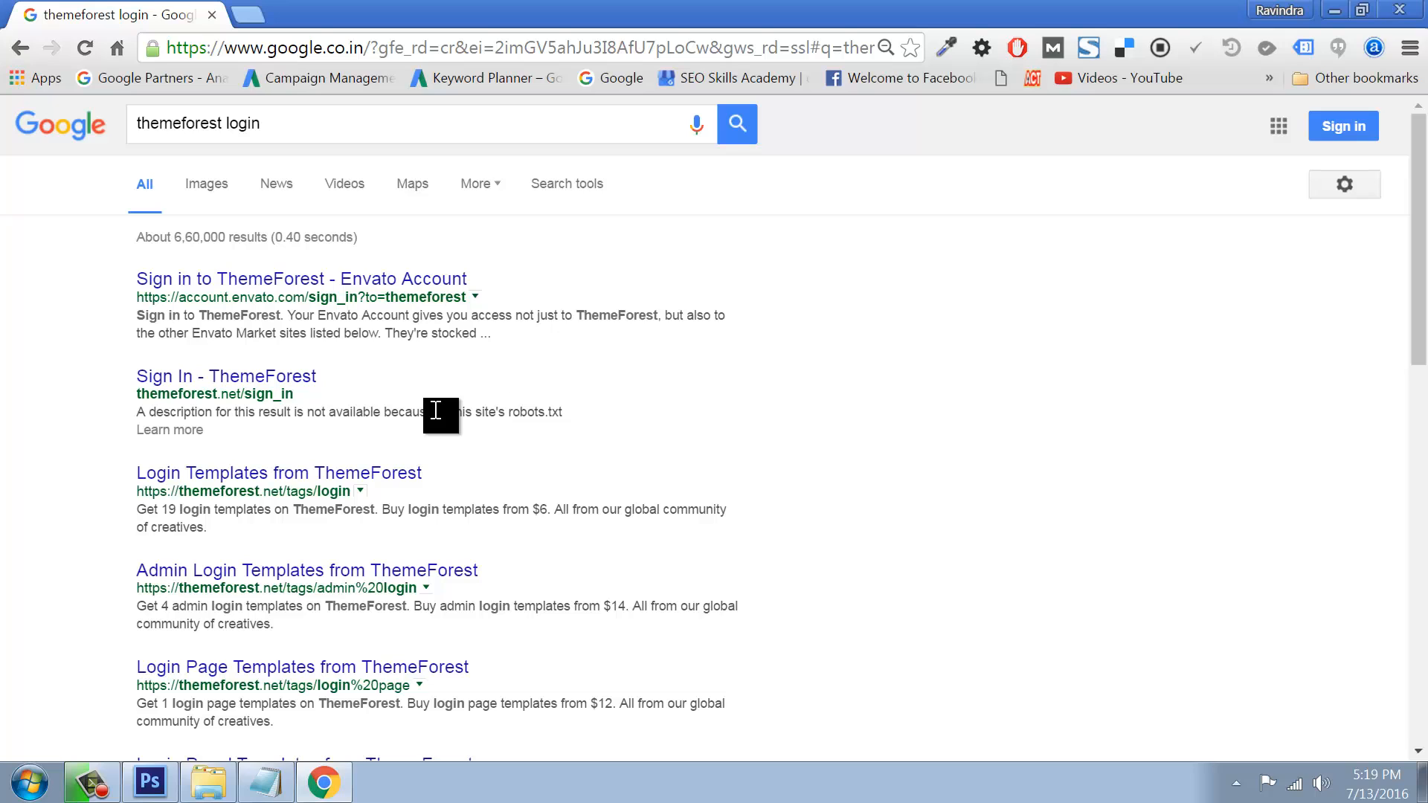
click(300, 286)
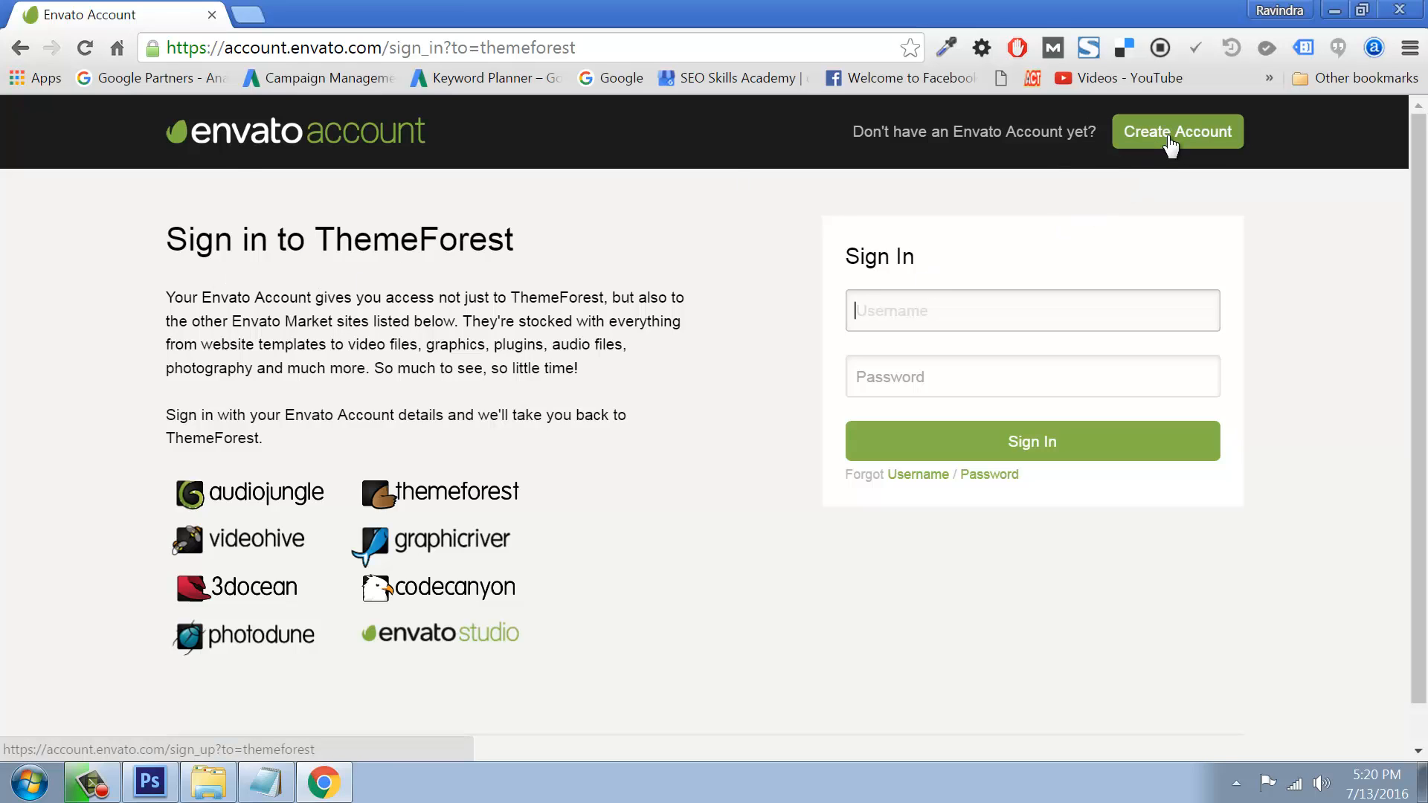
Step: Sign in to ThemeForest with the account username and password
click(879, 311)
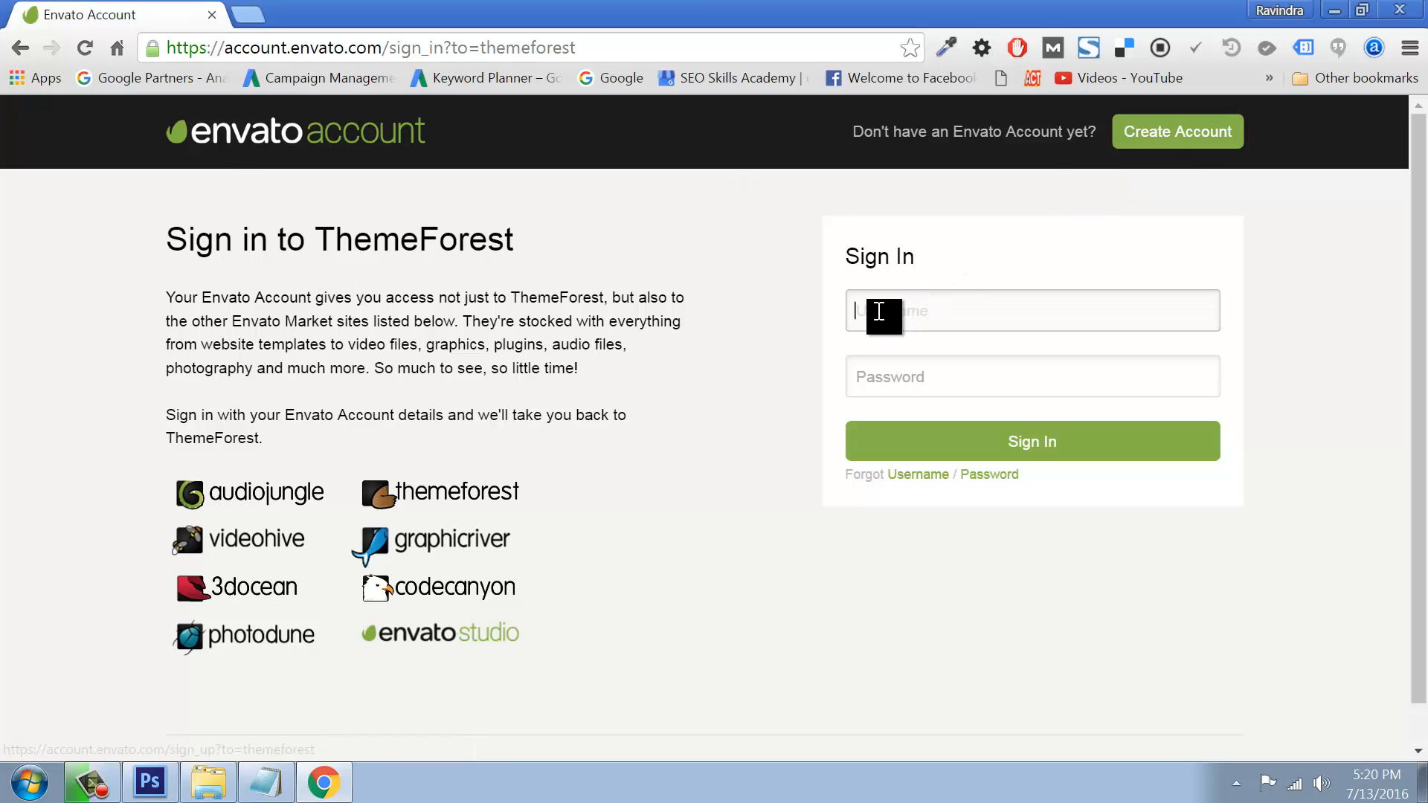
text(seoskills)
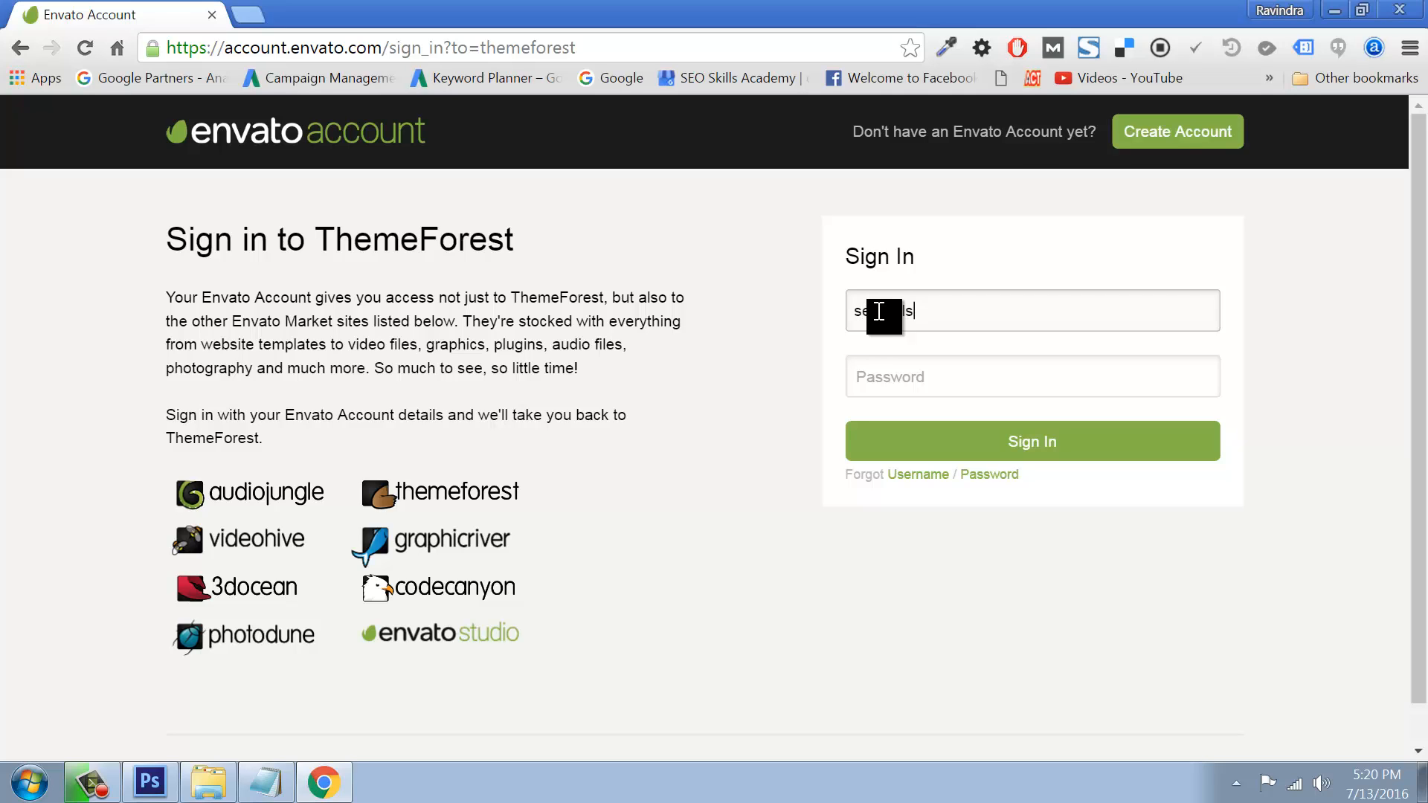
key(Tab)
text(••••••••••)
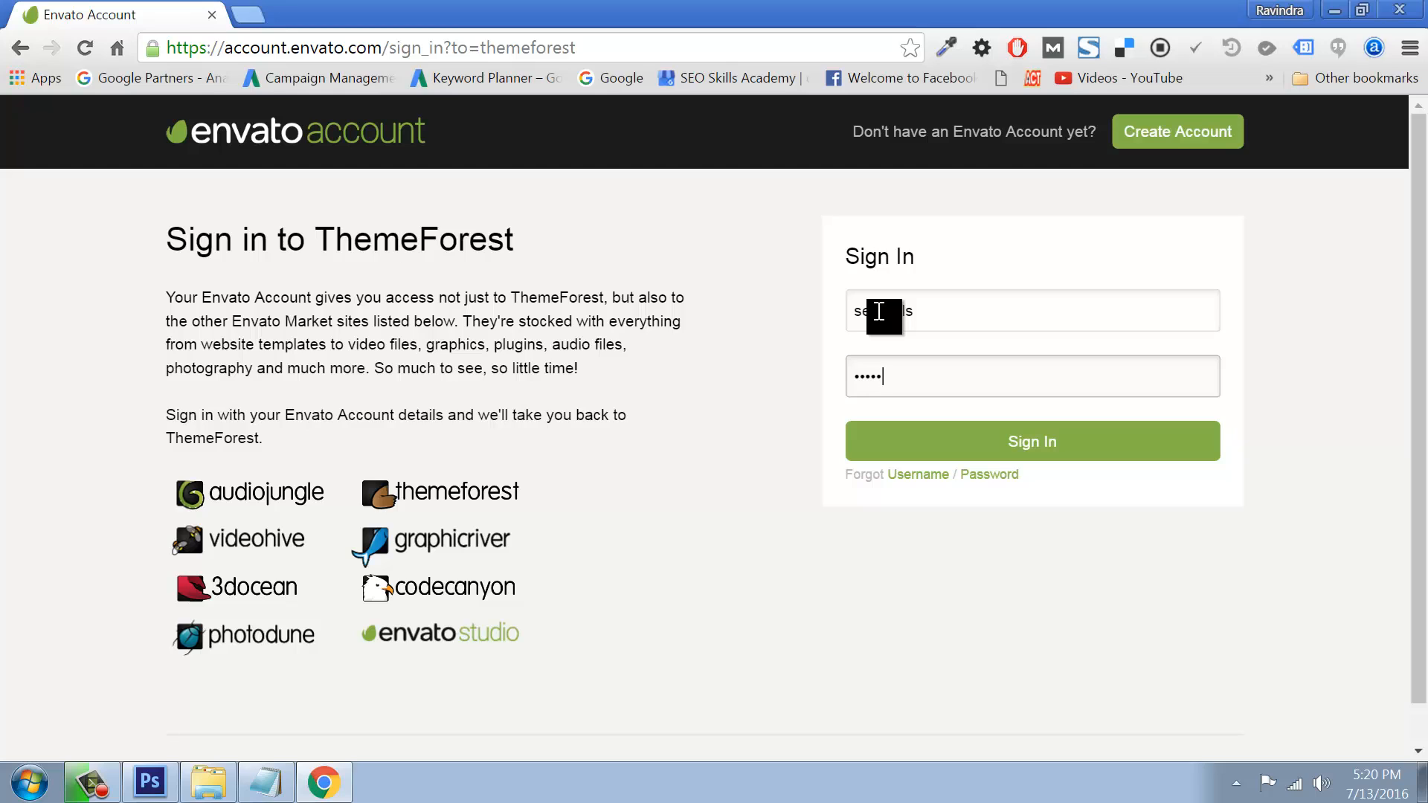
key(Return)
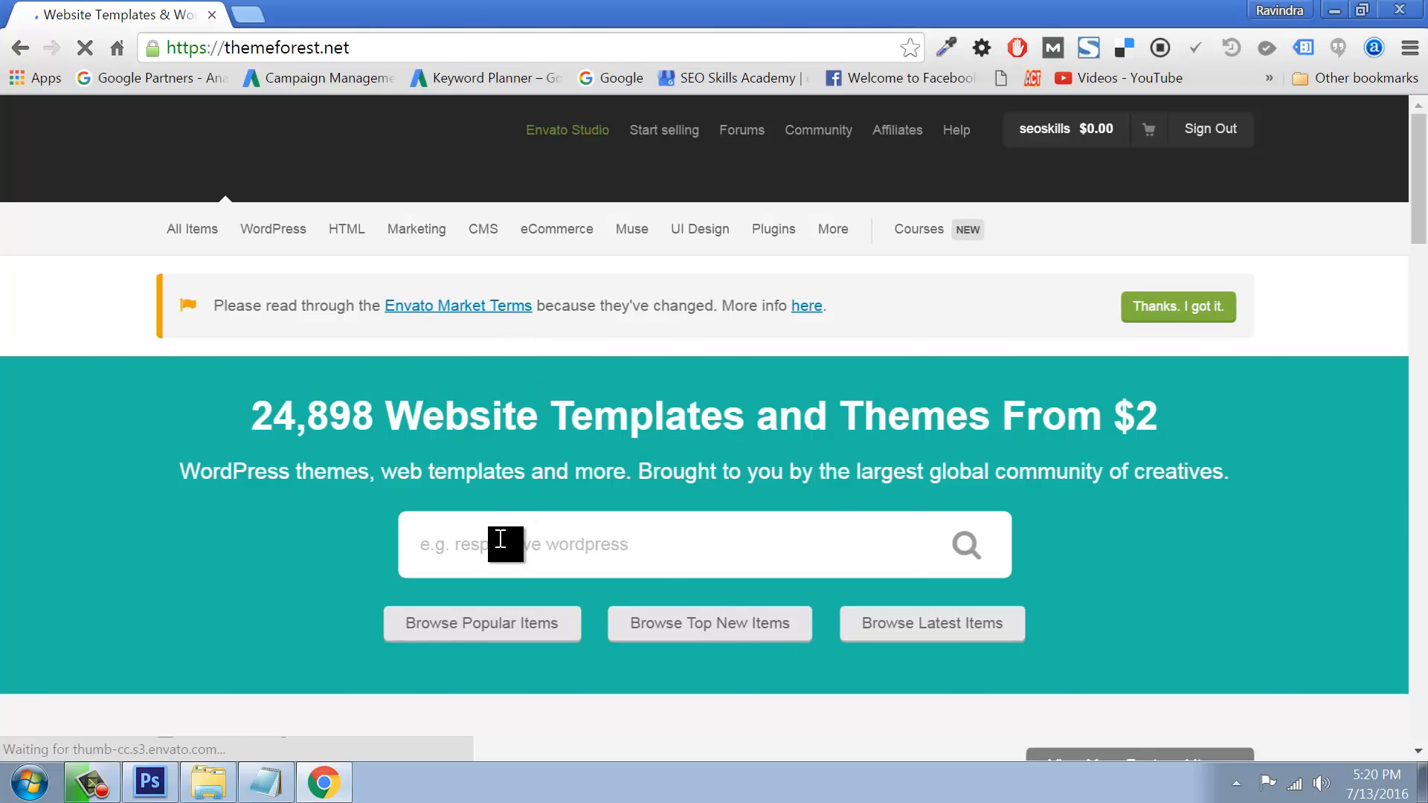
Step: Search ThemeForest for 'astrum' and open the Astrum Responsive Multi-Purpose WordPress Theme item page
click(489, 548)
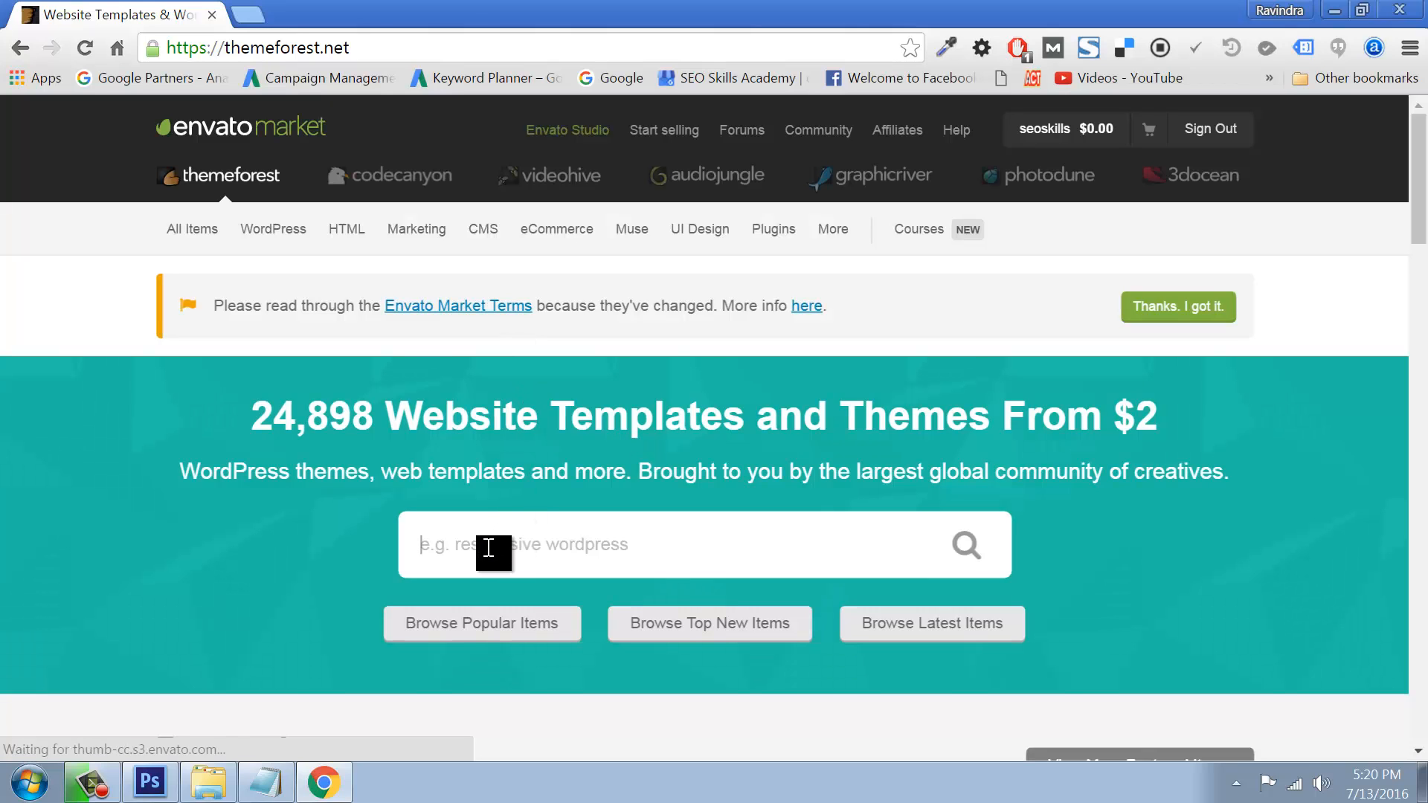
text(astr)
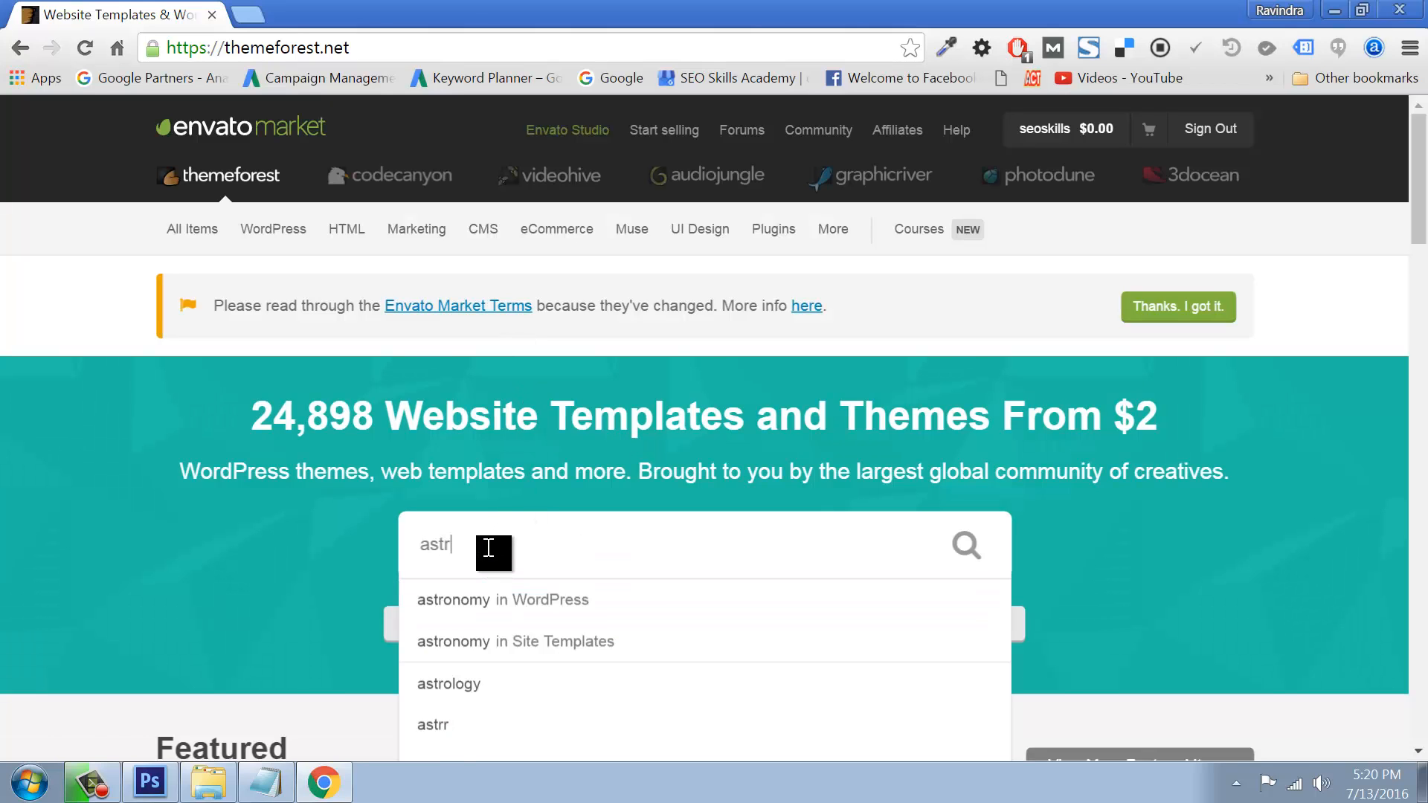
text(um)
key(Return)
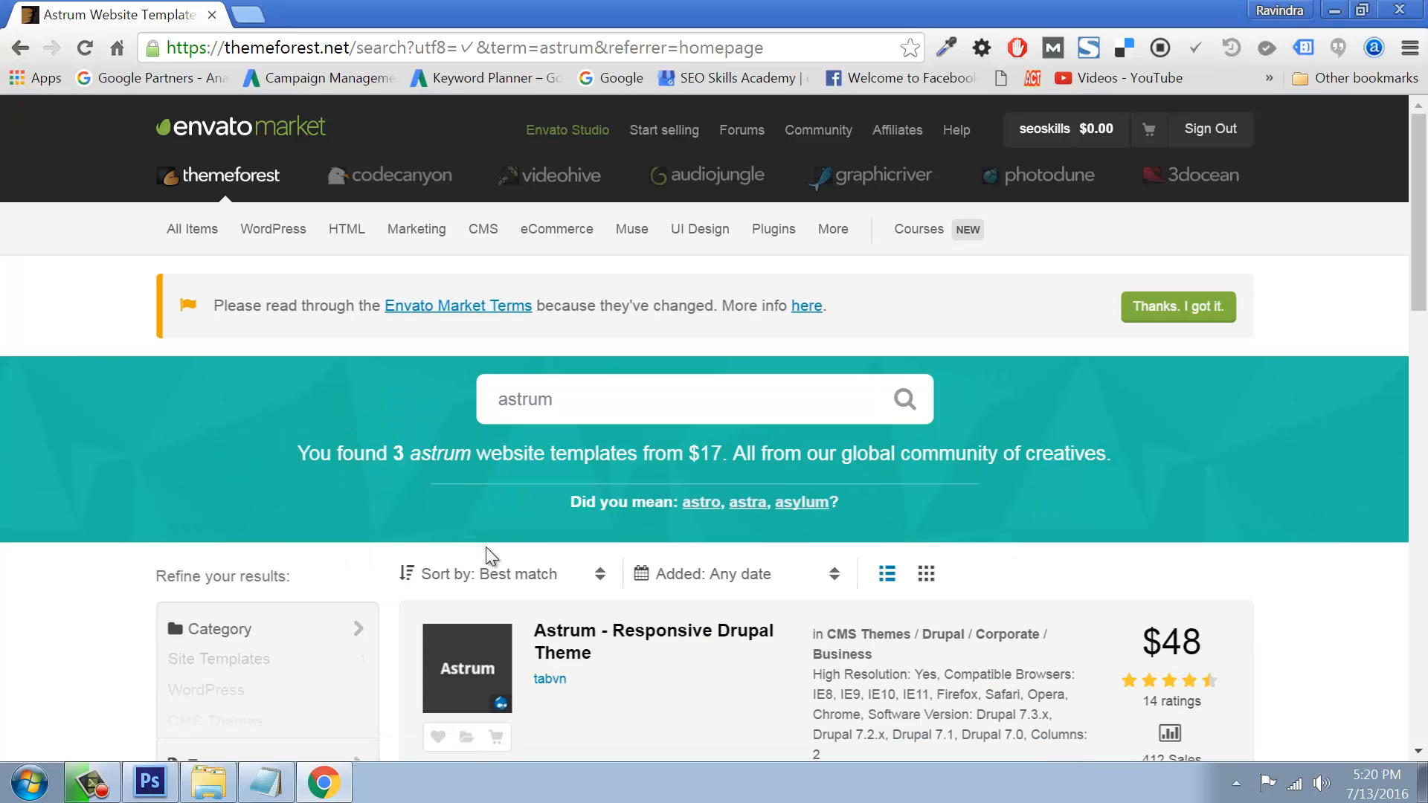
scroll(829, 520, down, 3)
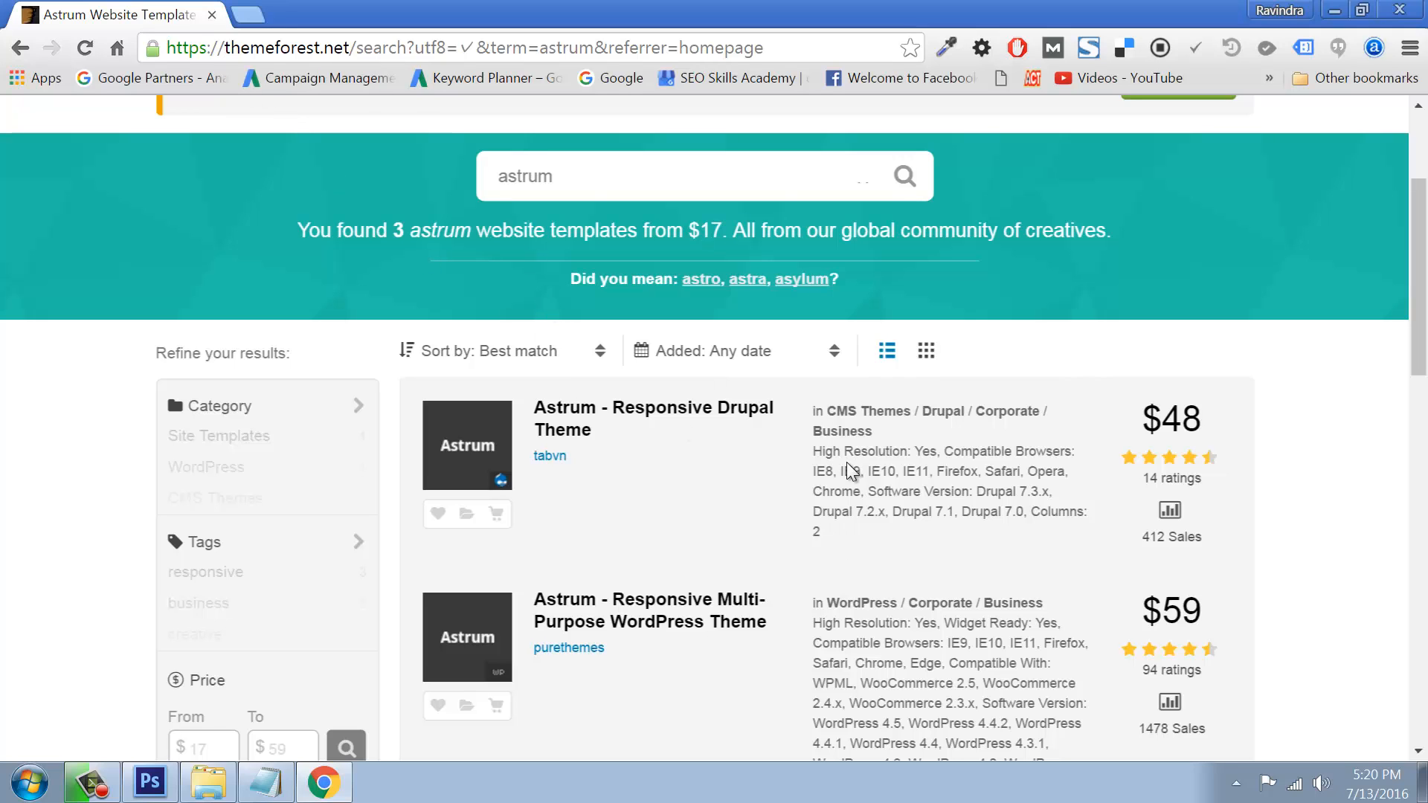
scroll(847, 462, down, 3)
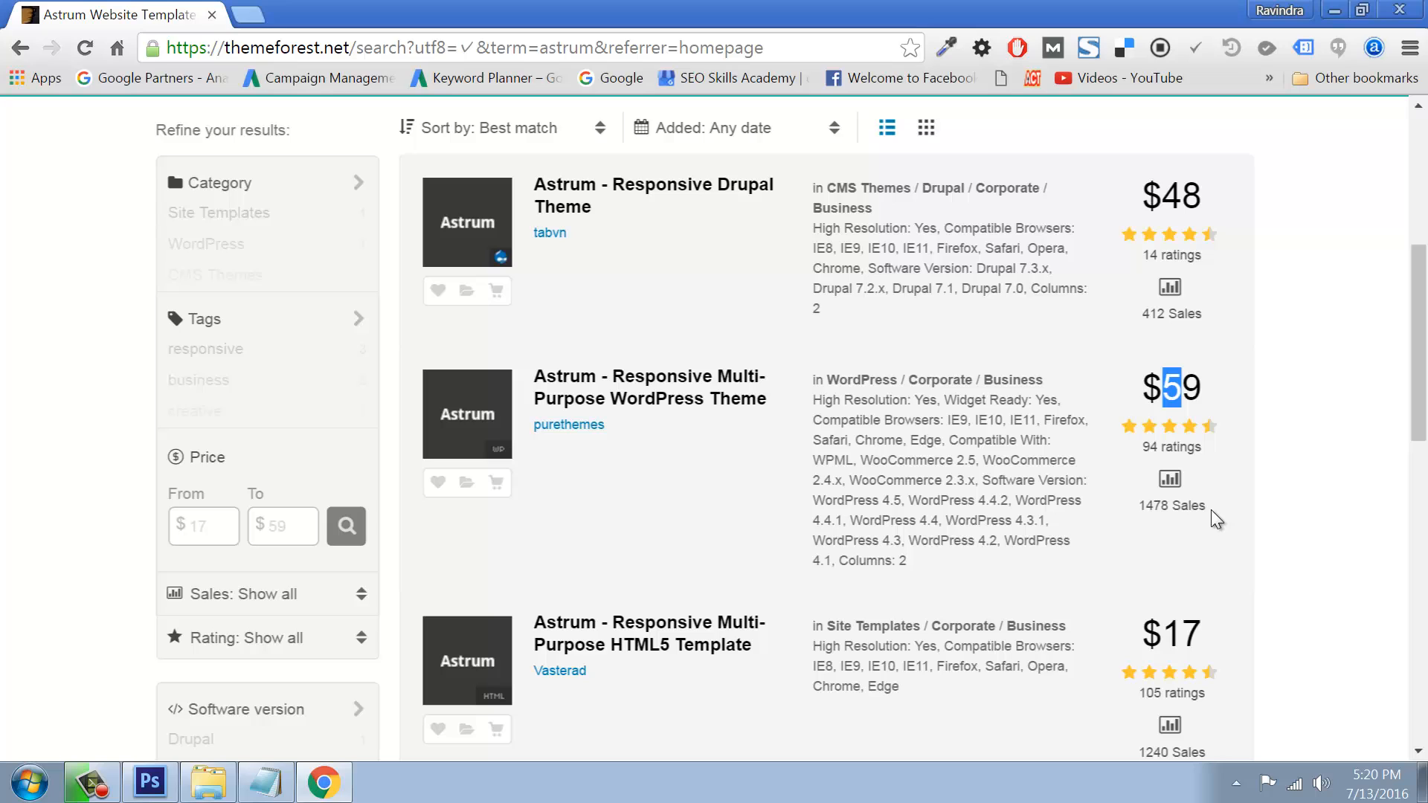
drag(1139, 511, 1231, 510)
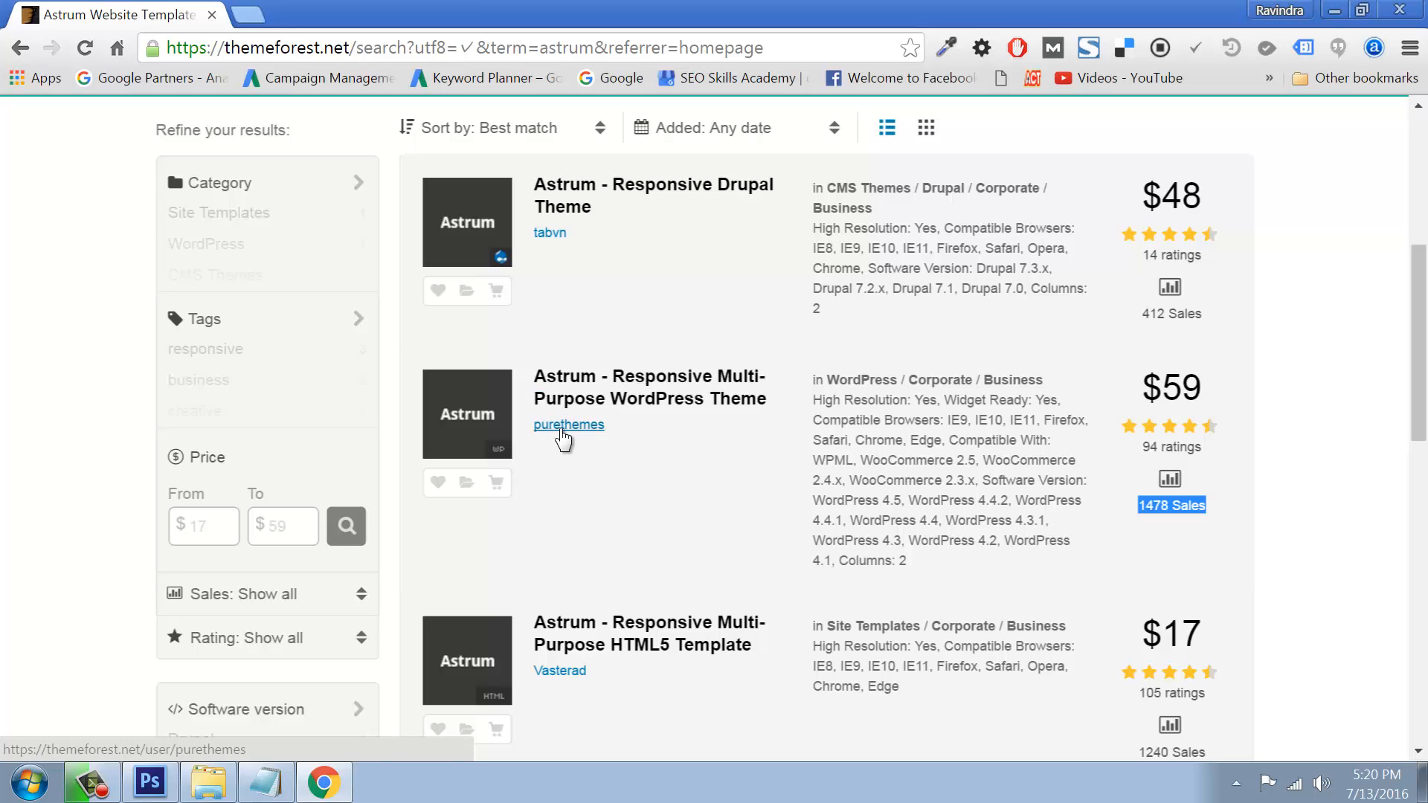
click(640, 413)
click(647, 387)
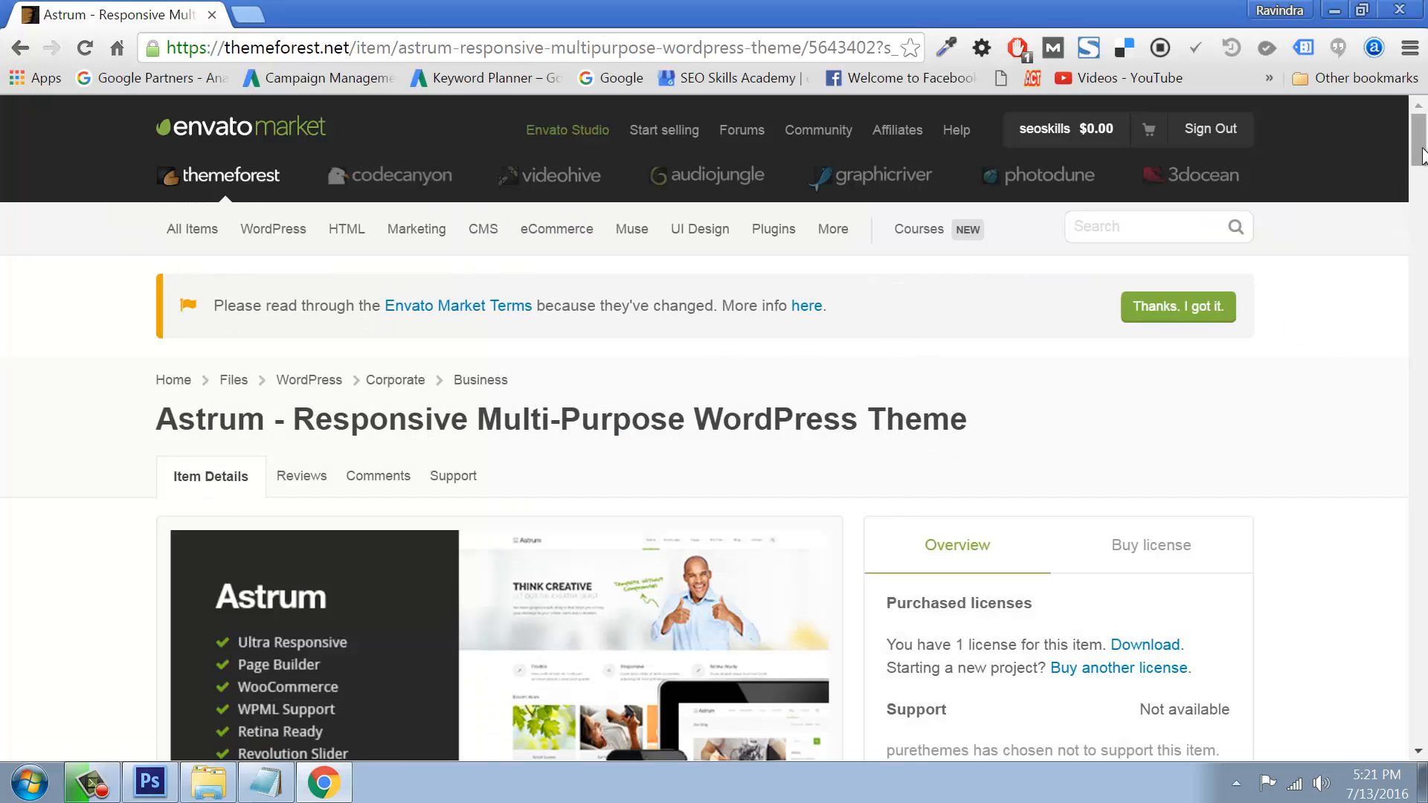
drag(1420, 169, 1377, 172)
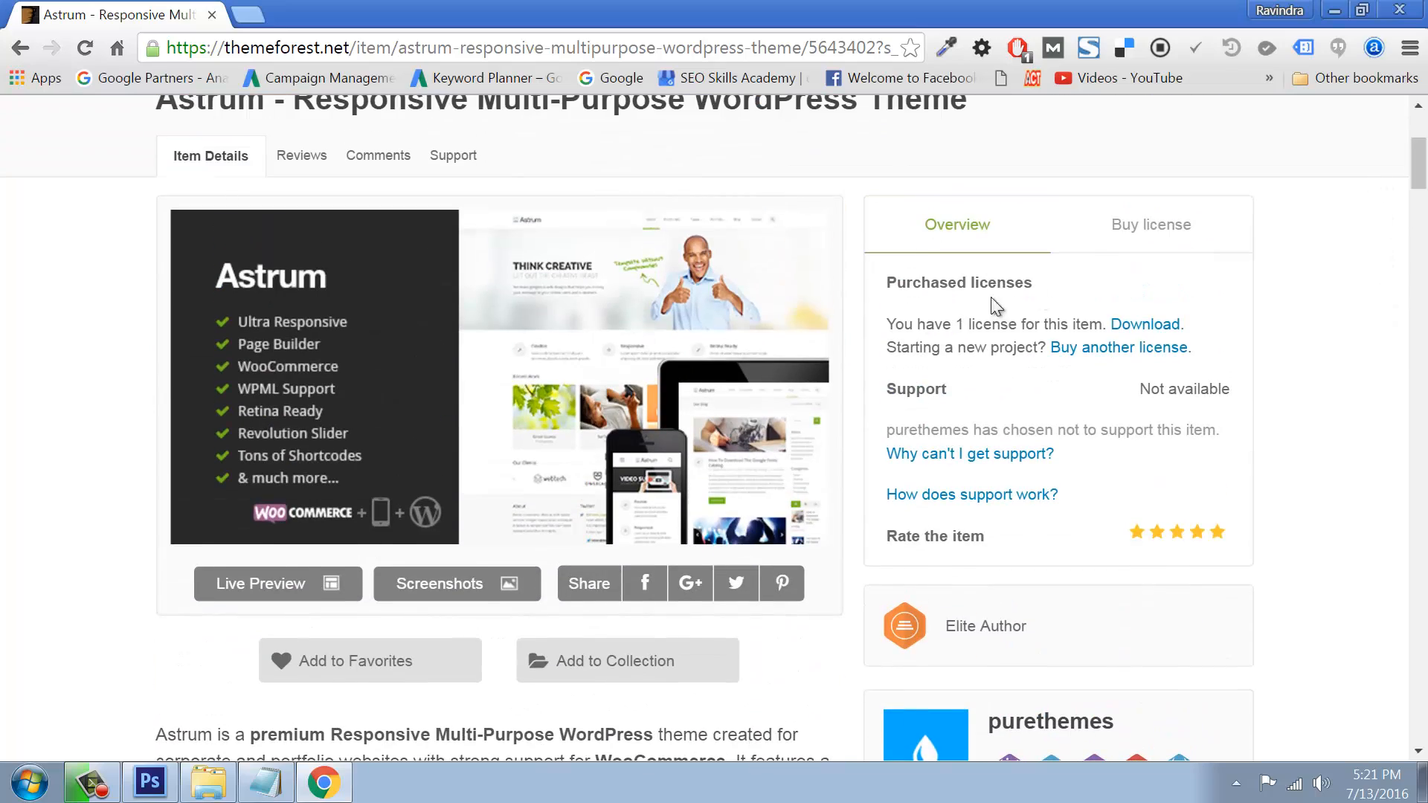
click(367, 153)
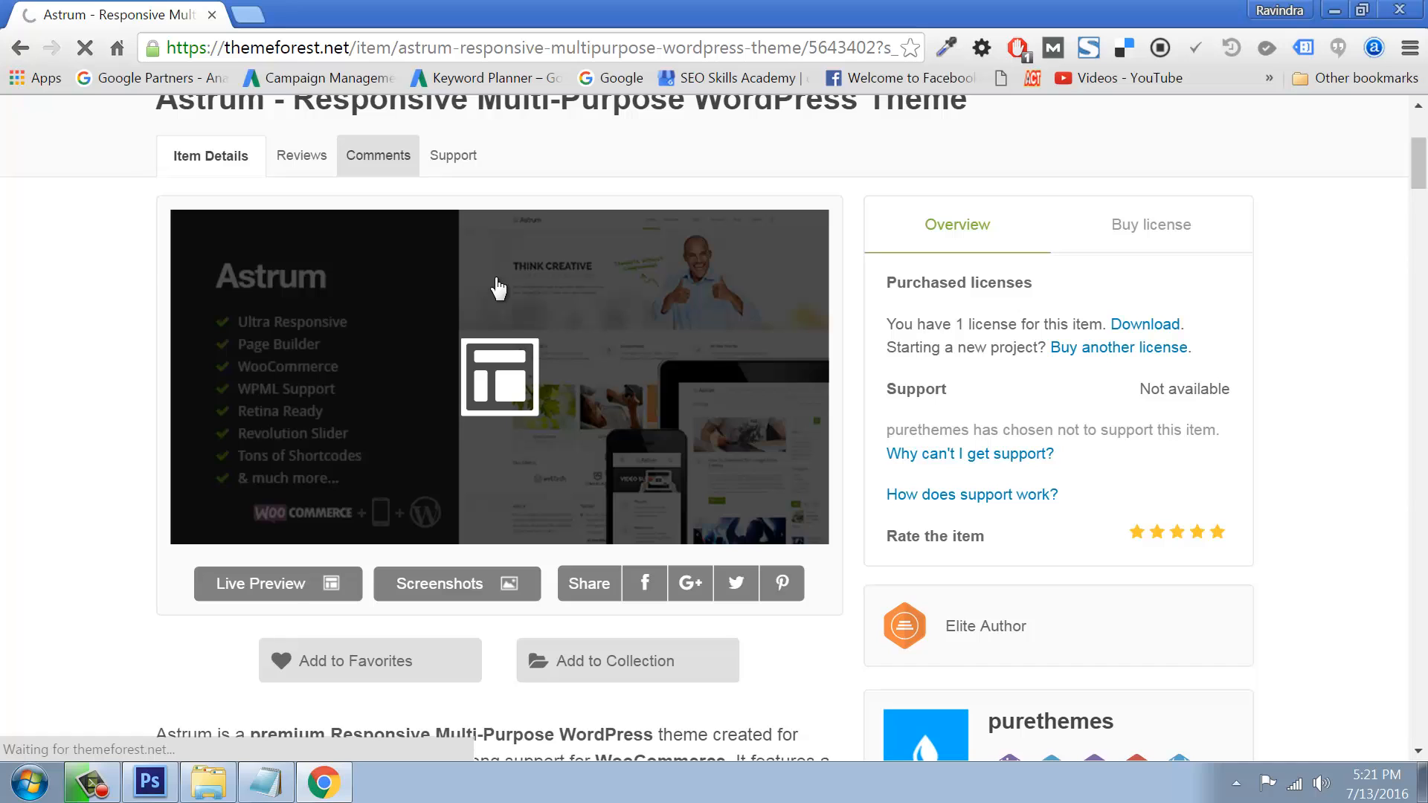
scroll(549, 573, down, 6)
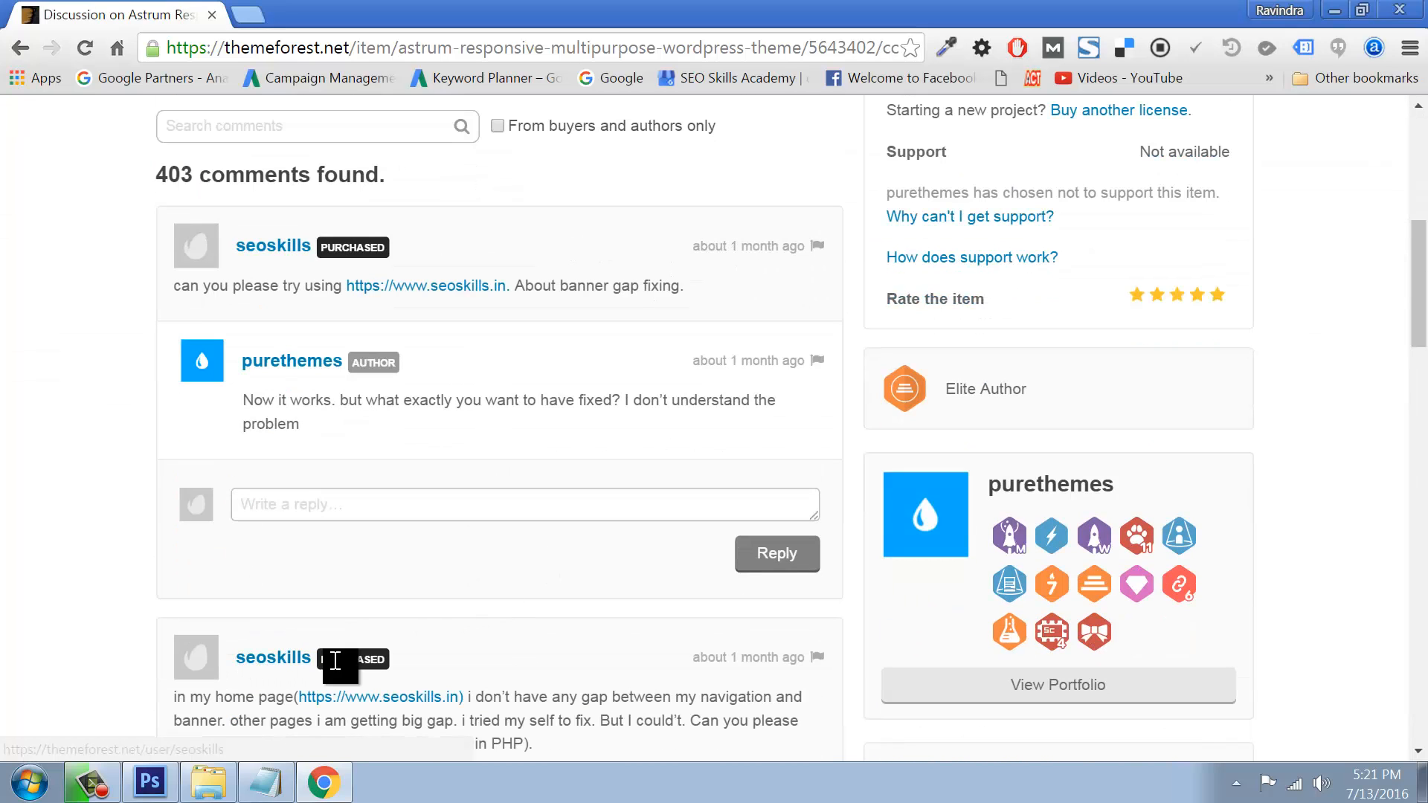
drag(177, 699, 544, 742)
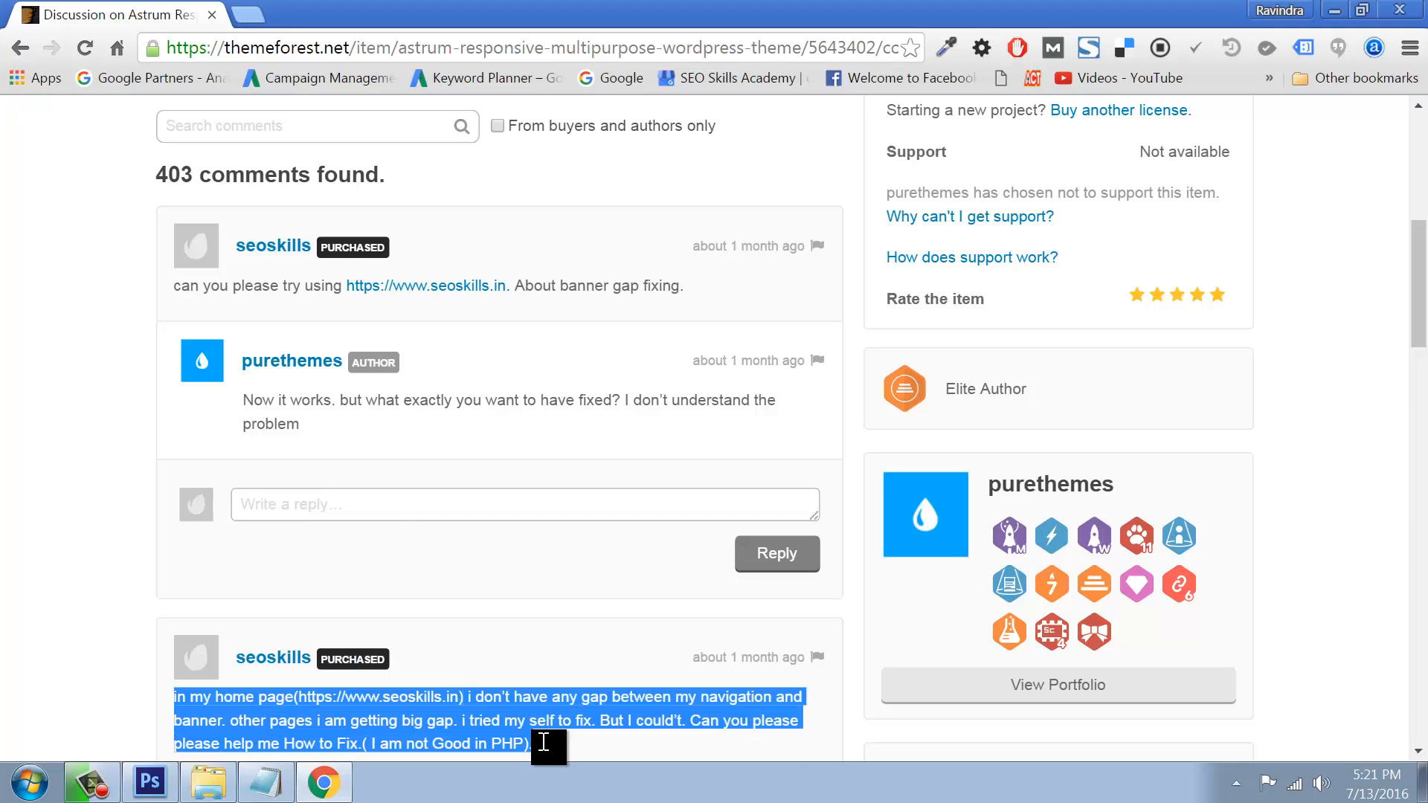
scroll(595, 673, down, 7)
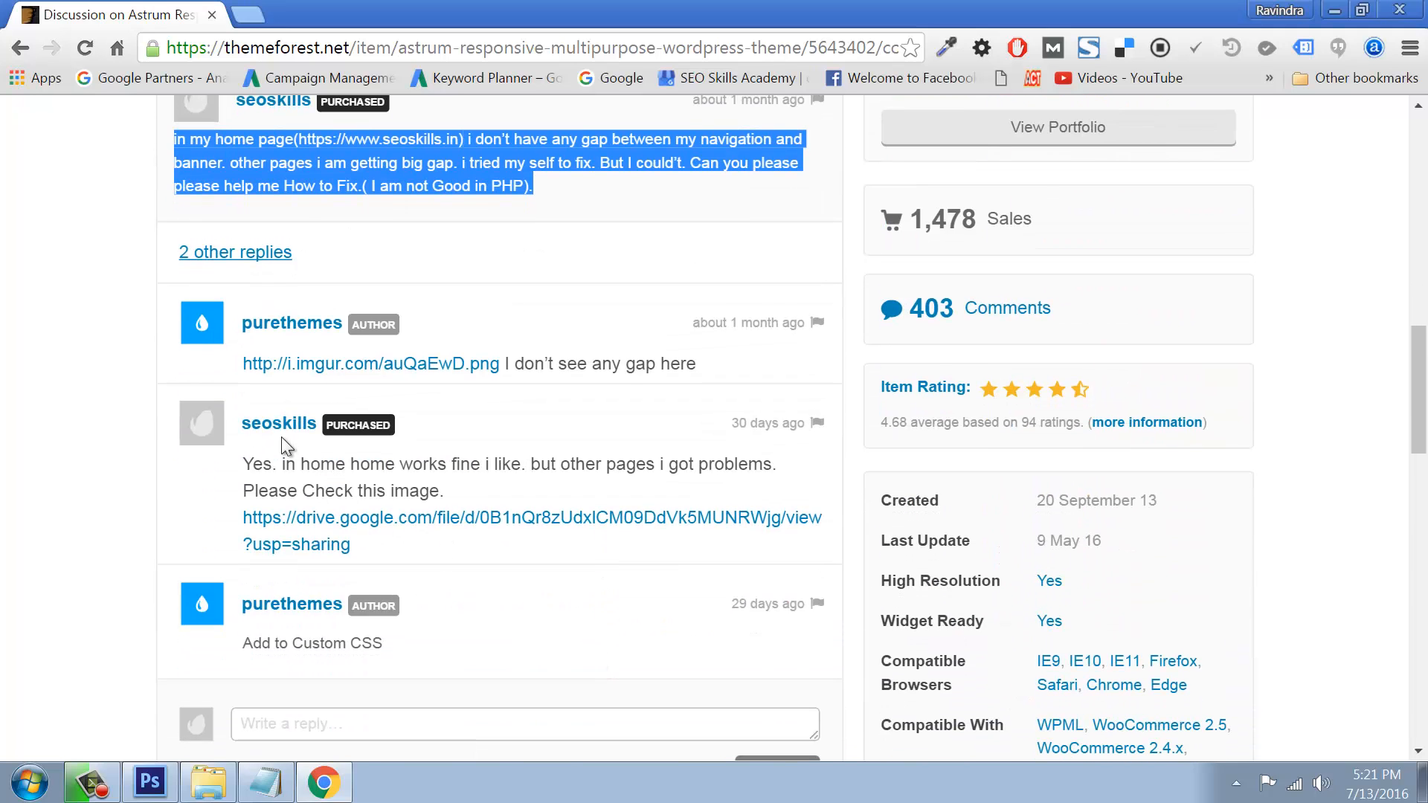
drag(244, 463, 406, 550)
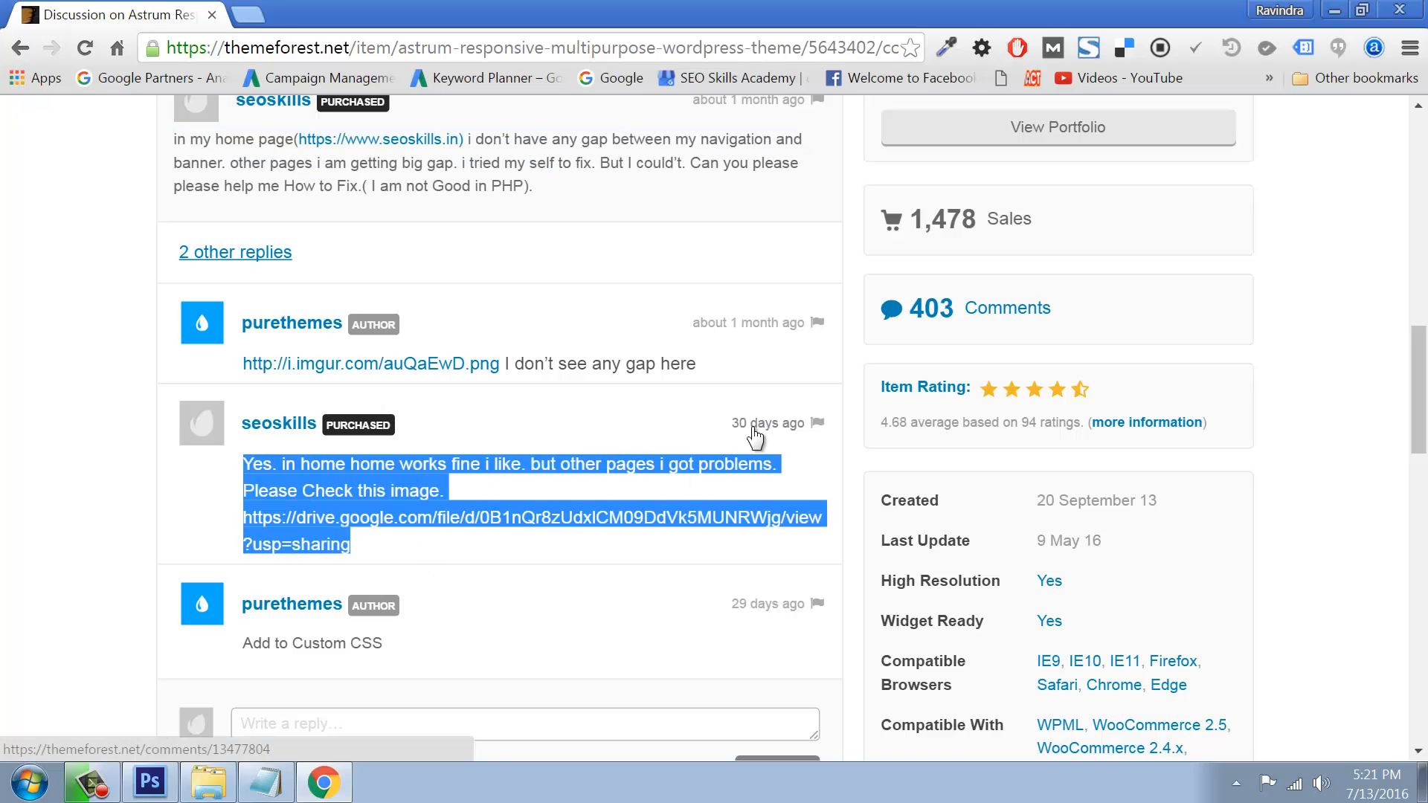
scroll(665, 496, down, 5)
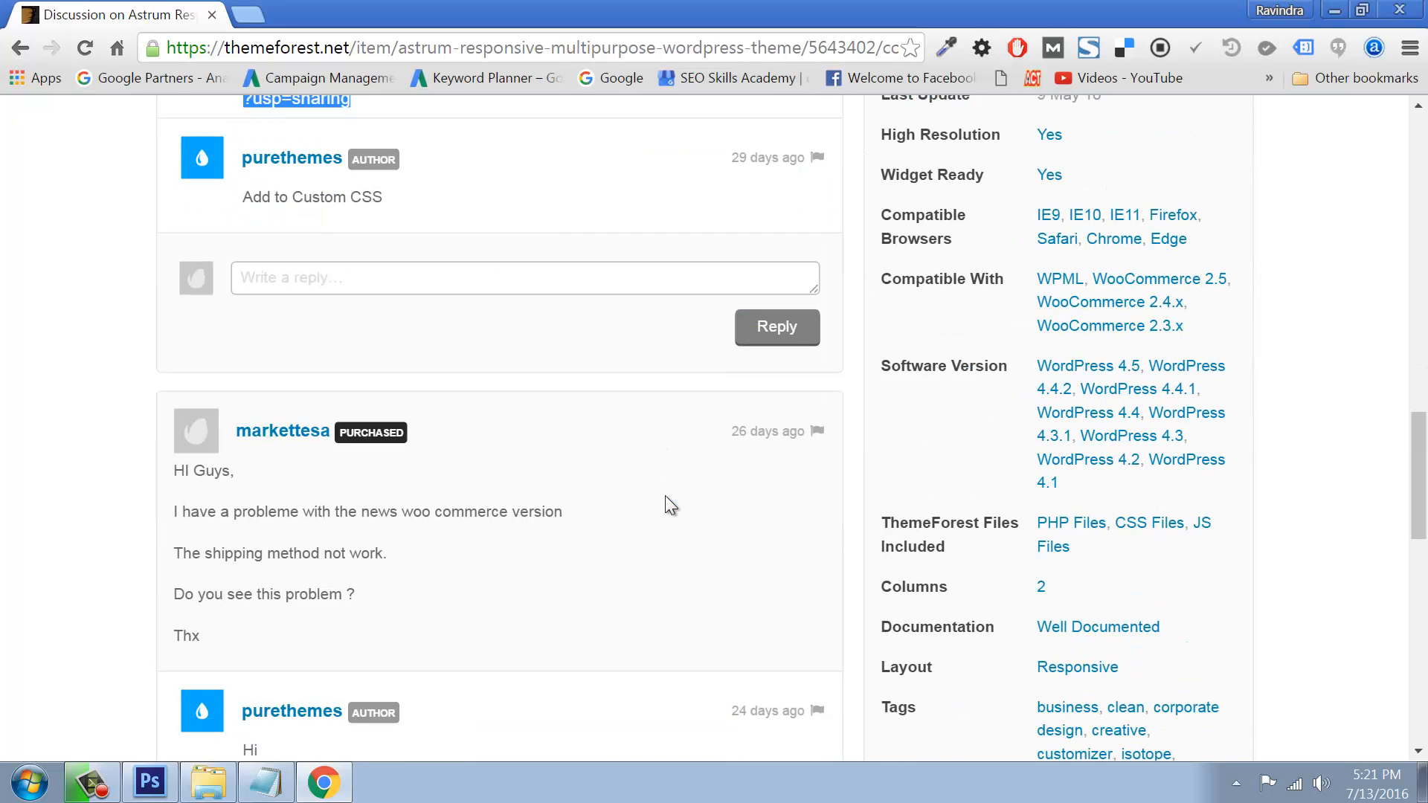
scroll(633, 589, down, 10)
scroll(634, 588, up, 20)
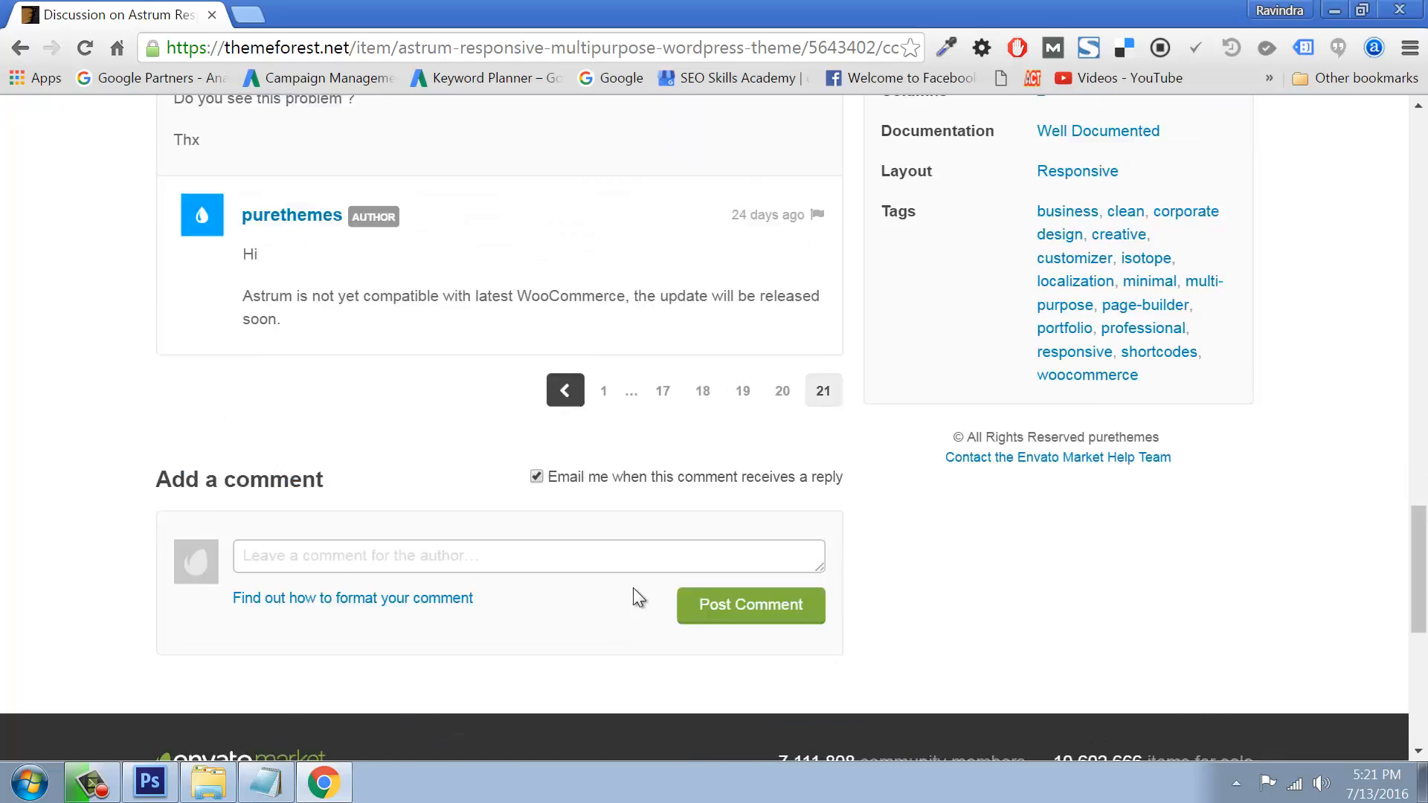
scroll(1258, 659, down, 4)
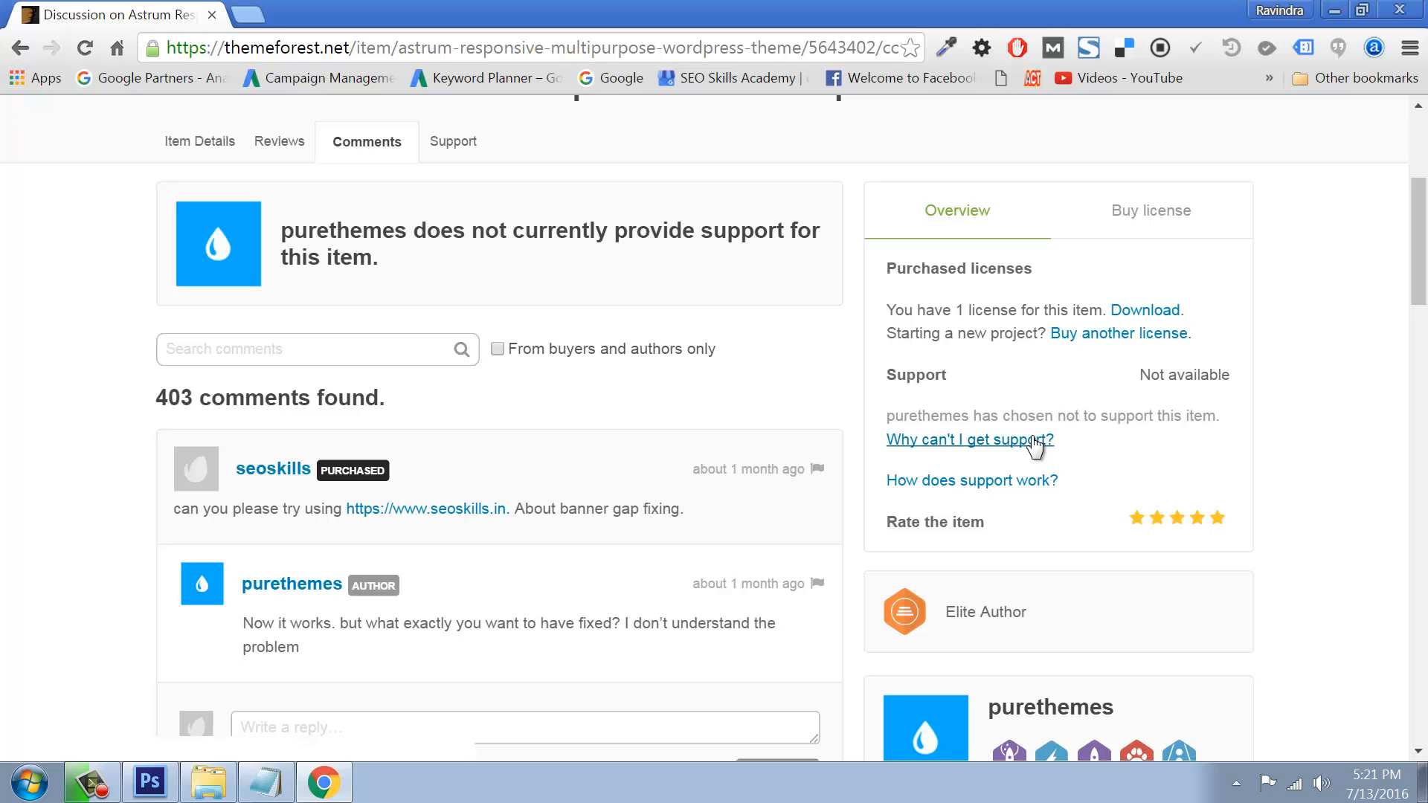
scroll(1035, 443, up, 2)
scroll(1036, 444, up, 2)
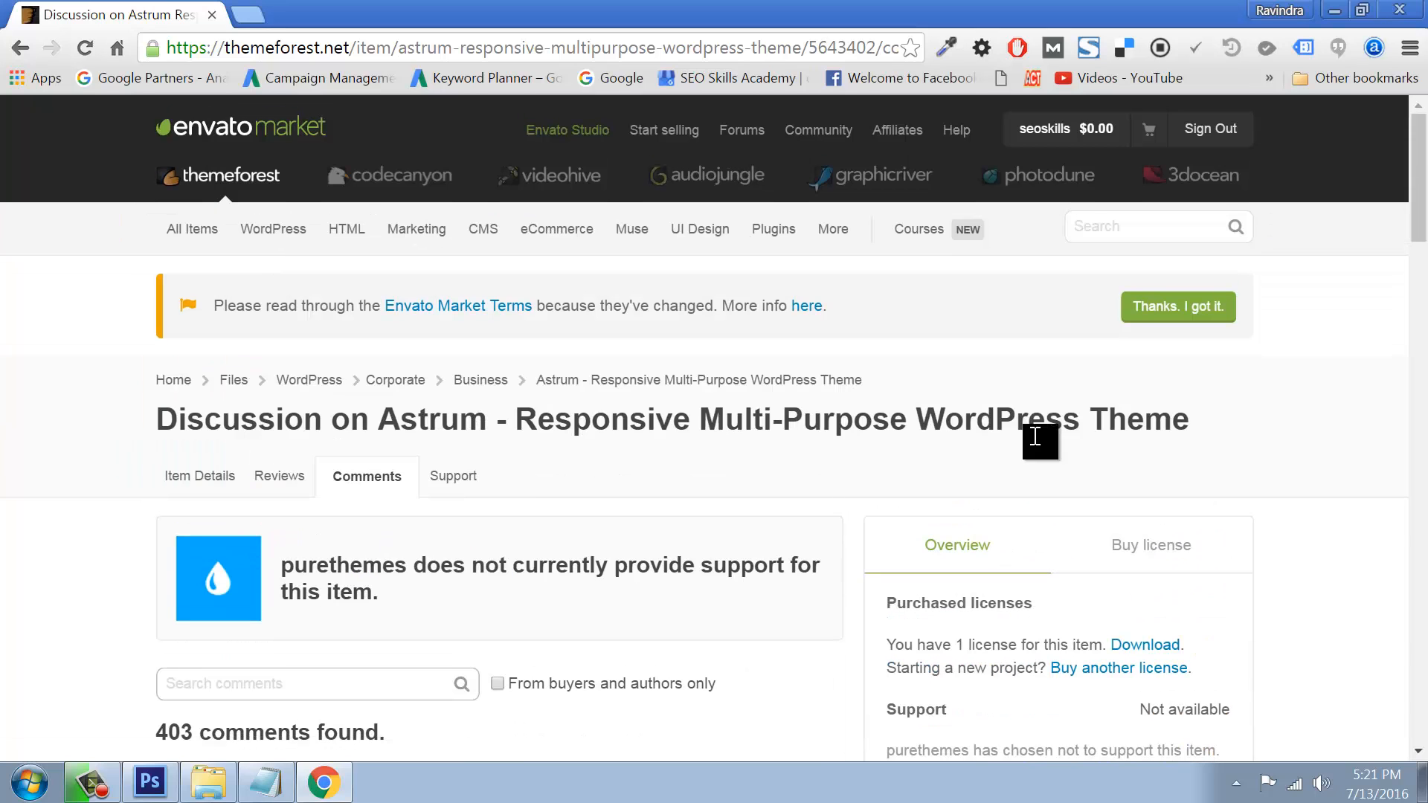
click(197, 477)
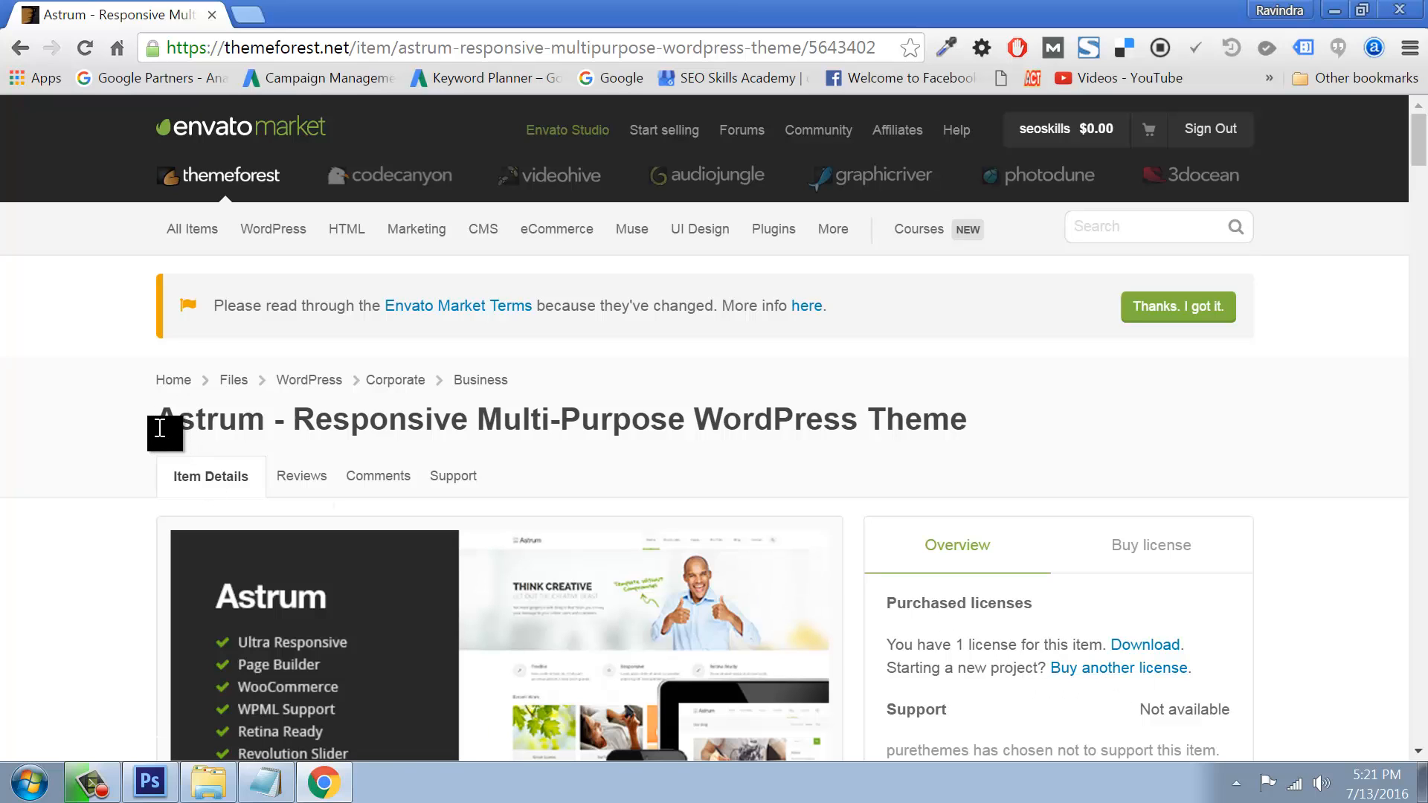
Step: Start downloading the Astrum theme (1.3_2.zip, 39.2 MB) and open File Explorer's Computer view
drag(159, 428, 316, 429)
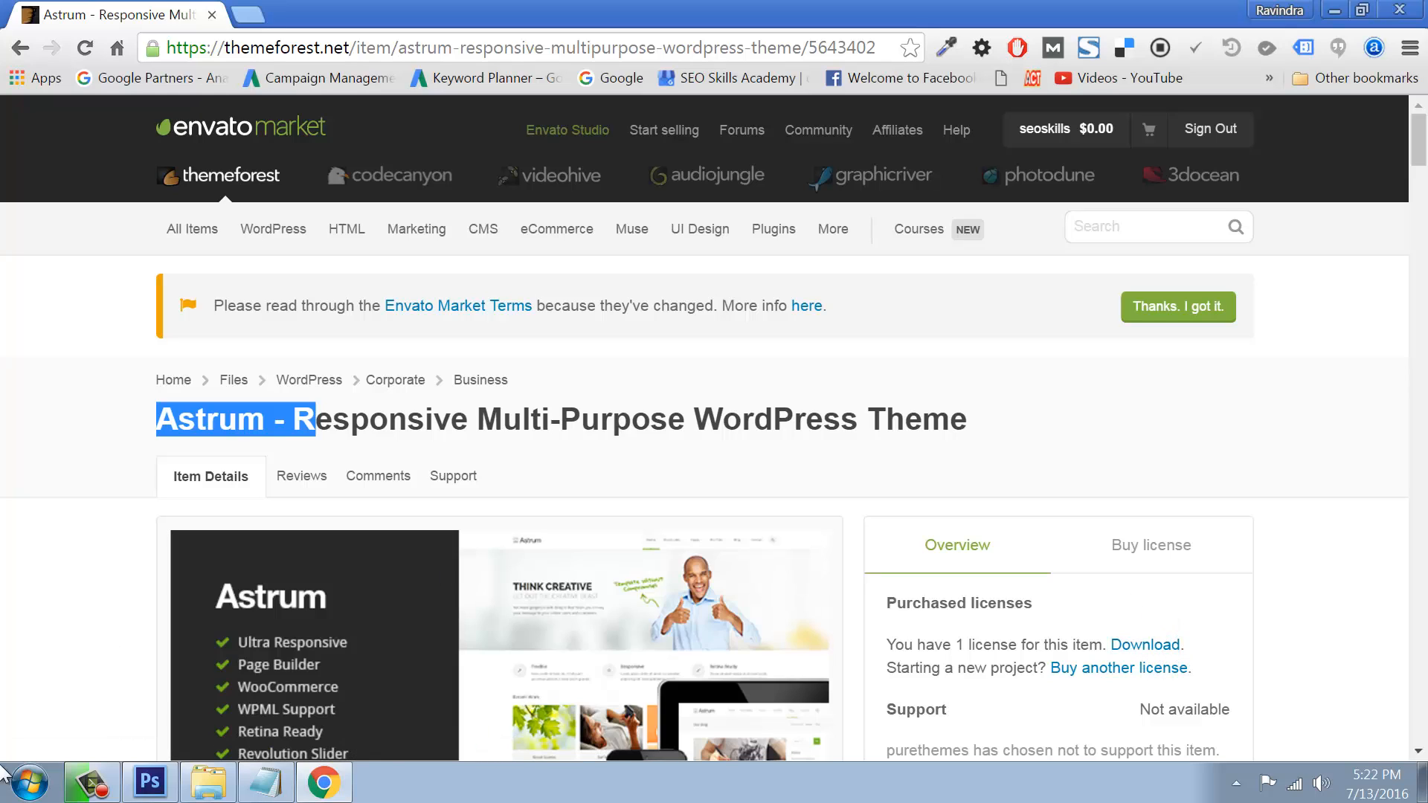
click(1129, 654)
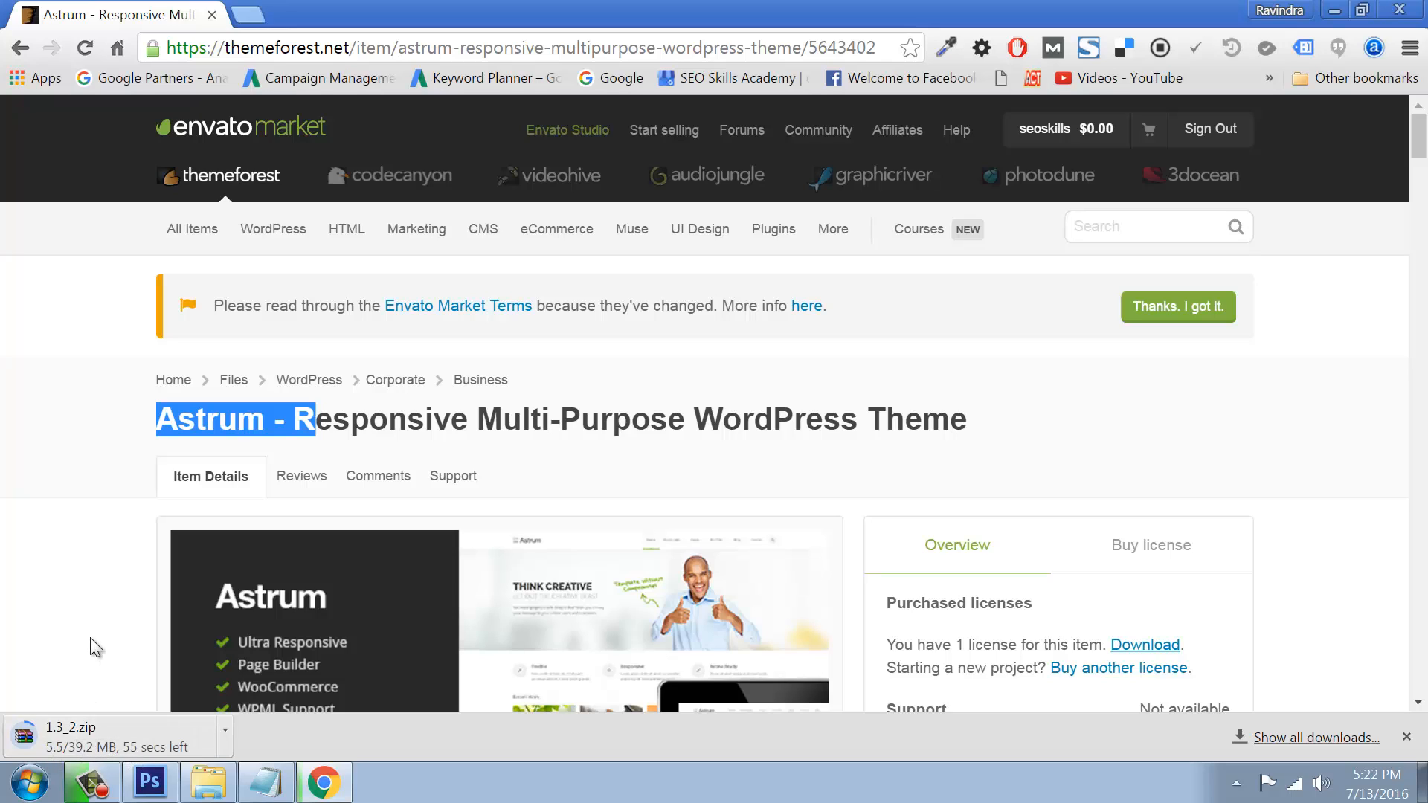
click(225, 732)
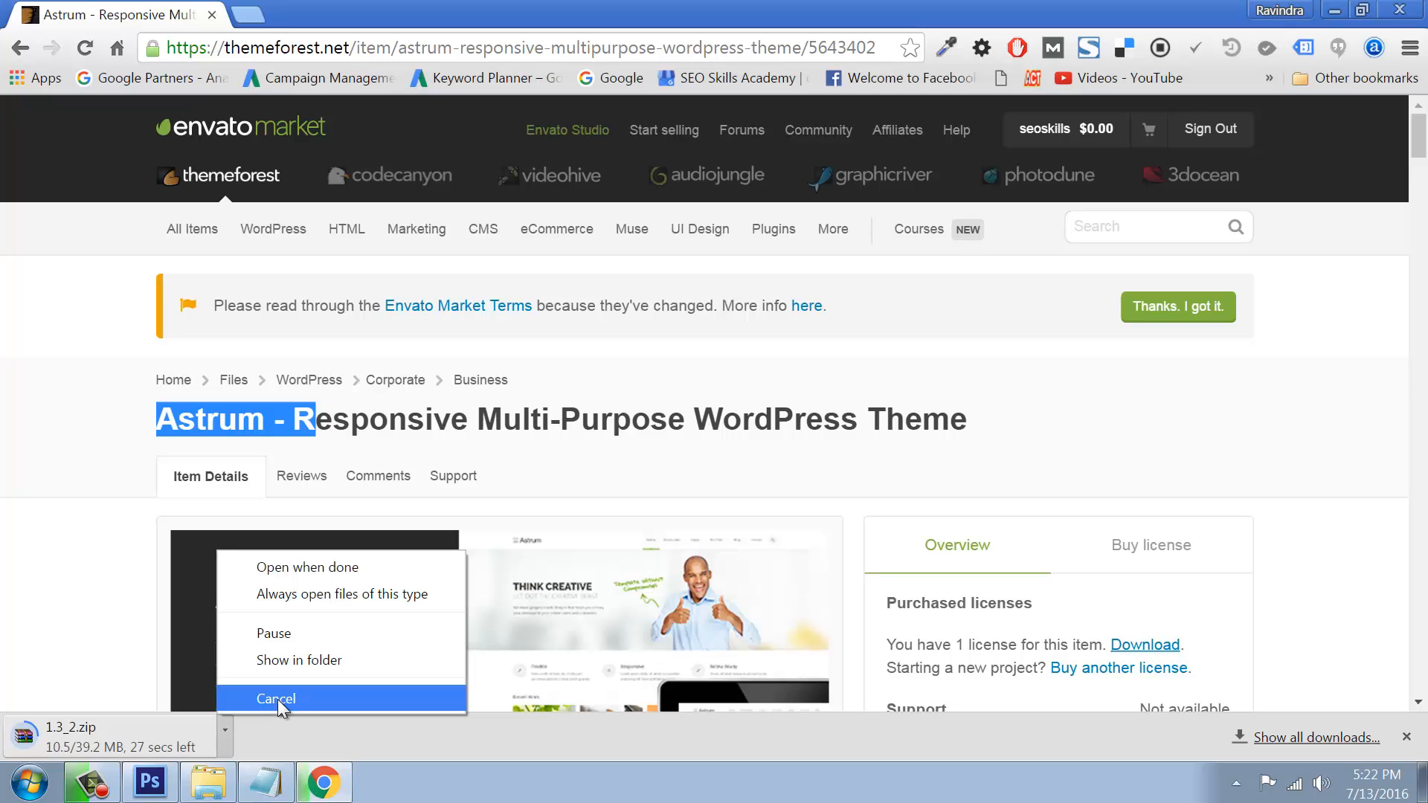
click(43, 345)
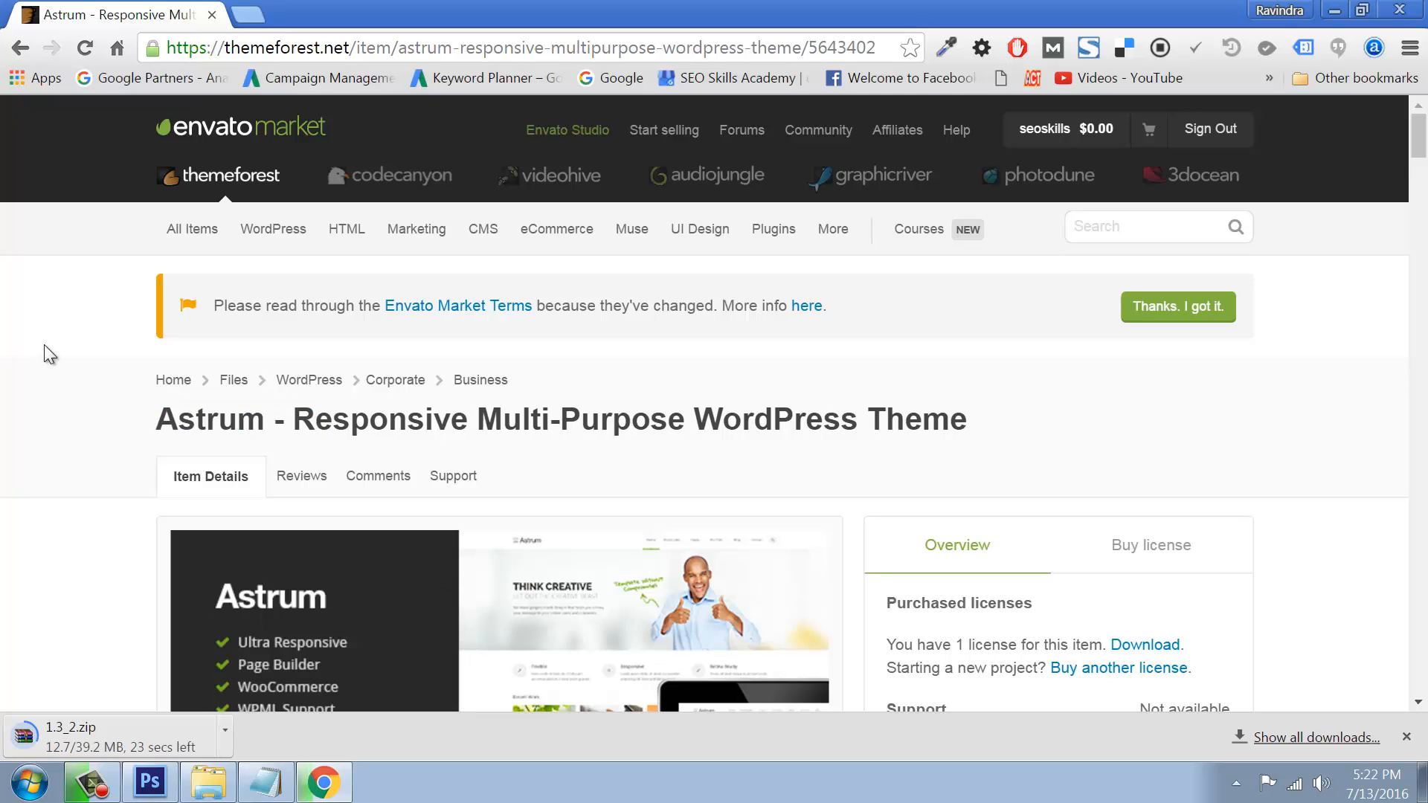
key(super+e)
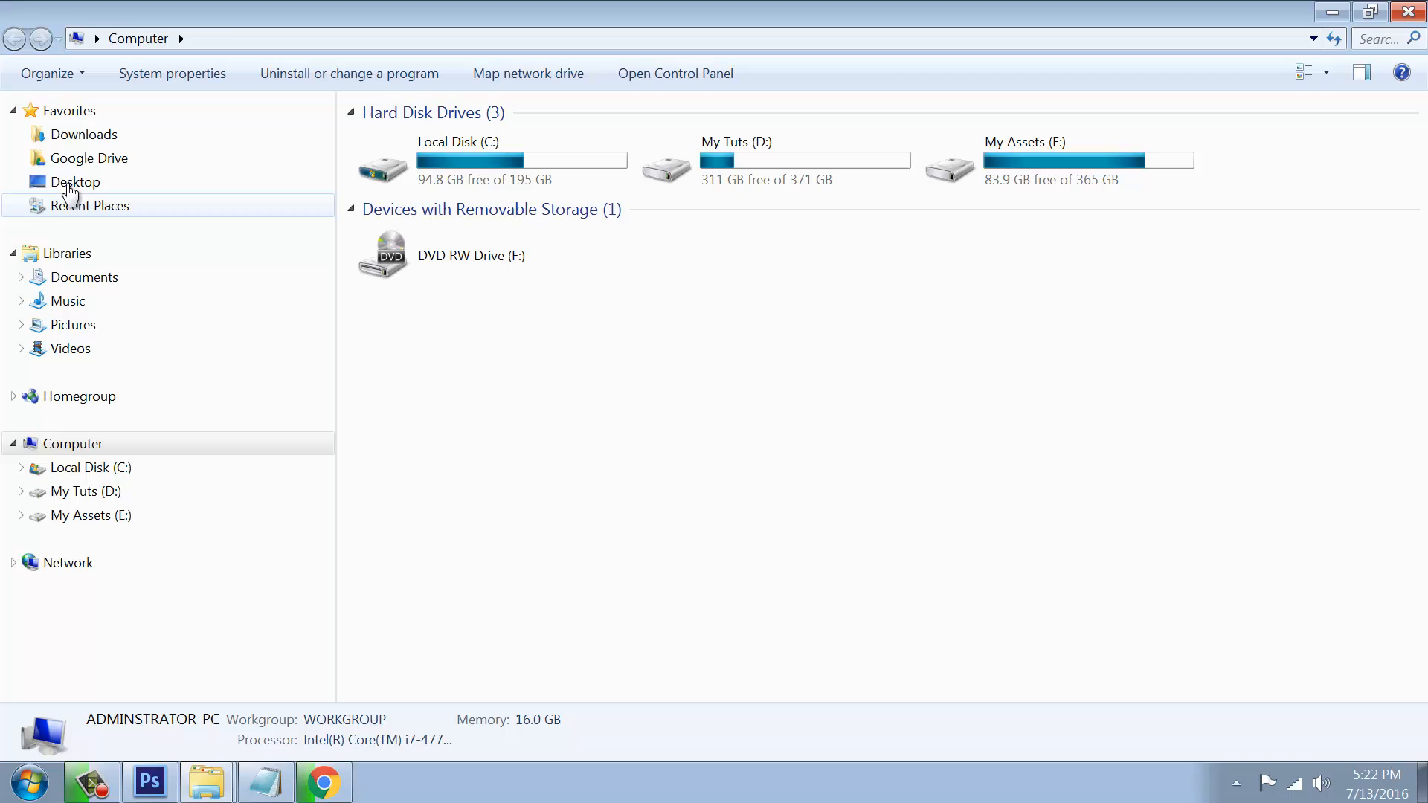
Step: Refresh the Downloads folder to check the partial .crdownload theme file, then go back to Chrome
click(73, 135)
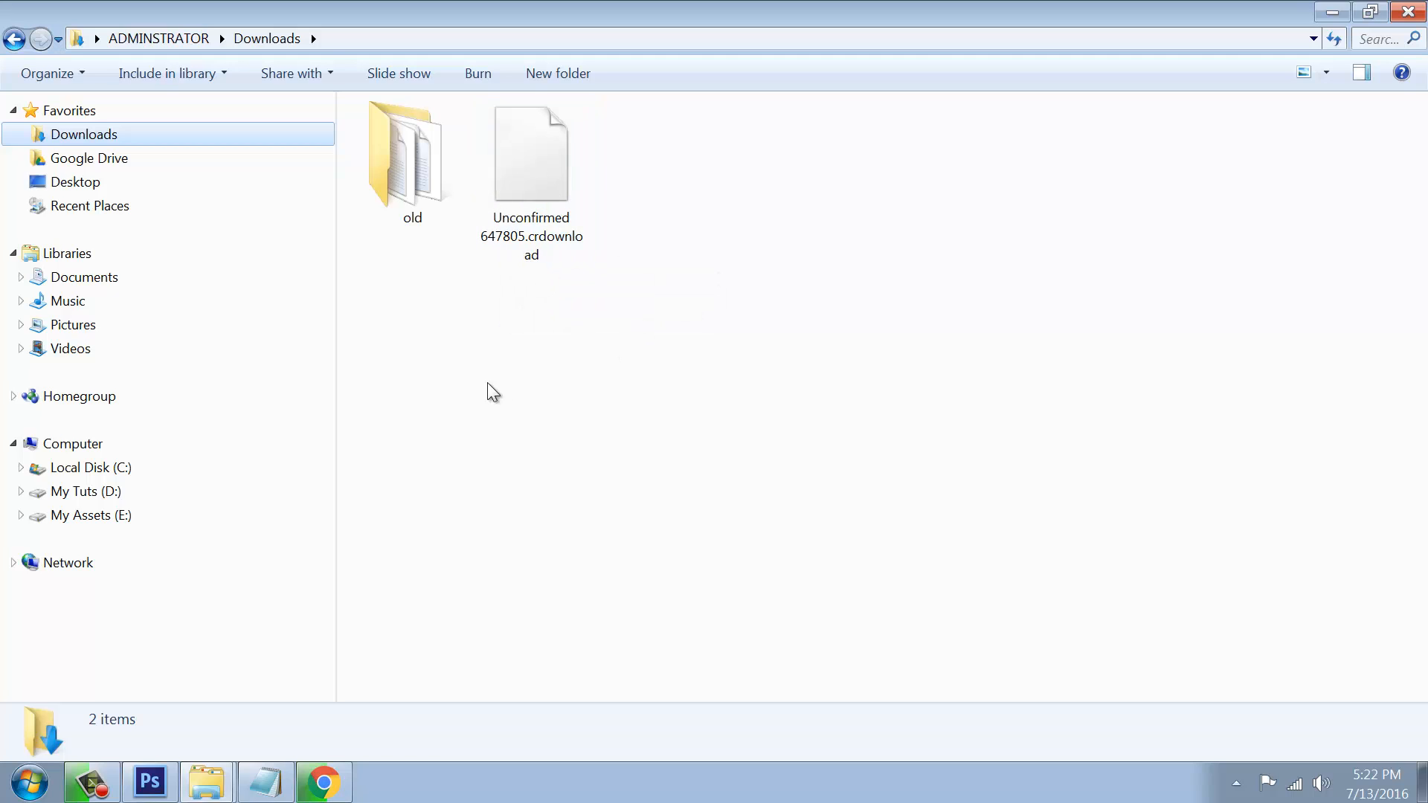
drag(485, 370, 602, 159)
right_click(697, 178)
click(748, 246)
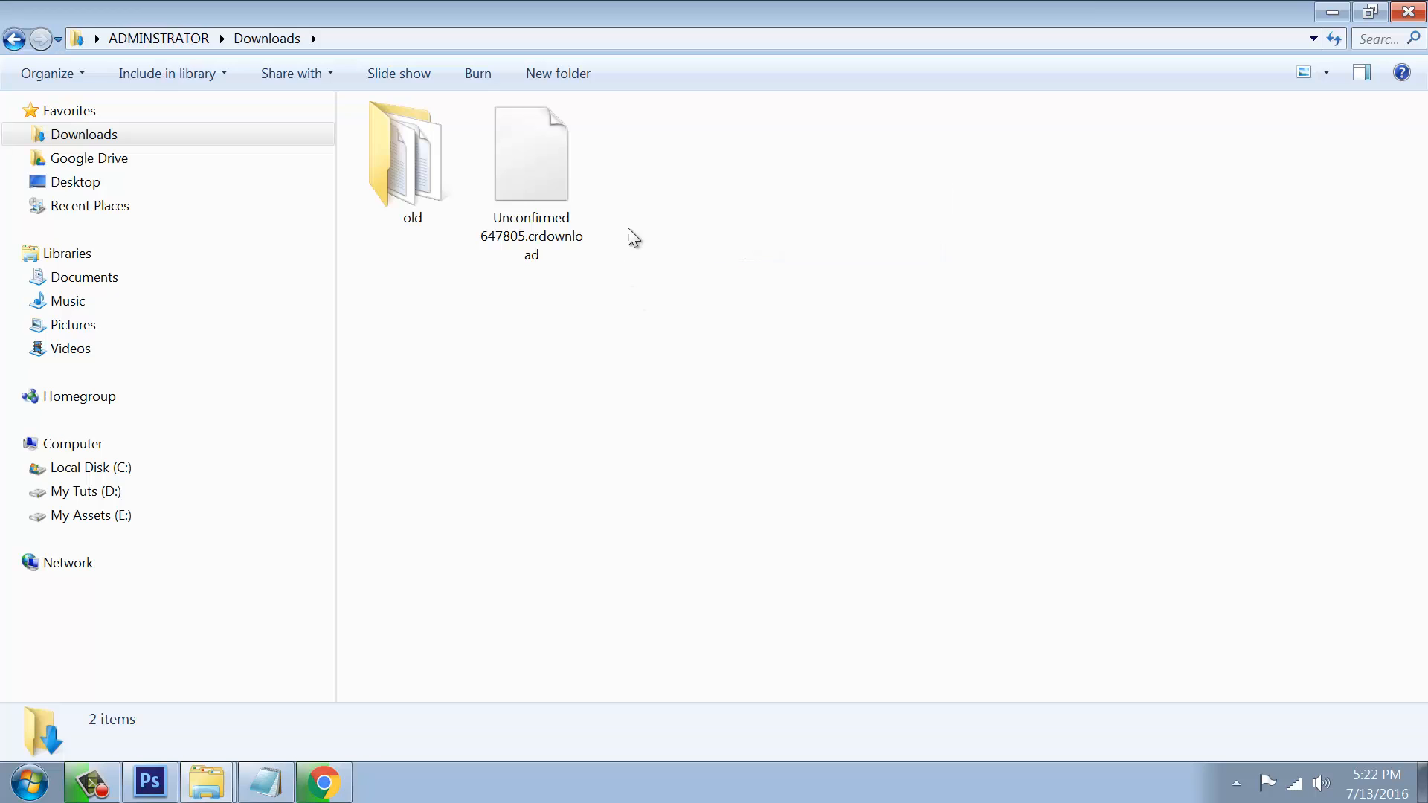
mouse_move(527, 212)
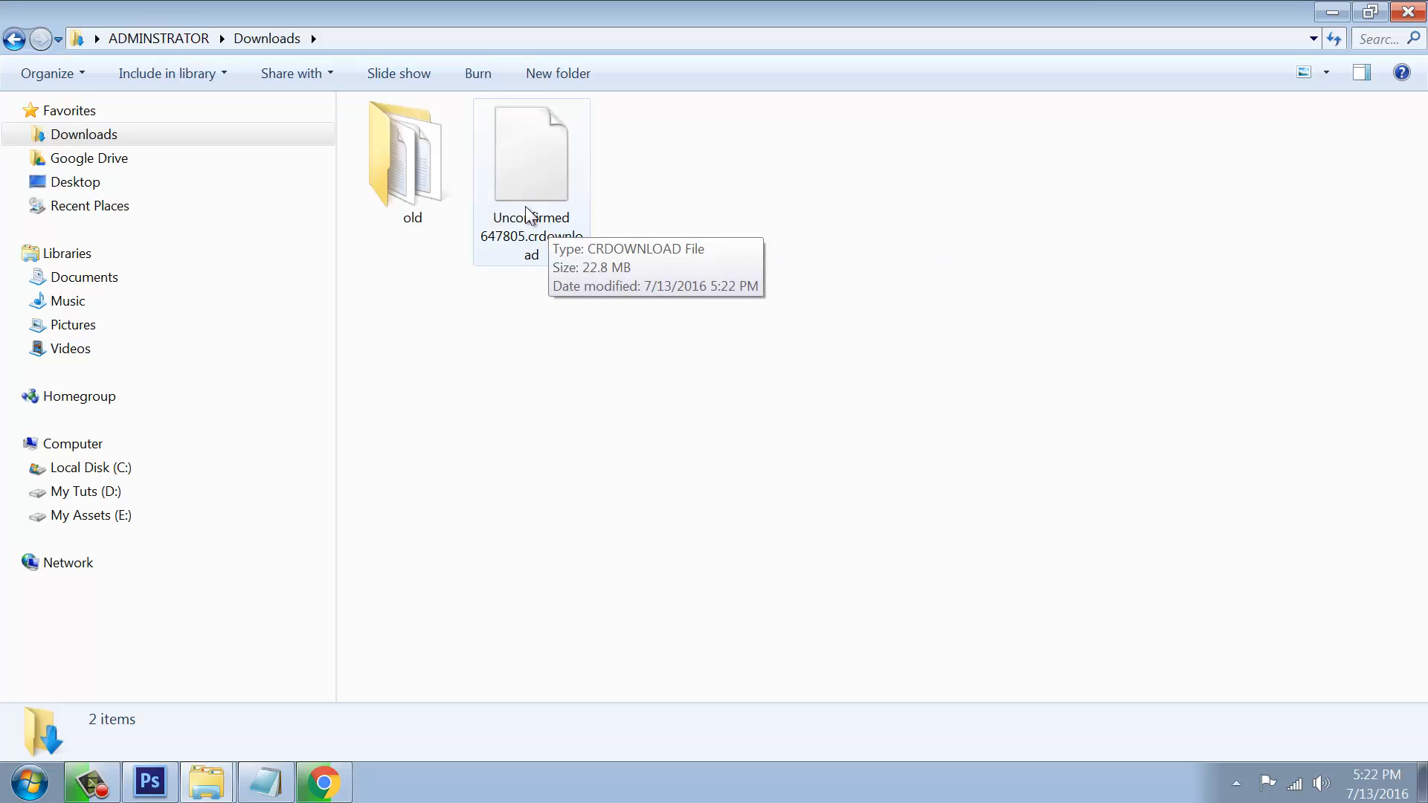
click(324, 782)
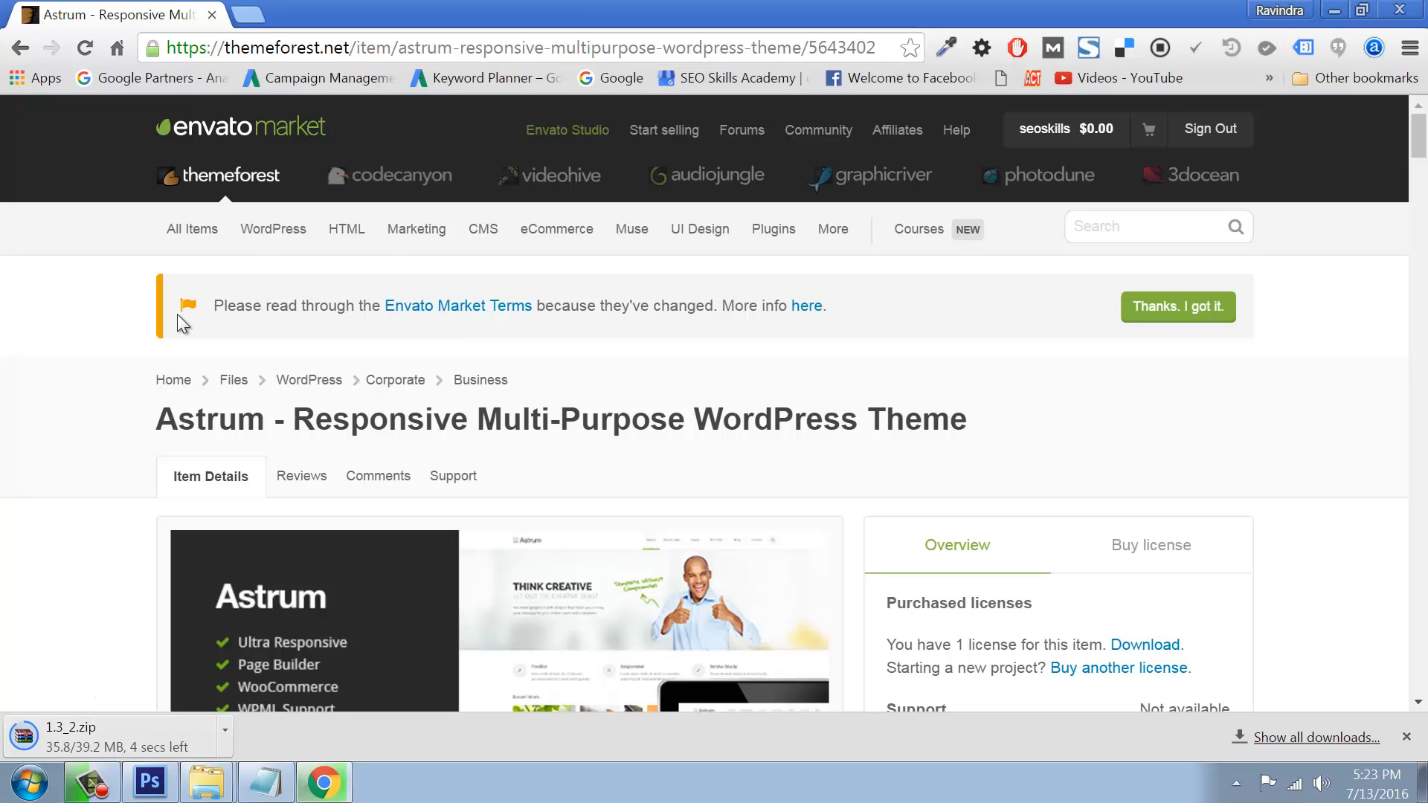
Step: Launch c:xampp/xampp-control.exe from Run to confirm Apache and MySQL are running, then close it
key(super+r)
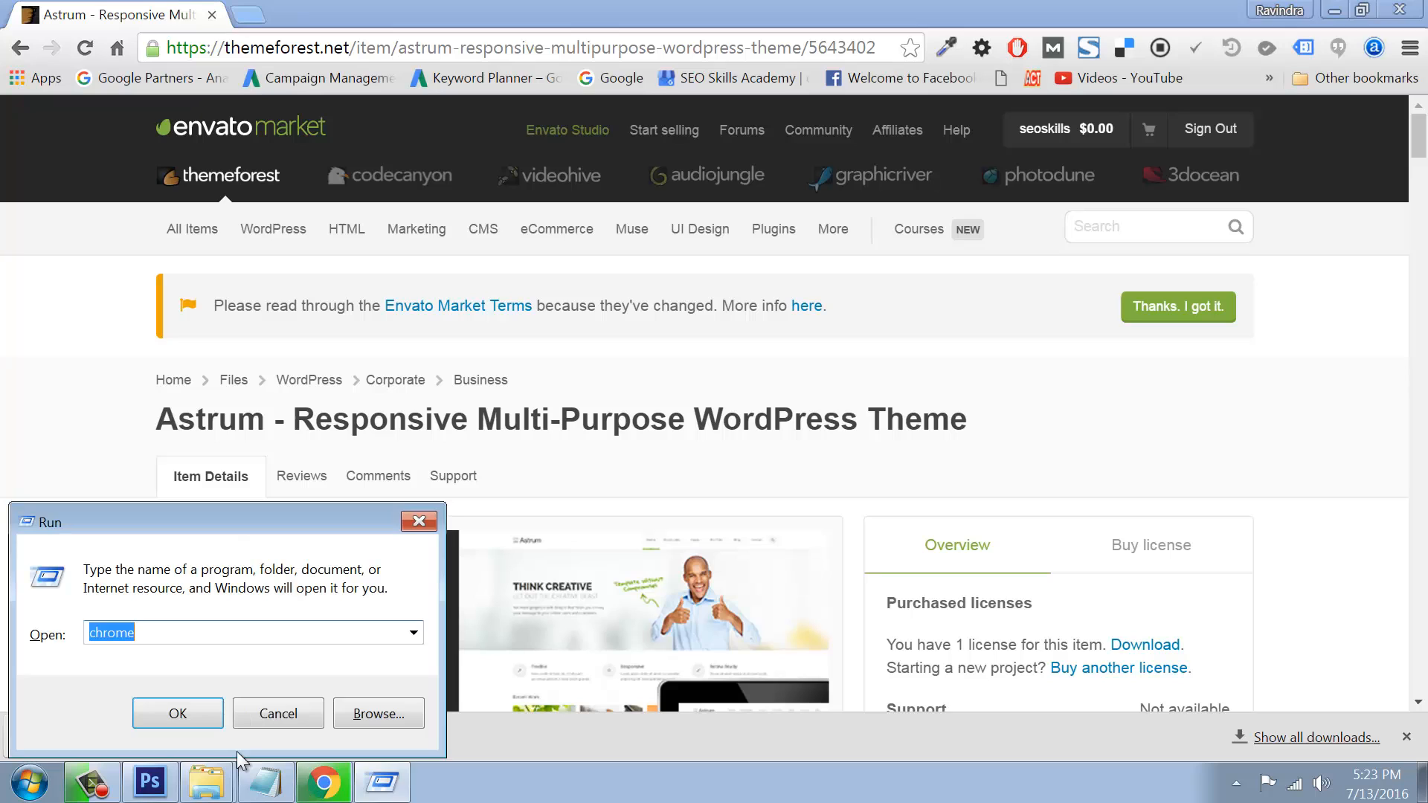
text(c:x)
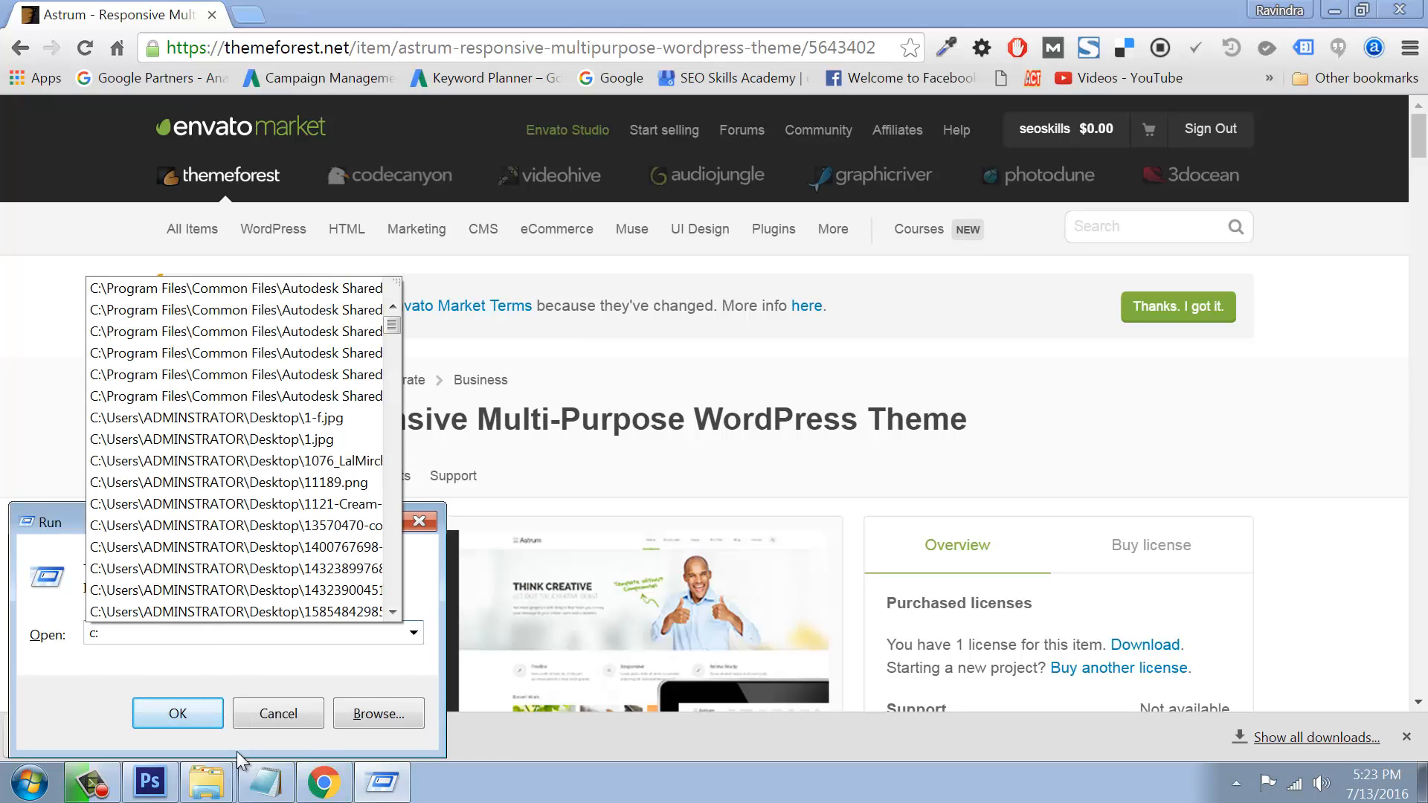
key(Down)
key(Down)
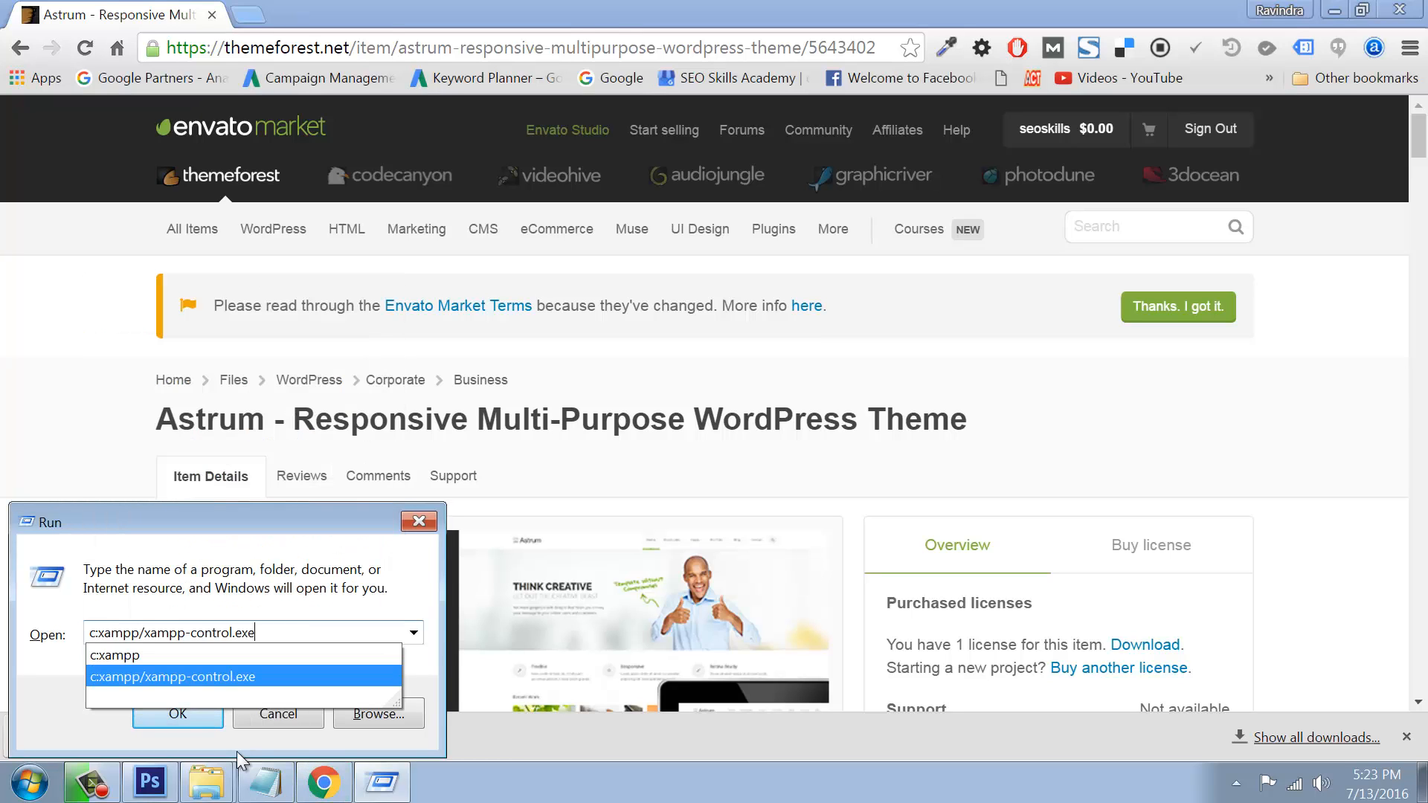
key(Return)
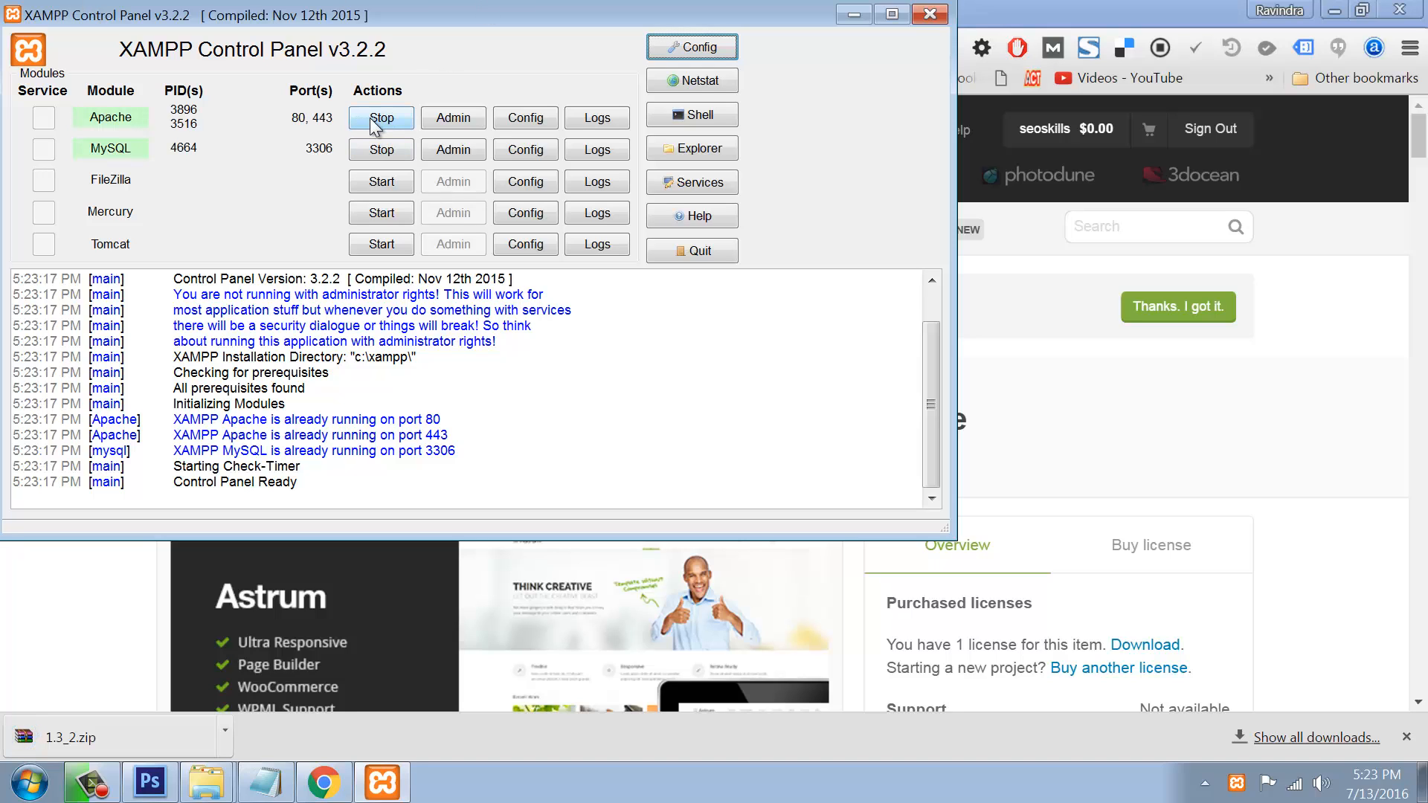
click(931, 16)
Step: Load localhost/mysite/wp-admin in a new tab, correcting the misspelled host name
key(ctrl+t)
text(lo)
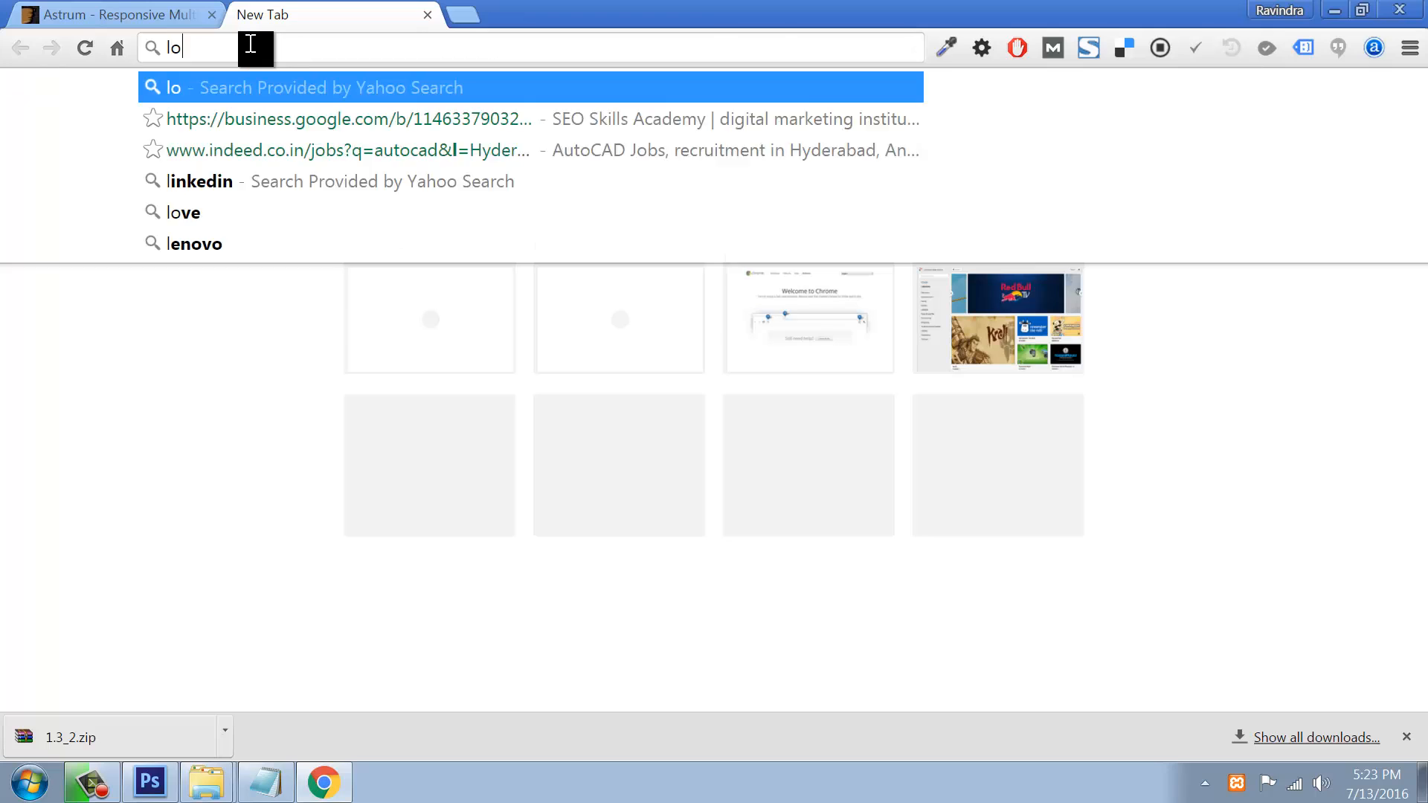
text(ca)
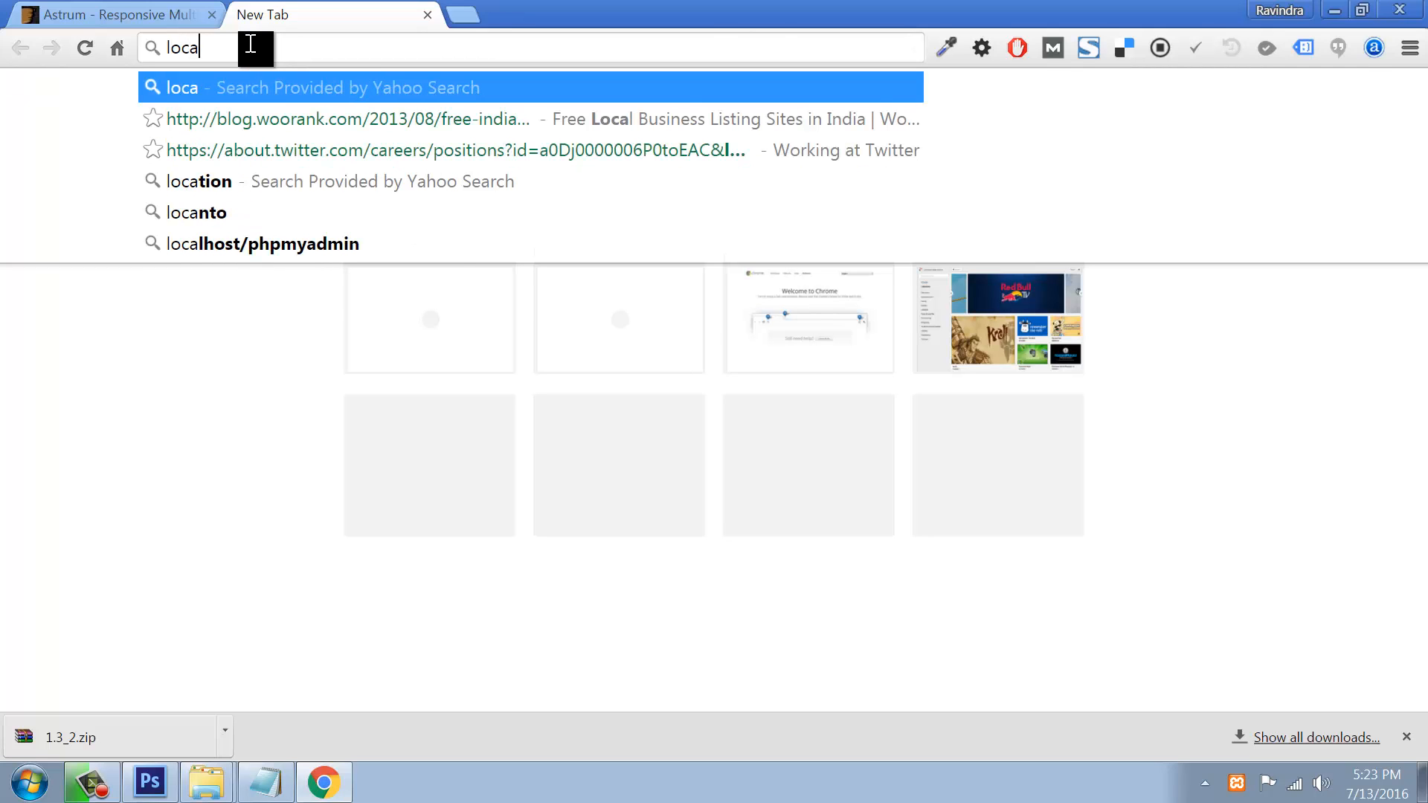
text(lho)
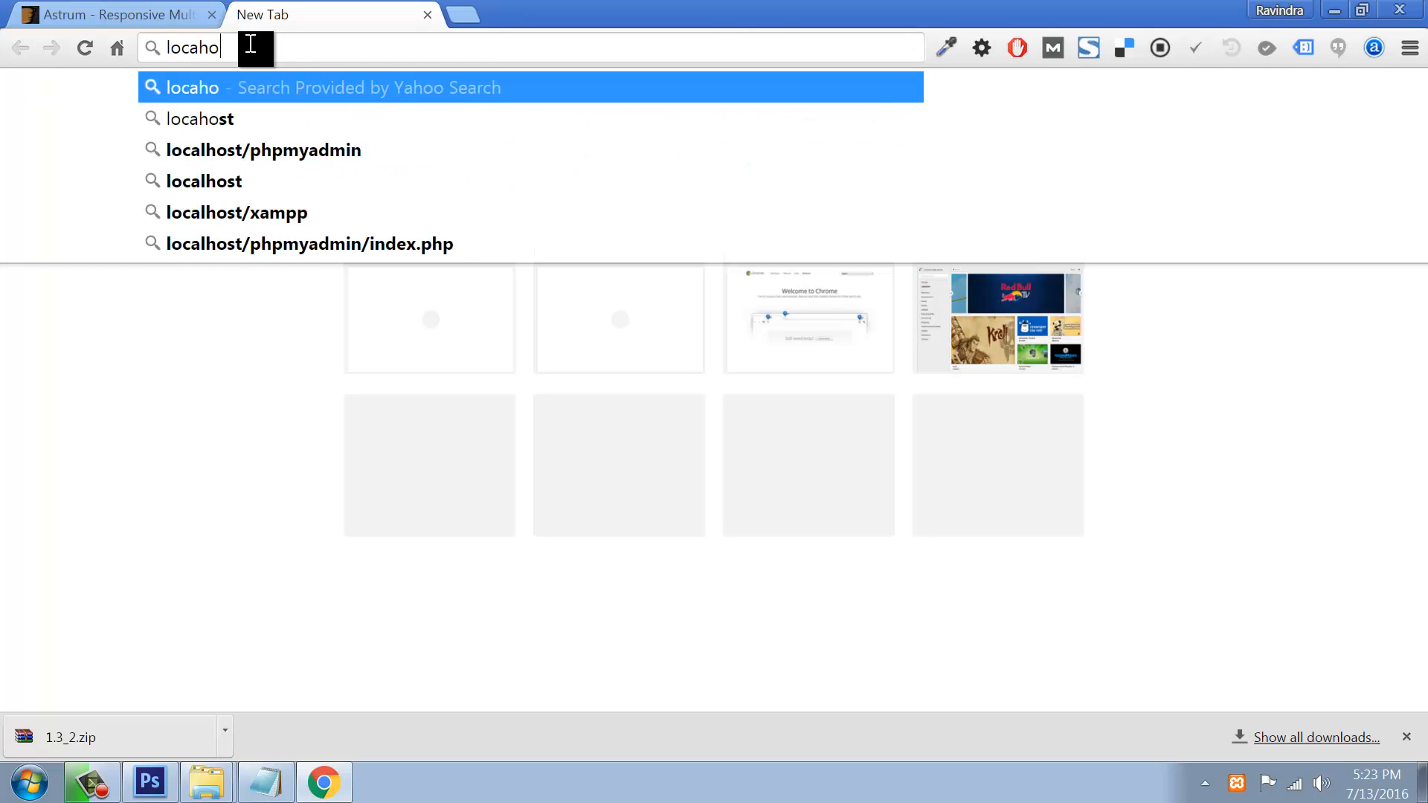
text(st/)
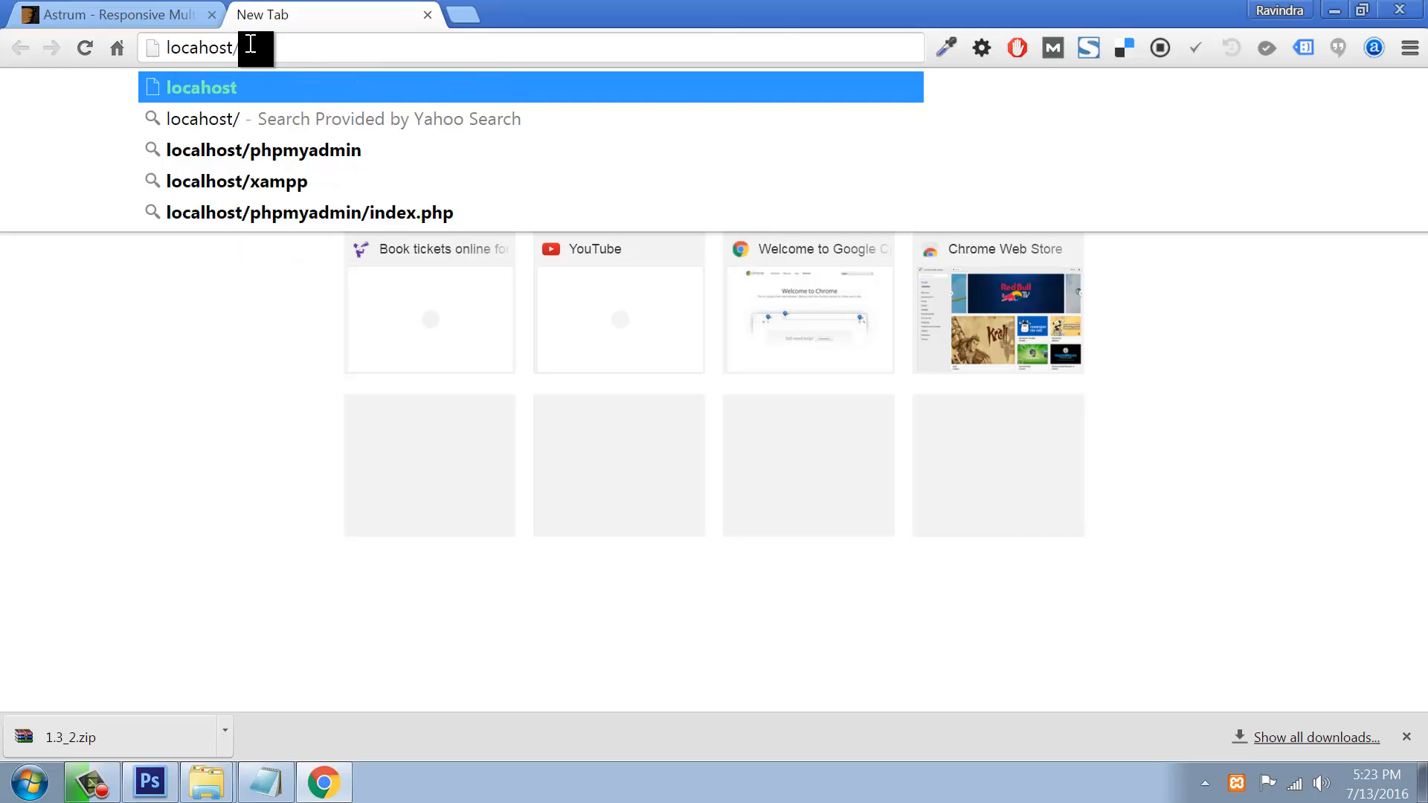
text(my)
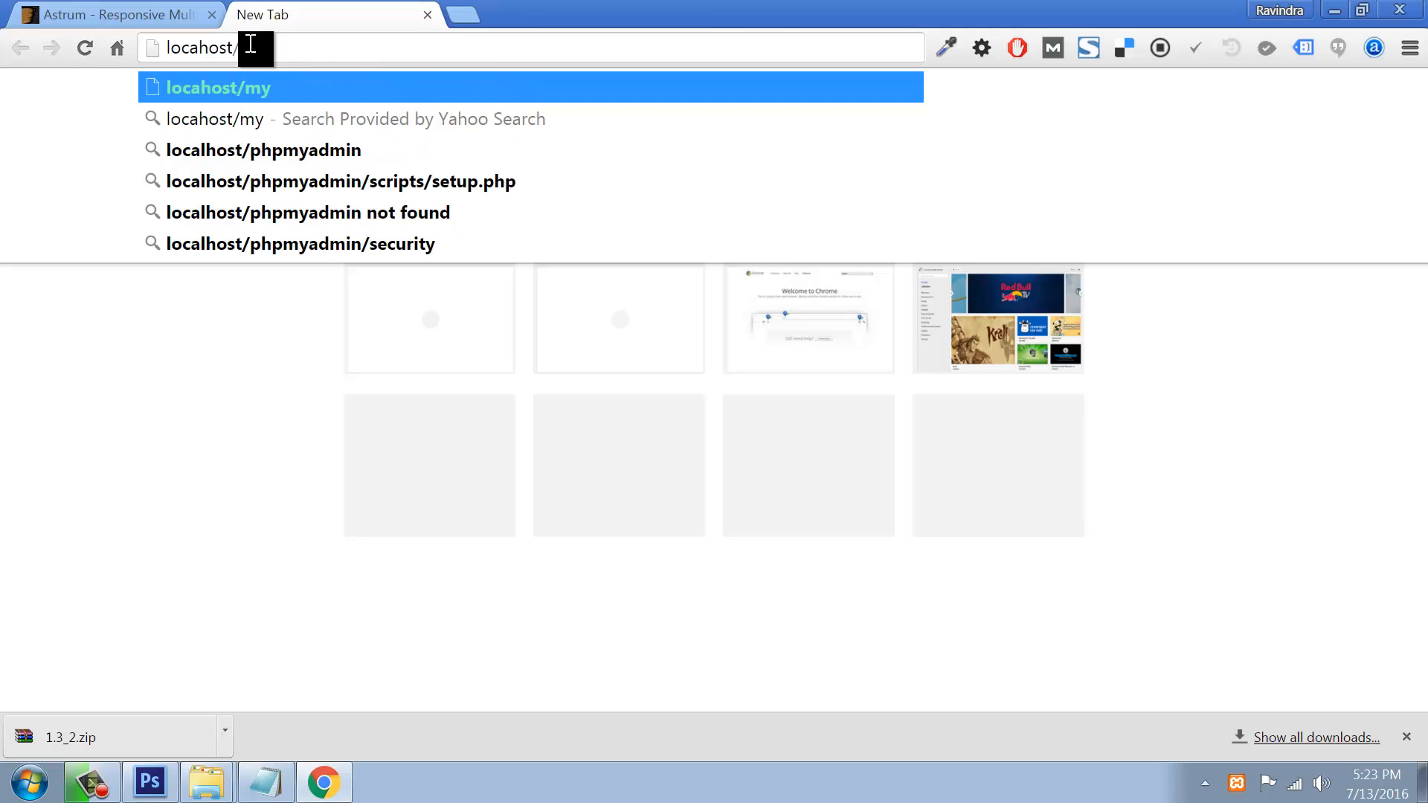
text(site/)
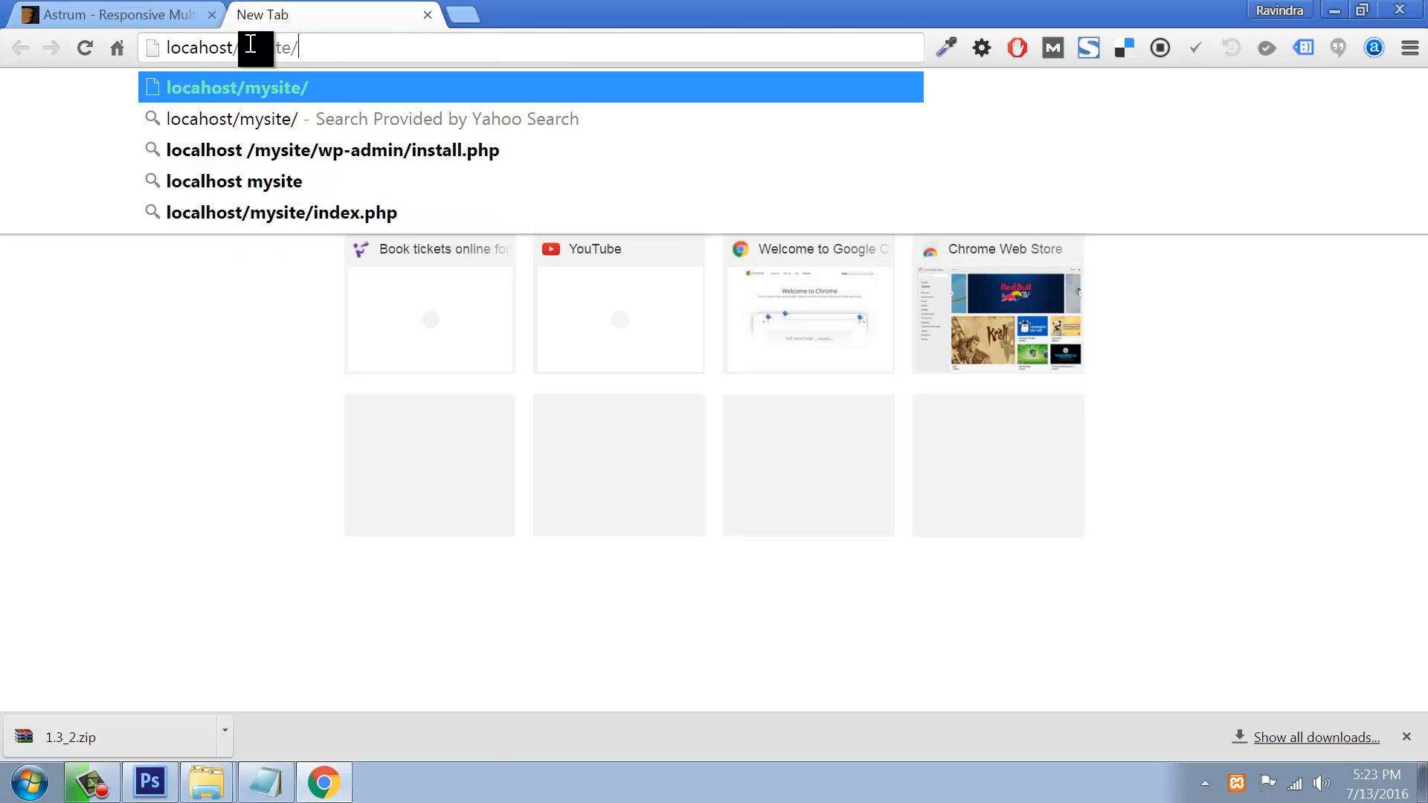
text(wp-admin)
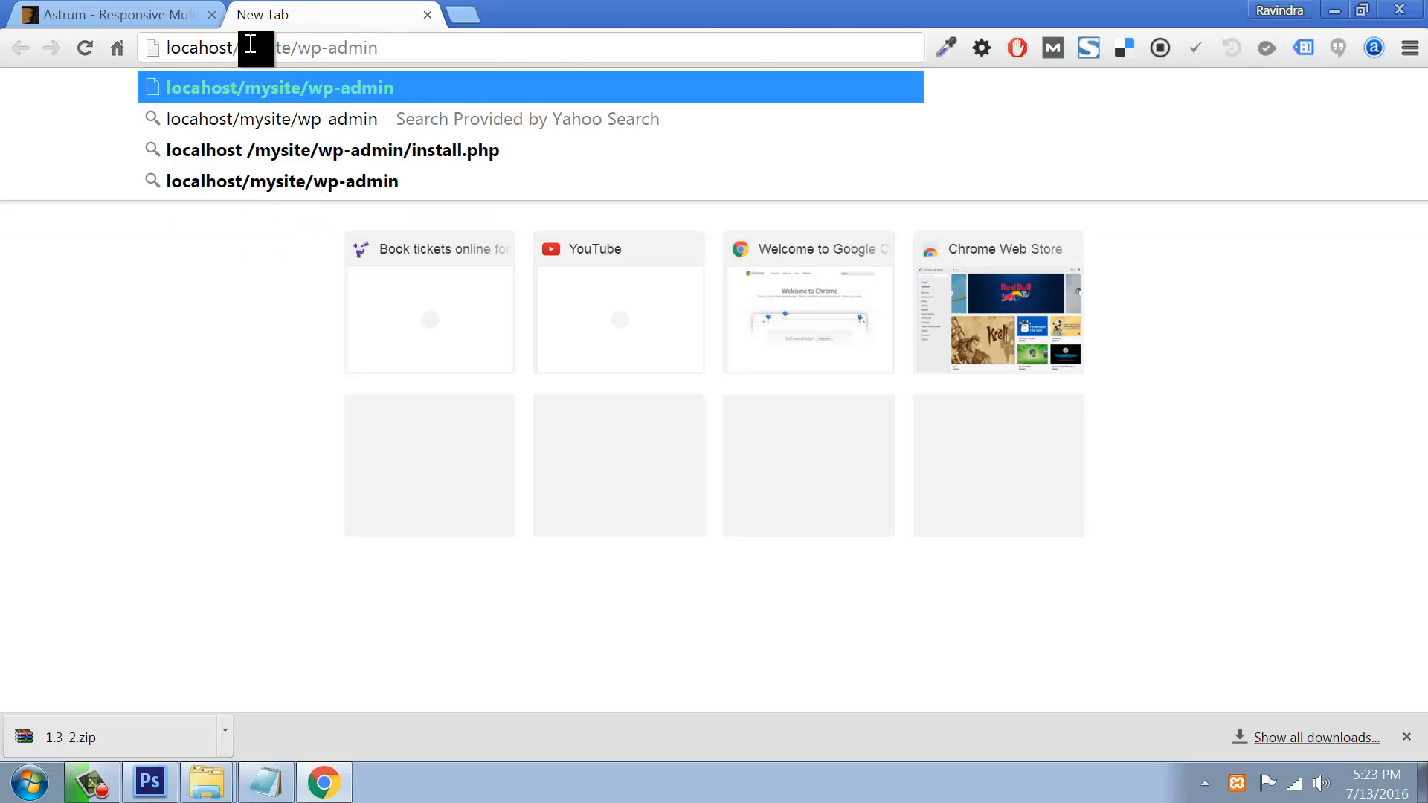
key(Return)
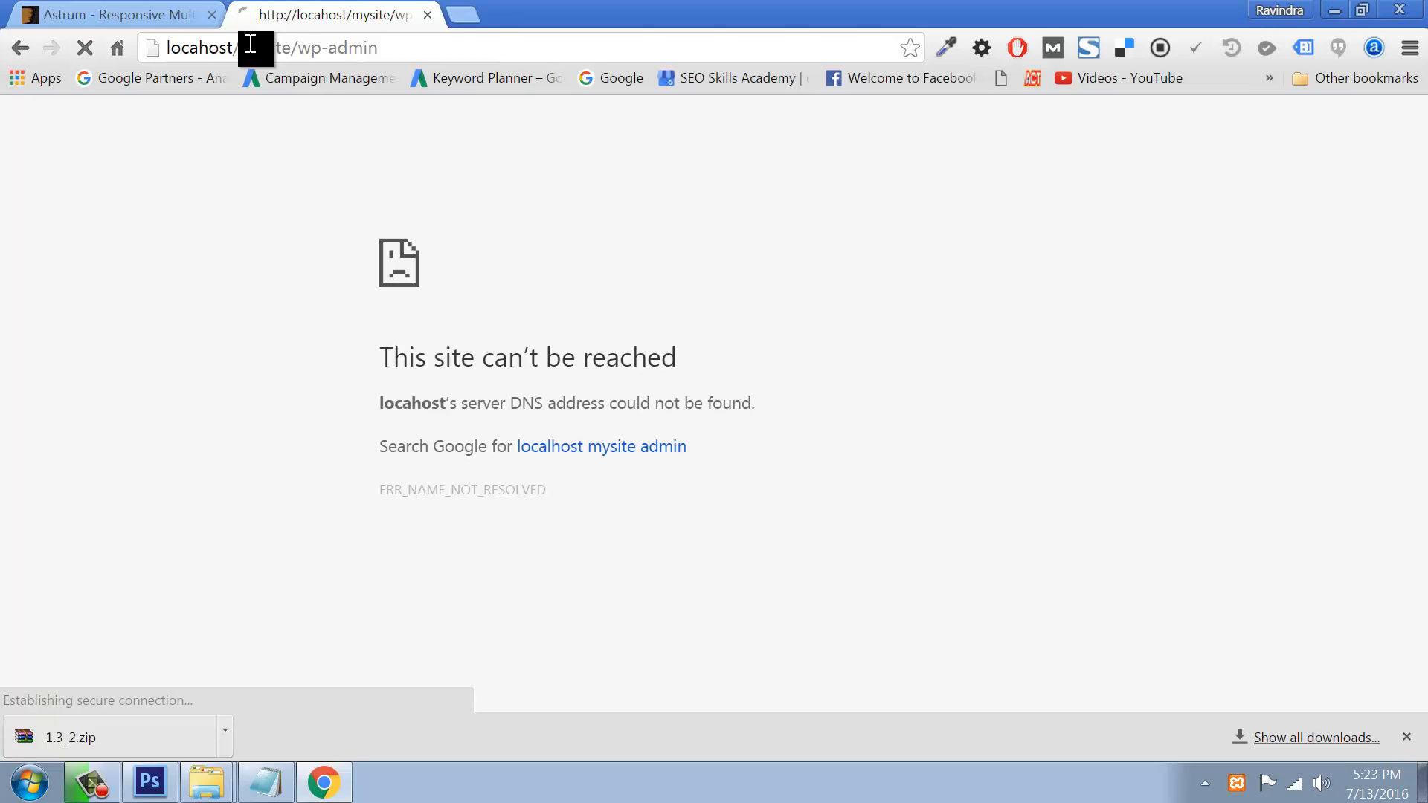
click(200, 50)
double_click(199, 51)
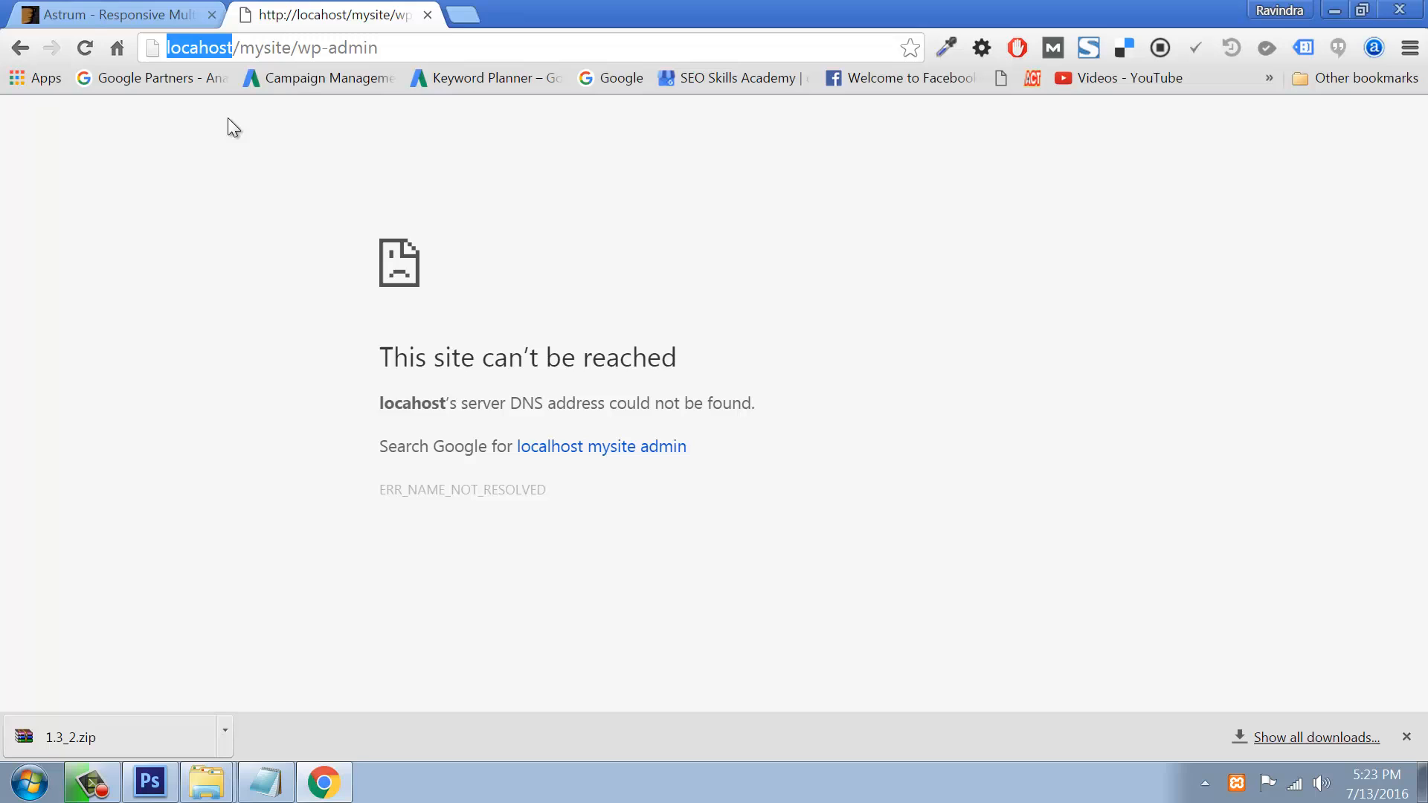
click(198, 48)
text(l)
key(Return)
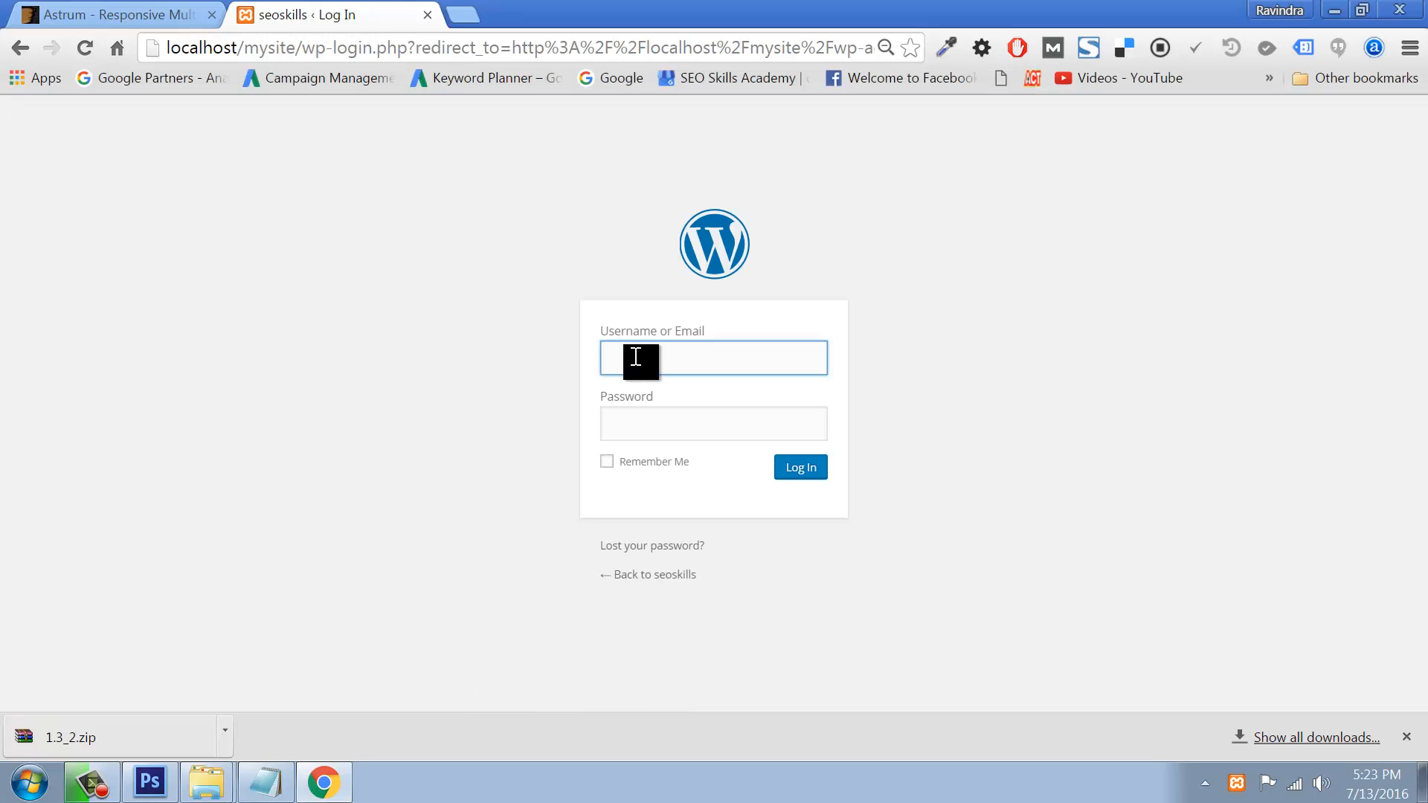
Step: Log in with the admin account and go to Appearance > Themes
click(636, 358)
text(admin)
key(Tab)
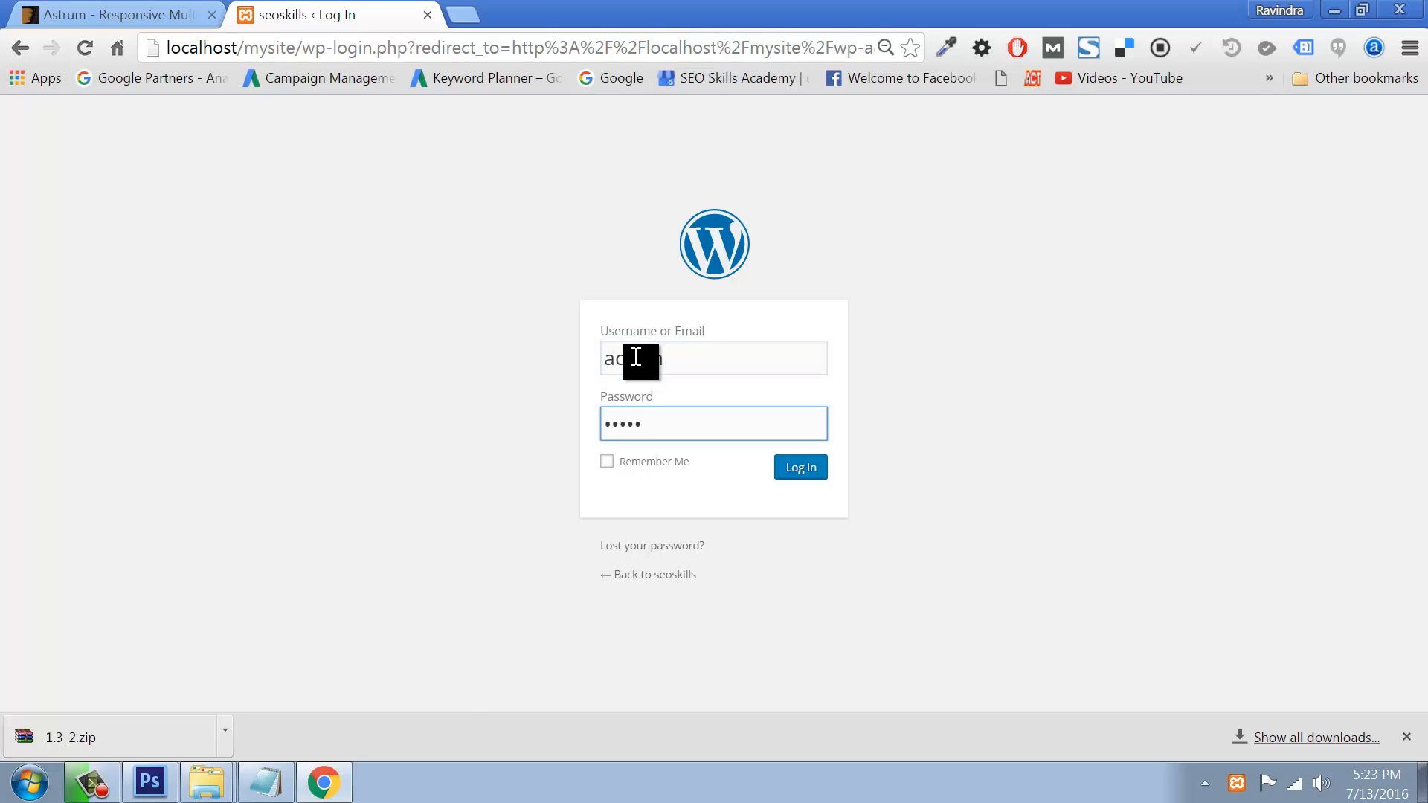
key(Return)
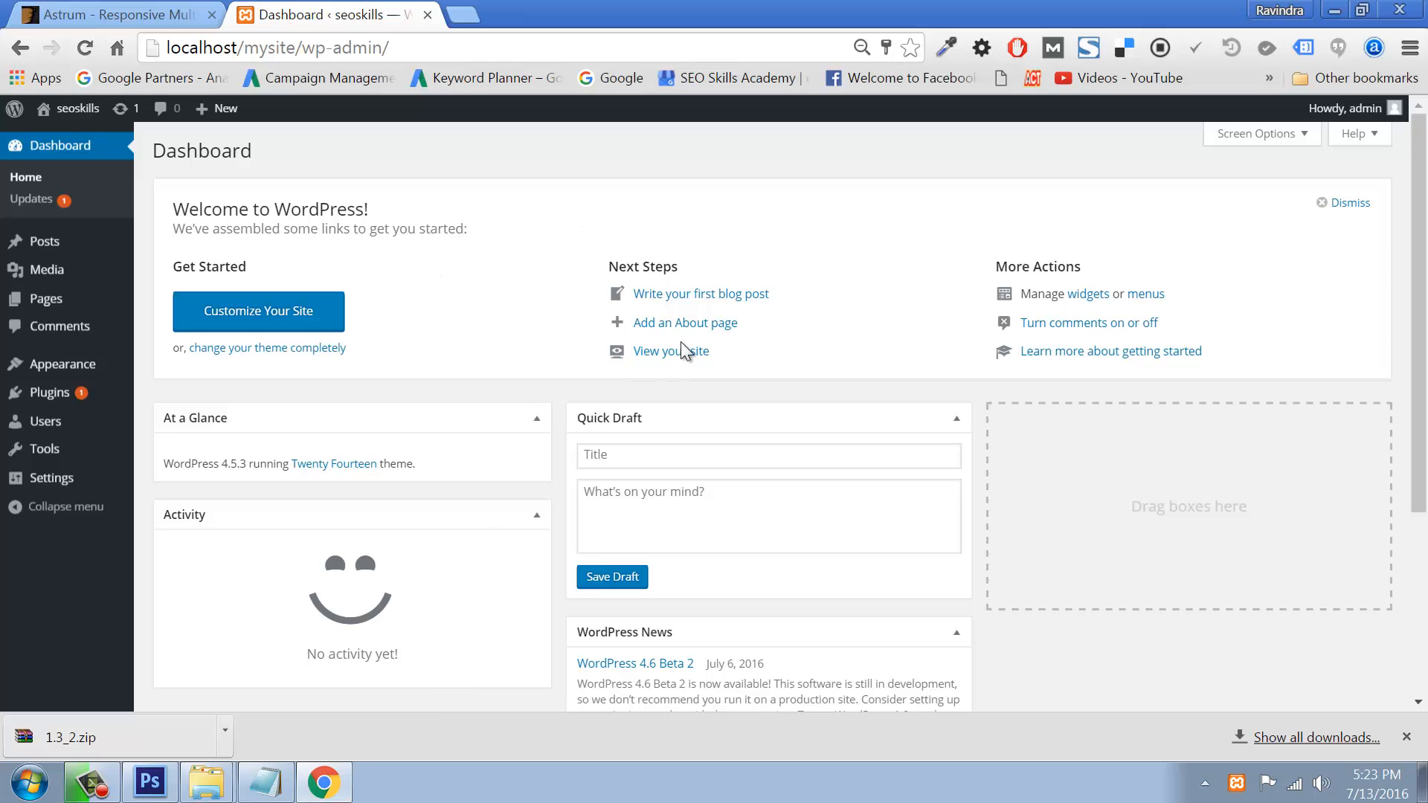
mouse_move(64, 364)
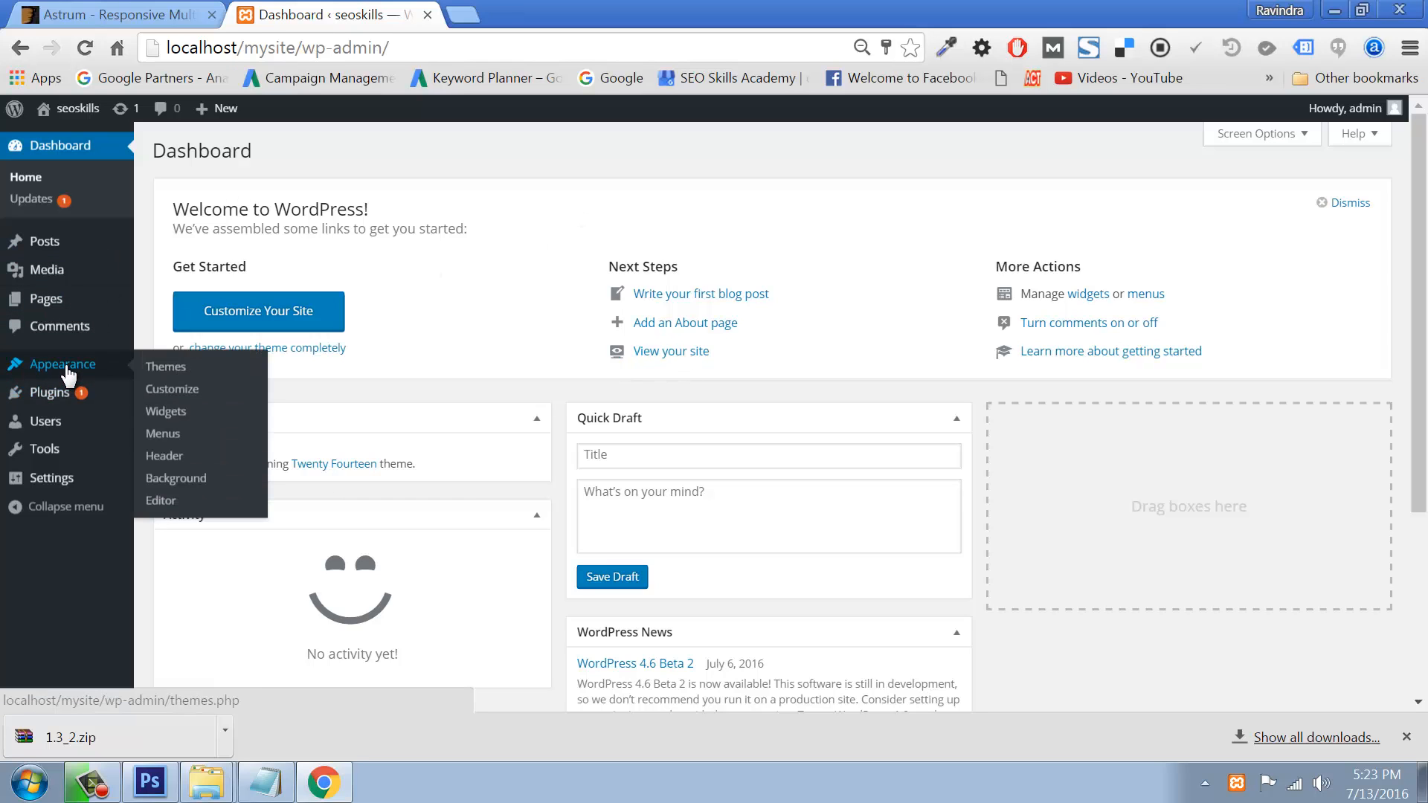
click(164, 366)
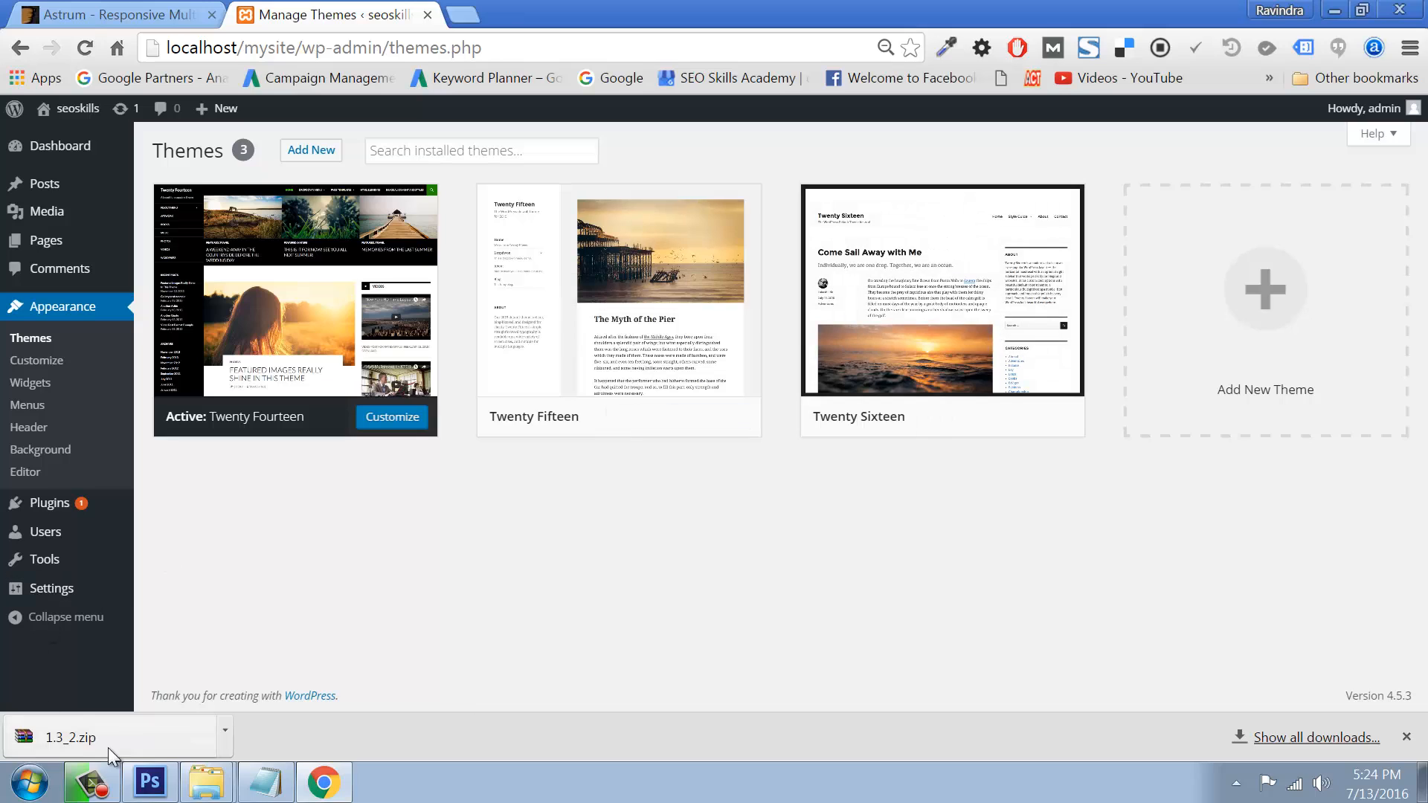
Step: Extract the downloaded Astrum package in Downloads and select the astrum-theme.zip inside it
click(1277, 740)
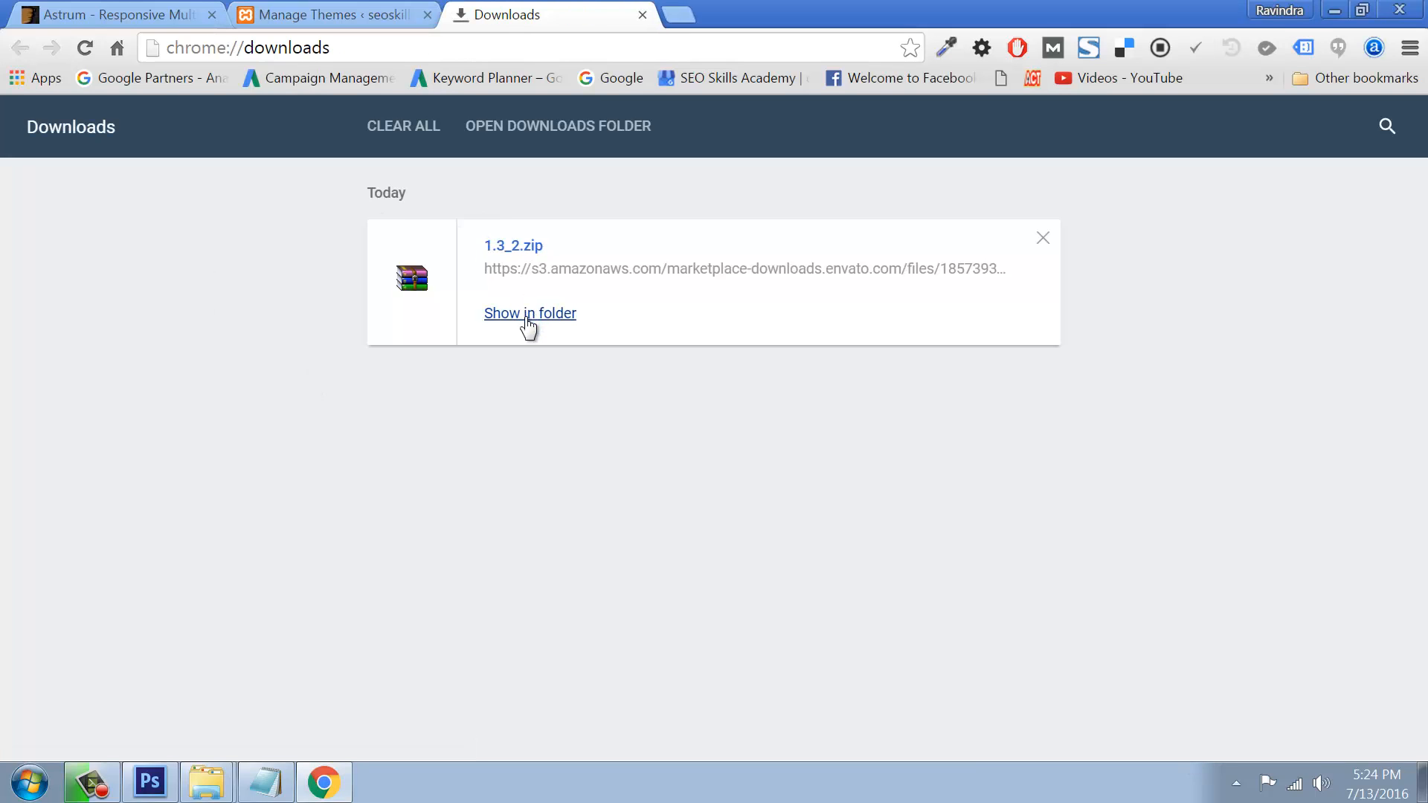
click(529, 318)
right_click(392, 167)
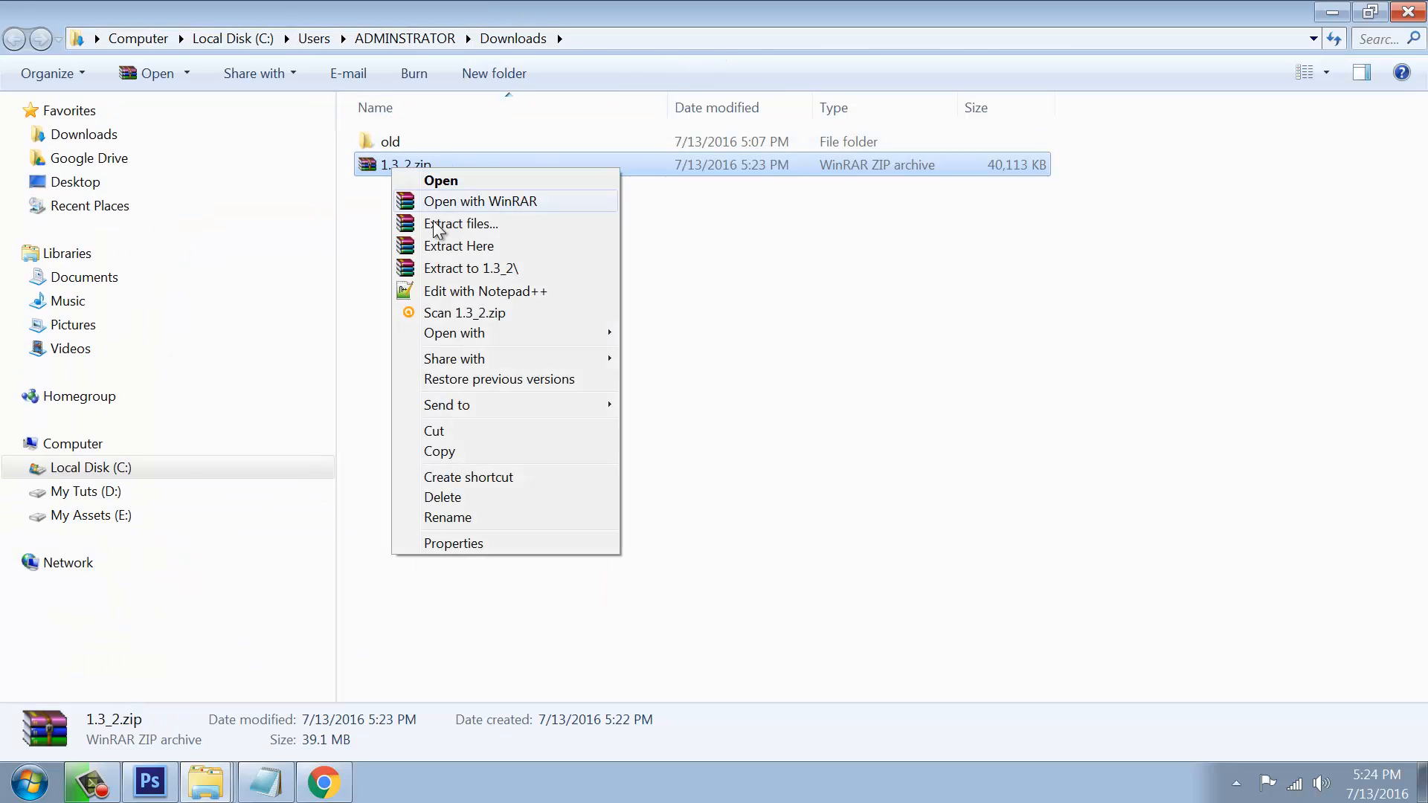
click(444, 247)
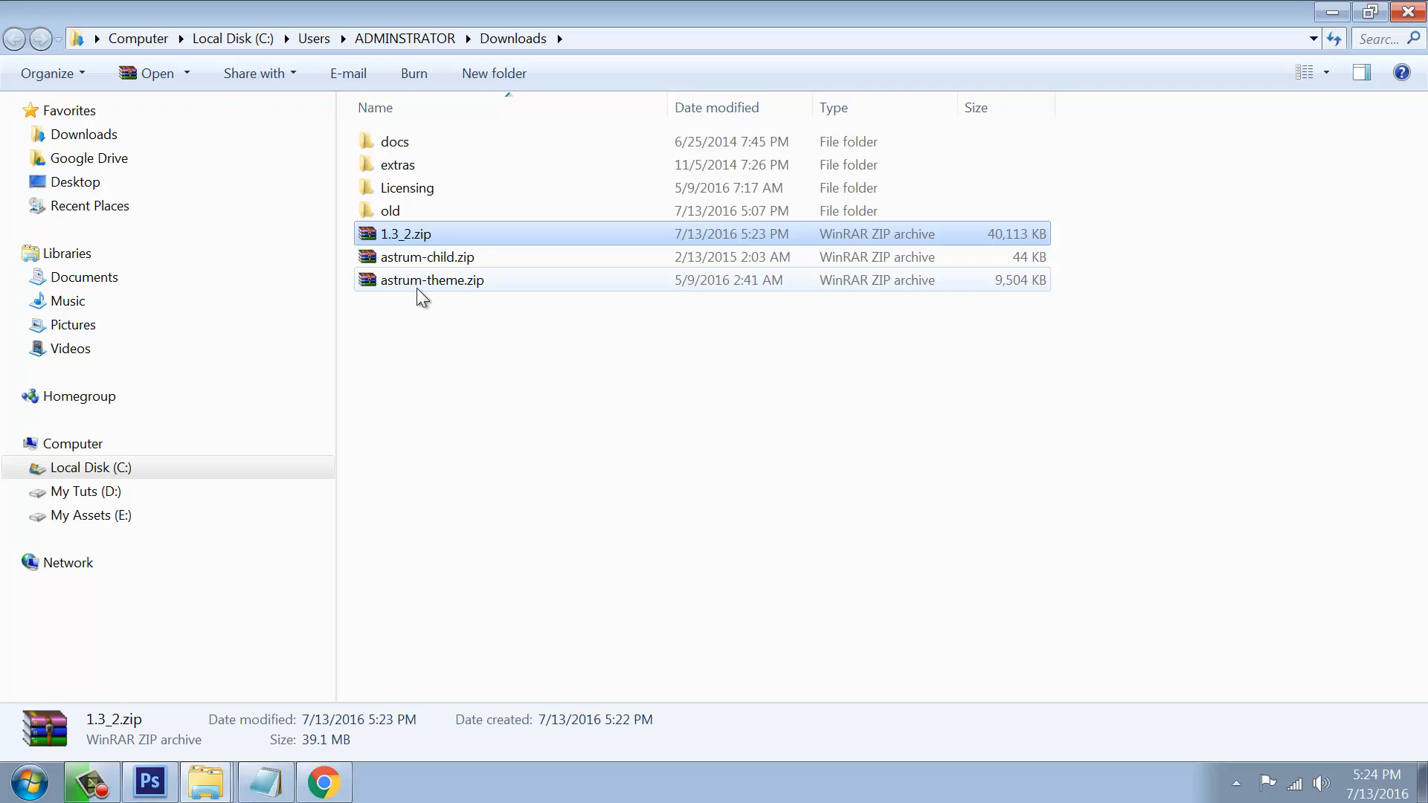
click(392, 146)
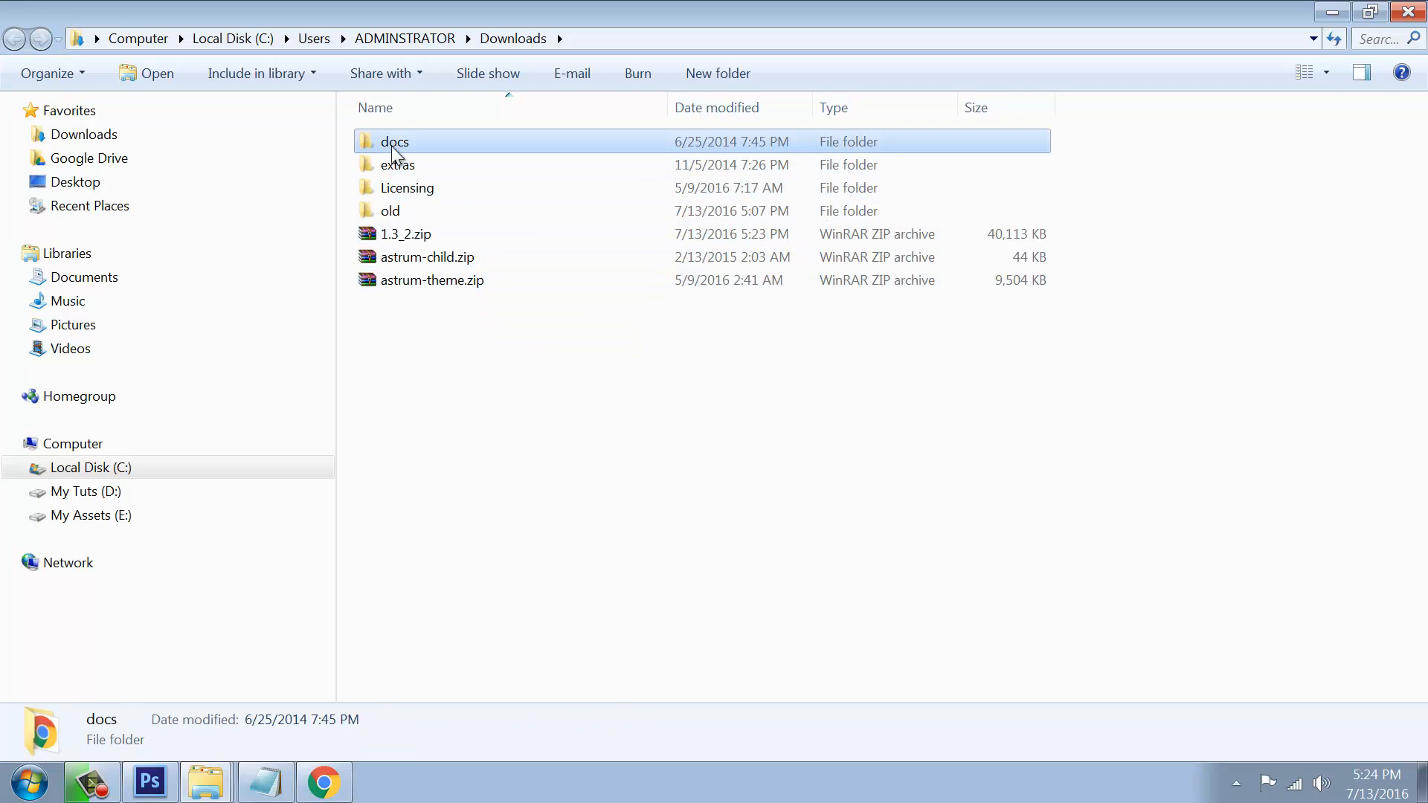
click(392, 170)
click(400, 190)
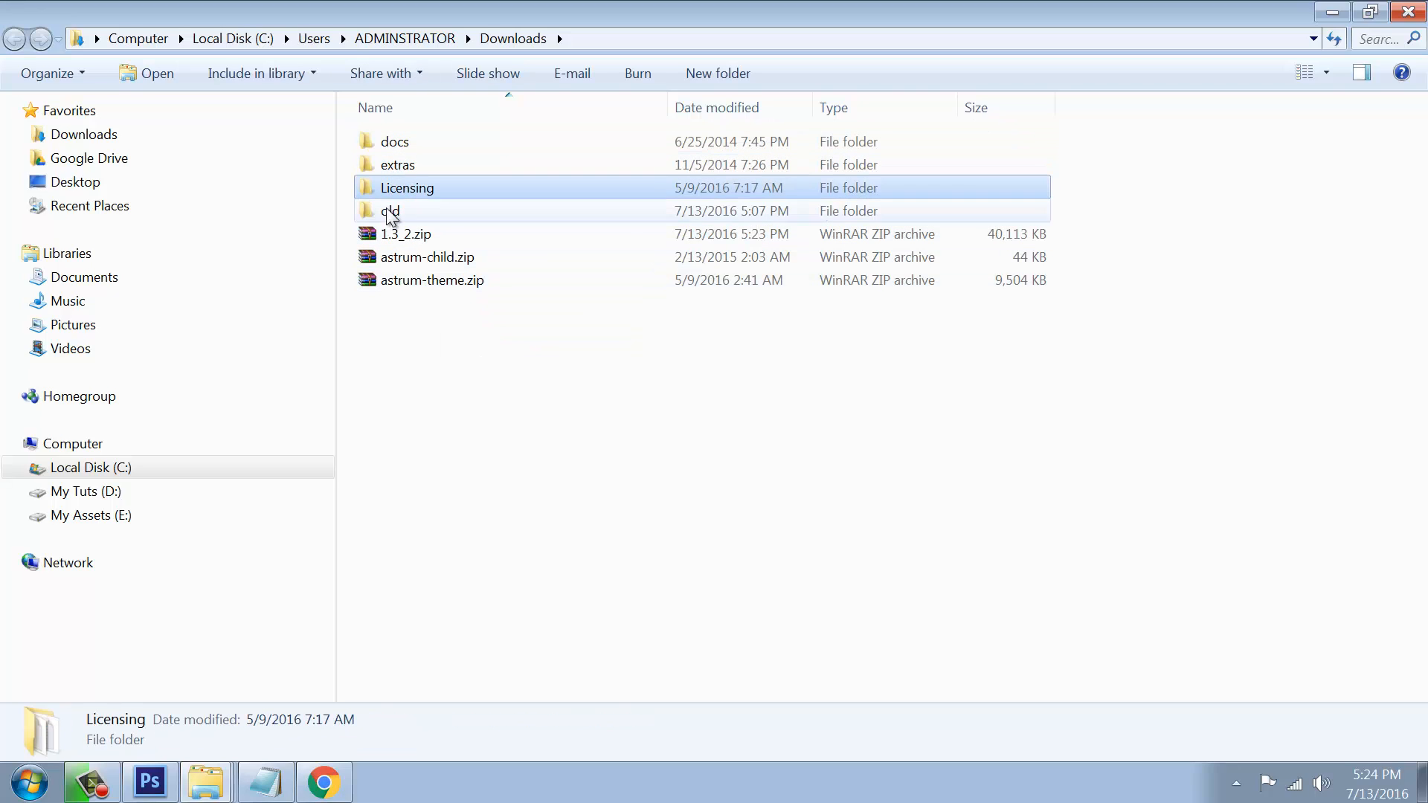
click(406, 321)
click(433, 295)
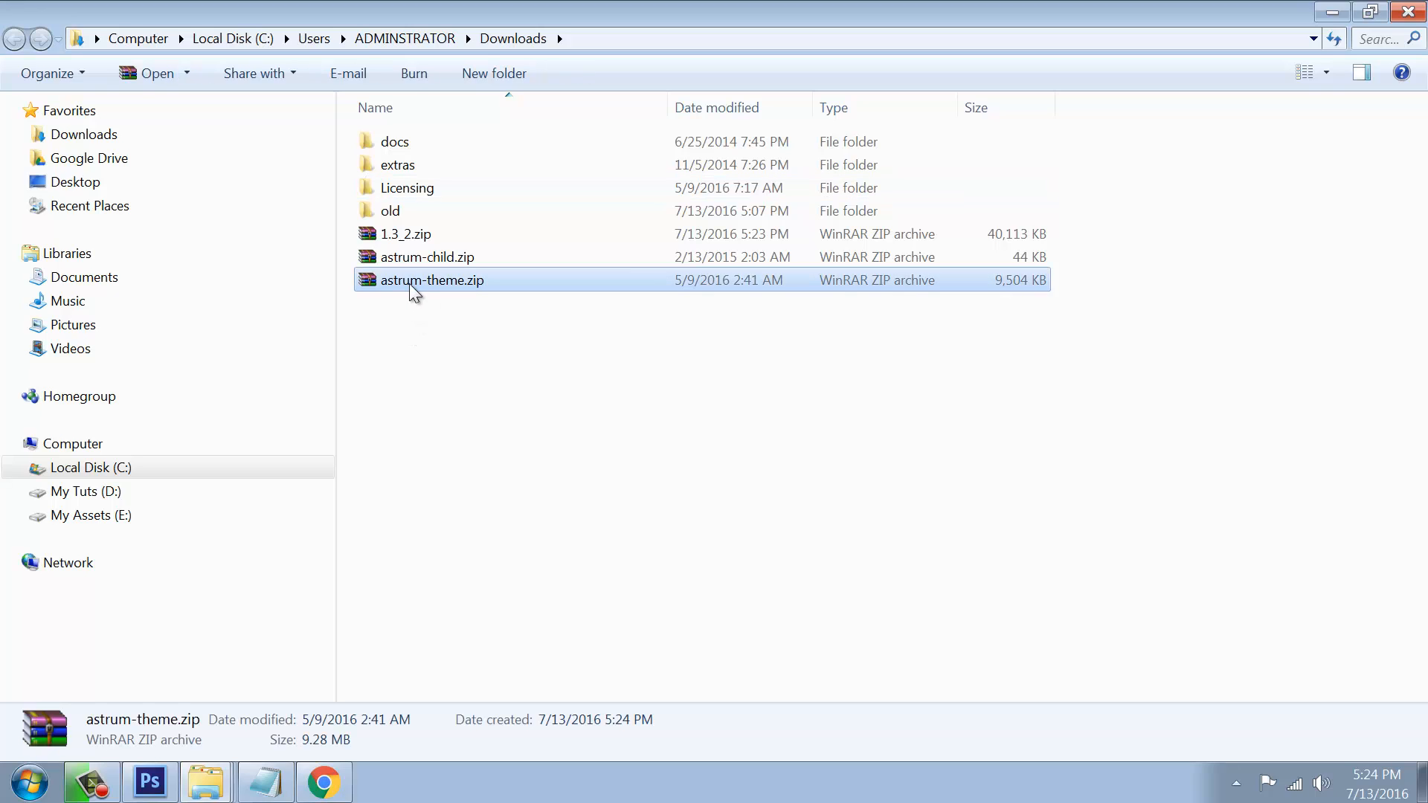
Step: Clear Chrome's downloads list and close the Downloads folder windows
click(1408, 11)
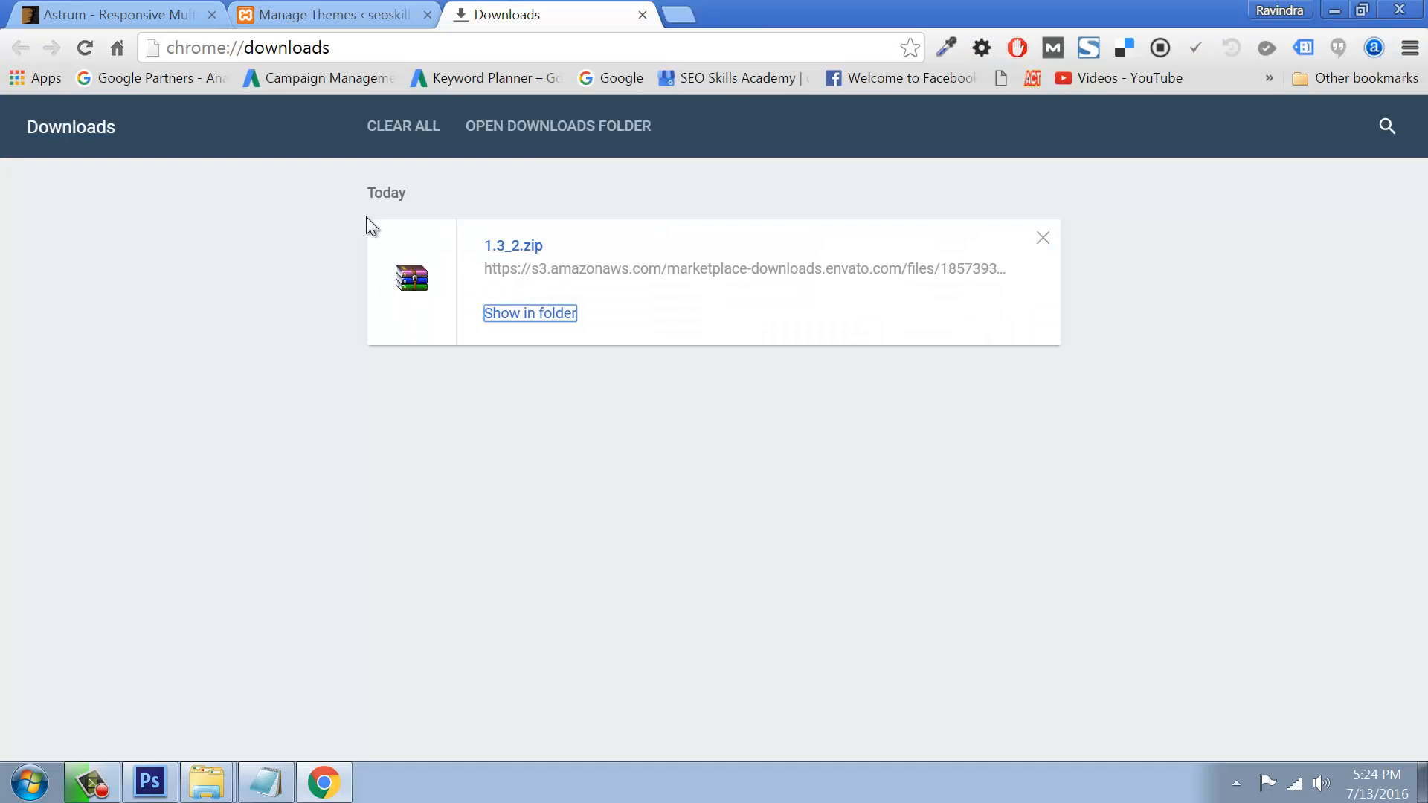
click(393, 129)
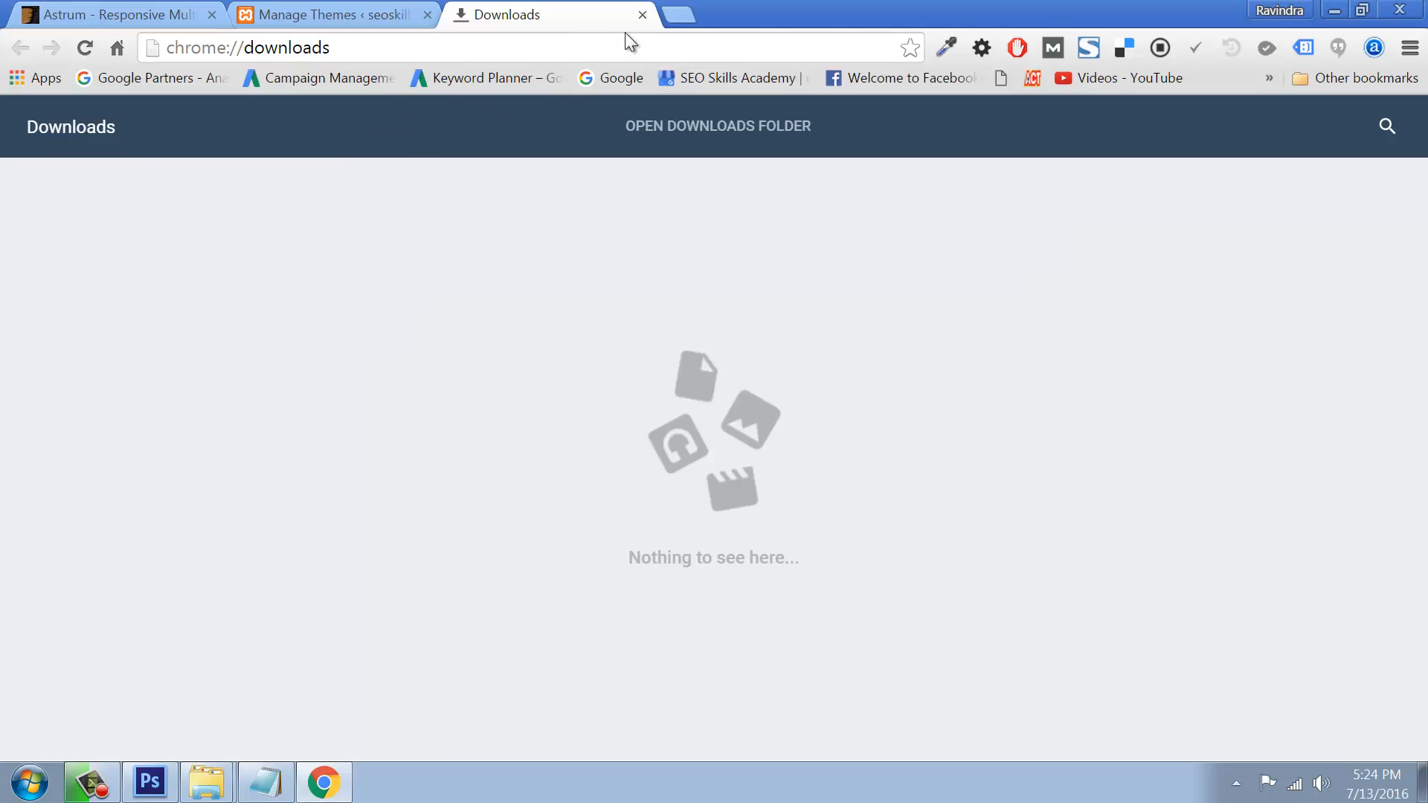
click(641, 14)
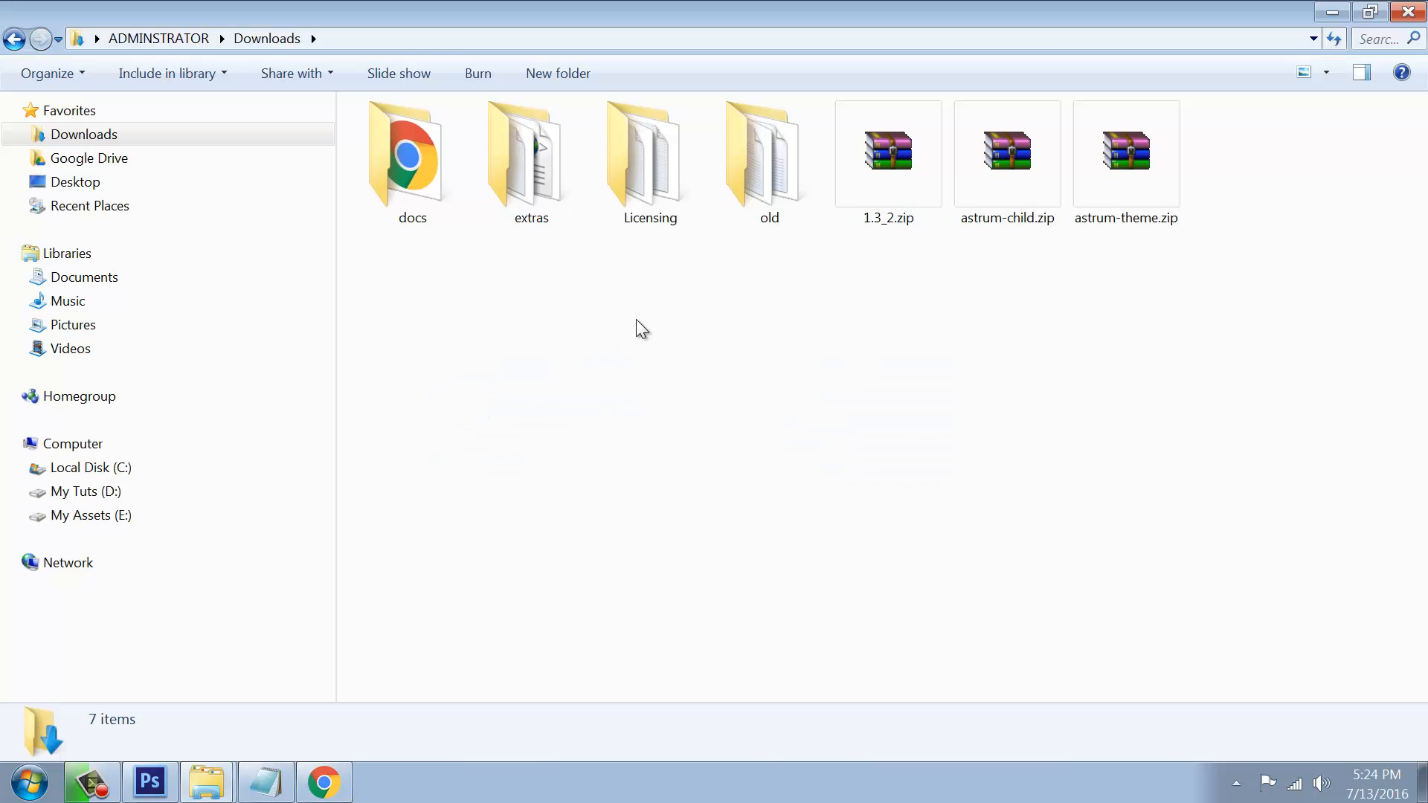
click(1408, 11)
Step: Create a desktop folder named 'theme', paste the theme zip into it, and return to Chrome
right_click(311, 251)
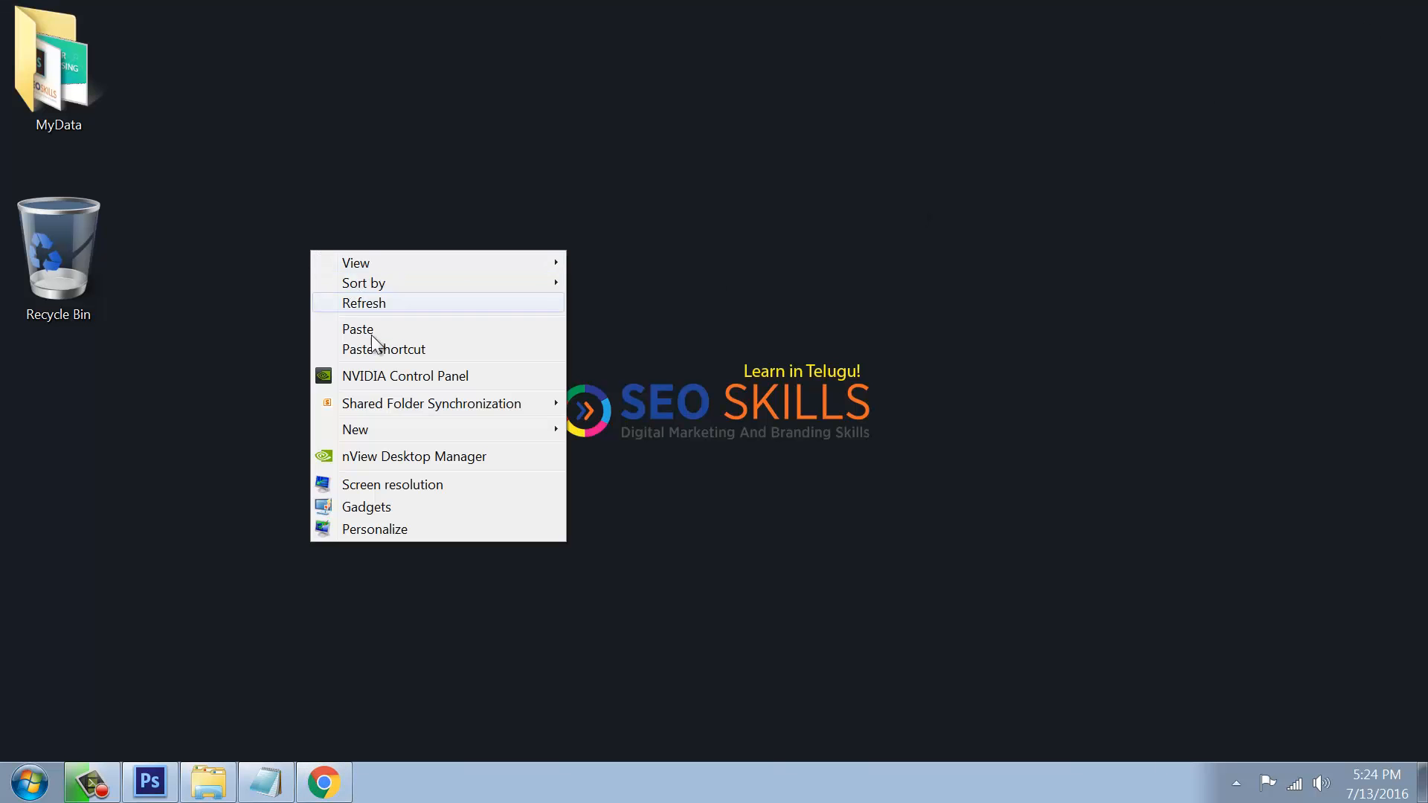
mouse_move(376, 430)
click(616, 432)
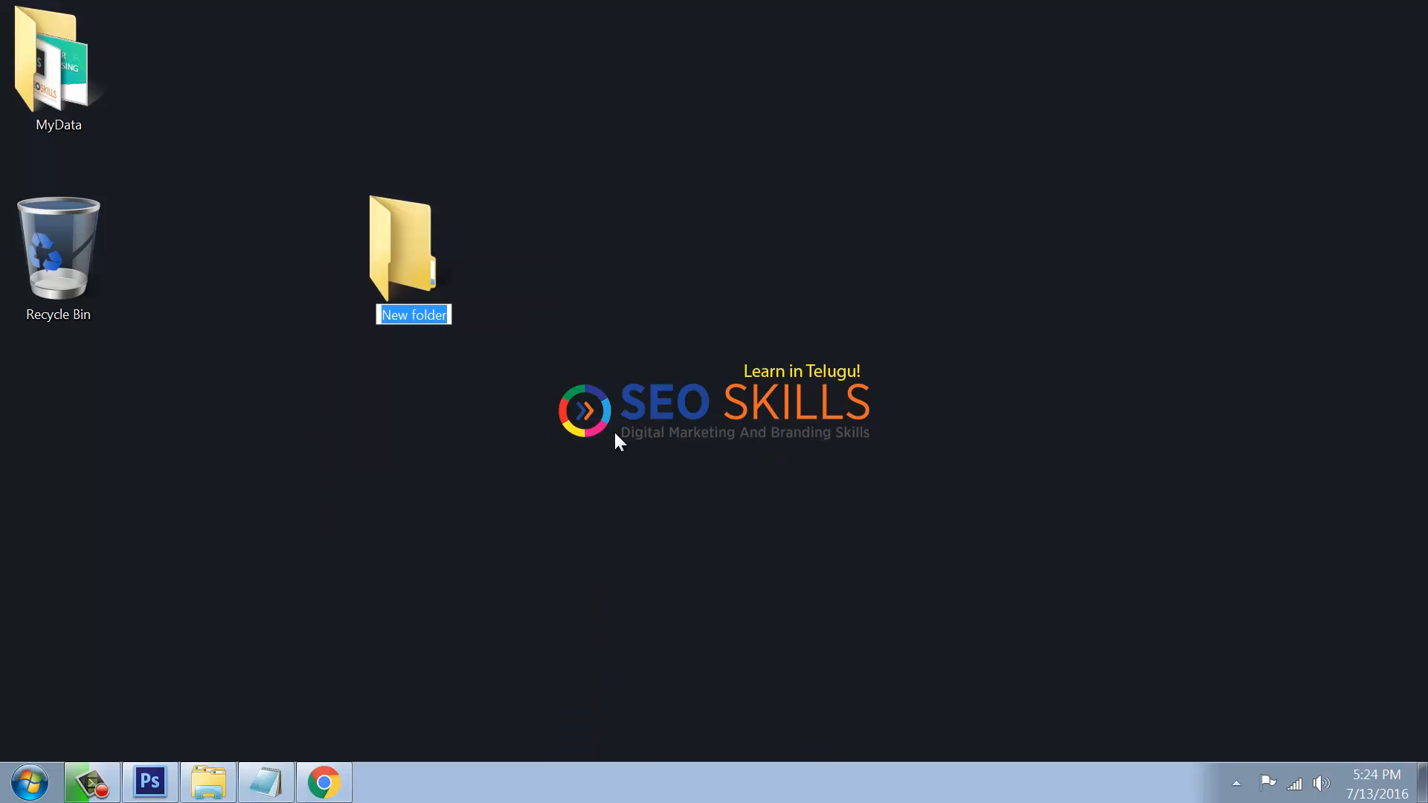
text(theme)
key(Return)
key(Return)
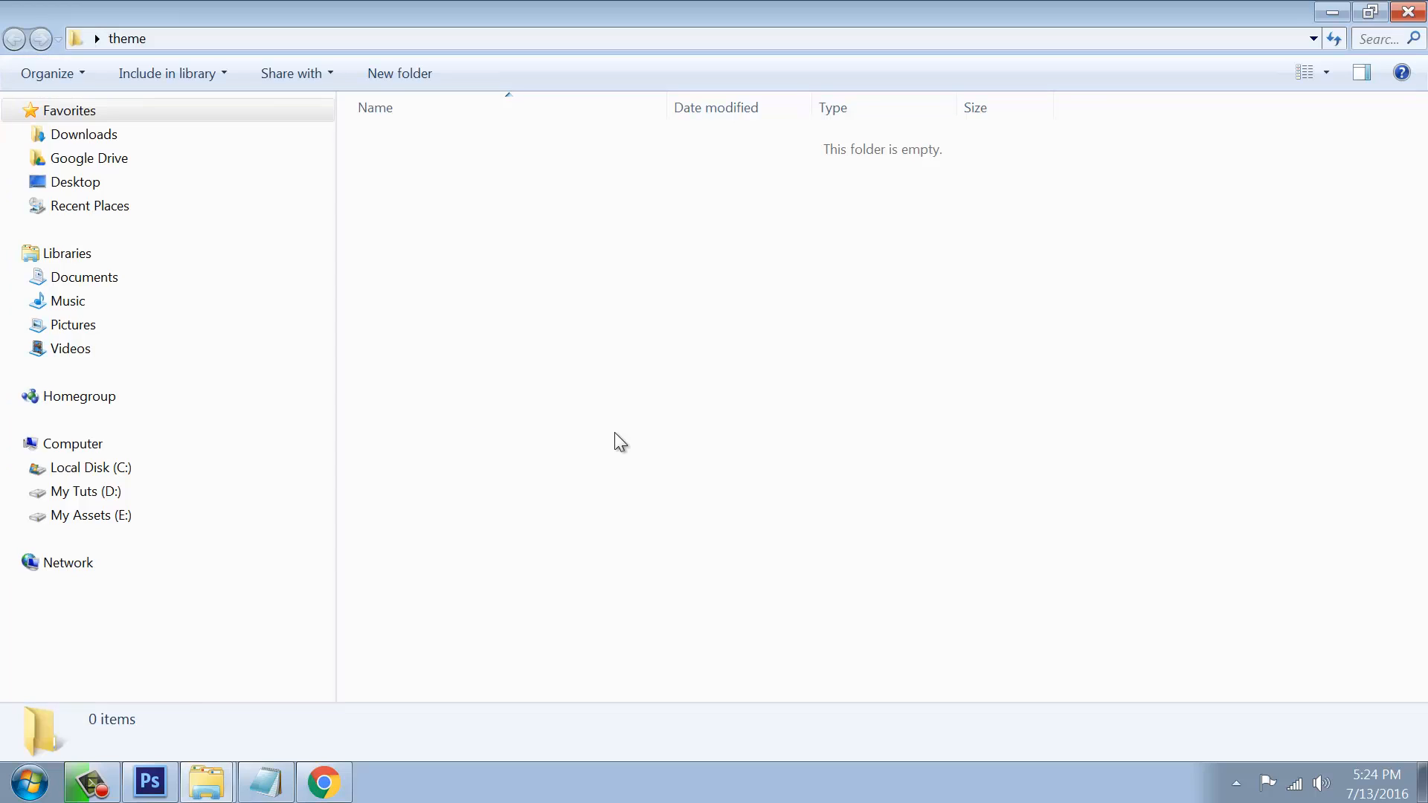
key(ctrl+v)
click(1408, 11)
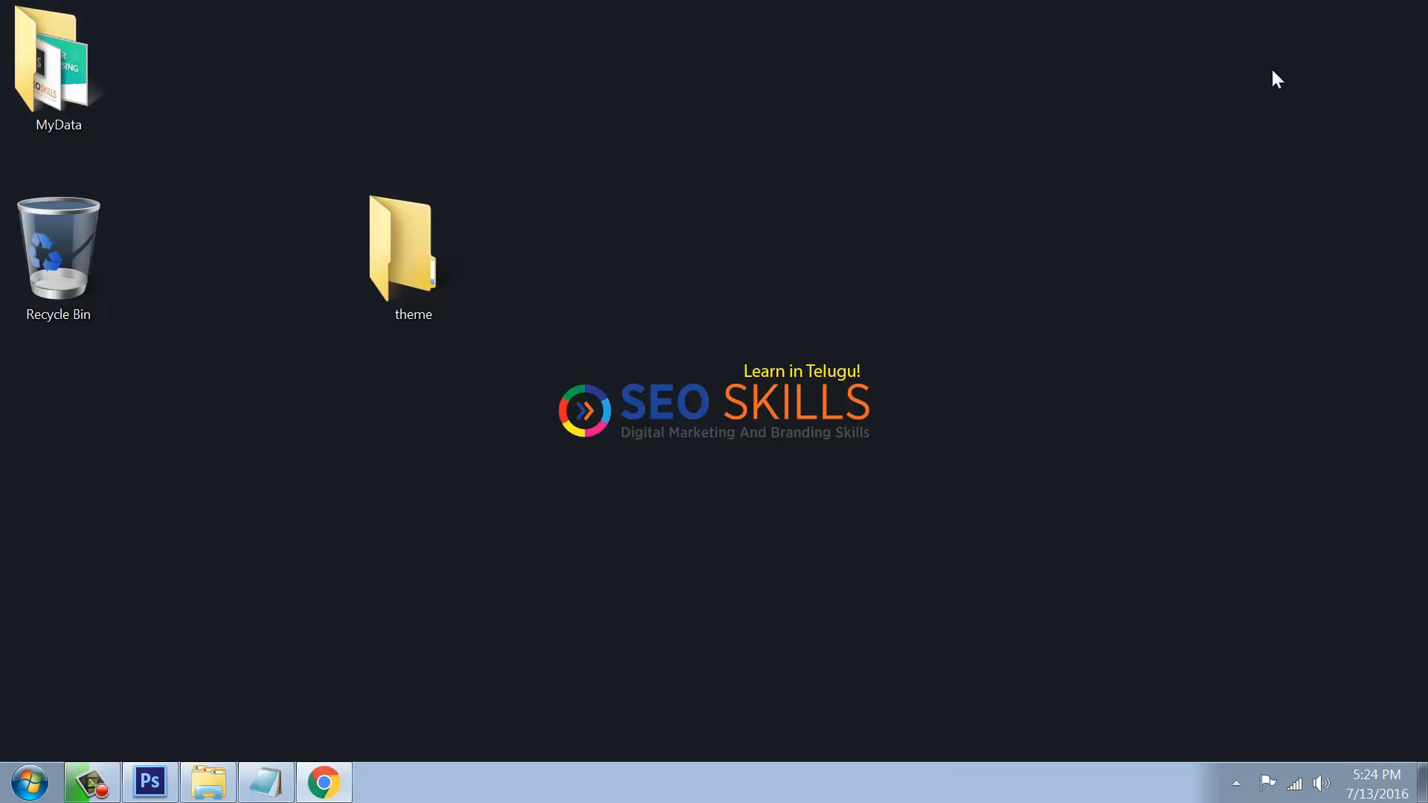
click(324, 782)
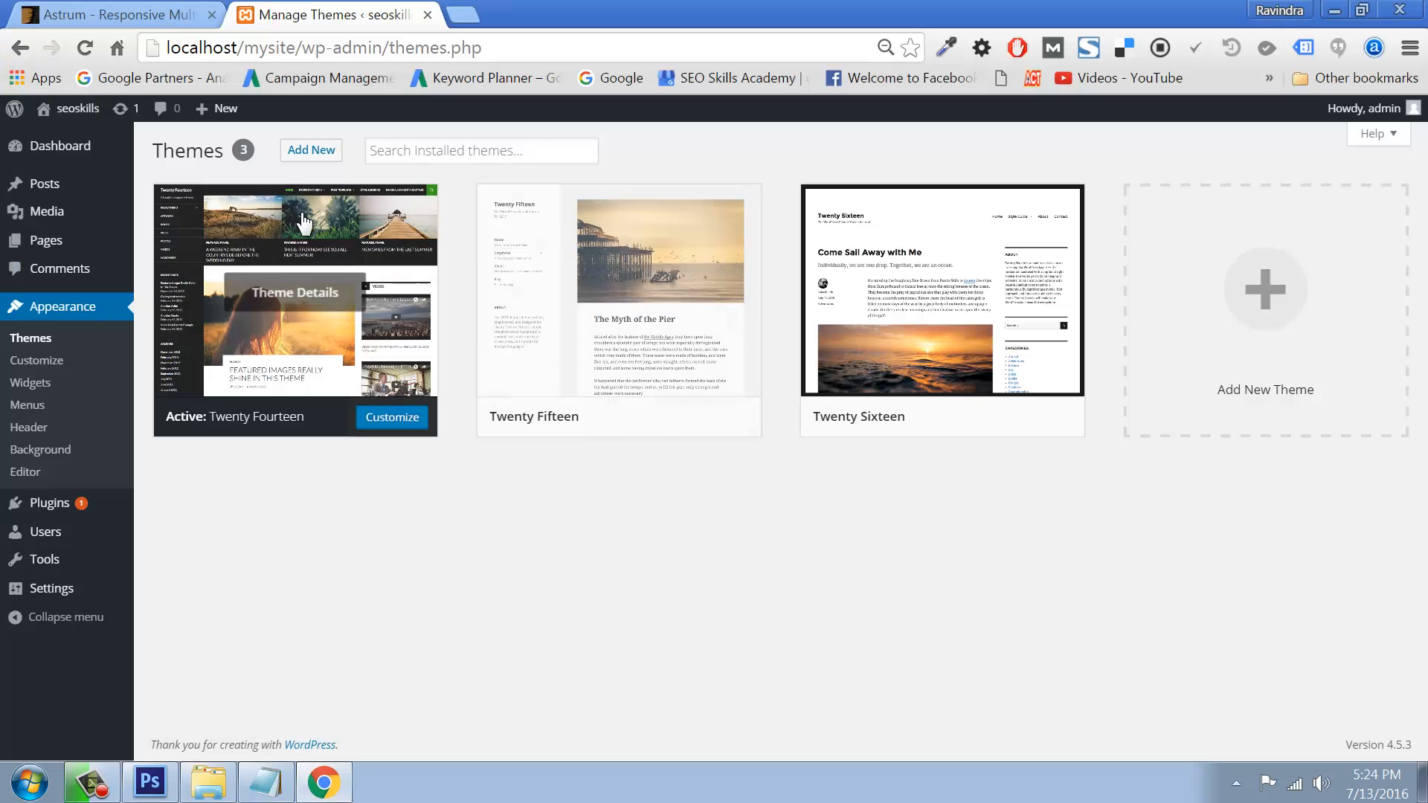
Step: Upload Downloads\astrum-theme.zip through Add New > Upload Theme and install it
click(305, 150)
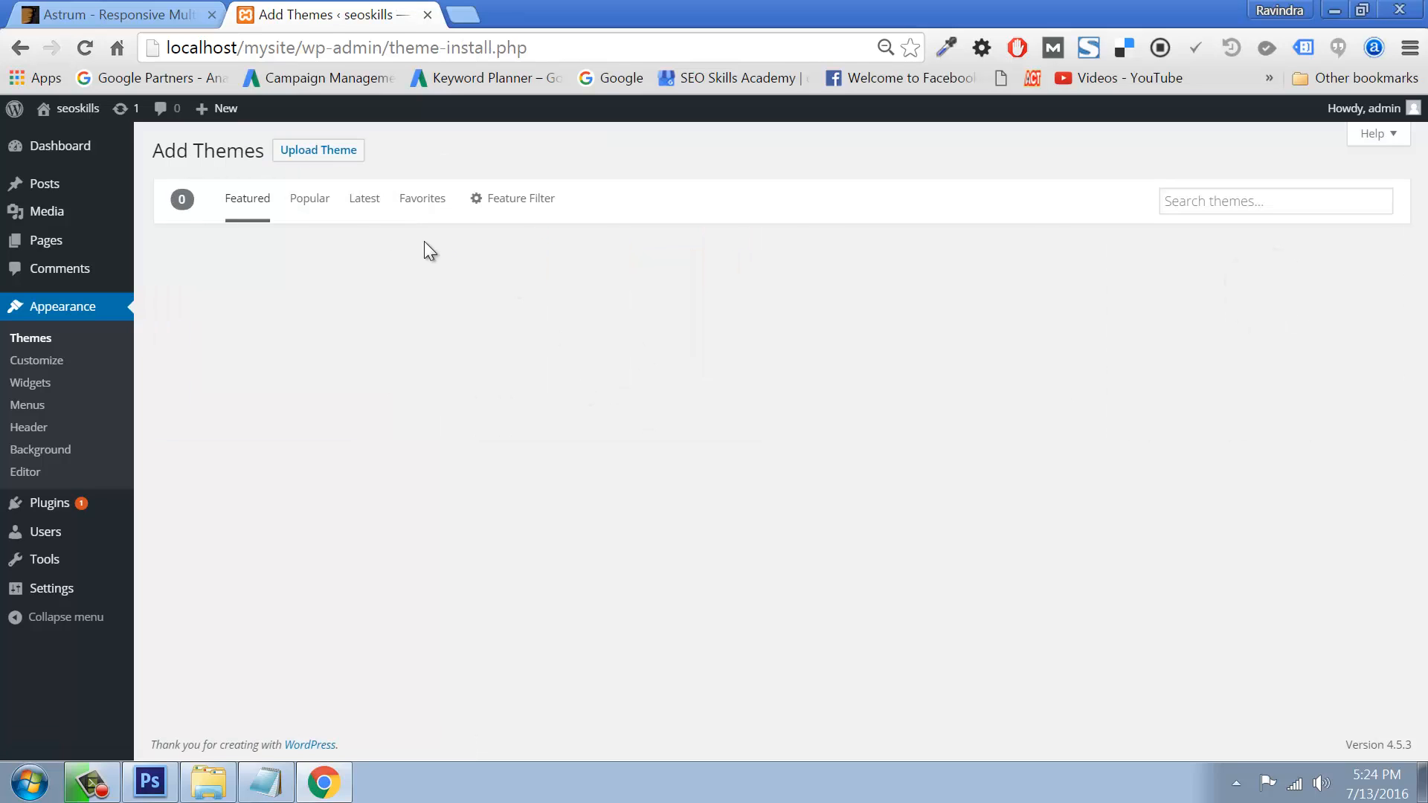
click(316, 152)
click(664, 294)
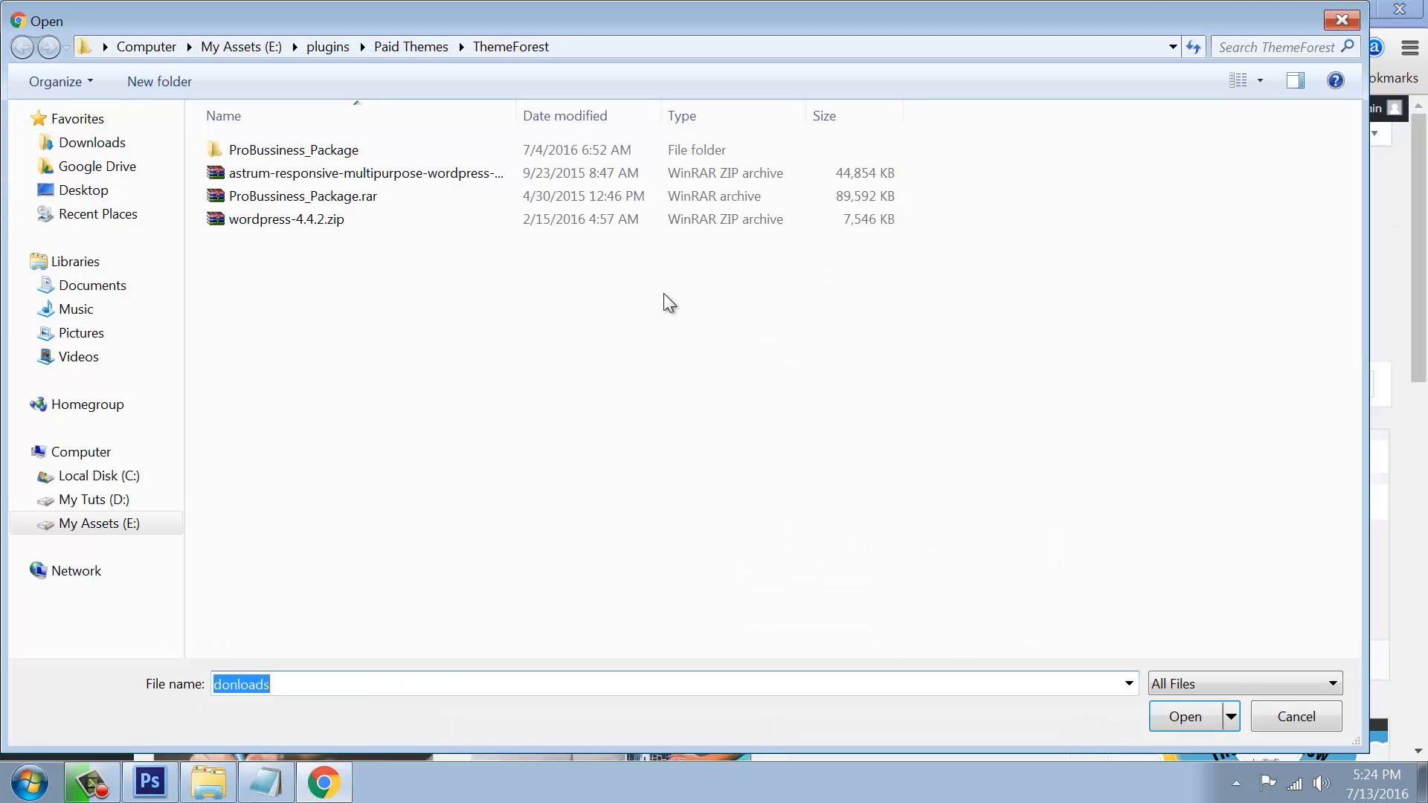
click(85, 143)
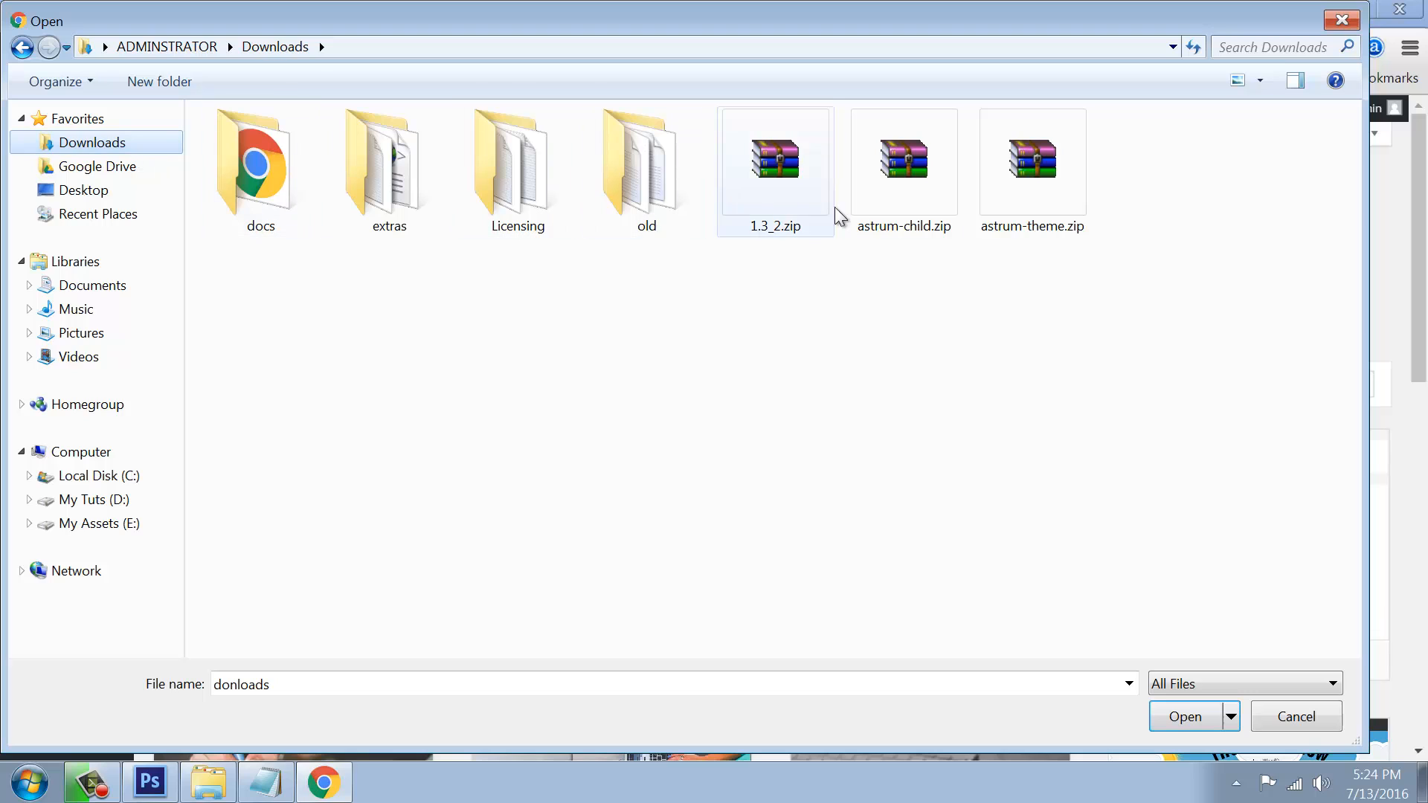
click(1020, 217)
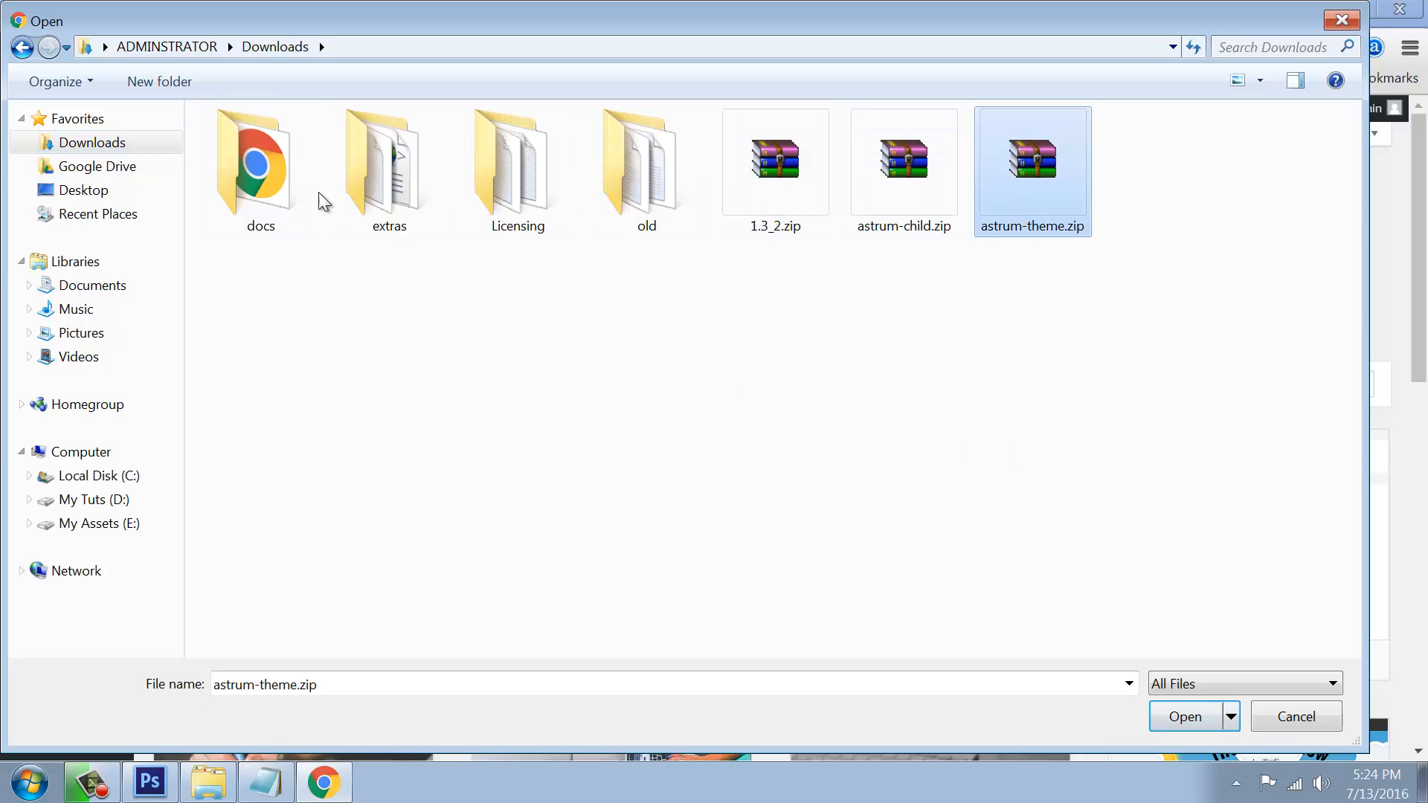
click(1189, 718)
click(883, 295)
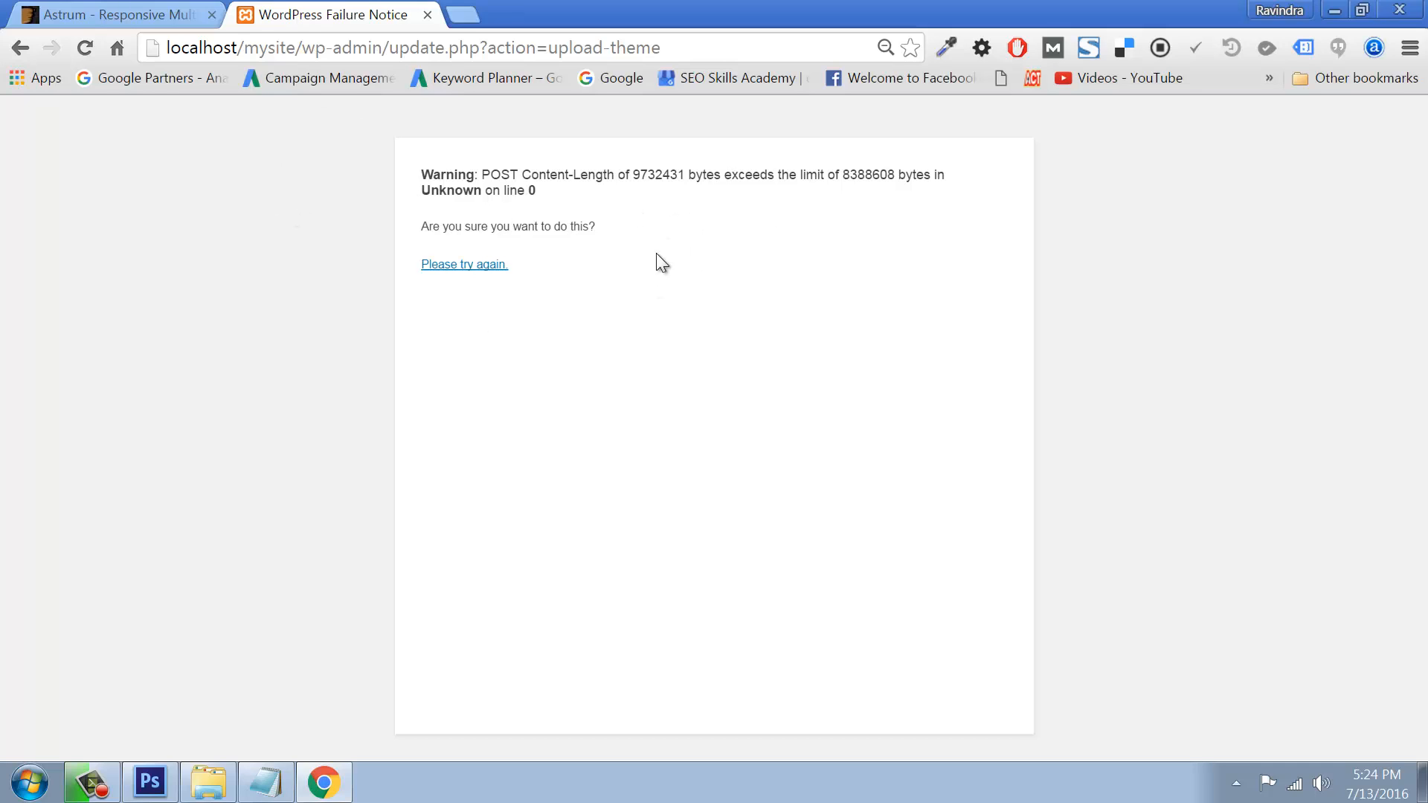
Step: After the upload-size error, go back, retry, and reopen the file chooser
click(21, 49)
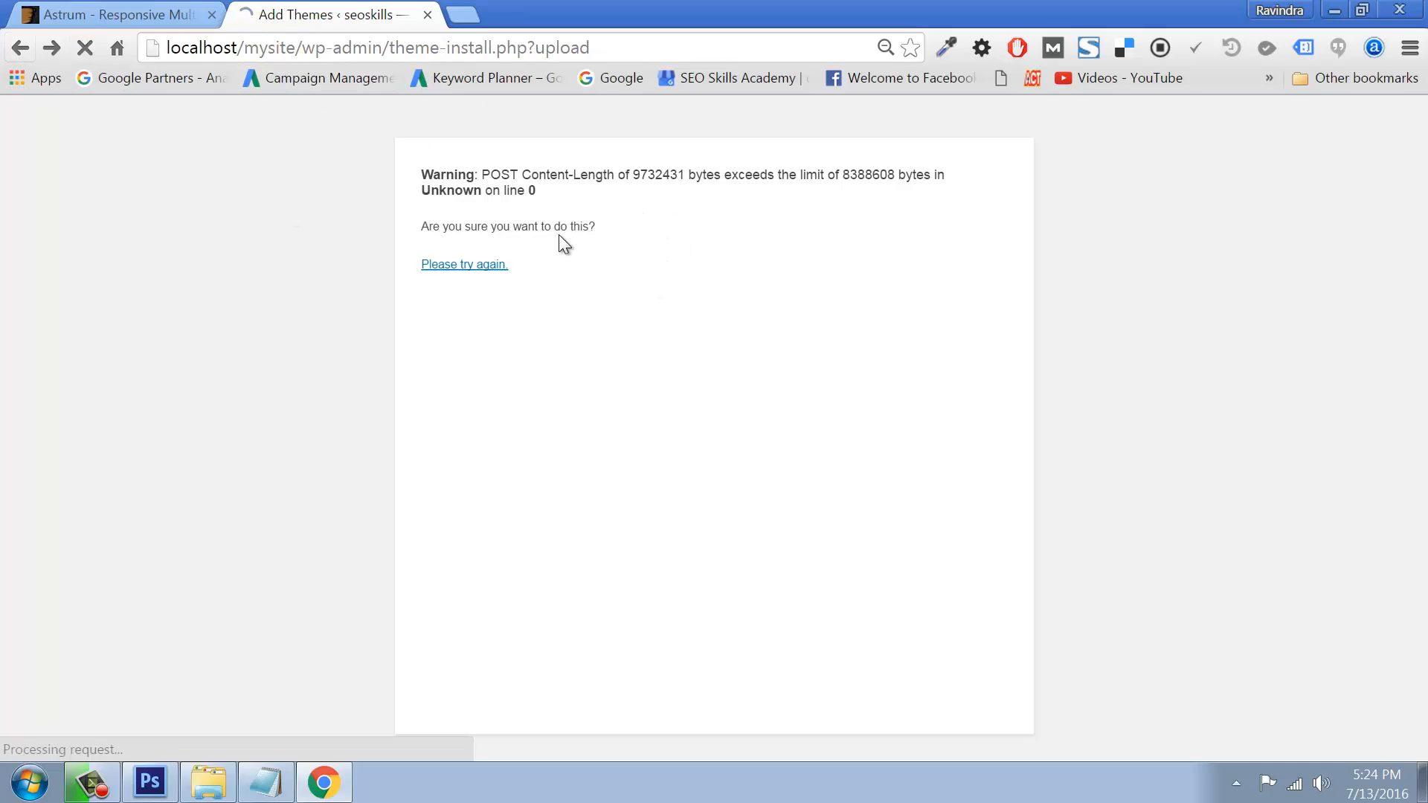
click(877, 303)
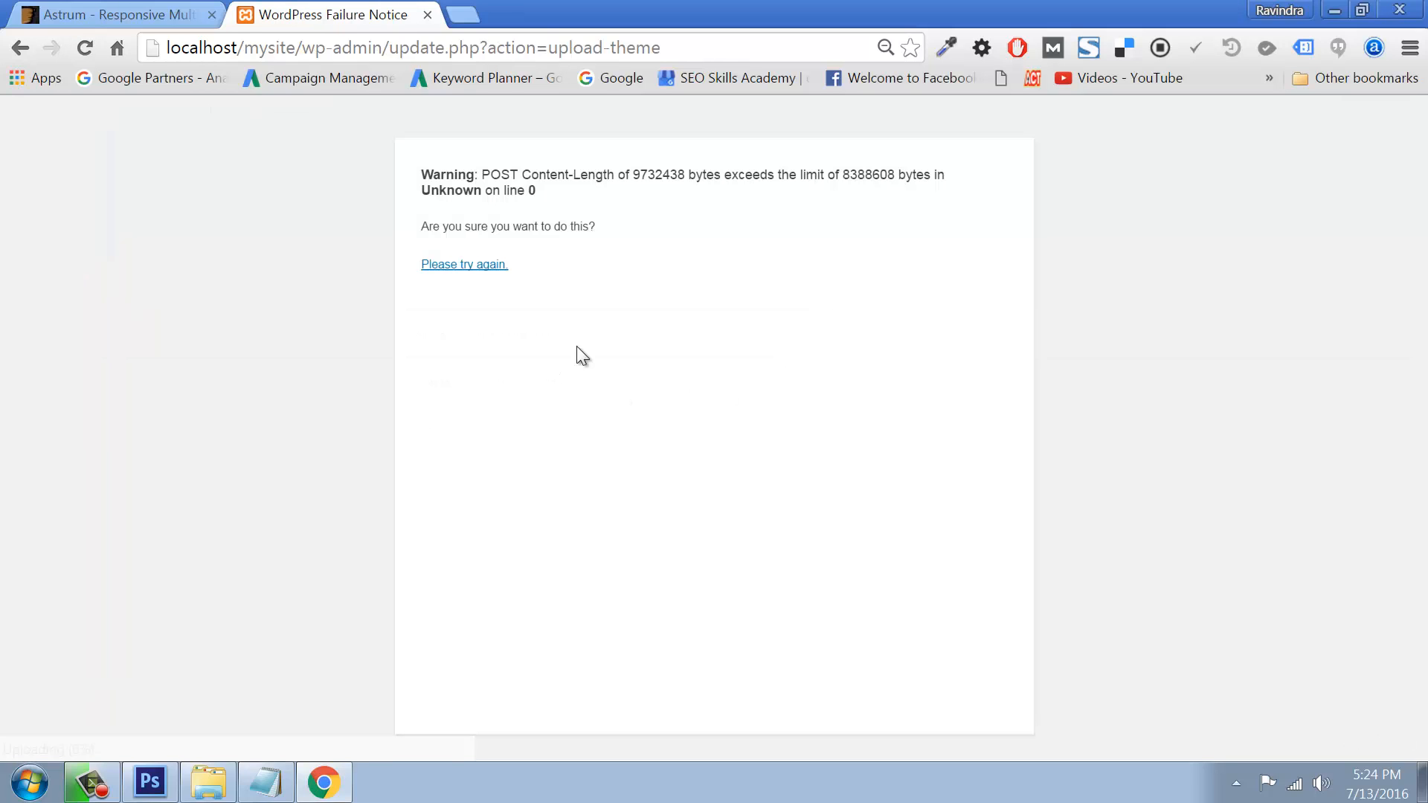
click(20, 49)
click(658, 297)
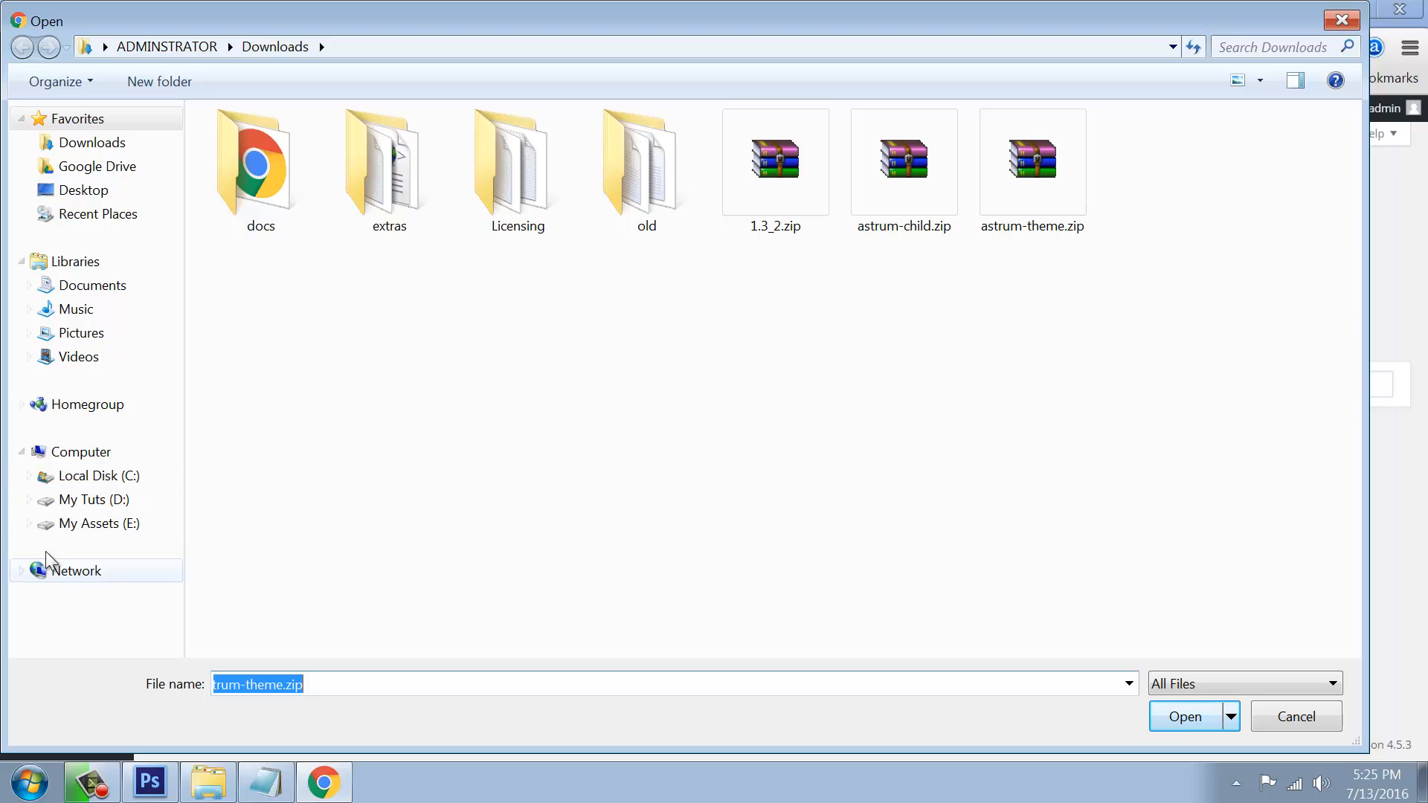
Step: In E:\plugins\Paid Themes\ThemeForest, extract the full astrum package here
click(99, 523)
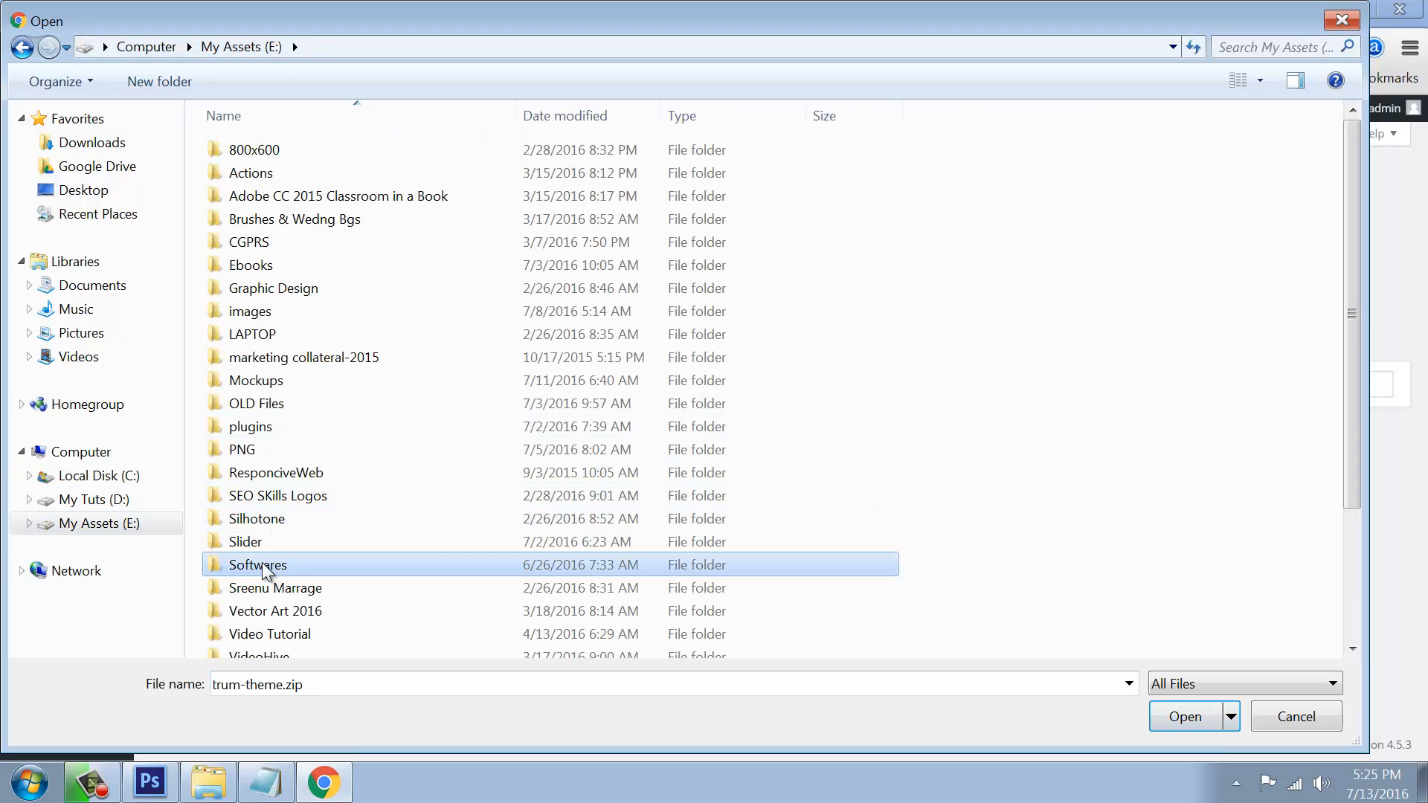
double_click(290, 428)
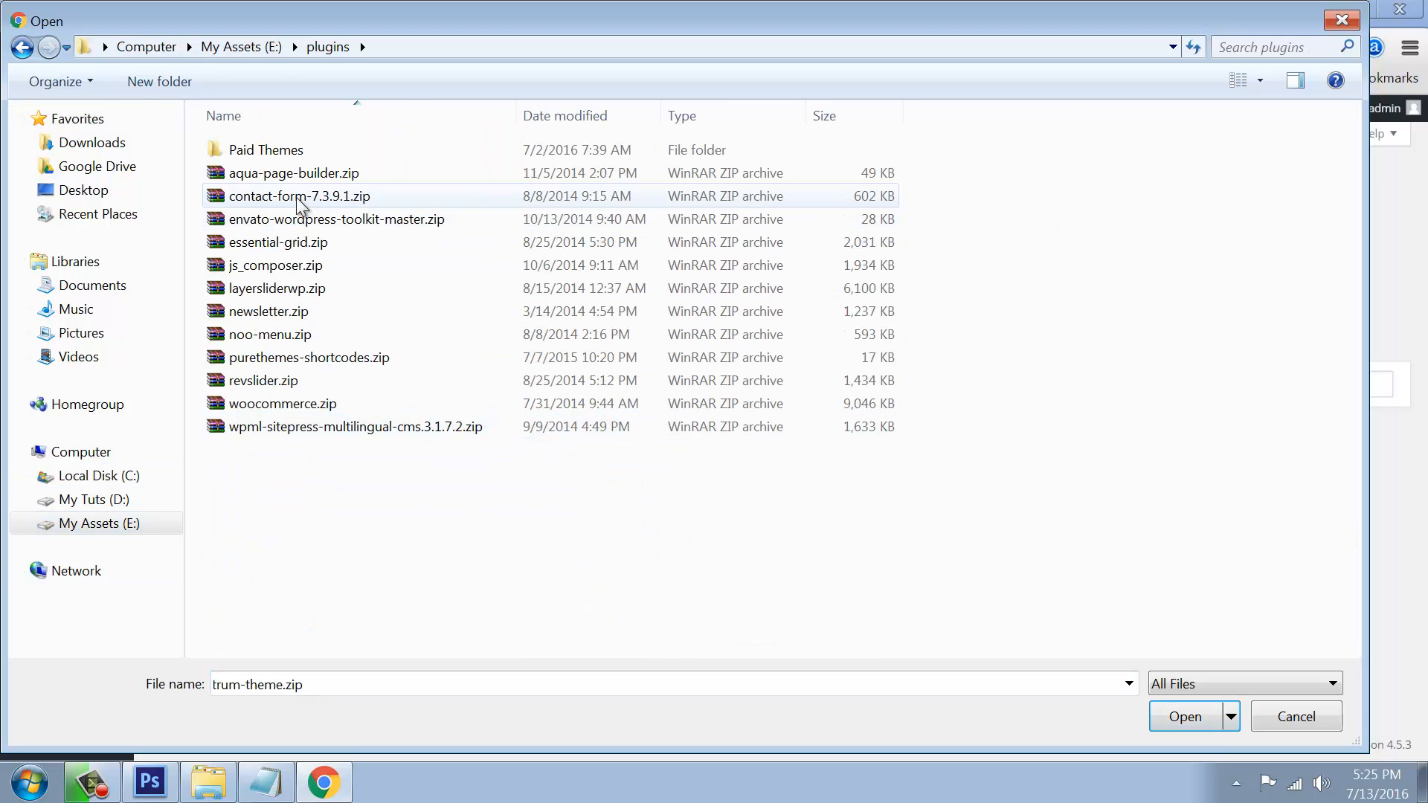
double_click(277, 151)
double_click(277, 153)
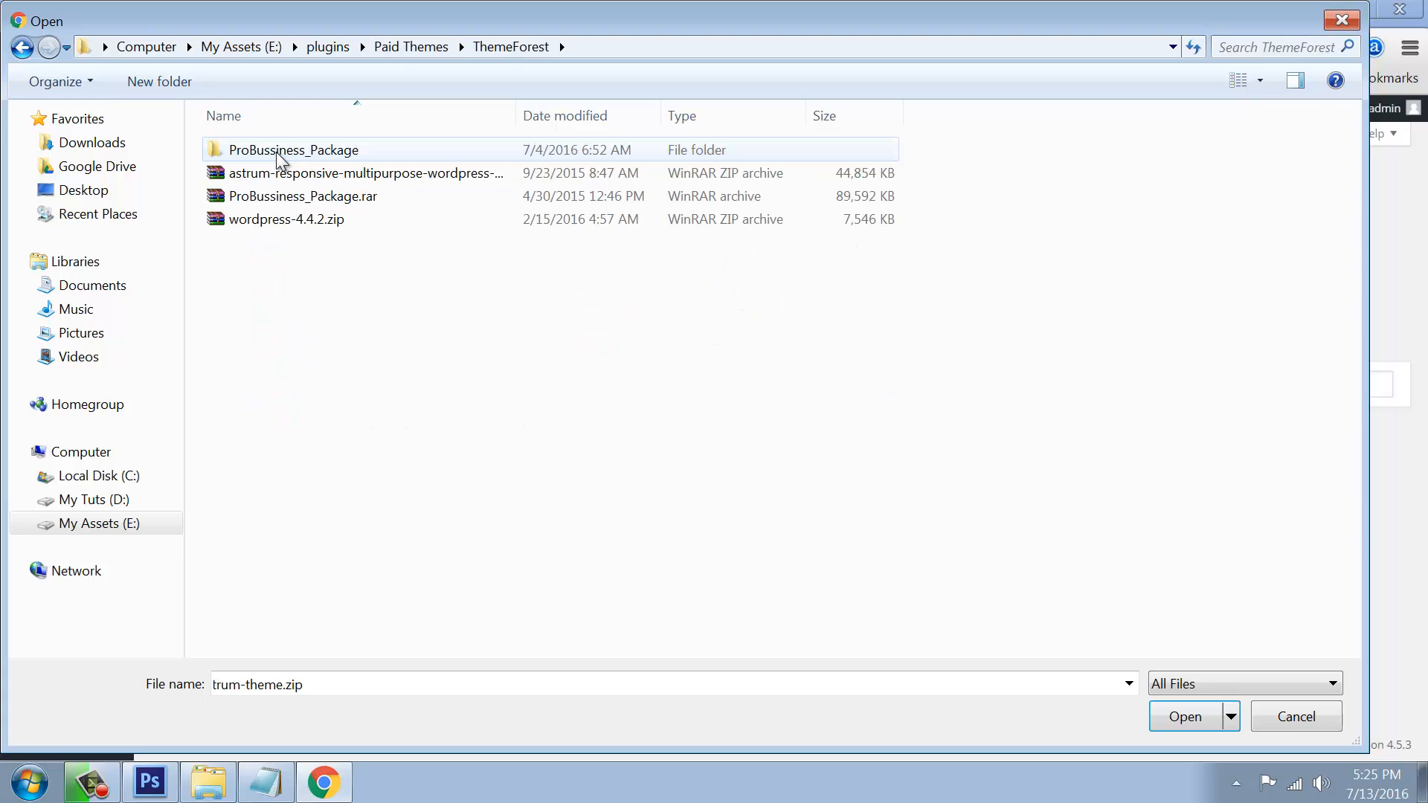
click(320, 173)
right_click(320, 173)
click(388, 279)
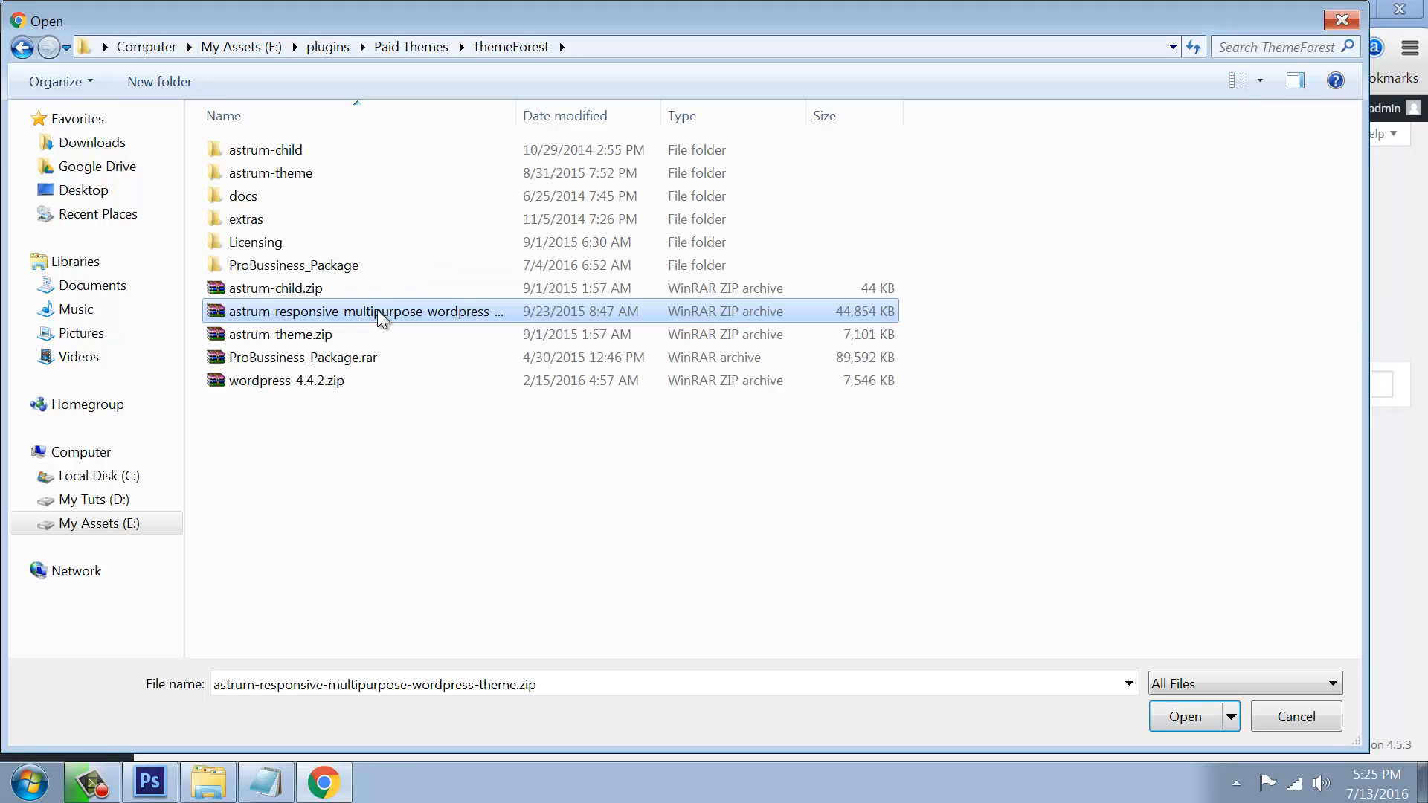
Step: Upload the extracted astrum-theme.zip, install it, and activate Astrum
click(365, 453)
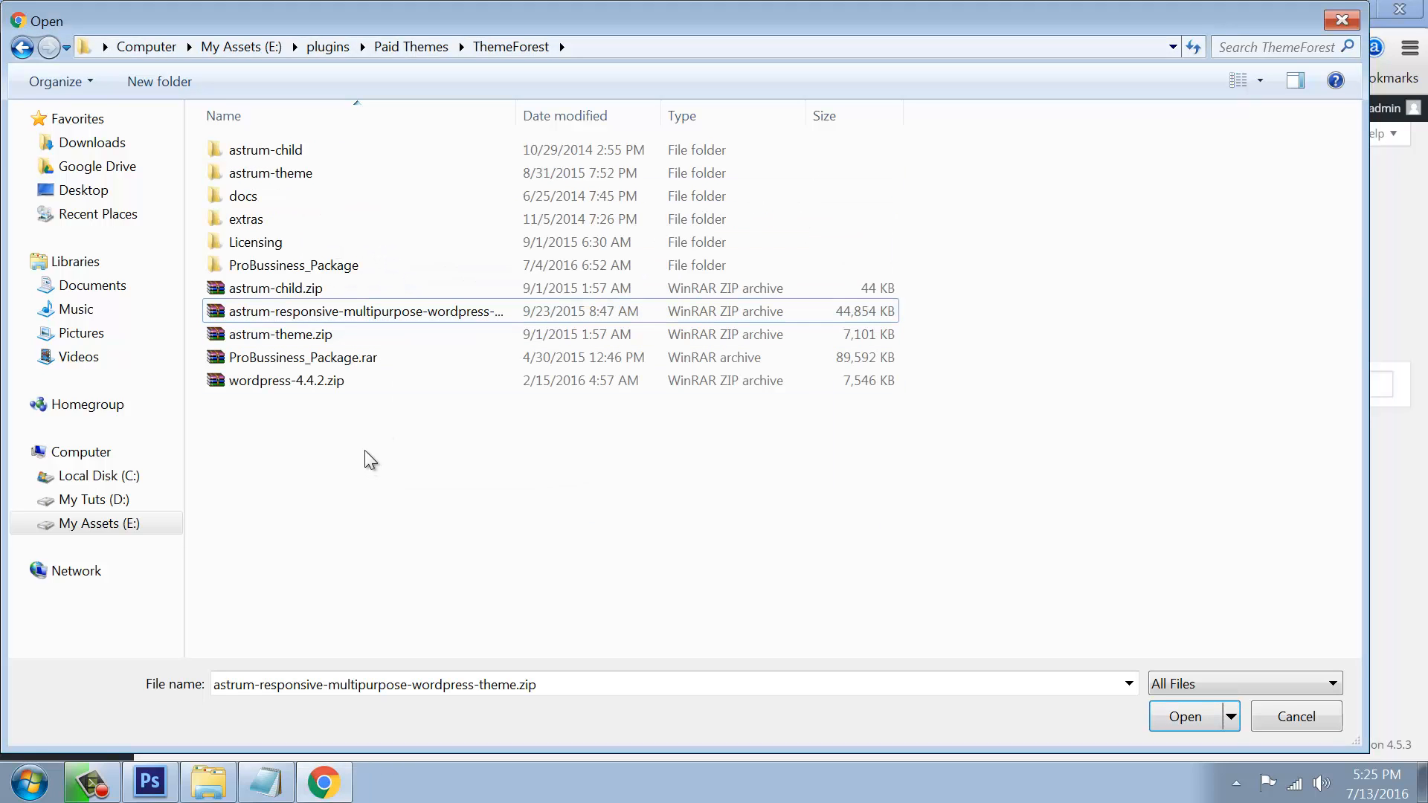
click(294, 335)
click(1194, 712)
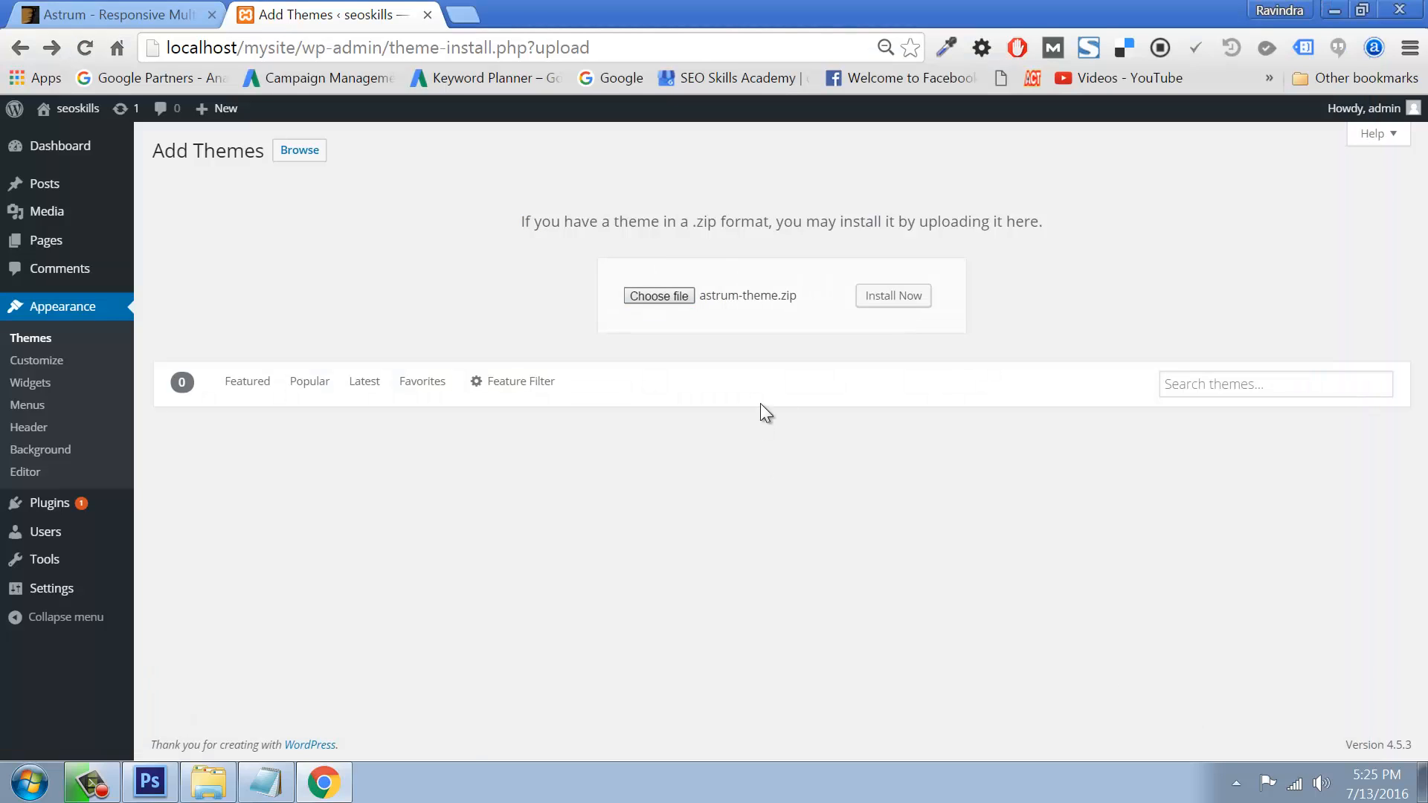
click(901, 296)
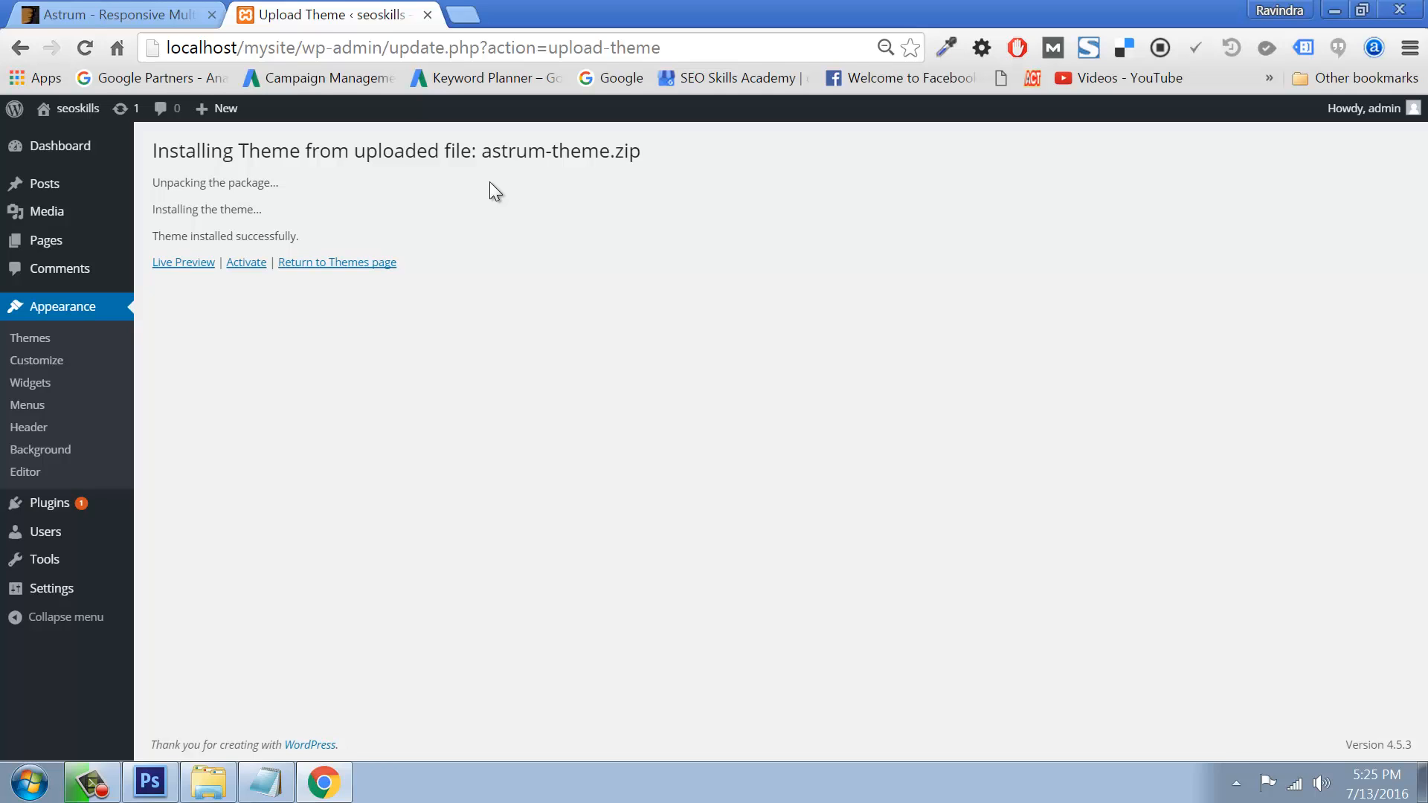
click(247, 263)
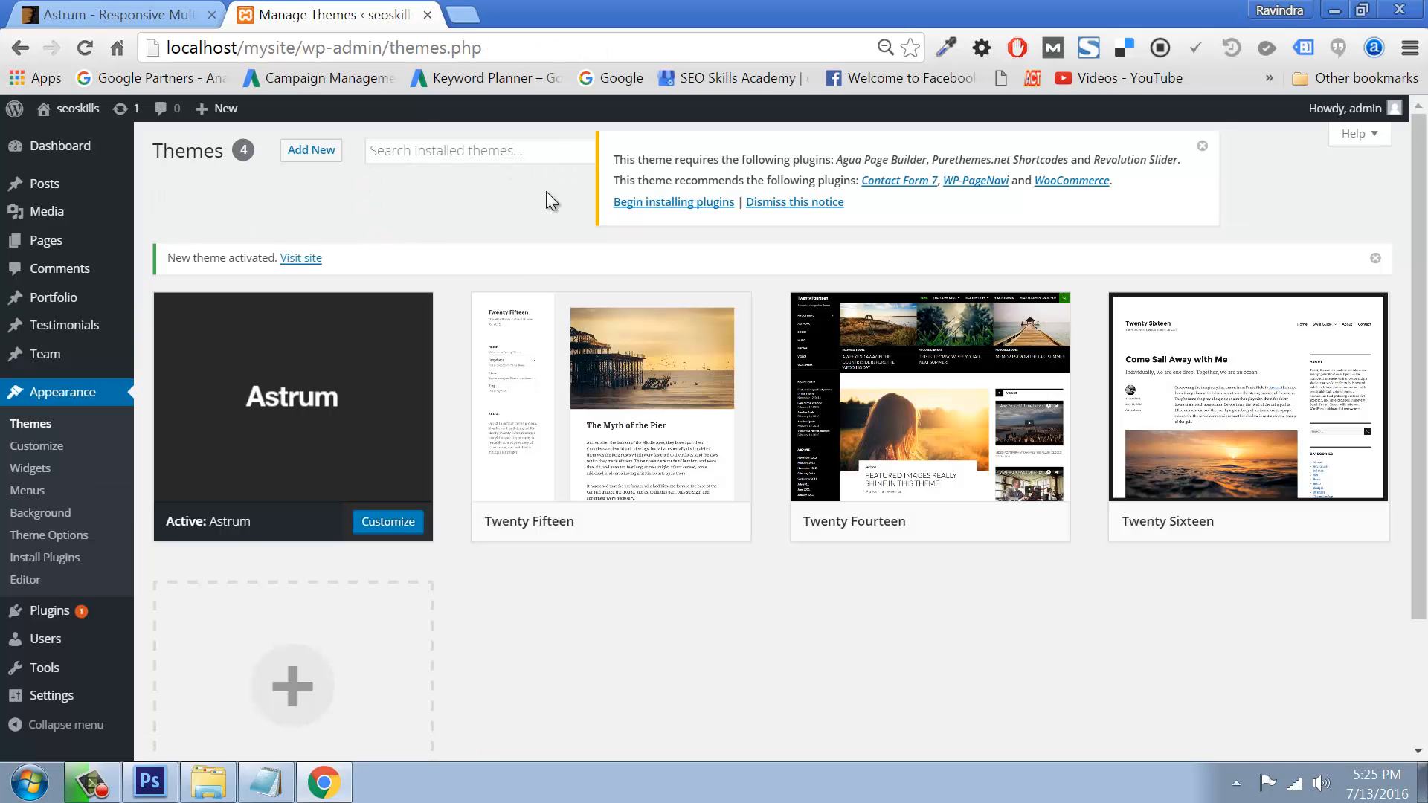
Step: View the live site in Astrum's layout in a new tab, then return to the Themes admin page
mouse_move(74, 114)
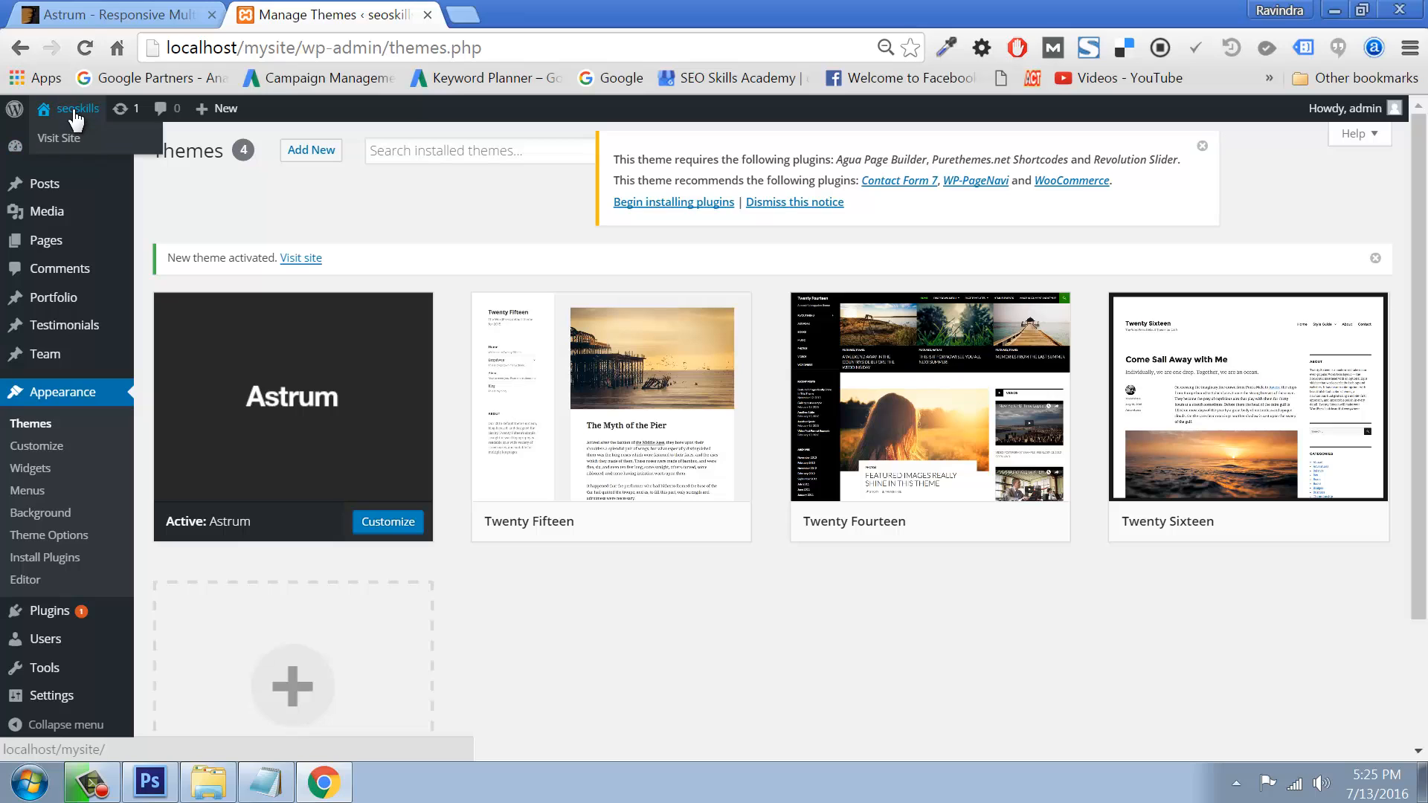
right_click(63, 138)
click(87, 146)
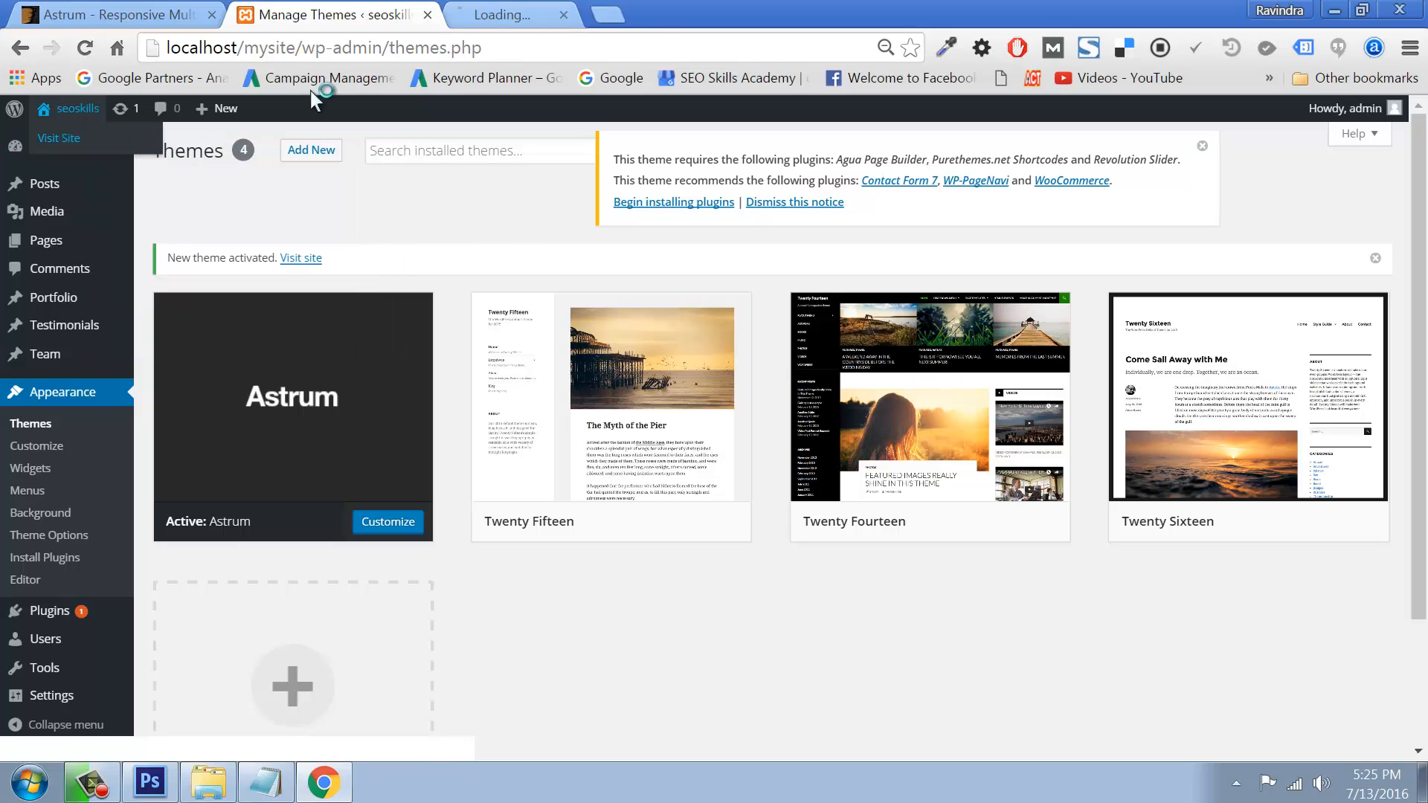
click(524, 15)
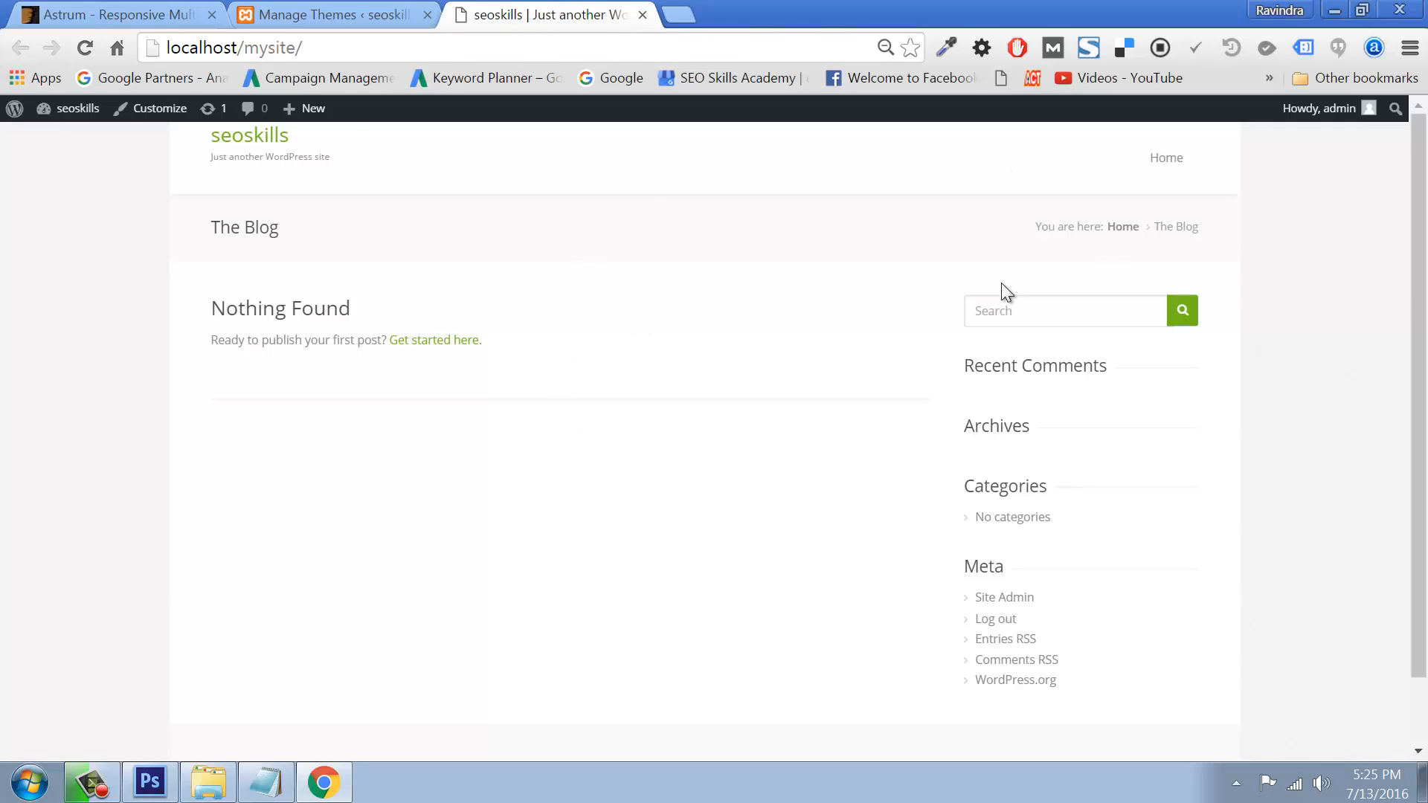
click(337, 3)
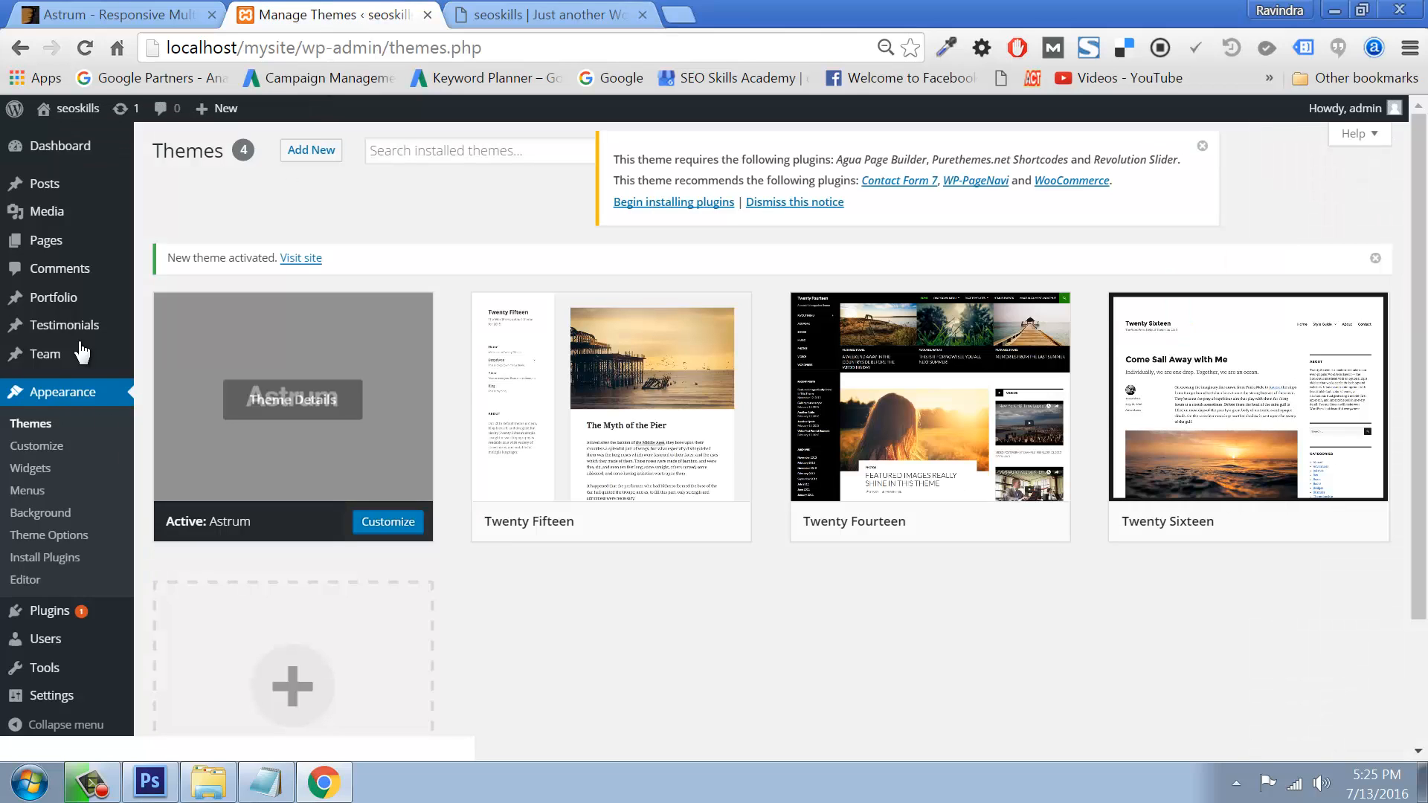
mouse_move(47, 243)
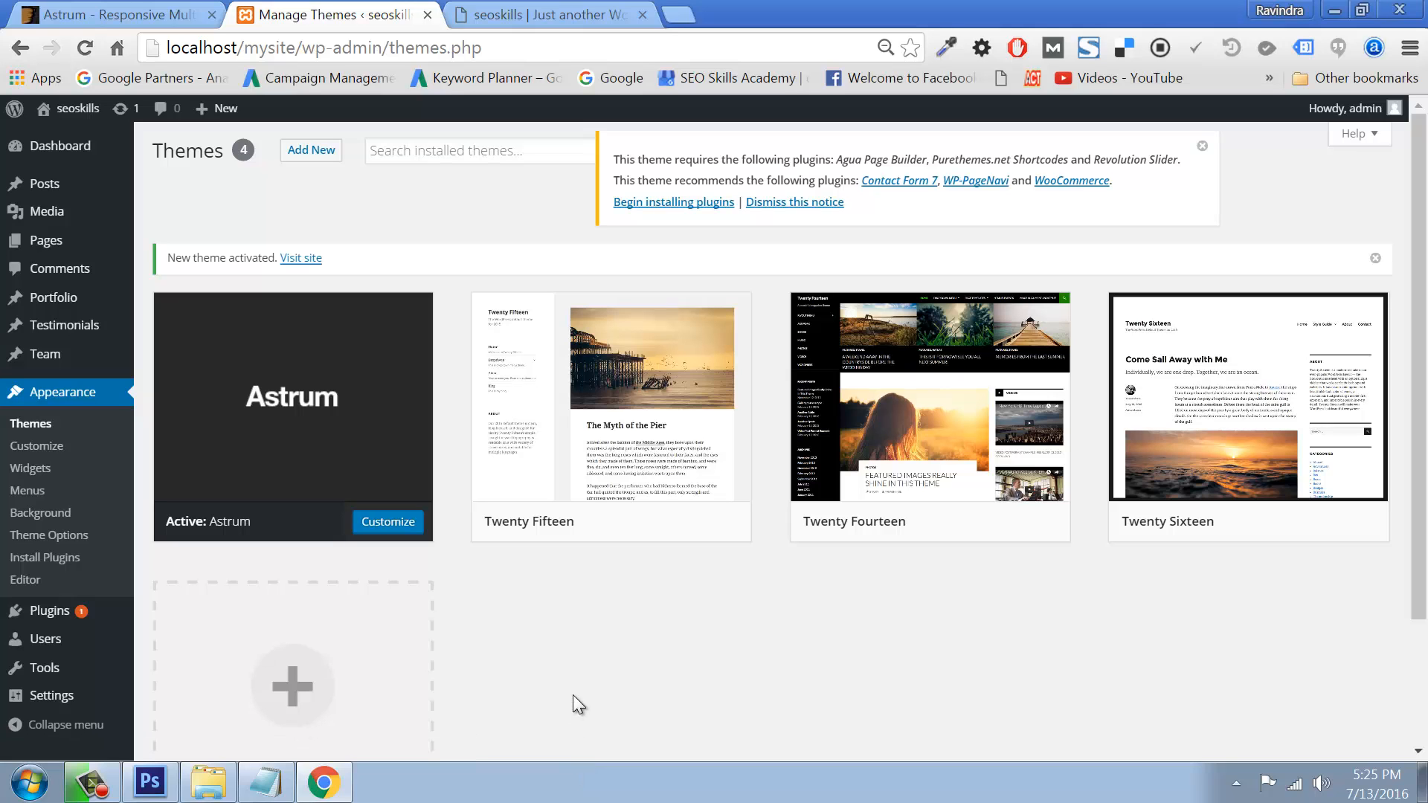
Step: Browse My Assets (E:) > plugins > Paid Themes > ThemeForest > astrum-theme > plugins to find the three plugin zips
click(212, 793)
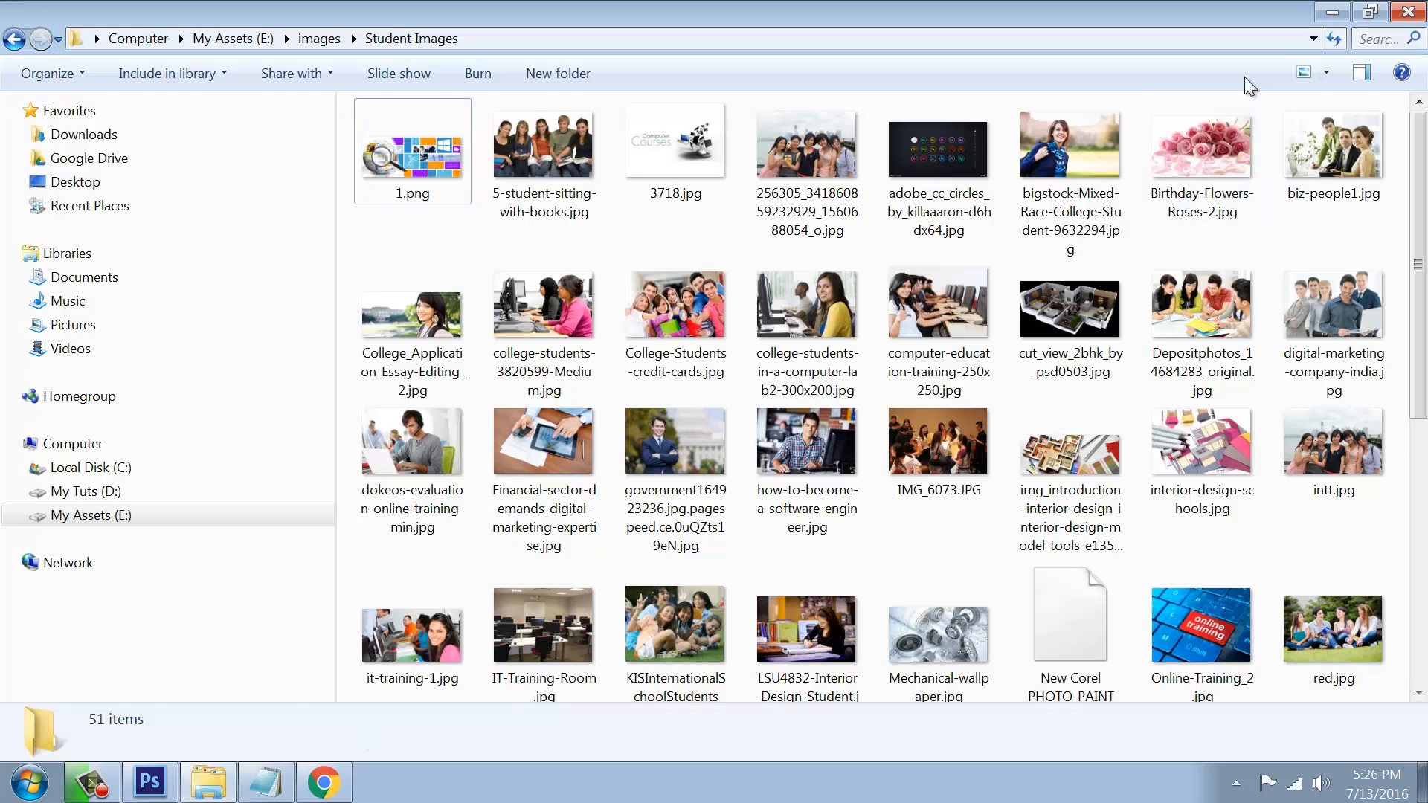
click(1332, 13)
key(super+e)
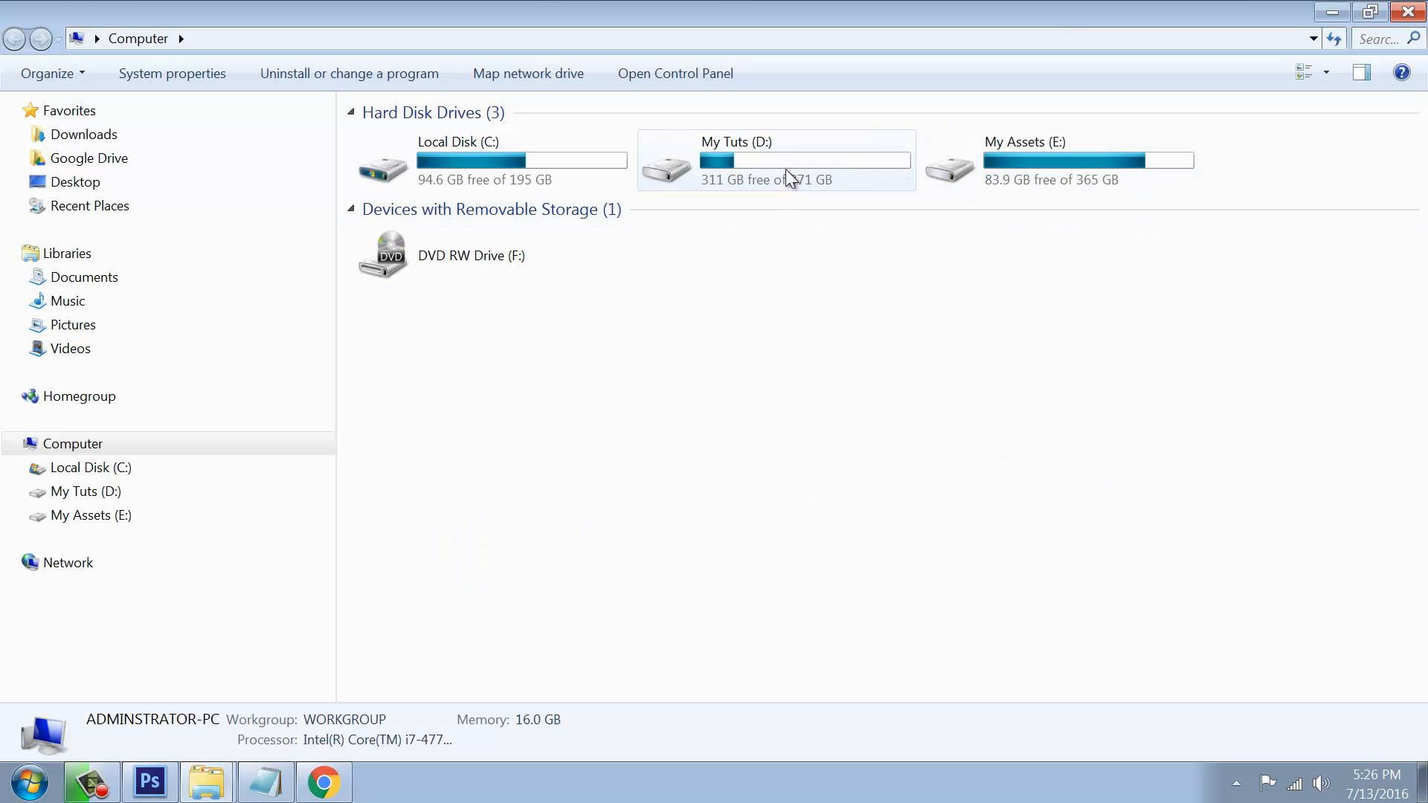
double_click(930, 173)
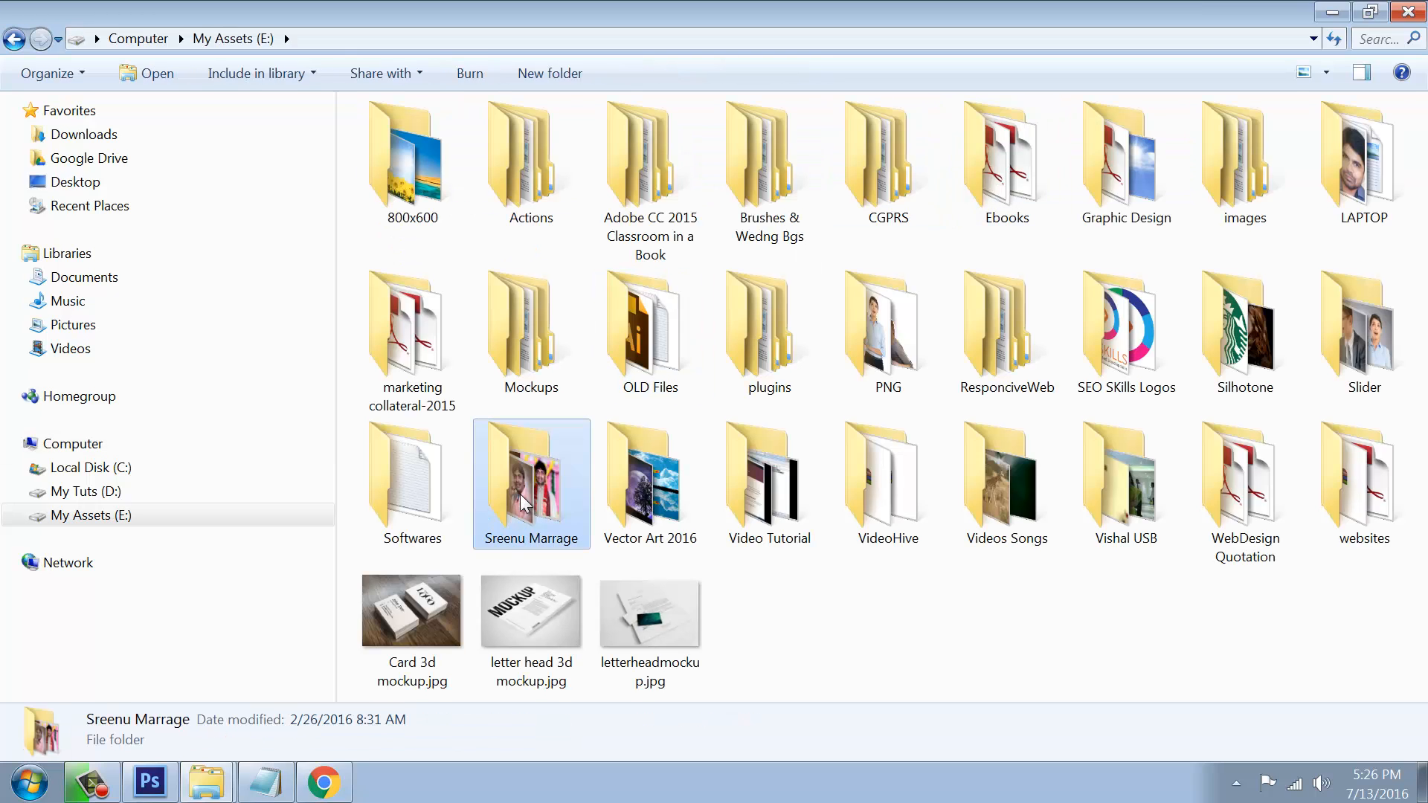
double_click(770, 331)
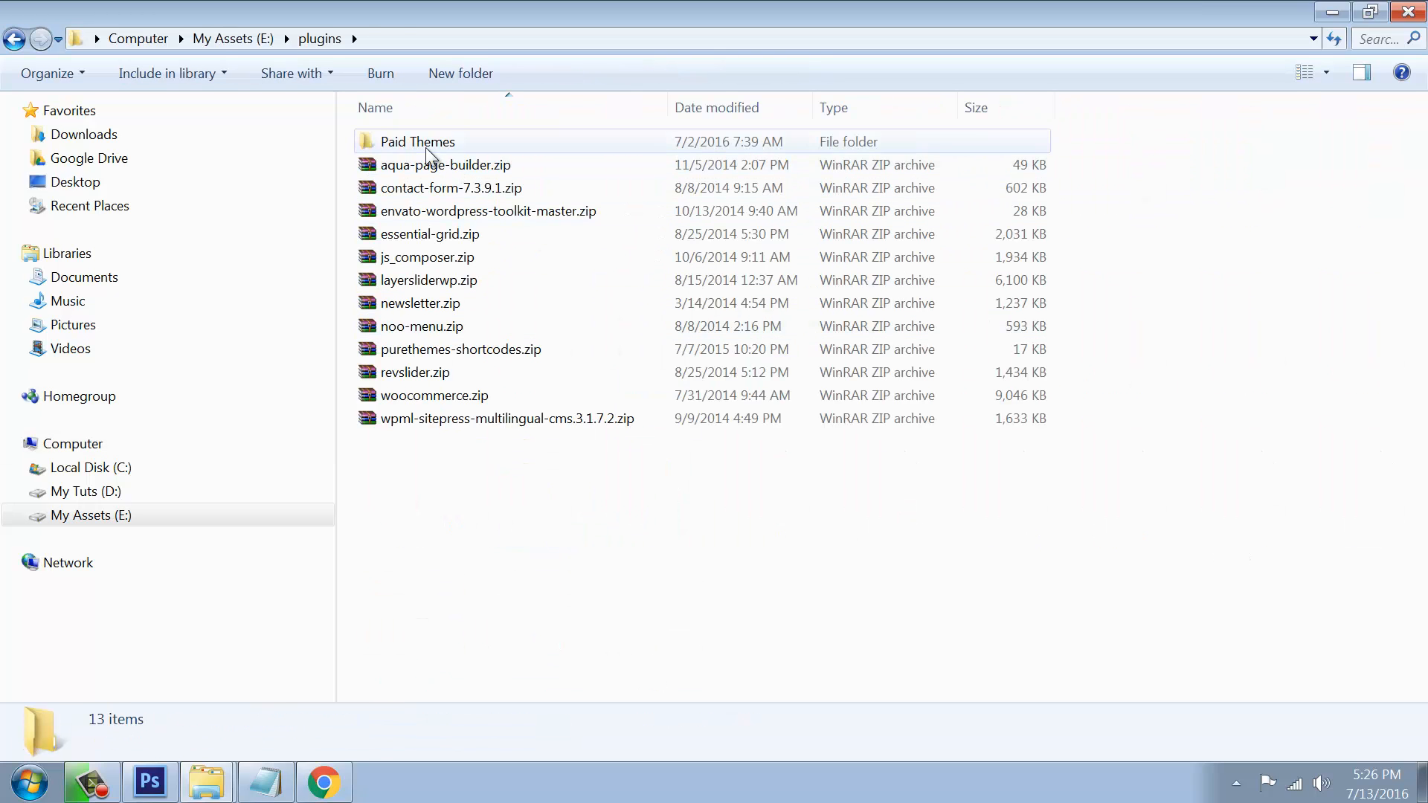
double_click(423, 143)
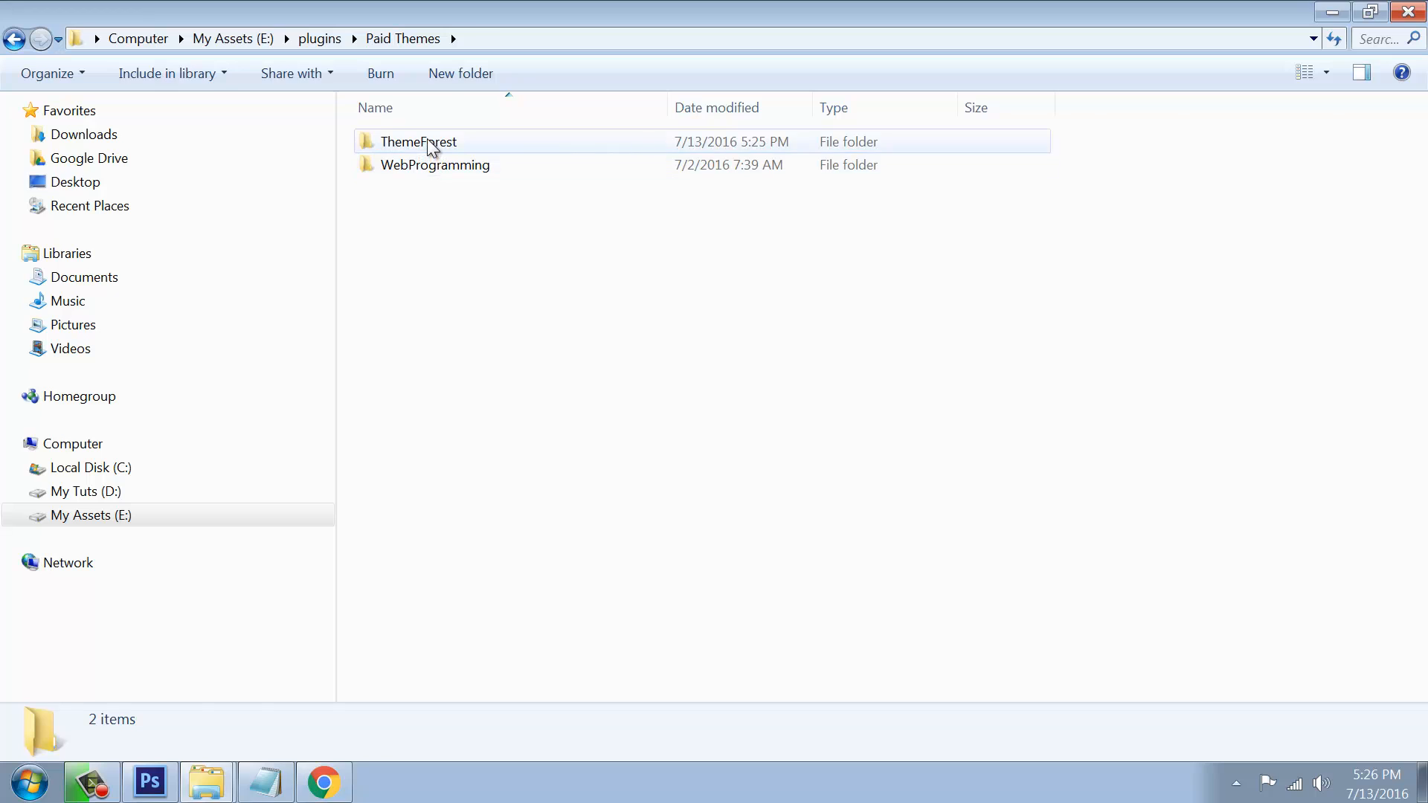
double_click(427, 140)
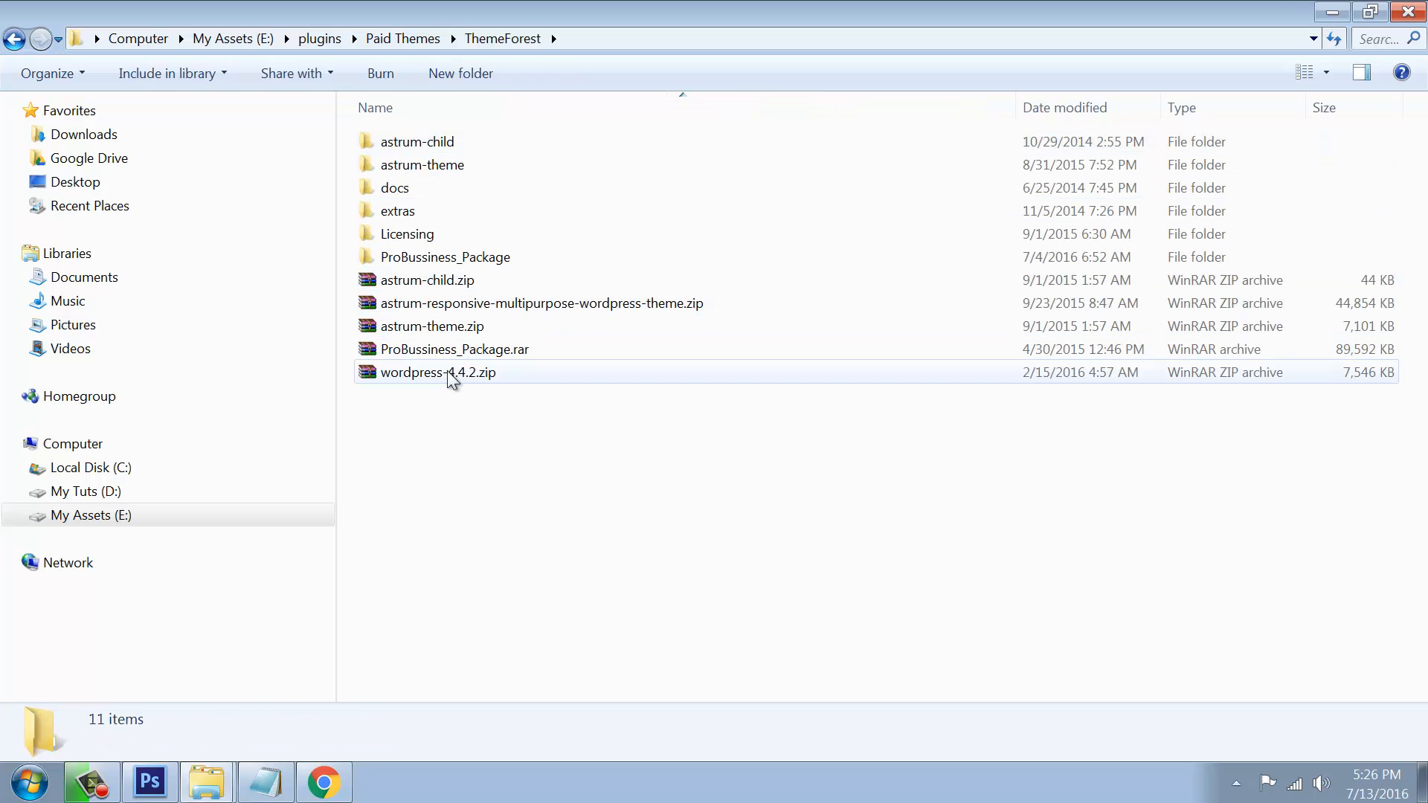
double_click(425, 164)
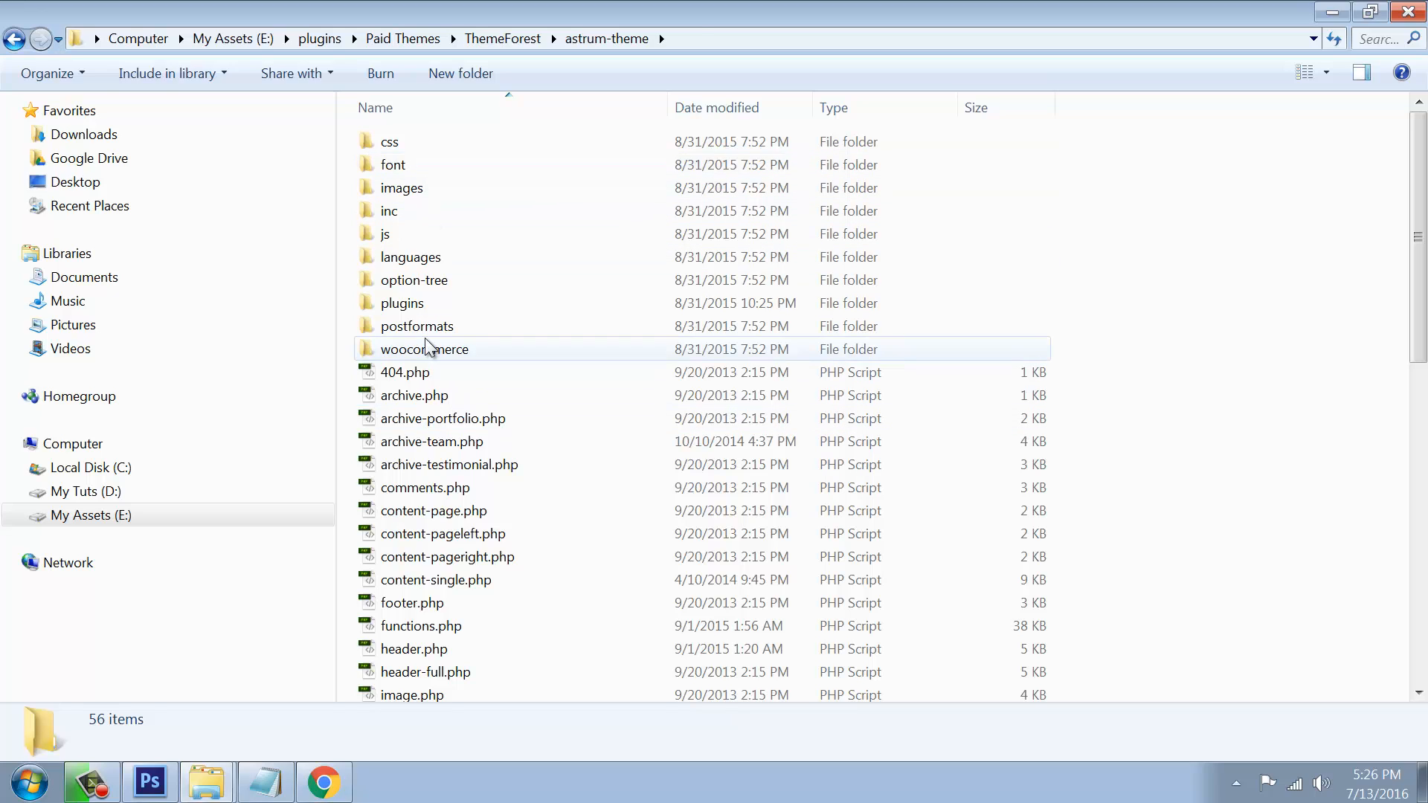
double_click(405, 303)
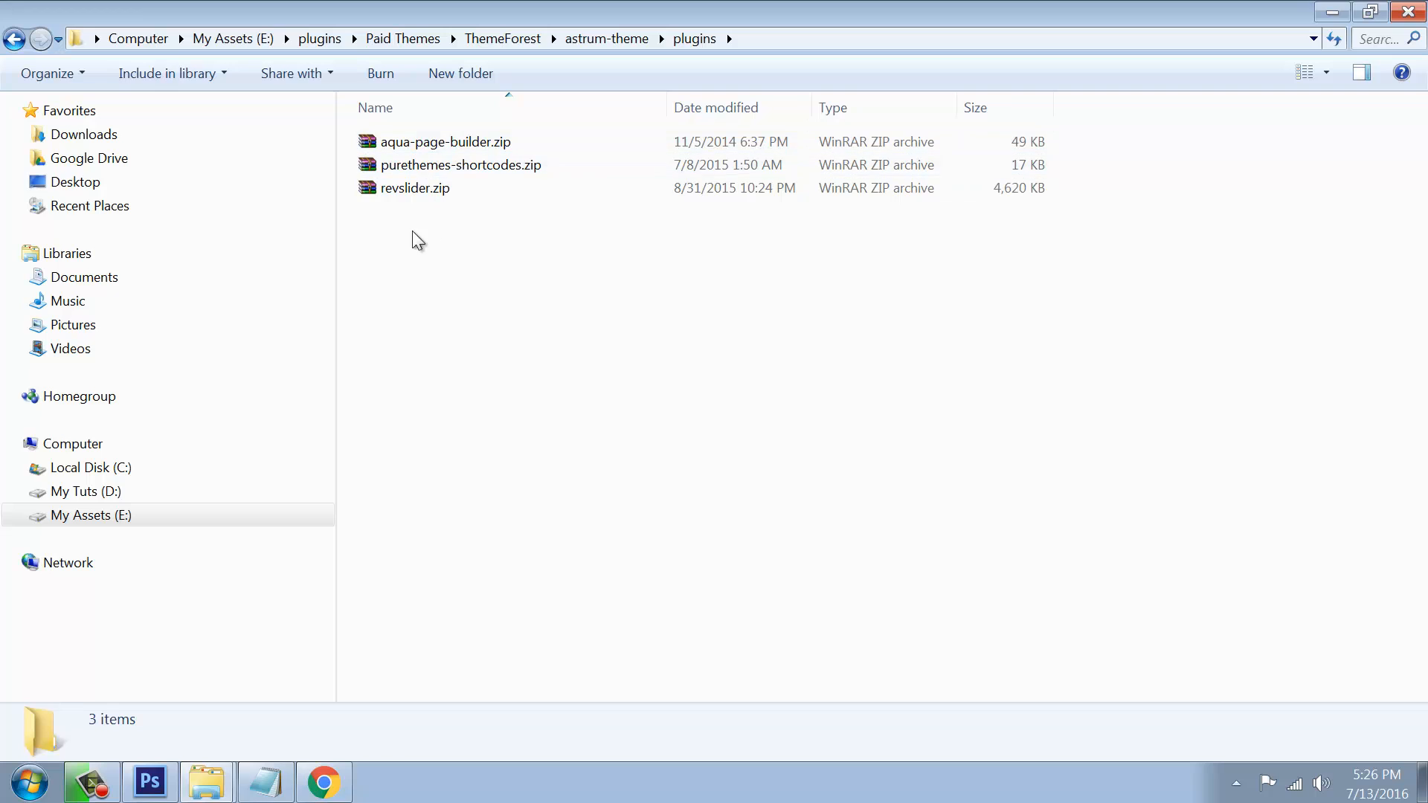
click(321, 783)
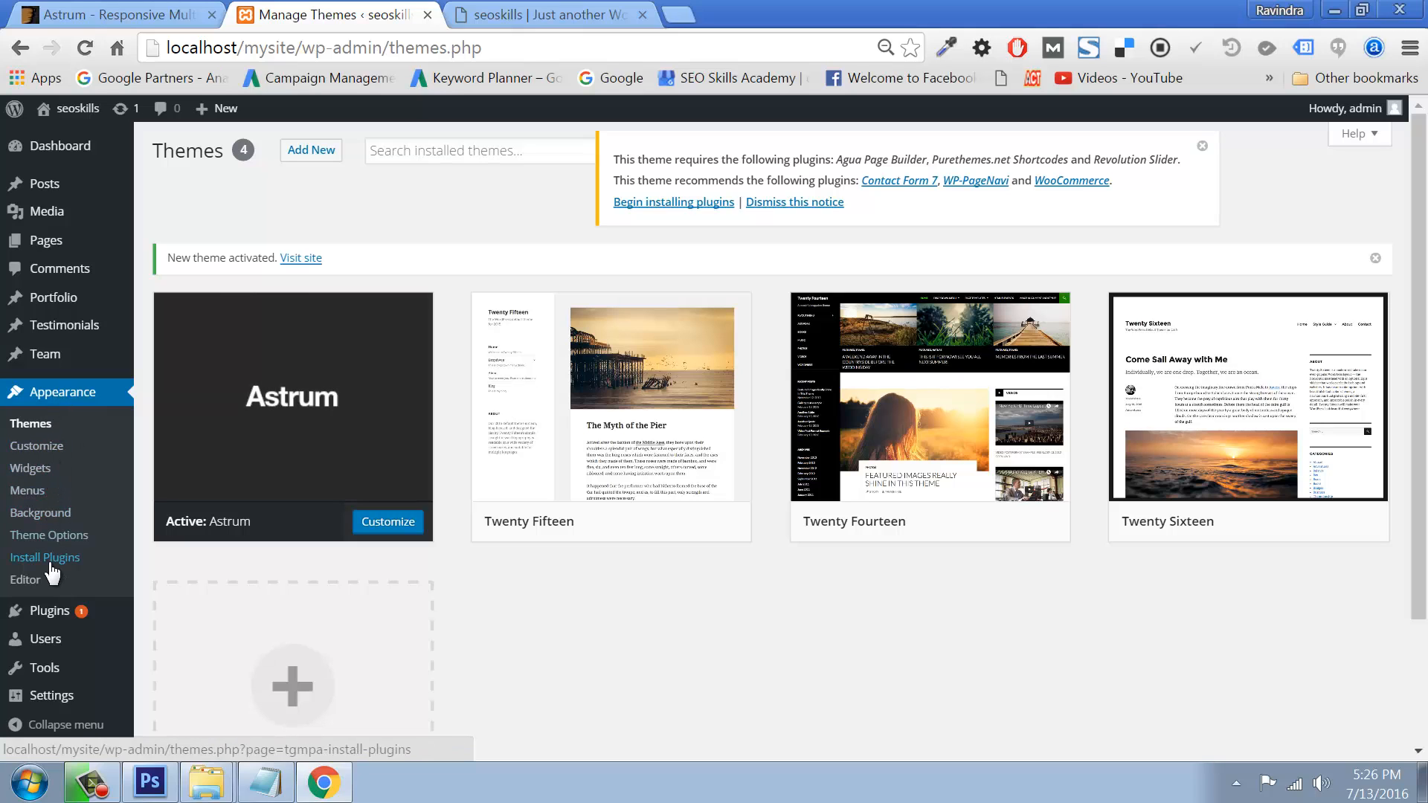
Step: Choose aqua-page-builder.zip from astrum-theme's plugins folder as the plugin upload
click(121, 615)
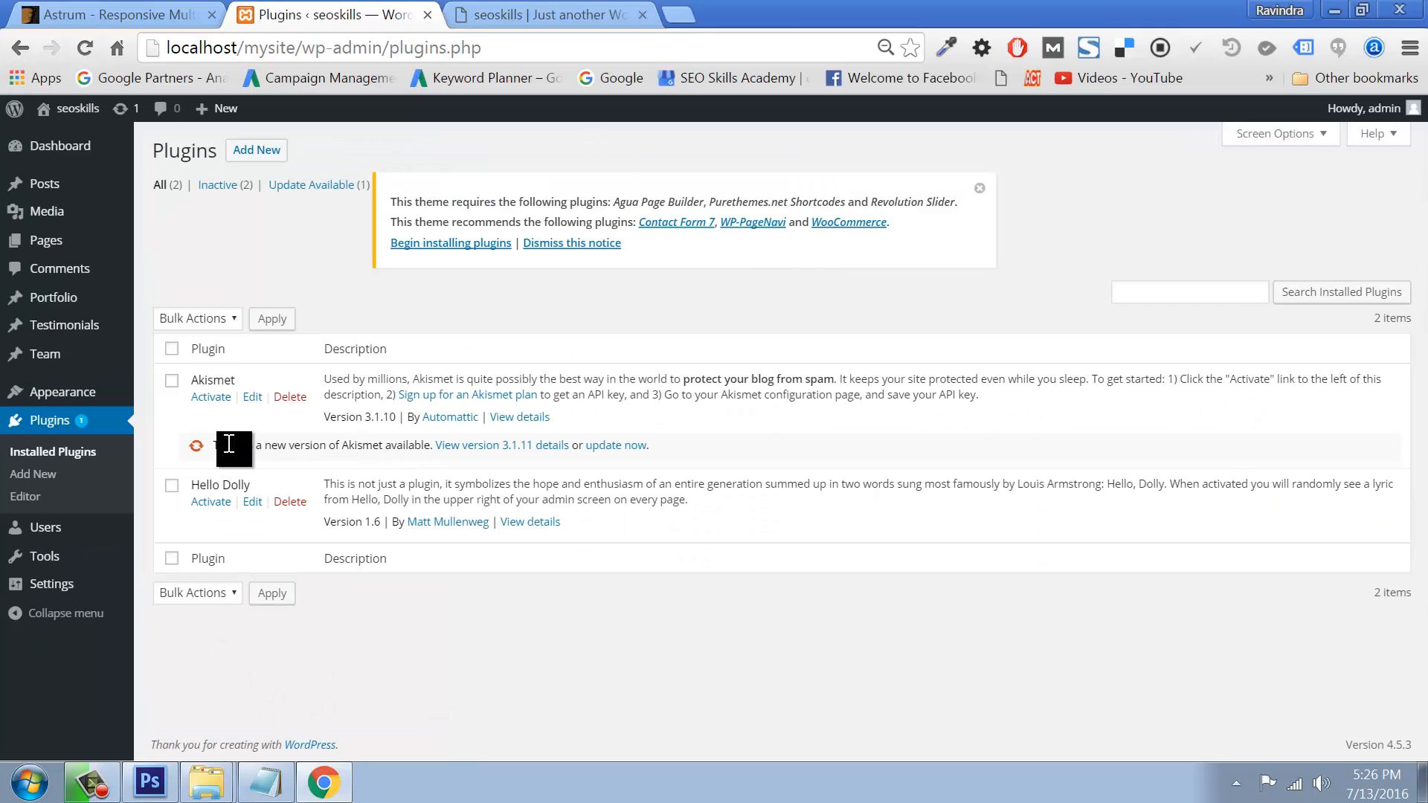
click(256, 150)
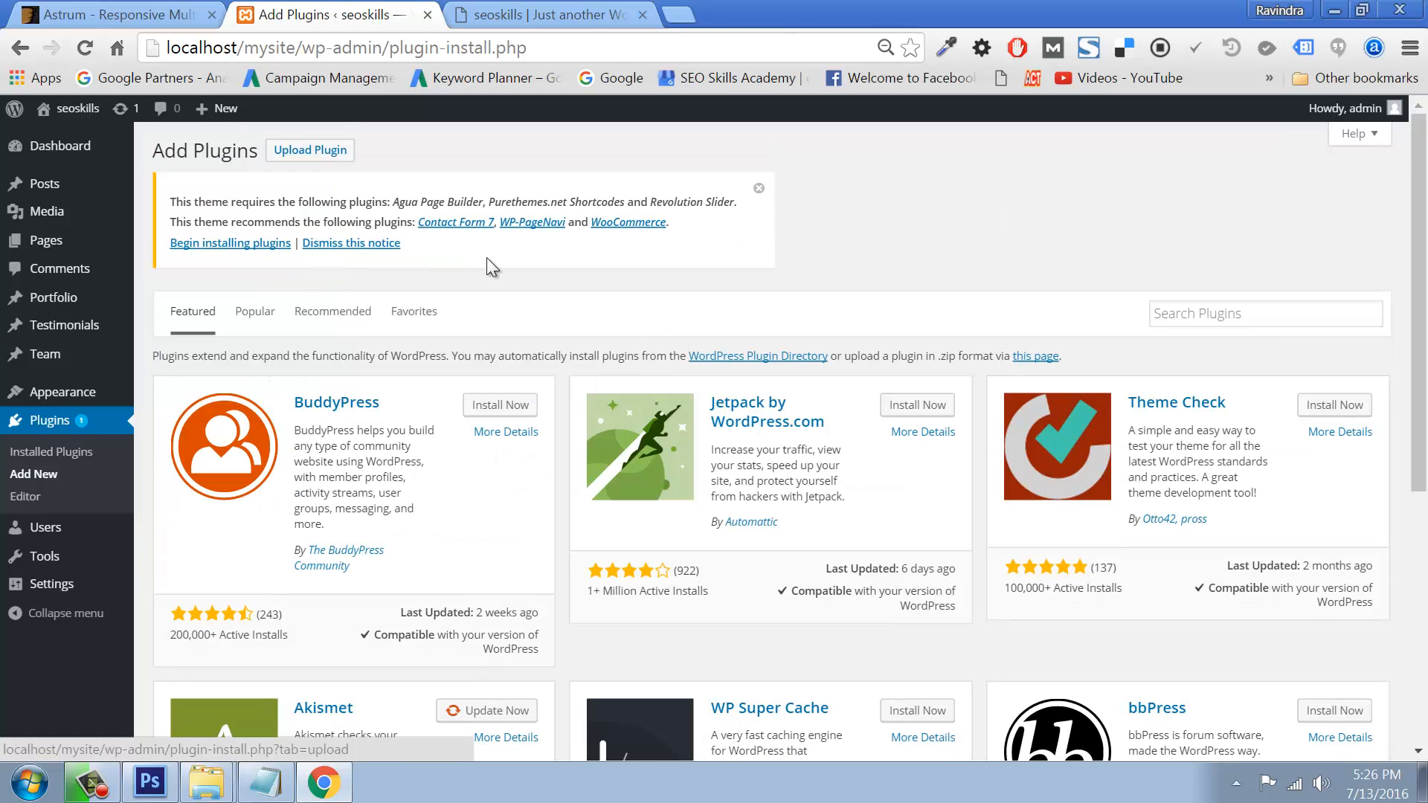
click(332, 152)
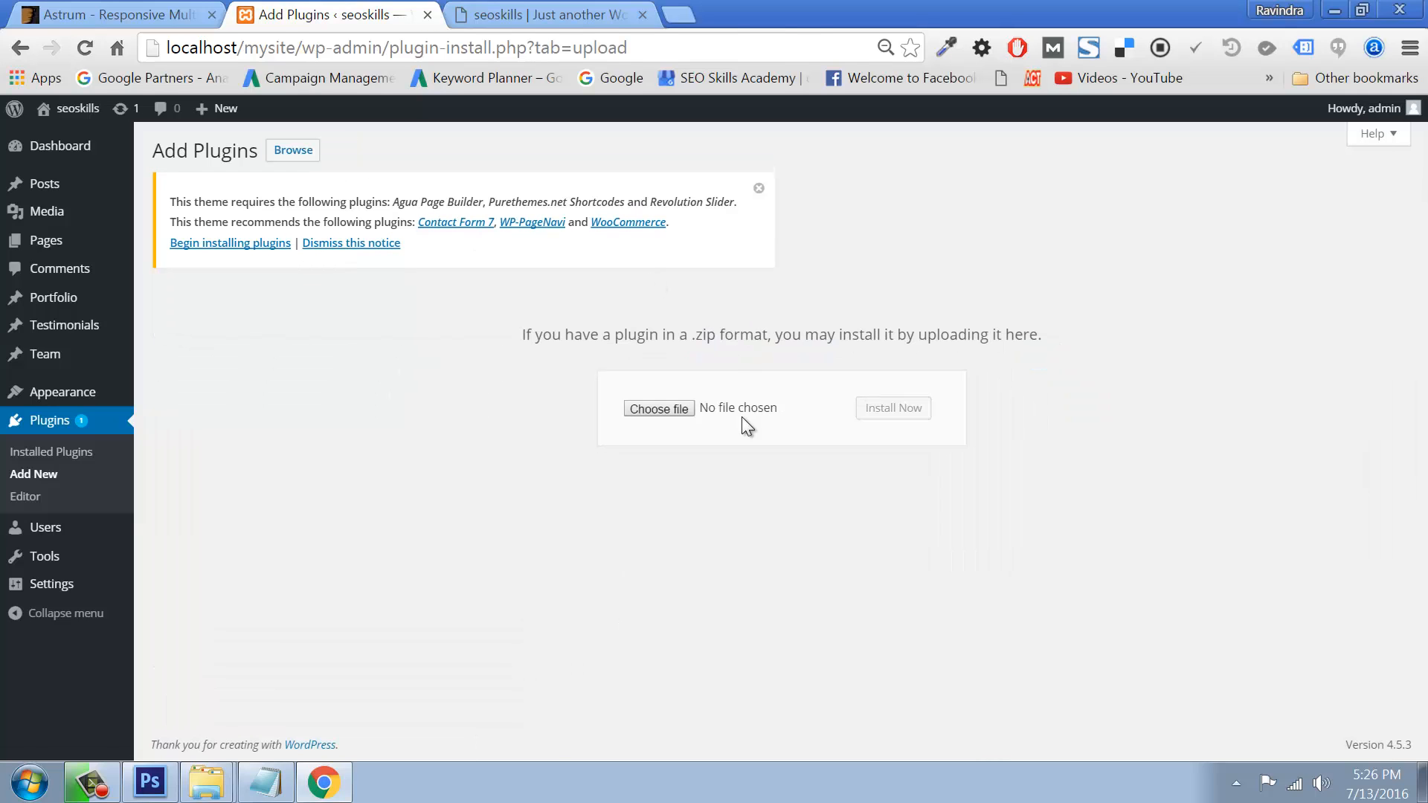
click(663, 414)
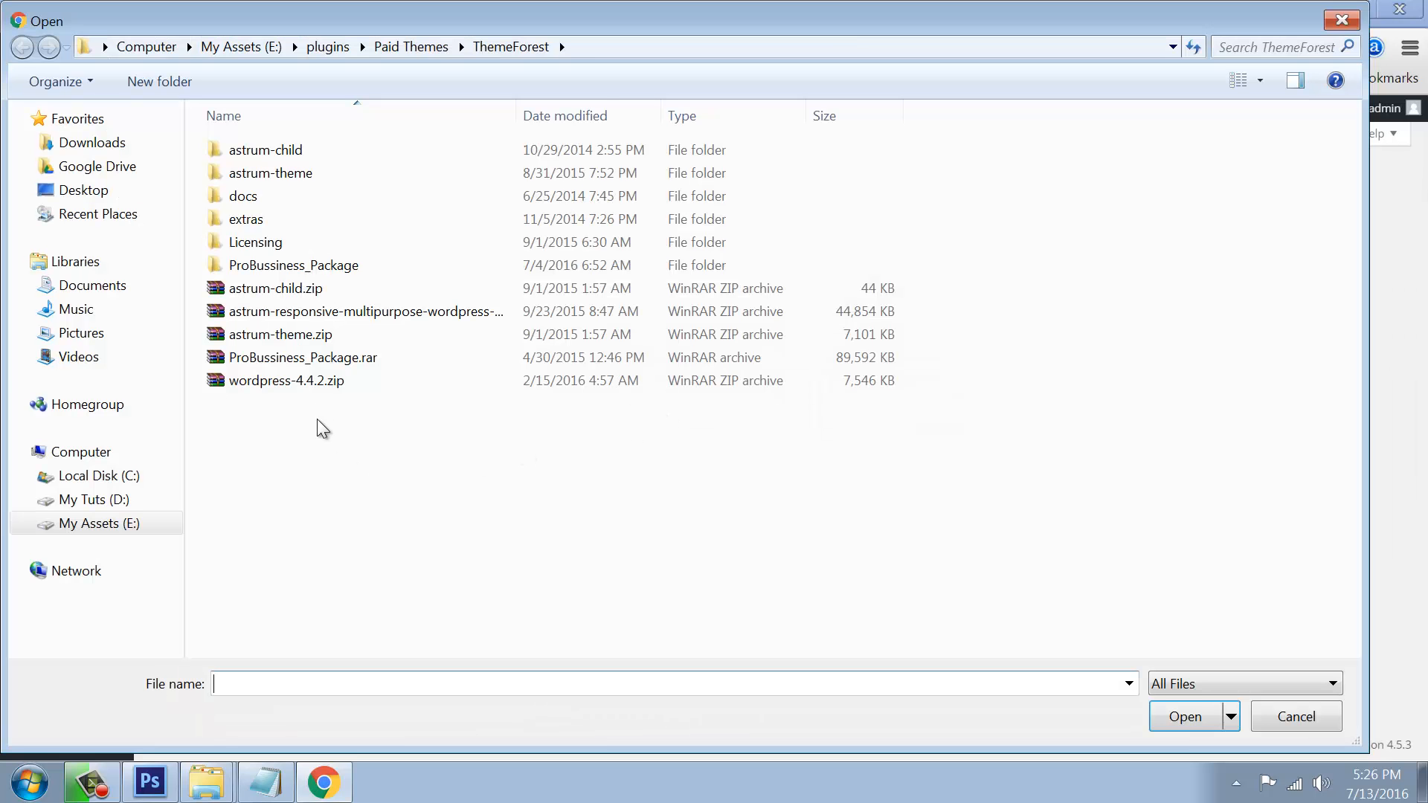
double_click(301, 173)
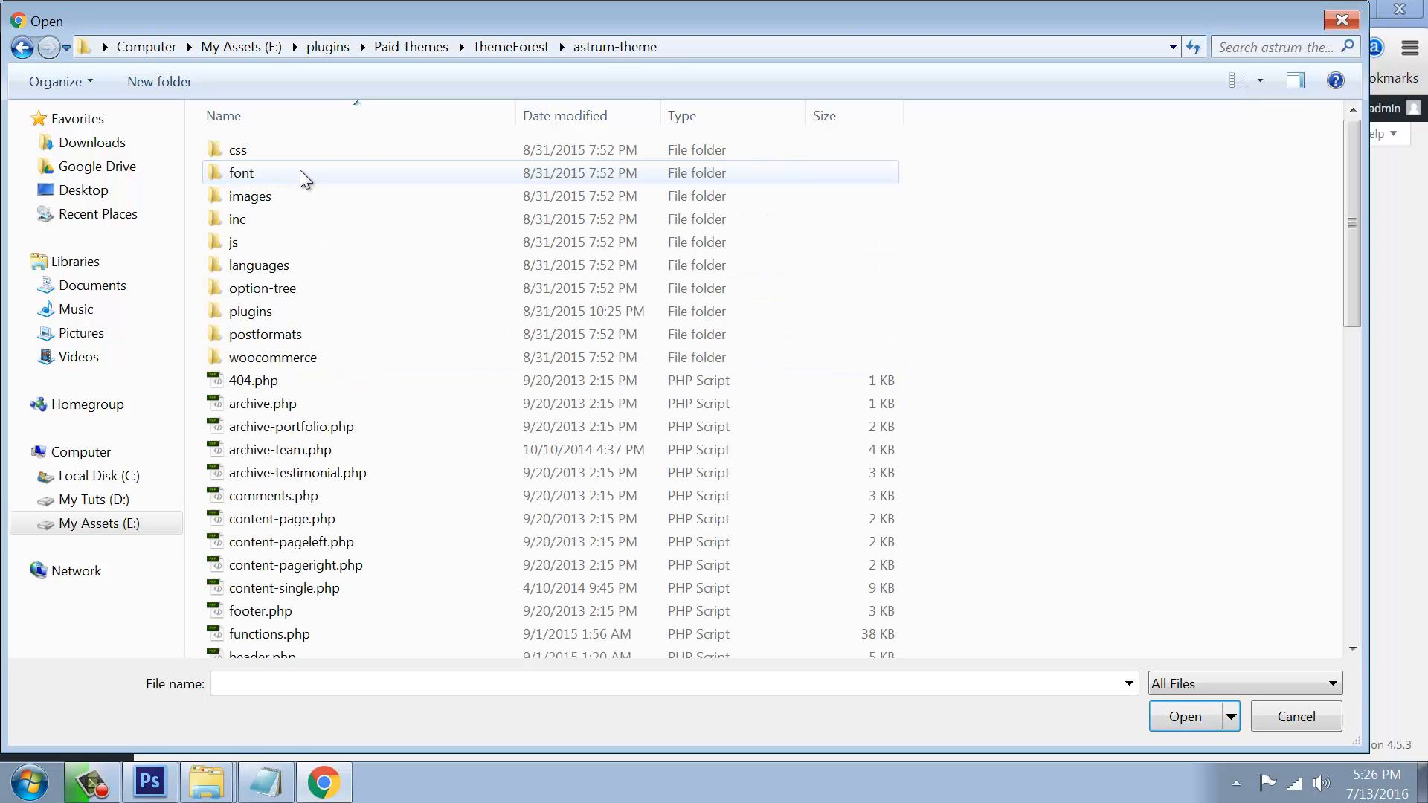
double_click(255, 311)
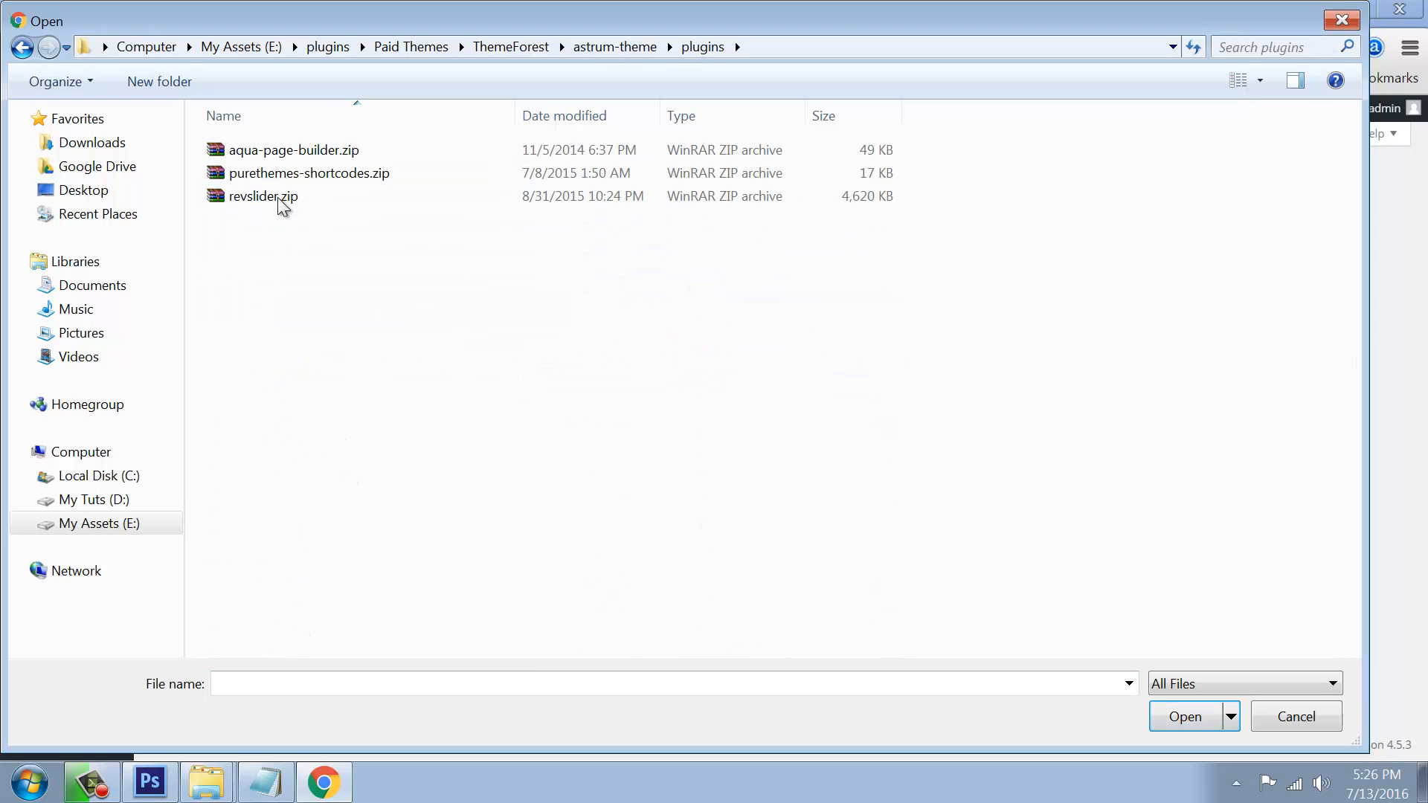
click(282, 151)
key(Return)
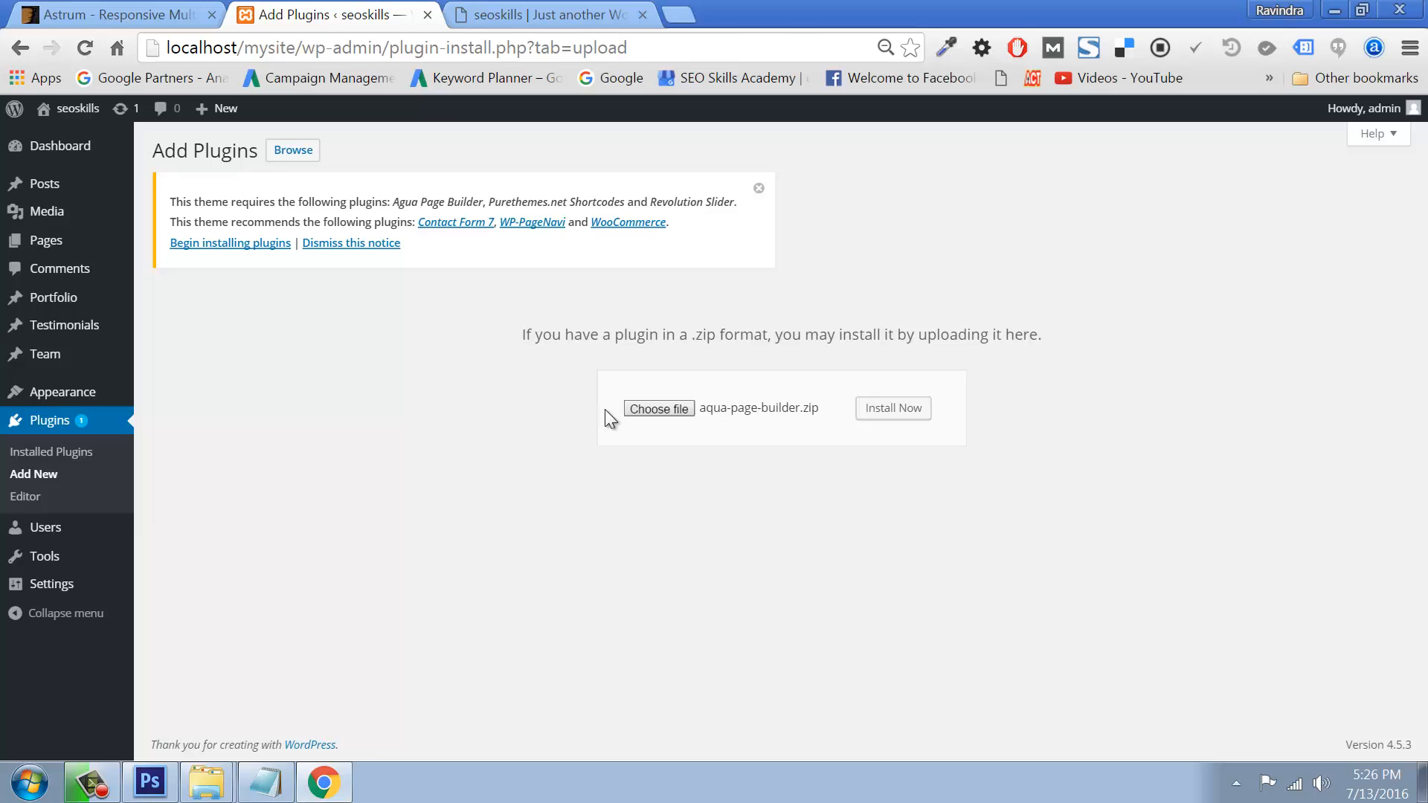
Step: Install and activate the Aqua Page Builder plugin
click(882, 408)
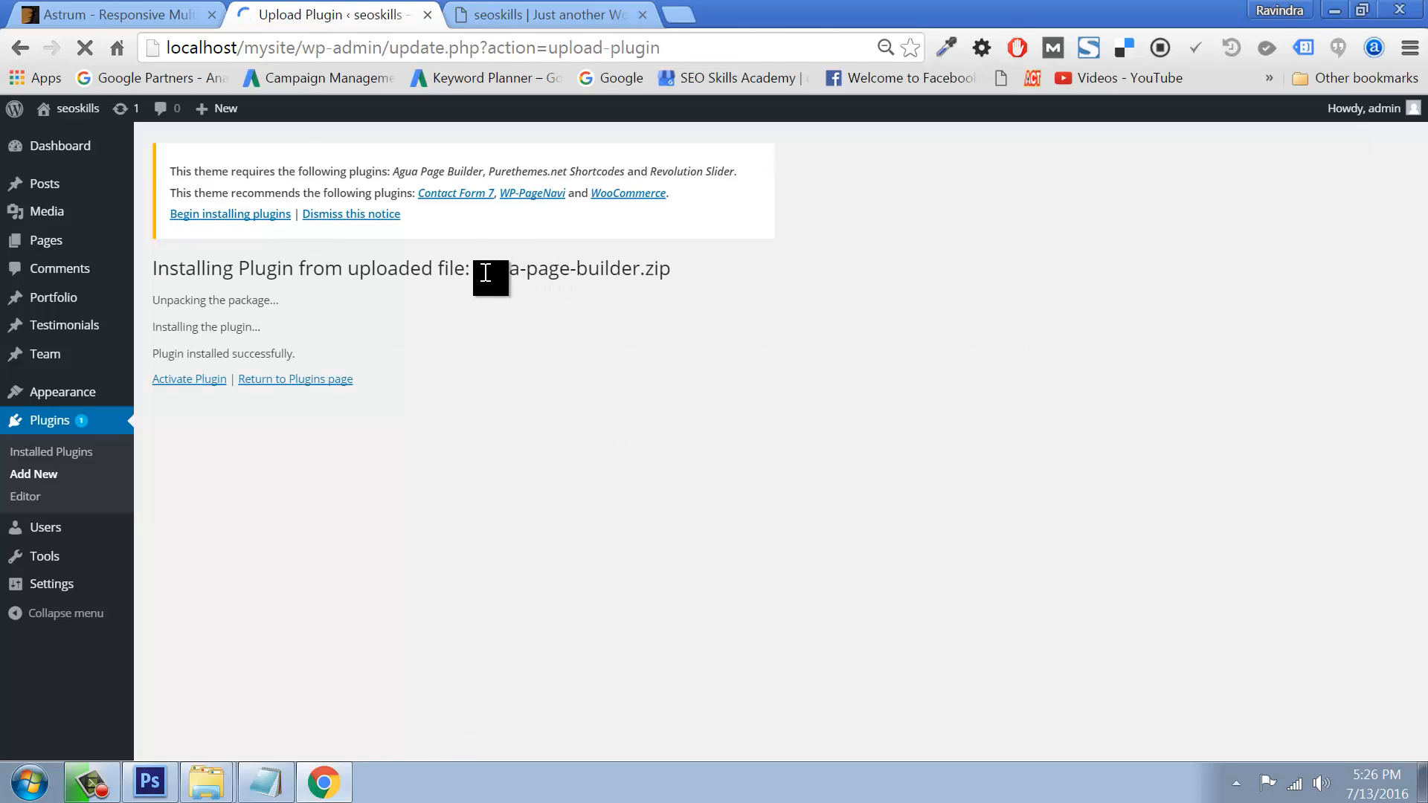
drag(485, 273, 644, 325)
click(188, 375)
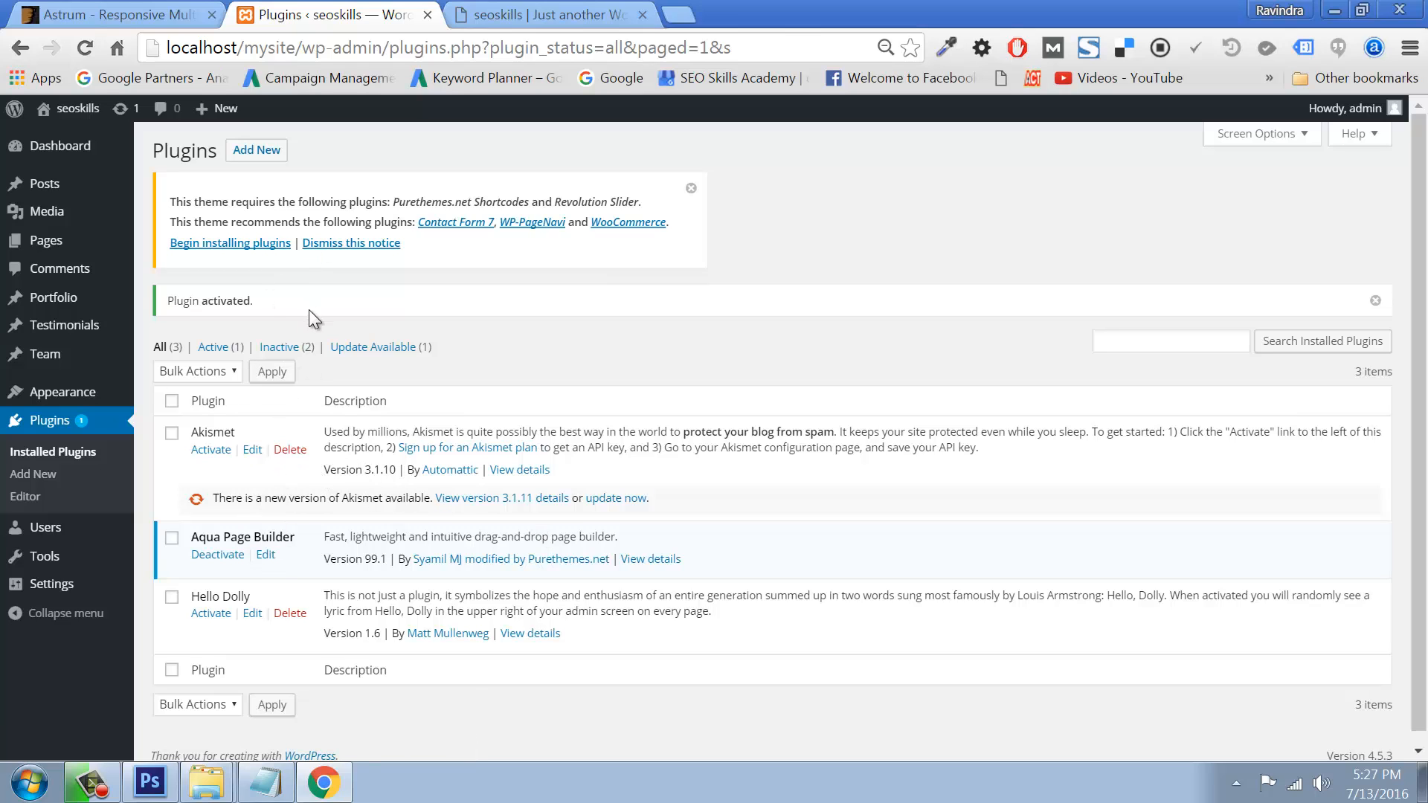
Step: Upload purethemes-shortcodes.zip, install it and activate Purethemes.net Shortcodes
click(260, 152)
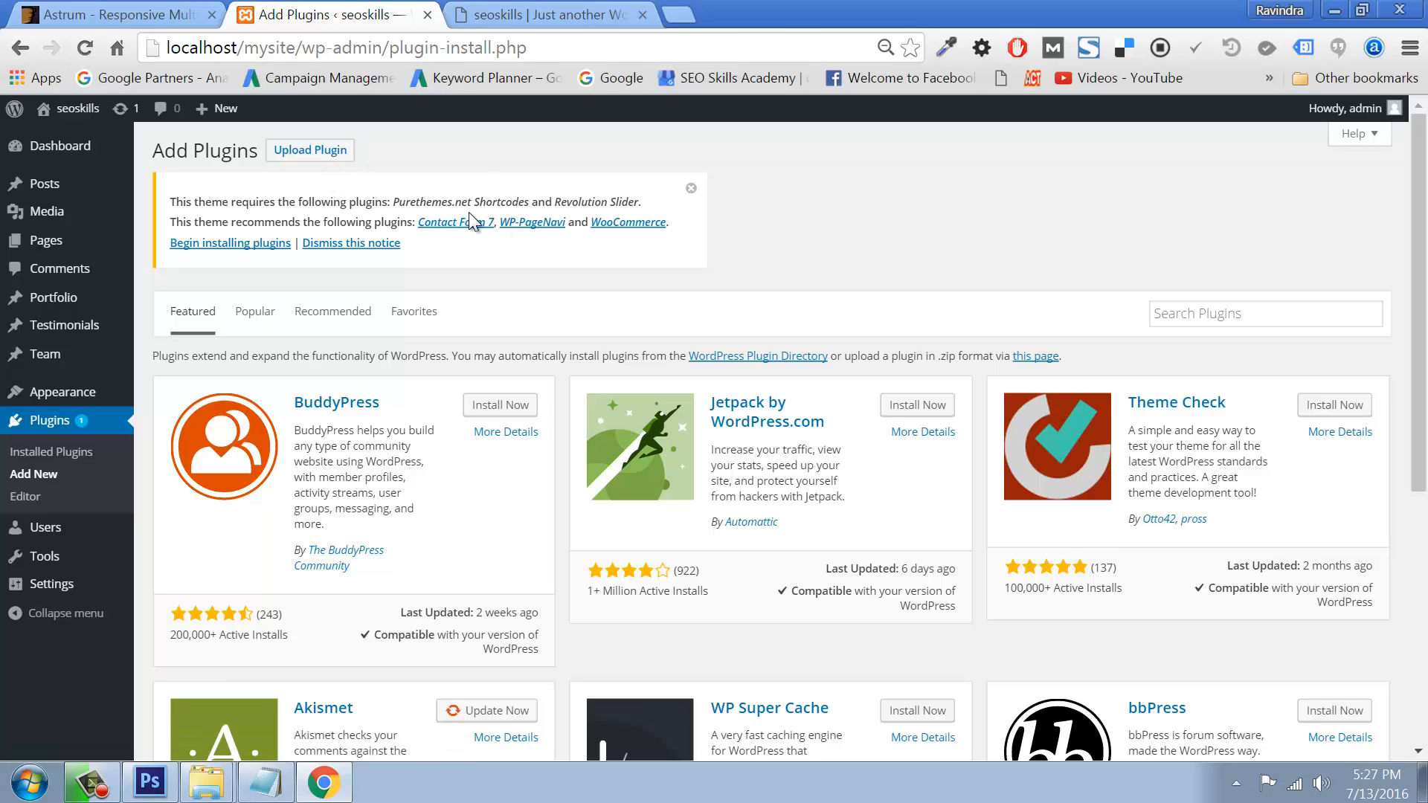
click(310, 151)
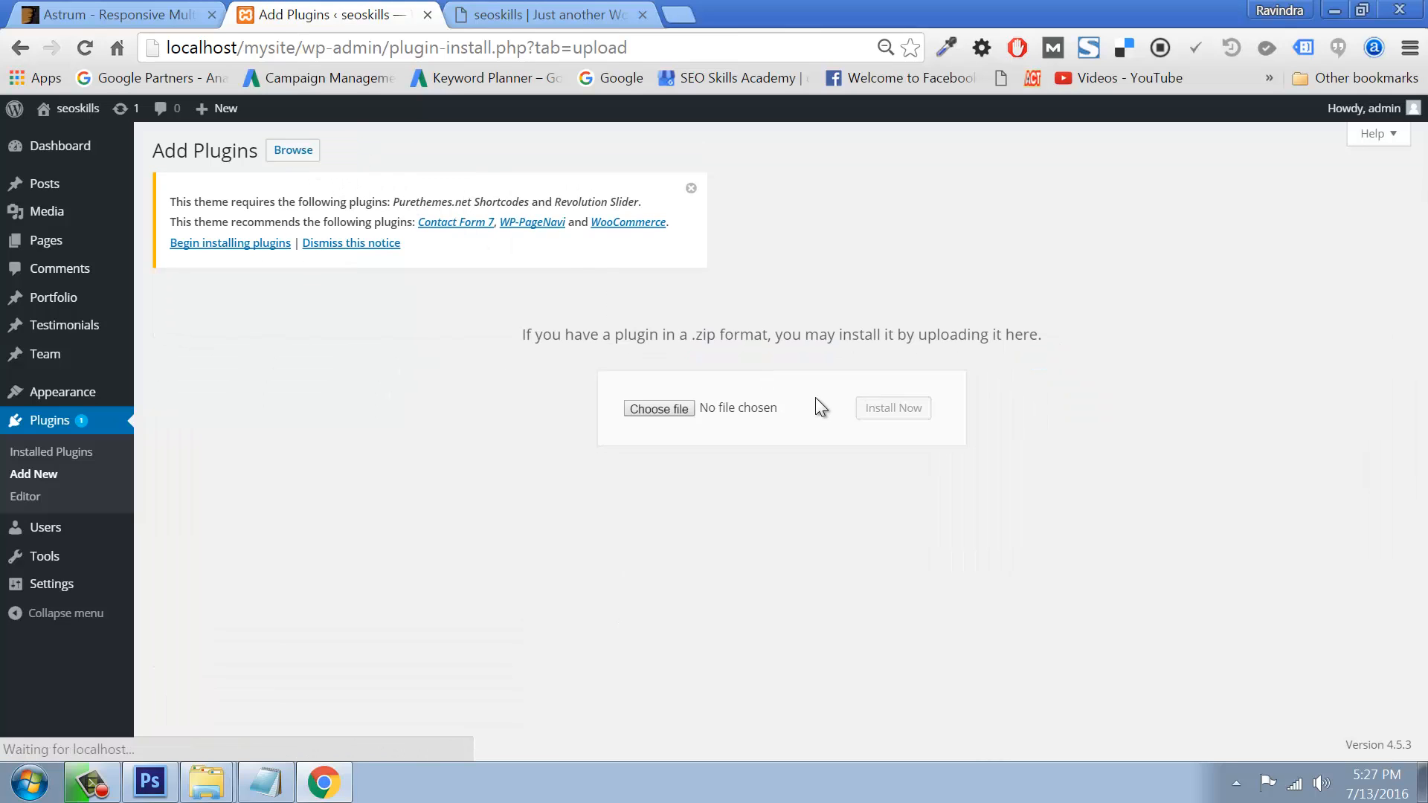
click(661, 409)
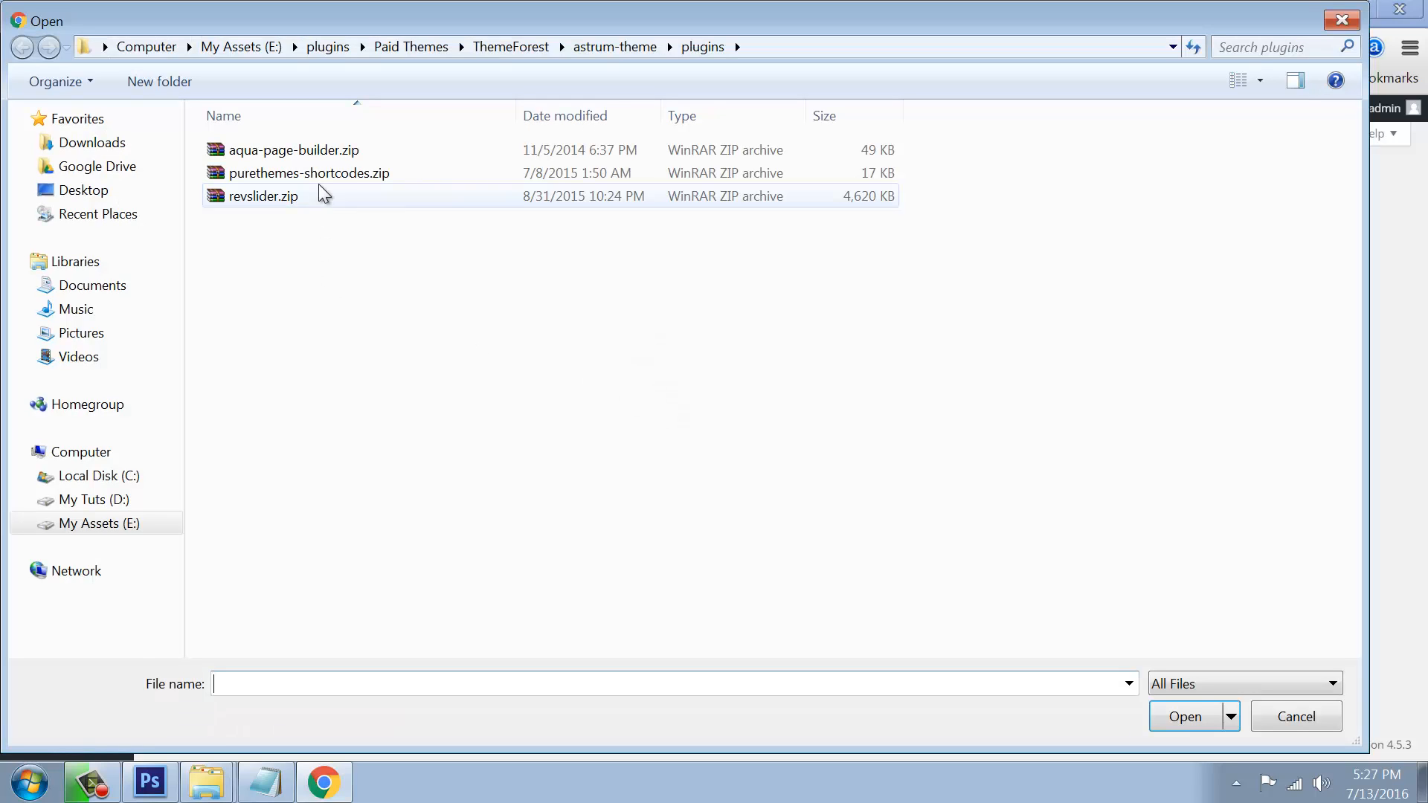
double_click(319, 173)
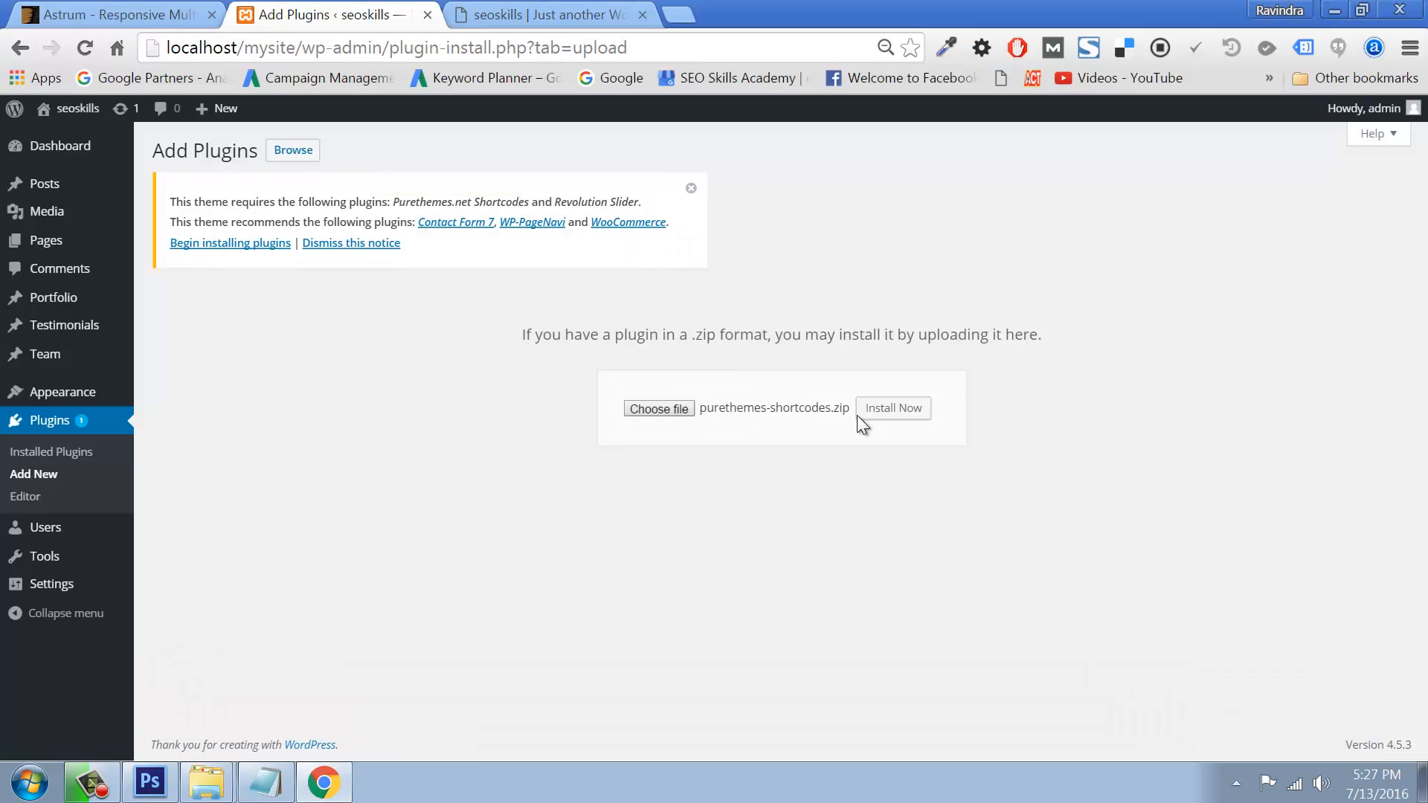
click(883, 417)
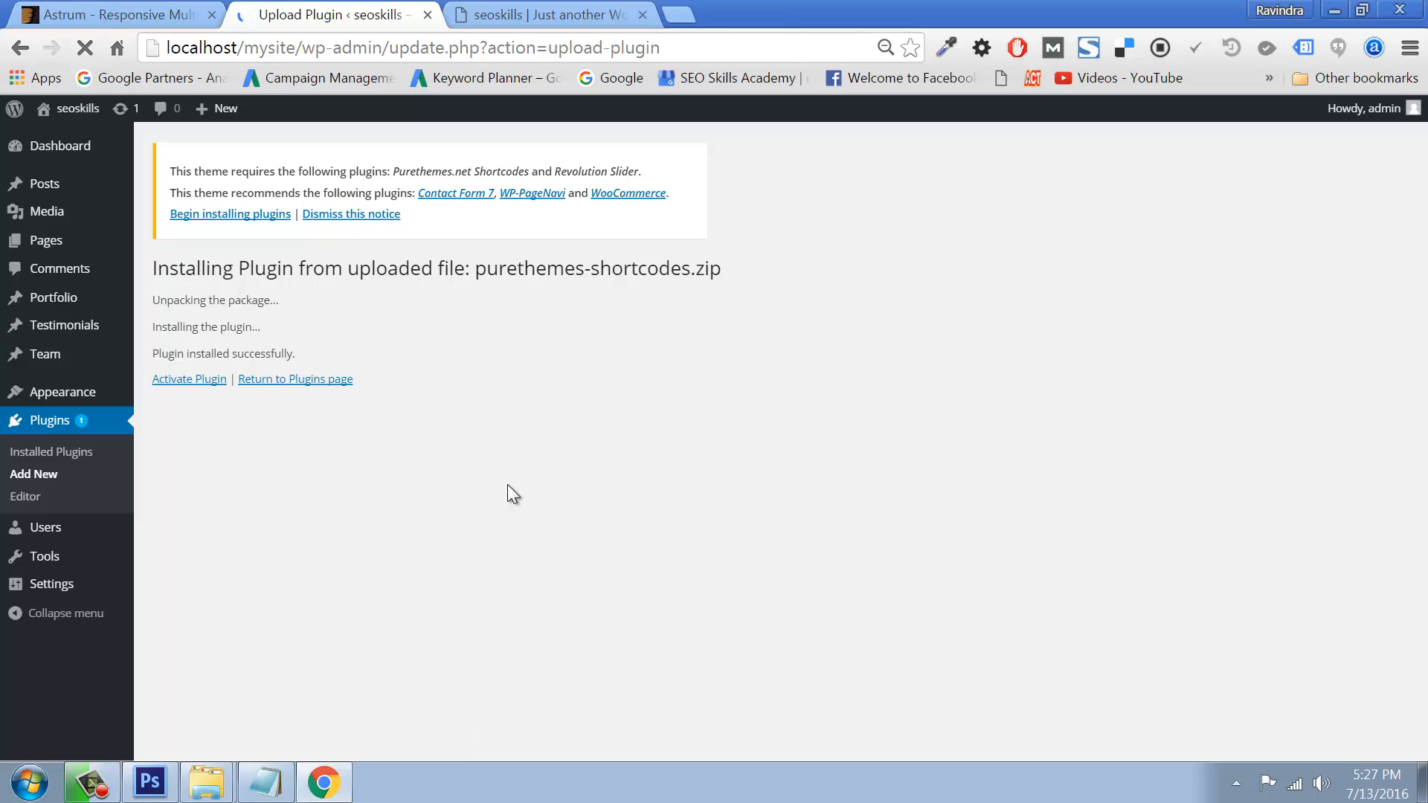
click(178, 380)
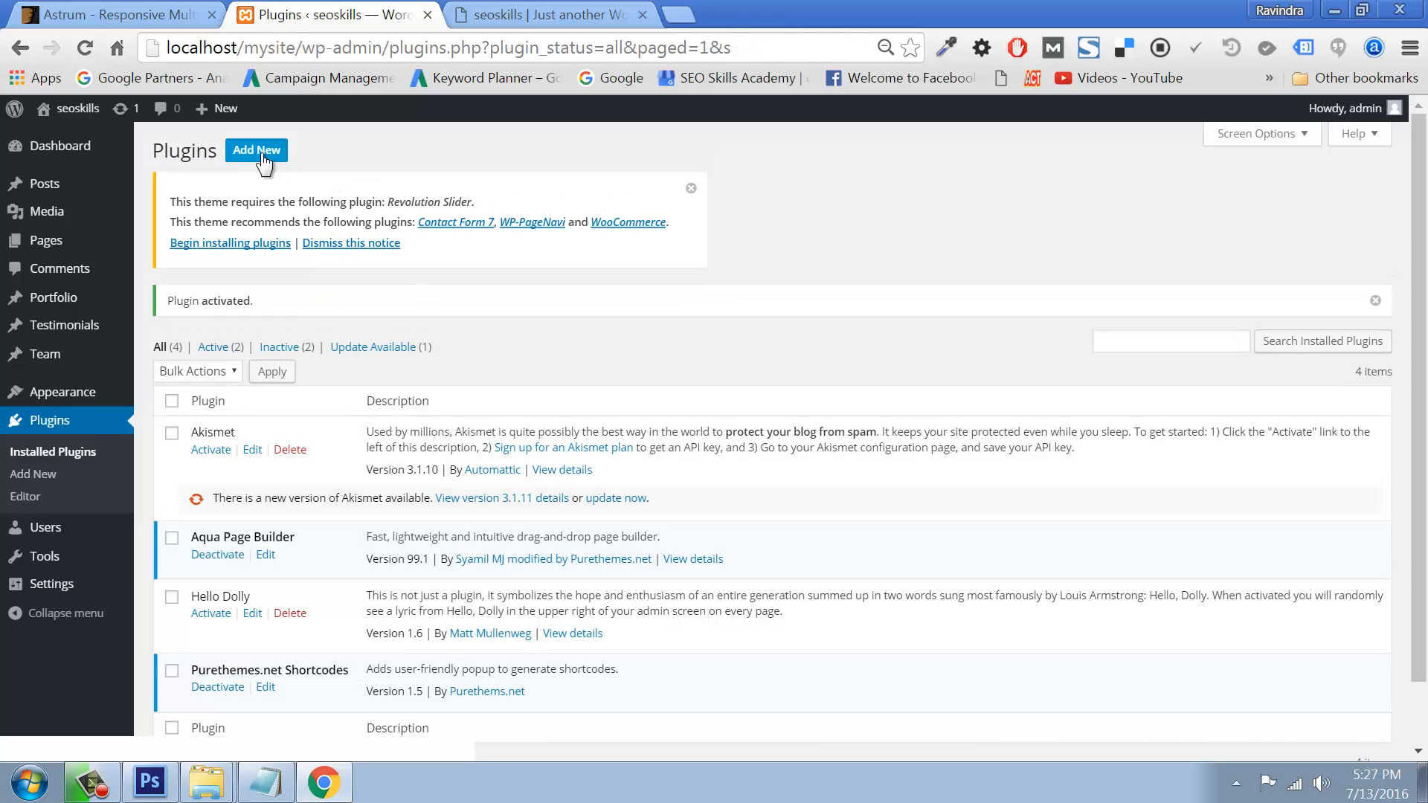
Step: Upload and install revslider.zip, then try activating Revolution Slider, which fails with a fatal error
click(262, 153)
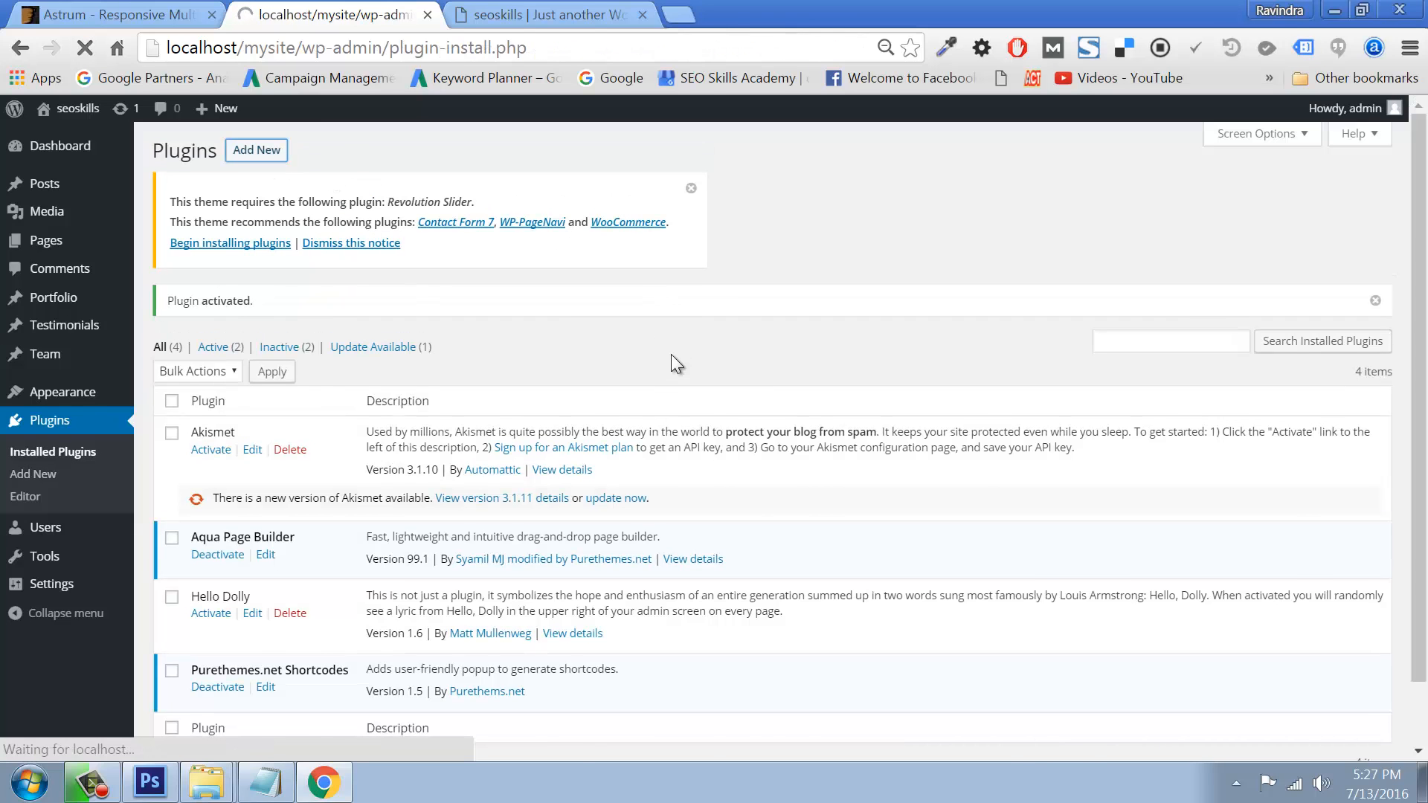
click(323, 149)
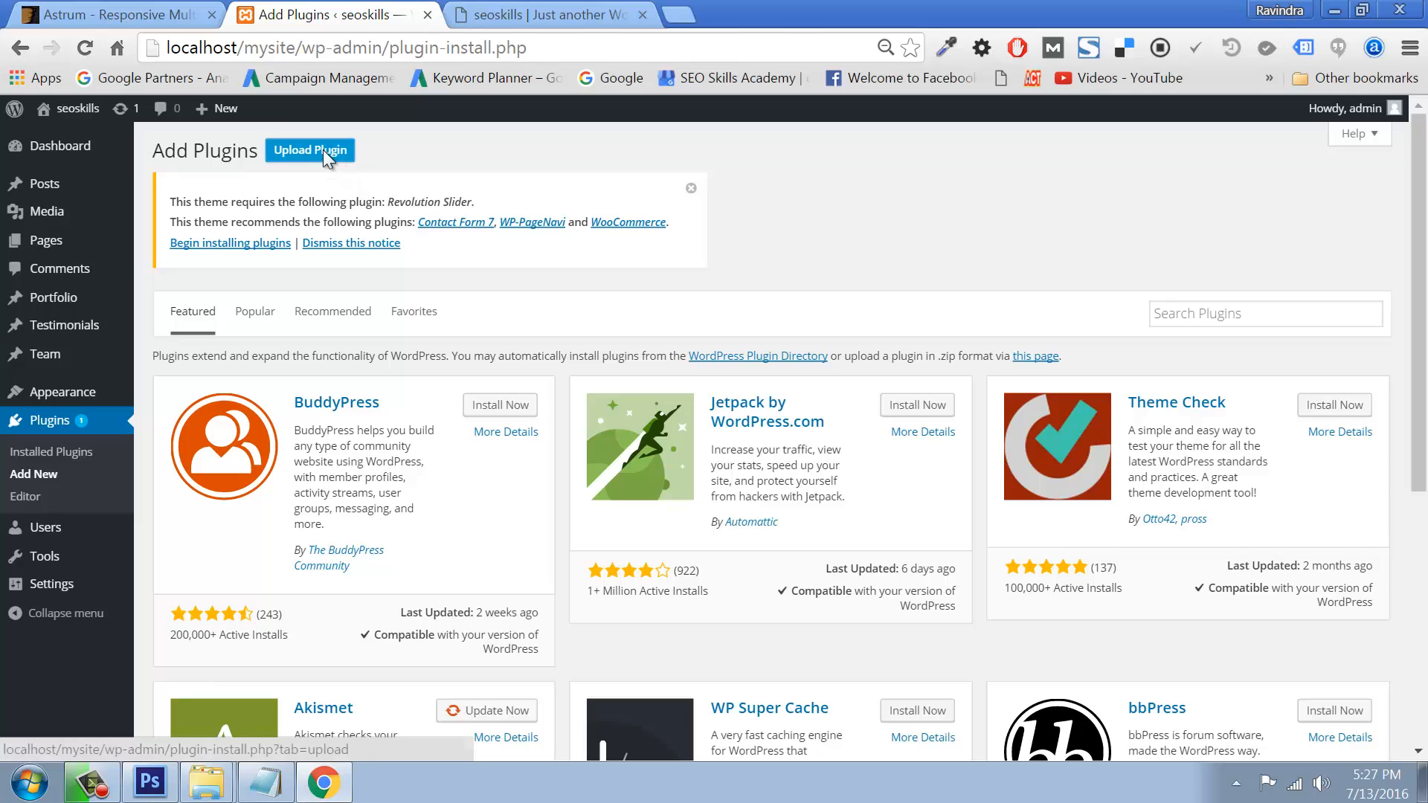
click(659, 409)
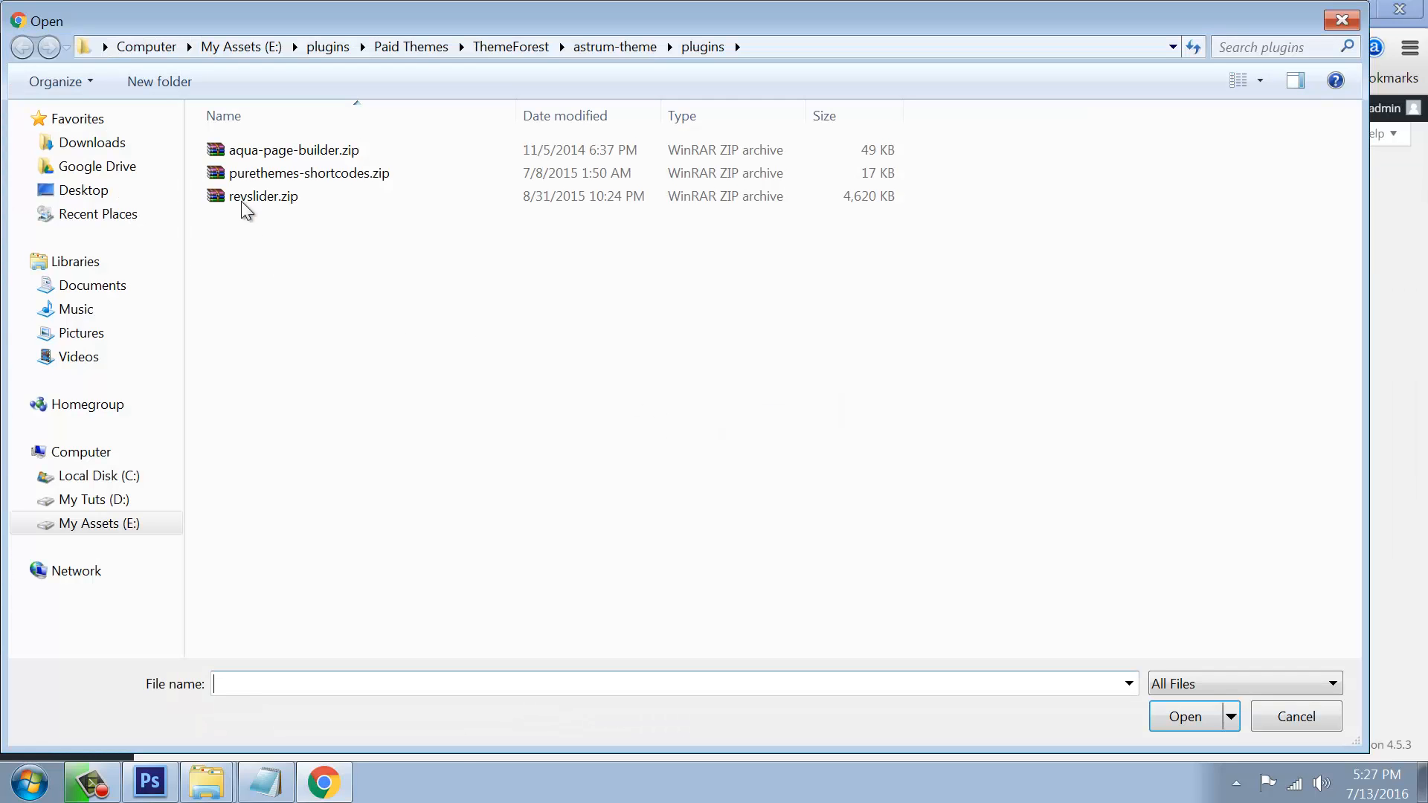
click(245, 152)
click(249, 174)
double_click(248, 196)
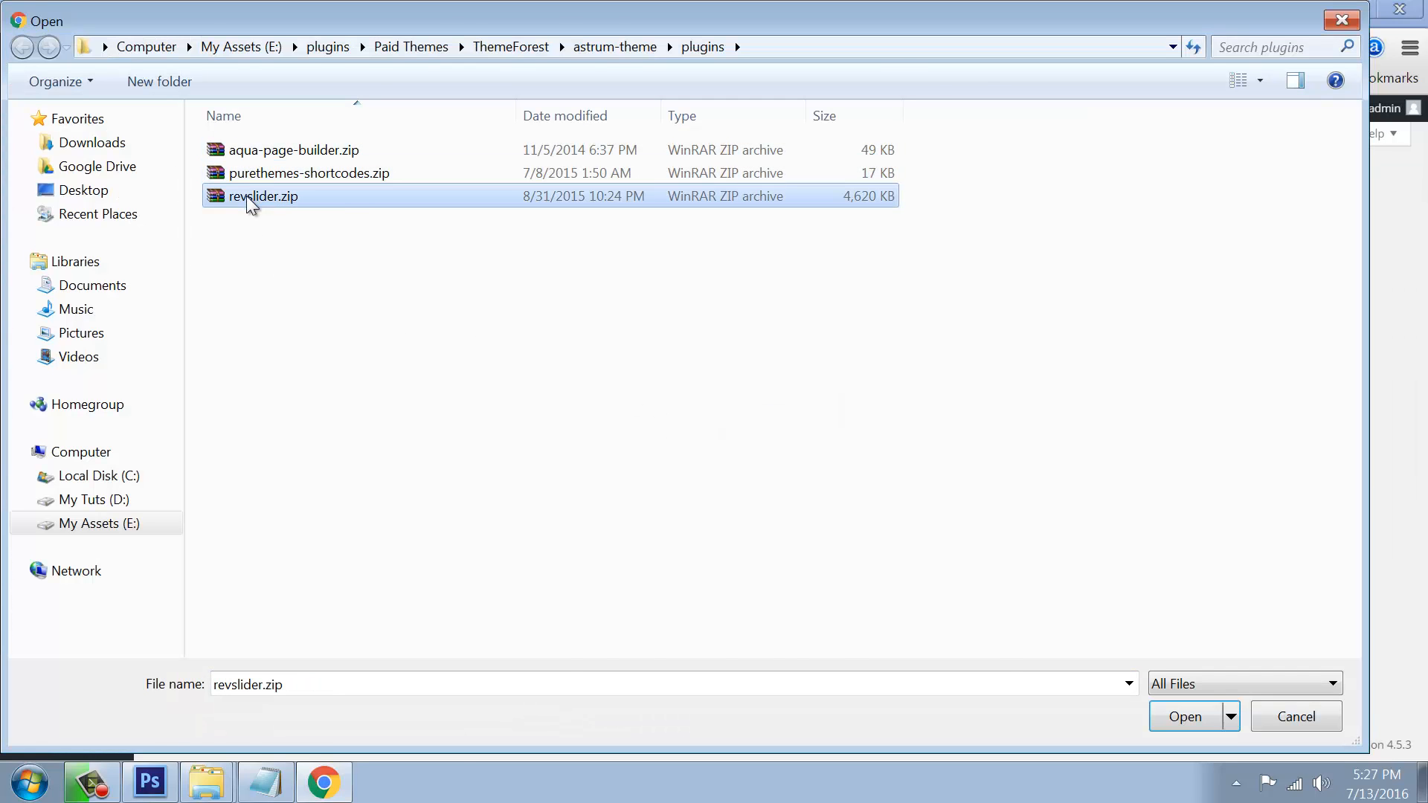
click(880, 417)
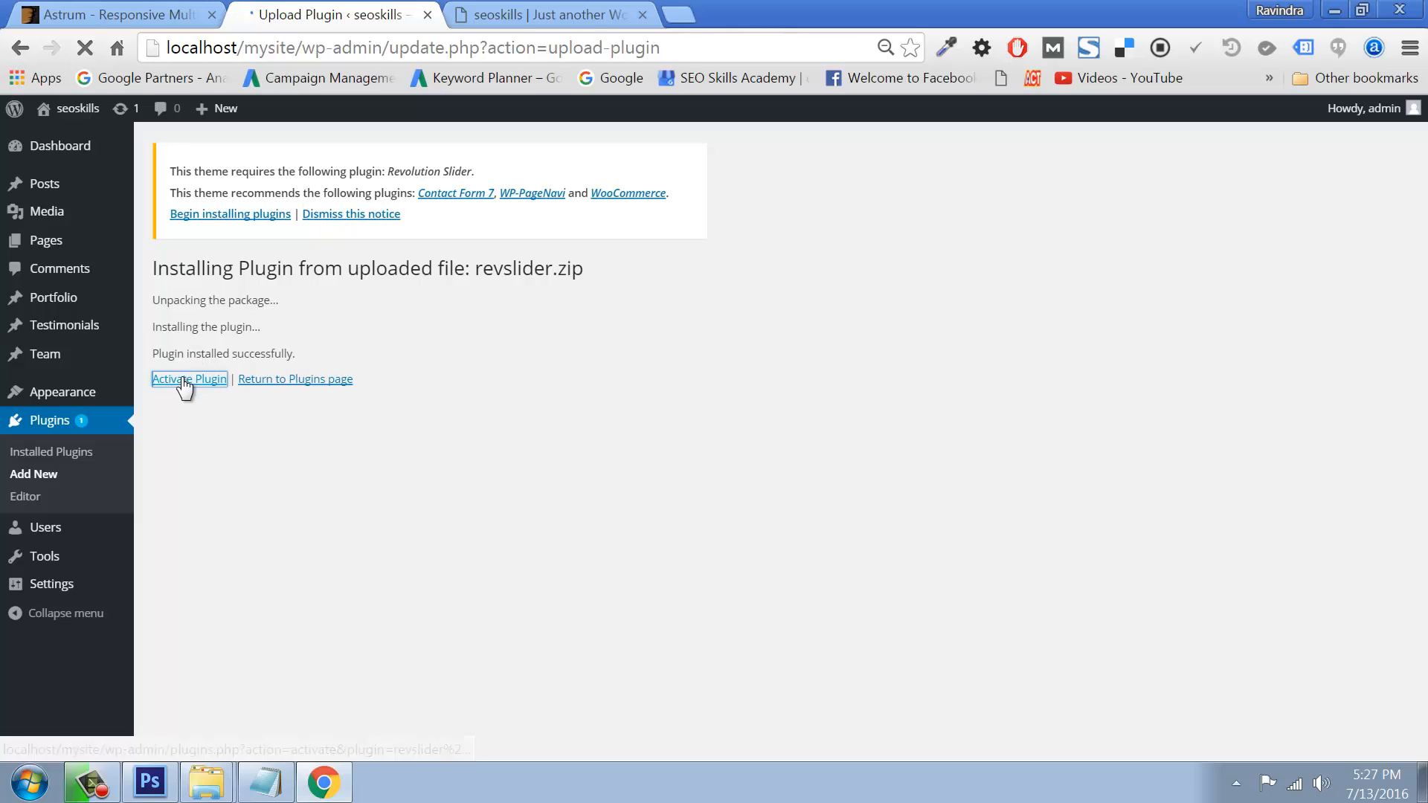
click(184, 381)
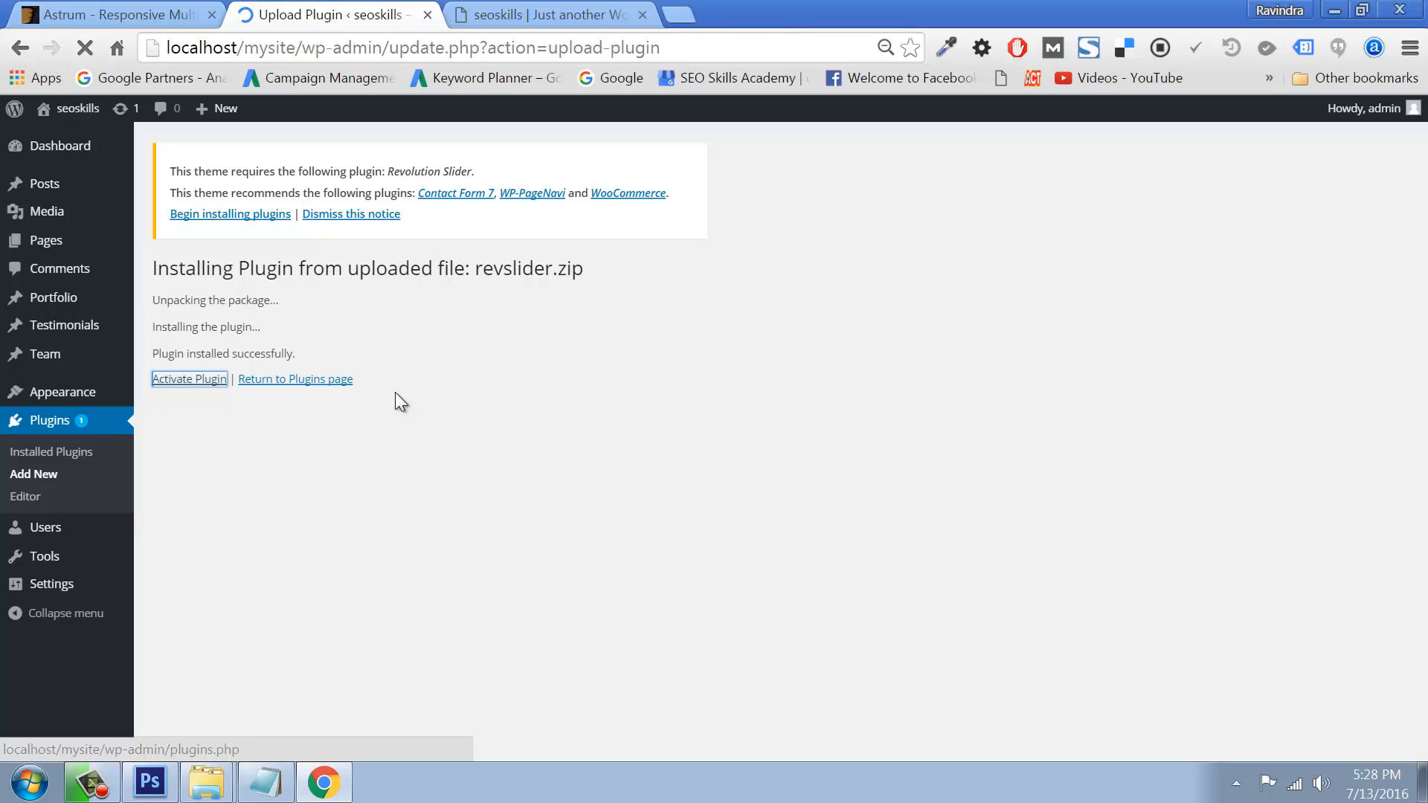
click(222, 378)
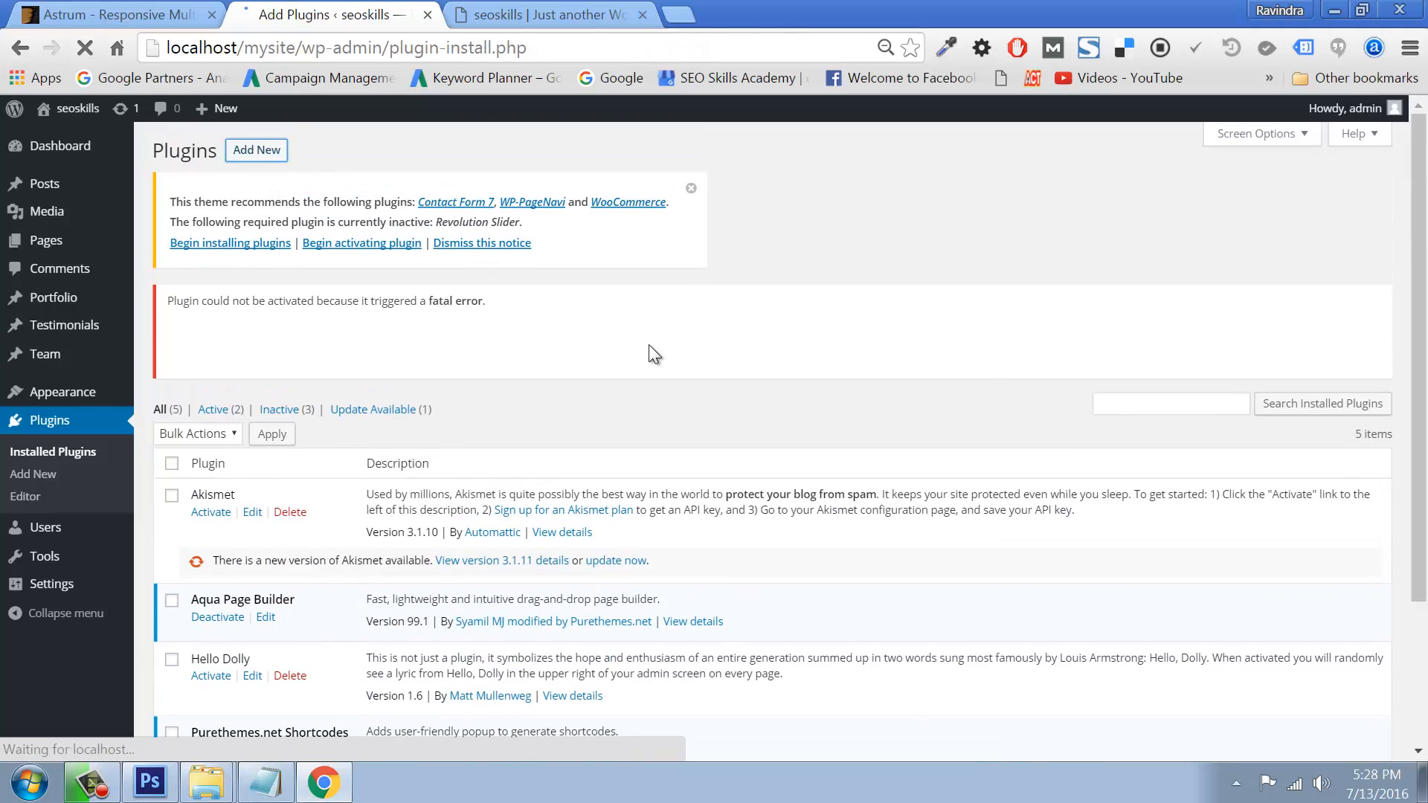
Step: Try installing the revslider.zip from E:\plugins, which fails as the folder exists, then return to Plugins
click(316, 155)
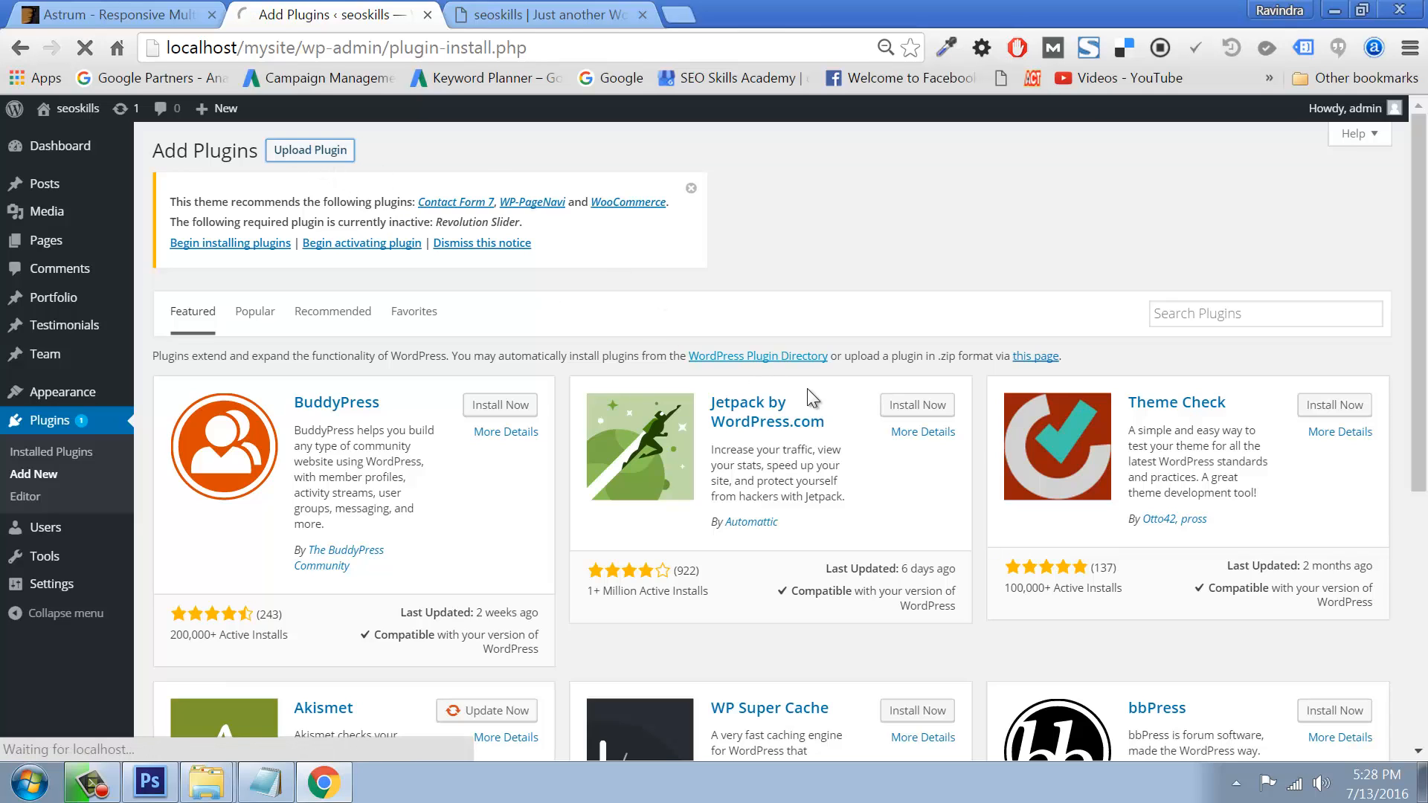
click(668, 408)
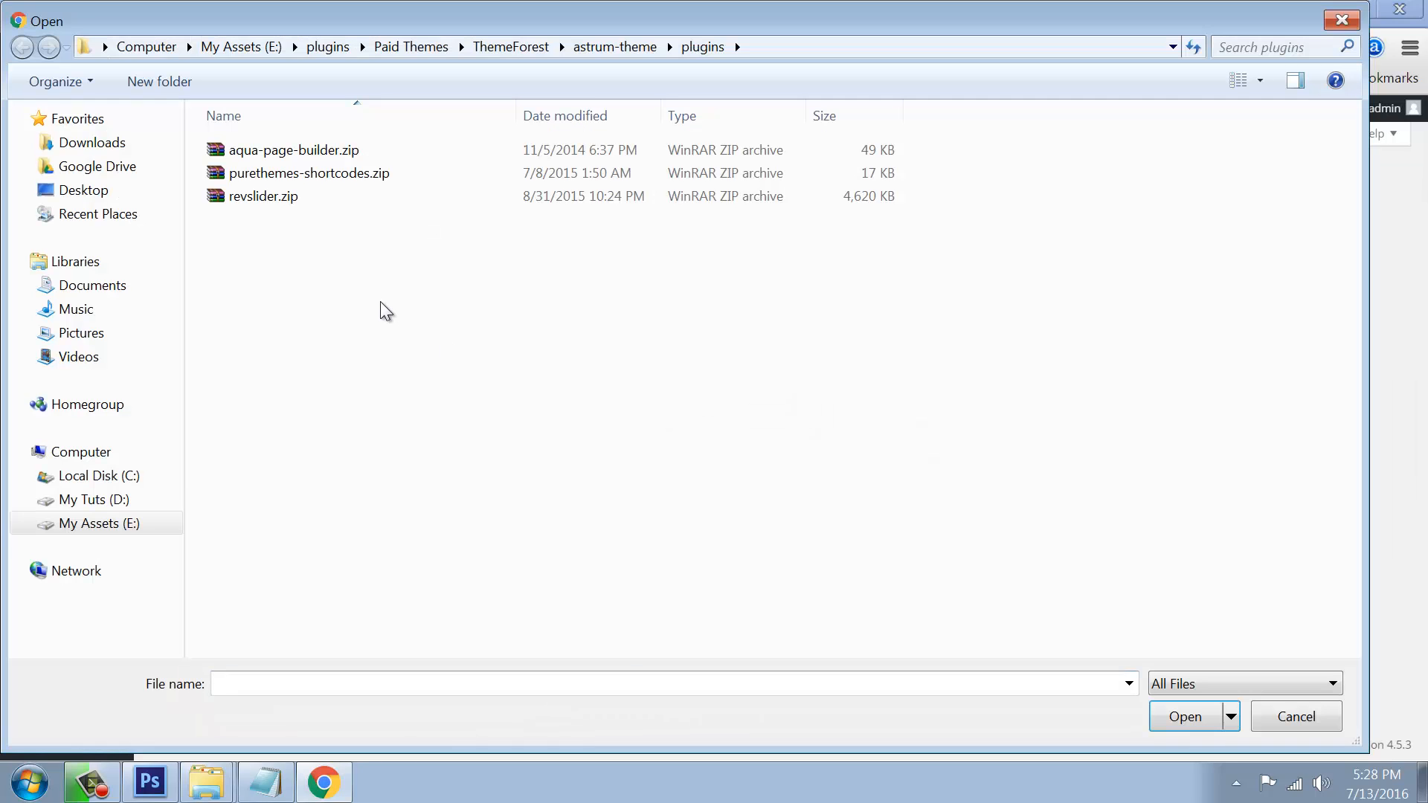
key(alt+Up)
key(alt+Up)
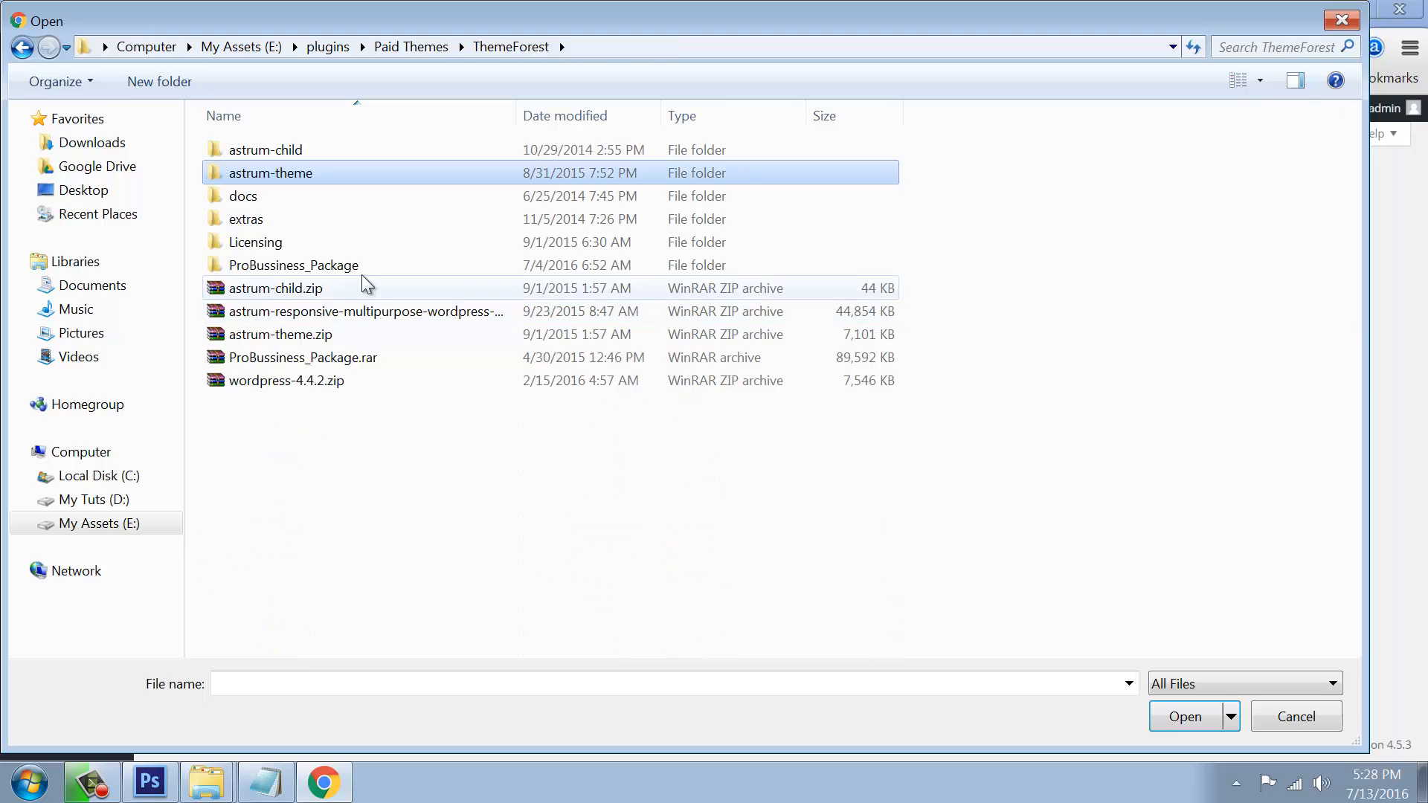
key(alt+Up)
key(alt+Up)
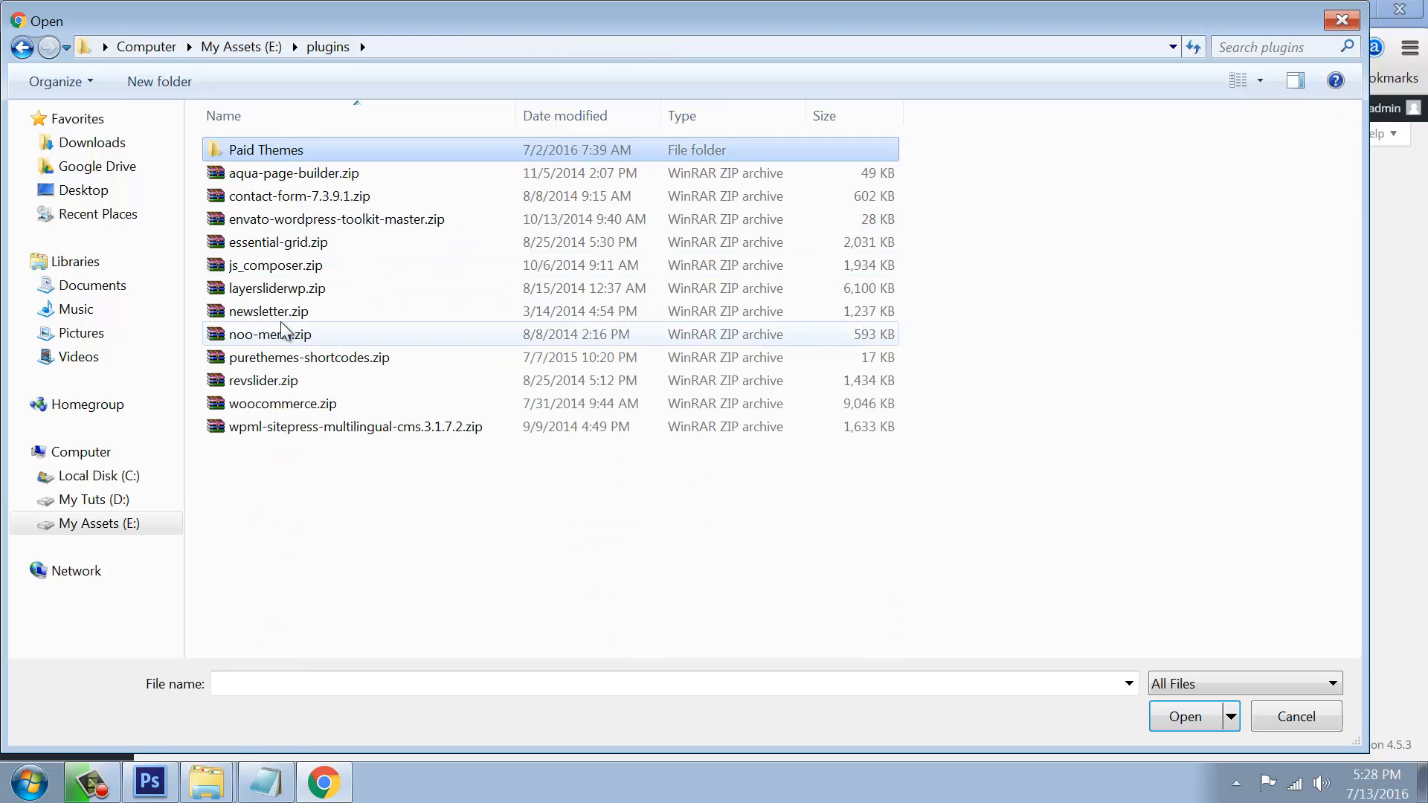
click(261, 385)
double_click(262, 382)
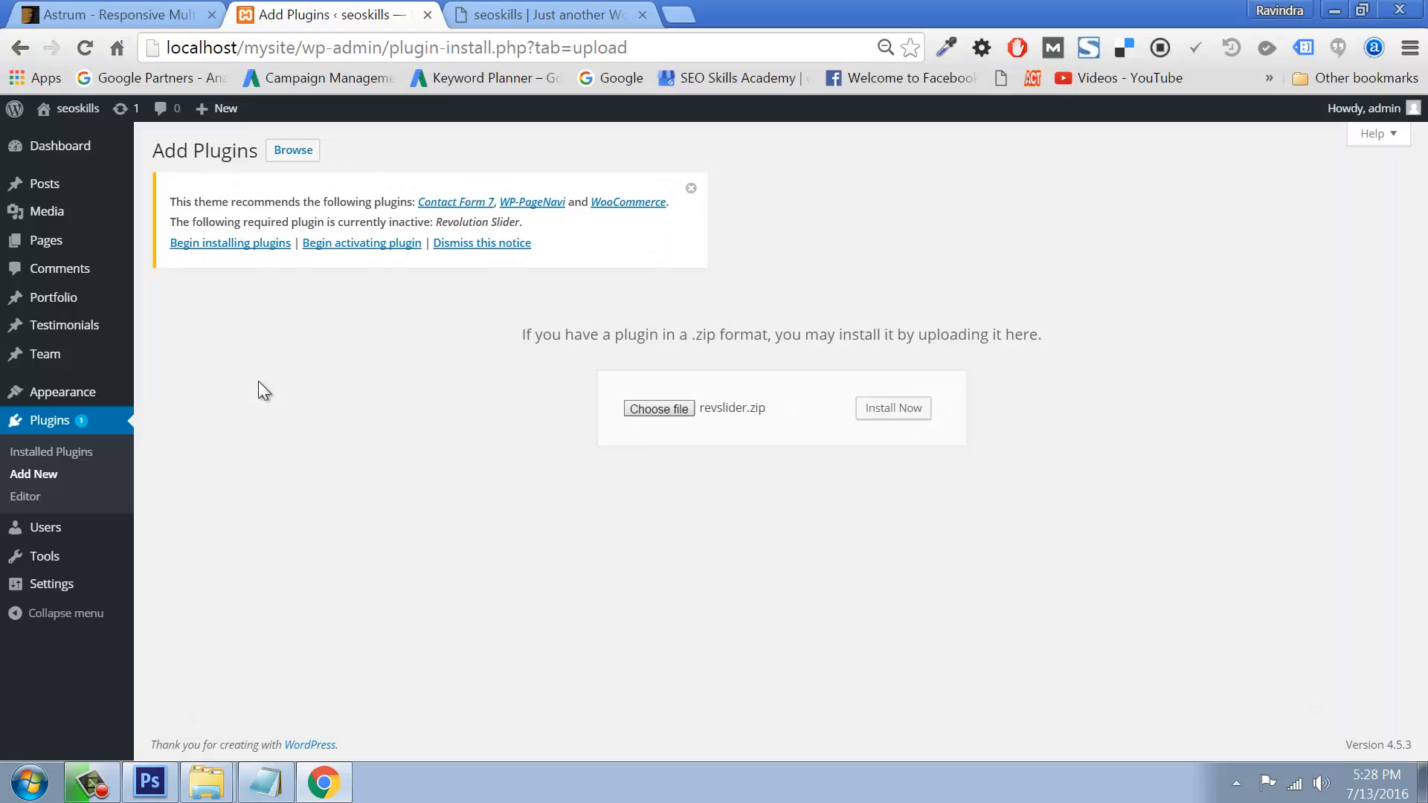
click(892, 421)
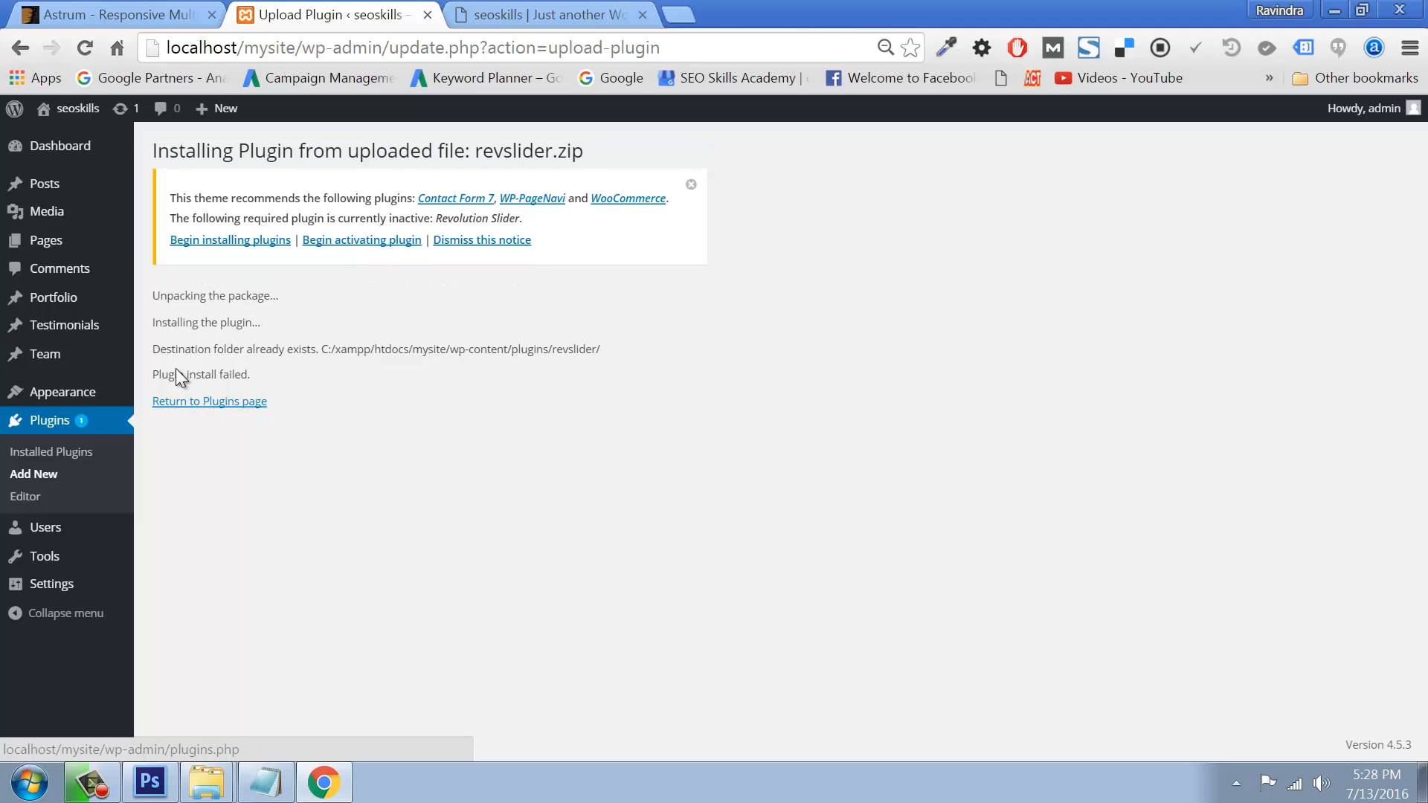
click(49, 424)
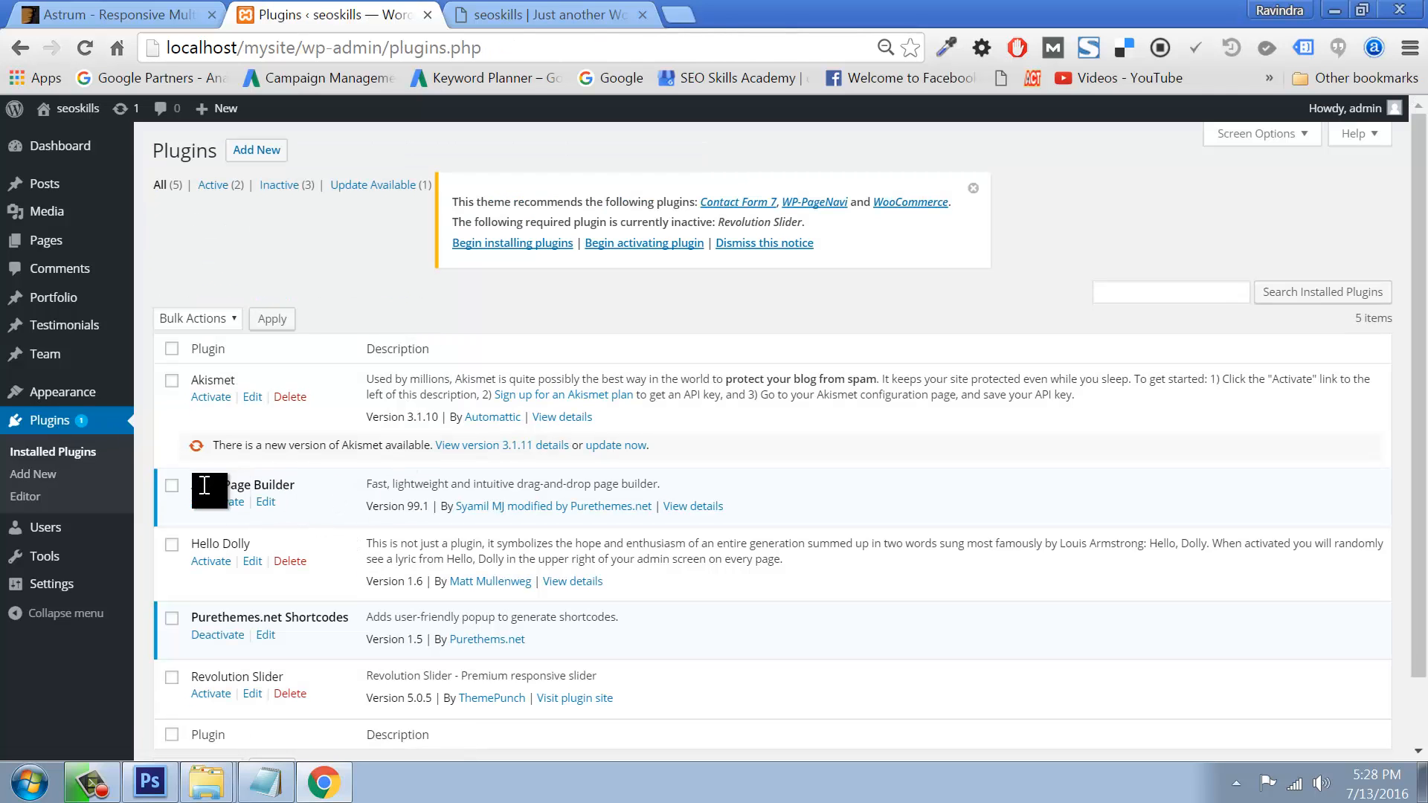
Step: Activate Revolution Slider from the Plugins list
click(211, 695)
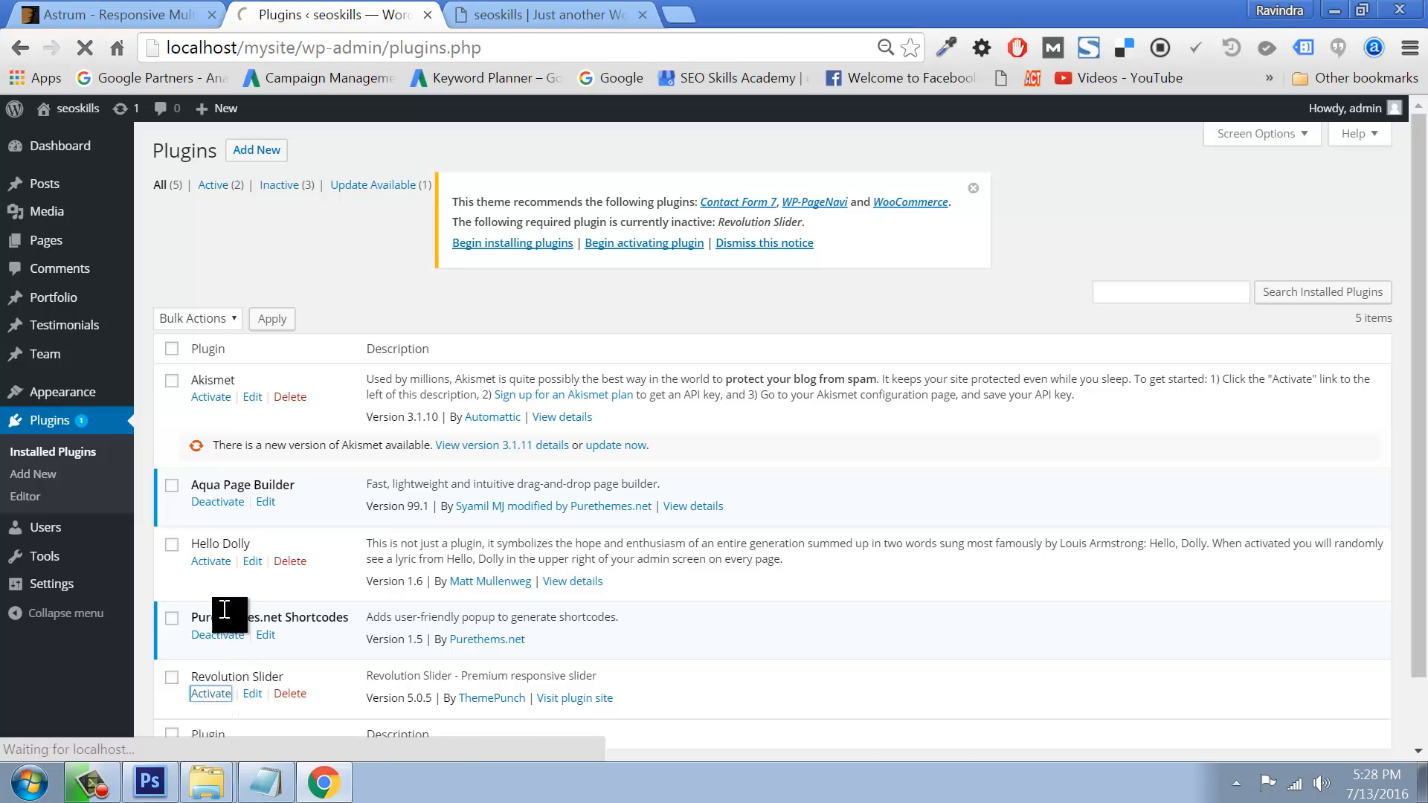
click(213, 695)
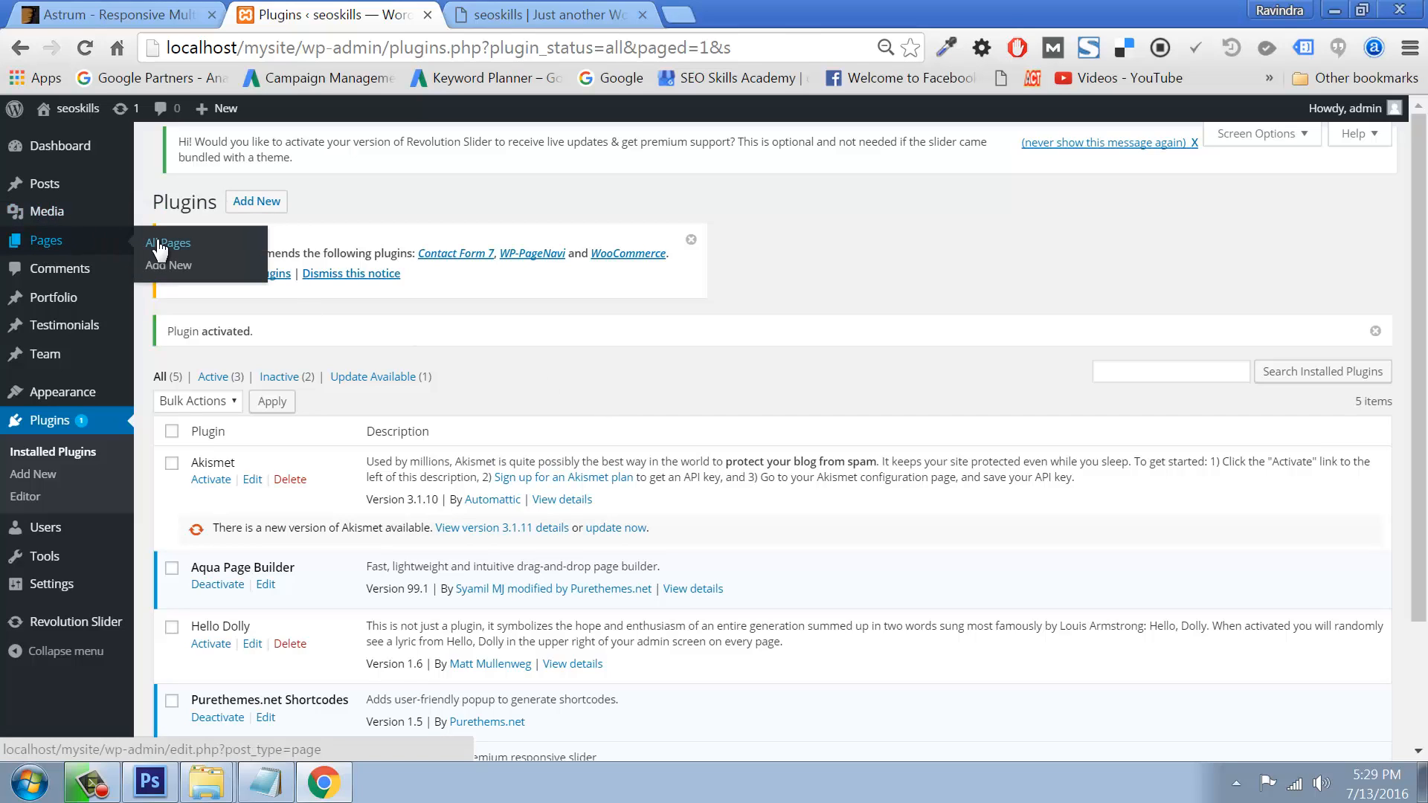
Step: Start a new page titled Home and paste the aboutUs.txt text into its body
click(153, 243)
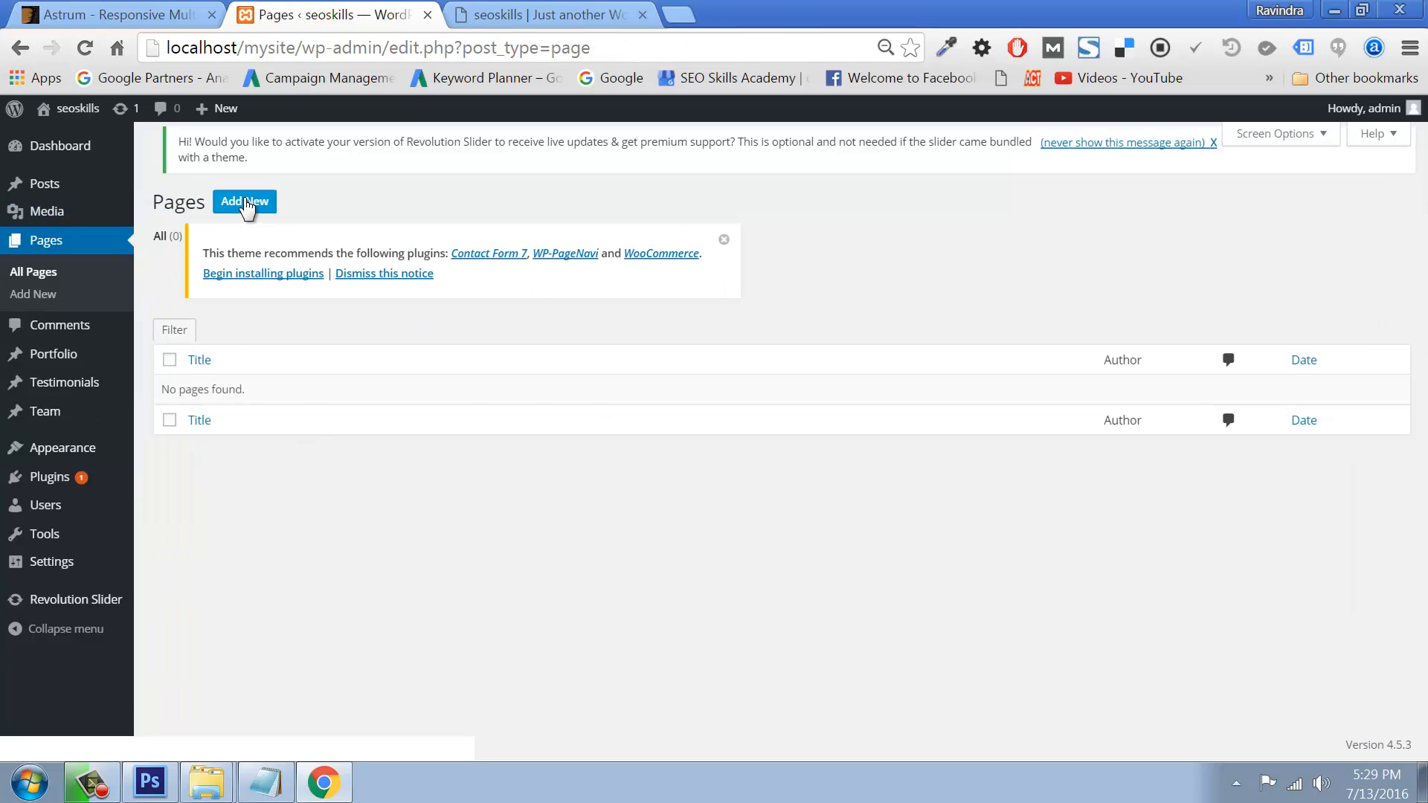
right_click(245, 202)
click(294, 212)
click(724, 6)
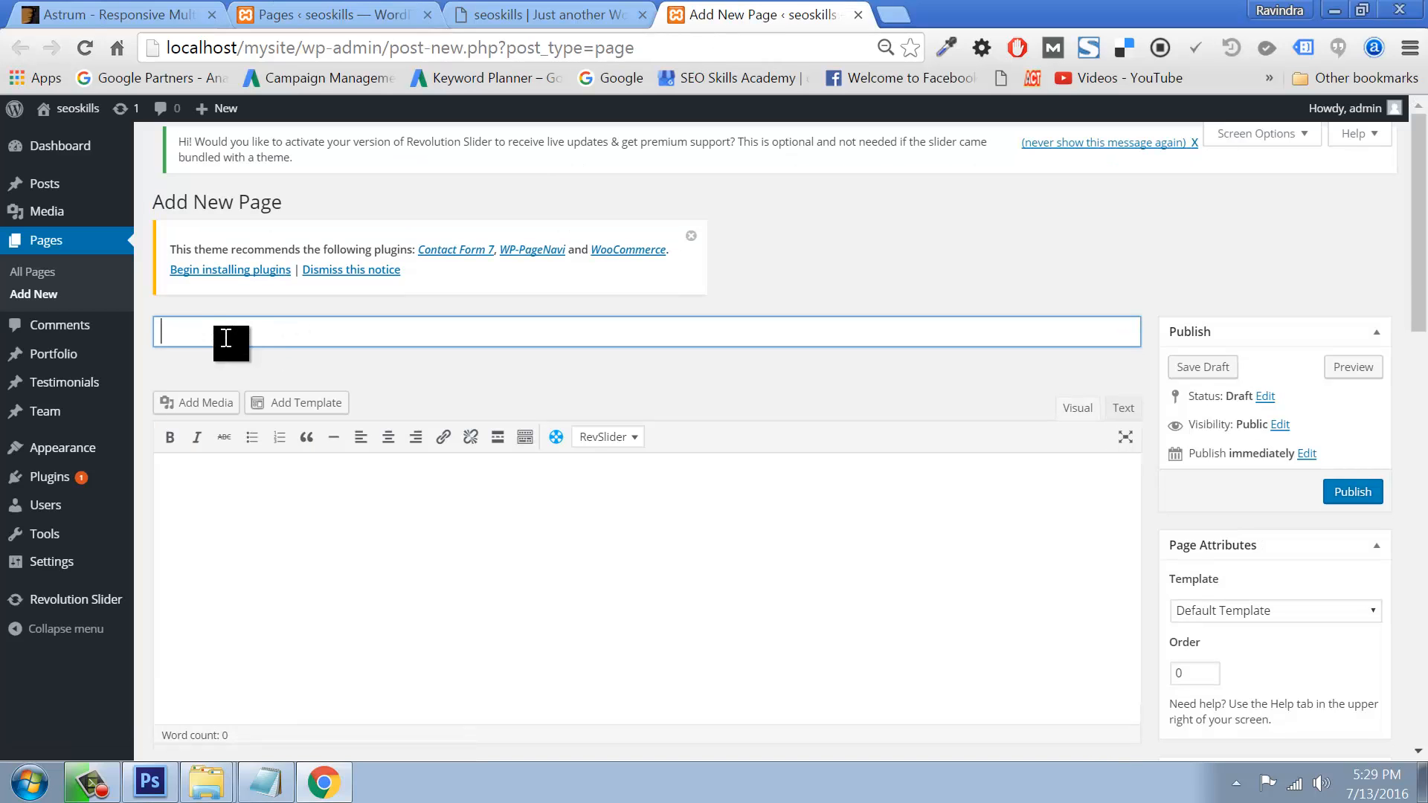
text(Home)
click(234, 497)
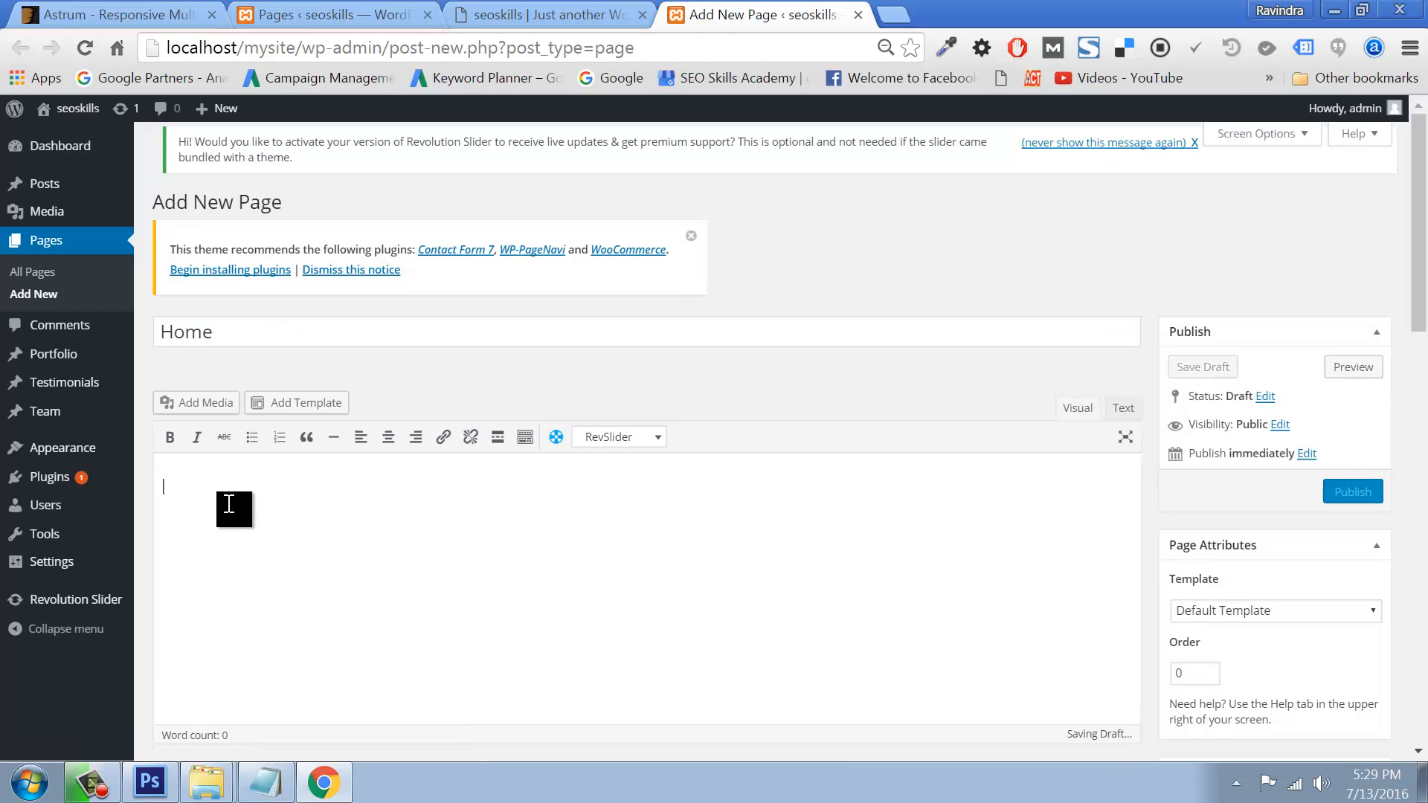
key(alt+Tab)
key(ctrl+a)
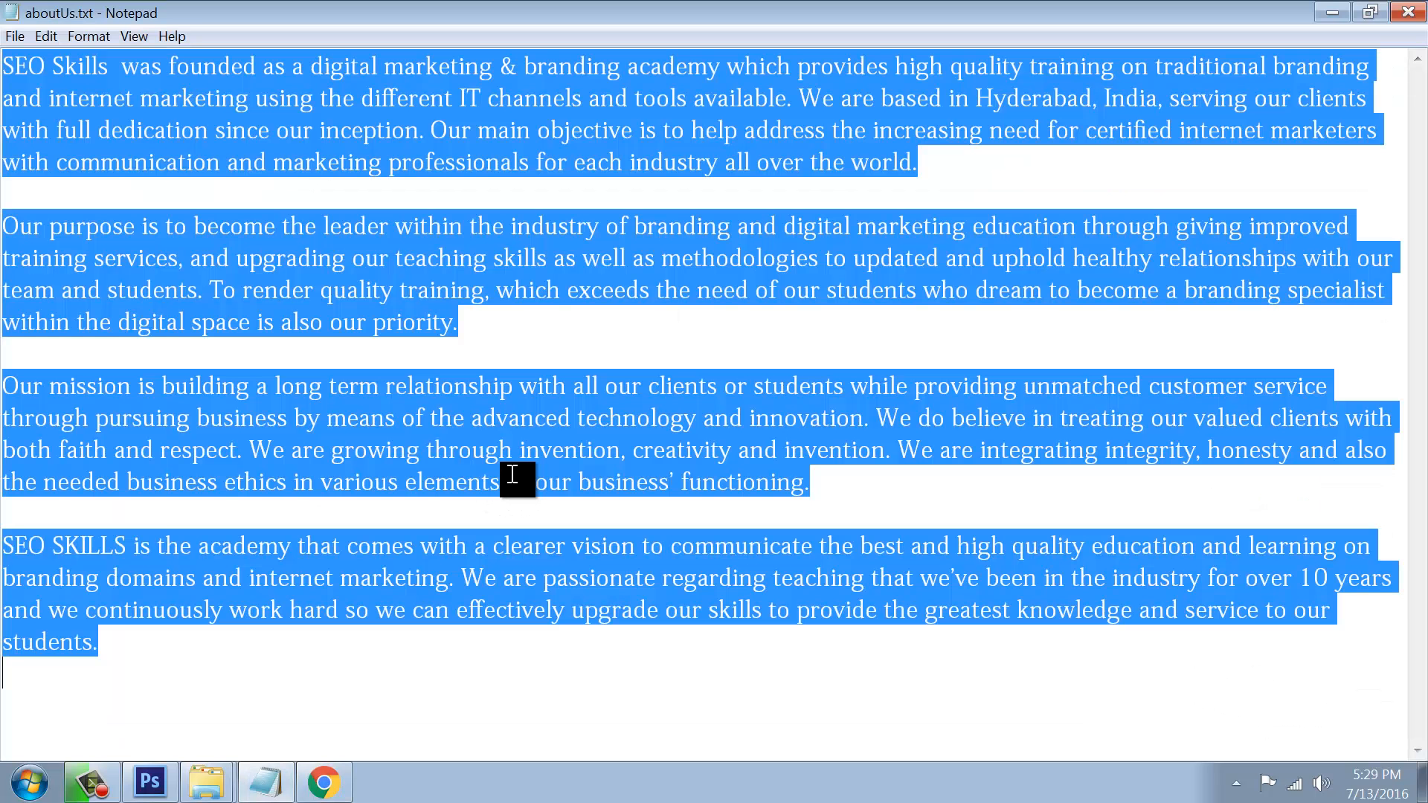
key(alt+Tab)
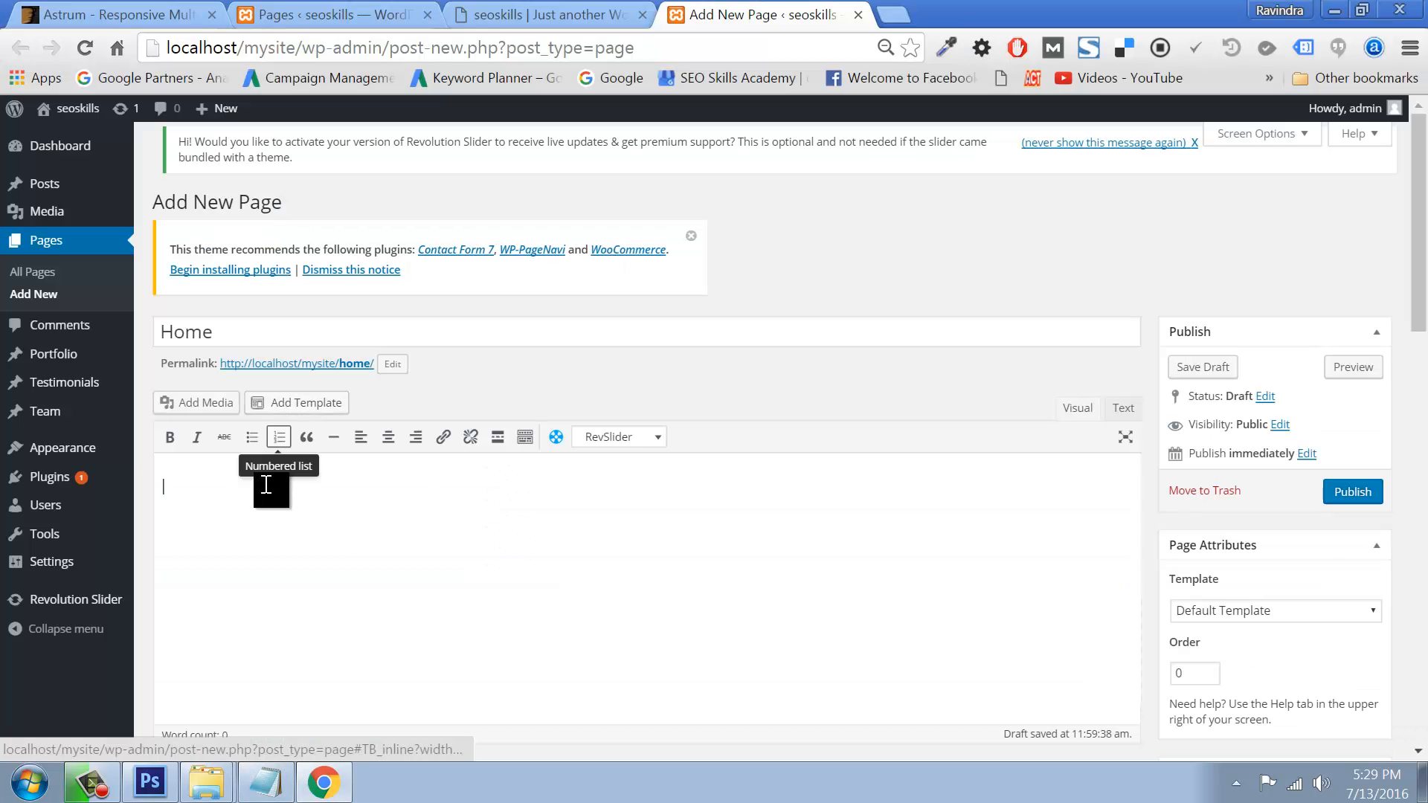
text(SEO Skills  was founded as a digital marketing & branding academy which provides high quality training on traditional branding and internet marketing using the different IT channels and tools available. We are based in Hyderabad, India, serving our clients with full dedication since our inception. Our main objective is to help address the increasing need for certified internet marketers with communication and marketing professionals for each industry all over the world.  Our purpose is to become the leader within the industry of branding and digital marketing education through giving improved training services, and upgrading our teaching skills as well as methodologies to updated and uphold healthy relationships with our team and students. To render quality training, which exceeds the need of our students who dream to become a branding specialist within the digital space is also our priority.  Our mission is building a long term relationship with all our clients or students while providing unmatched customer service through pursuing business by means of the advanced technology and innovation. We do believe in treating our valued clients with both faith and respect. We are growing through invention, creativity and invention. We are integrating integrity, honesty and also the needed business ethics in various elements of our business’ functioning.  SEO SKILLS is the academy that comes with a clearer vision to communicate the best and high quality education and learning on branding domains and internet marketing. We are passionate regarding teaching that we’ve been in the industry for over 10 years and we continuously work hard so we can effectively upgrade our skills to provide the greatest knowledge and service to our students.)
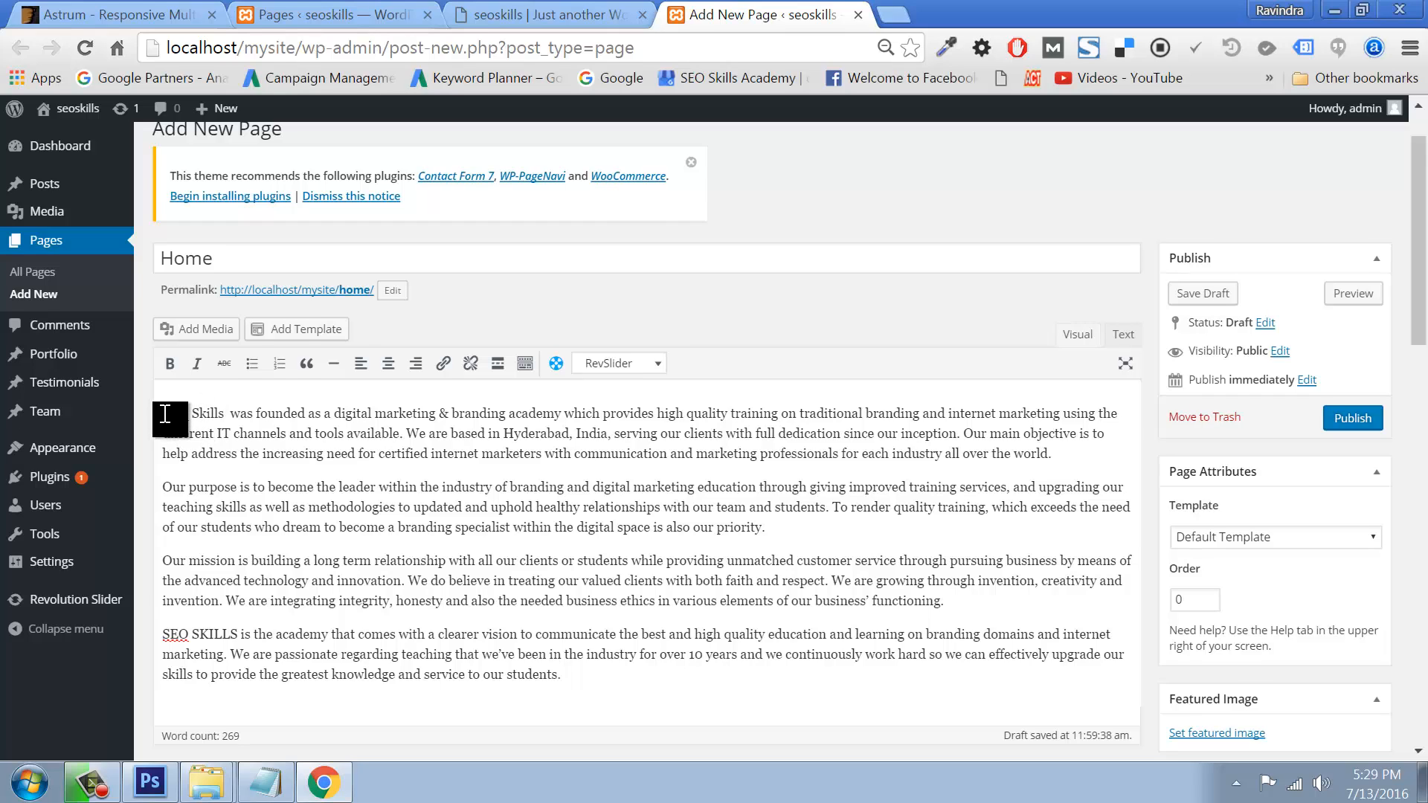
Step: Add a 'Home Page' Heading 1 above the paragraphs and publish the page
click(163, 414)
key(Return)
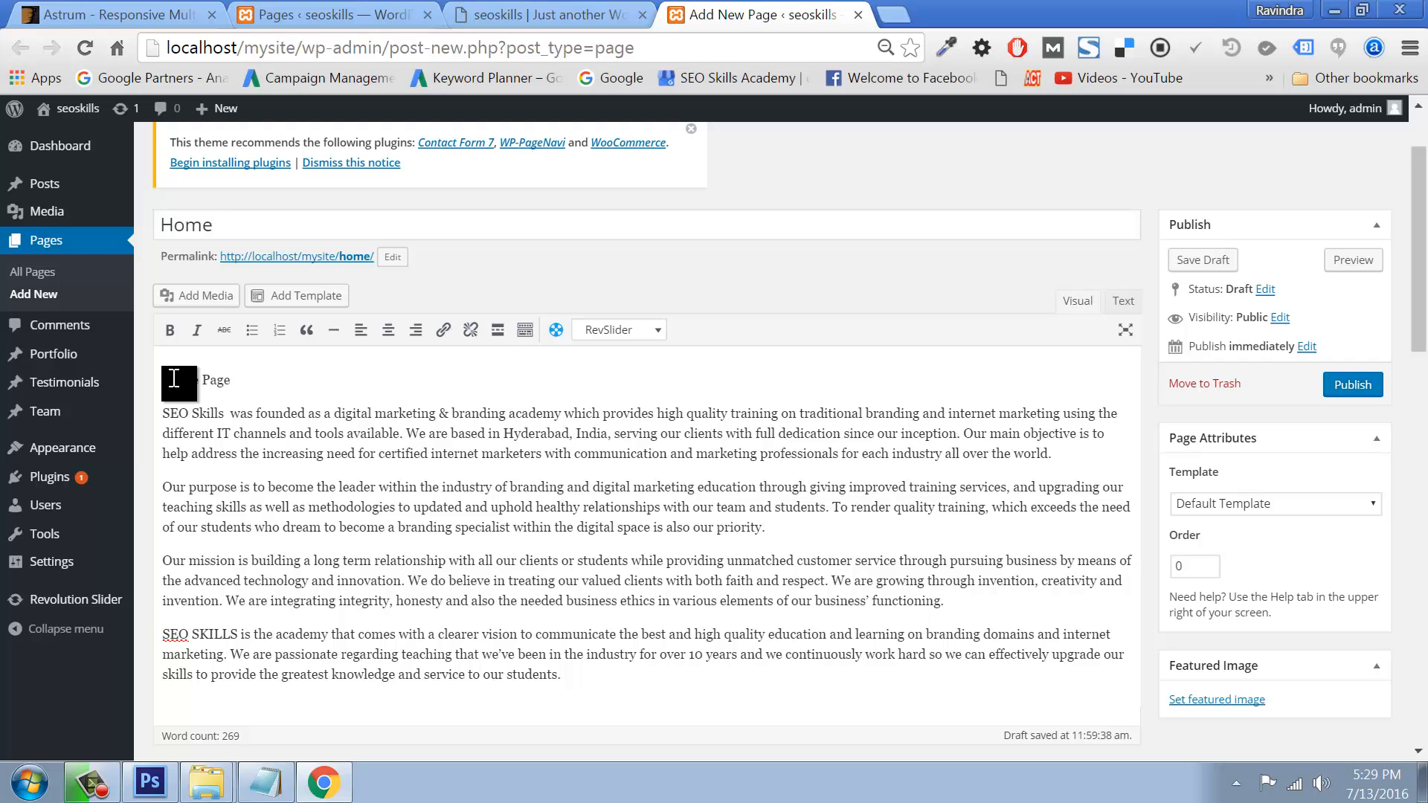
text(Home Page)
drag(232, 381, 152, 381)
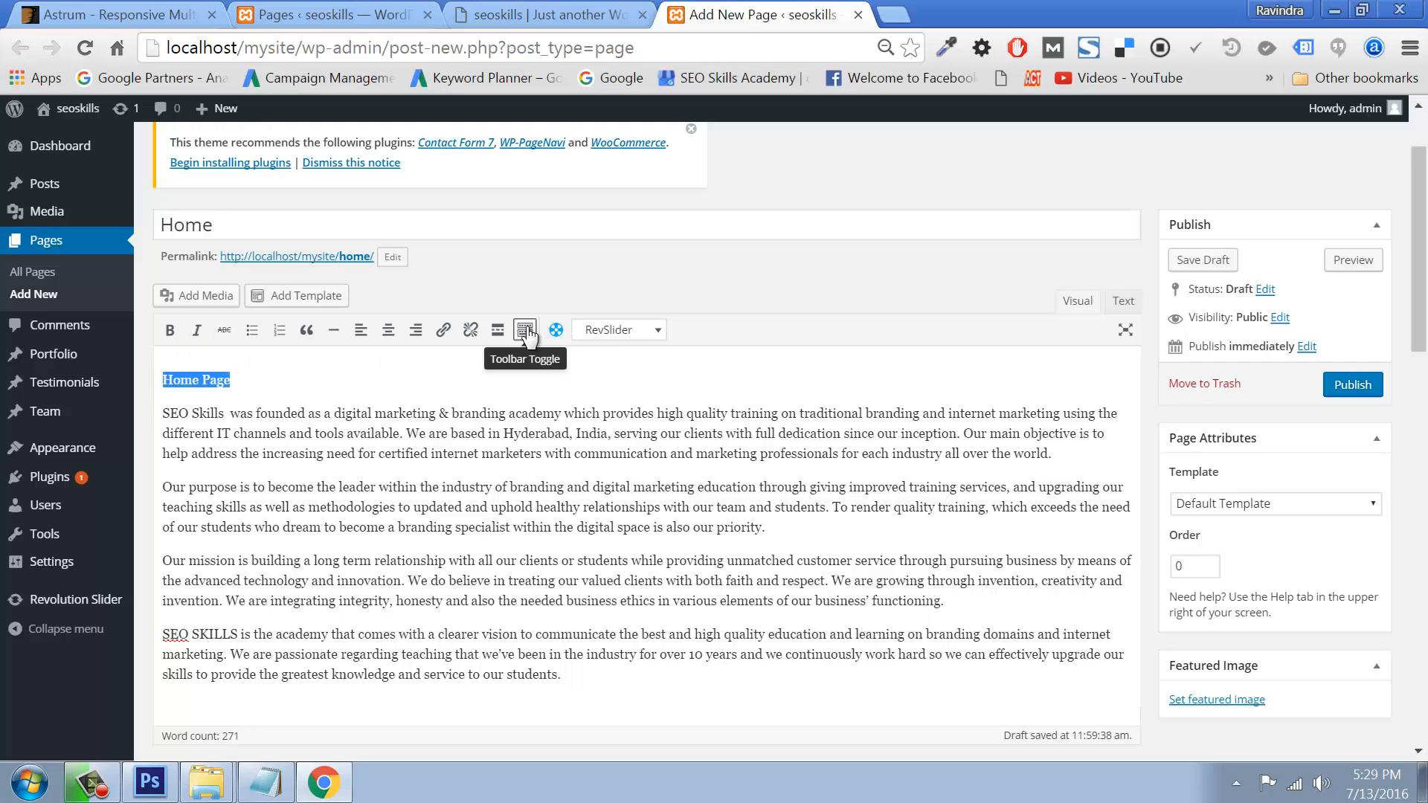
click(525, 332)
click(223, 357)
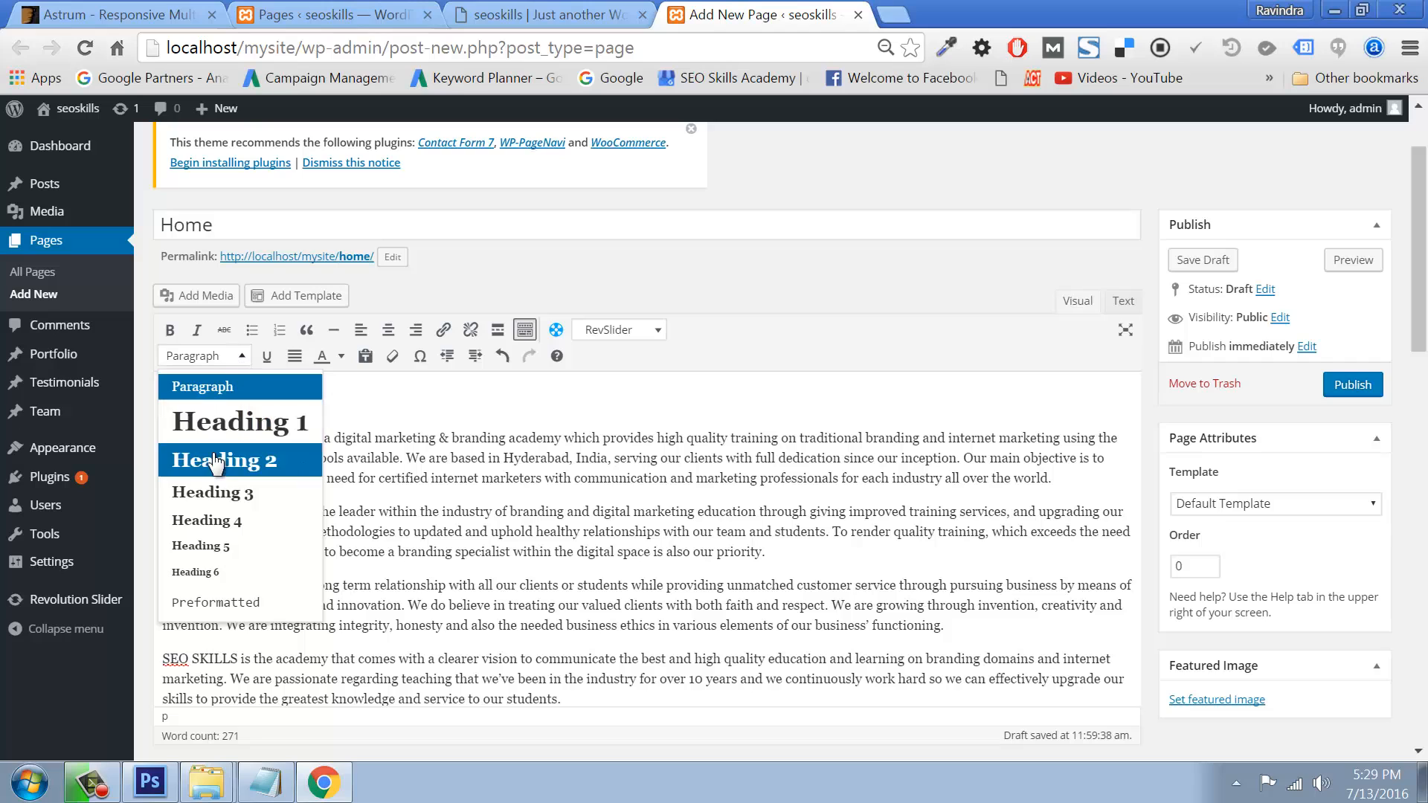
click(223, 422)
click(1354, 355)
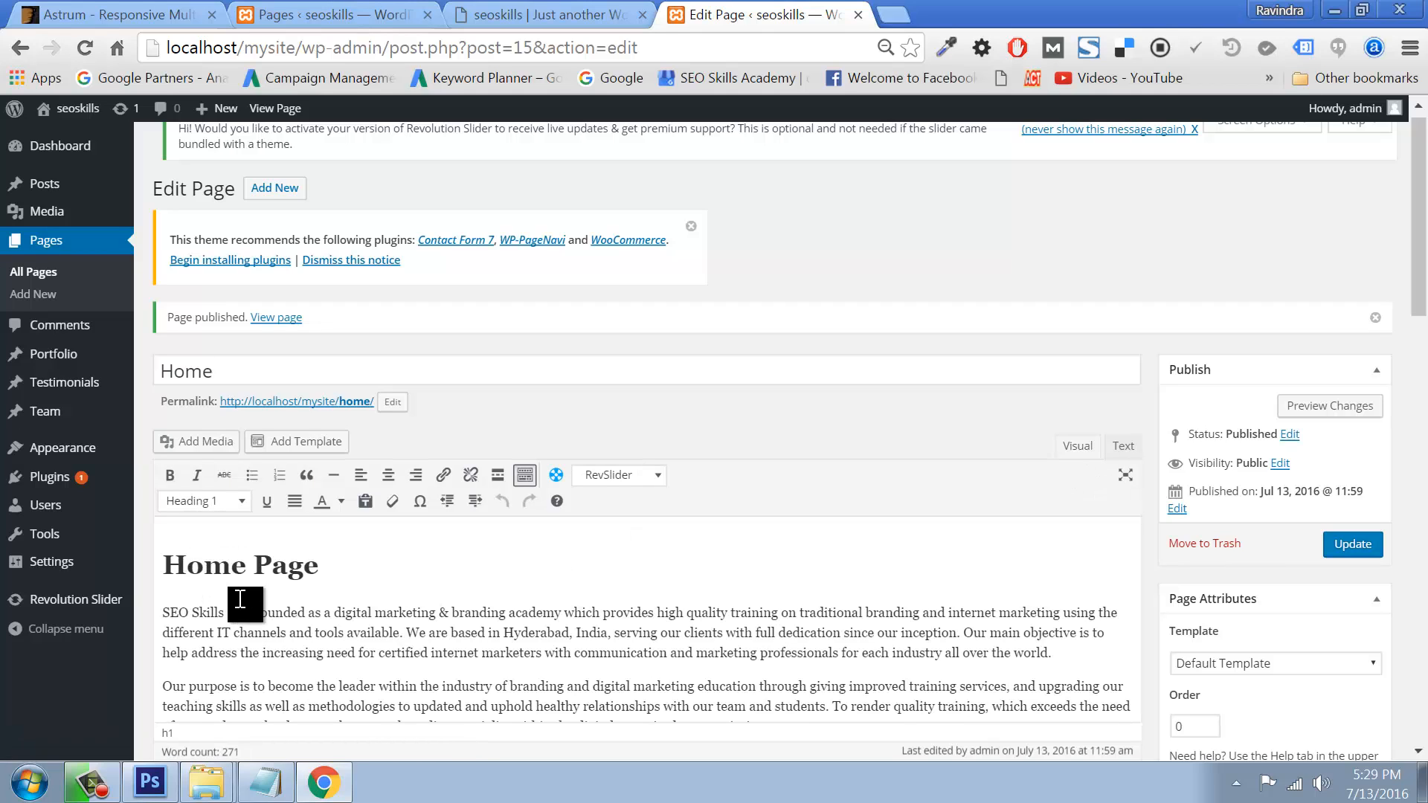
drag(165, 569, 347, 572)
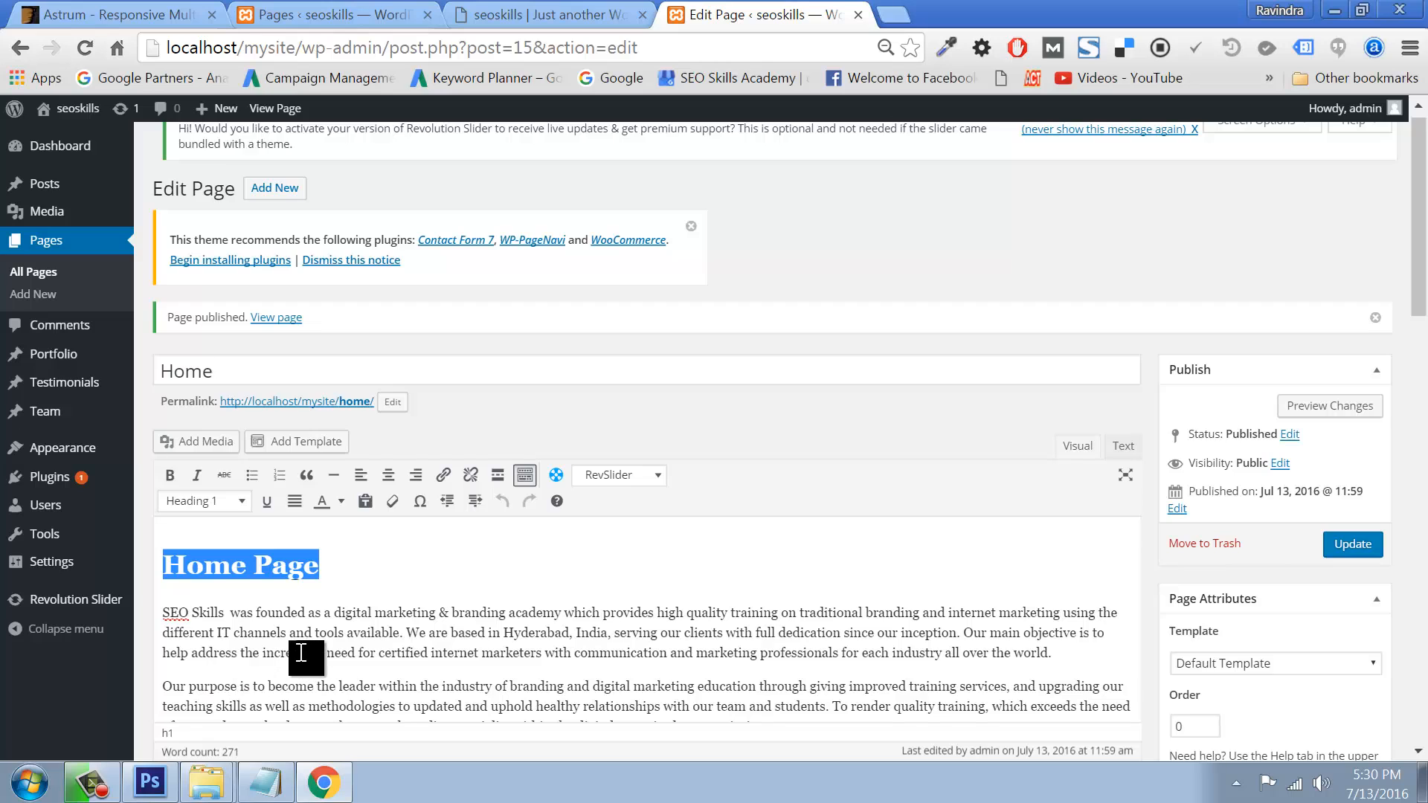
scroll(301, 652, down, 2)
scroll(305, 650, down, 2)
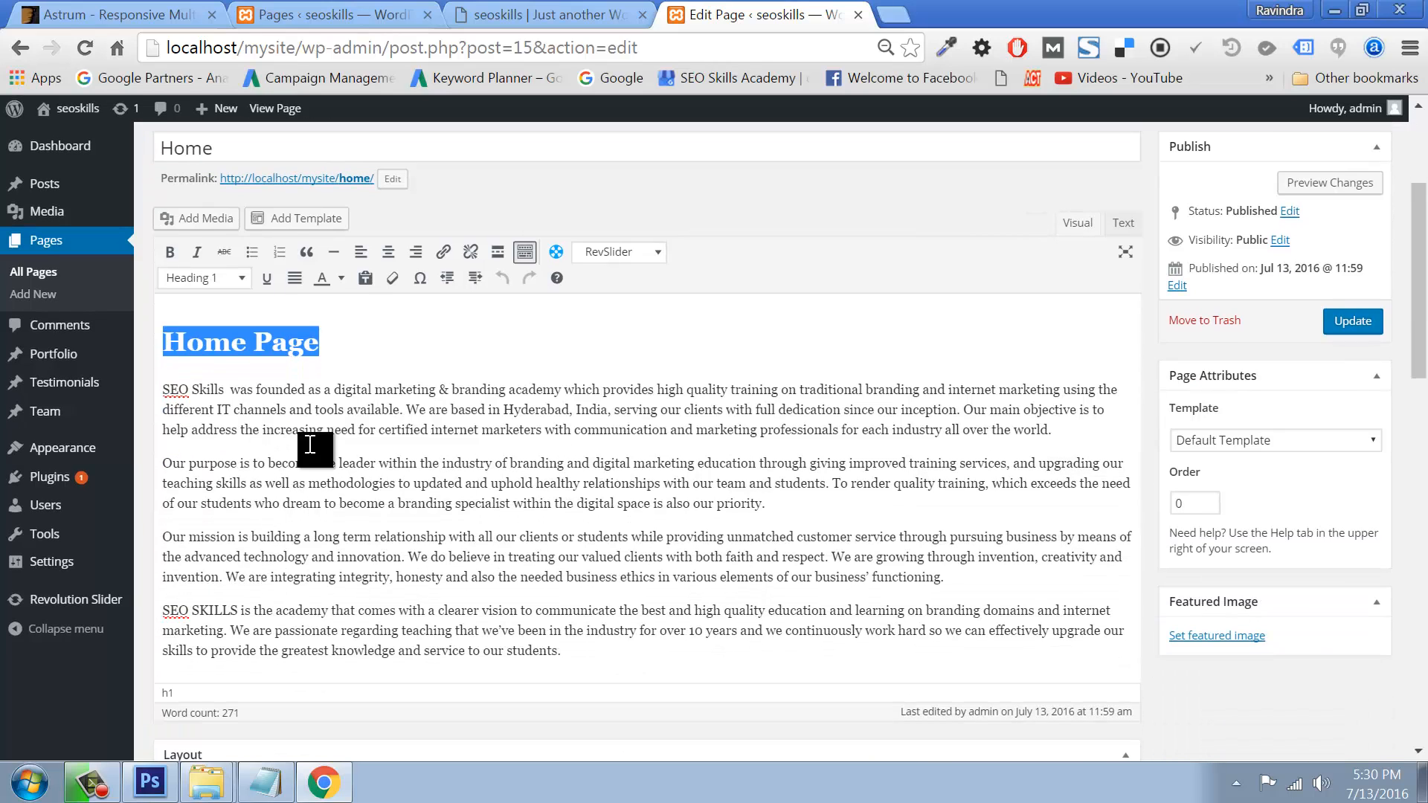
Step: Bold the lead-ins 'Our purpose', 'Our mission' and 'SEO SKILLS', then update the Home page
drag(242, 465, 165, 464)
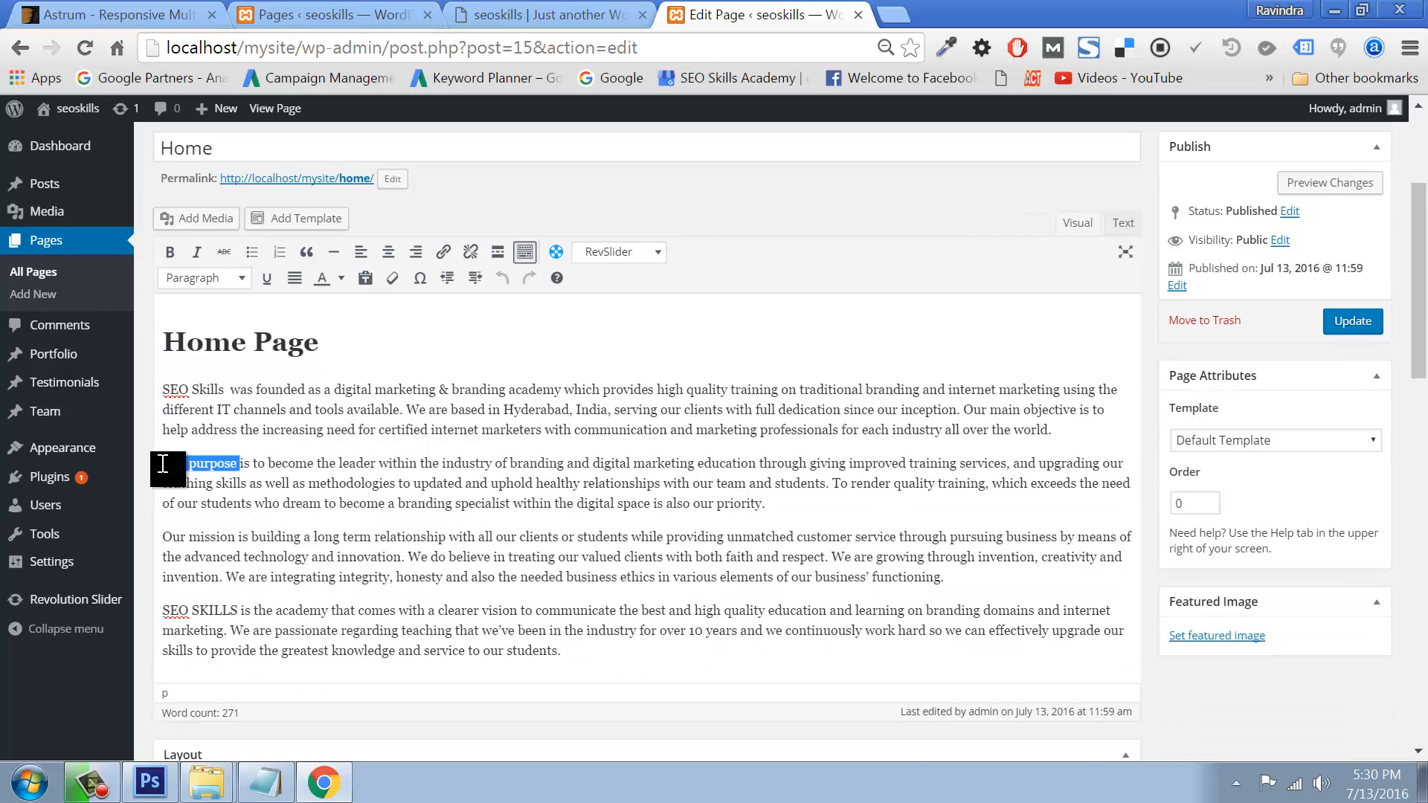
click(170, 251)
drag(250, 537, 163, 537)
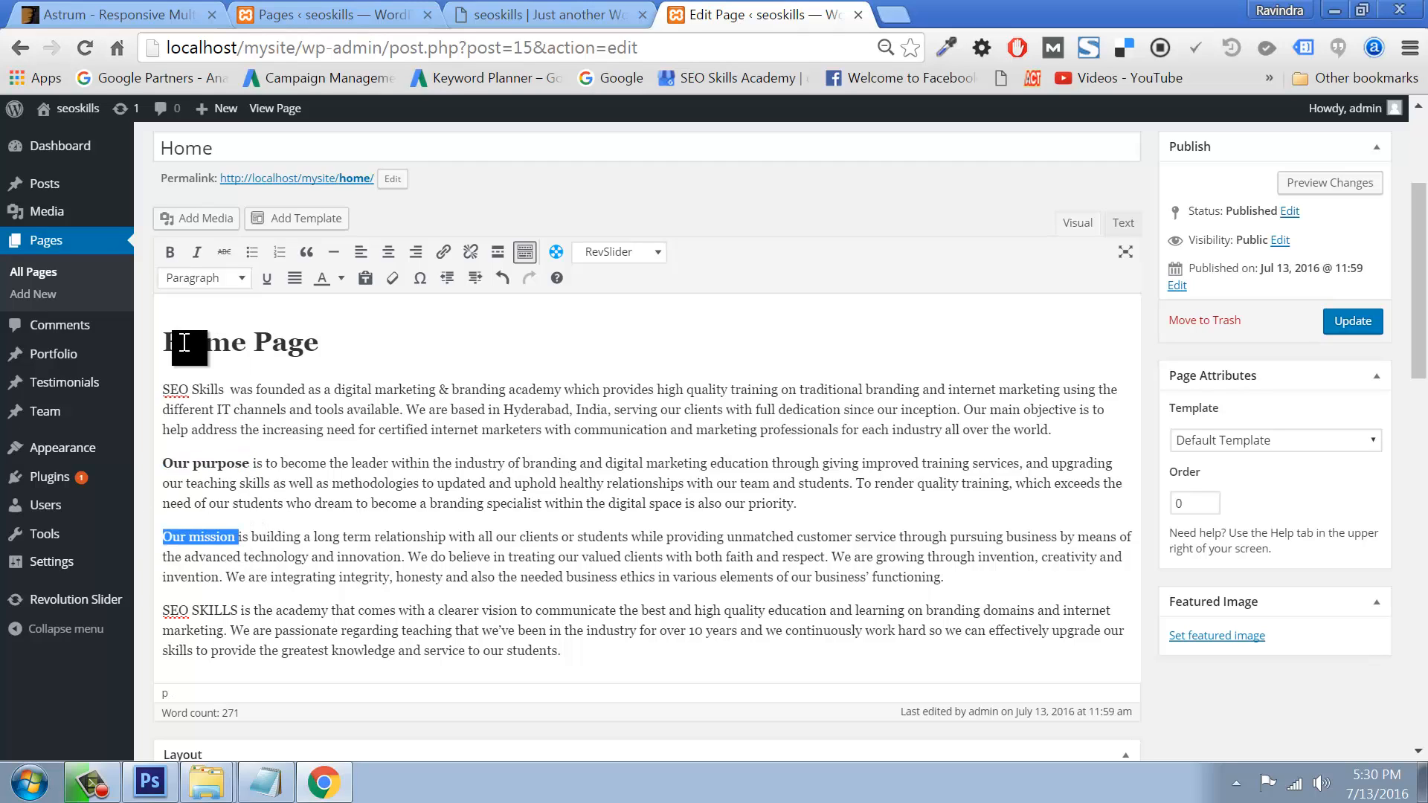
click(170, 252)
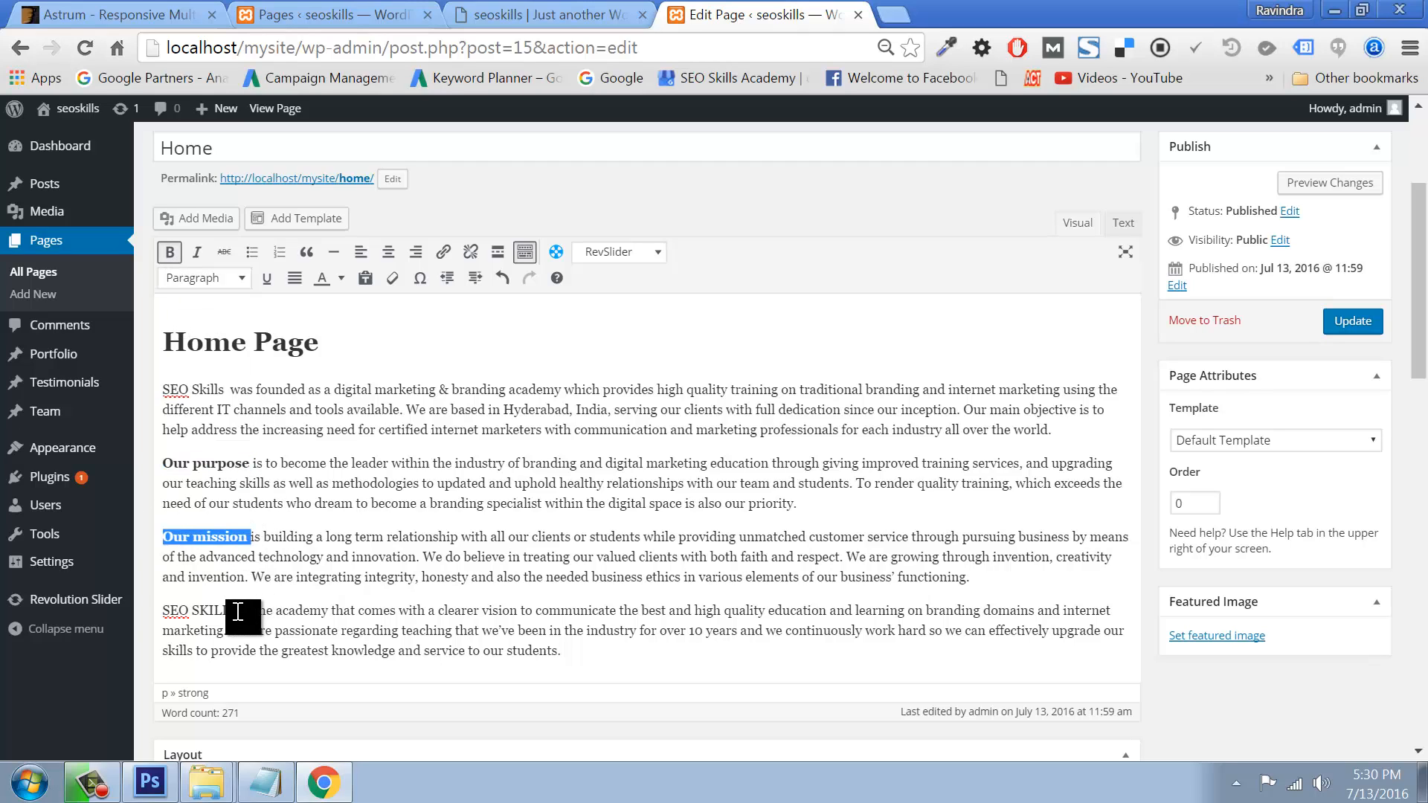
drag(250, 611, 158, 610)
click(169, 251)
click(551, 463)
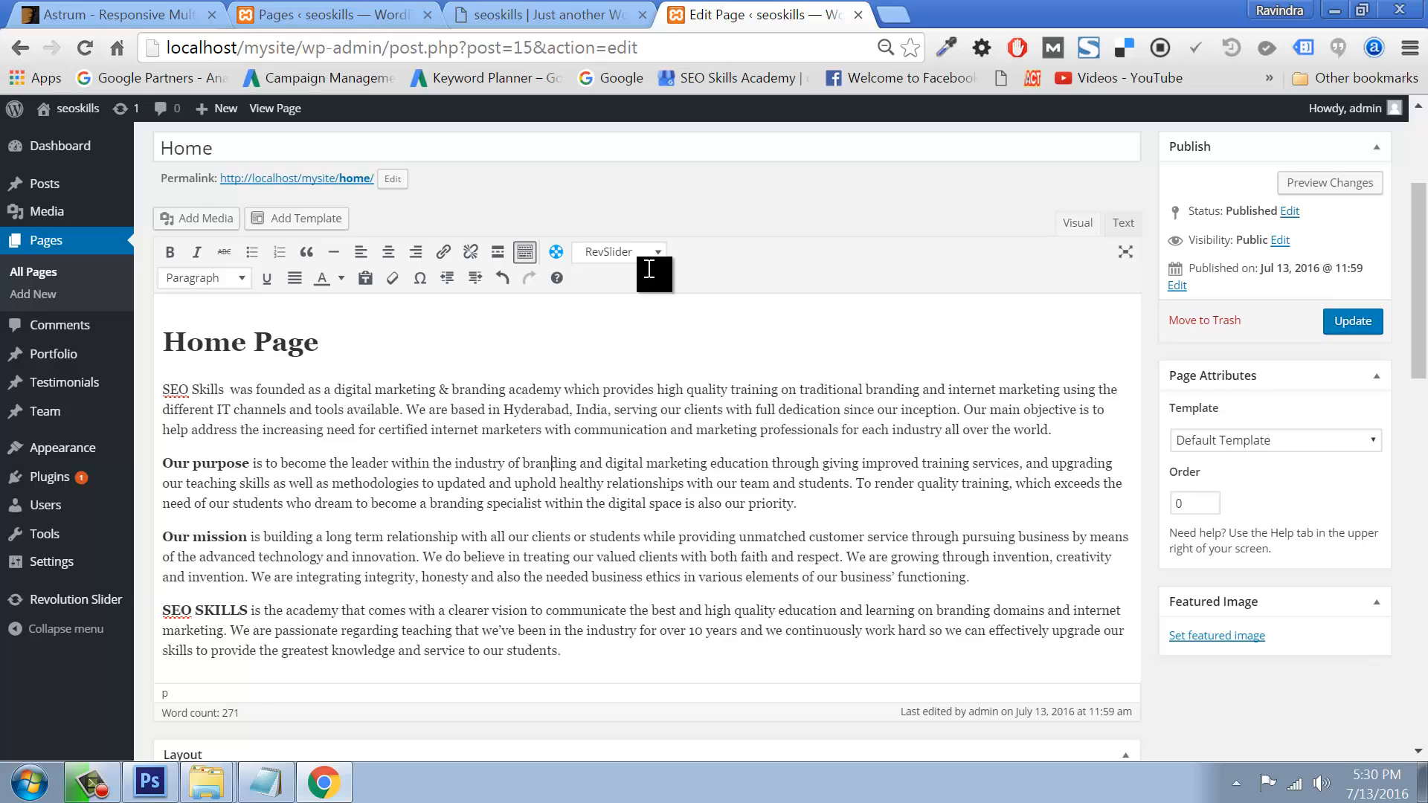
click(1348, 326)
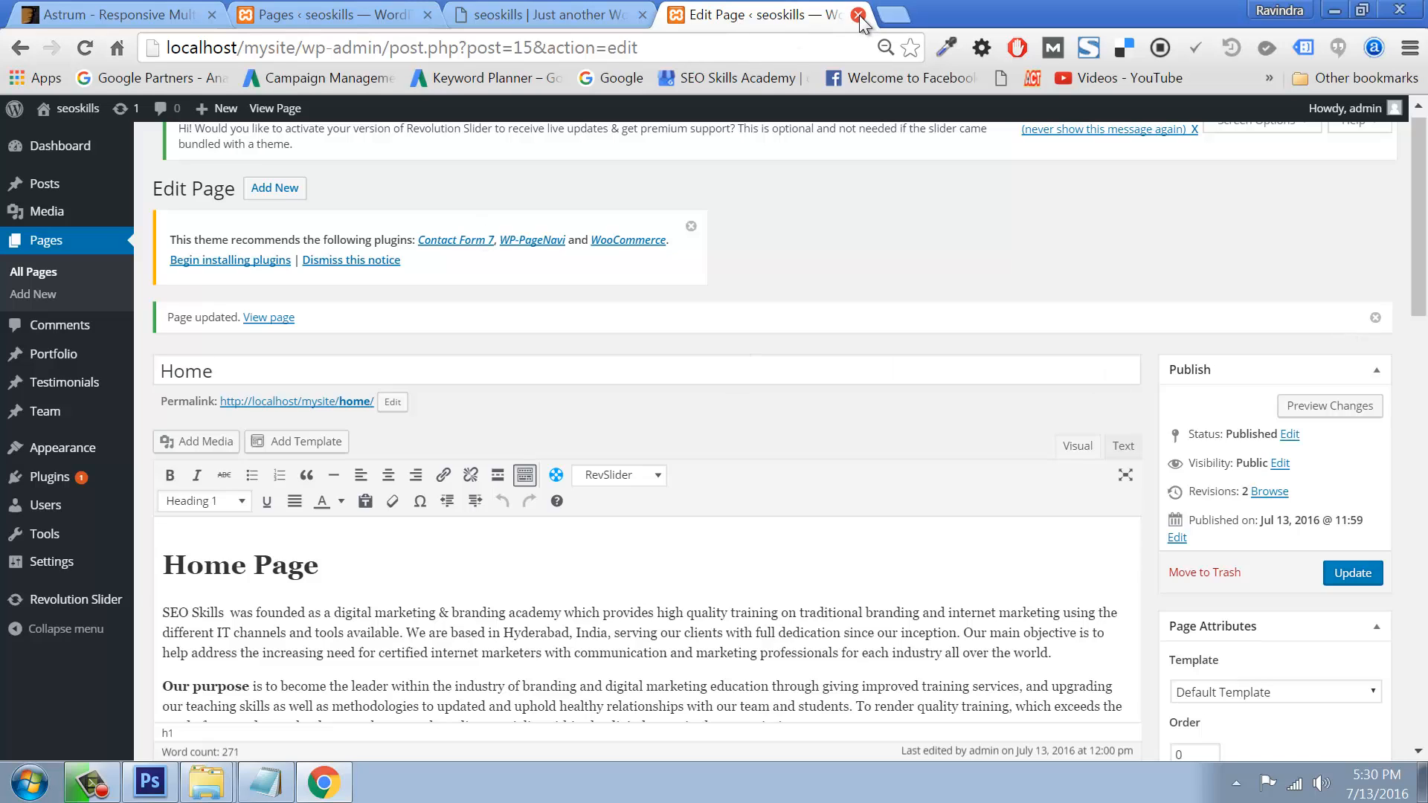
Step: Start a new page titled AboutUs in a new tab and paste the SEO Skills text into it
right_click(276, 188)
click(342, 200)
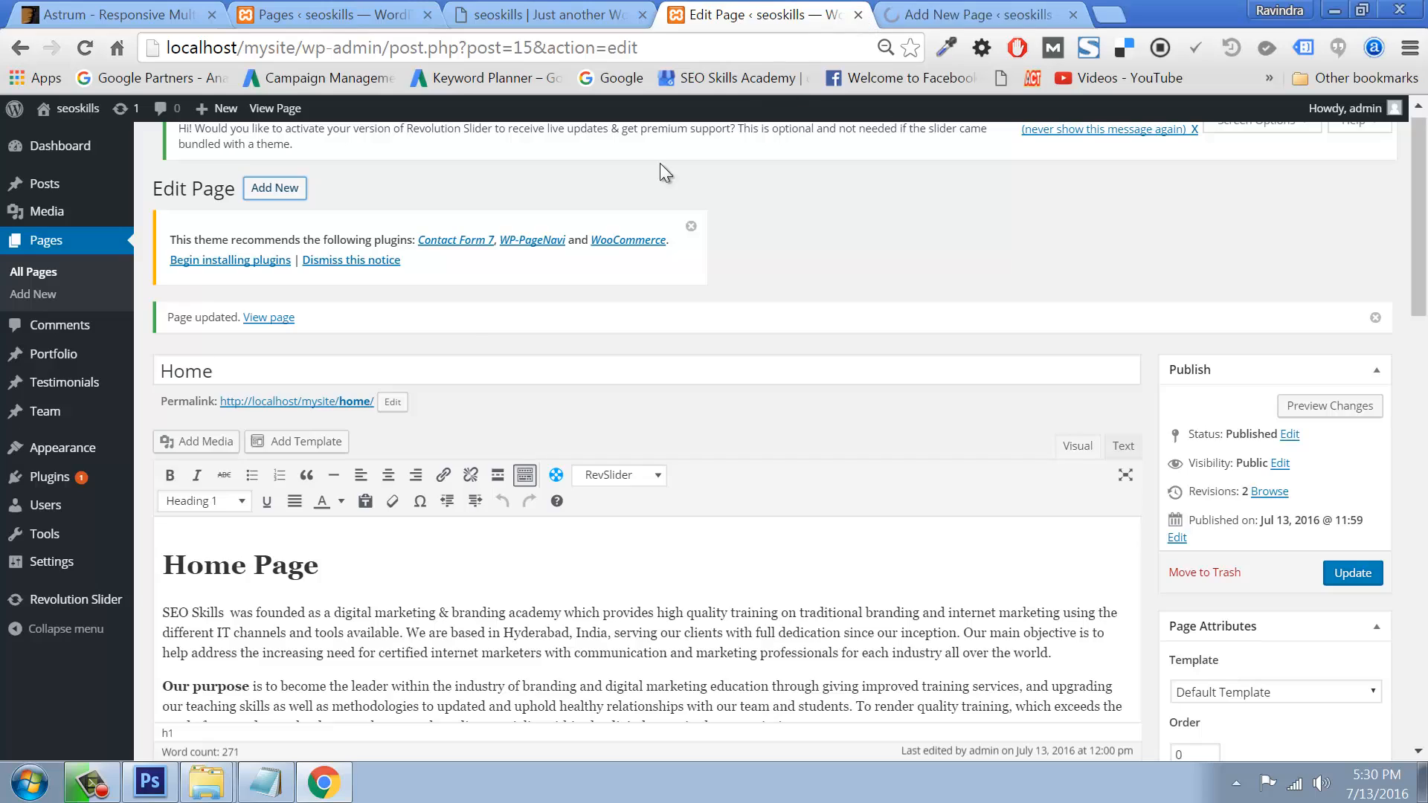
key(ctrl+w)
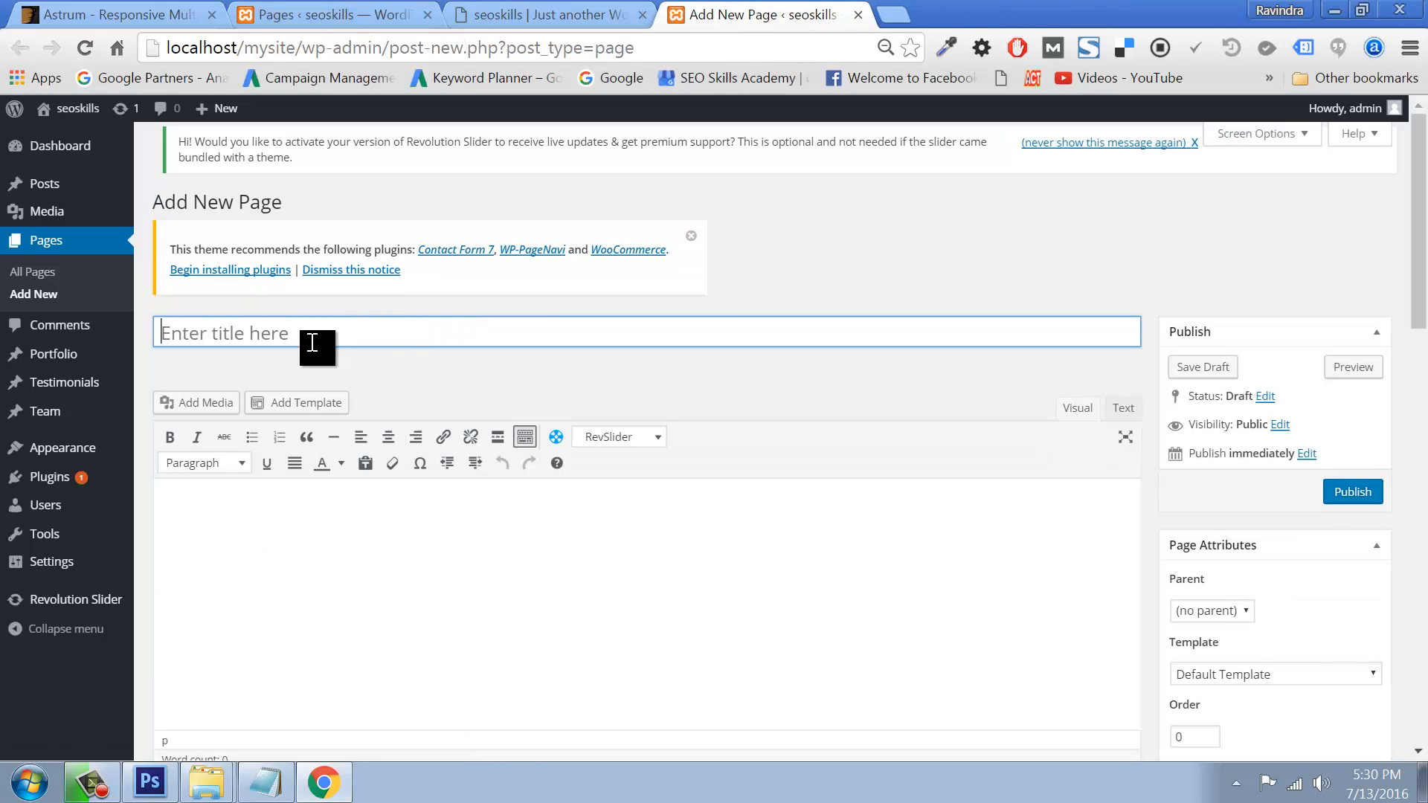
click(311, 343)
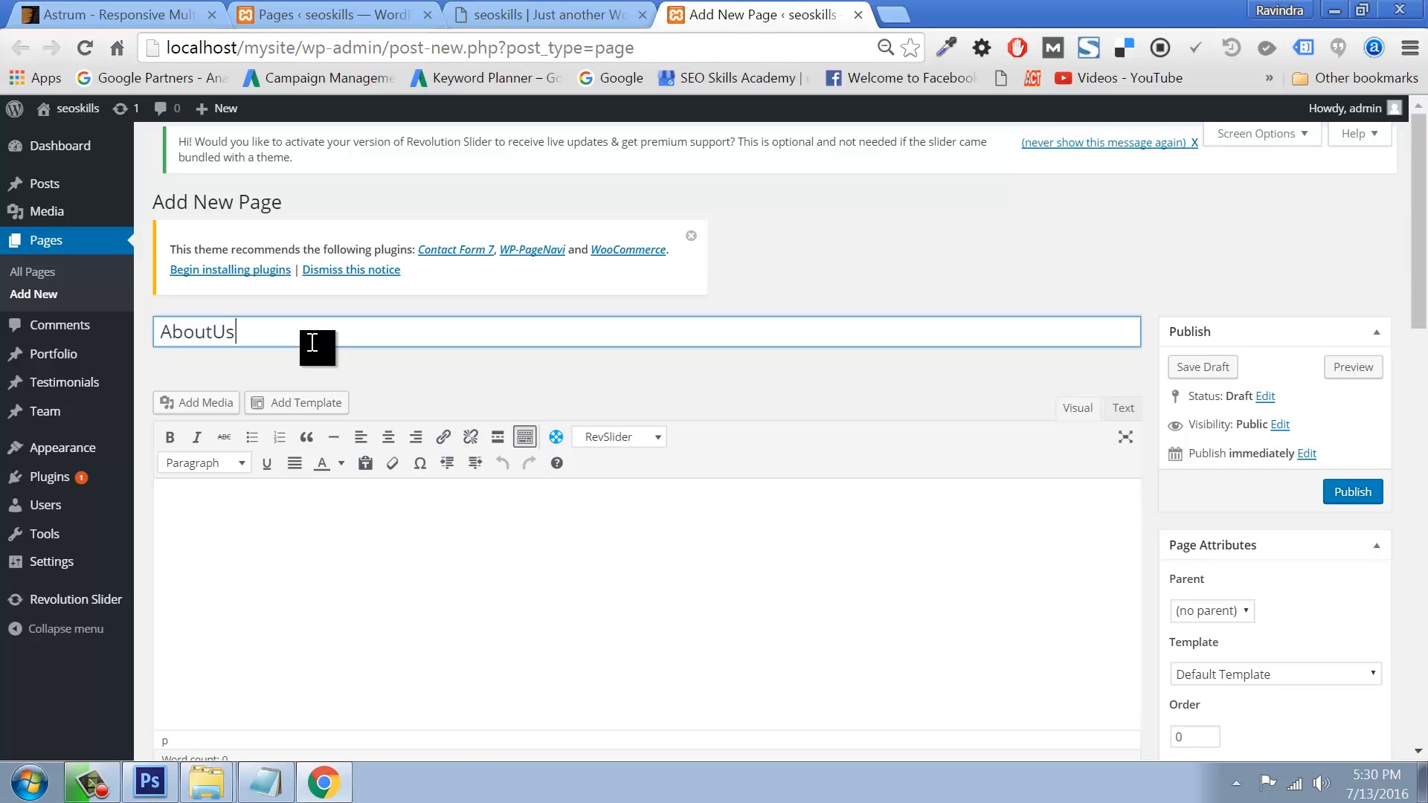
click(214, 516)
text(SEO Skills was founded as a digital marketing & branding academy which provides high quality training on traditional branding and internet marketing using the different IT channels and tools available. We are based in Hyderabad, India, serving our clients with full dedication since our inception. Our main objective is to help address the increasing need for certified internet marketers with communication and marketing professionals for each industry all over the world. Our purpose is to become the leader within the industry of branding and digital marketing education through giving improved training services, and upgrading our teaching skills as well as methodologies to updated and uphold healthy relationships with our team and students. To render quality training, which exceeds the need of our students who dream to become a branding specialist within the digital space is also our priority. Our mission is building a long term relationship with all our clients or students while providing unmatched customer service through pursuing business by means of the advanced technology and innovation. We do believe in treating our valued clients with both faith and respect. We are growing through invention, creativity and invention. We are integrating integrity, honesty and also the needed business ethics in various elements of our business' functioning. SEO SKILLS is the academy that comes with a clearer vision to communicate the best and high quality education and learning on branding domains and internet marketing. We are passionate regarding teaching that we've been in the industry for over 10 years and we continuously work hard so we can effectively upgrade our skills to provide the greatest knowledge and service to our students.)
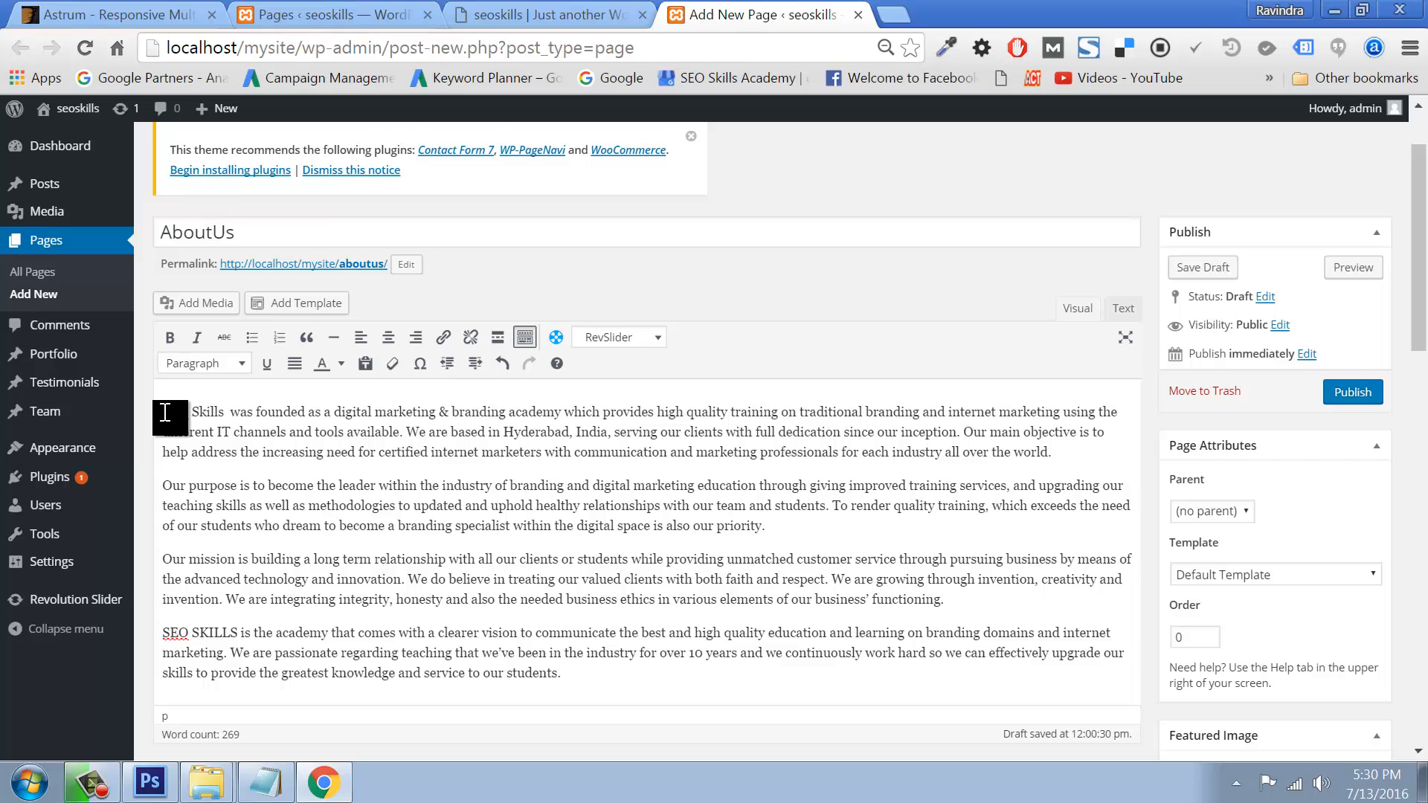
Step: Add an 'AboutUs' Heading 1 above the text, publish the page, and view All Pages
click(165, 413)
key(Return)
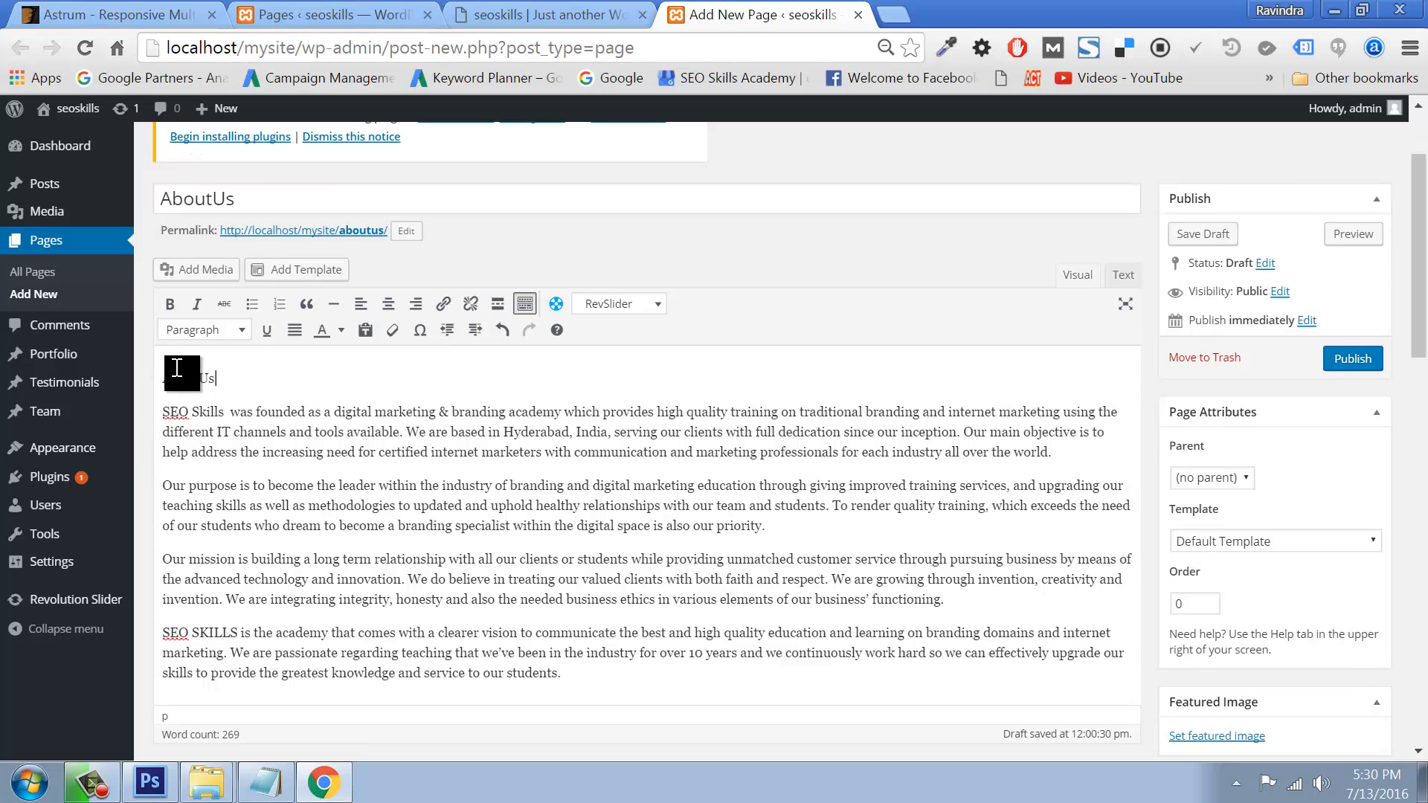
text(AboutUs)
drag(198, 377, 56, 386)
click(211, 329)
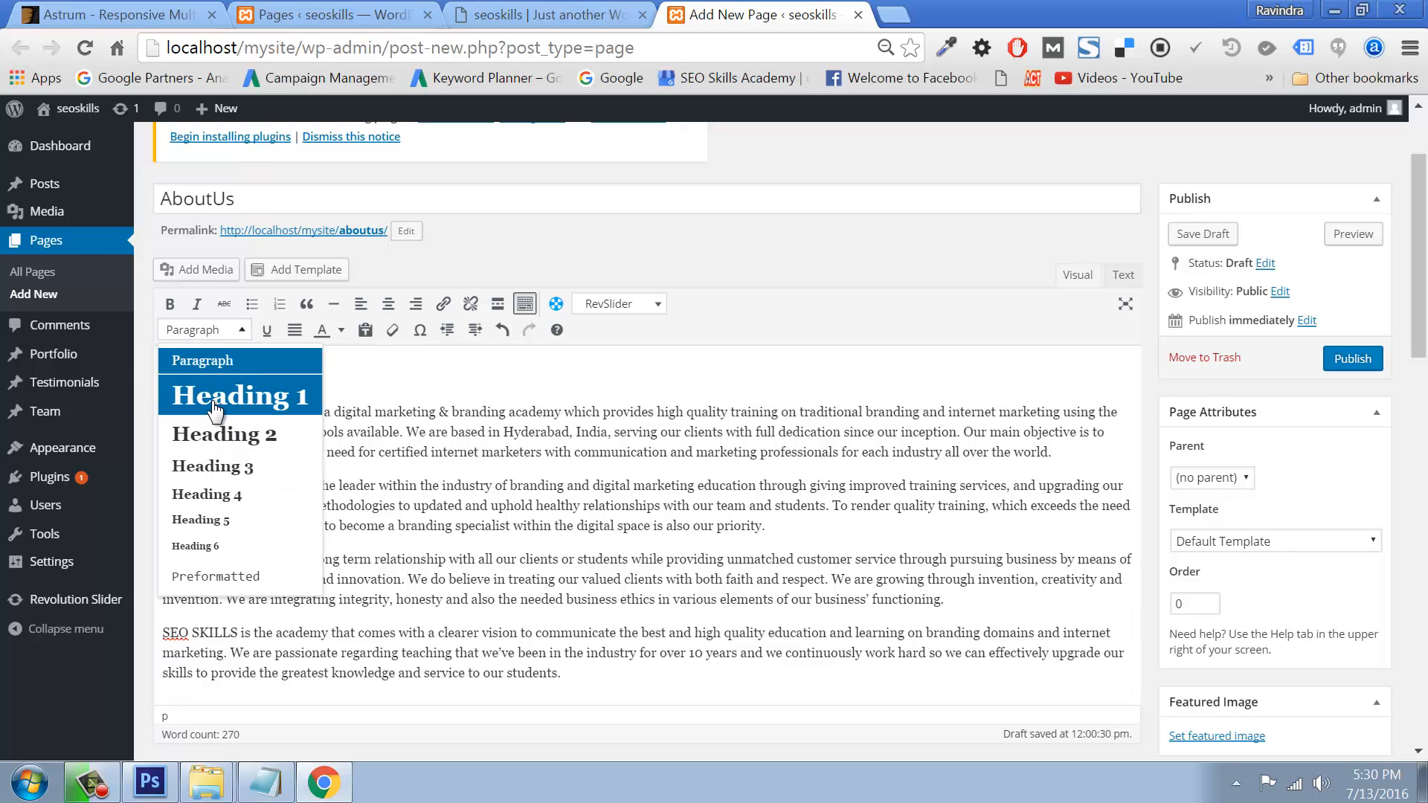
click(214, 407)
click(1348, 331)
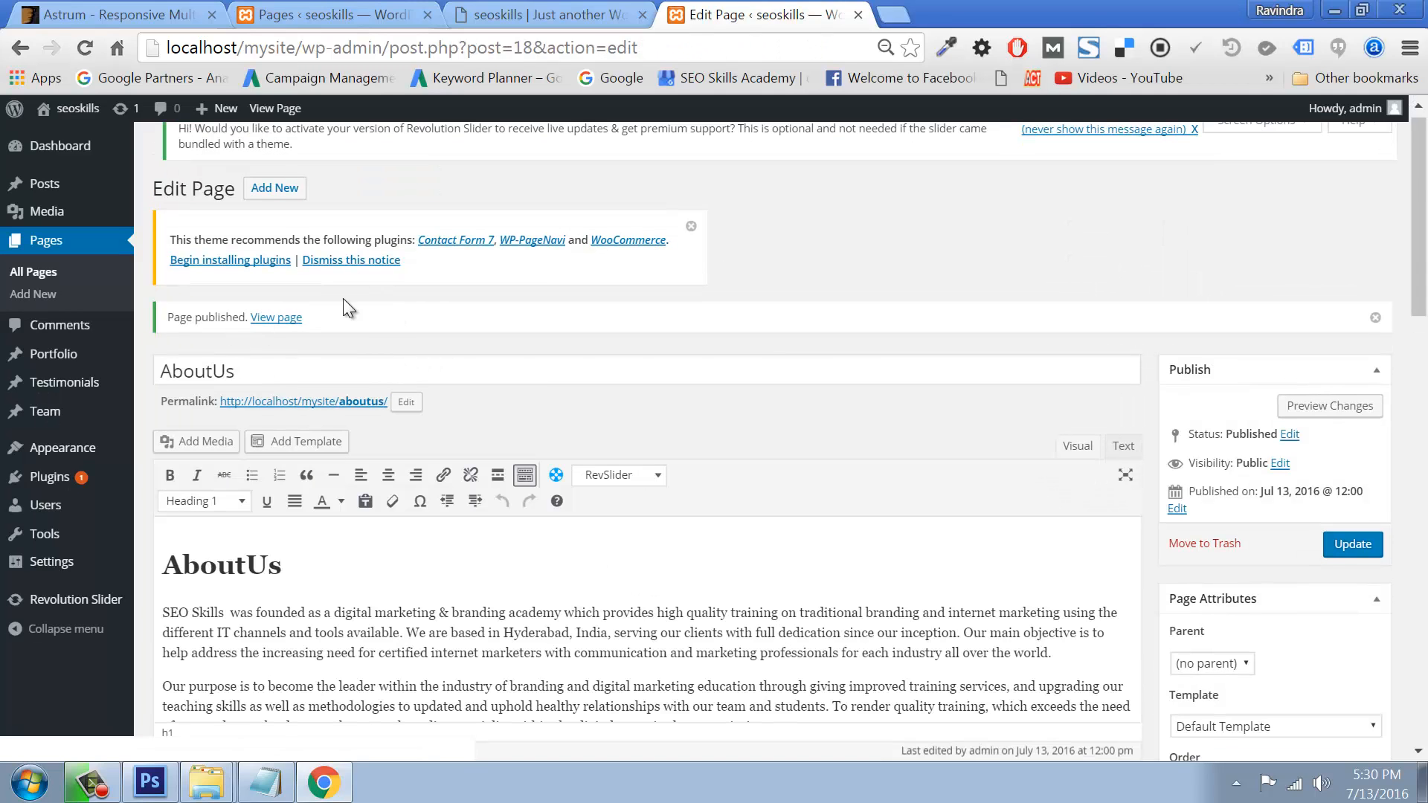
click(46, 241)
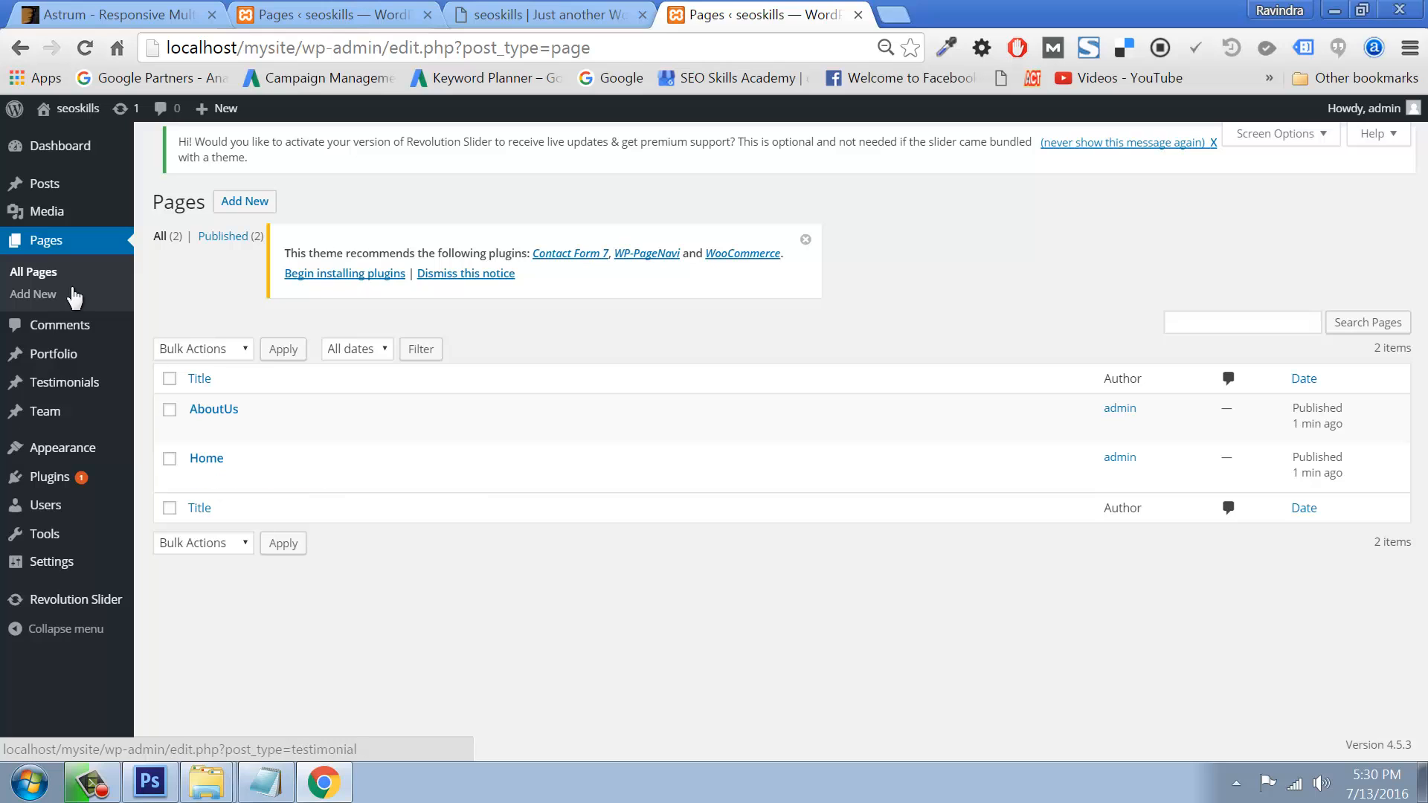
Step: Publish a blank page titled Courses
right_click(258, 199)
click(320, 216)
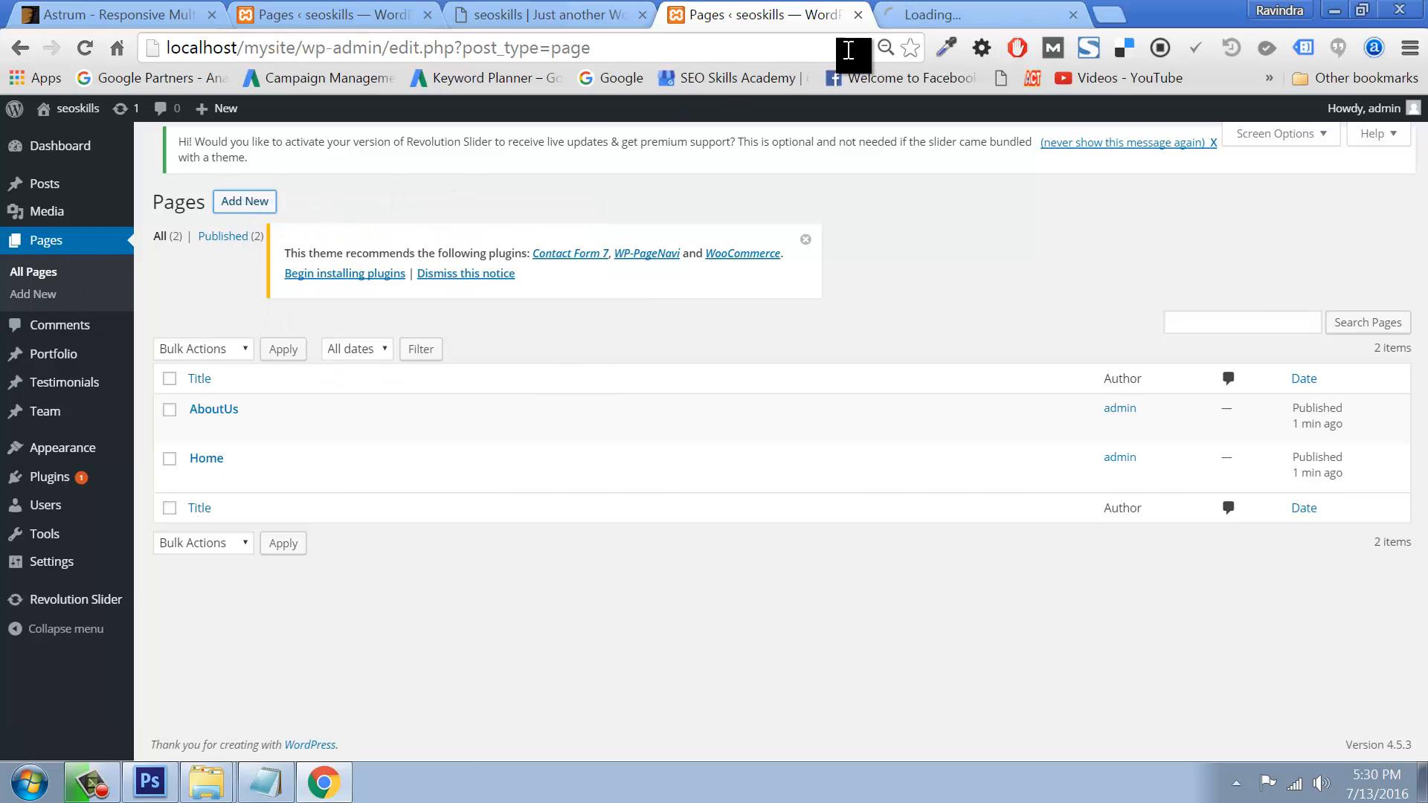
click(916, 21)
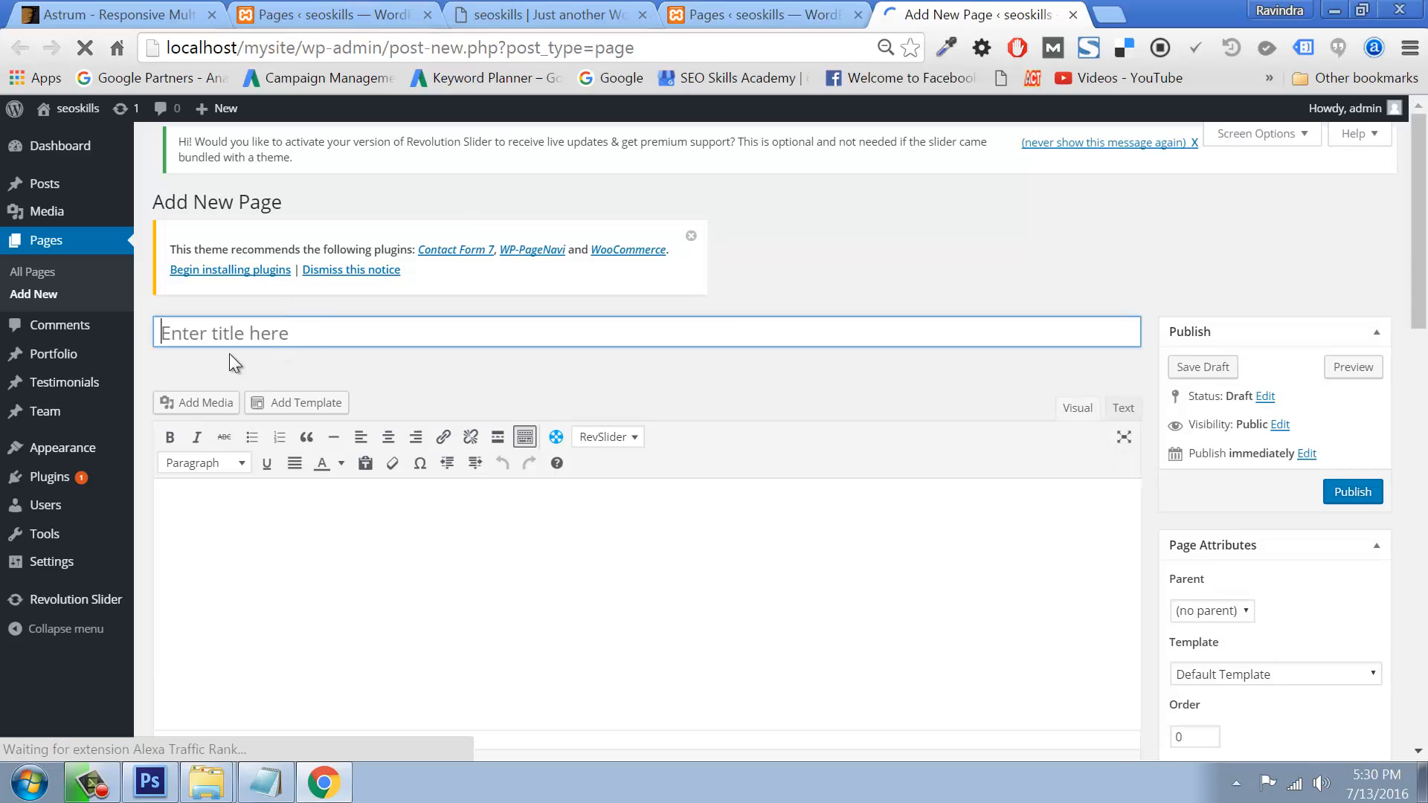
click(250, 339)
text(Courses)
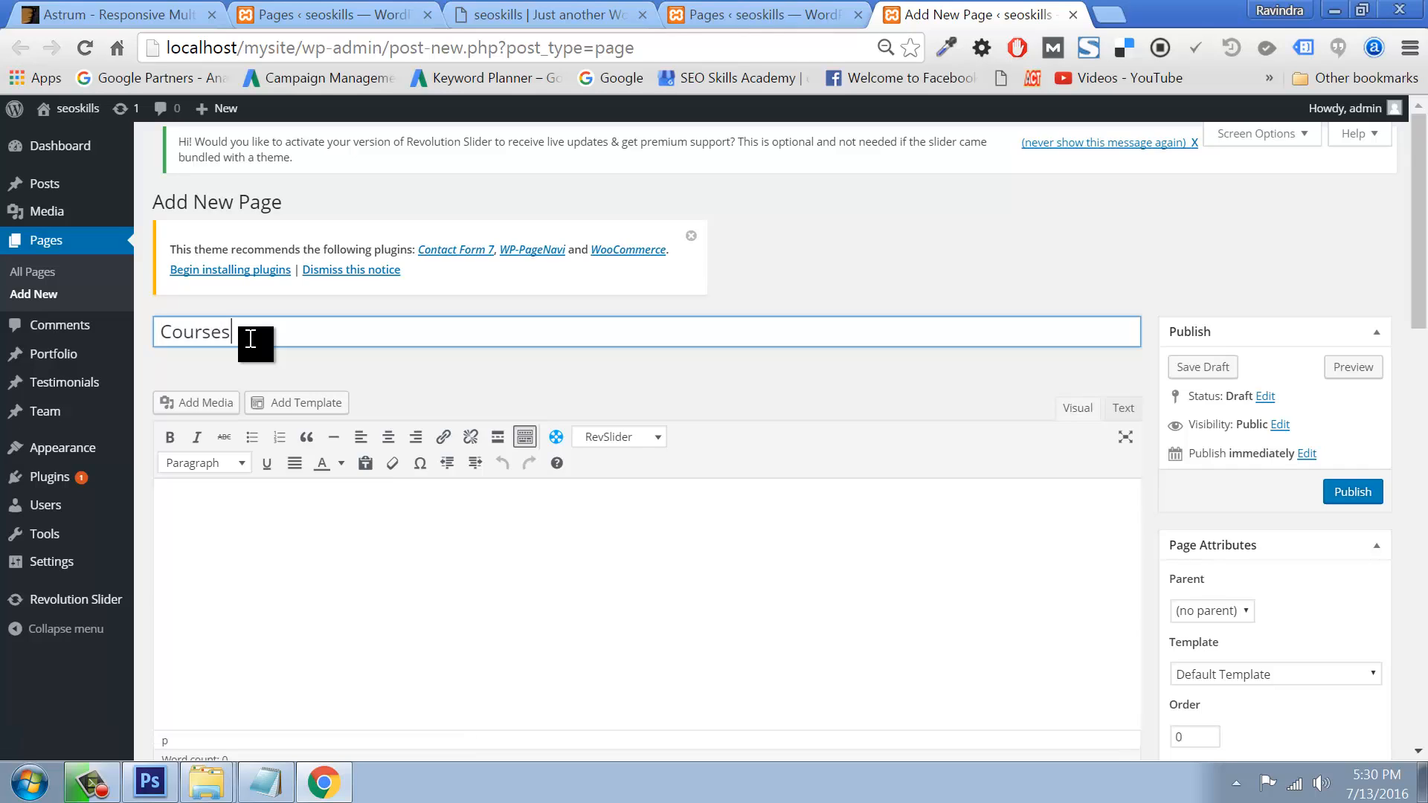
click(1354, 492)
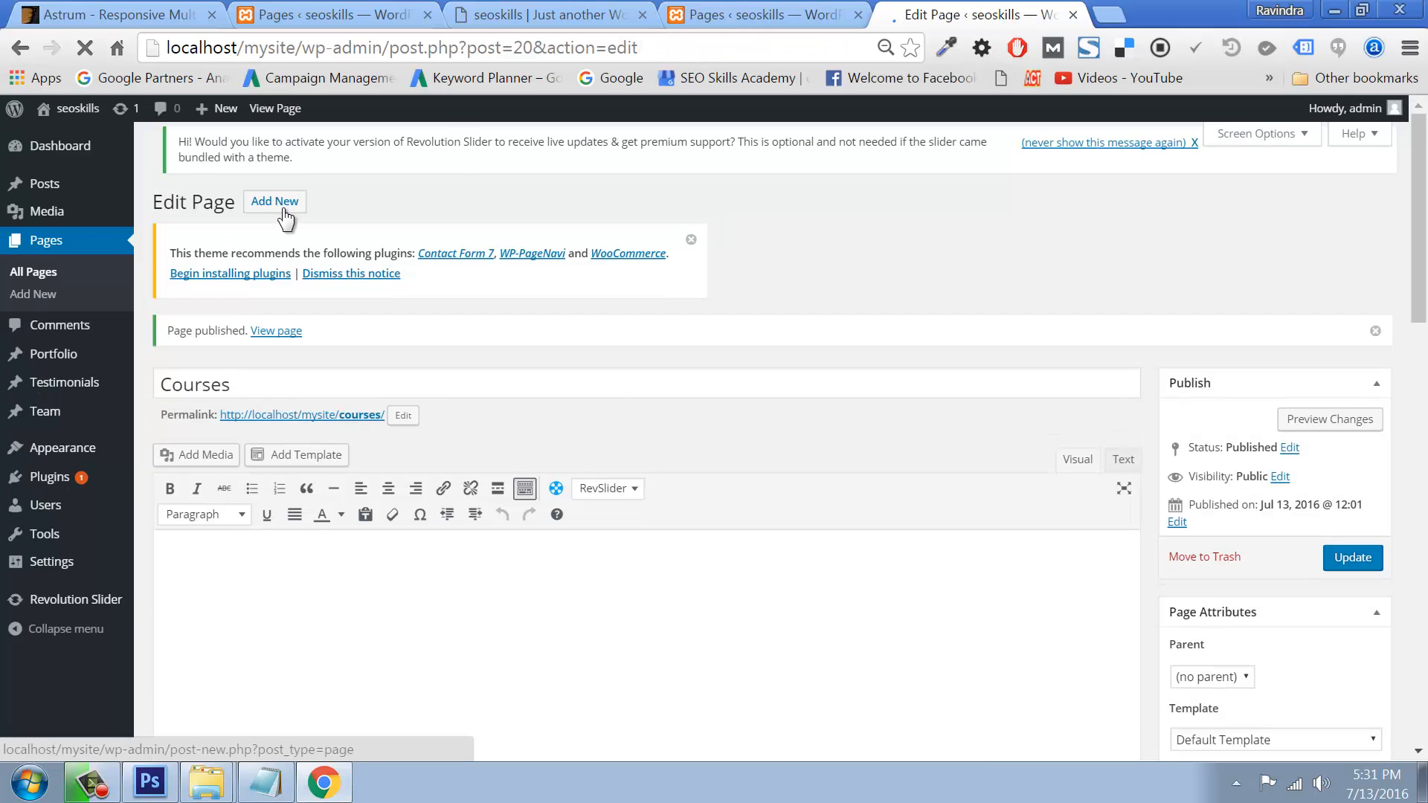
Step: Publish a Web Design page with 'Web Design' as its Heading 1 body text
right_click(301, 207)
click(308, 217)
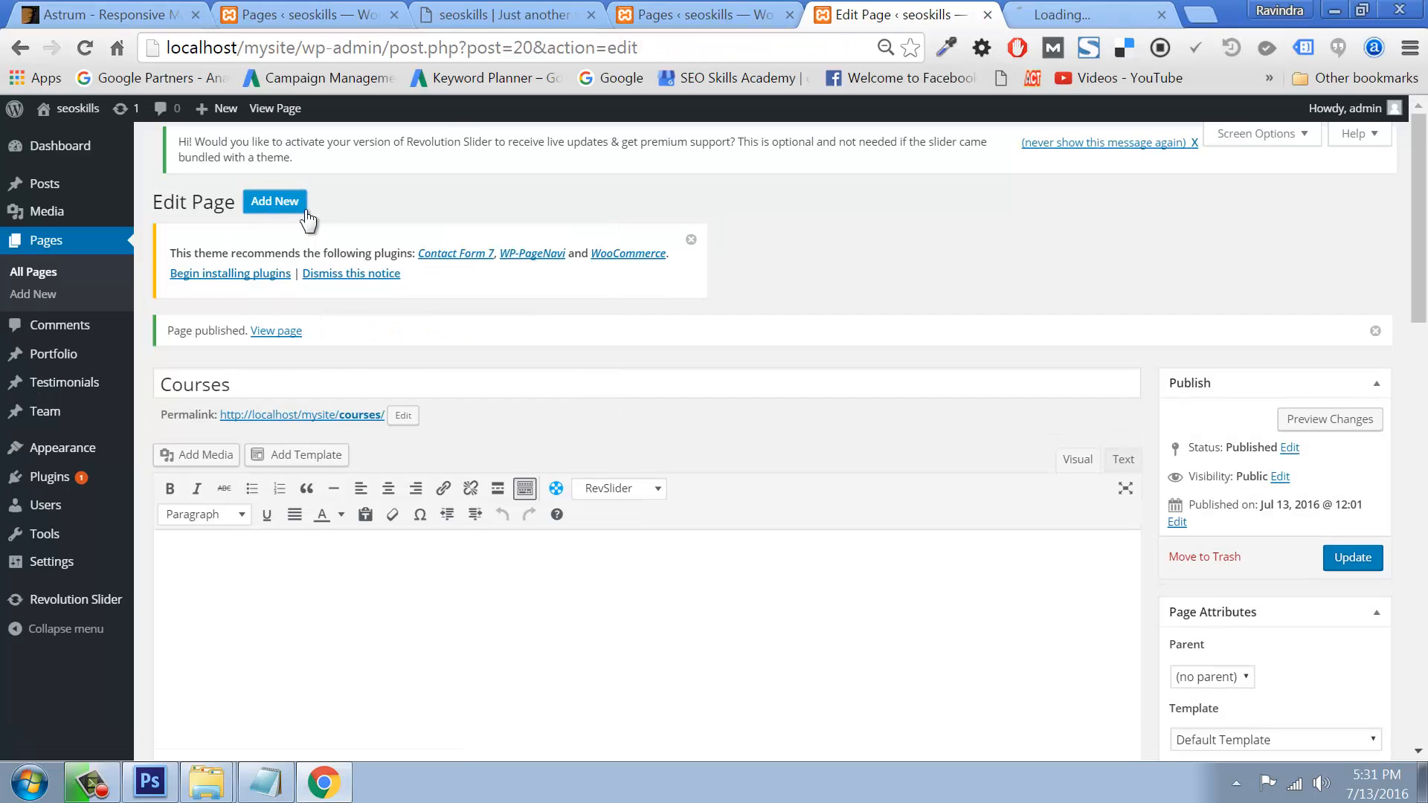
click(1083, 14)
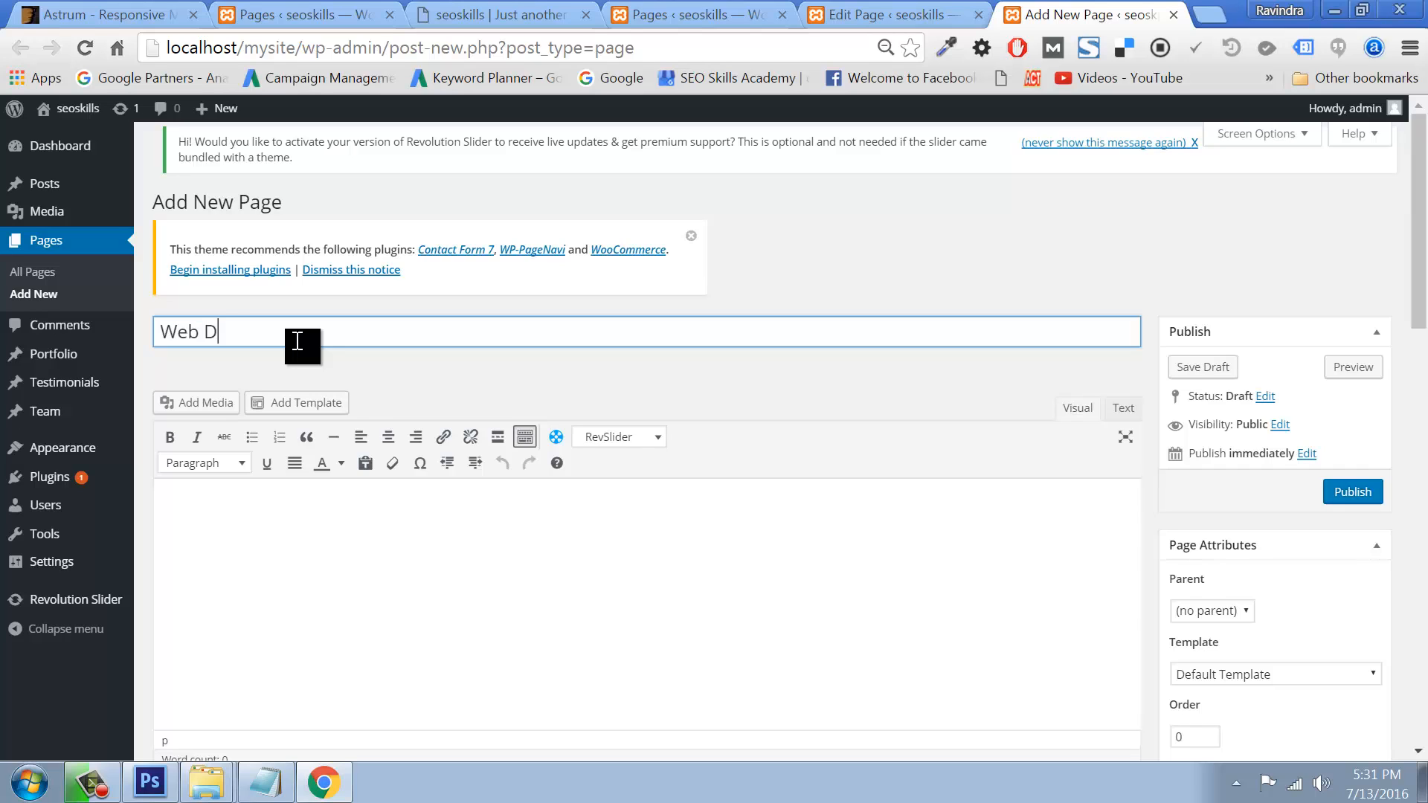
drag(309, 346, 97, 356)
key(ctrl+c)
click(205, 493)
key(ctrl+v)
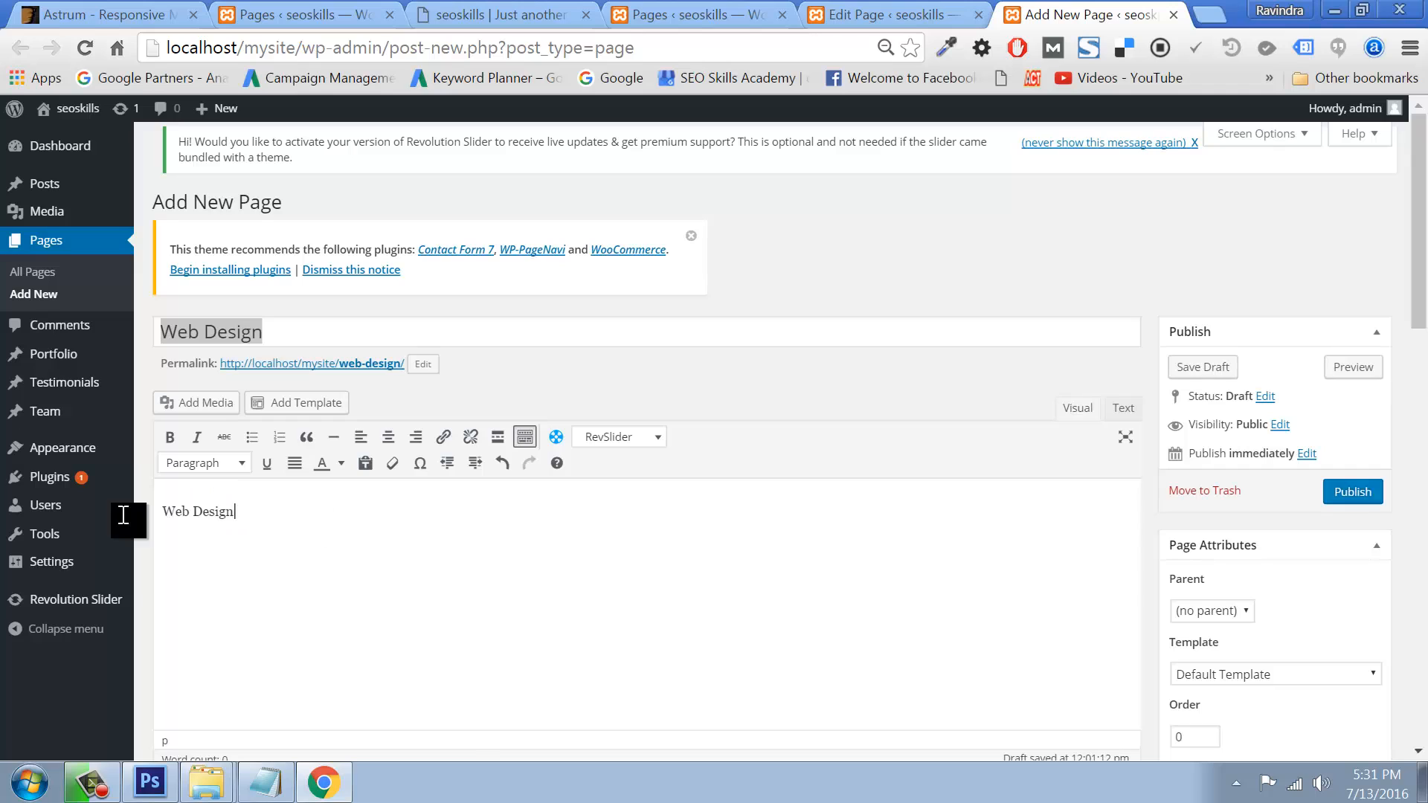
key(ctrl+a)
click(195, 464)
click(191, 531)
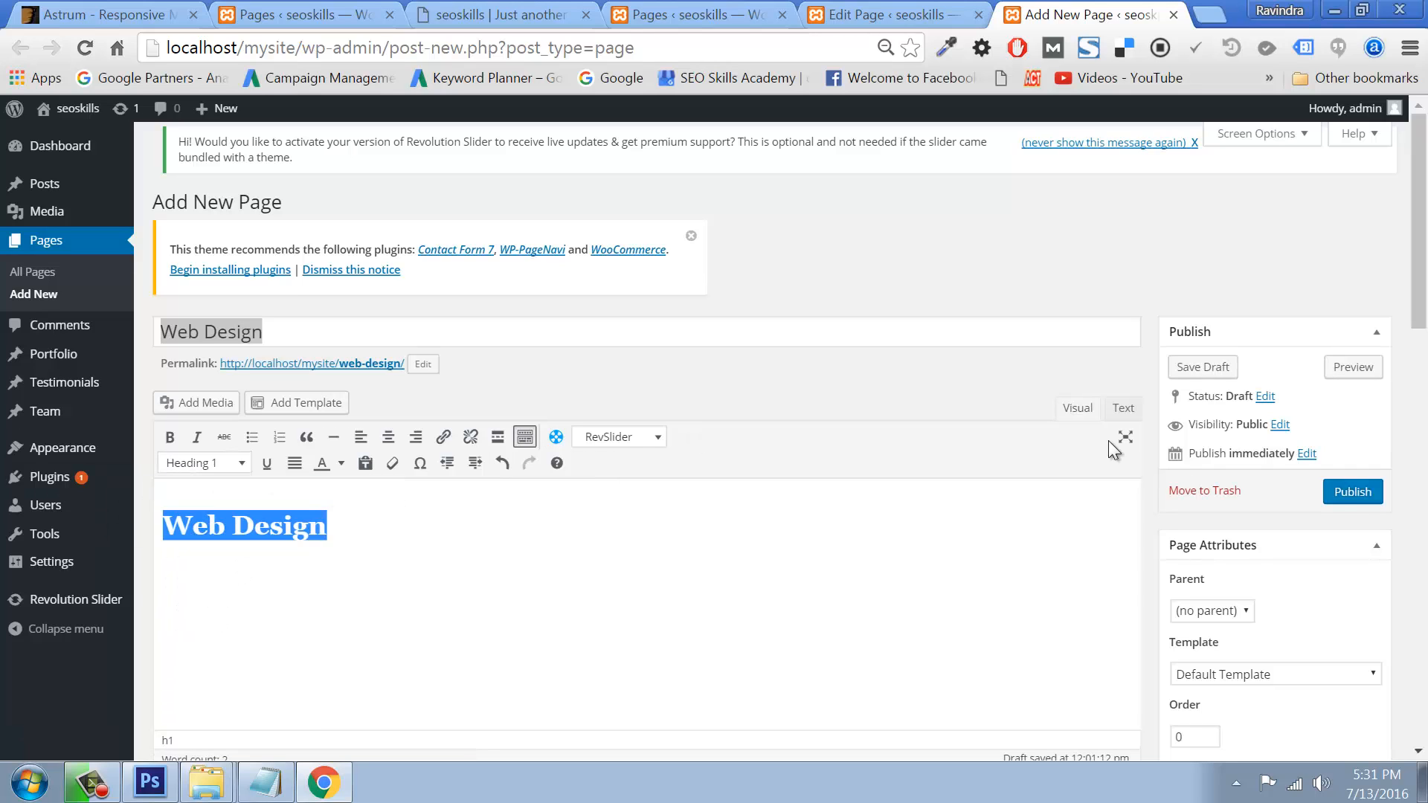
click(1345, 493)
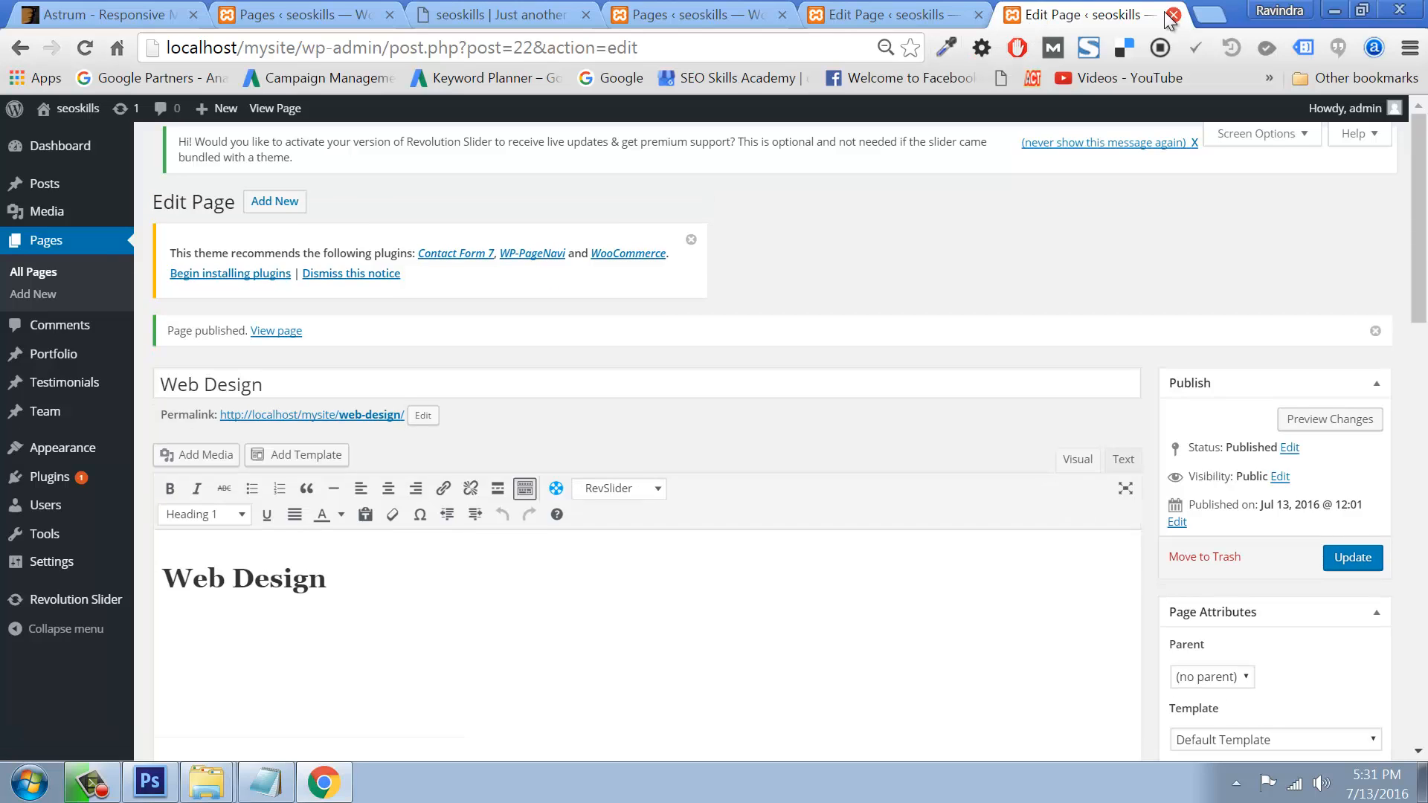
Step: Close the Web Design tab and open a fresh Add New Page form
click(1176, 15)
right_click(283, 202)
click(350, 217)
click(1078, 14)
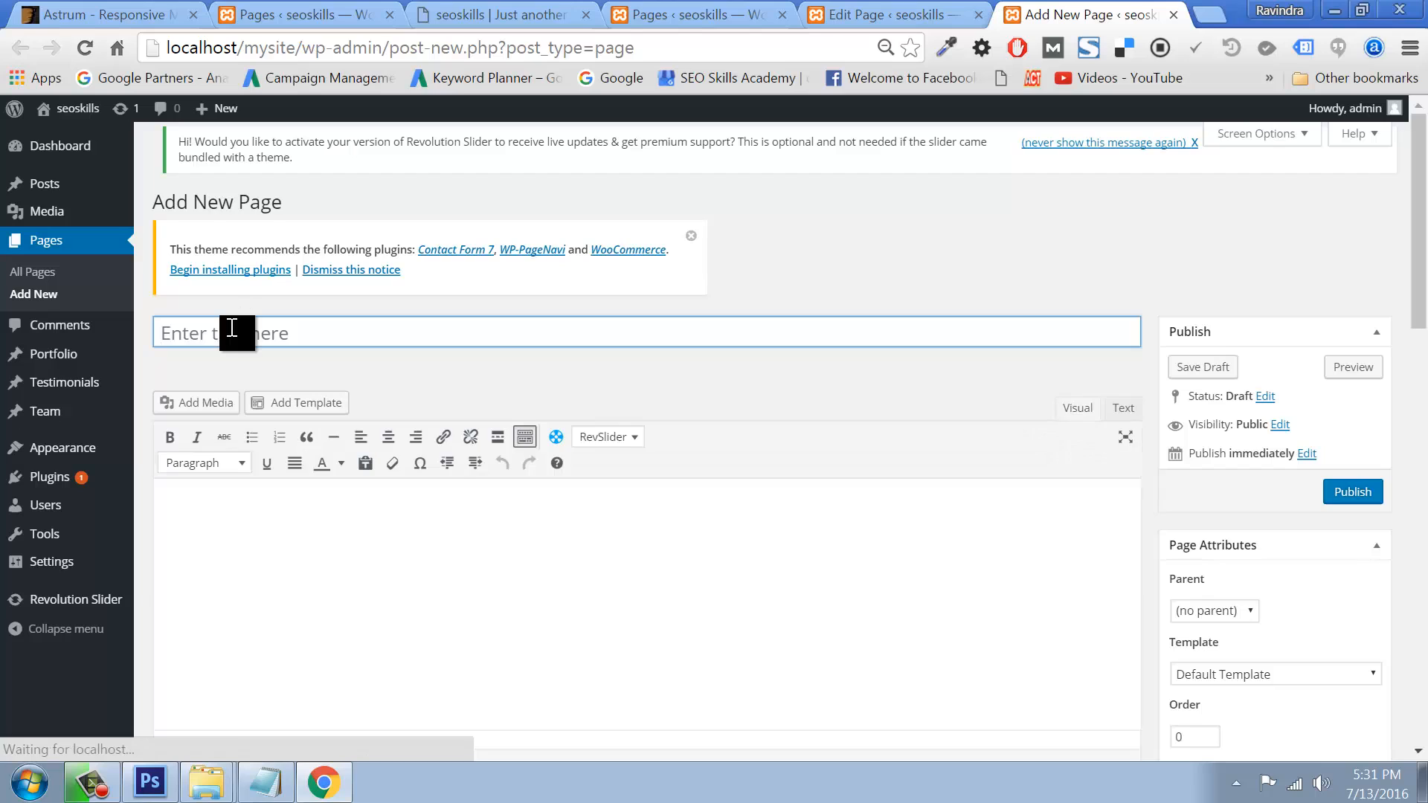
Step: Paste 'Graphic Design' into the page body as Heading 1, then close the draft without saving
click(232, 328)
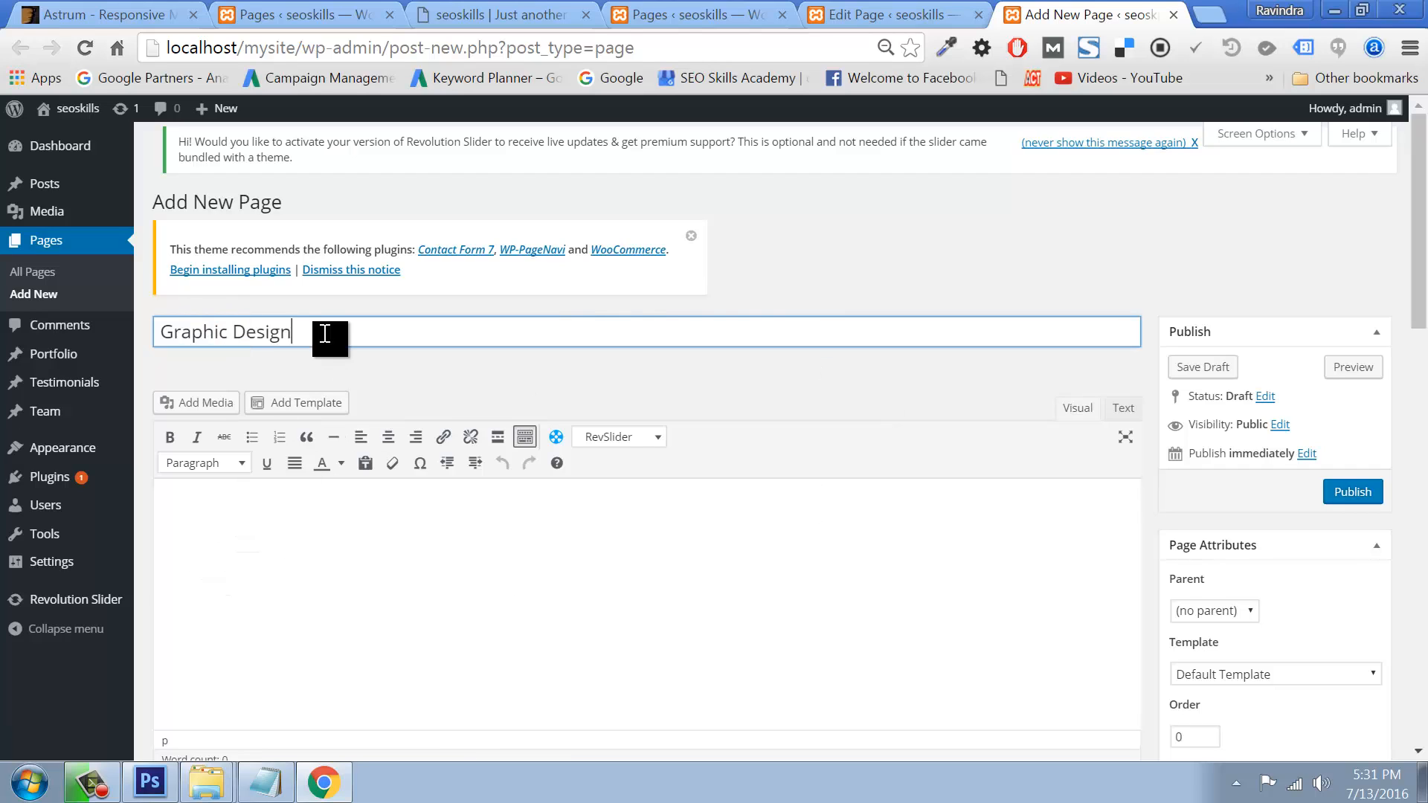
drag(325, 331, 149, 359)
key(ctrl+c)
click(231, 502)
key(ctrl+v)
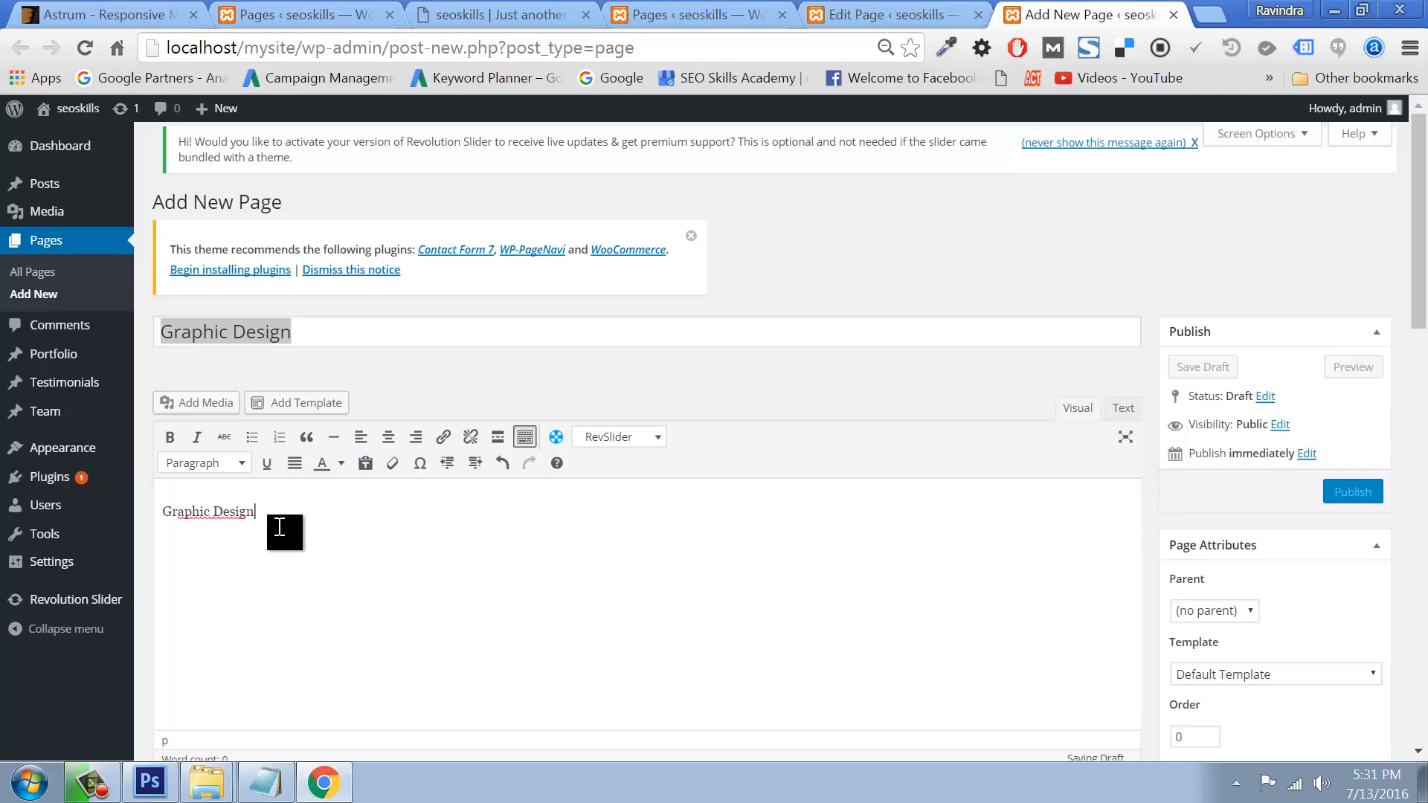
key(ctrl+a)
click(199, 462)
click(201, 529)
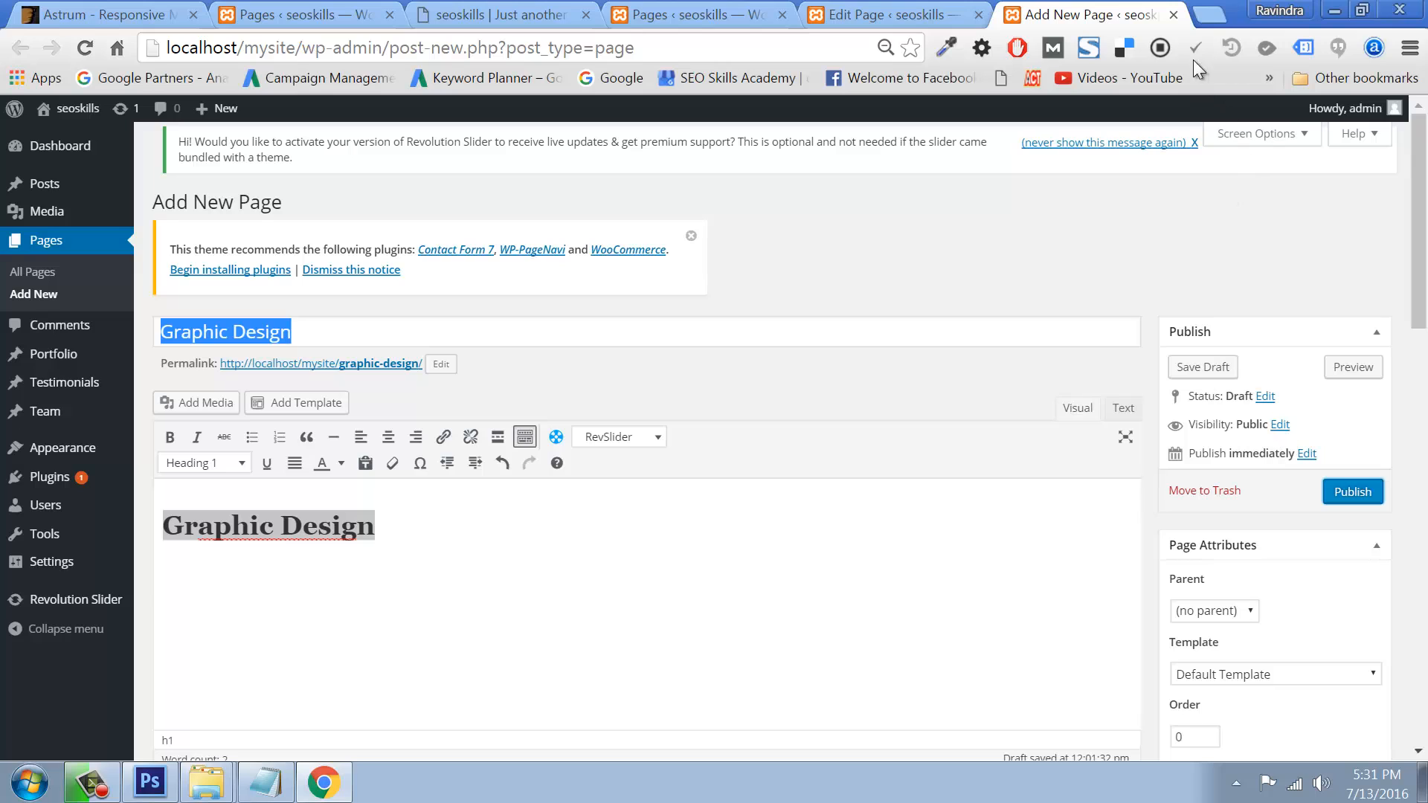
click(1174, 15)
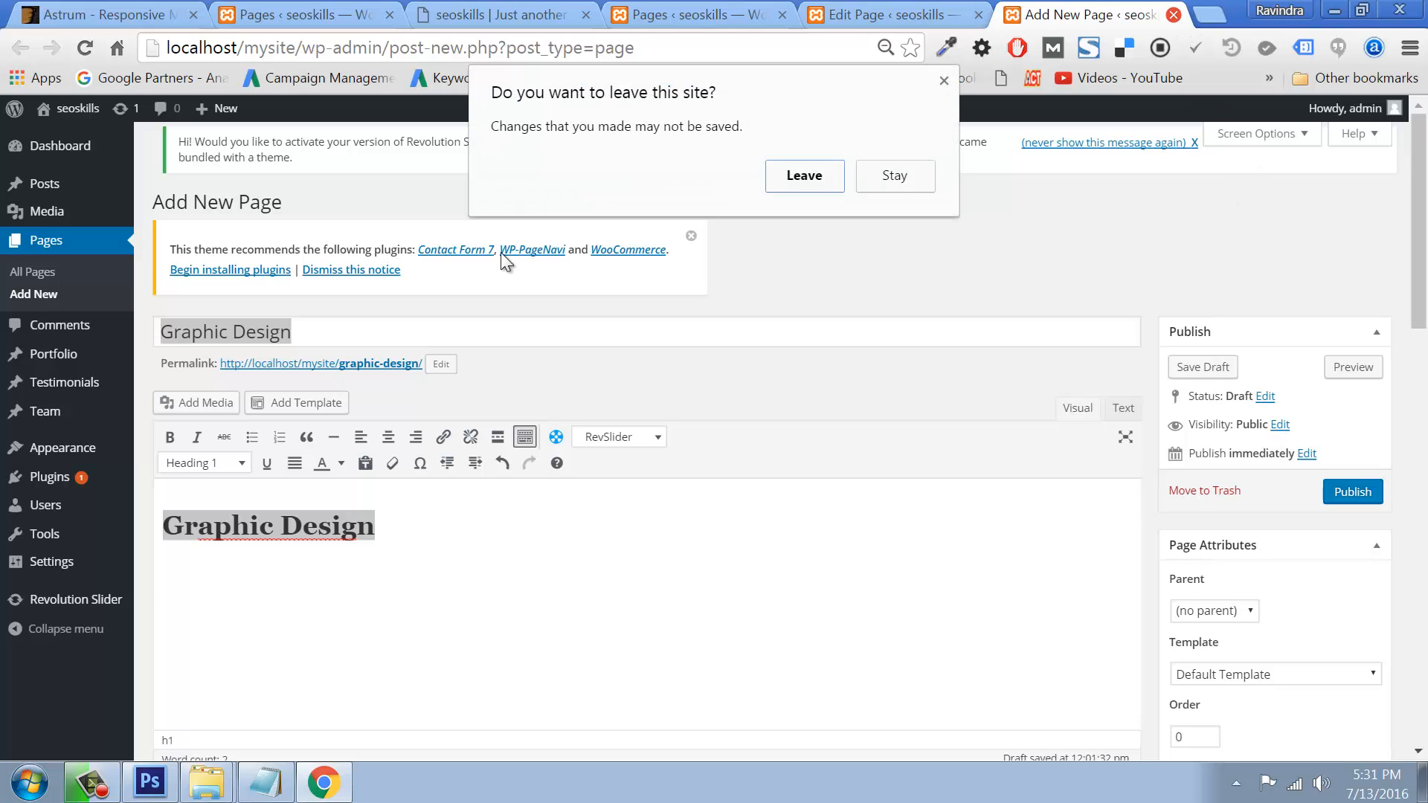
click(805, 177)
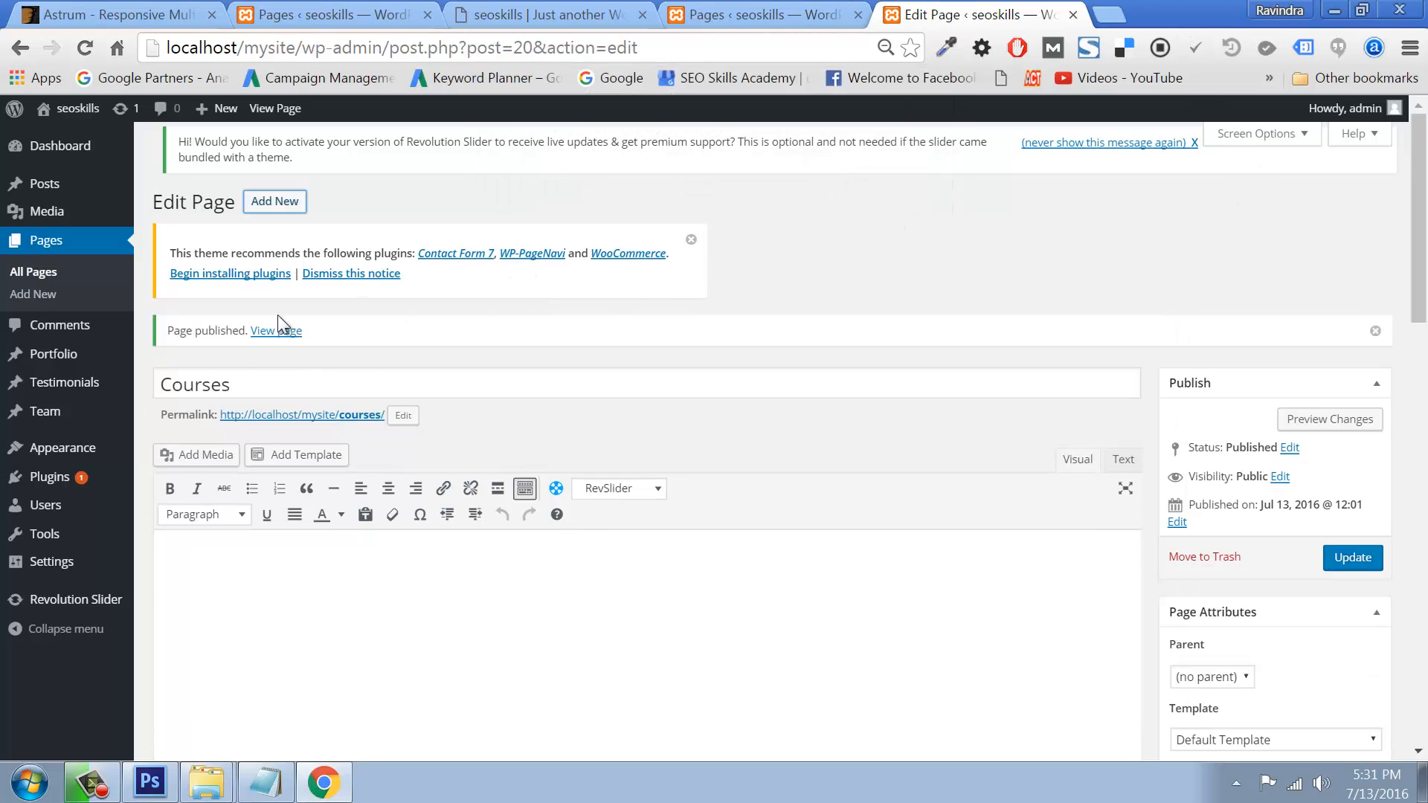
Step: In a new page tab, add 'Digital Marketing' as a Heading 1 body heading and publish it
right_click(262, 214)
click(316, 216)
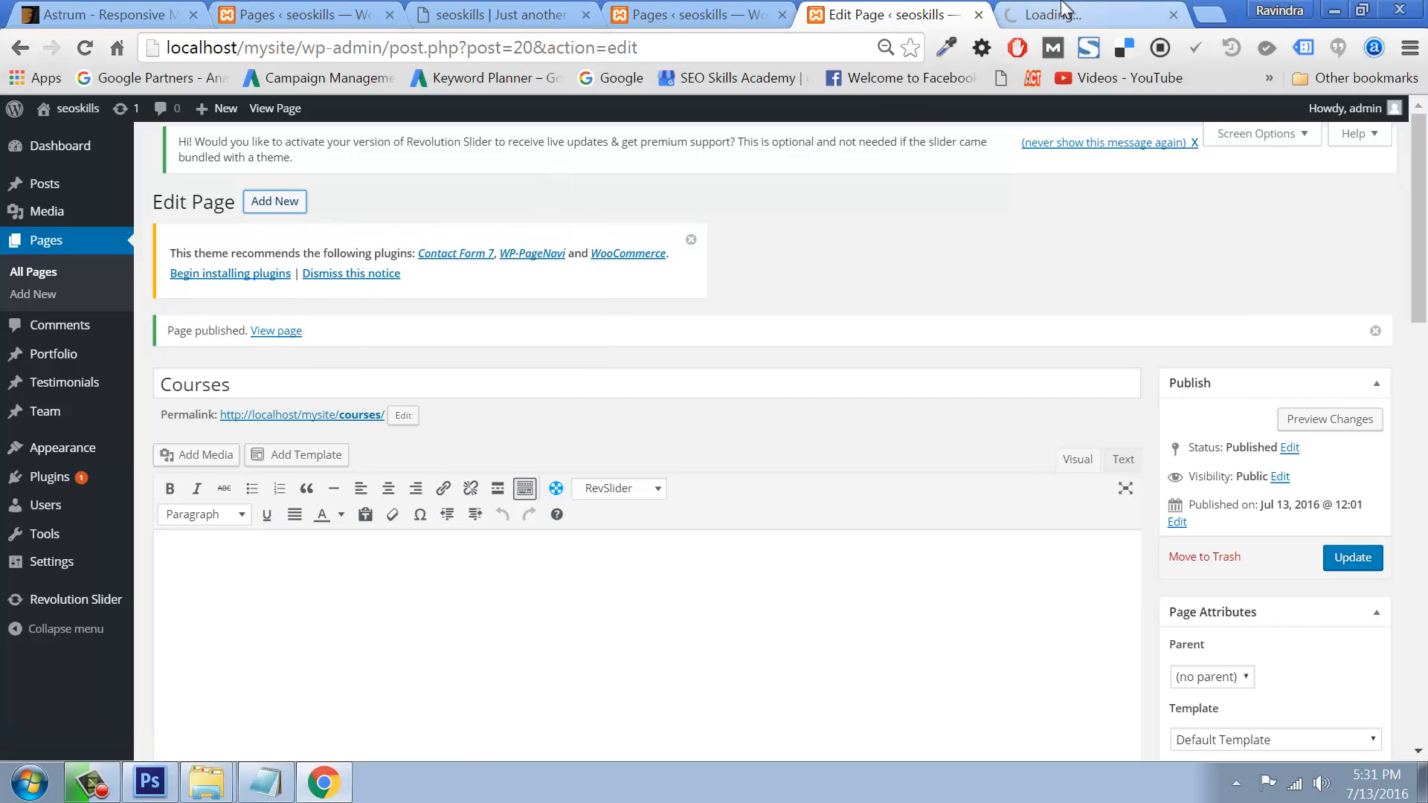
click(1093, 14)
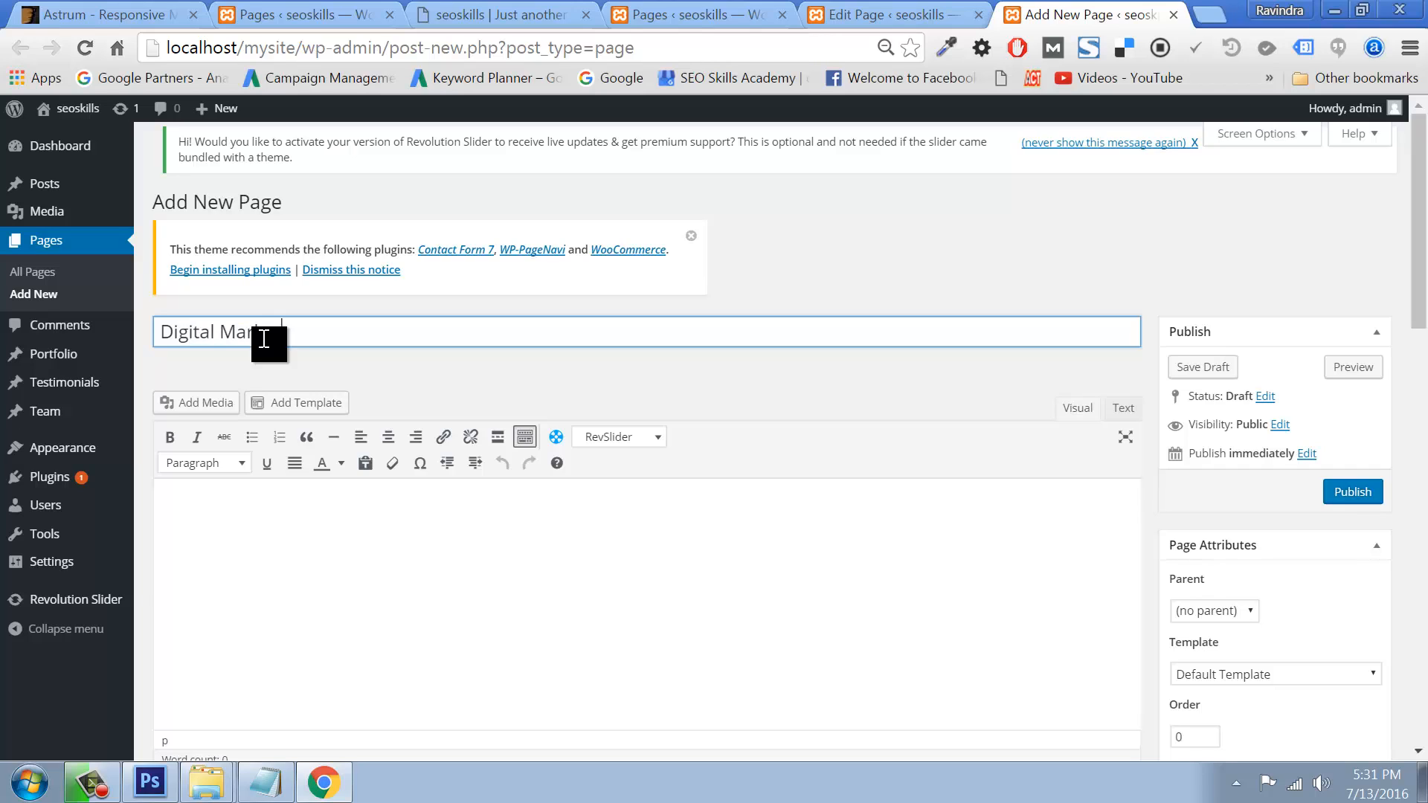
drag(316, 339, 70, 337)
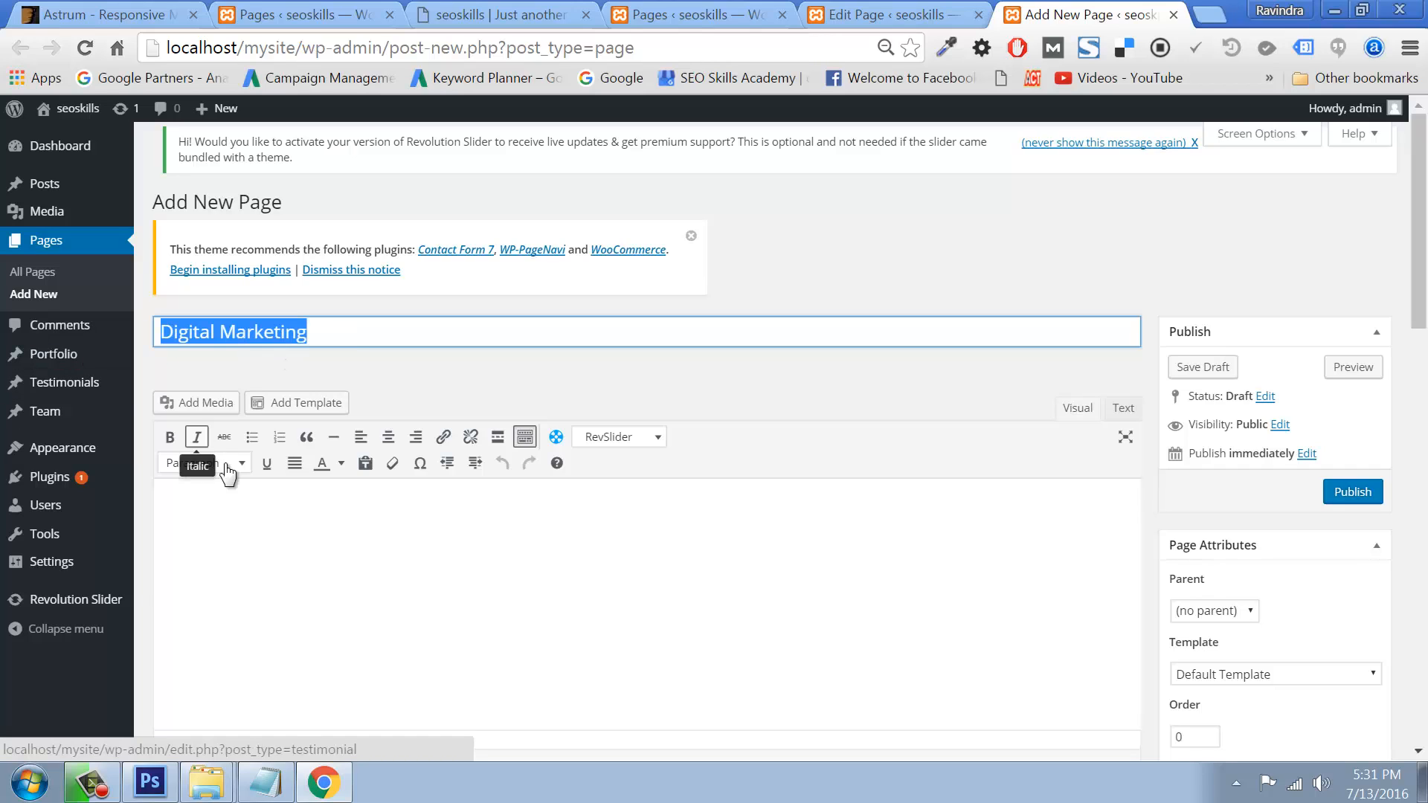
click(218, 506)
key(ctrl+v)
drag(565, 541, 194, 518)
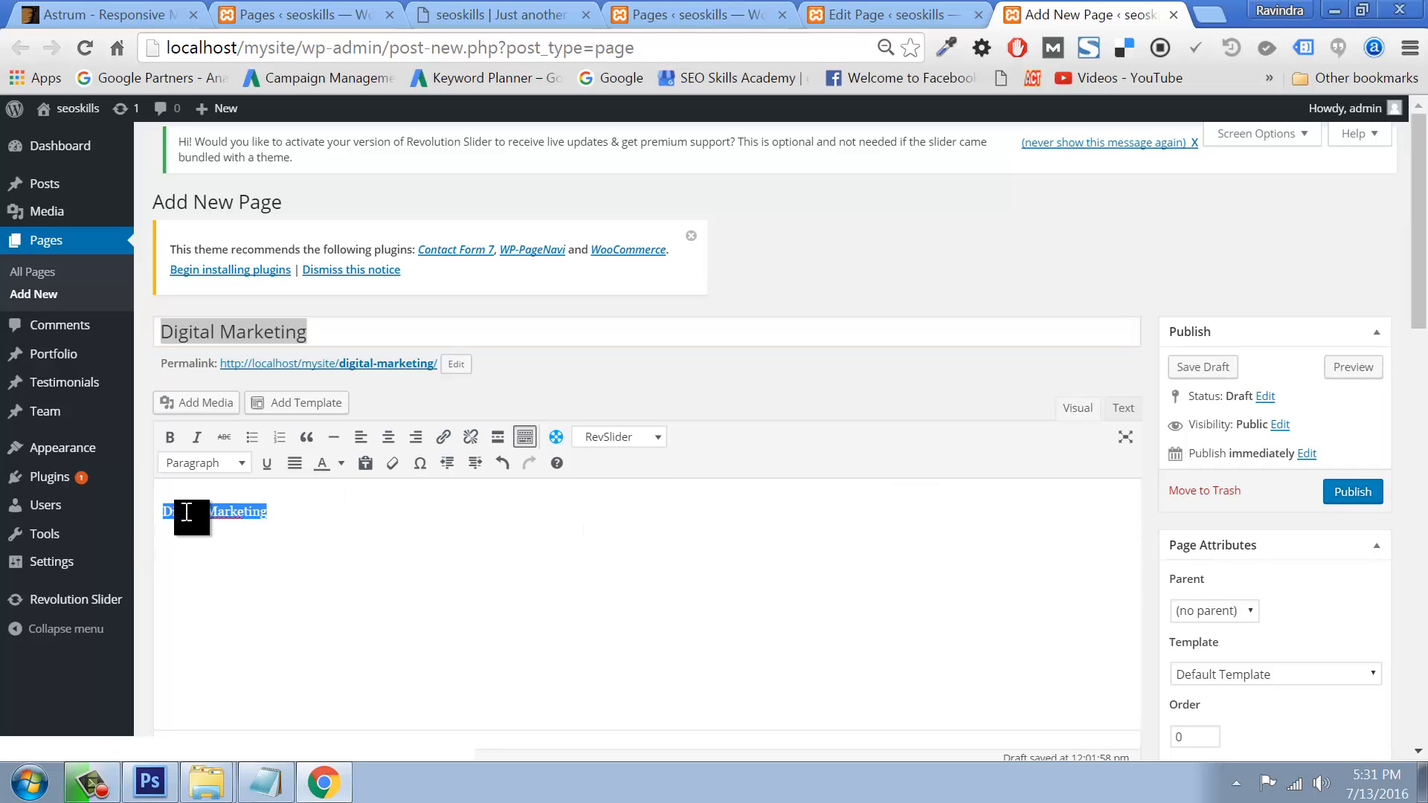
click(201, 463)
click(196, 532)
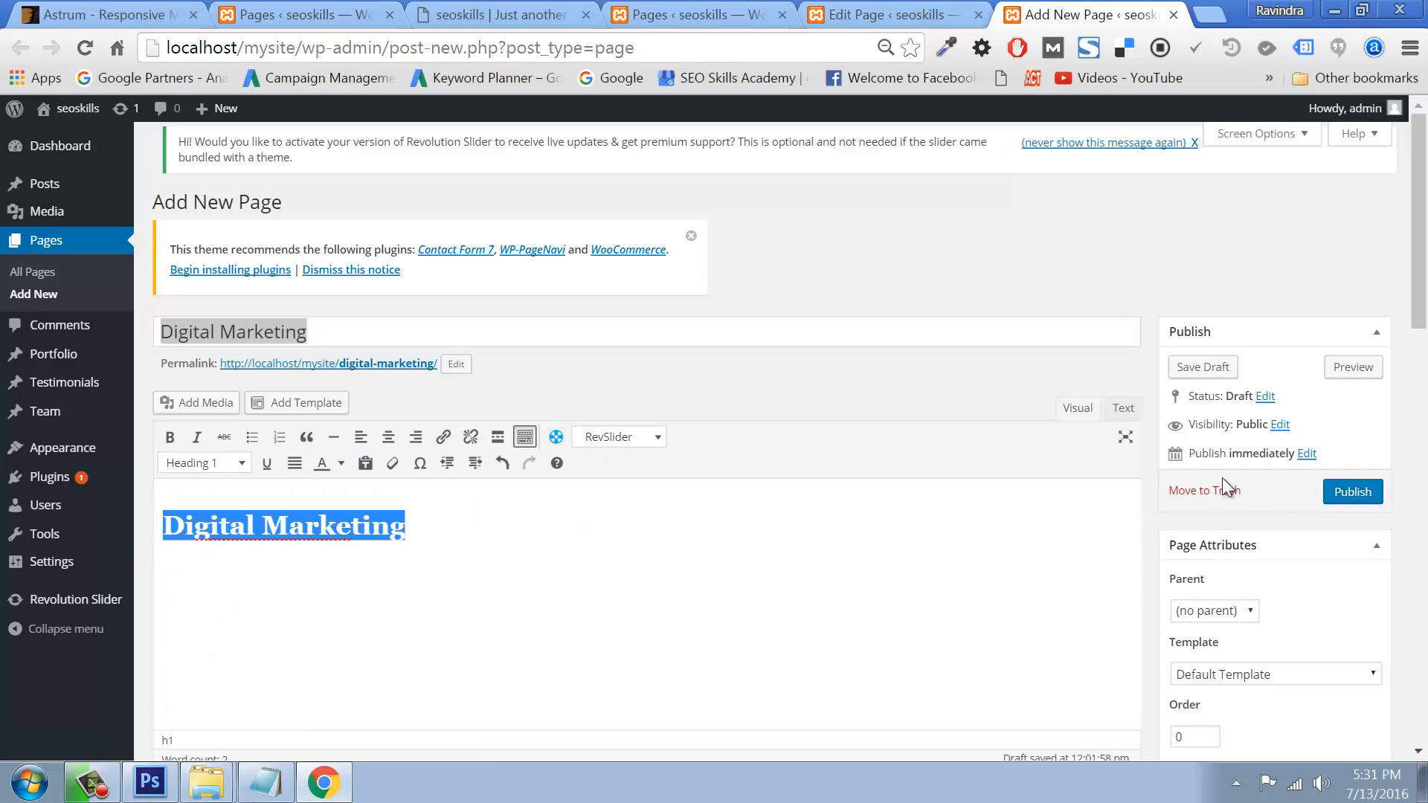
click(1350, 493)
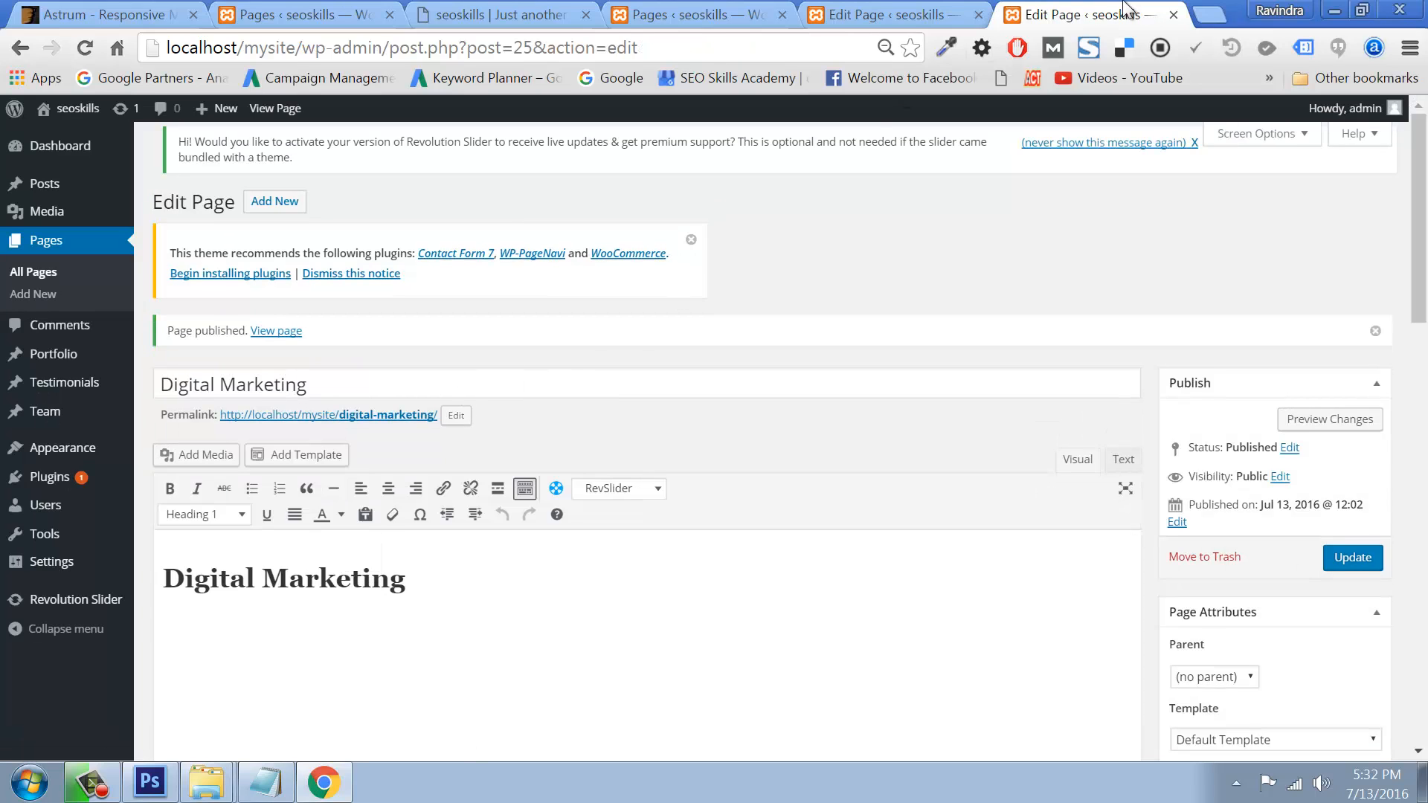
click(1173, 15)
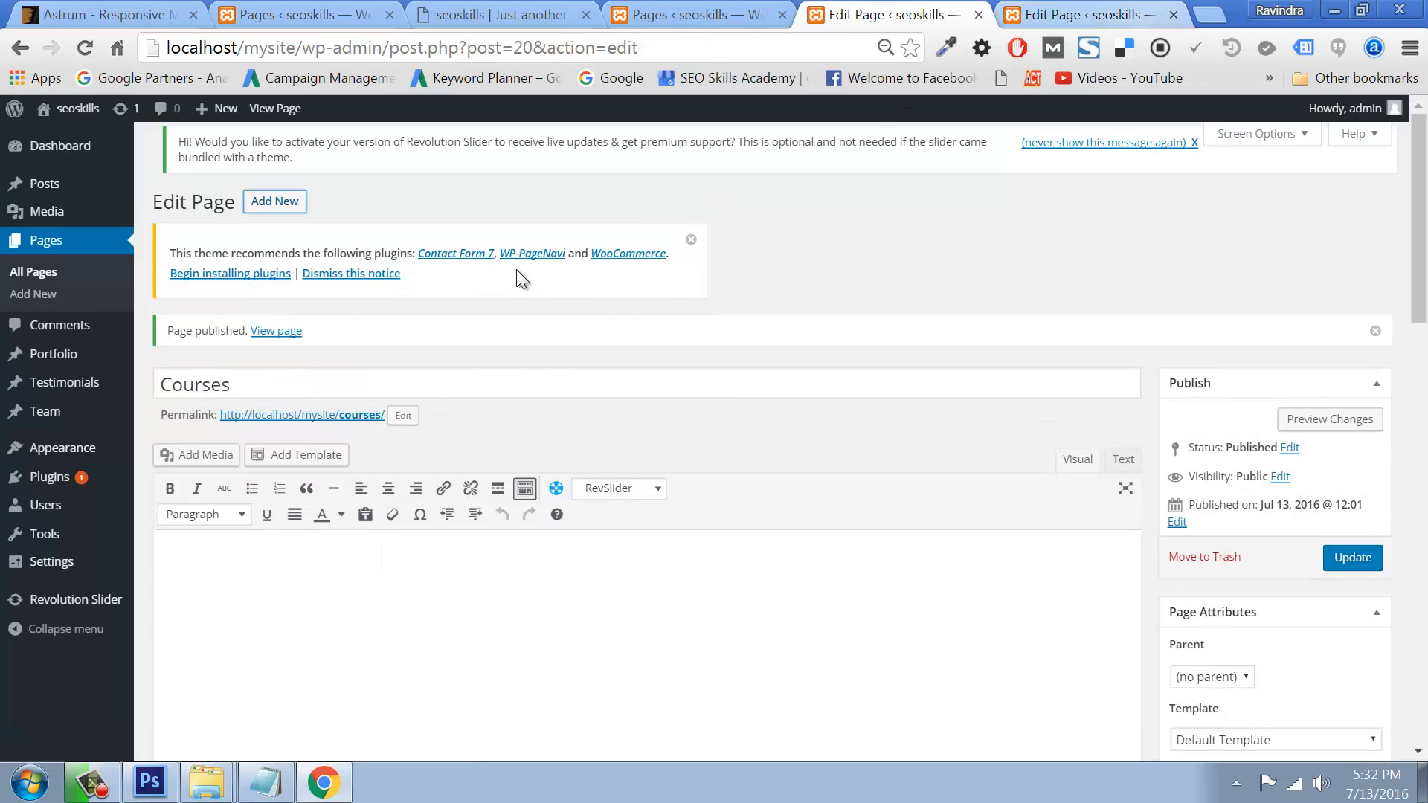
Step: In a new page tab, add 'ContactUs' as a Heading 1 in the body and publish it
right_click(277, 200)
click(315, 217)
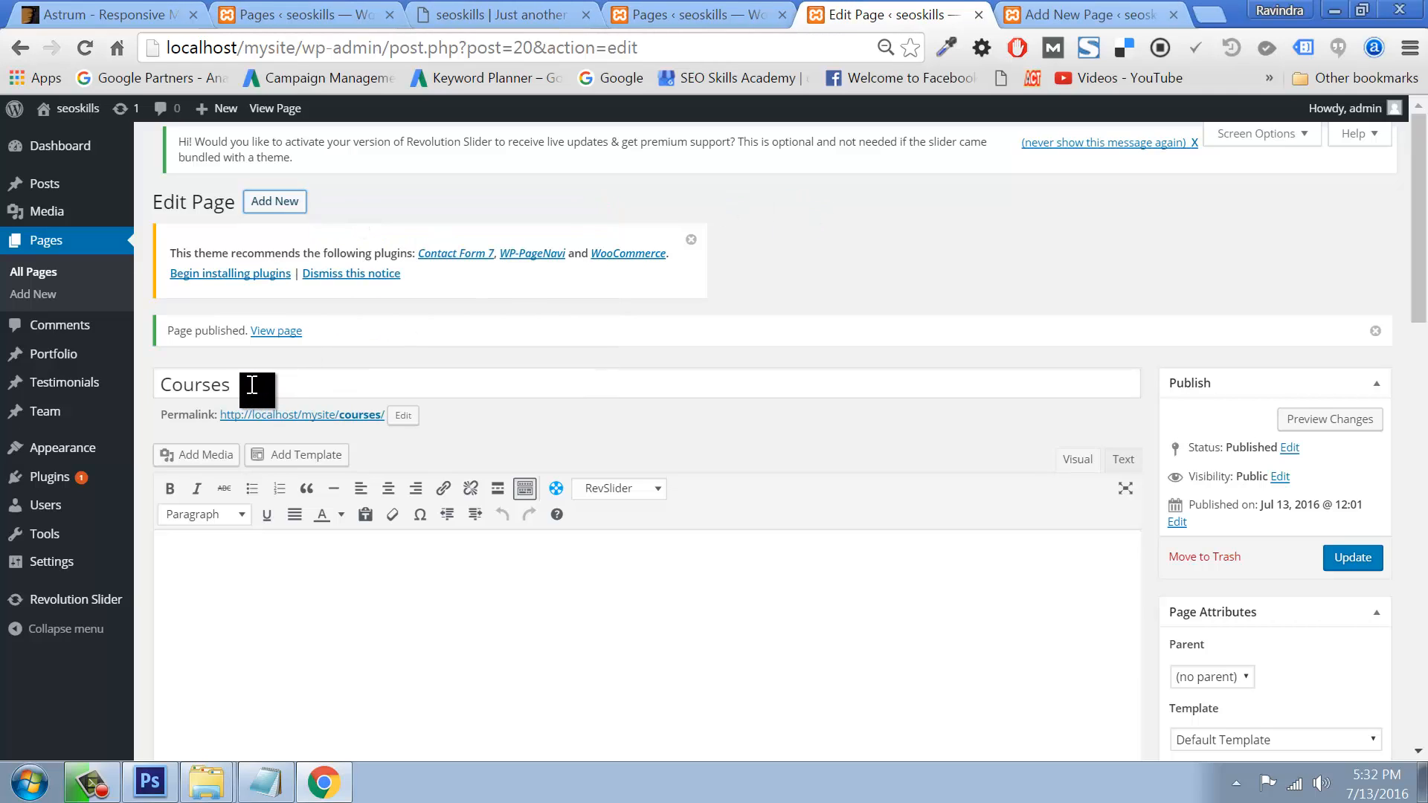
key(ctrl+Tab)
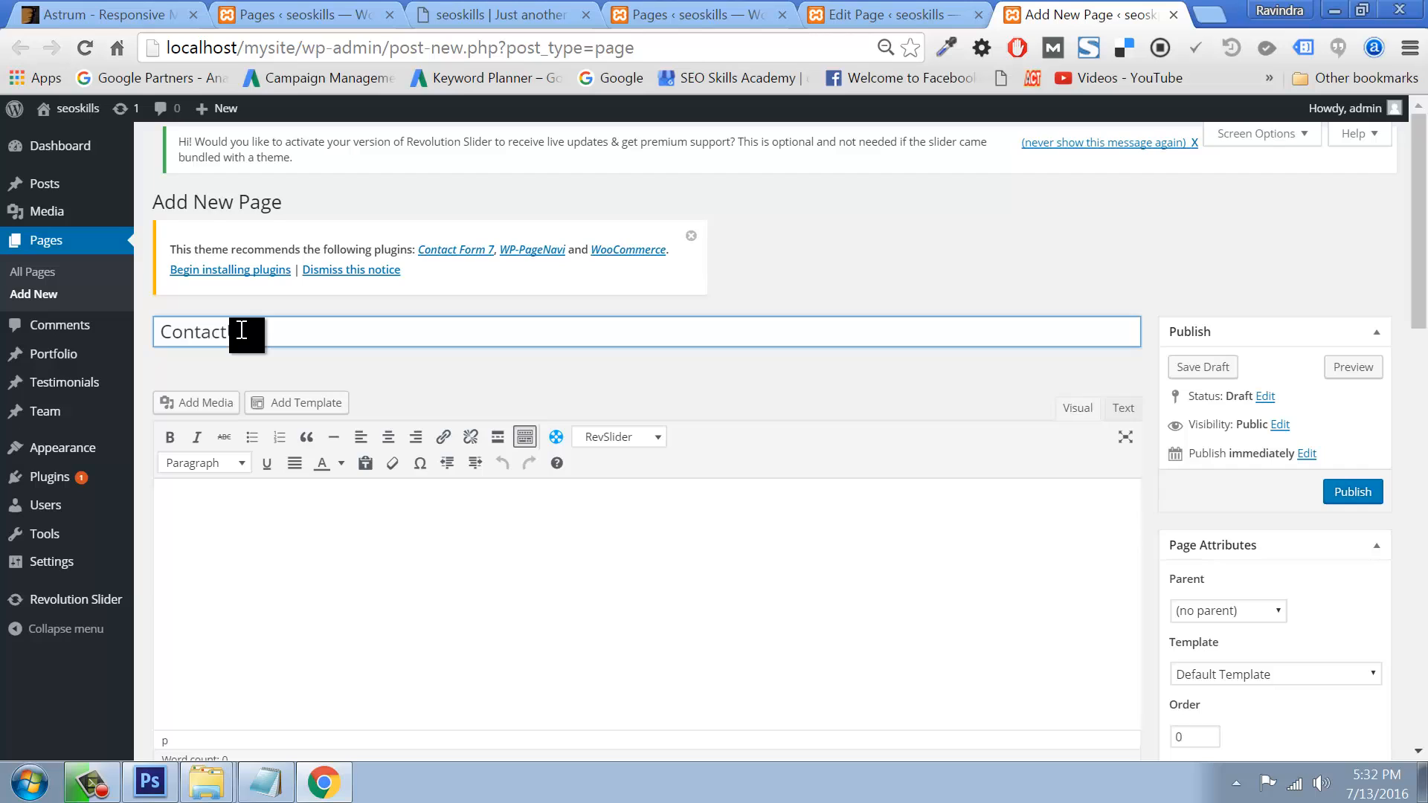
drag(257, 336, 70, 345)
click(181, 498)
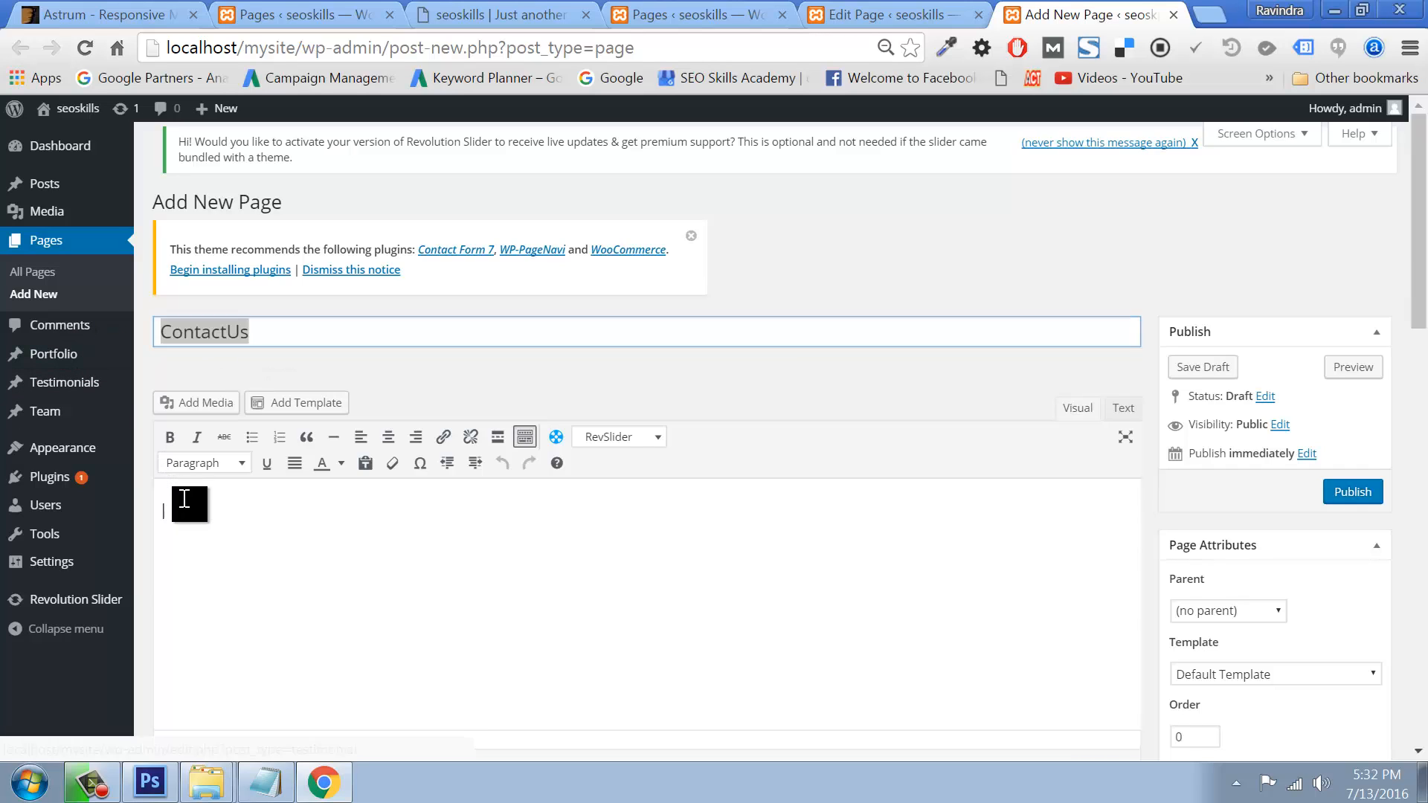
key(ctrl+v)
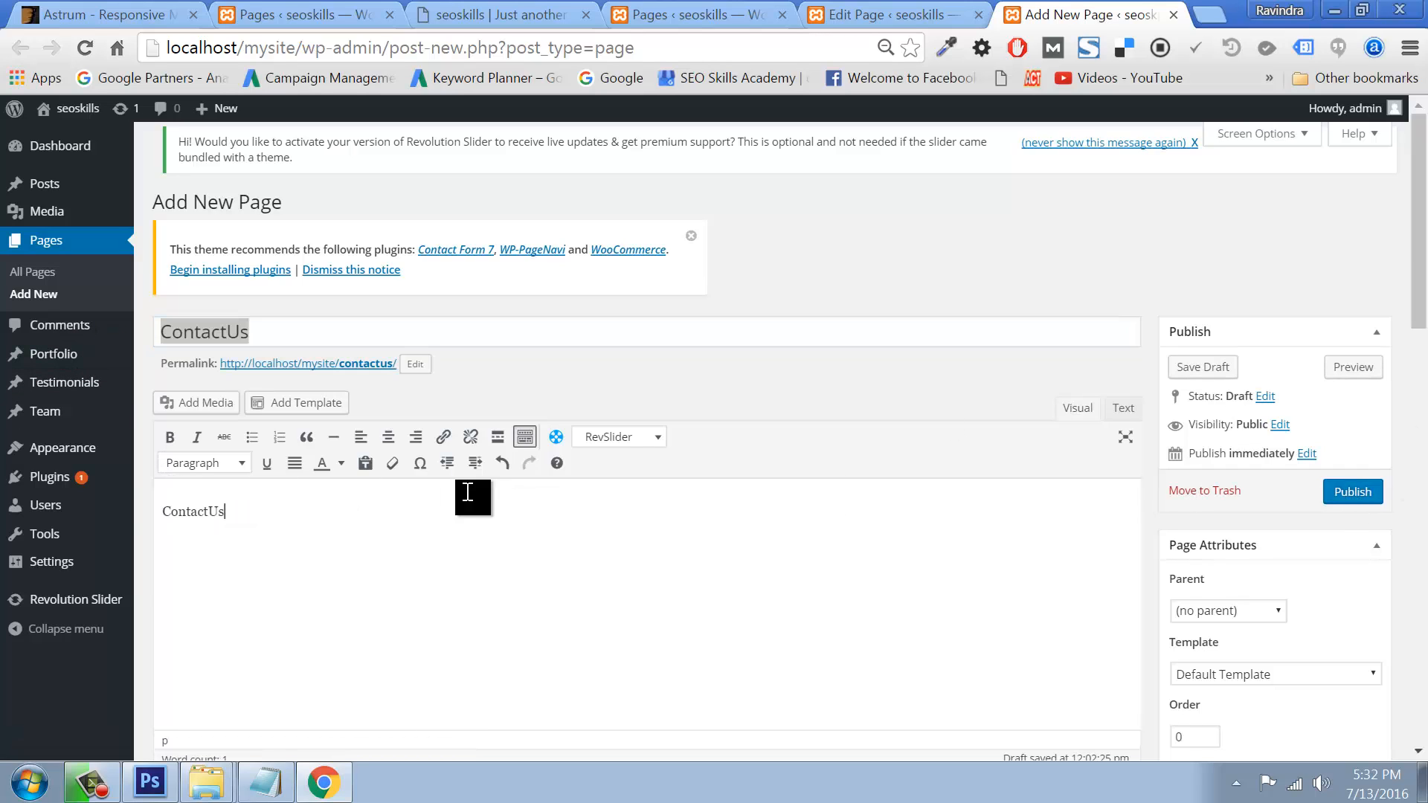
drag(471, 497, 128, 504)
click(195, 464)
click(208, 528)
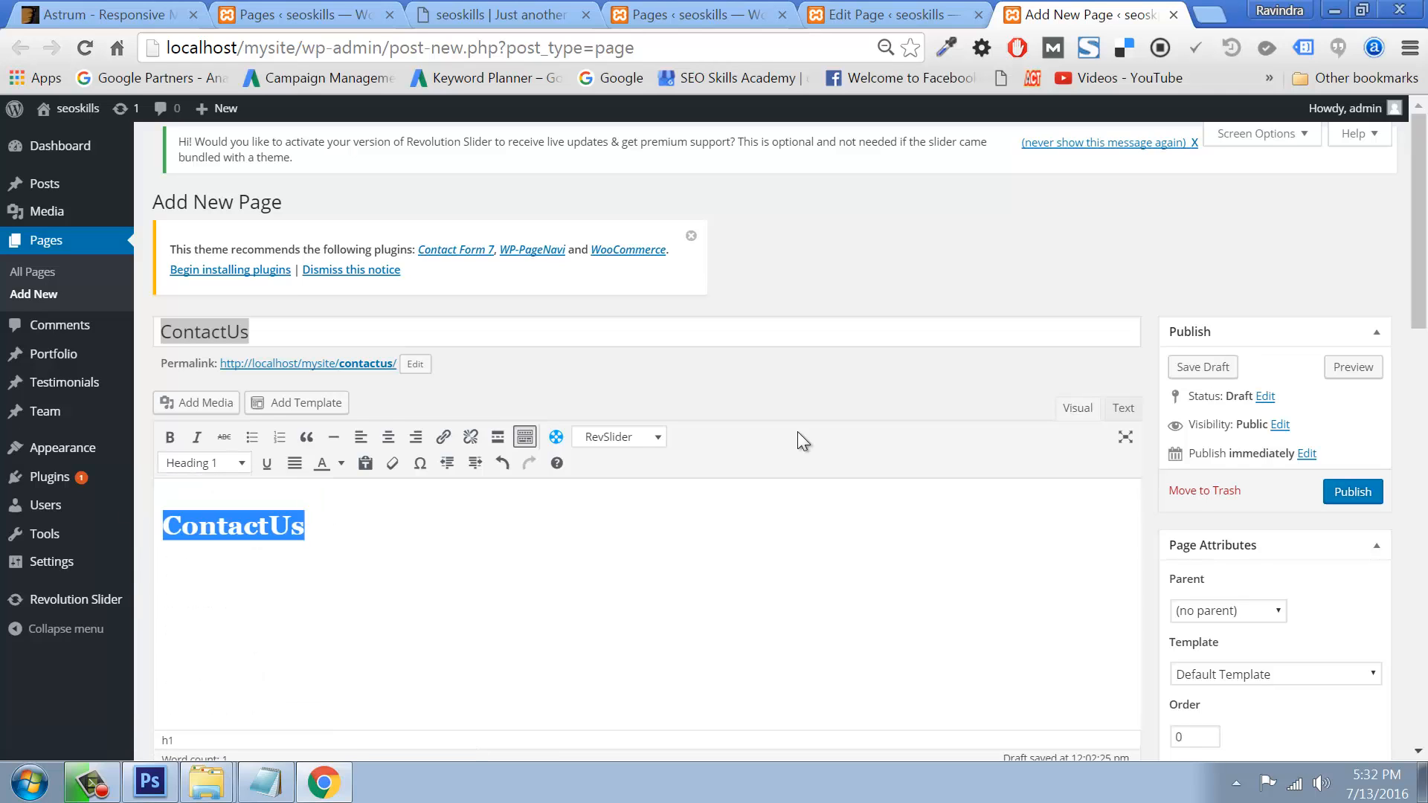
click(1352, 494)
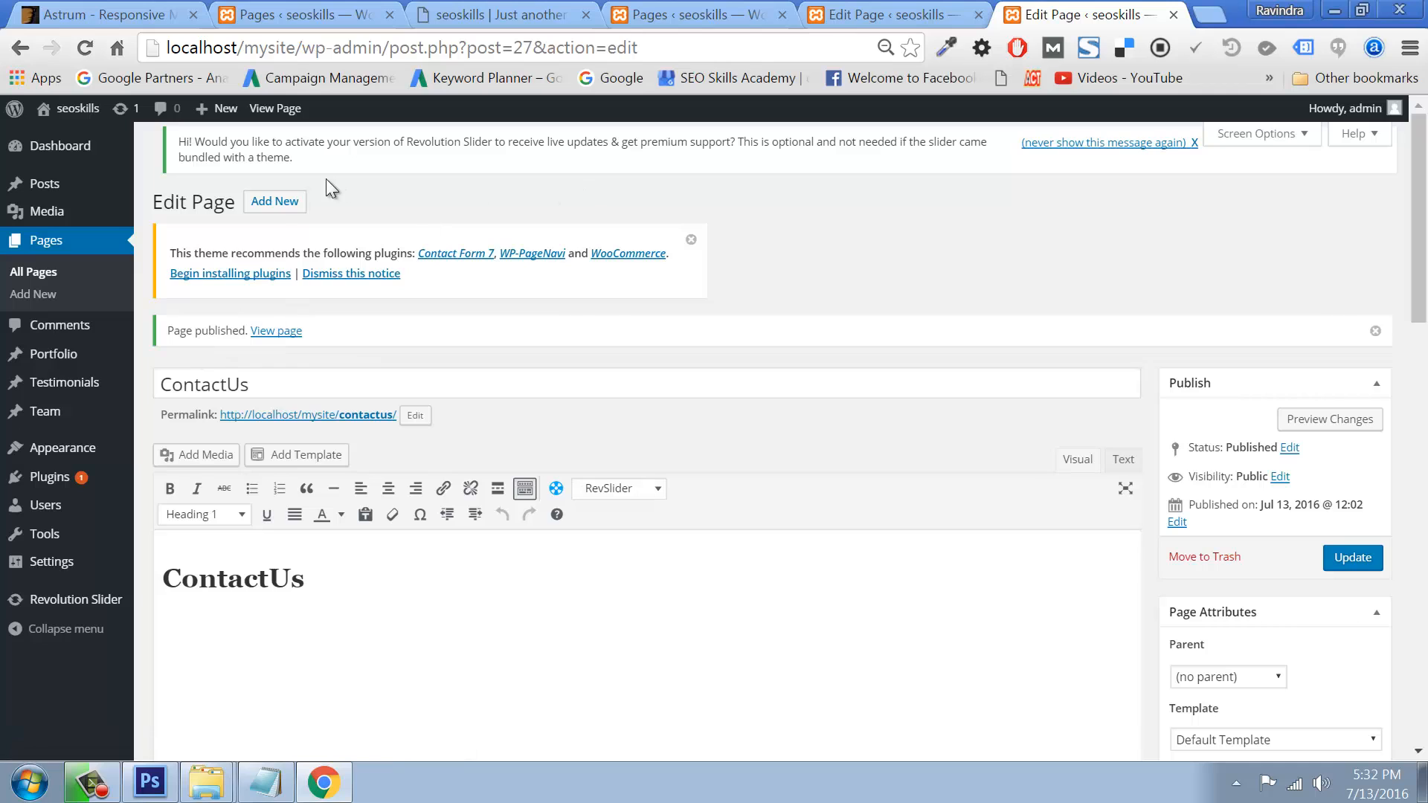
Step: In another new page tab, make 'Blog' a body heading and publish the Blog page
drag(274, 201, 1079, 11)
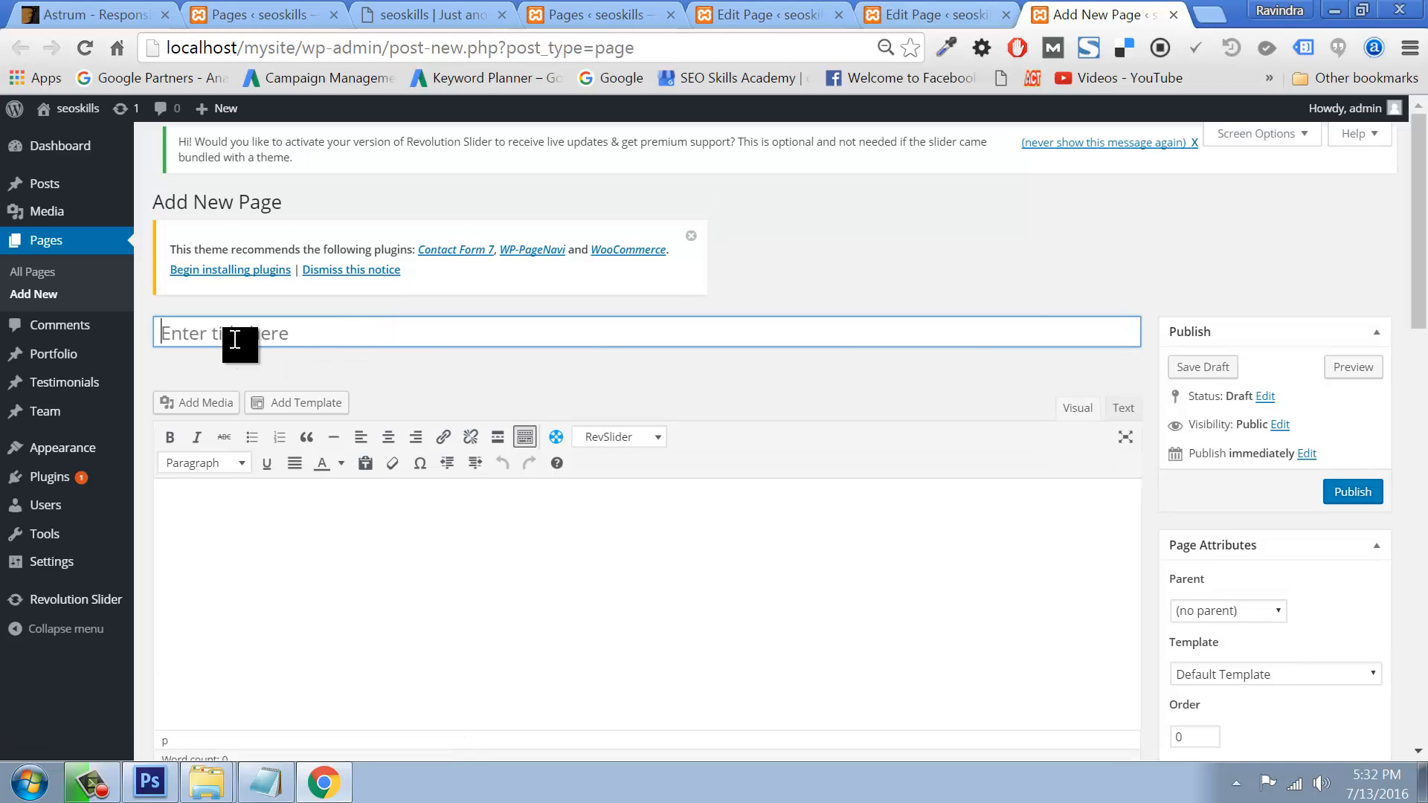
drag(234, 339, 141, 335)
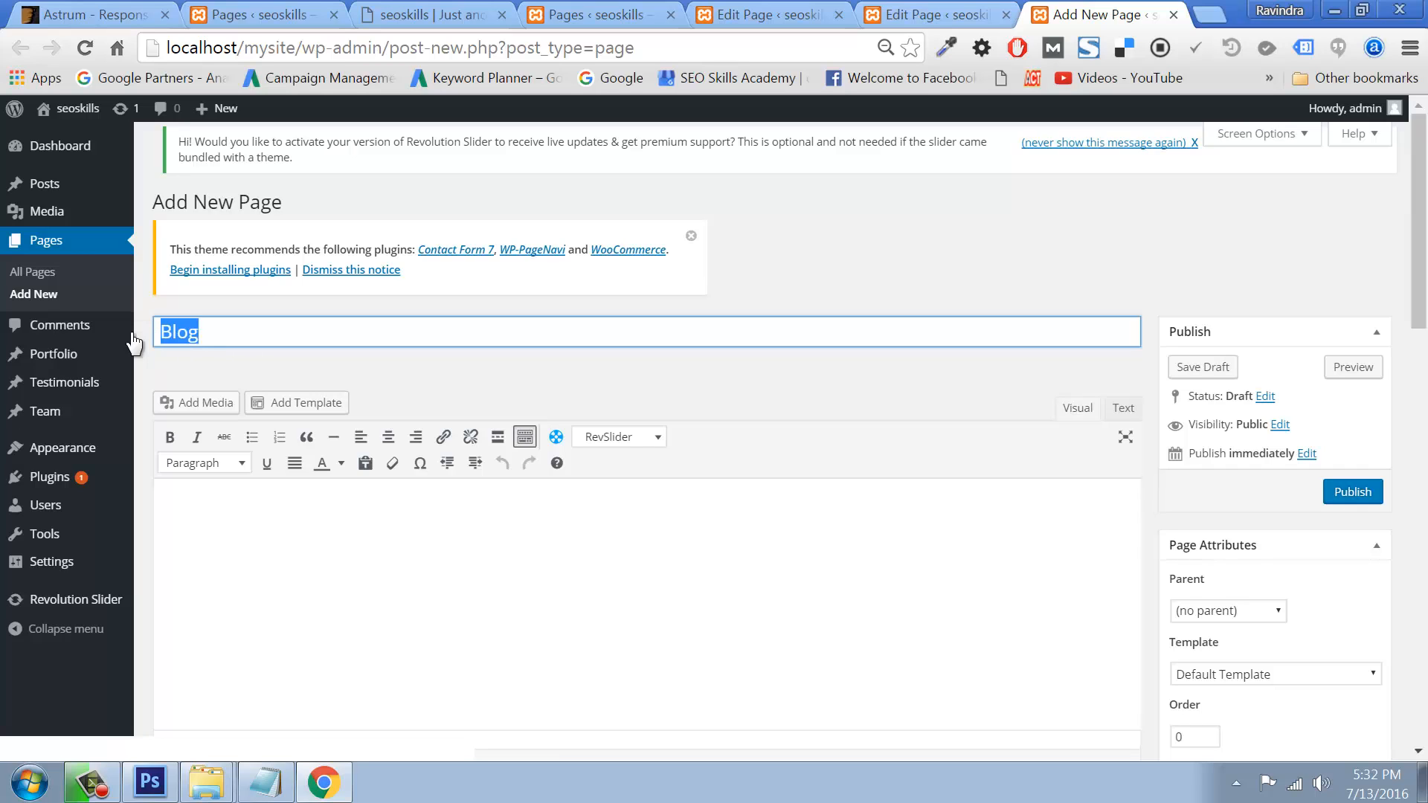
key(ctrl+c)
click(227, 503)
key(ctrl+v)
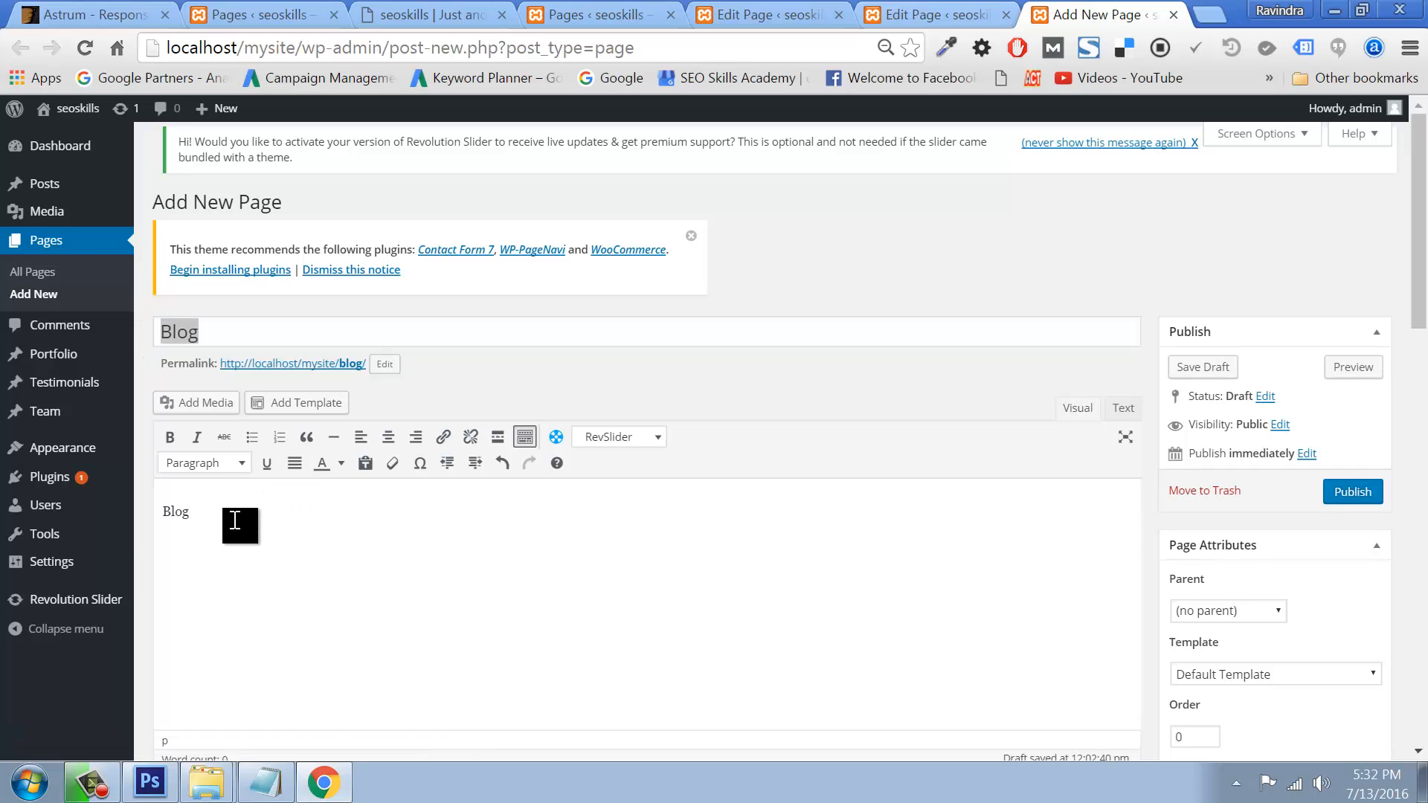
drag(235, 517, 157, 517)
click(202, 463)
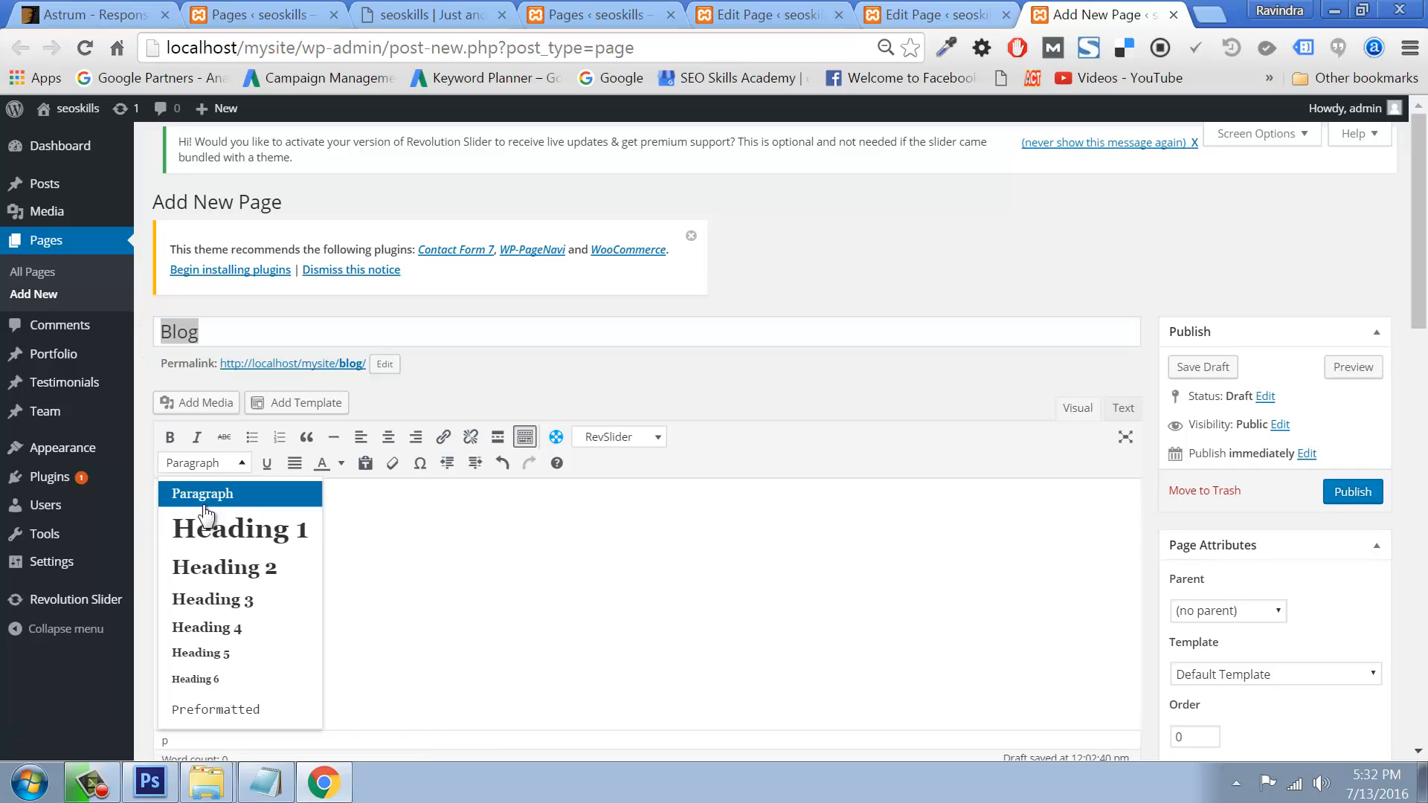
click(1351, 493)
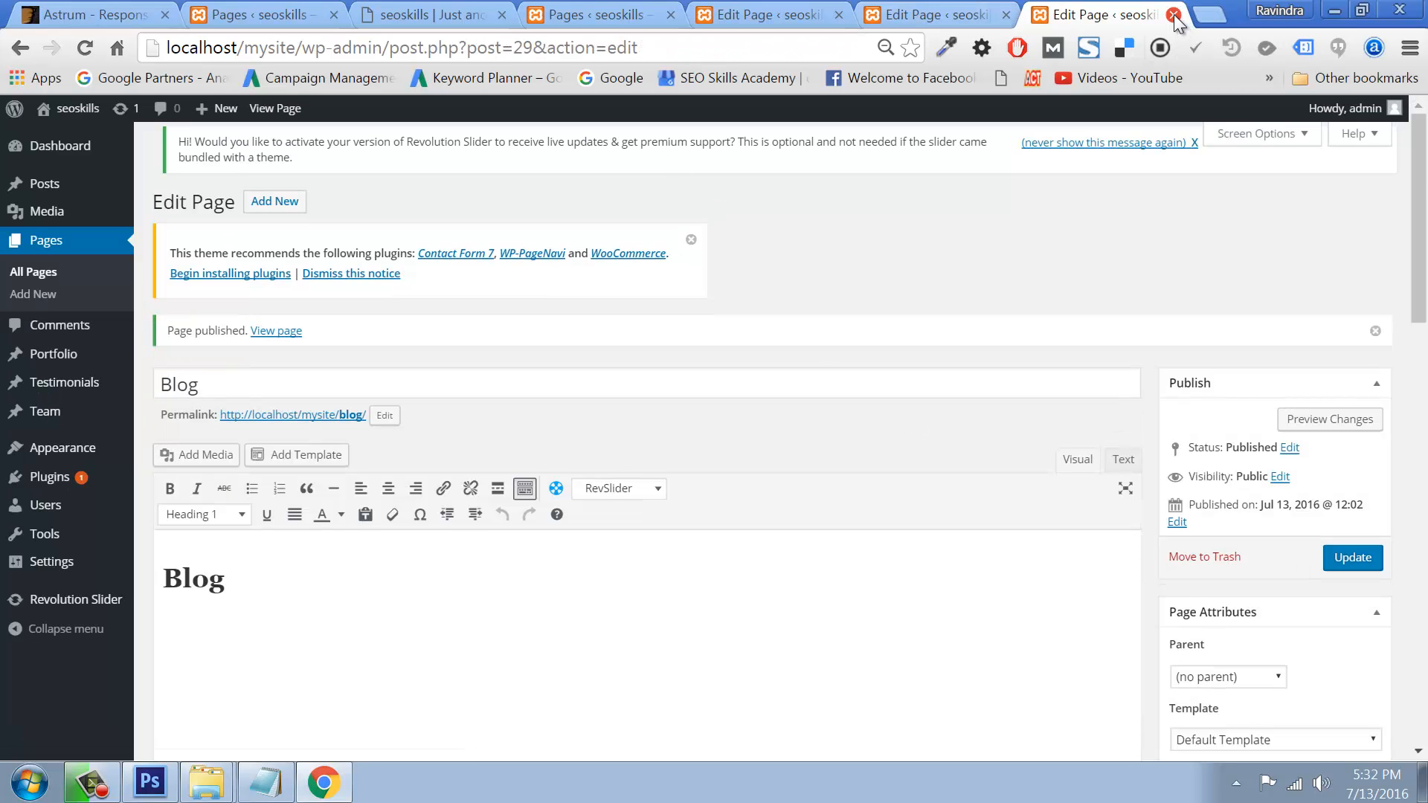
Step: Close the Blog, ContactUs and Courses tabs, refresh Pages, and edit the Graphic Design draft
click(1174, 15)
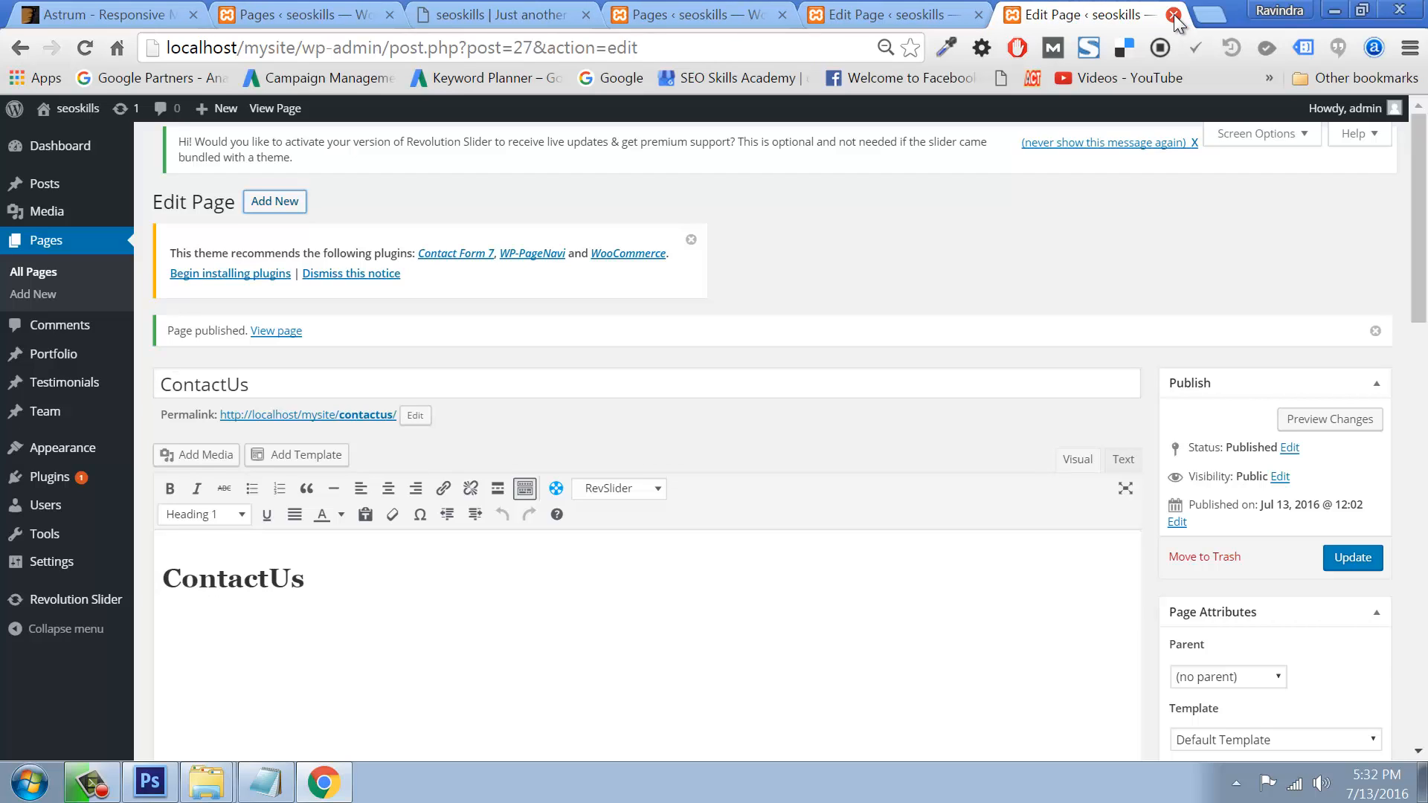
click(1174, 15)
click(1073, 15)
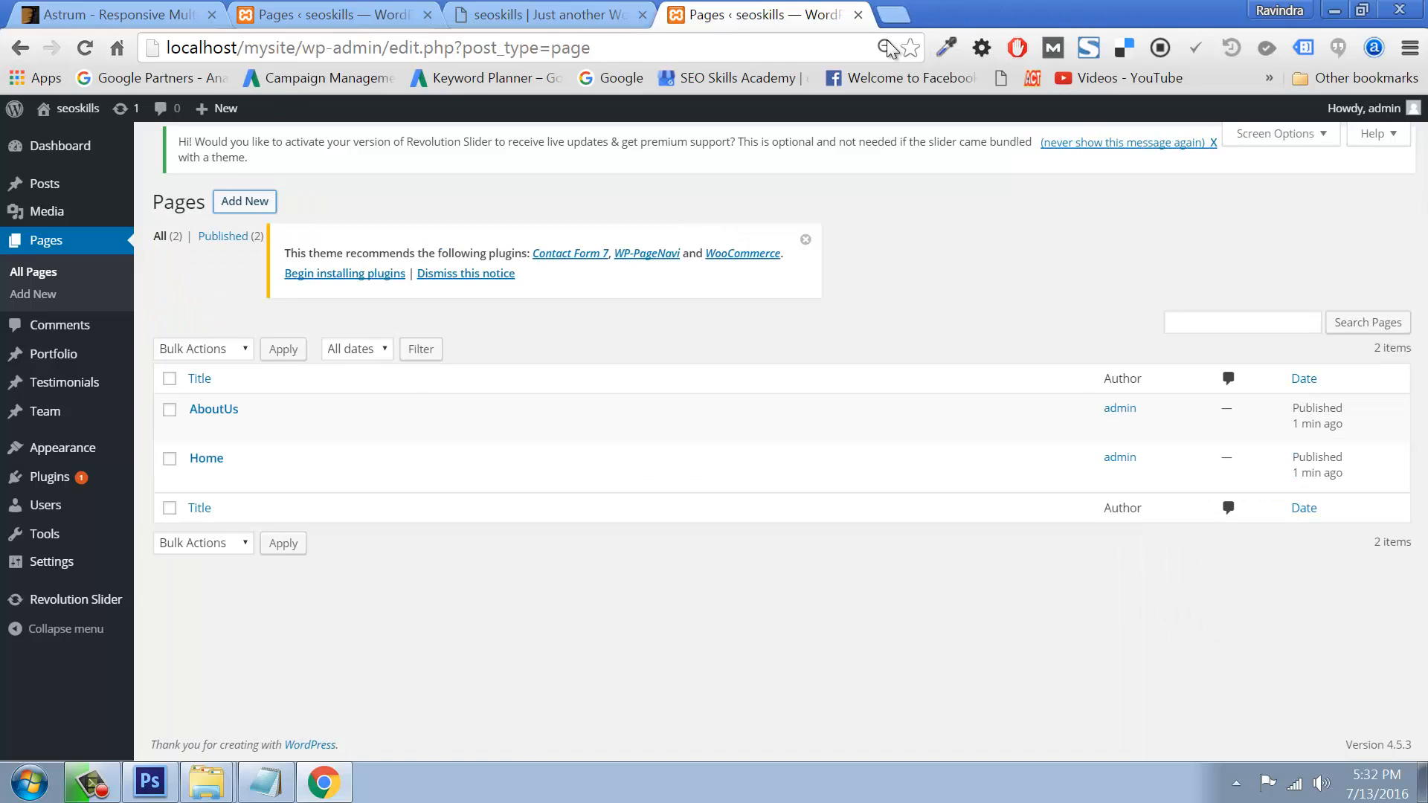
click(79, 48)
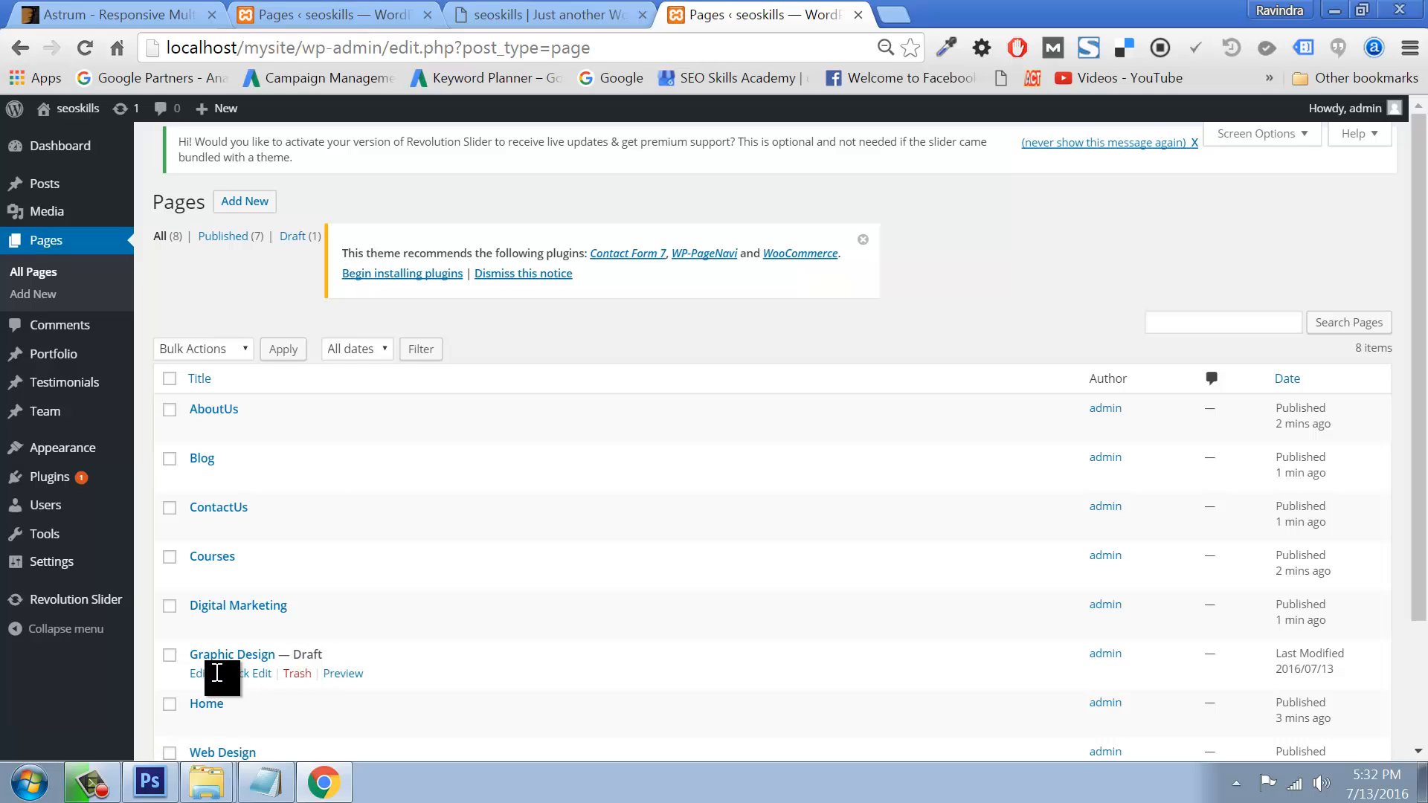
click(199, 674)
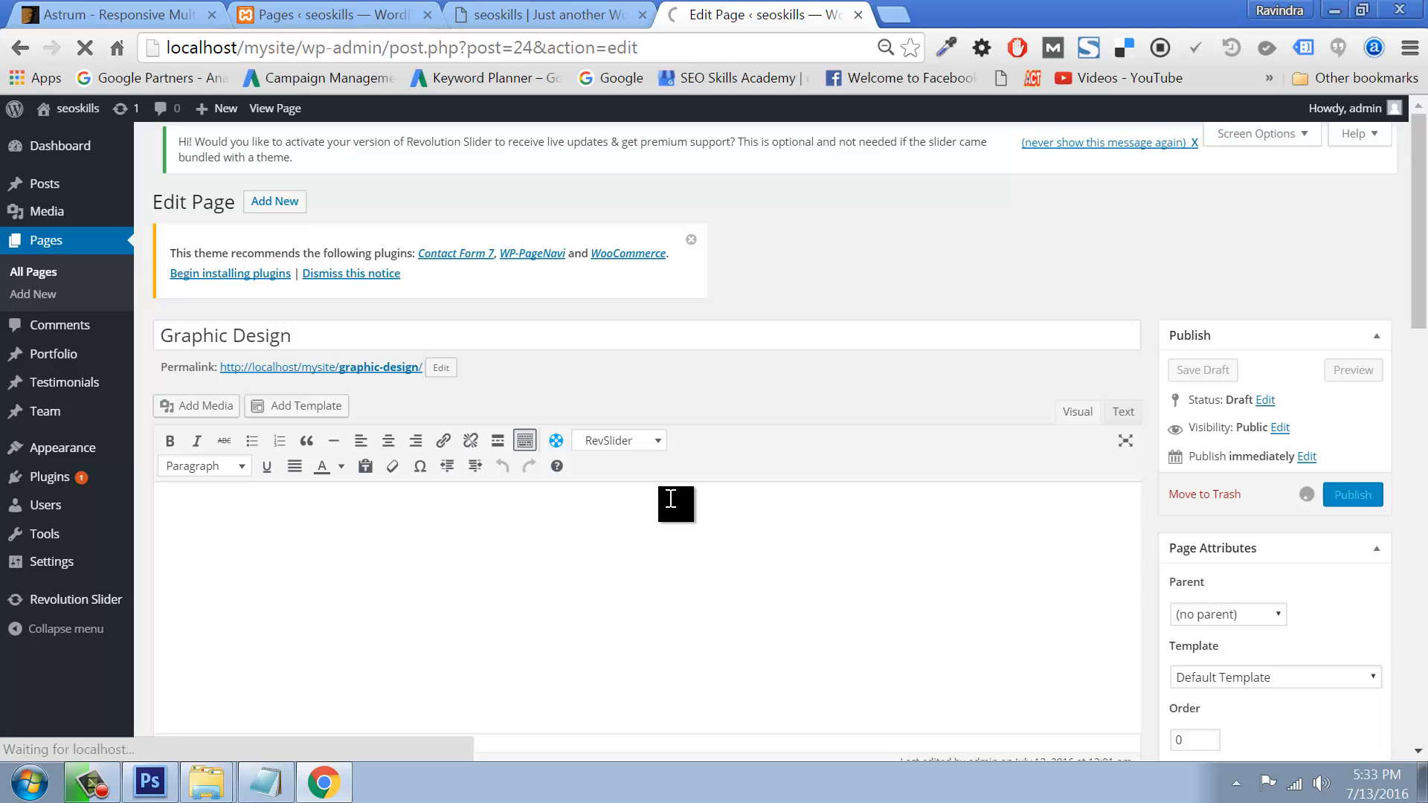
Step: Close the Graphic Design tab and open the admin Dashboard in a background tab
click(858, 14)
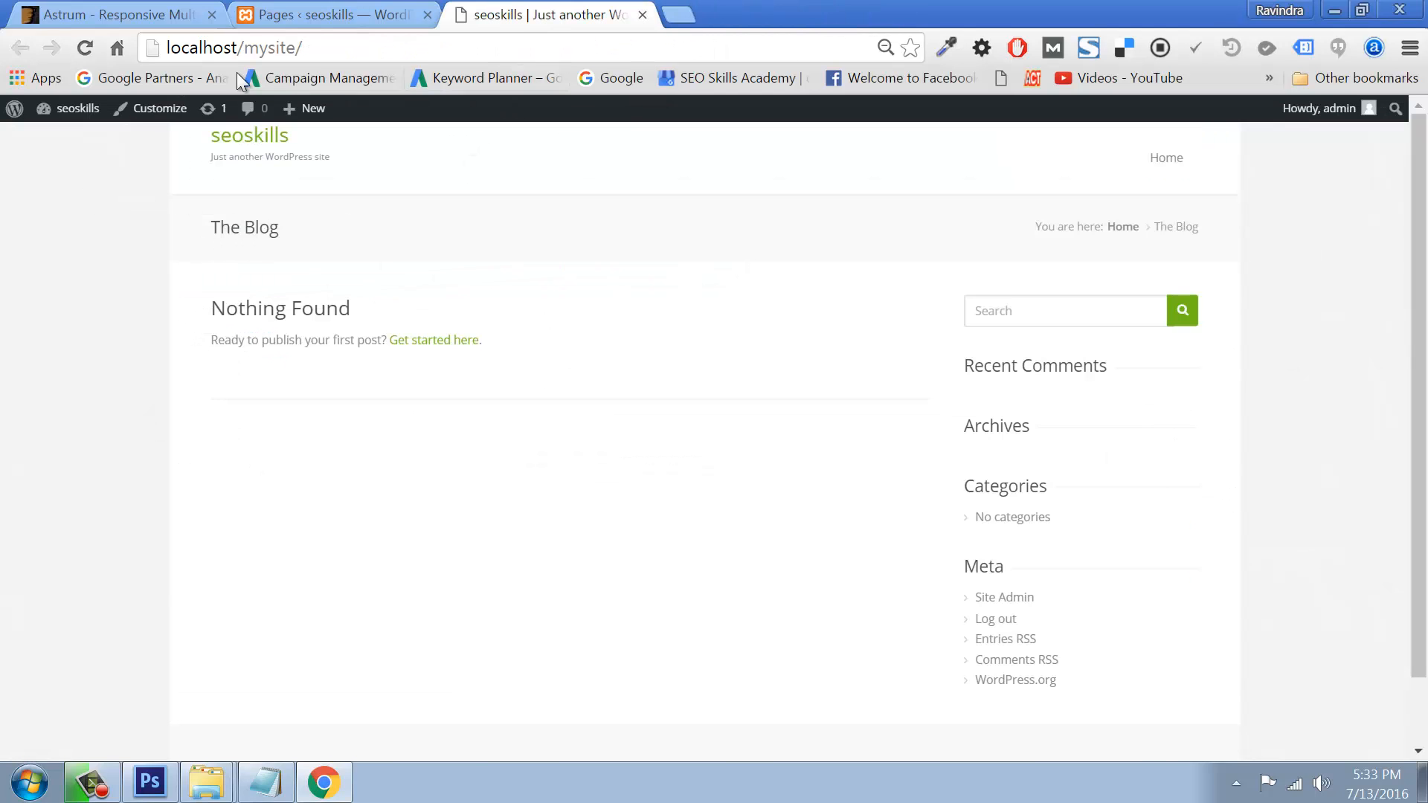
right_click(78, 107)
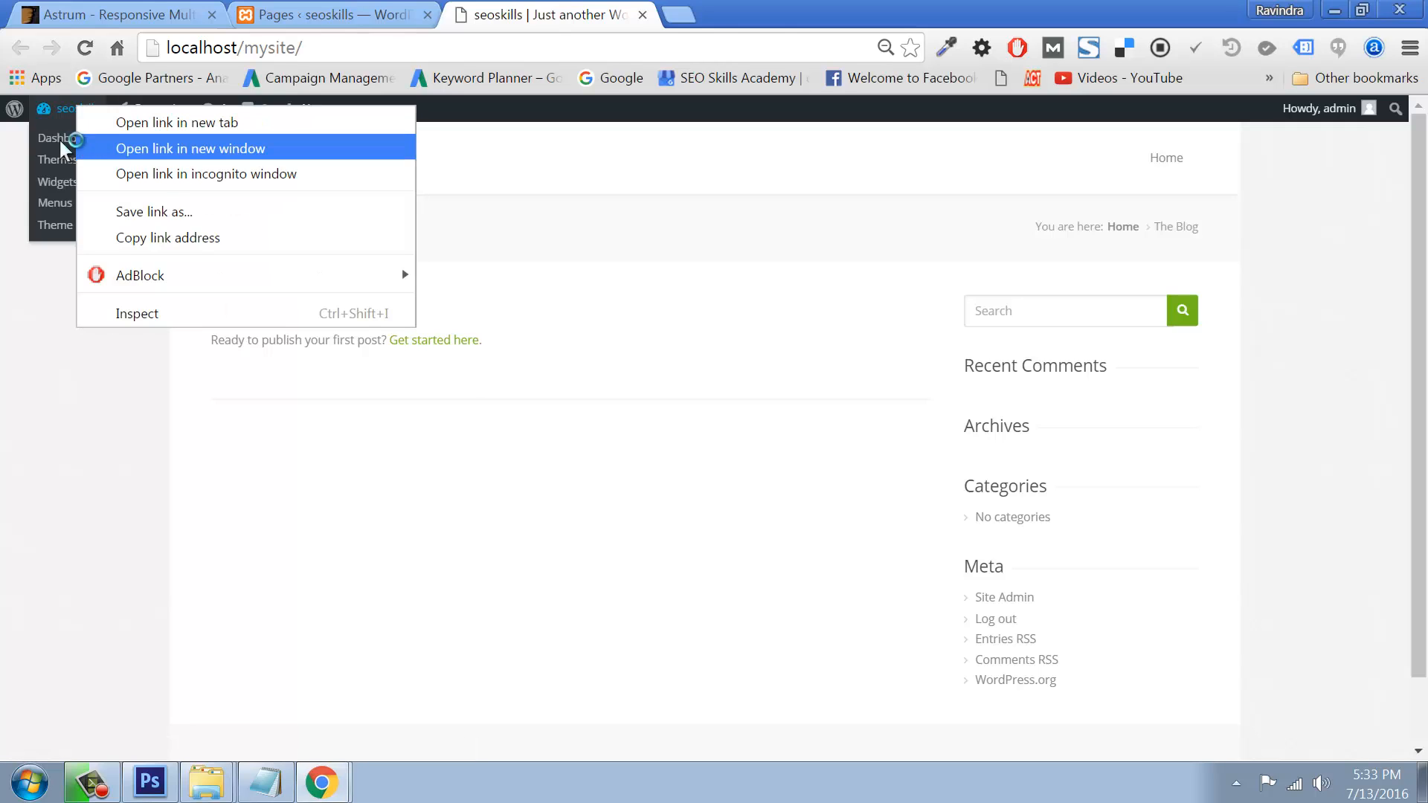
click(112, 148)
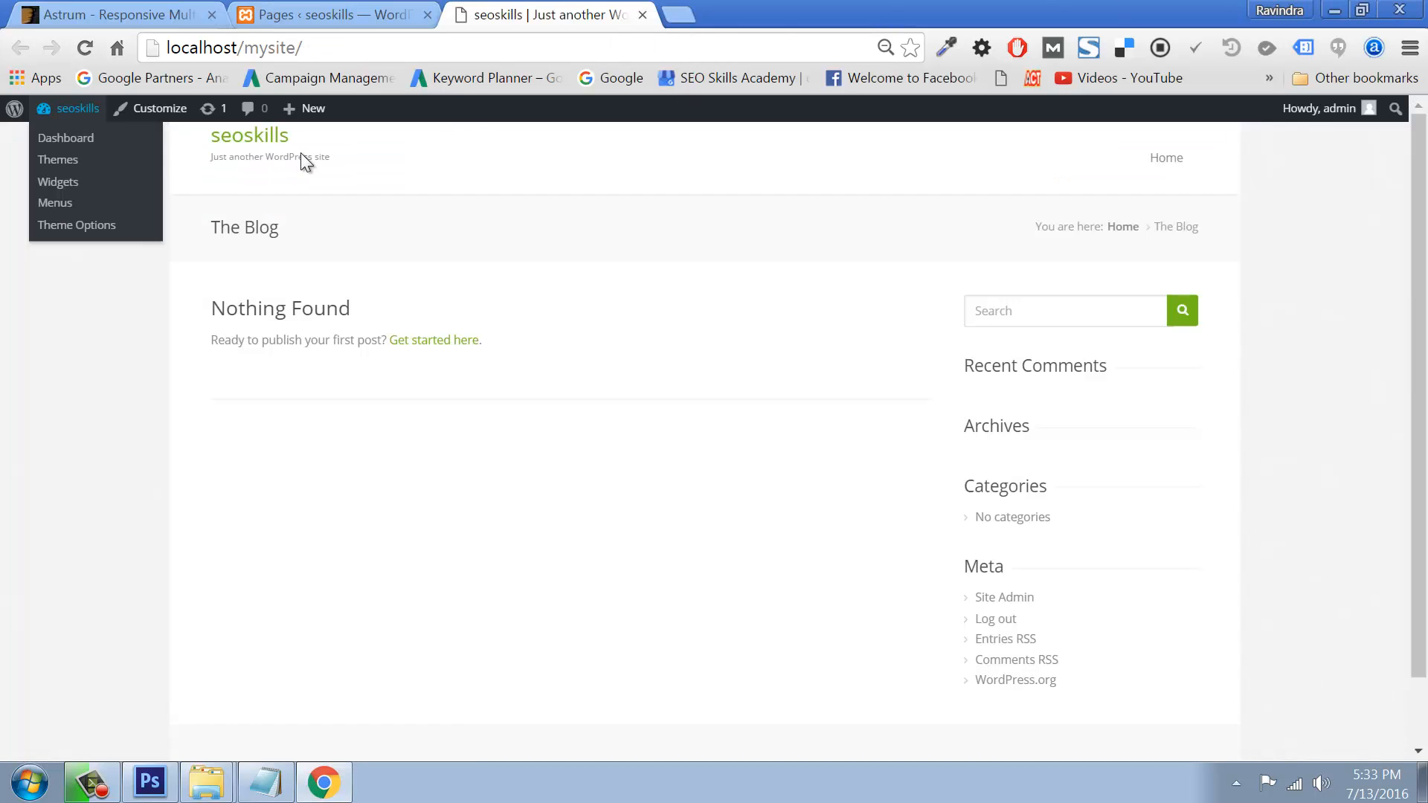
right_click(60, 138)
click(119, 152)
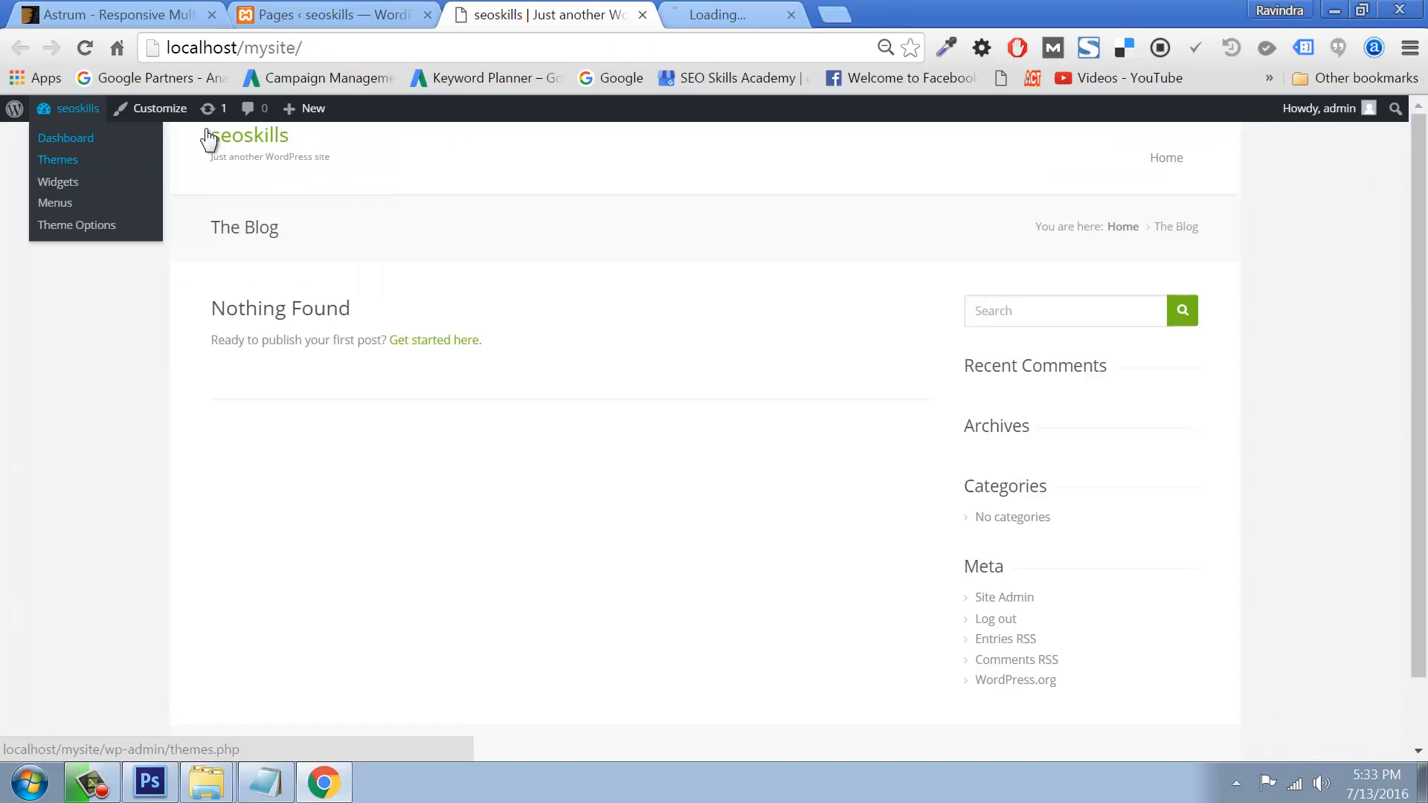
click(642, 14)
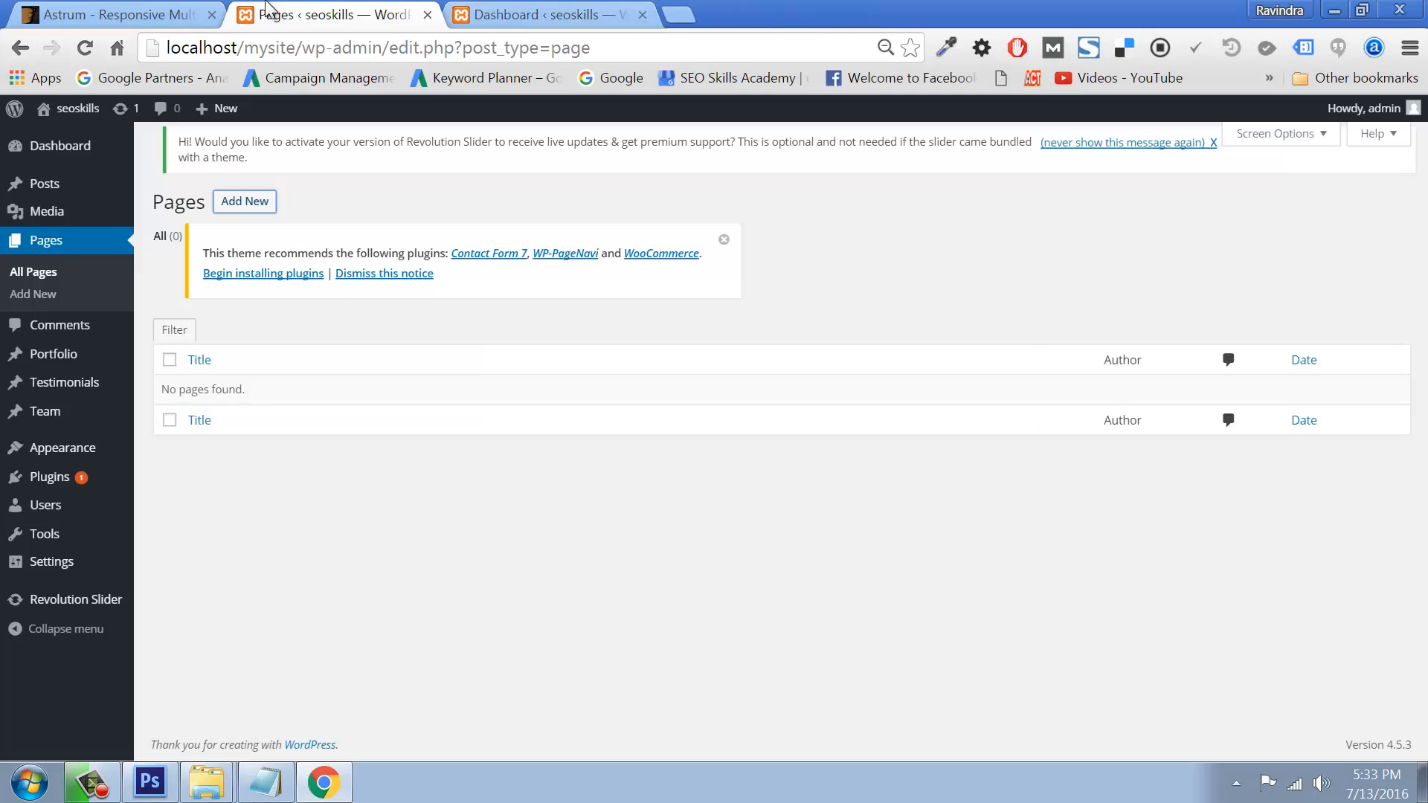
Step: Reload All Pages to confirm eight published pages, then switch to the Dashboard tab
click(33, 269)
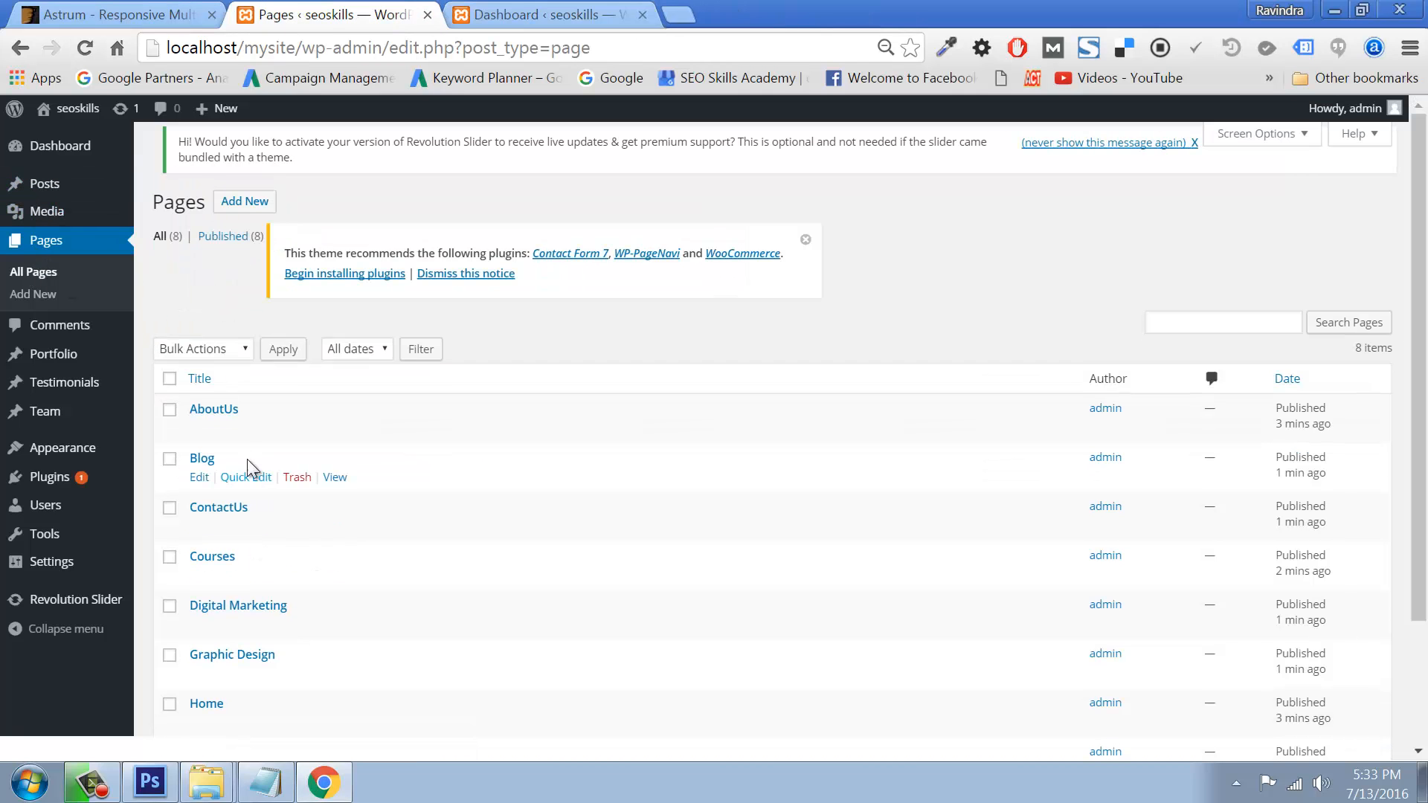
scroll(308, 464, down, 3)
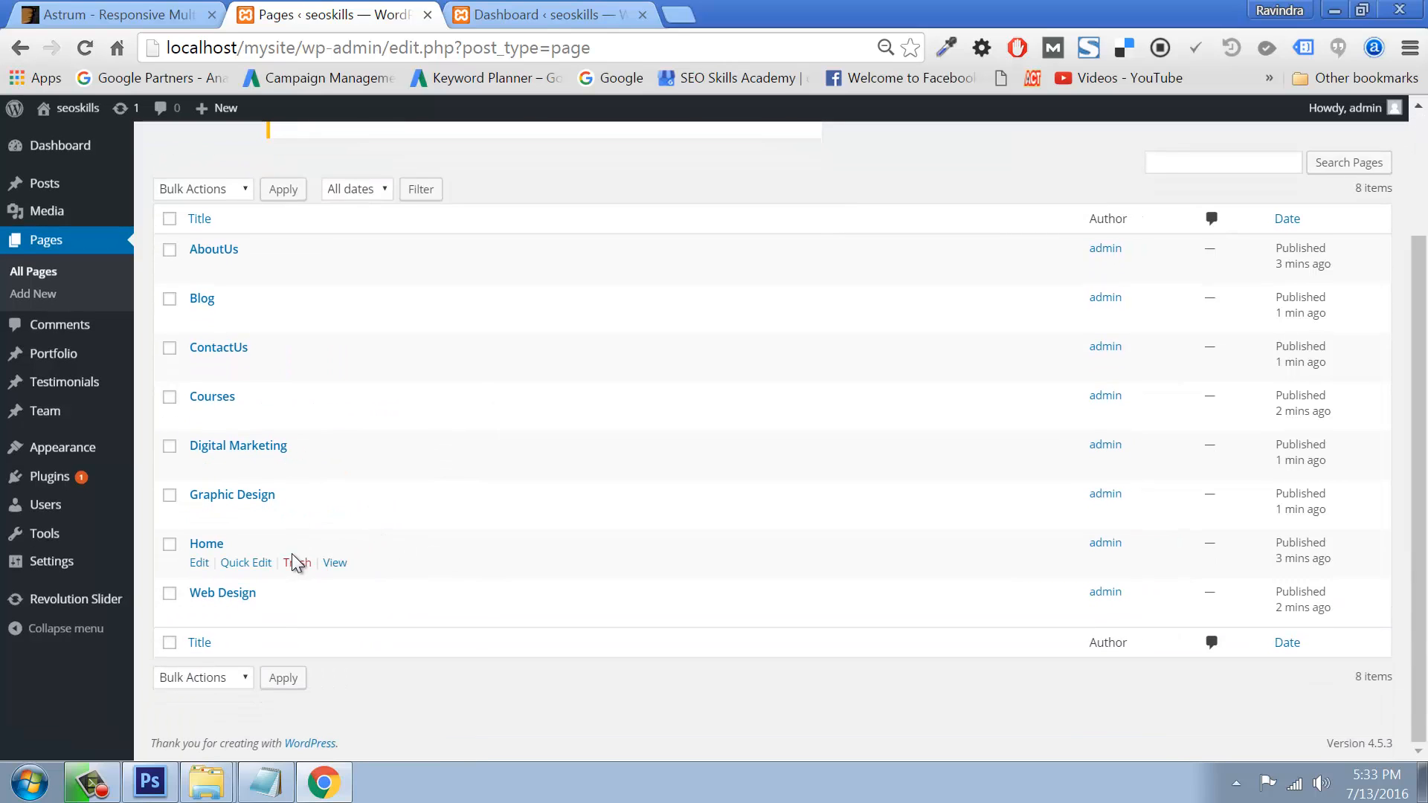
scroll(296, 563, up, 3)
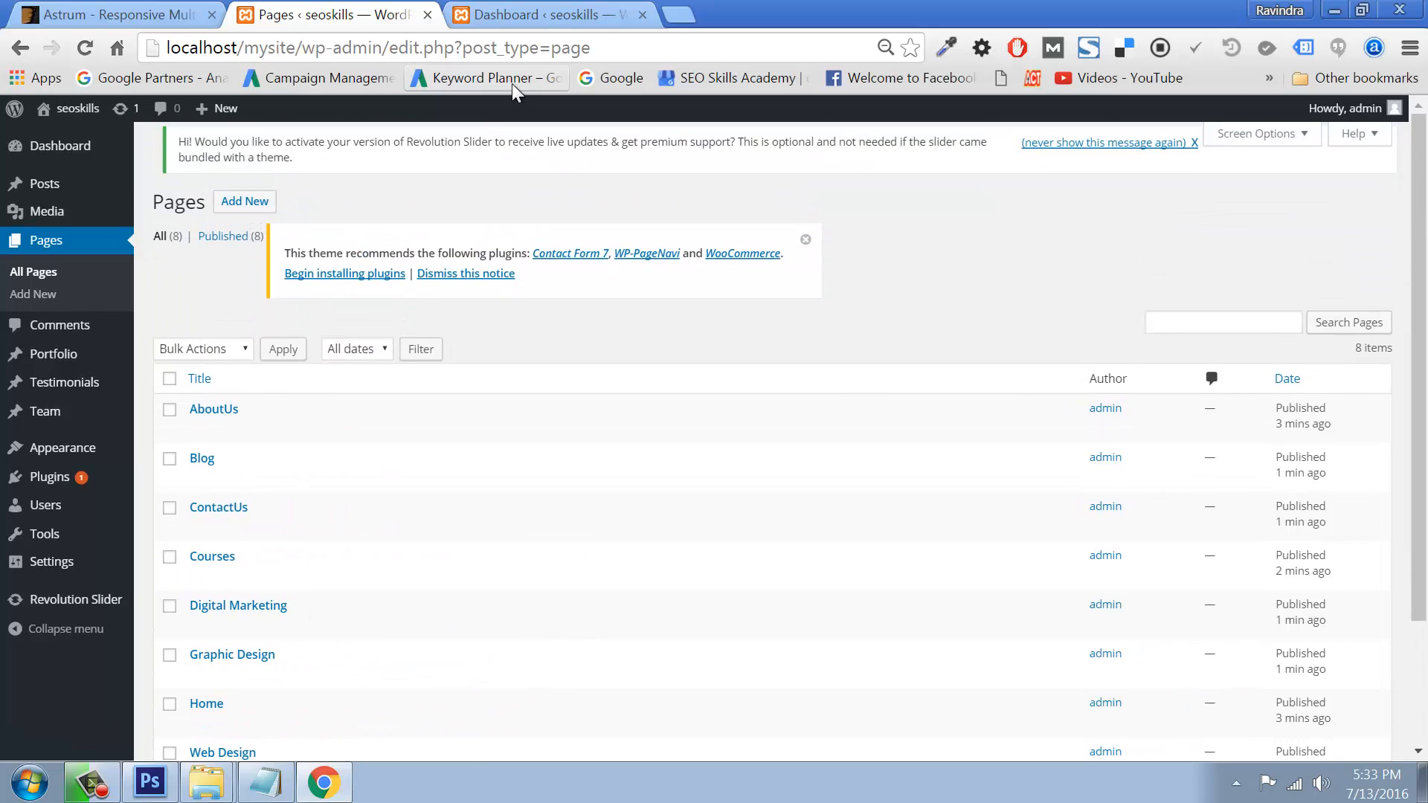
click(510, 15)
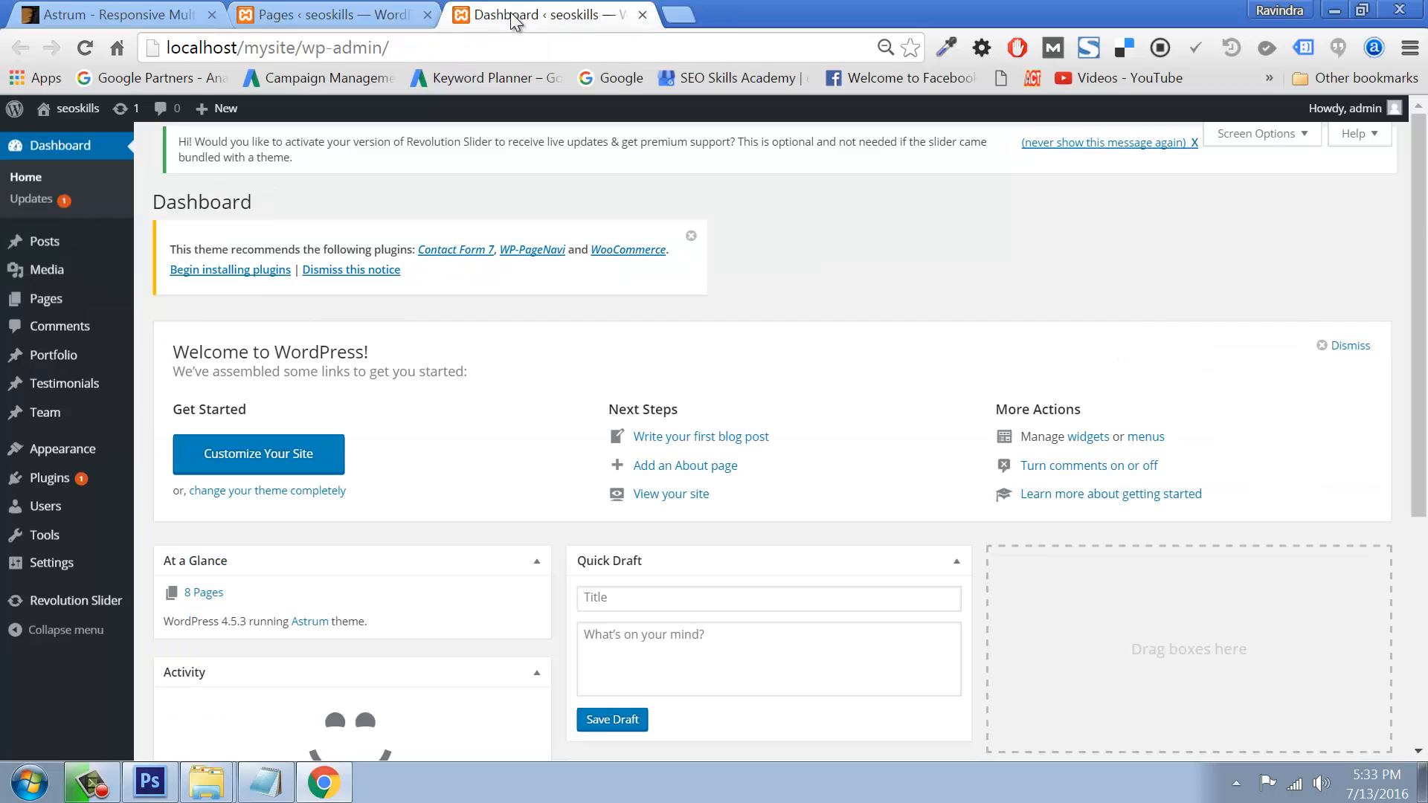
Step: Create a new navigation menu named 'main'
mouse_move(64, 458)
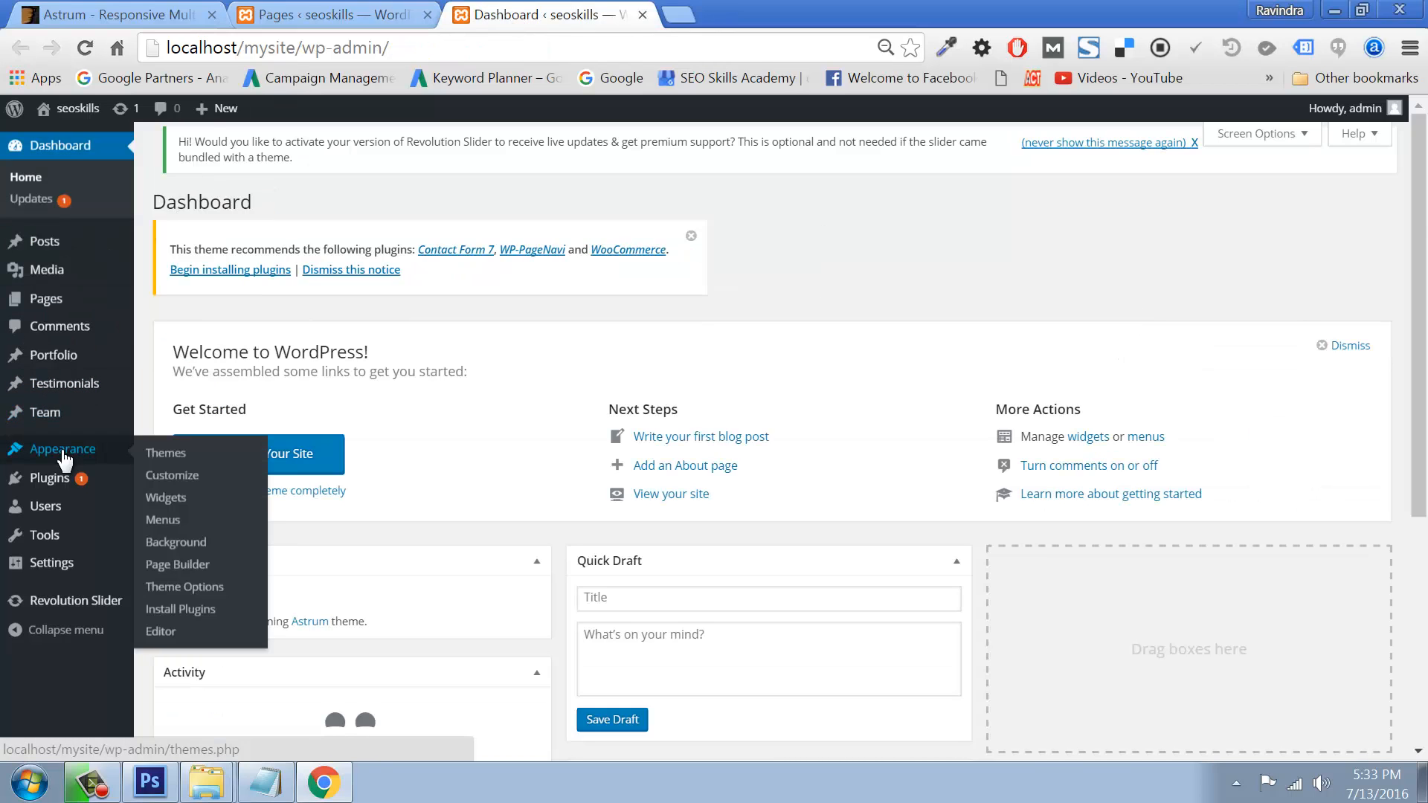
click(166, 526)
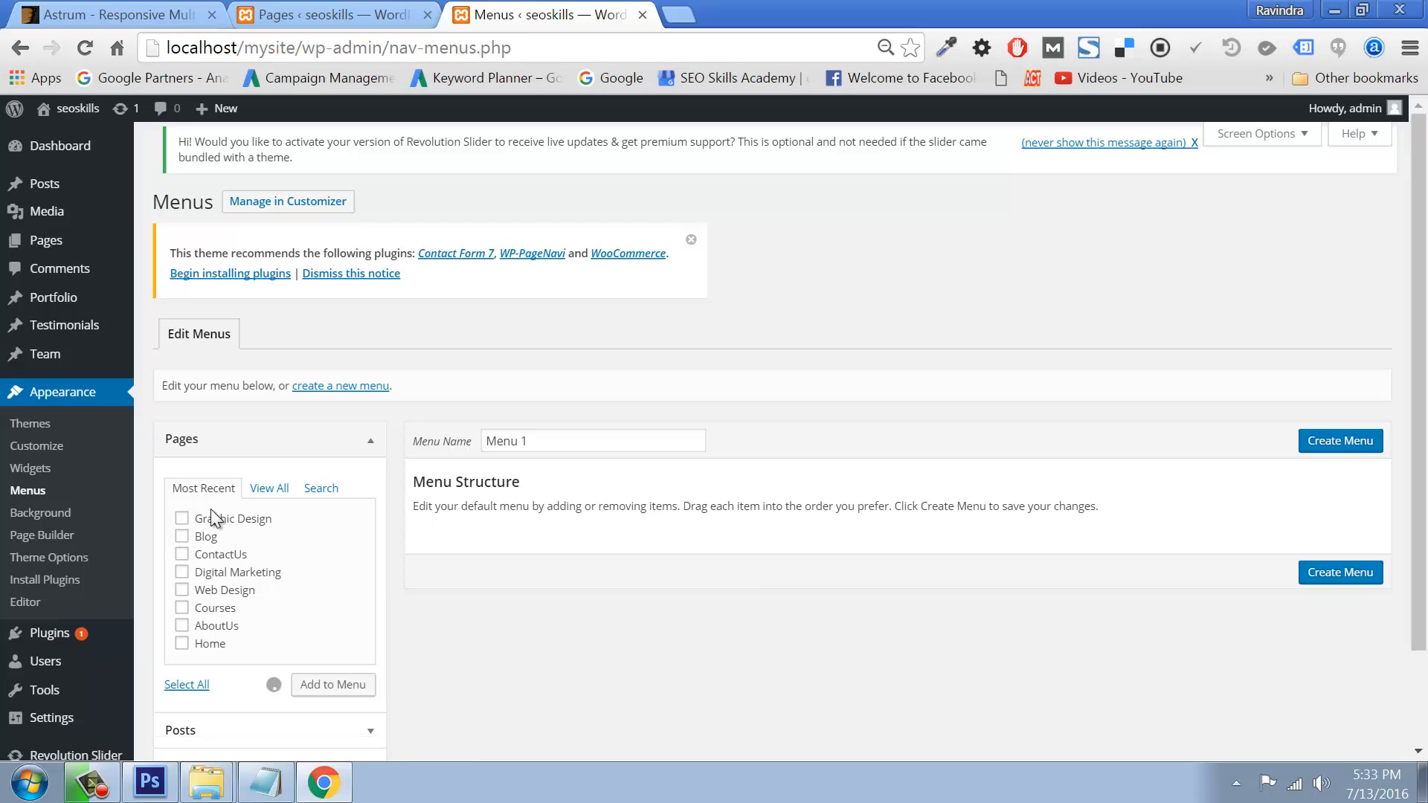
triple_click(548, 443)
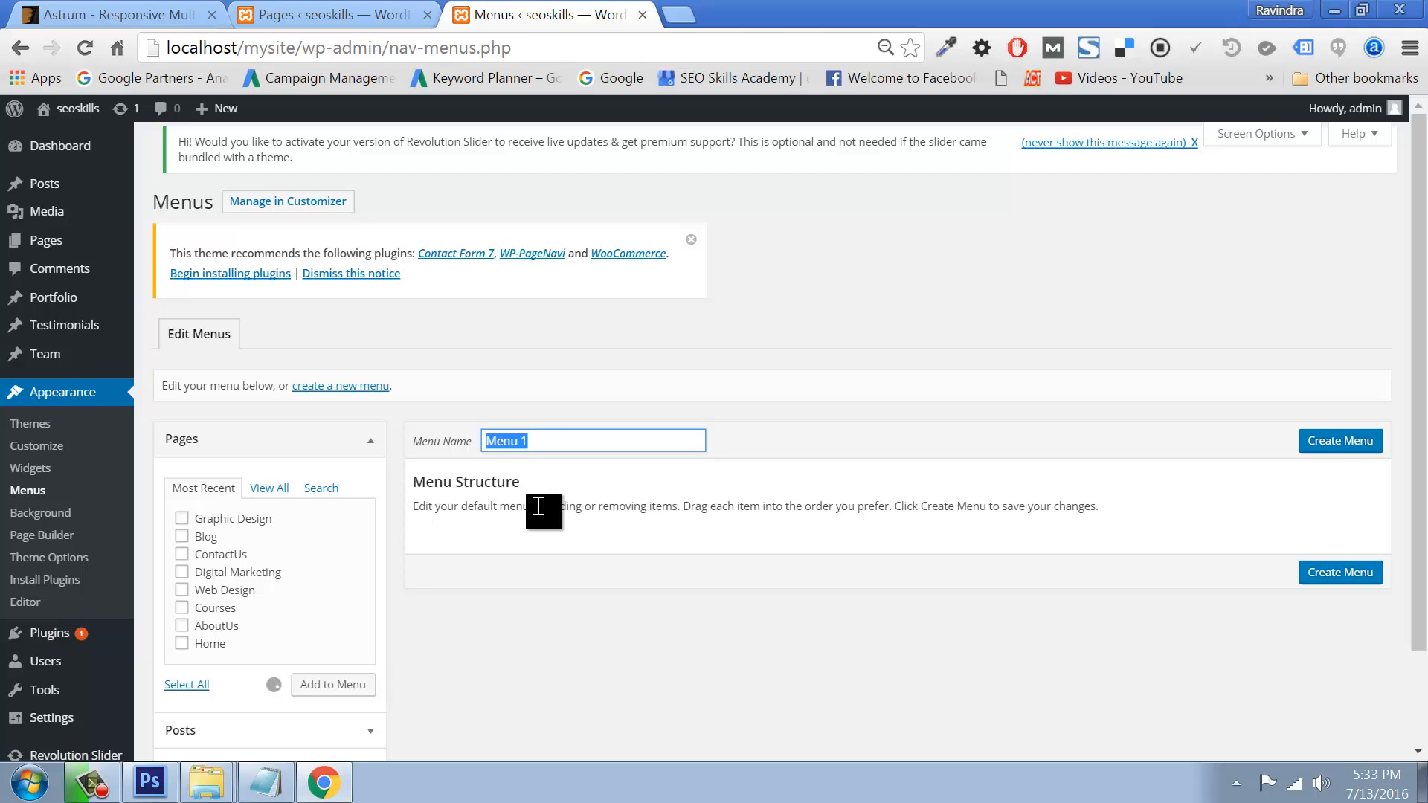
text(main)
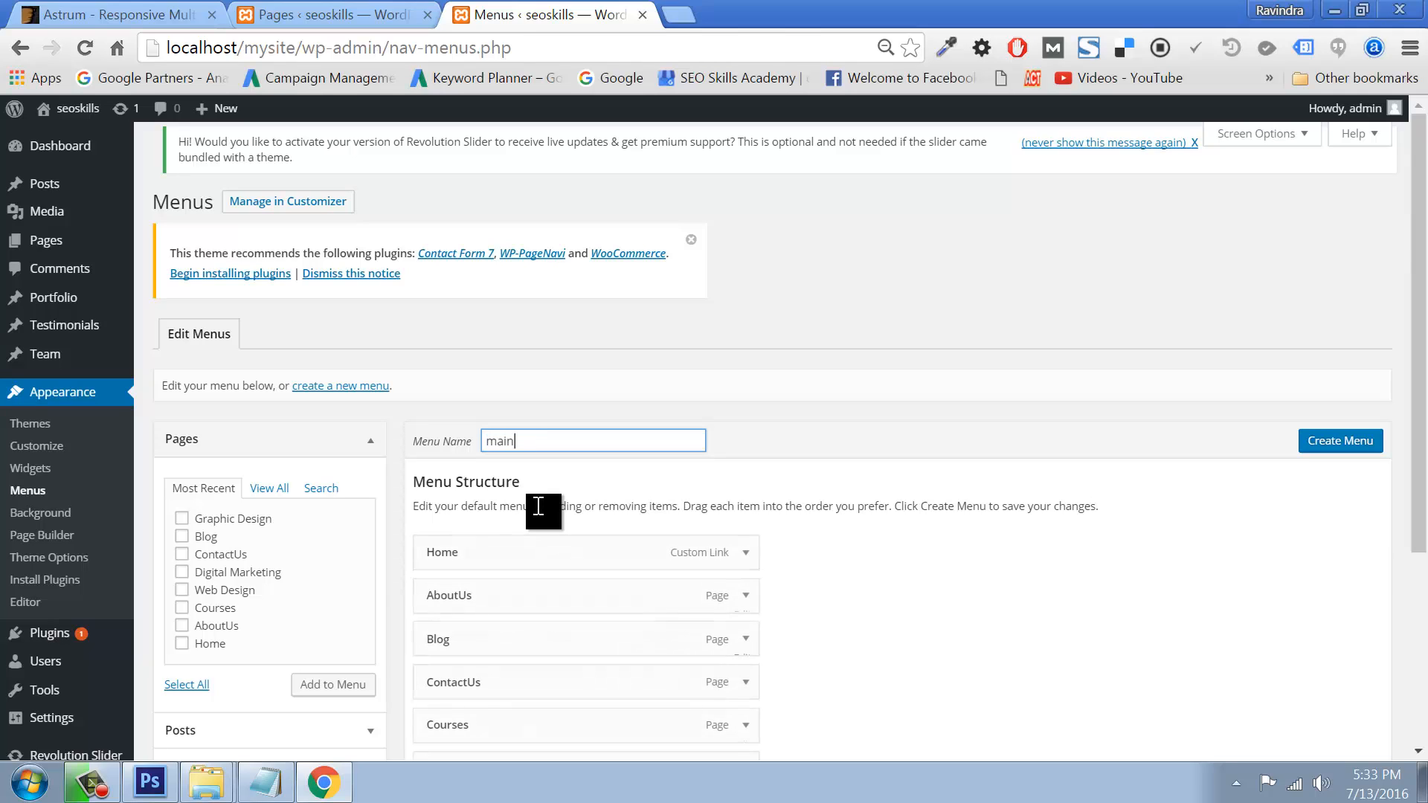
click(1328, 450)
Step: Reorder menu items, nesting Web Design under Courses and removing the duplicate Home item
scroll(883, 511, down, 3)
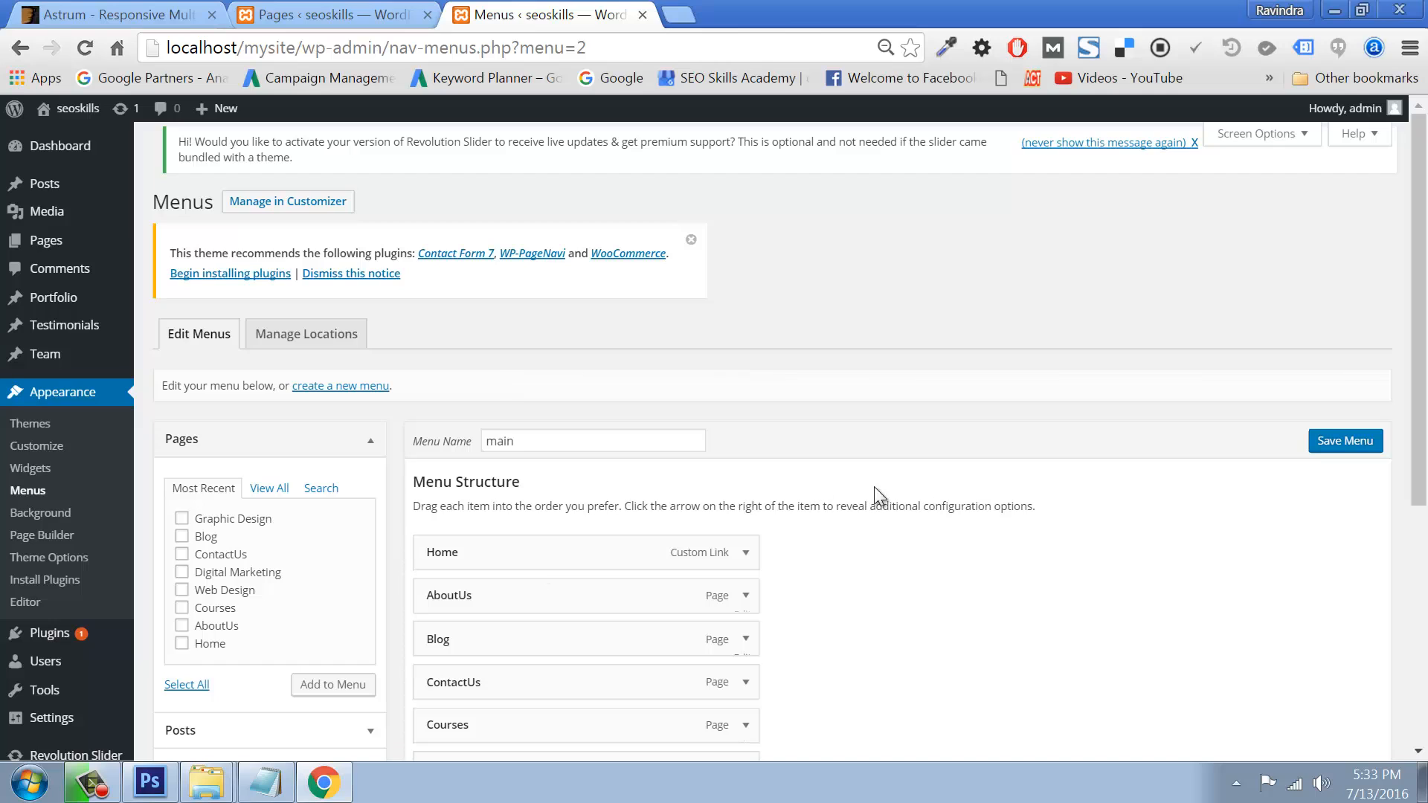
scroll(882, 549, down, 5)
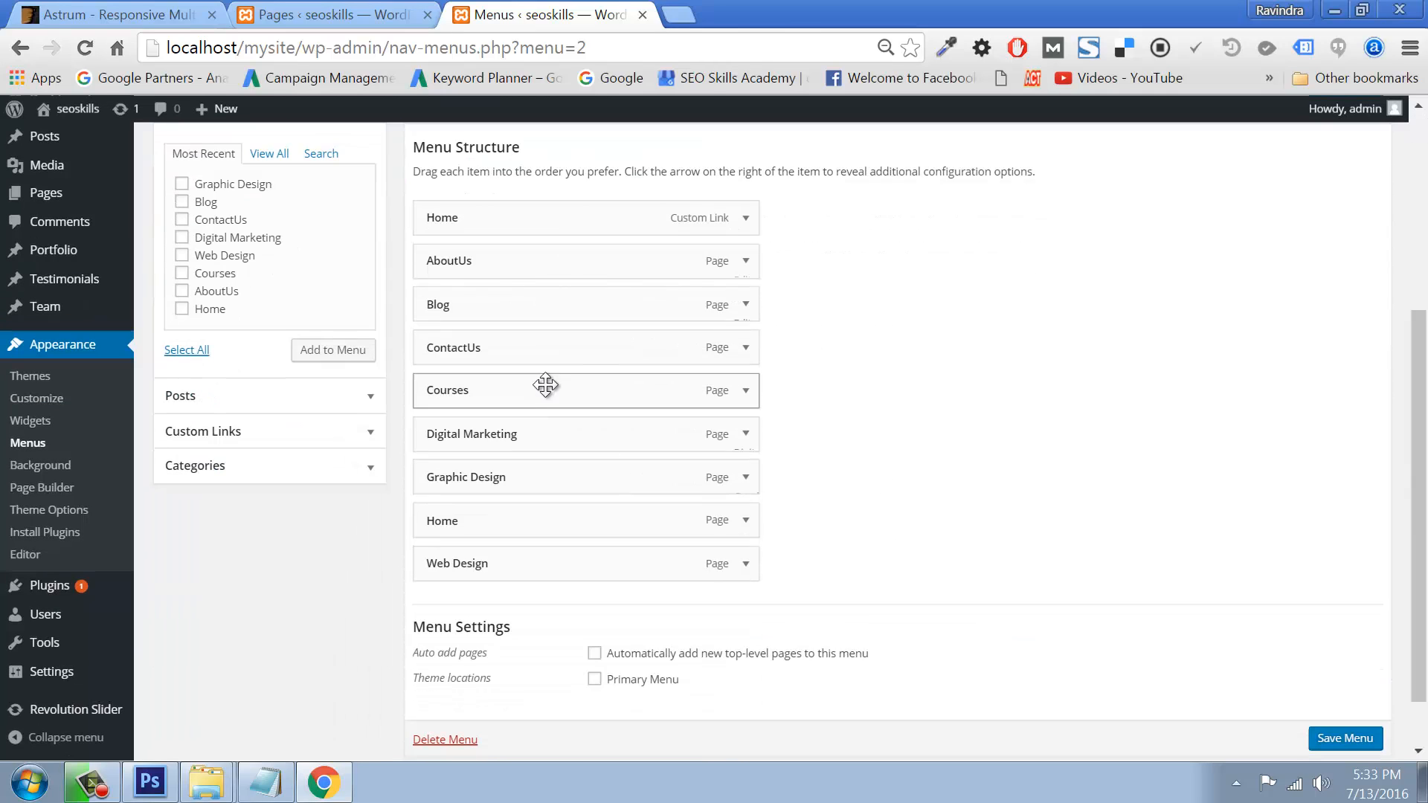
drag(510, 349, 512, 564)
drag(475, 306, 476, 535)
drag(462, 350, 497, 390)
drag(463, 477, 502, 343)
mouse_move(510, 433)
mouse_down()
mouse_move(507, 402)
mouse_move(472, 435)
mouse_move(513, 421)
mouse_move(498, 431)
mouse_up()
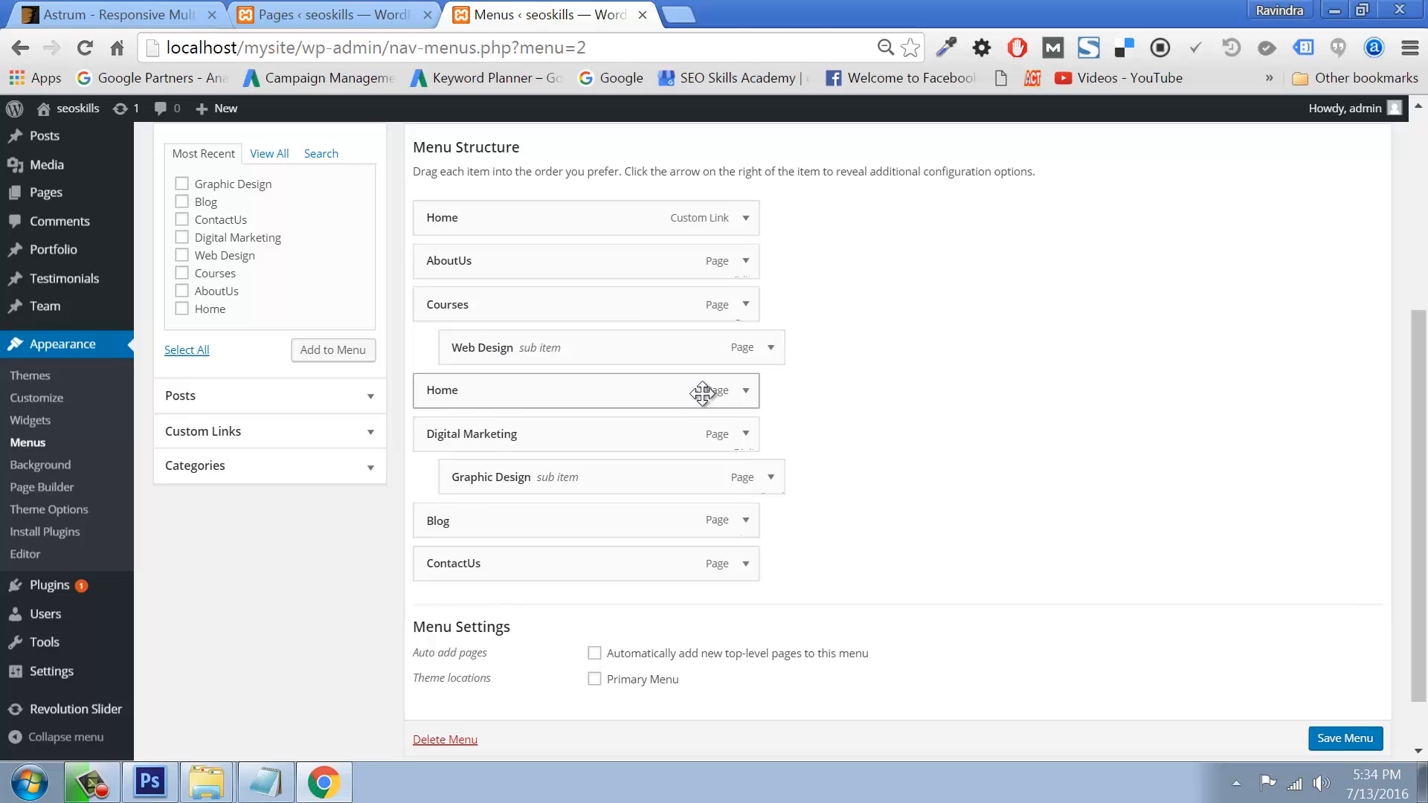
click(748, 393)
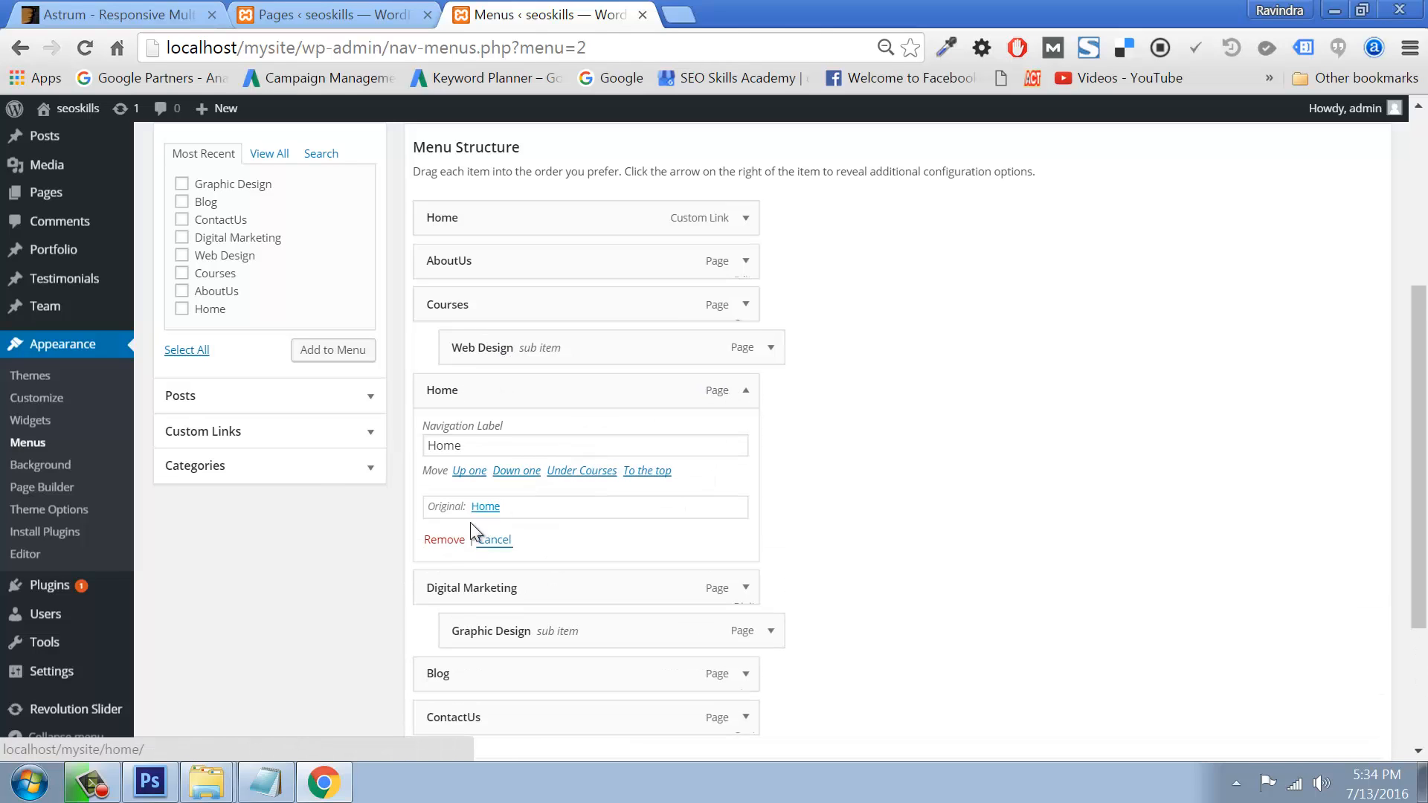
click(445, 539)
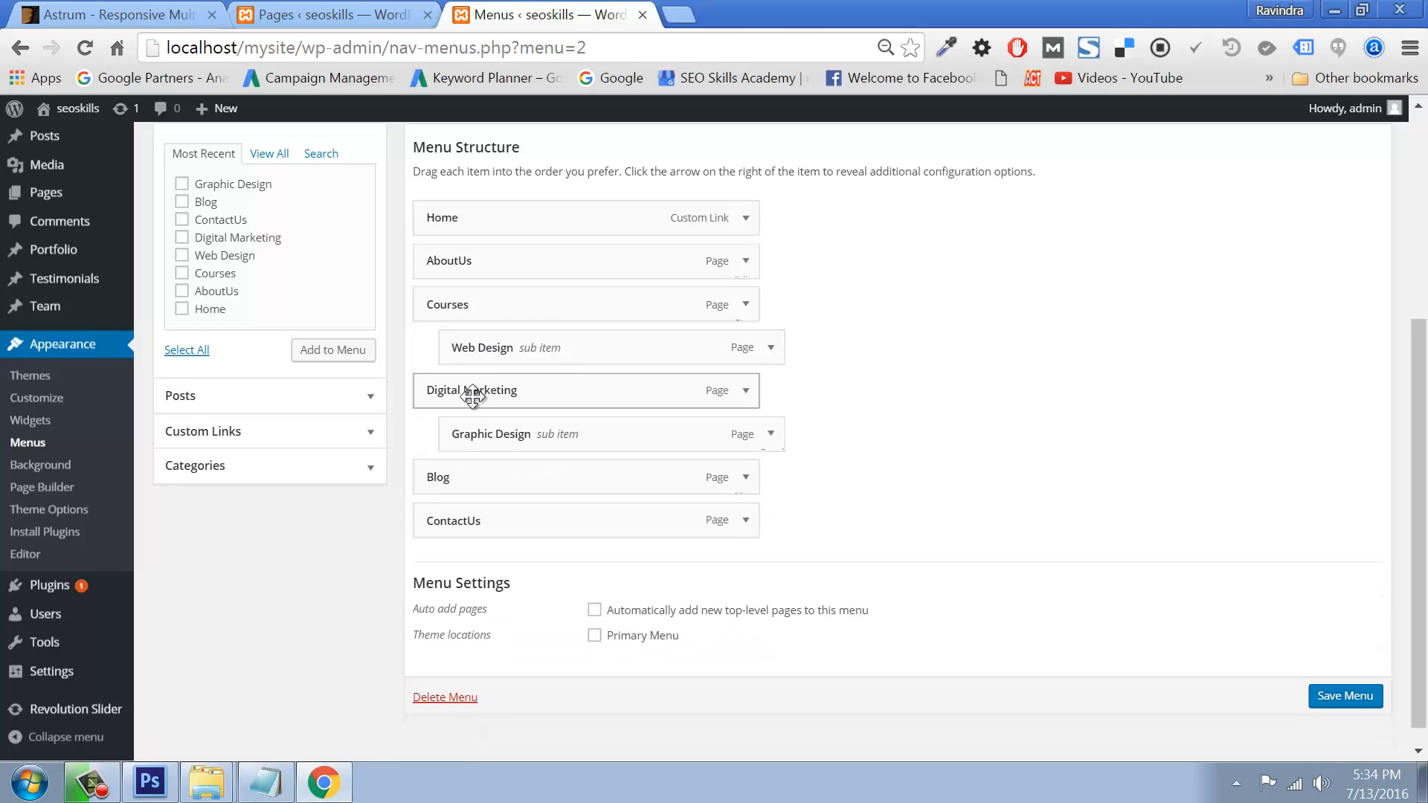
Step: Indent Digital Marketing and Graphic Design under Courses and save the main menu
drag(456, 395, 479, 456)
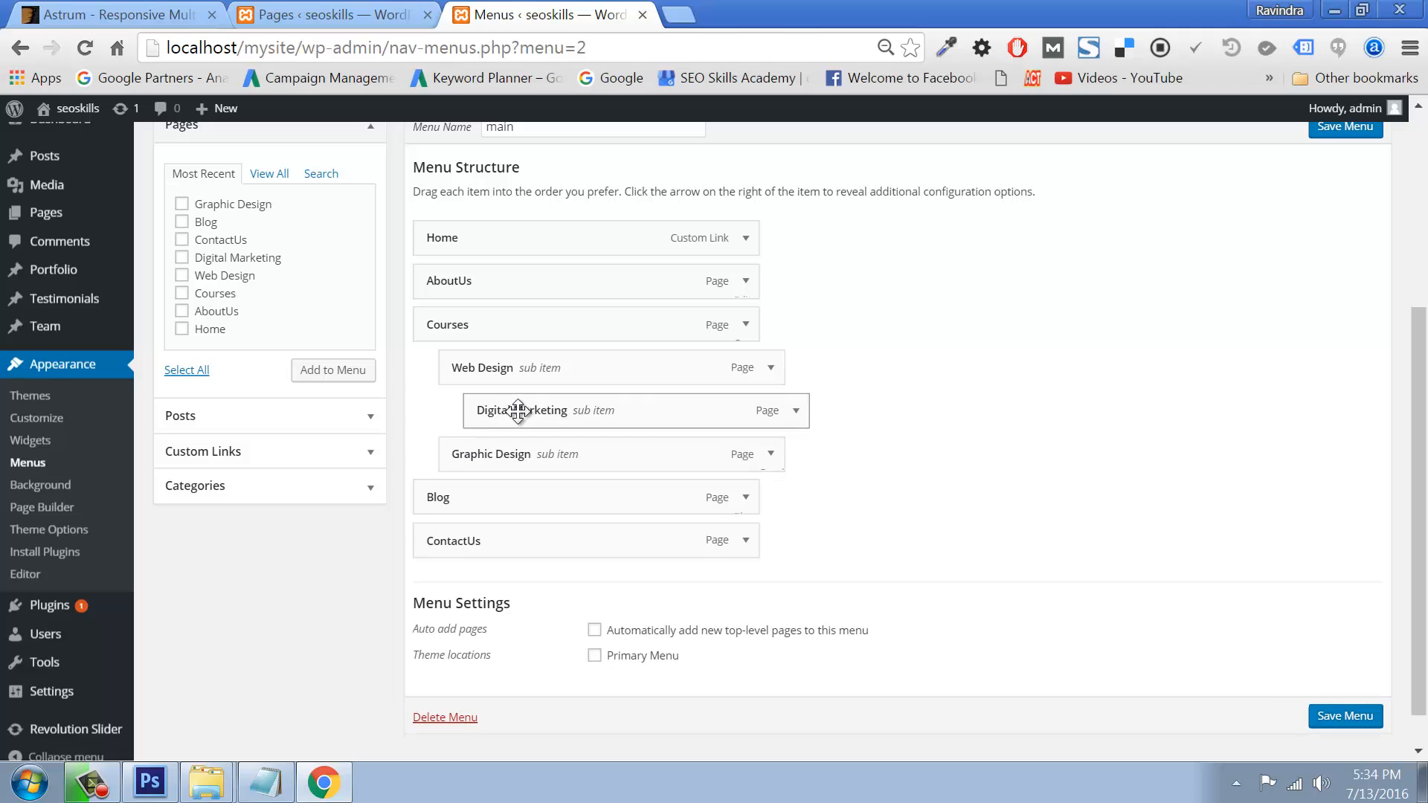
drag(519, 408, 488, 408)
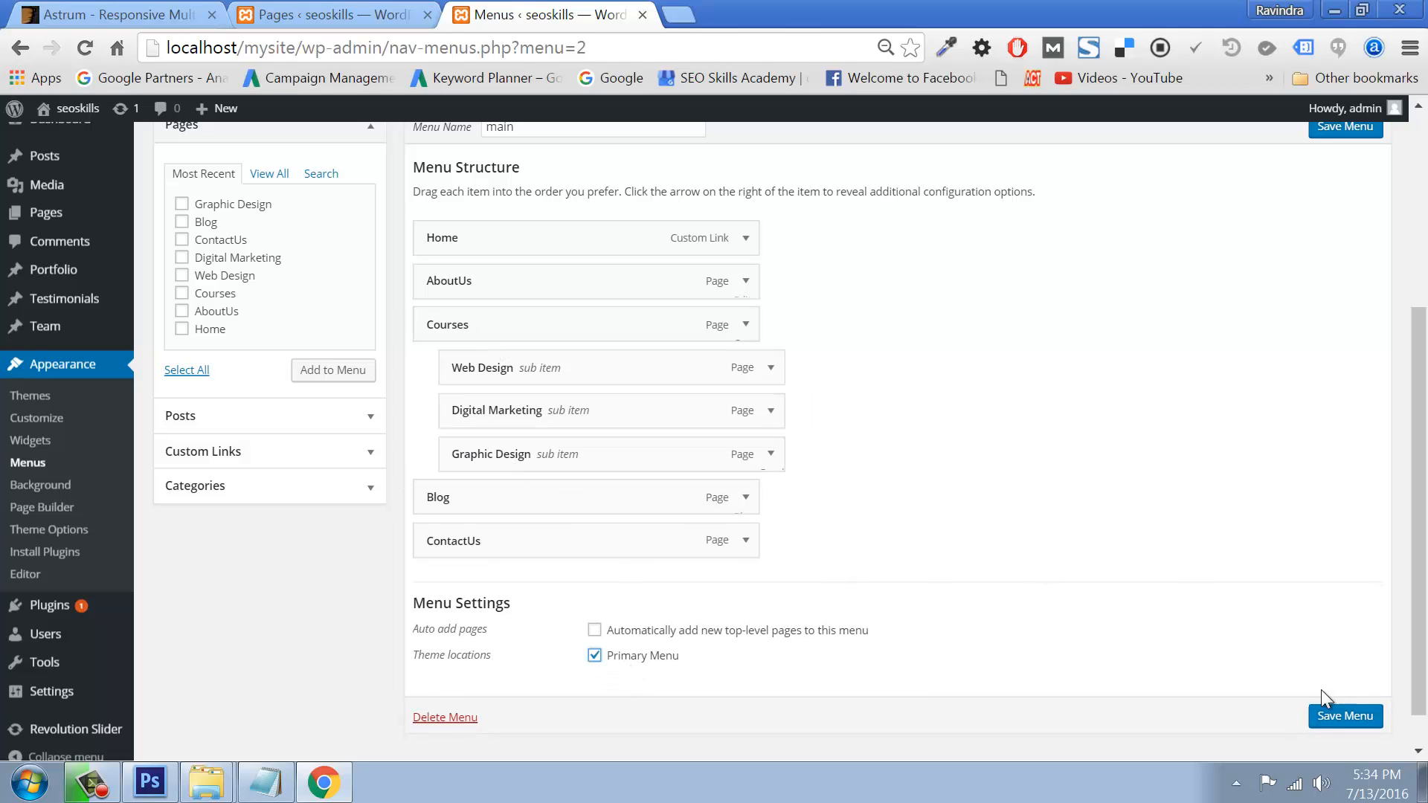
click(1321, 716)
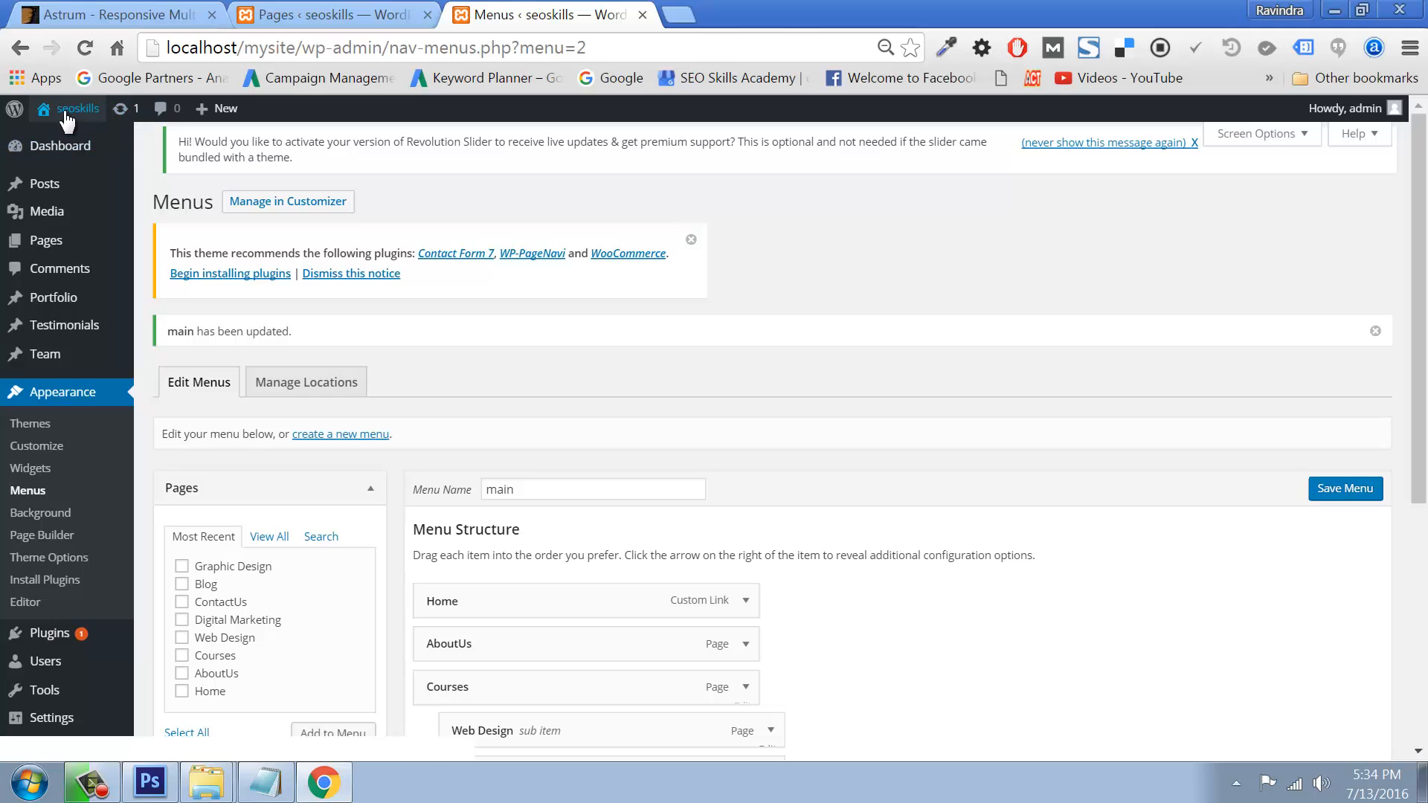
Step: Launch Firefox from the Run prompt
key(super+r)
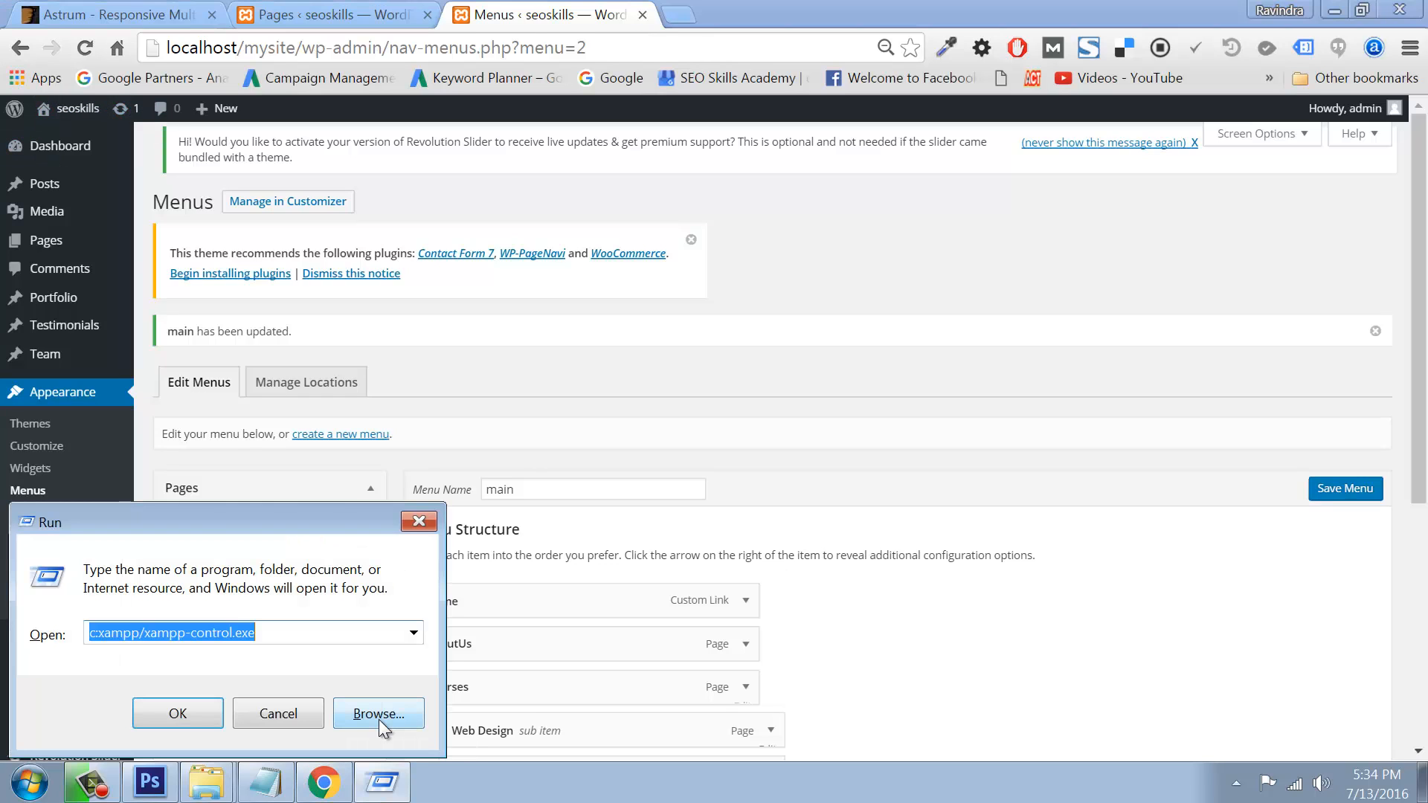
text(firefox)
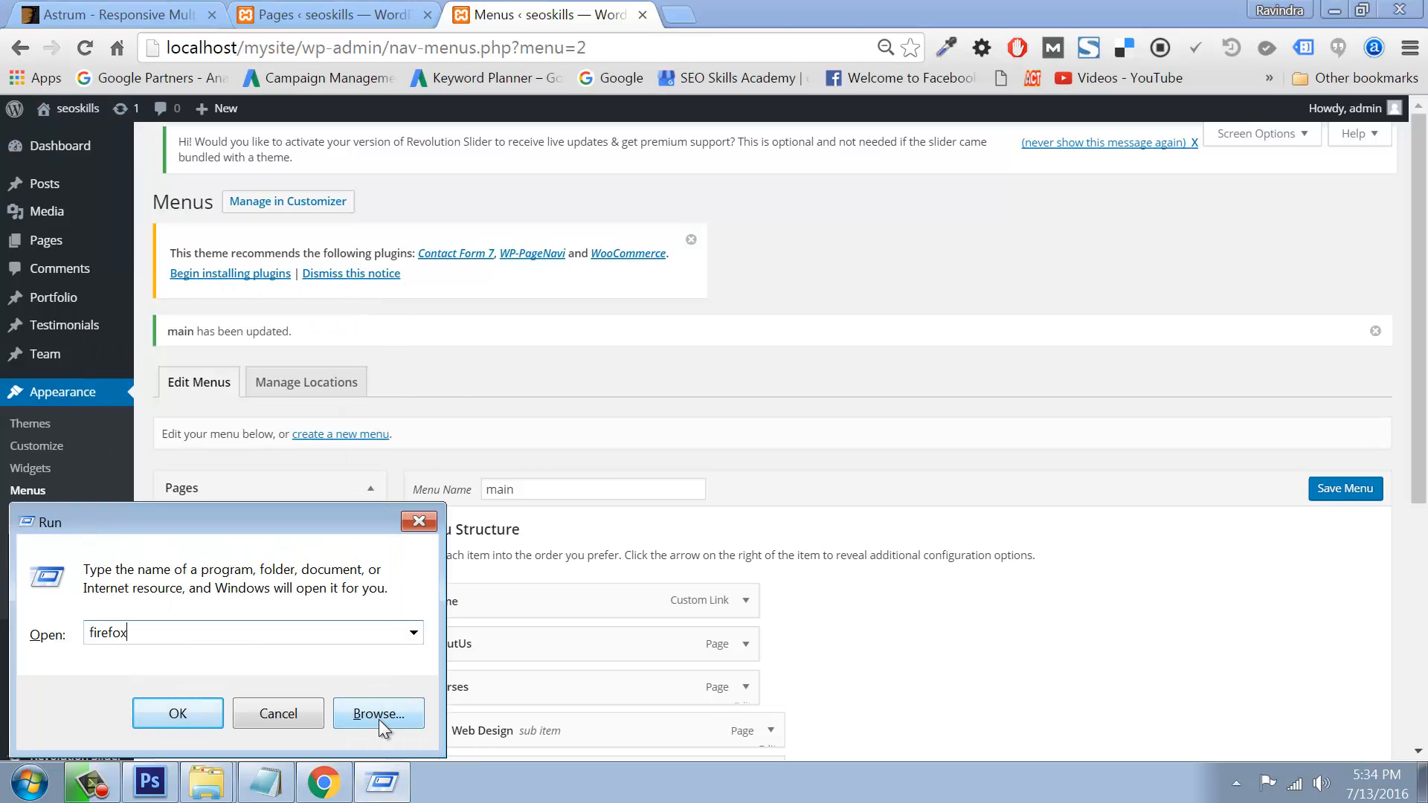
key(Return)
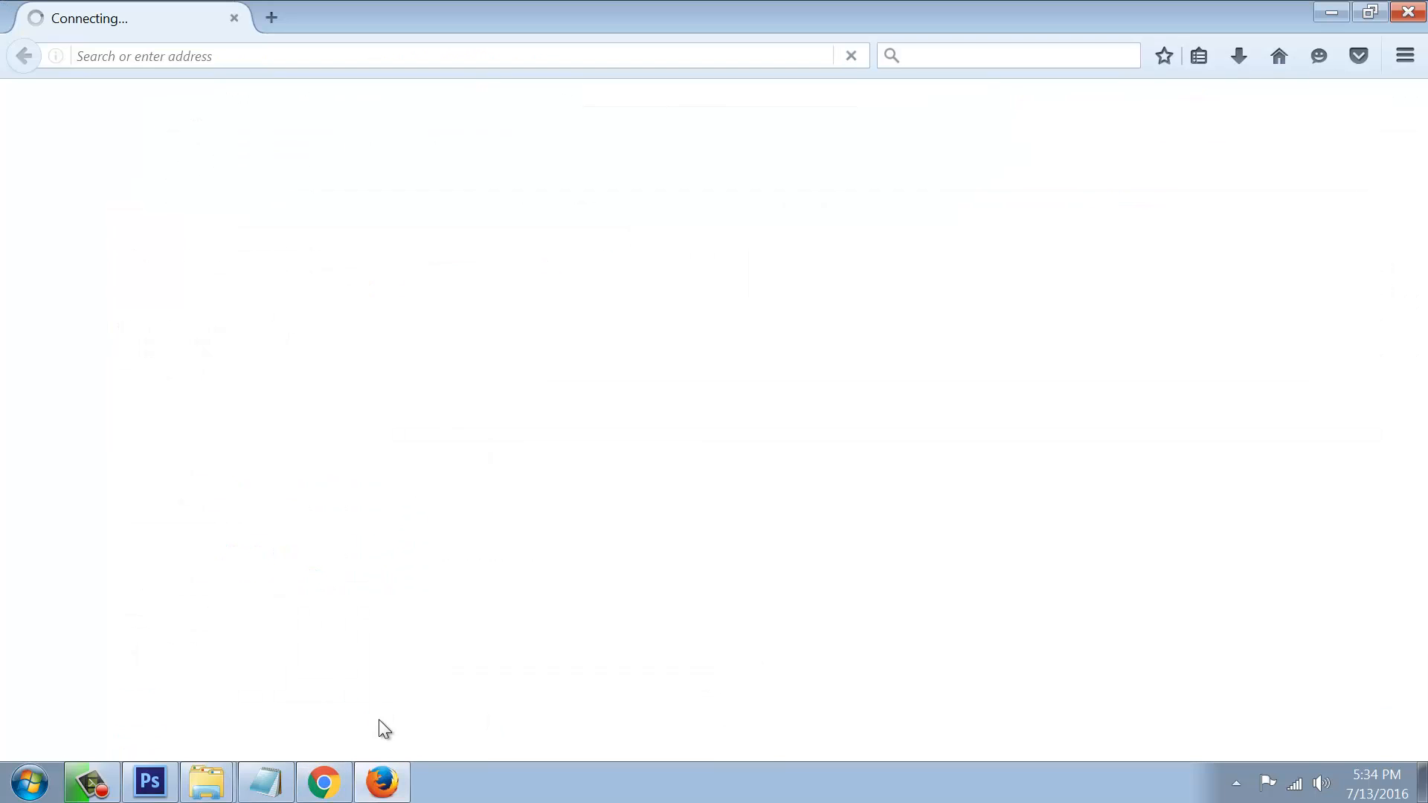
Step: Load localhost/mysite and preview the Courses dropdown in the site menu
click(228, 56)
click(228, 55)
text(loc)
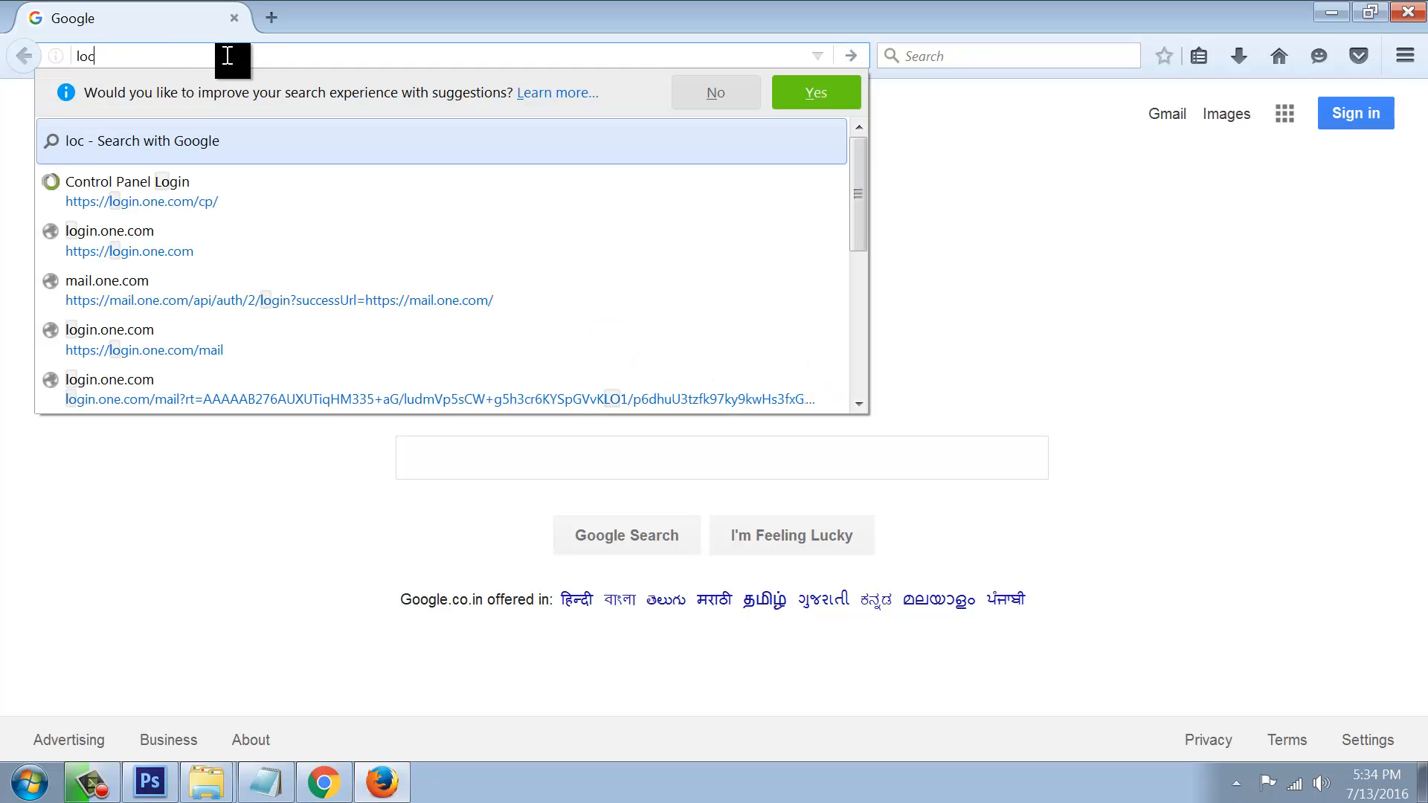
text(alhost/mysite)
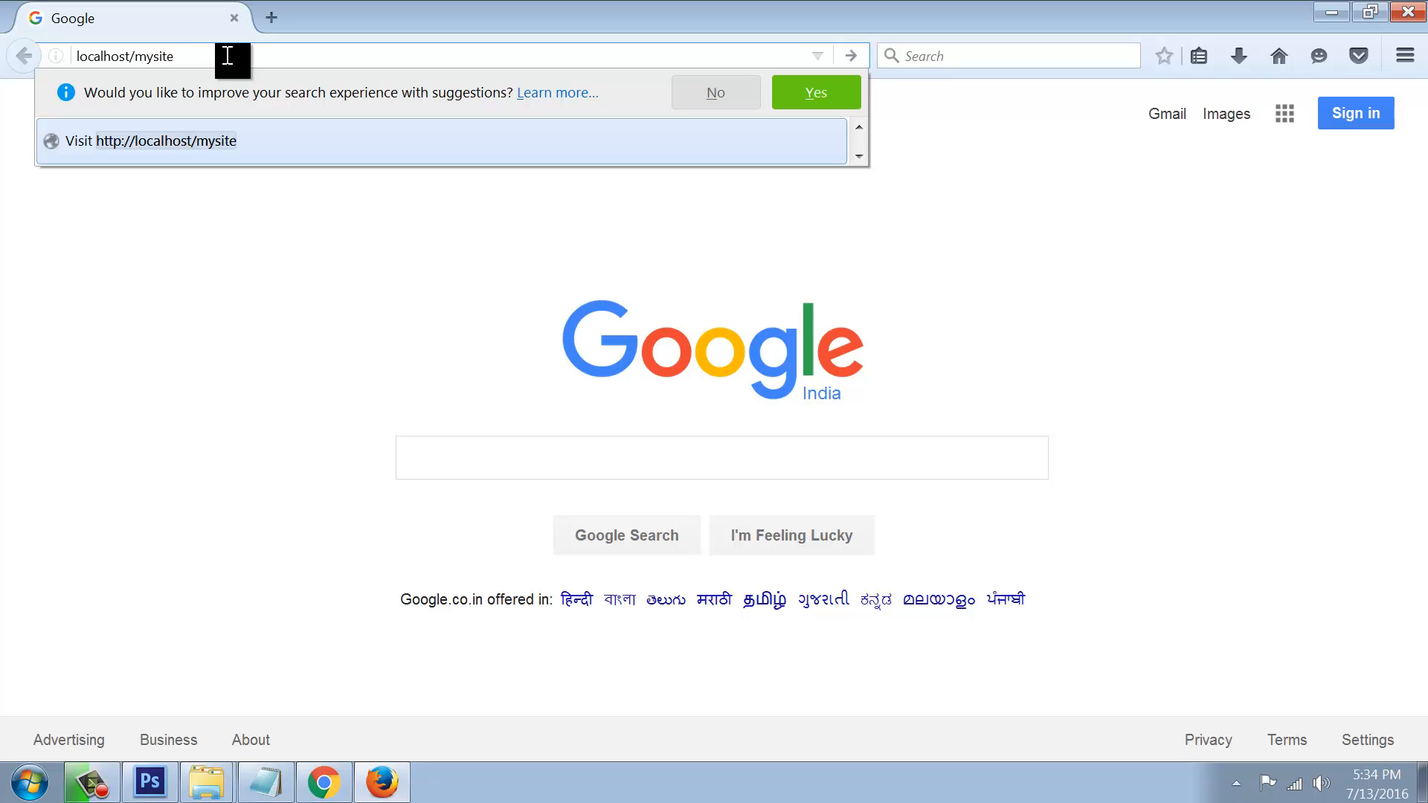
key(Return)
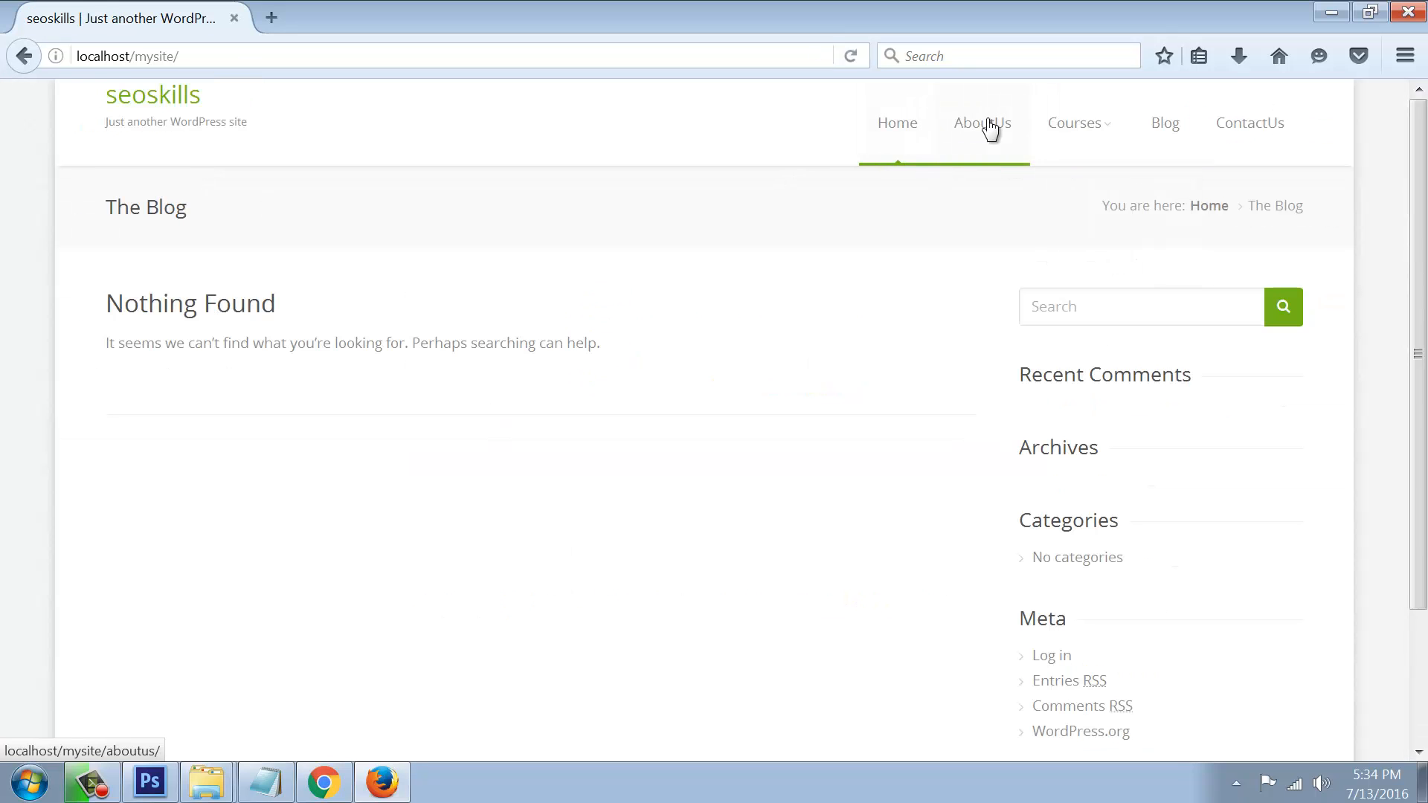
mouse_move(1069, 134)
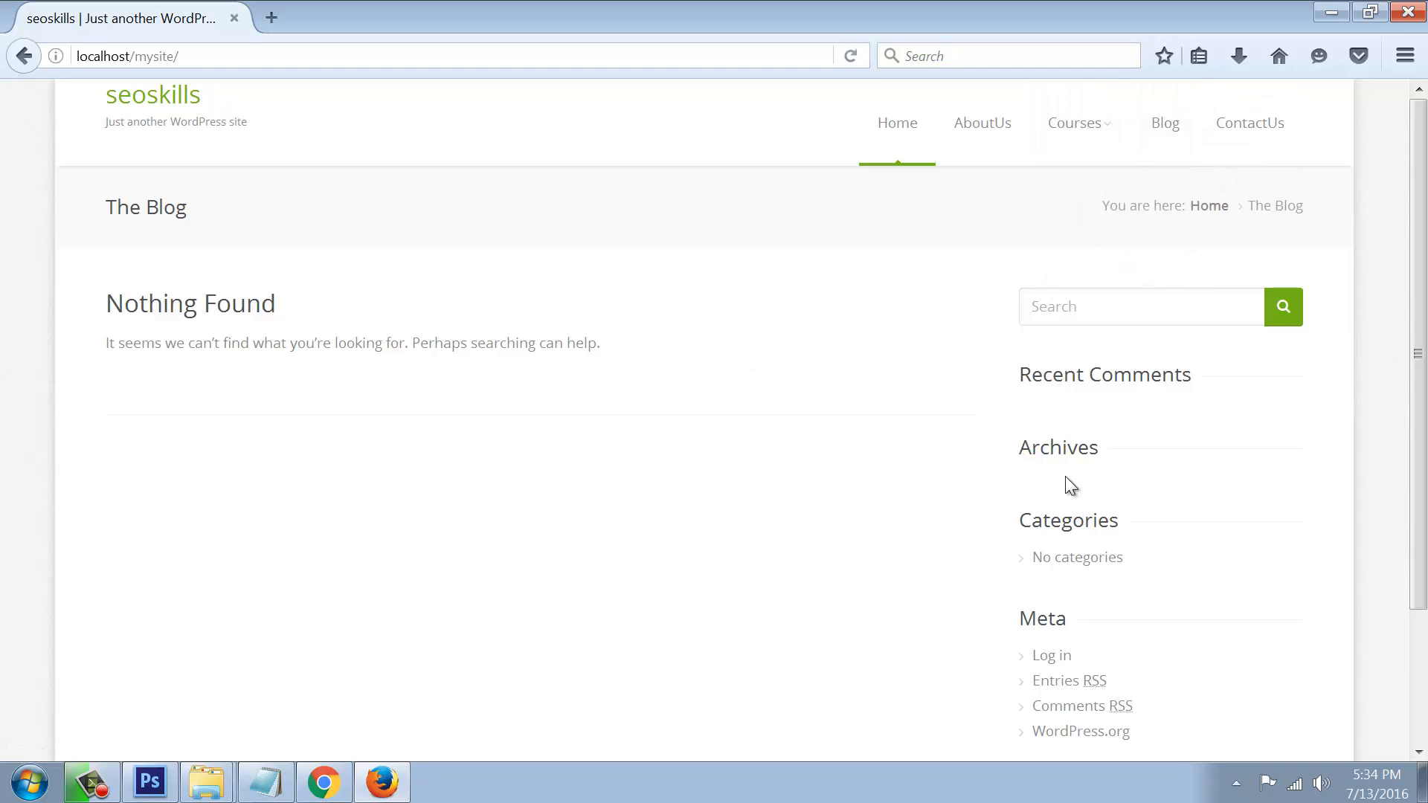
scroll(1042, 513, down, 2)
scroll(1044, 513, up, 2)
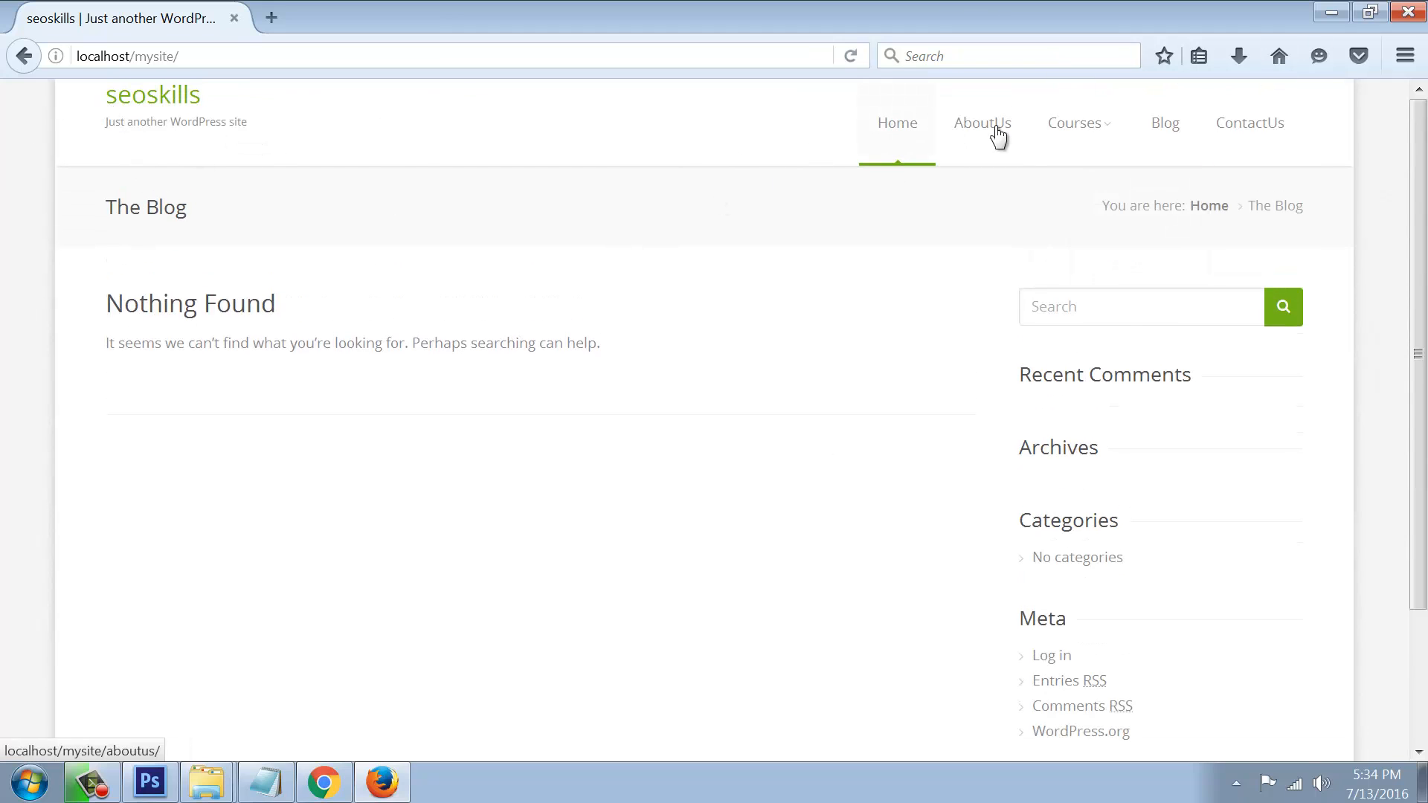
Step: Go to Astrum Theme Options, keep Enable slider at Yes, and return to Header settings
click(1332, 13)
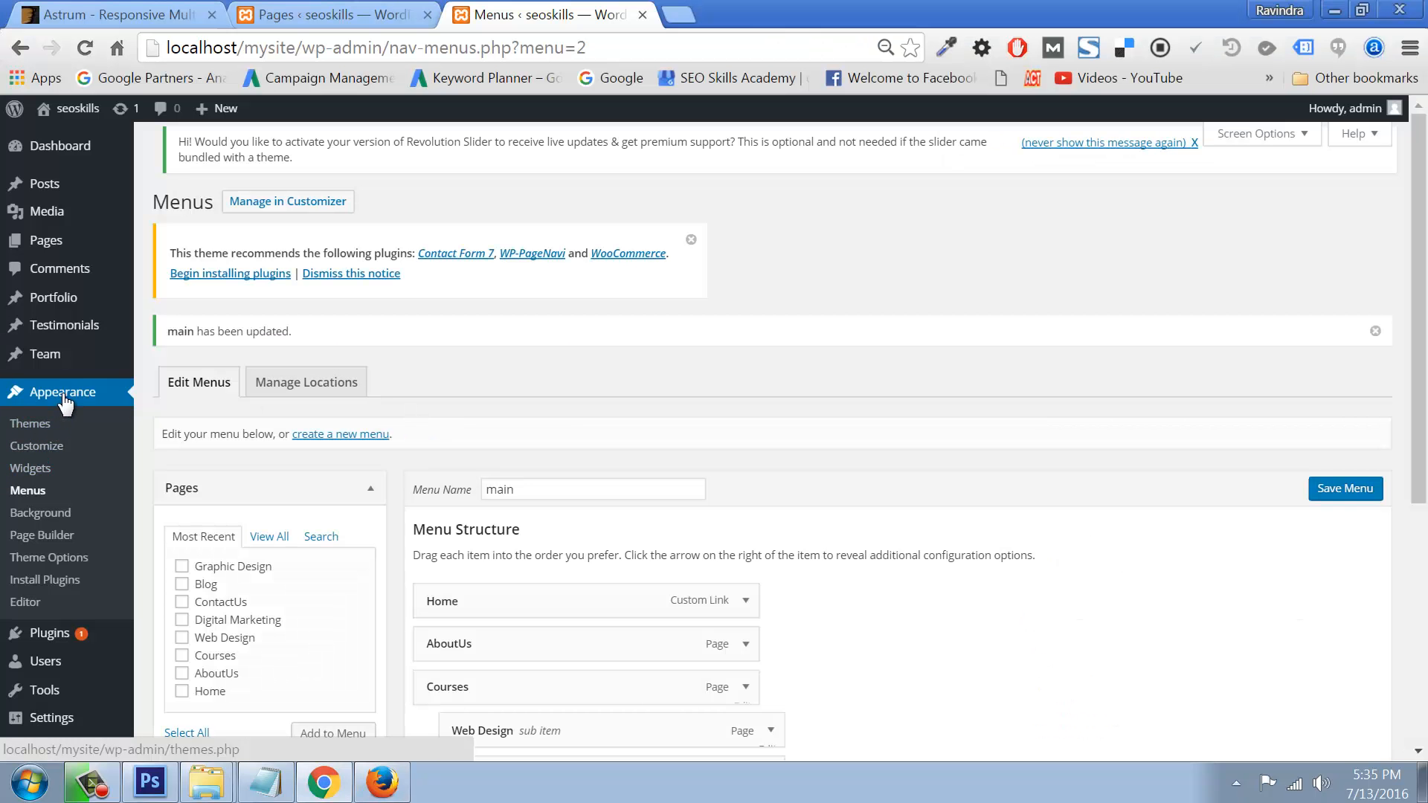
click(49, 559)
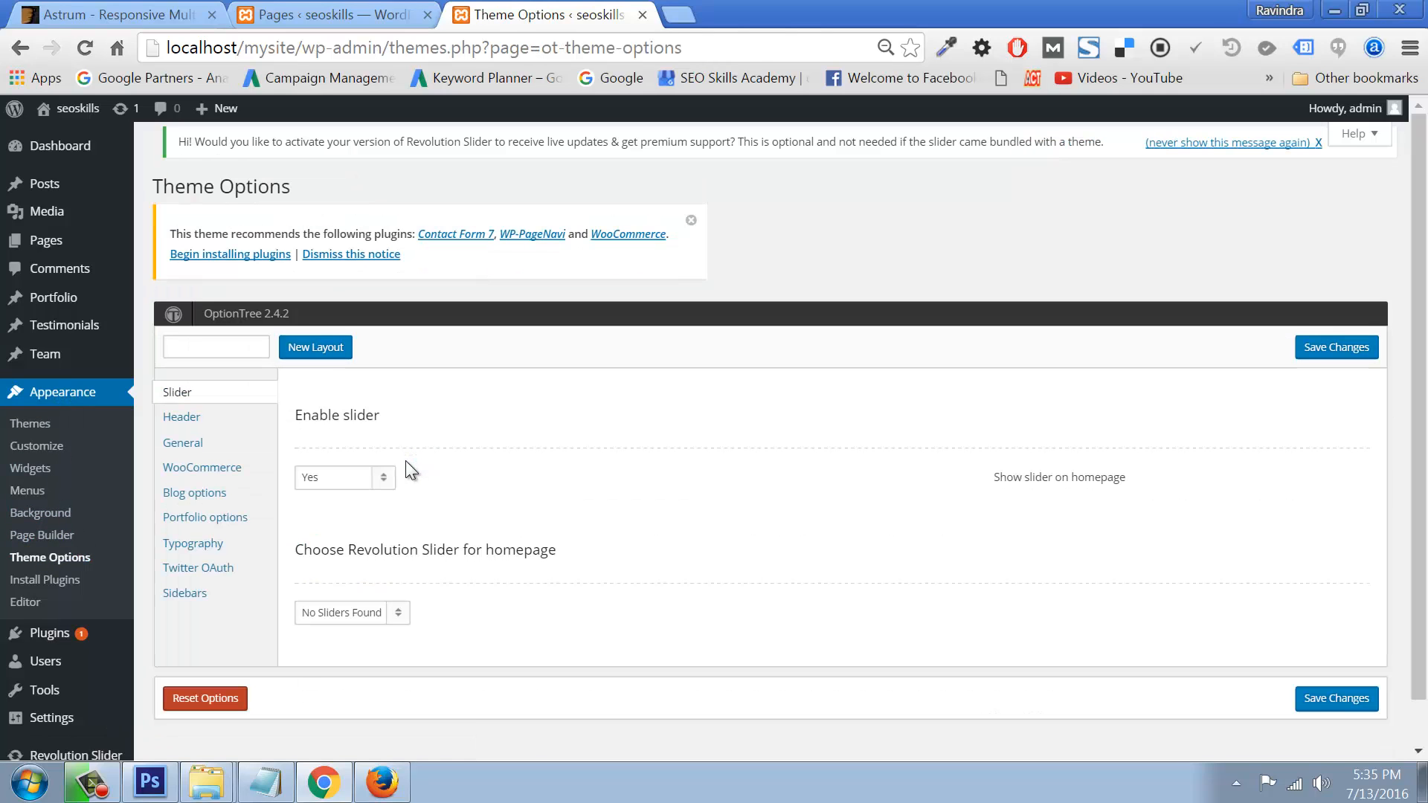
click(192, 421)
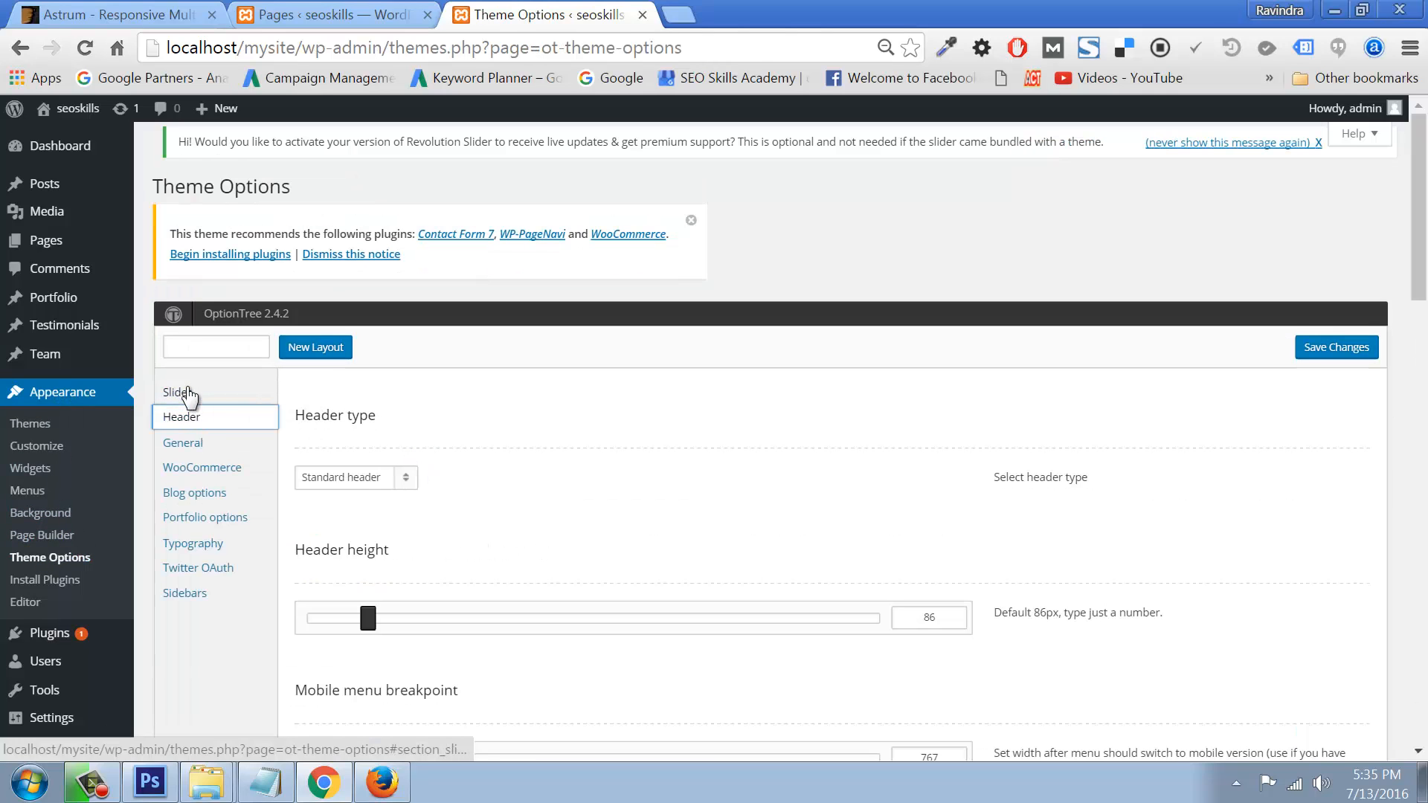
click(190, 396)
click(384, 487)
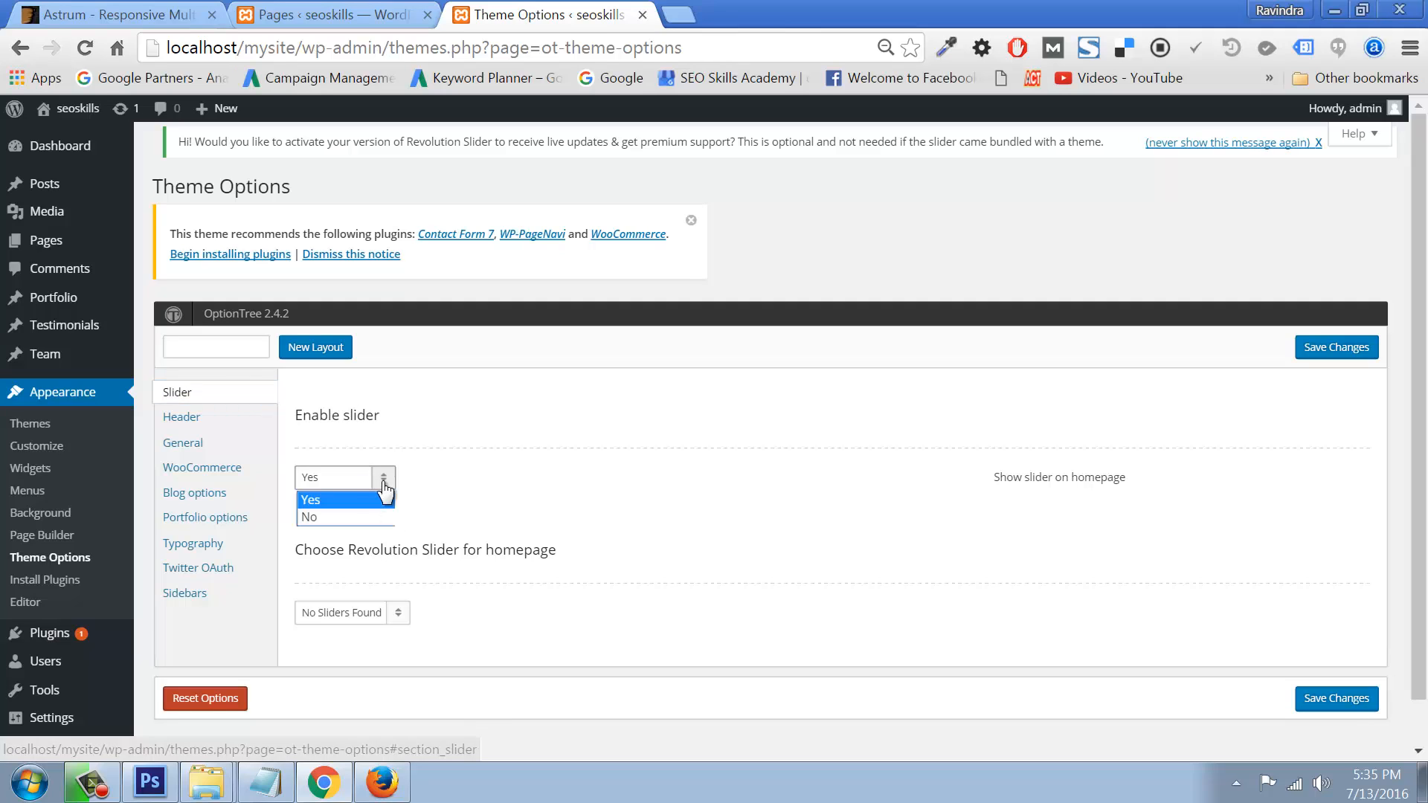
click(384, 485)
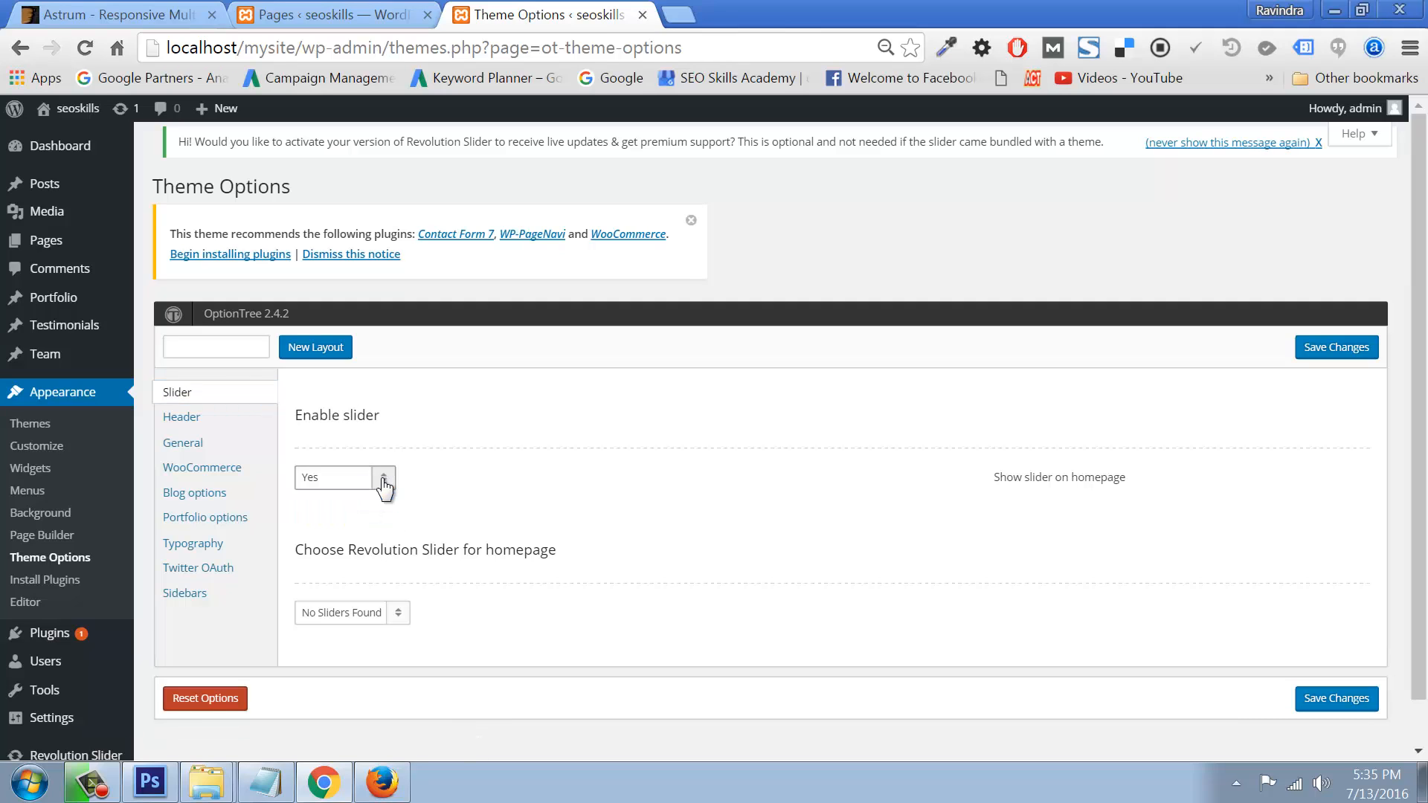
click(198, 425)
scroll(480, 573, down, 7)
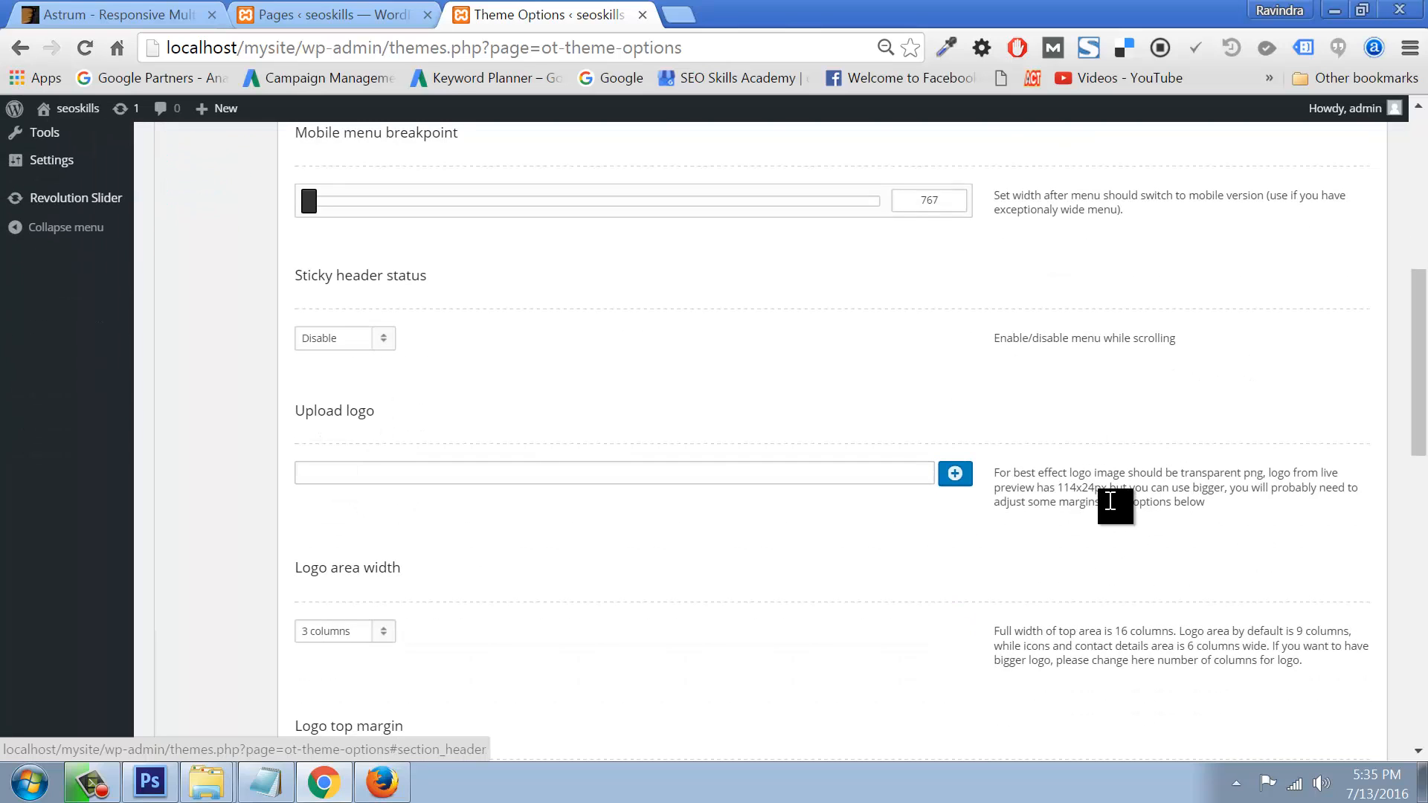
Step: Upload ALLTECHSKILLS-LOGO01.png from the D: drive as the logo image
click(957, 475)
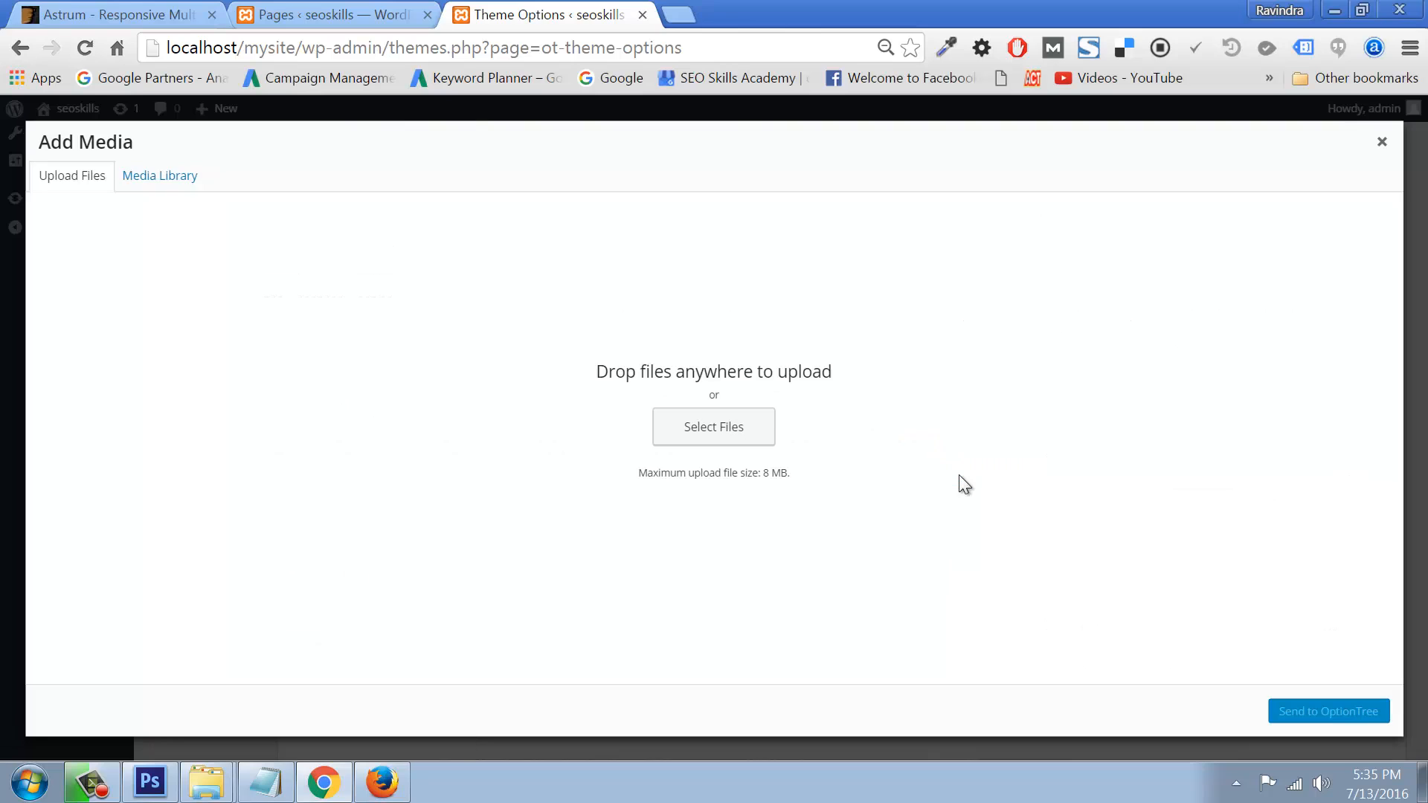
click(682, 434)
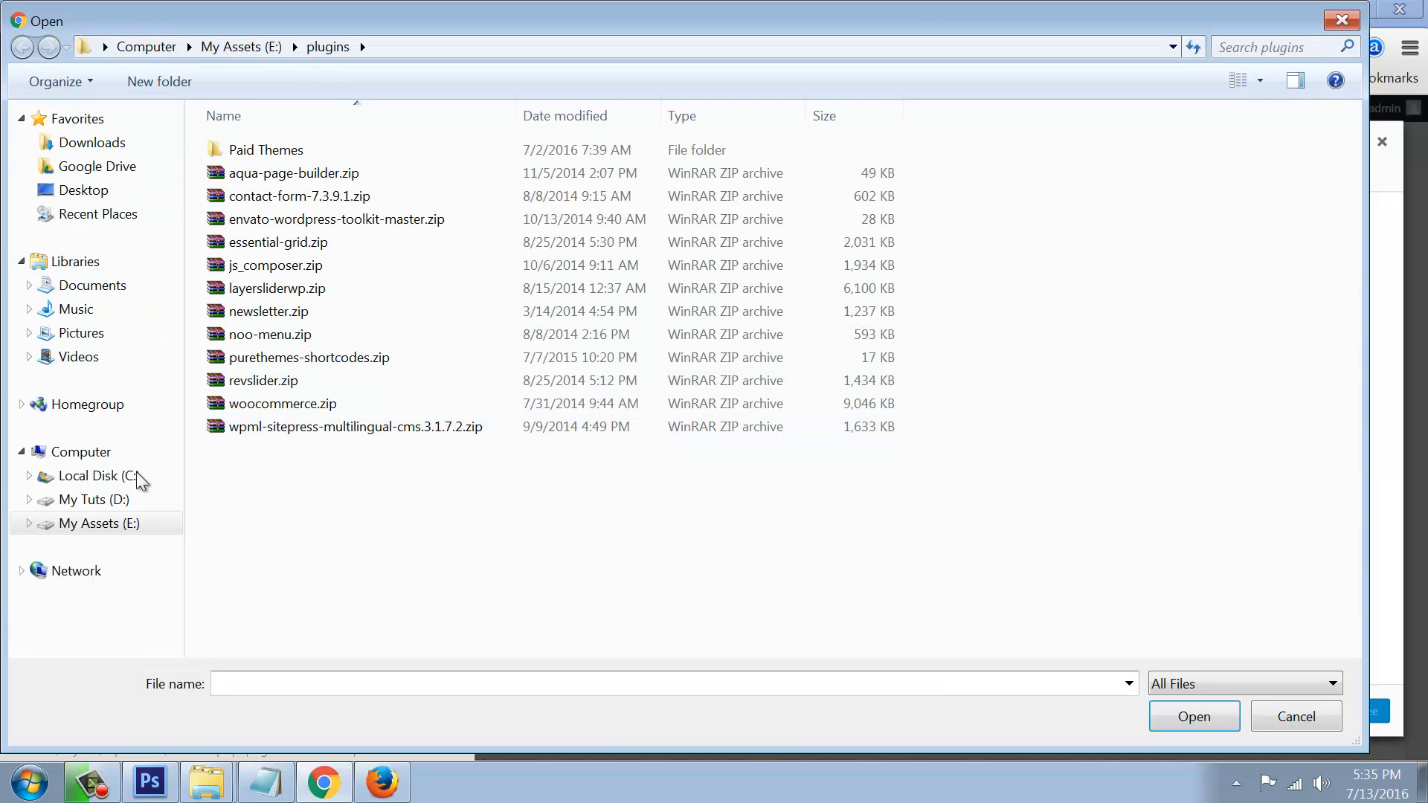
click(103, 503)
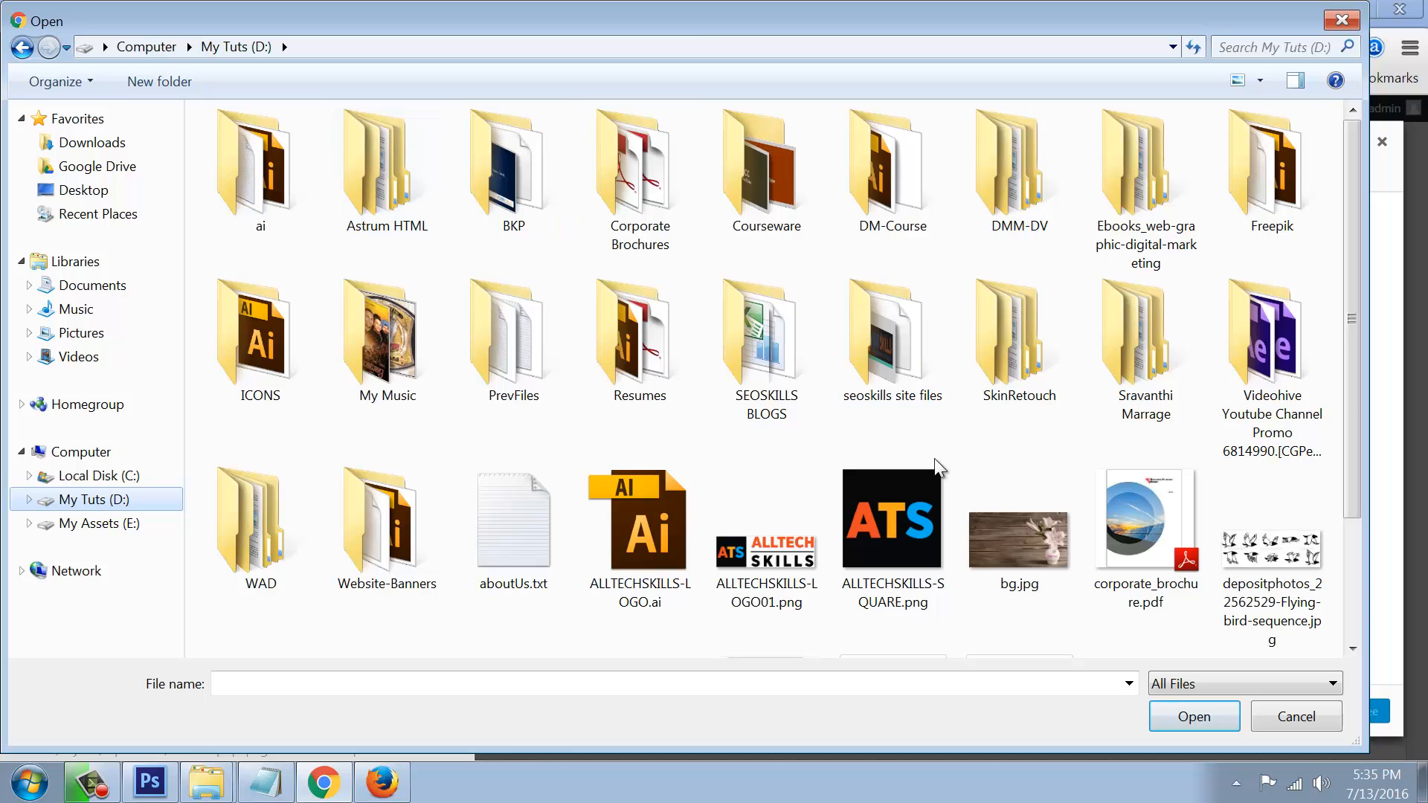
click(808, 574)
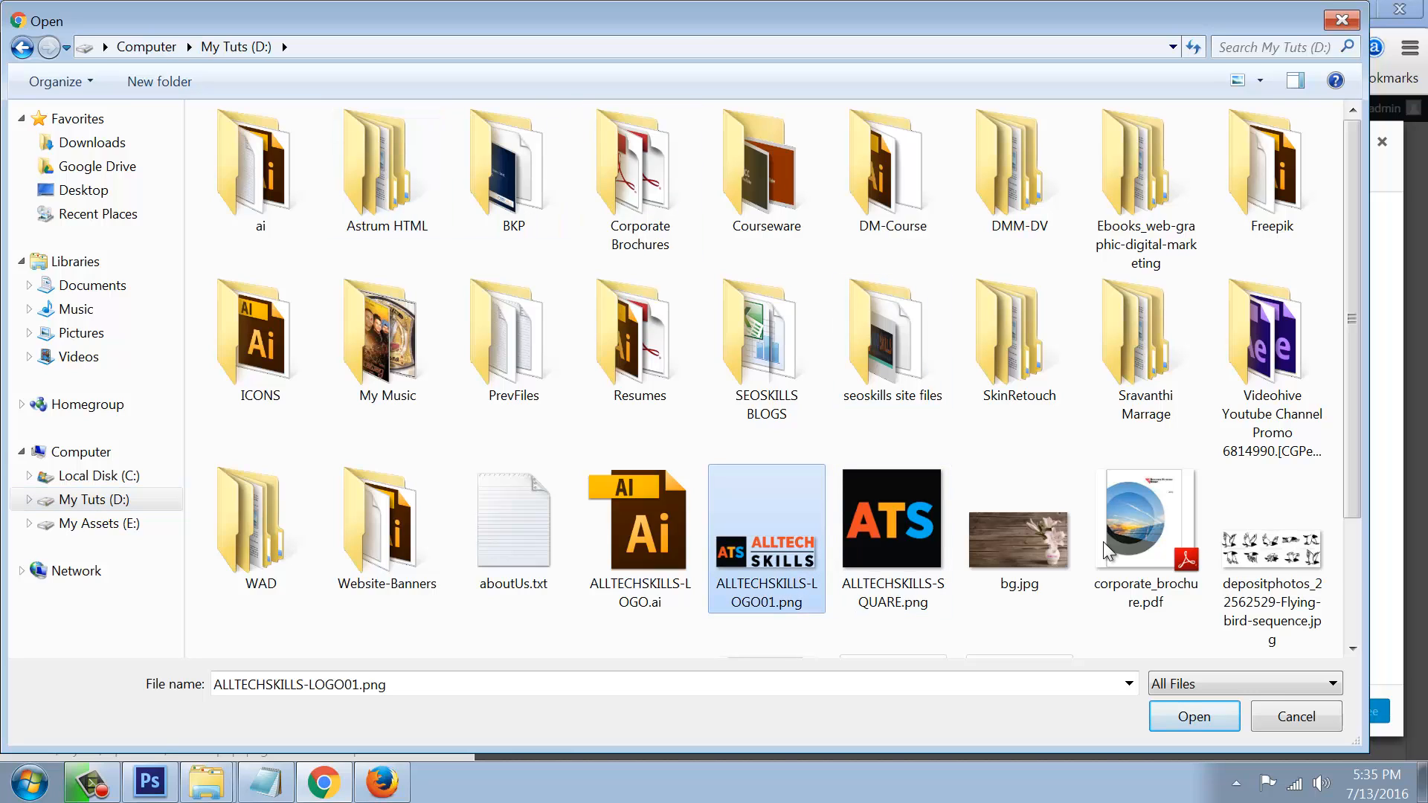
click(1189, 717)
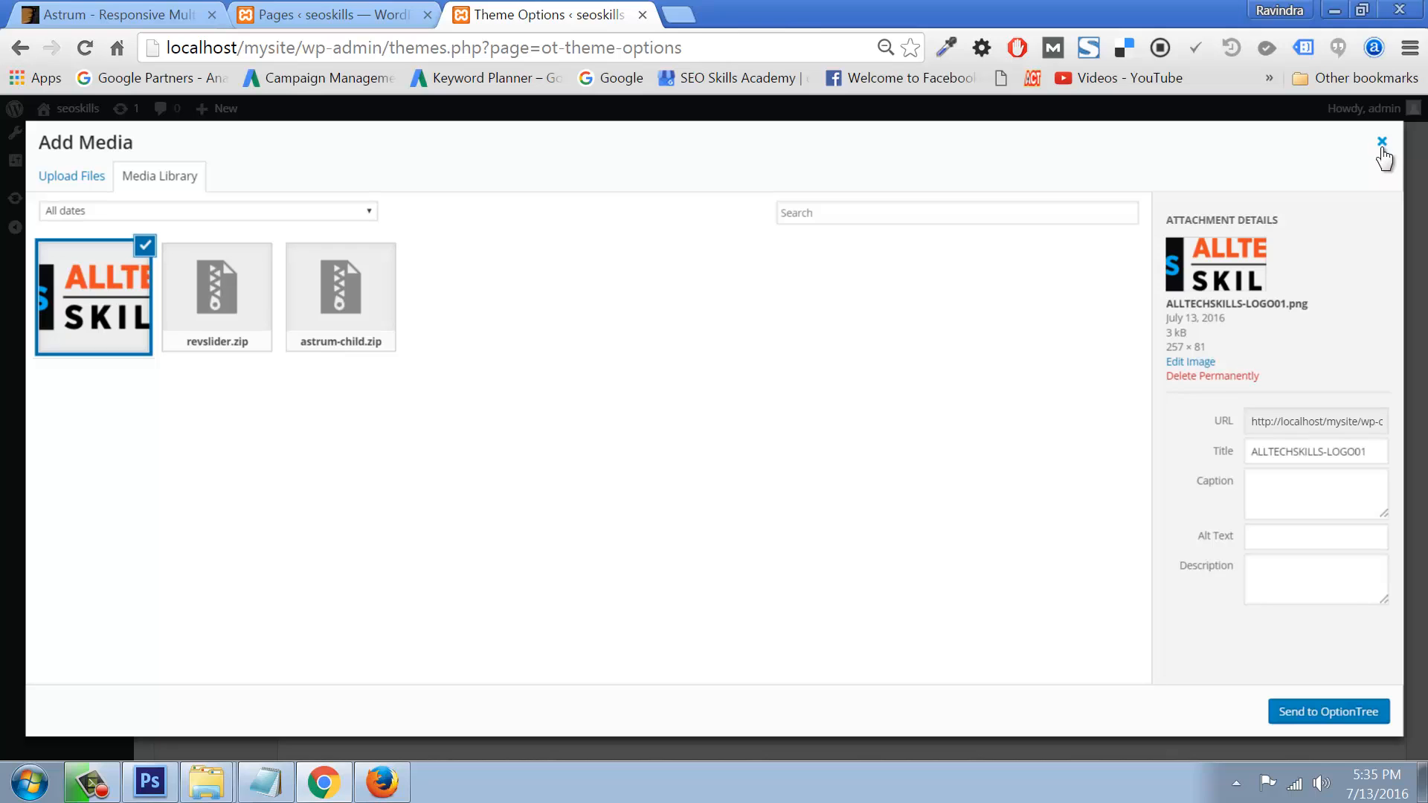
Step: Pick ALLTECHSKILLS-LOGO01.png from the Media Library as the header logo and save the theme options
click(1382, 145)
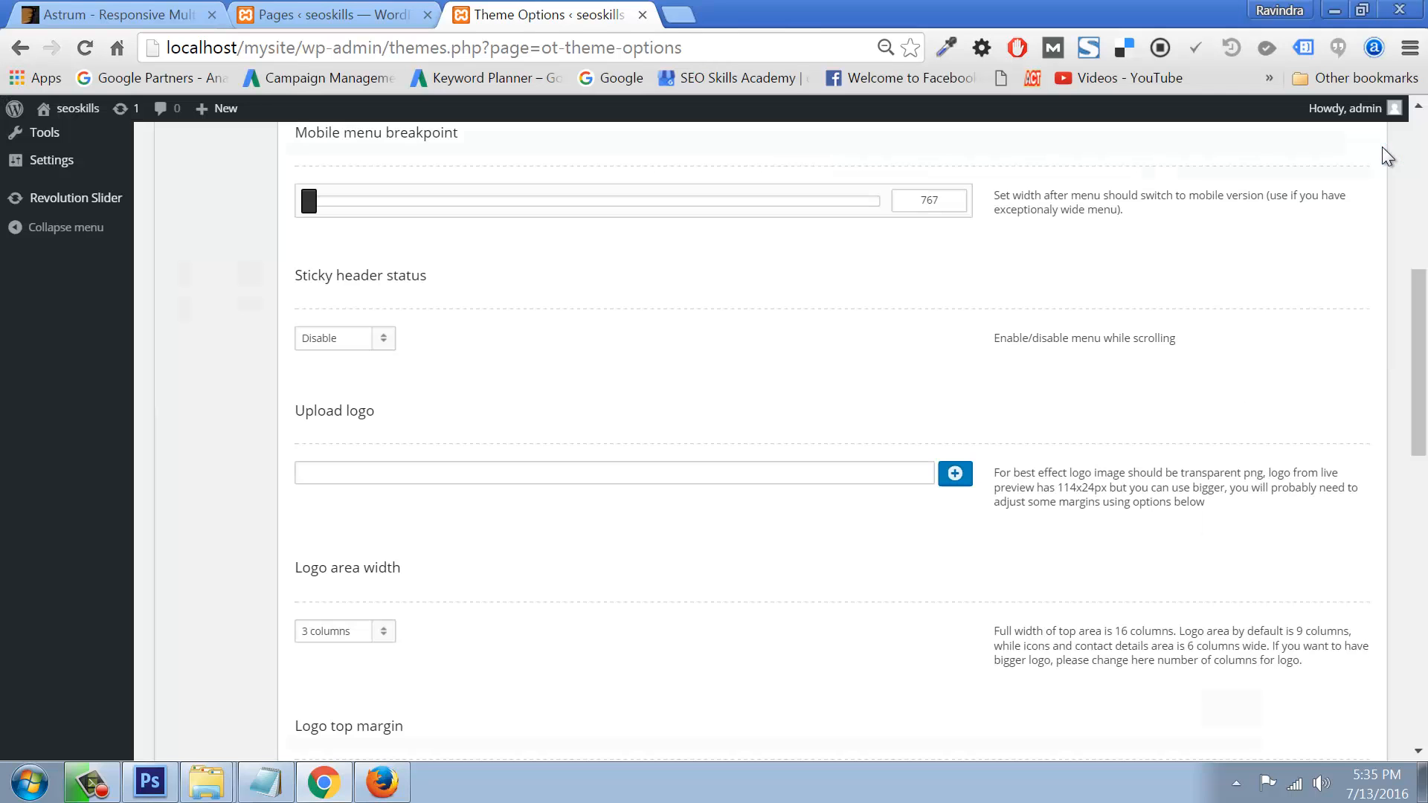
click(954, 477)
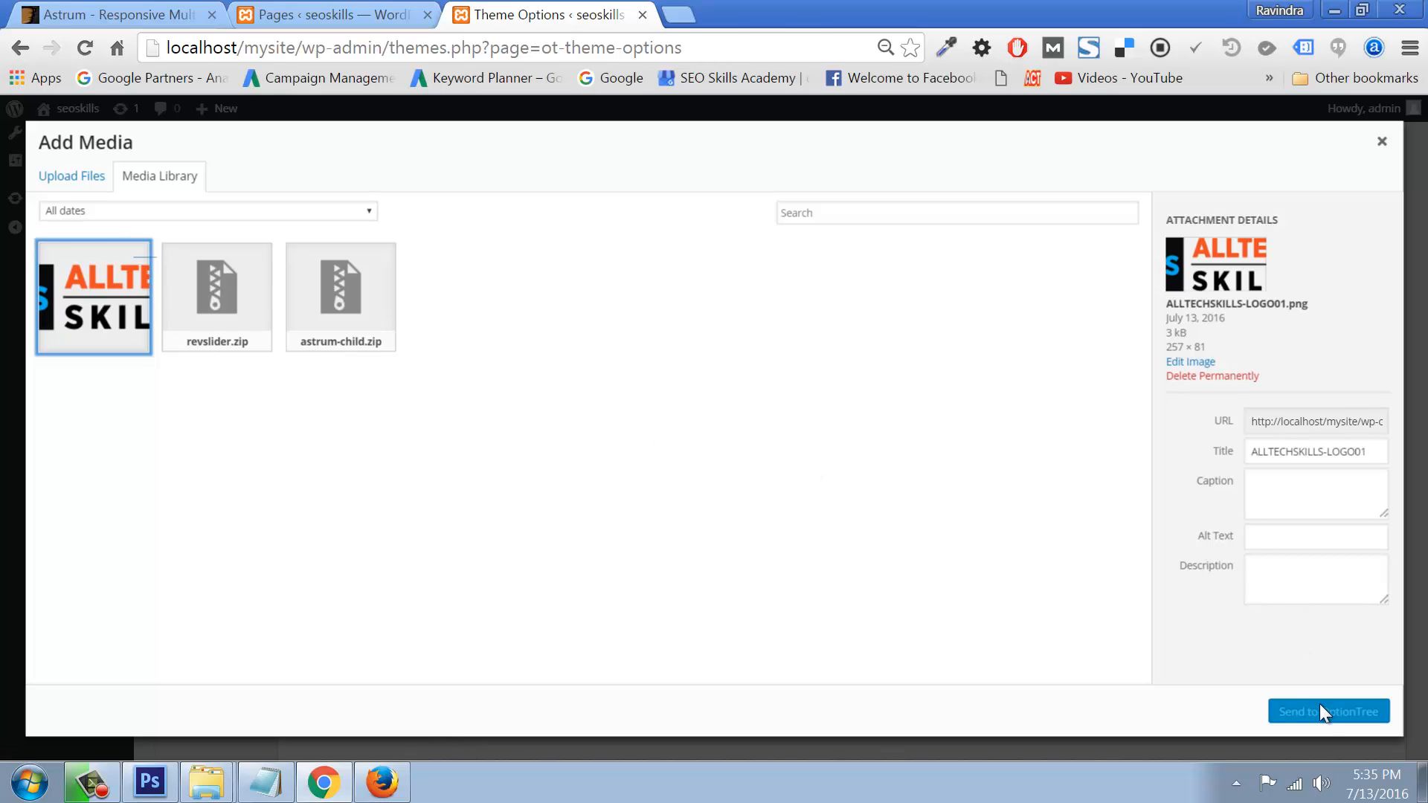
click(108, 301)
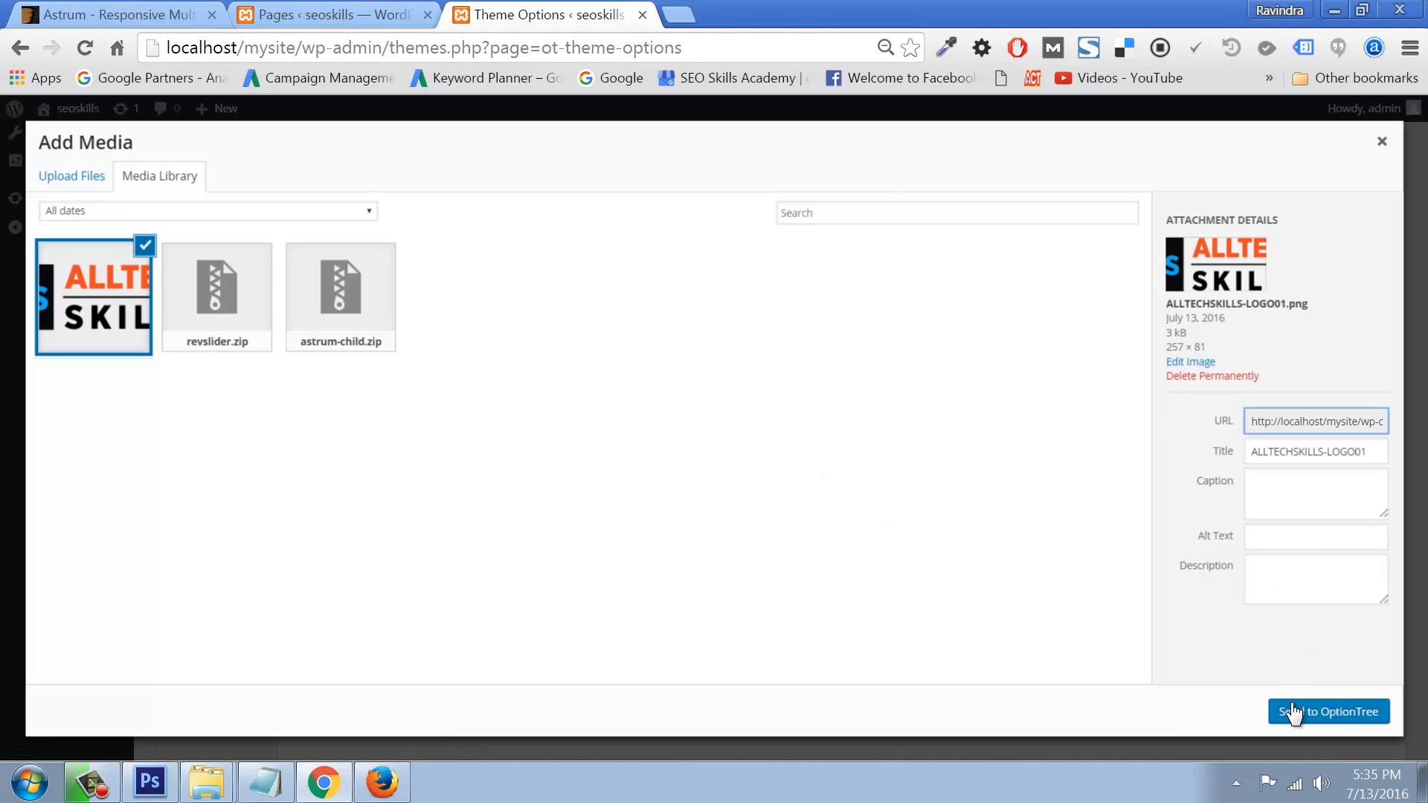
click(1293, 712)
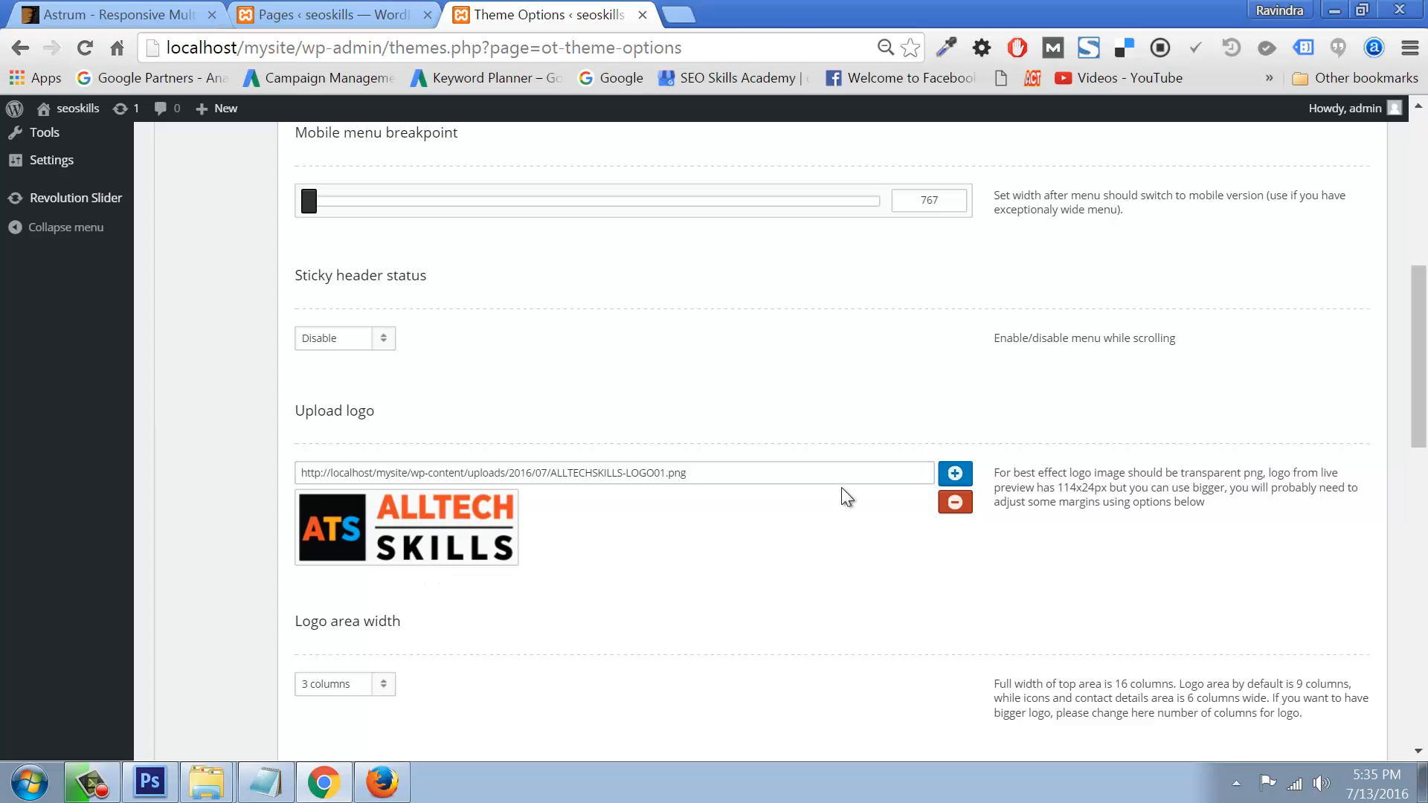
scroll(900, 450, up, 8)
scroll(901, 451, down, 10)
scroll(904, 446, up, 10)
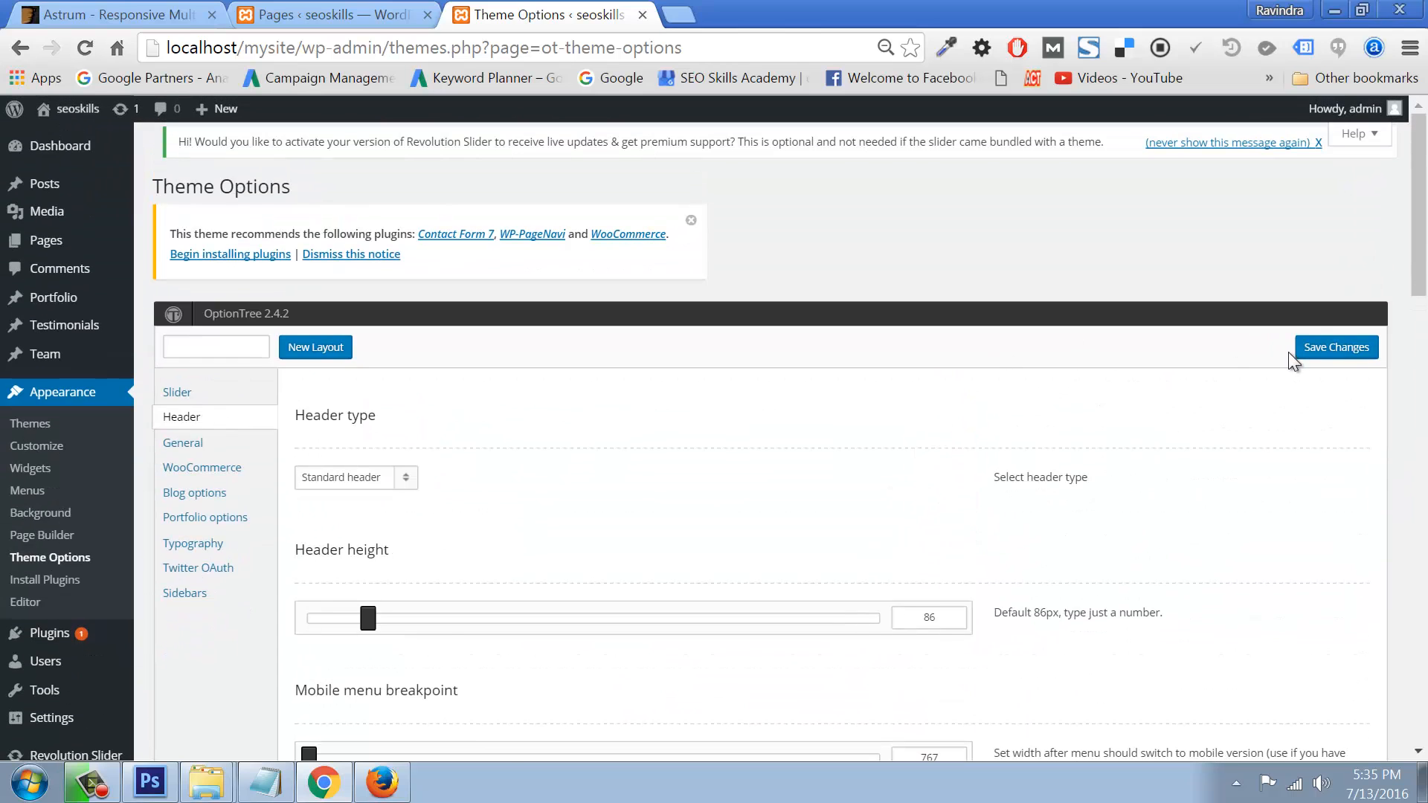
click(1313, 349)
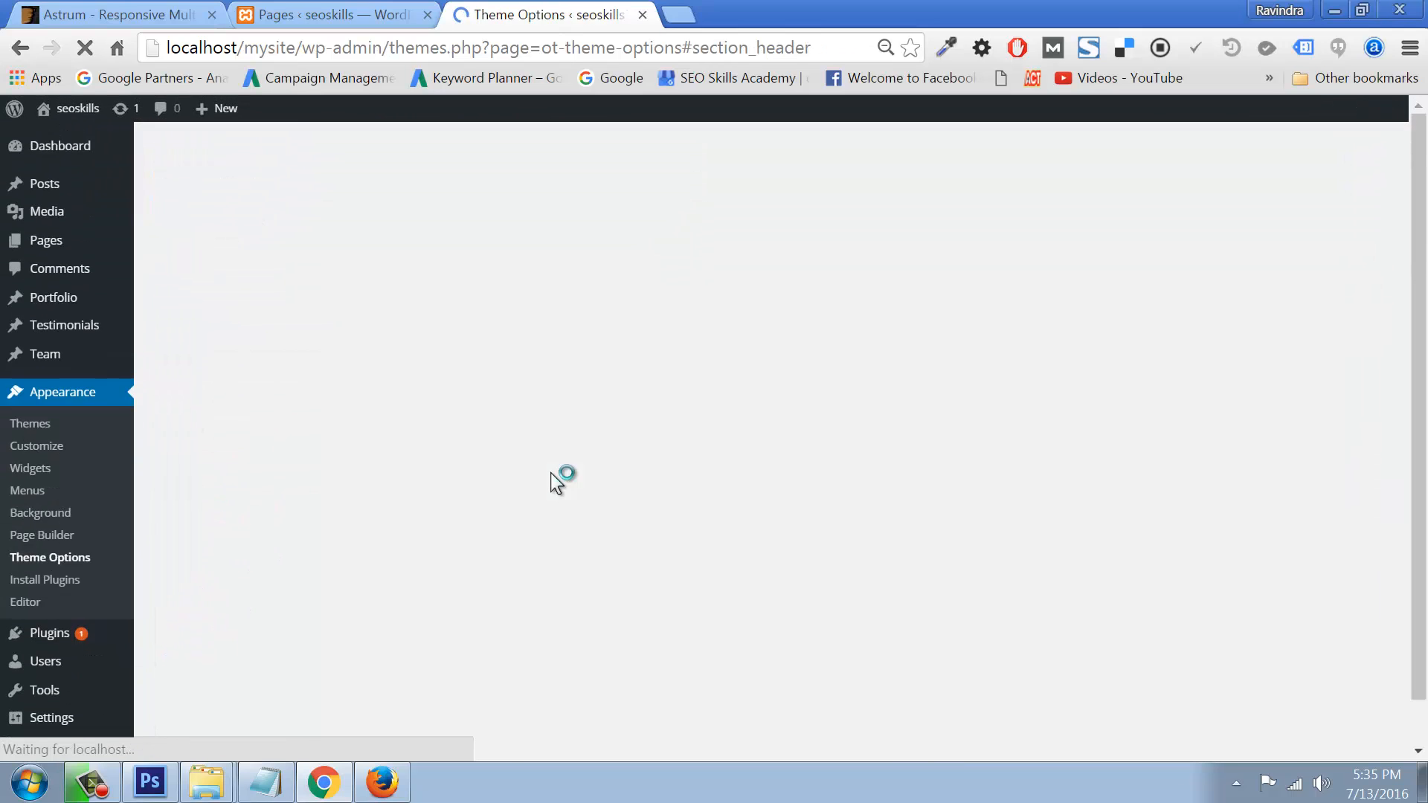
click(382, 783)
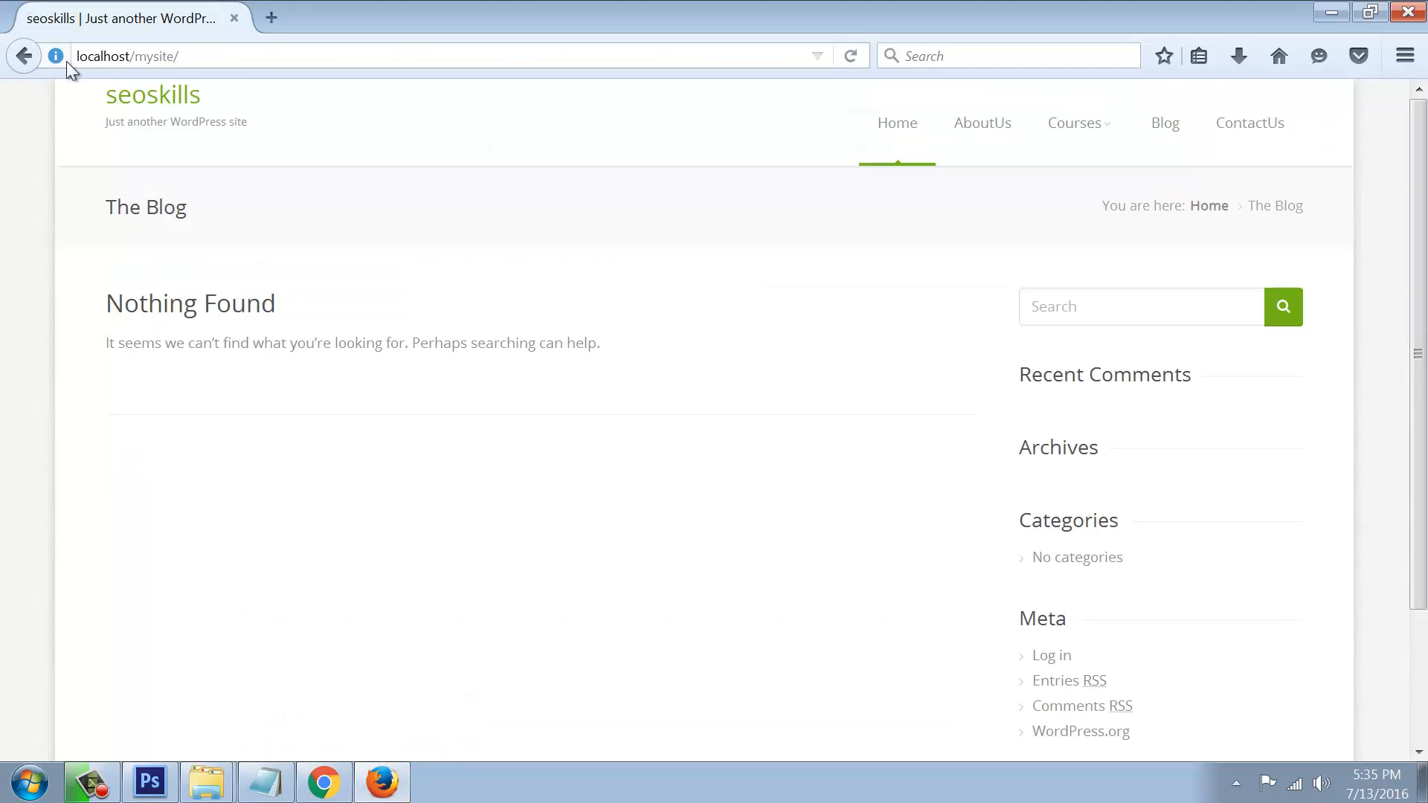
click(851, 57)
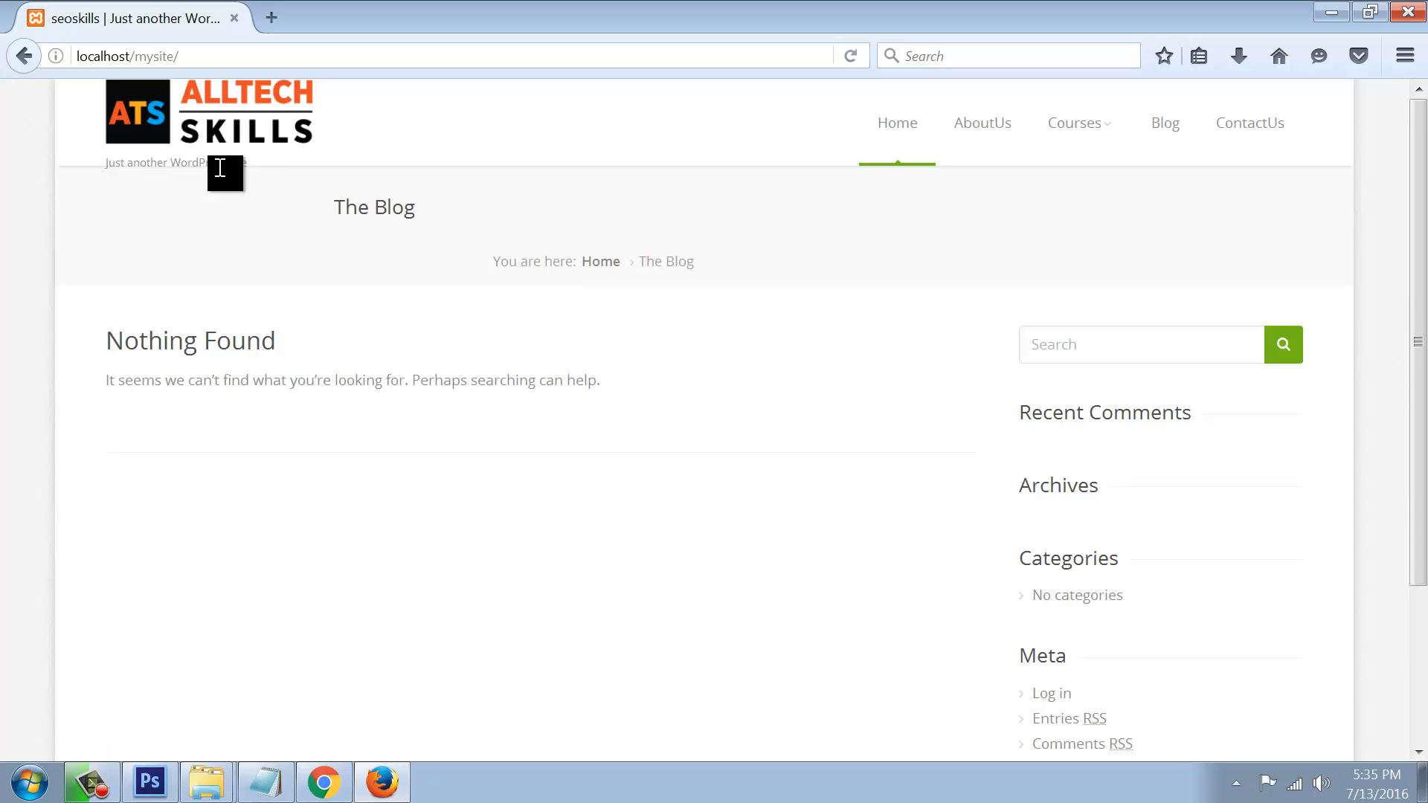
drag(251, 166, 104, 168)
click(252, 184)
drag(272, 163, 147, 164)
click(343, 794)
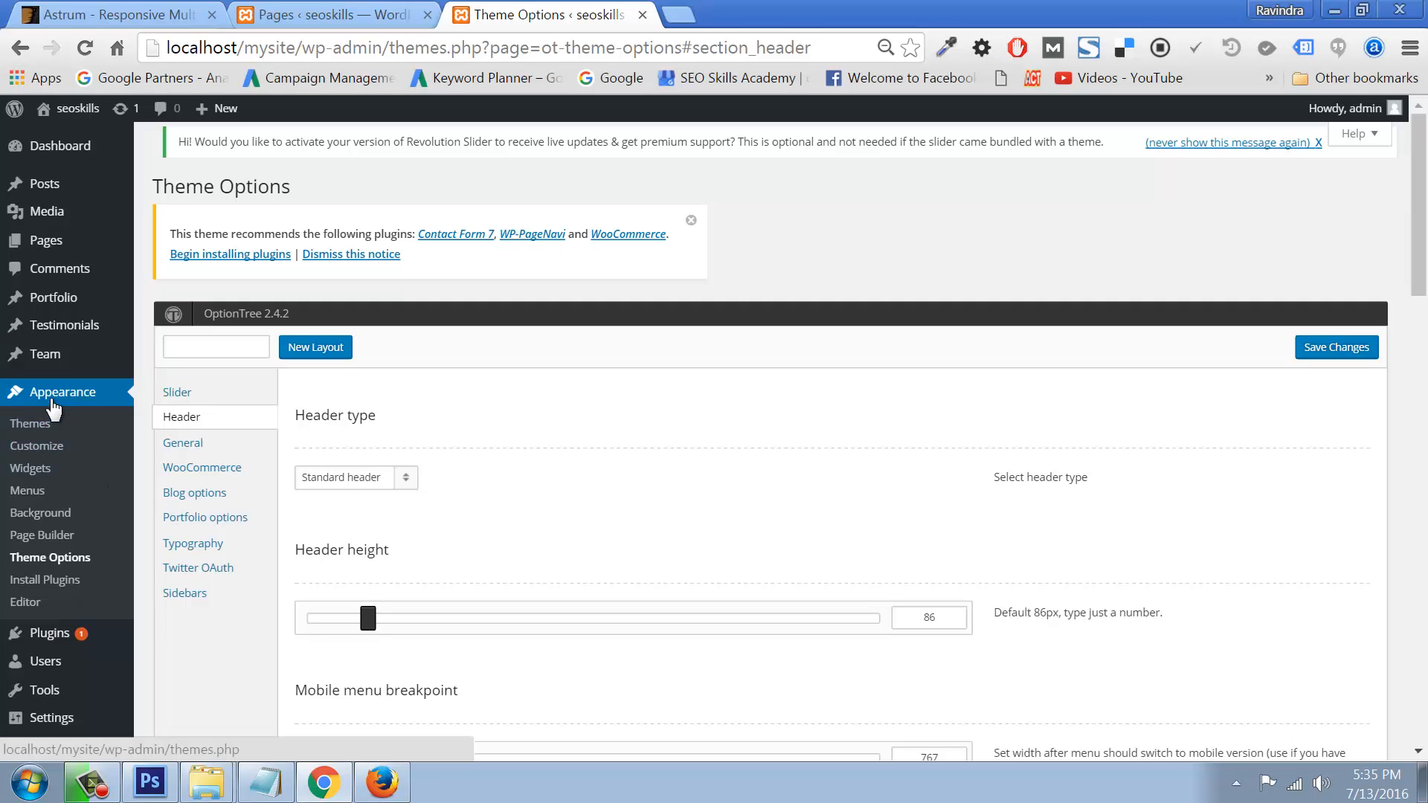
Step: In the Customizer's Site Identity section, set Display Tagline to Hide
click(41, 448)
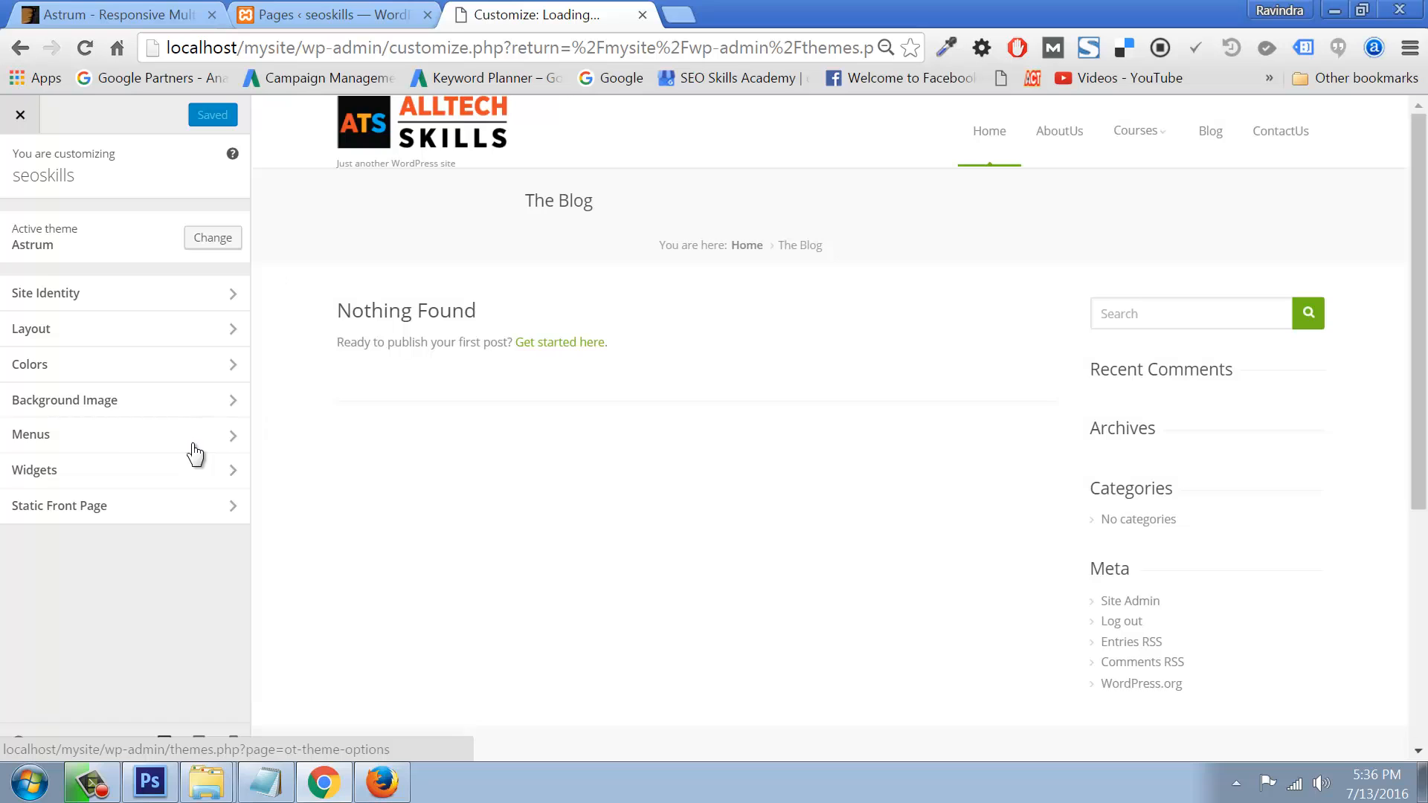
click(150, 289)
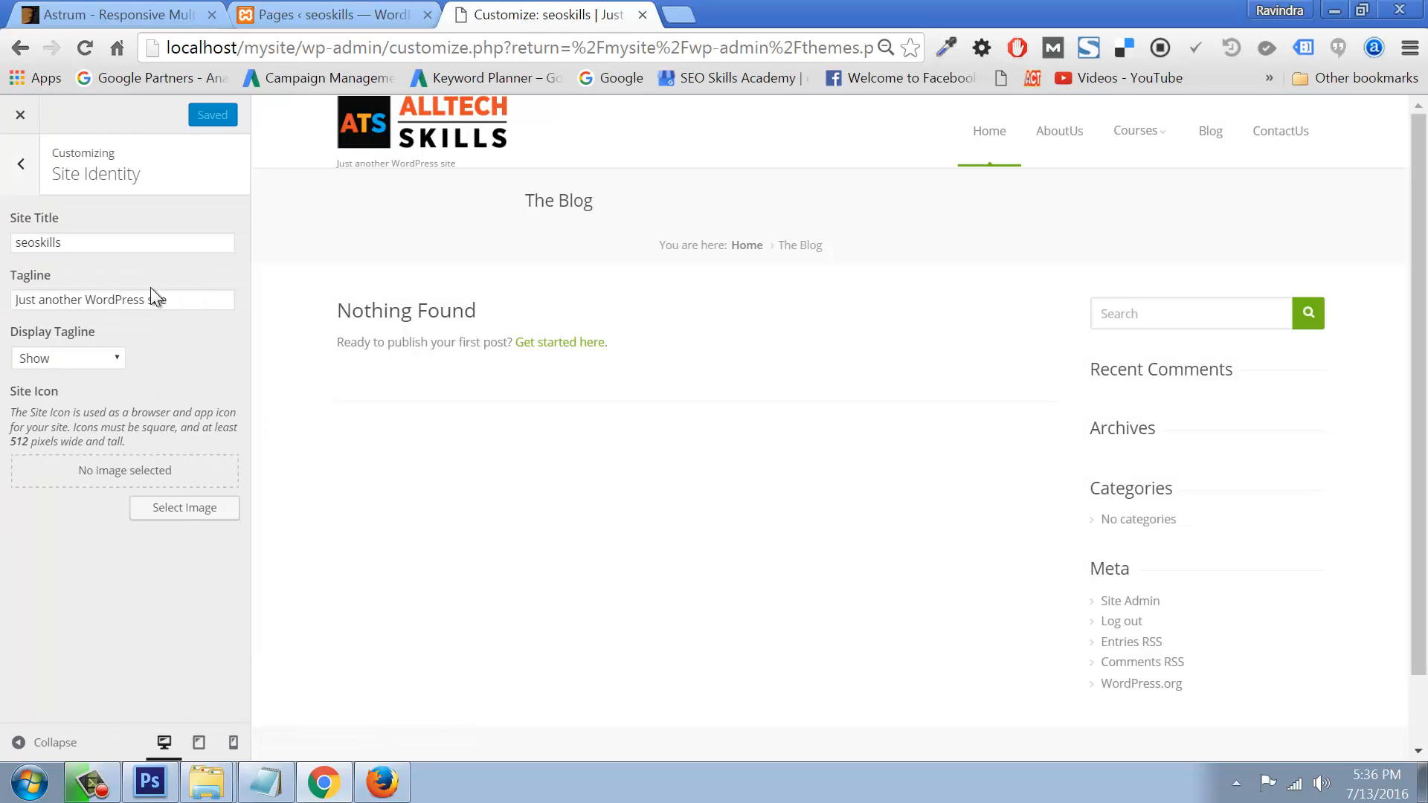
double_click(67, 243)
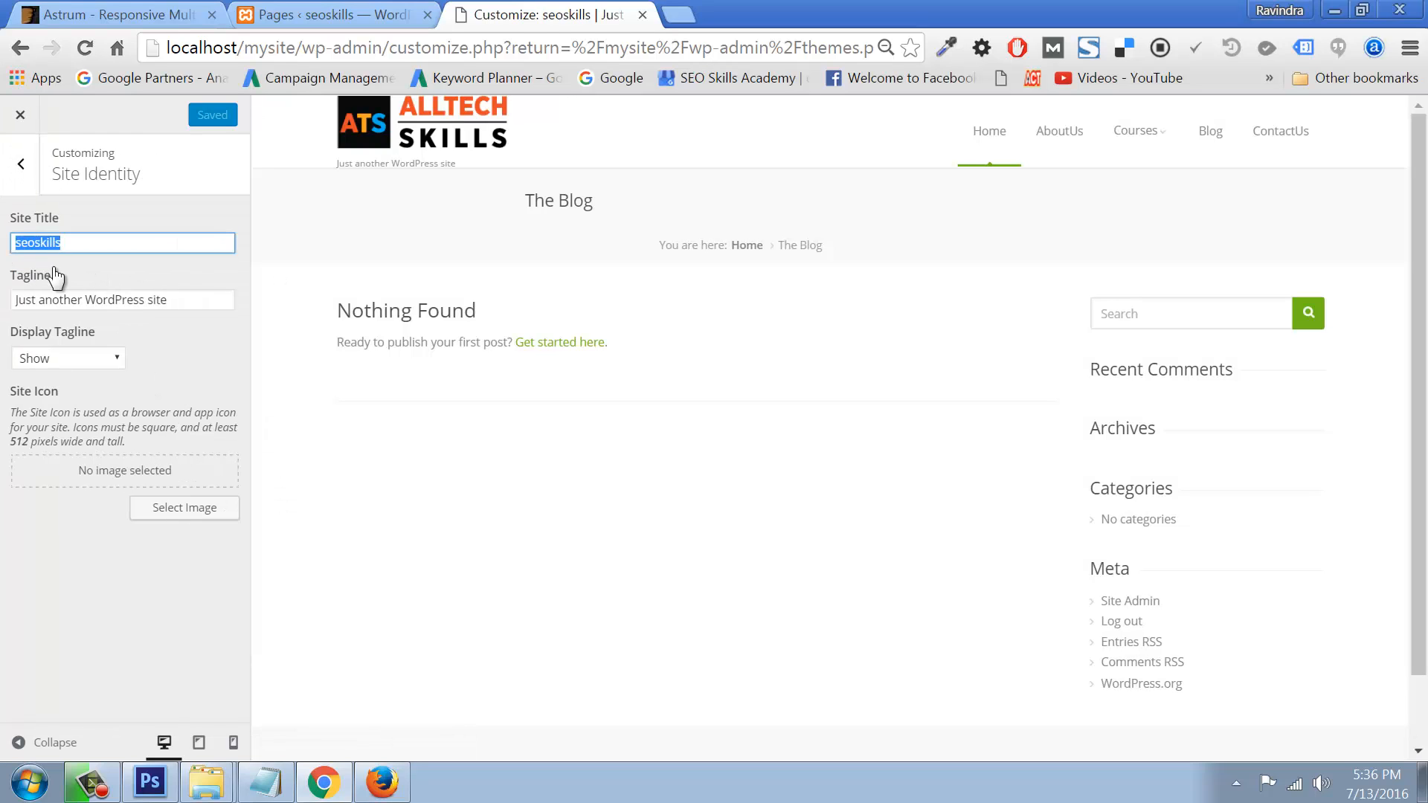
click(104, 357)
click(61, 391)
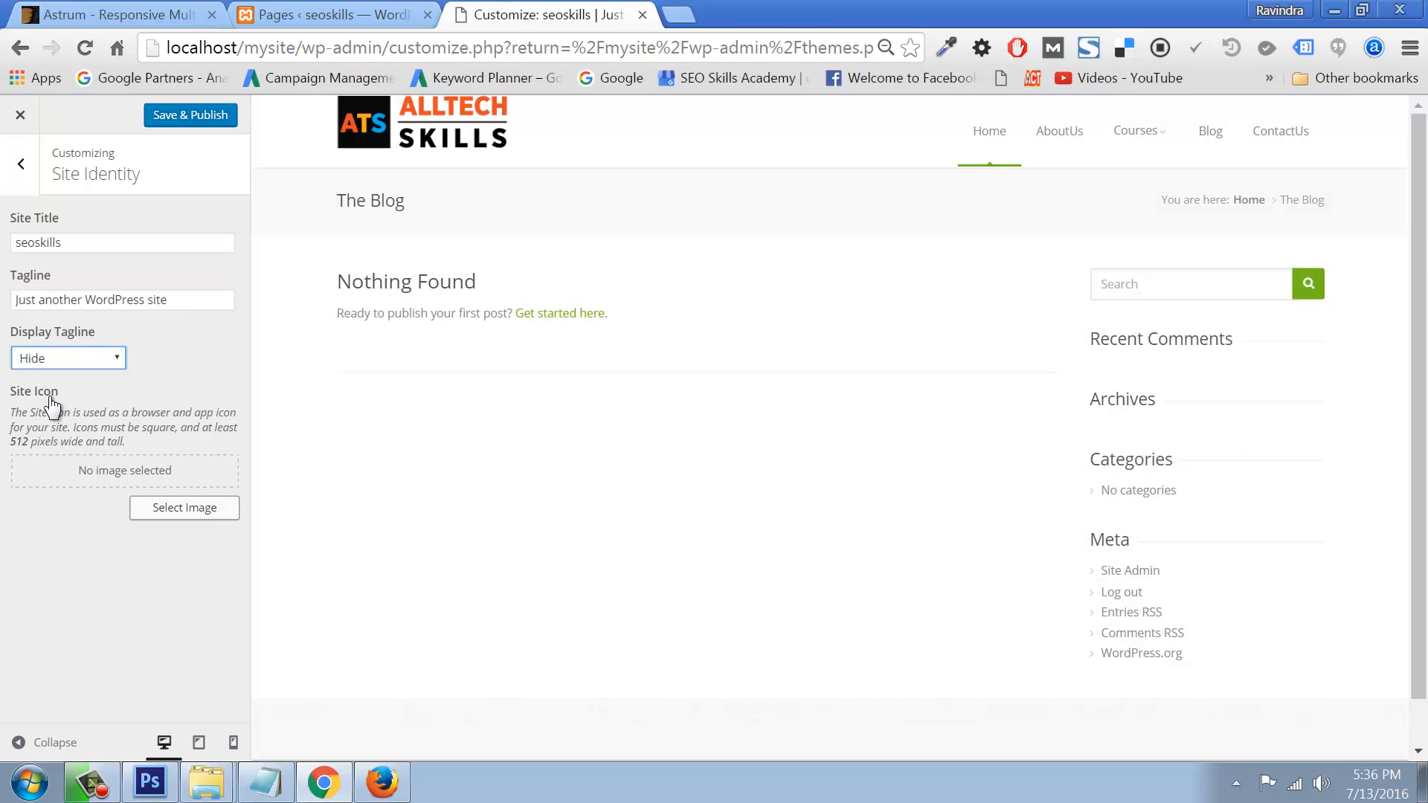
Step: Try the ALLTECH SKILLS logo as the Site Icon, then cancel the crop and go back
click(204, 510)
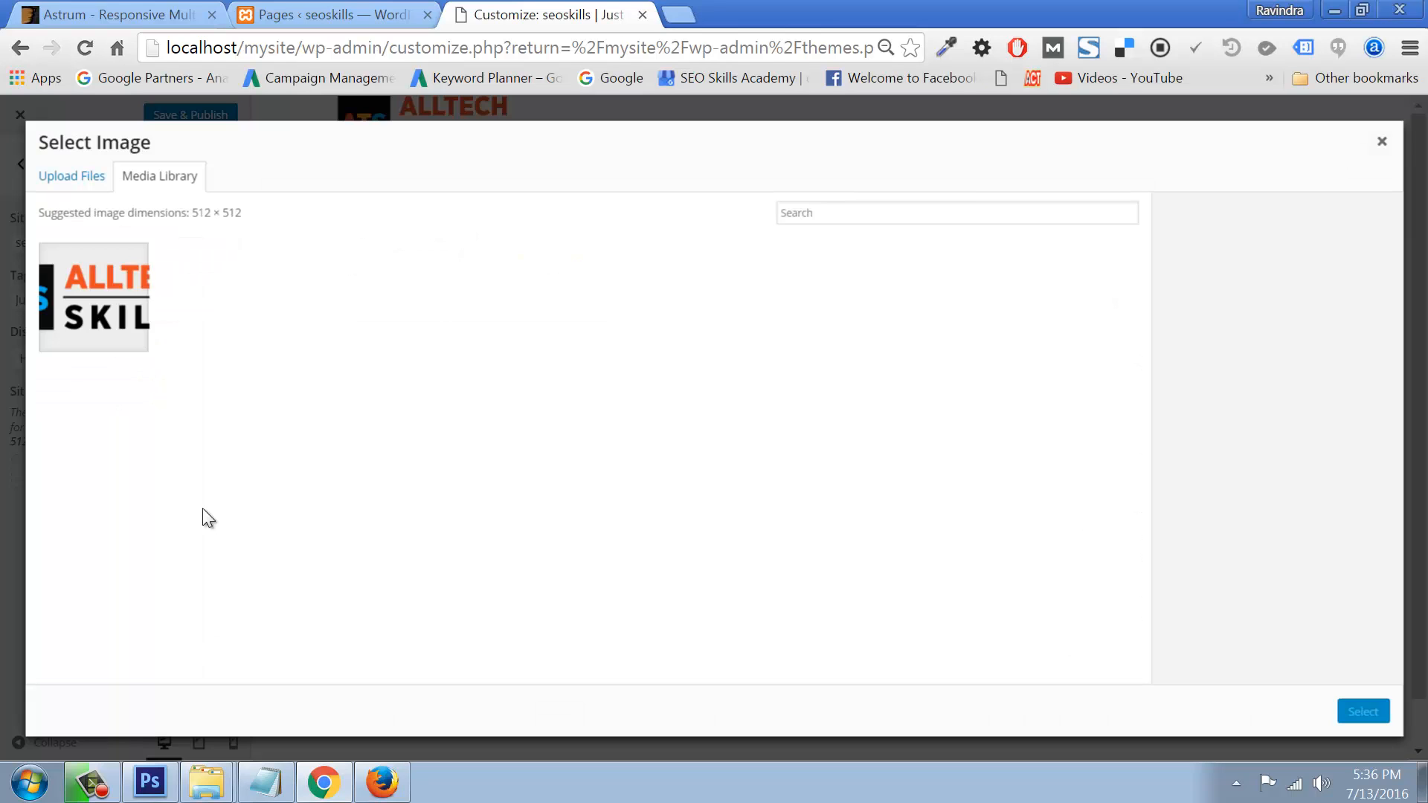
click(104, 286)
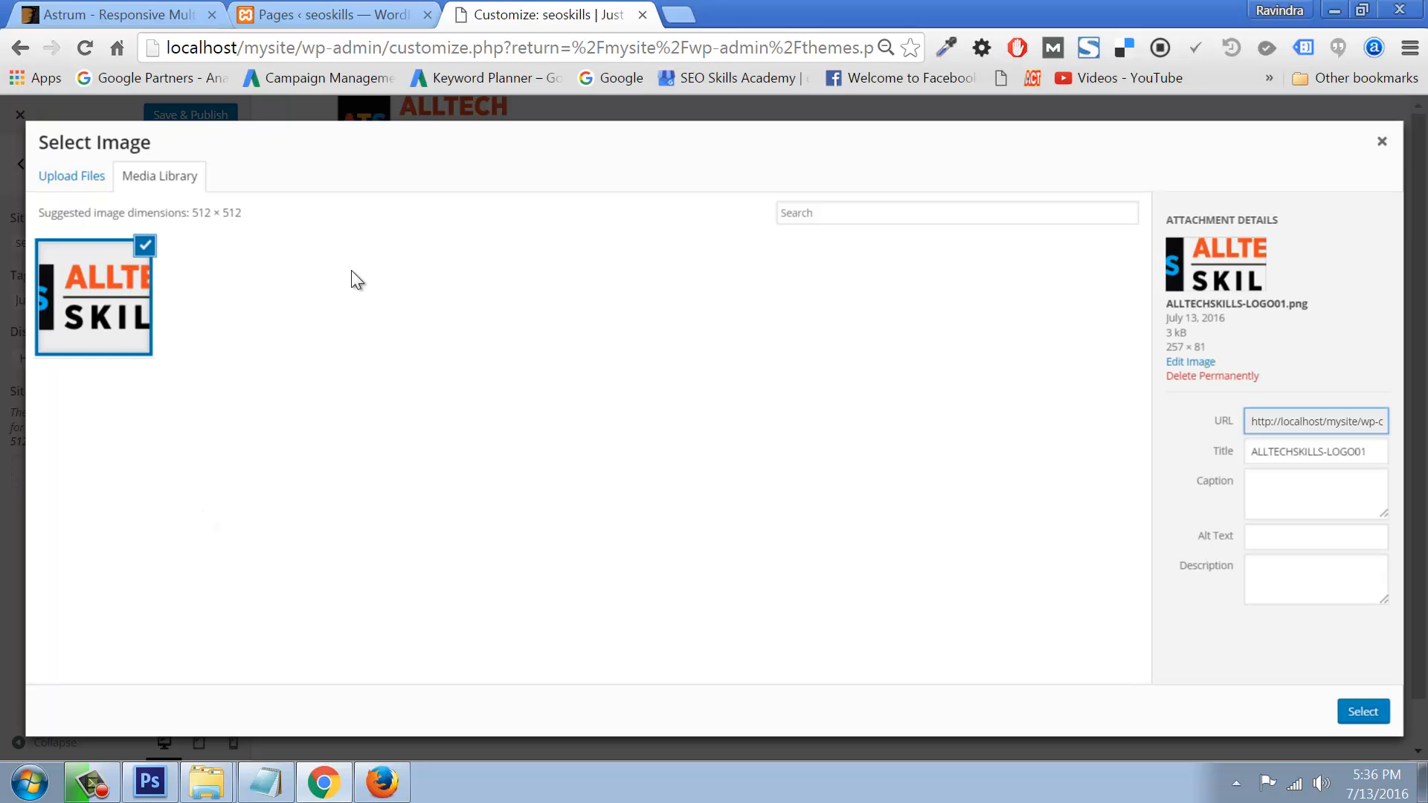
click(1363, 712)
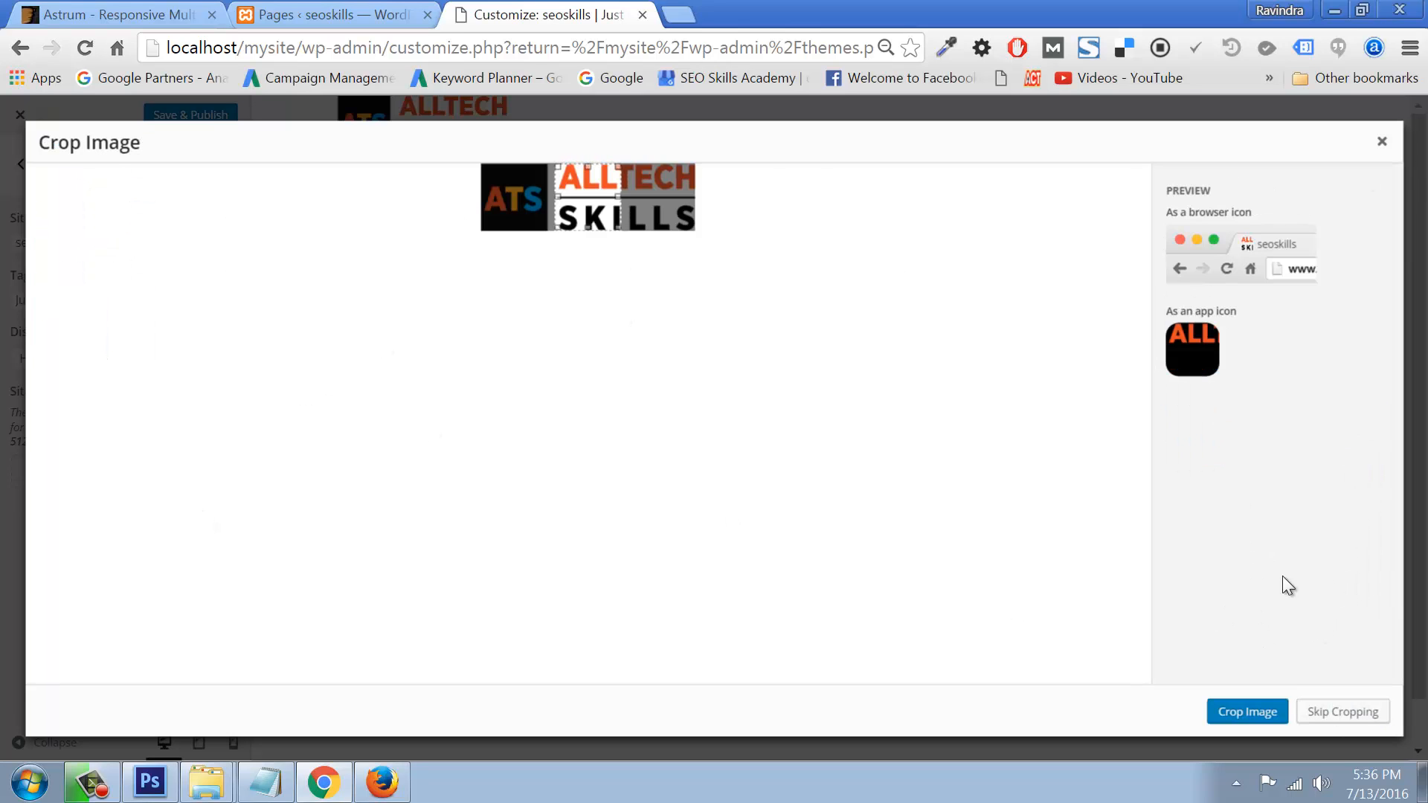
click(1382, 143)
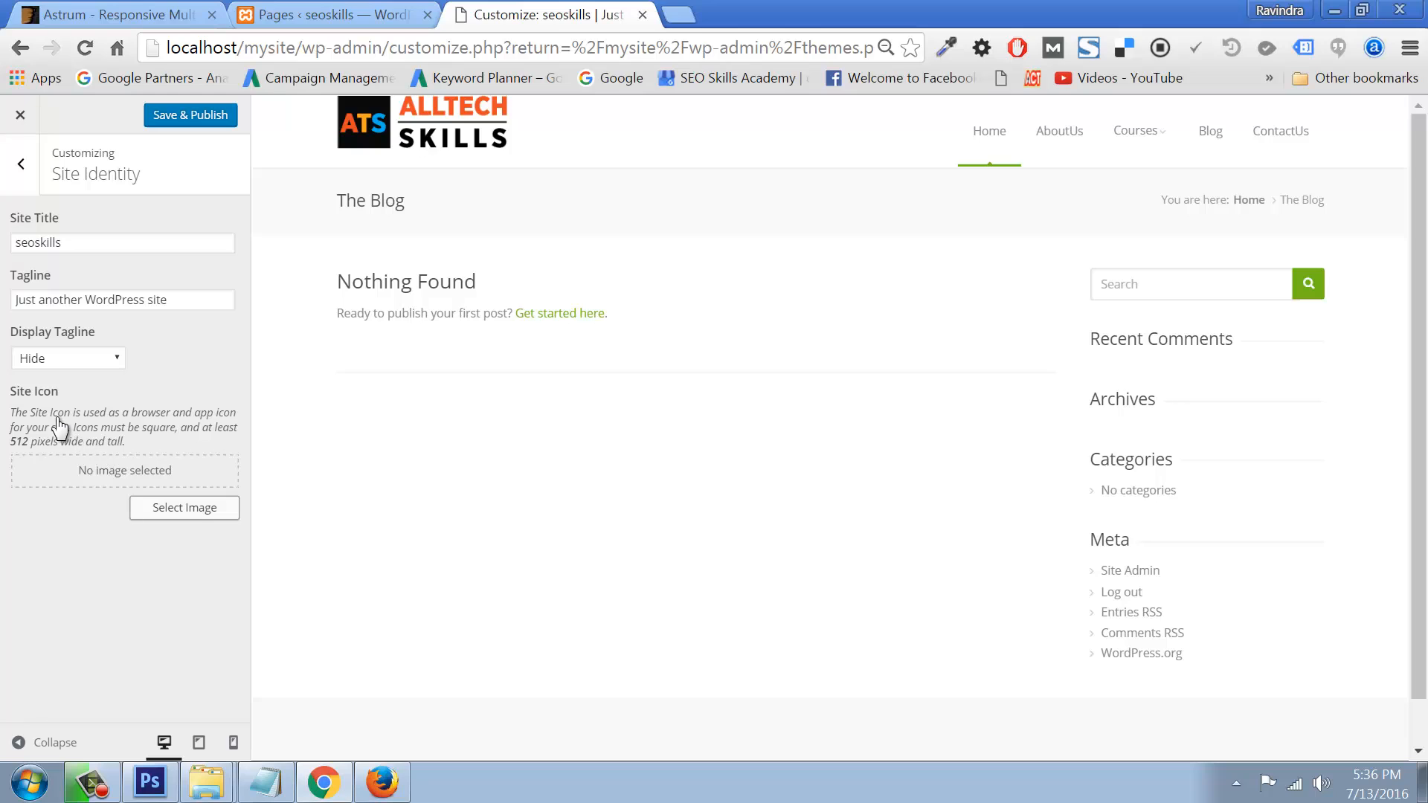
click(21, 169)
Step: Review the Layout section, keeping layout type Wide, and glance at the Colors settings
click(71, 334)
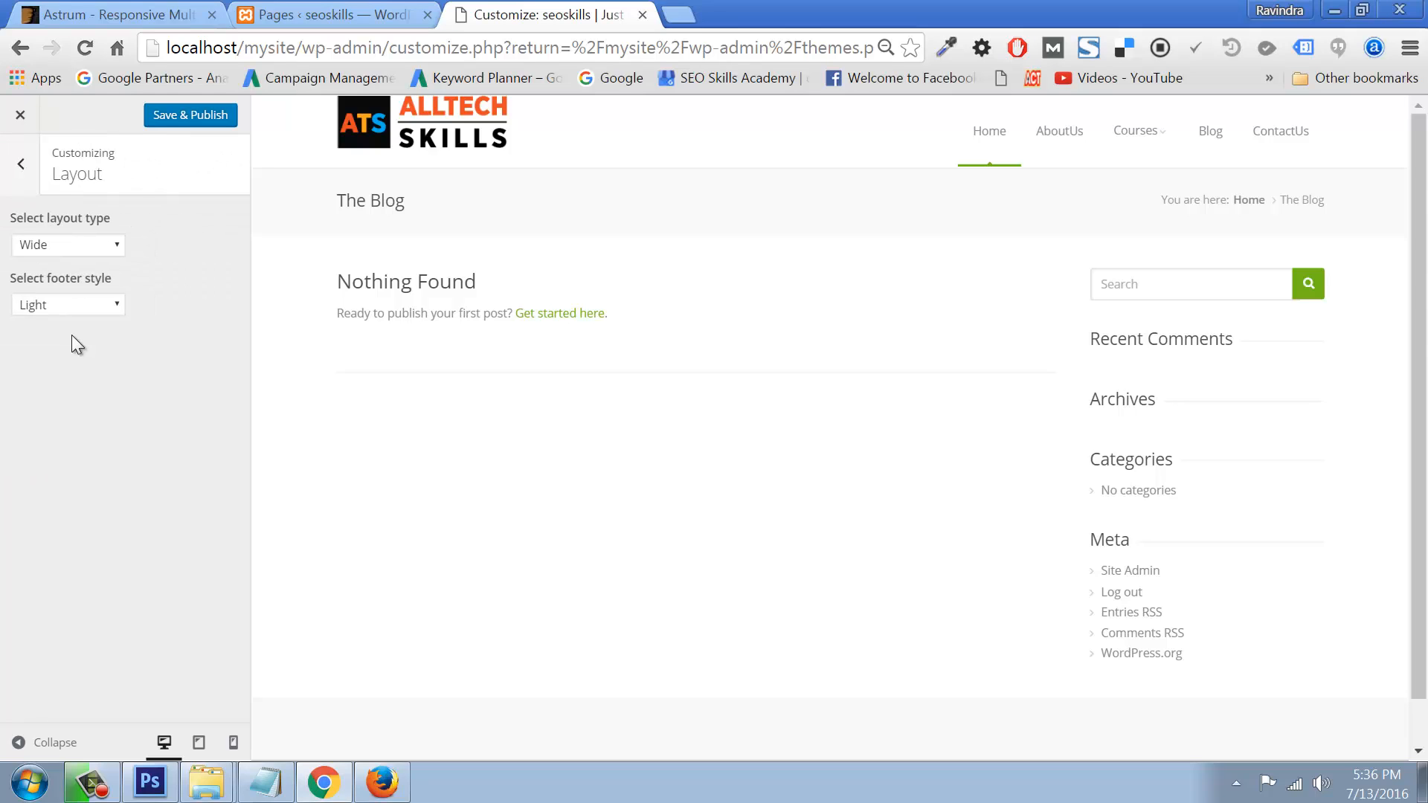
click(102, 249)
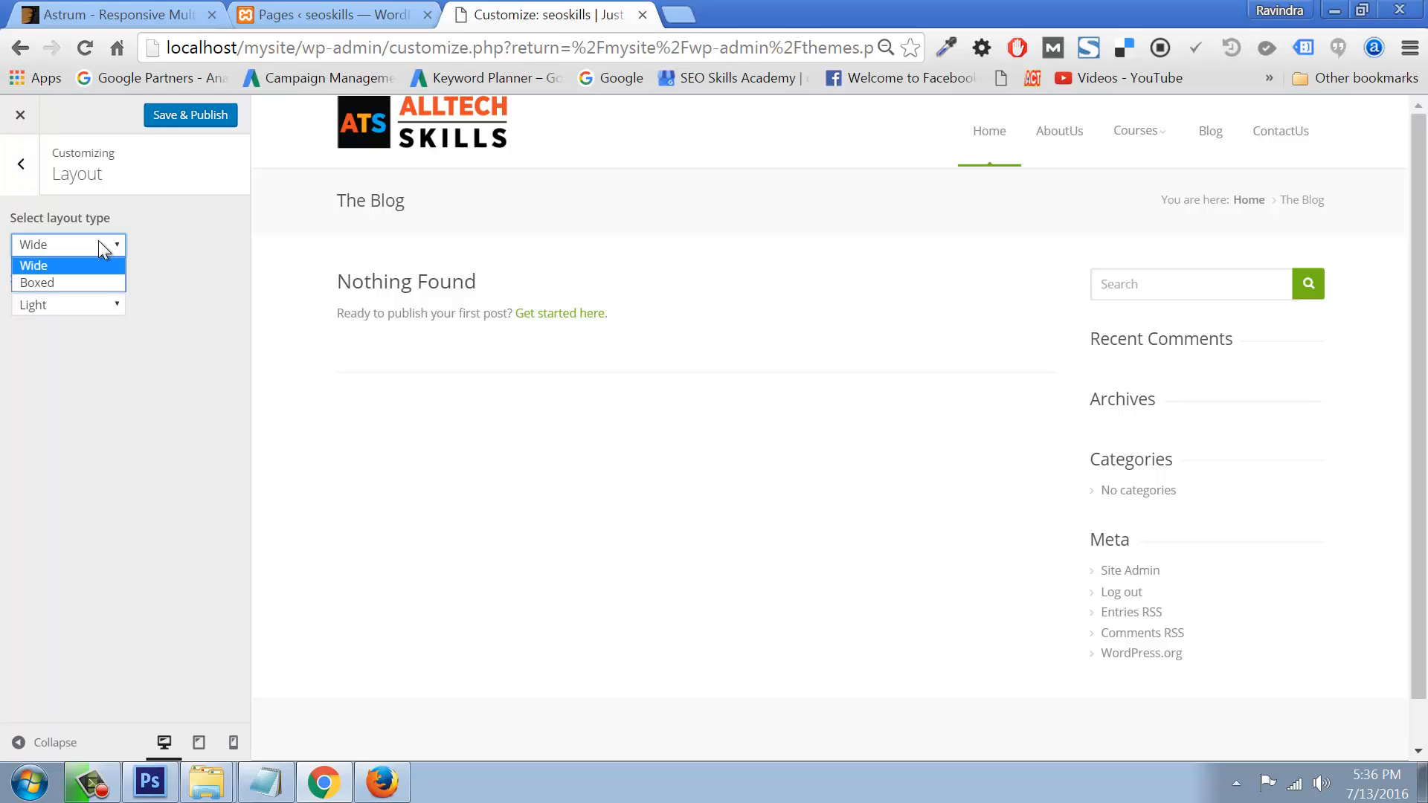
click(102, 249)
click(30, 170)
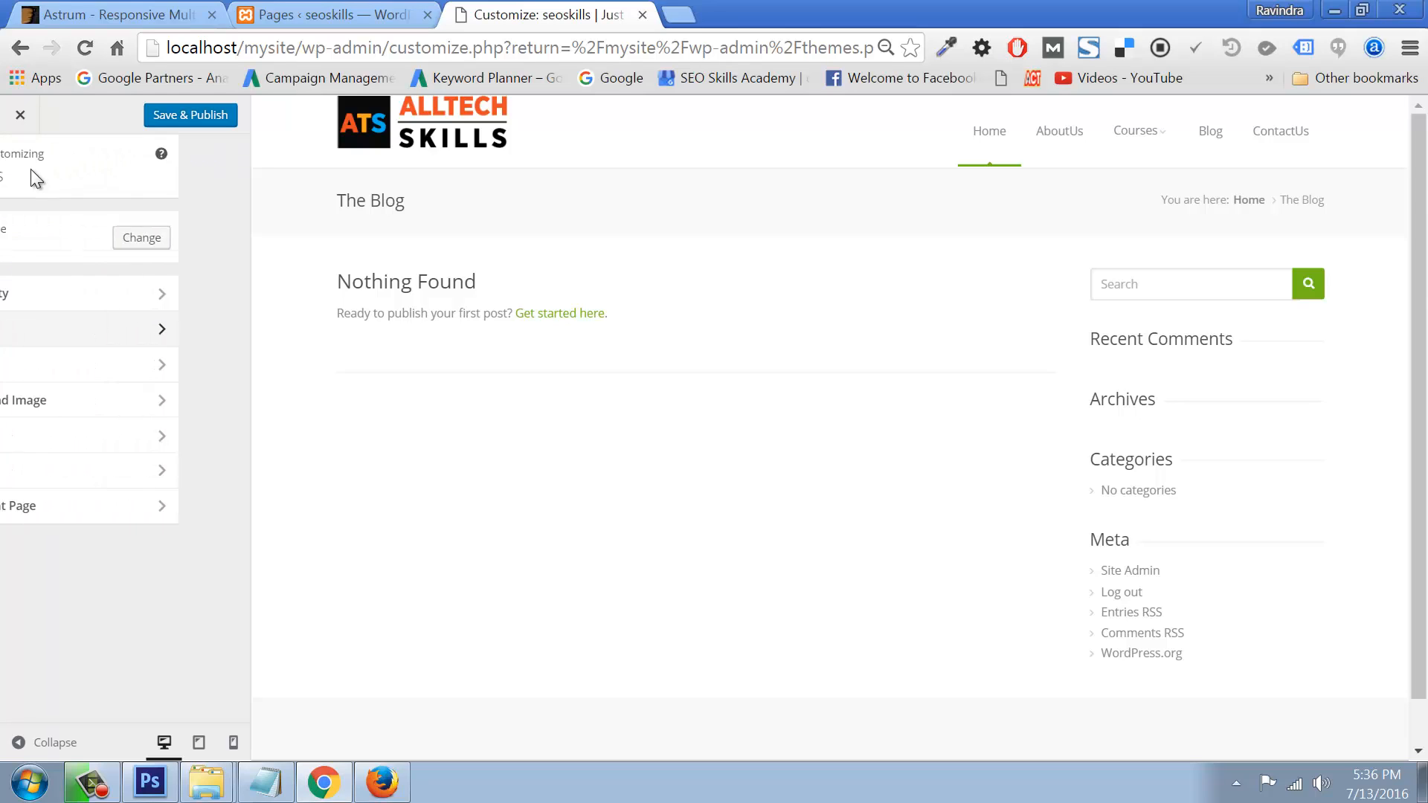
click(37, 364)
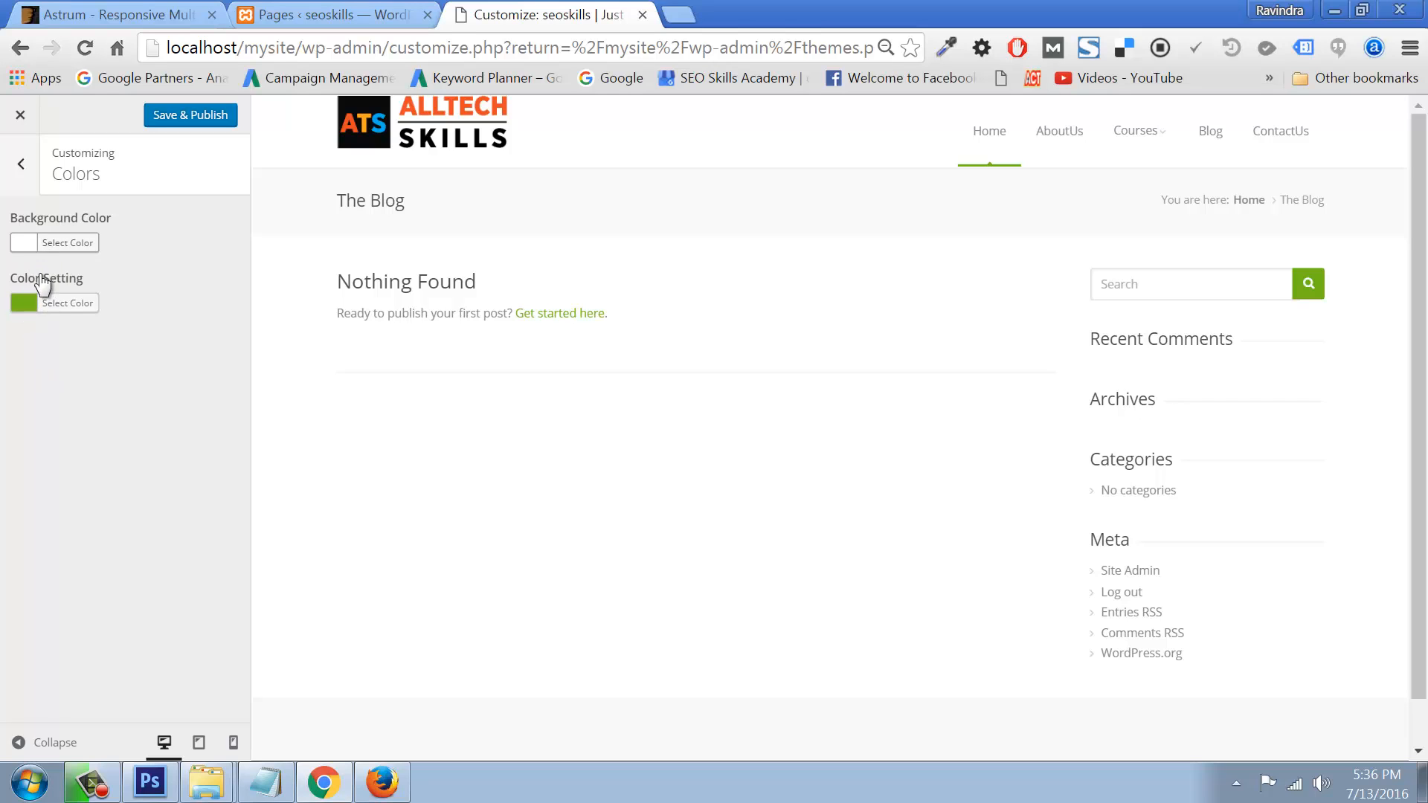
click(21, 159)
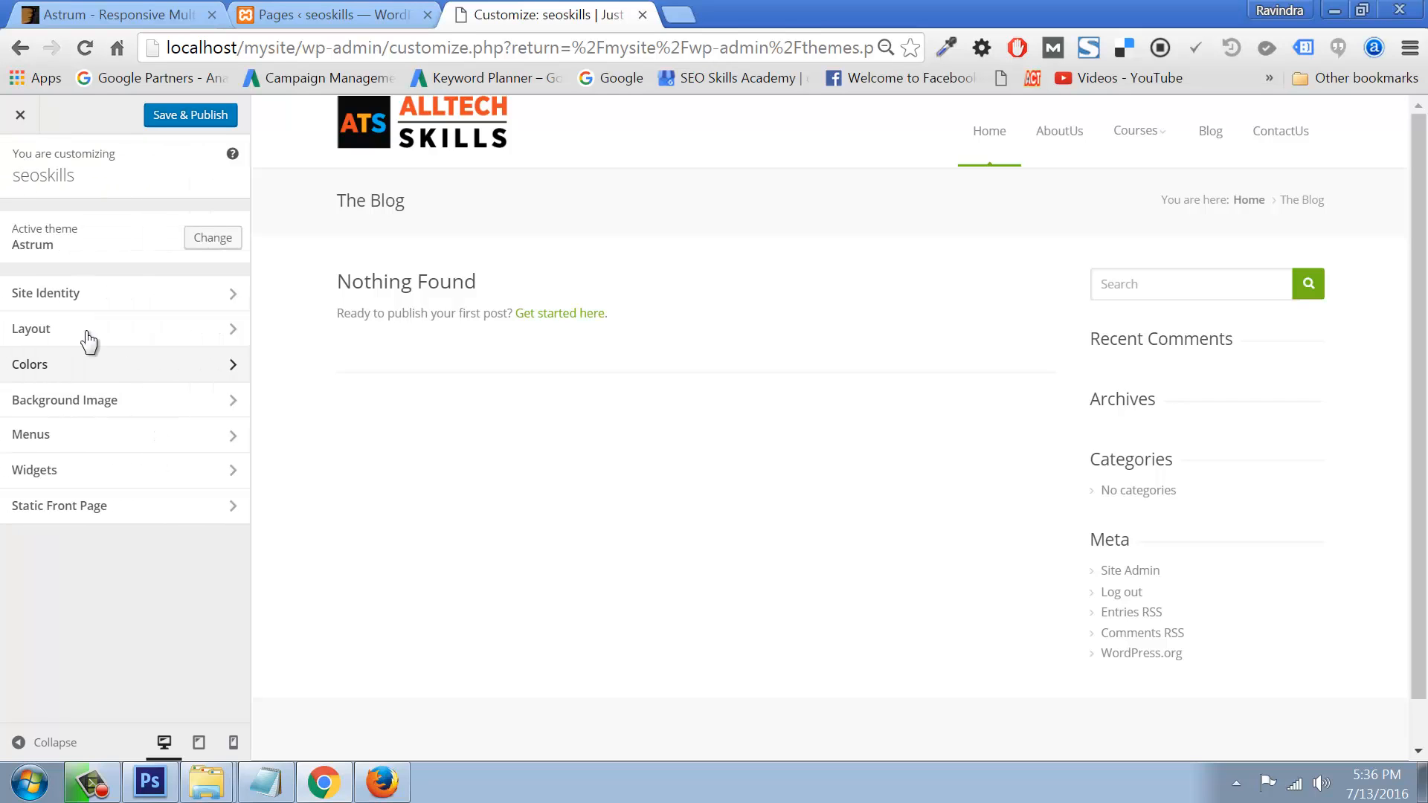
Step: Upload images/bg/purty_wood.png as the background image and Save & Publish
click(71, 408)
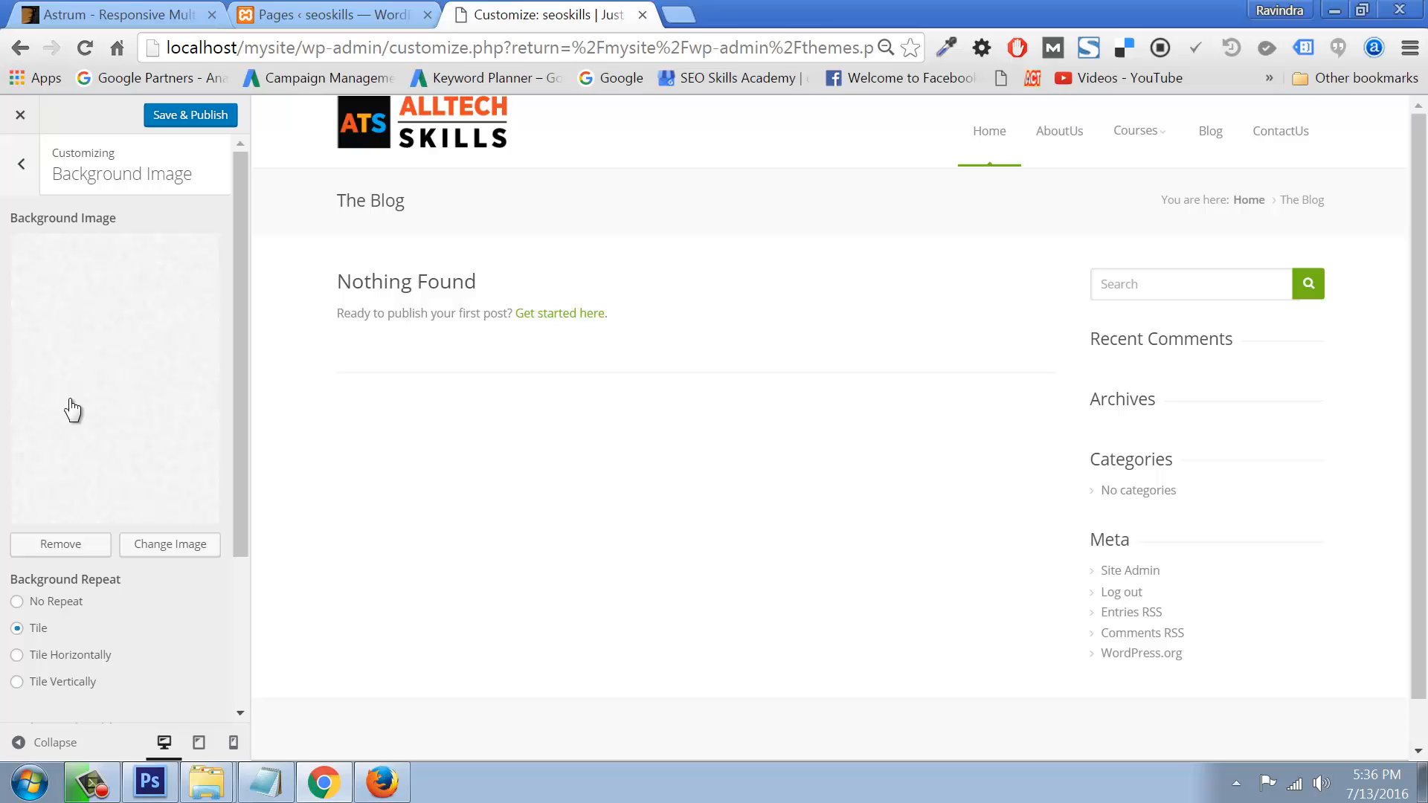
click(177, 552)
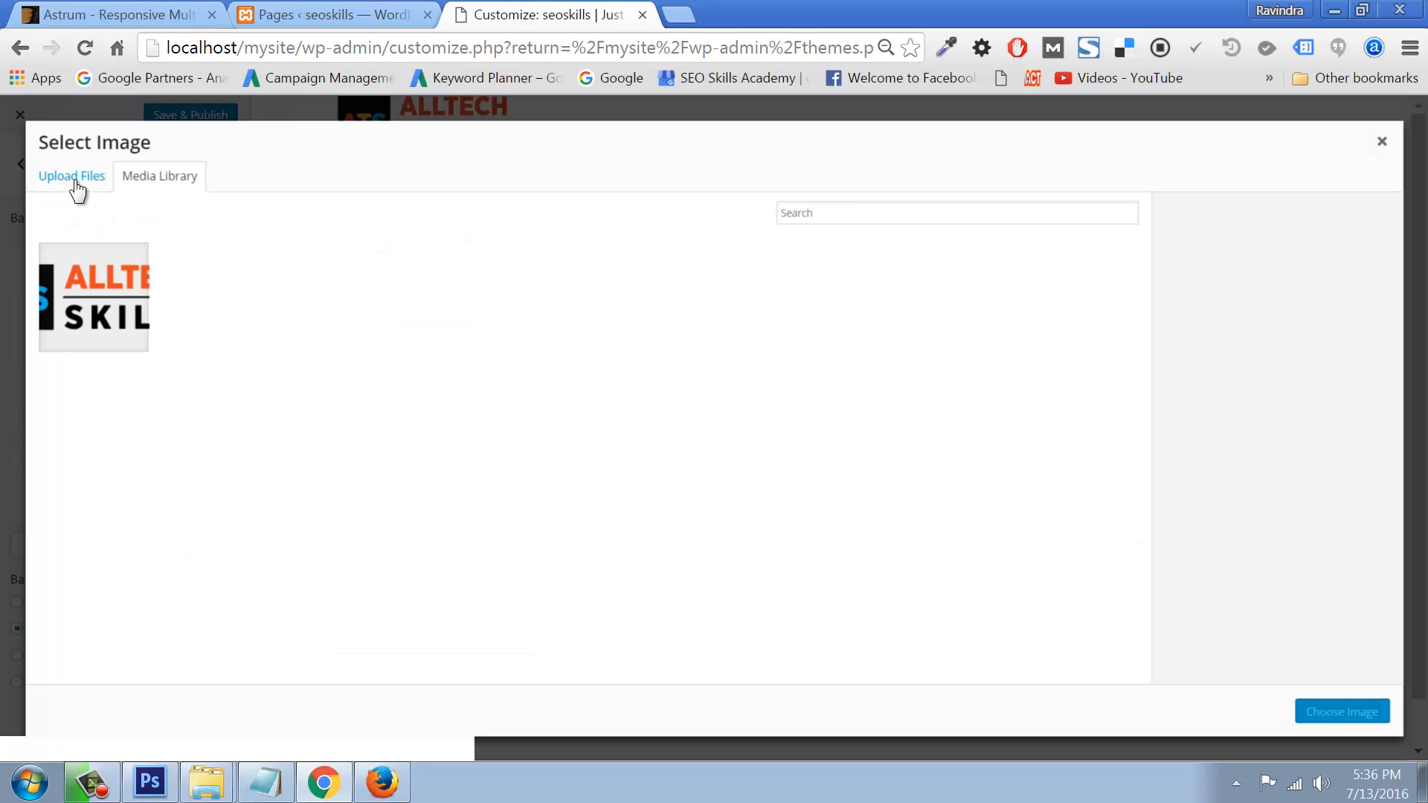
click(72, 180)
click(694, 425)
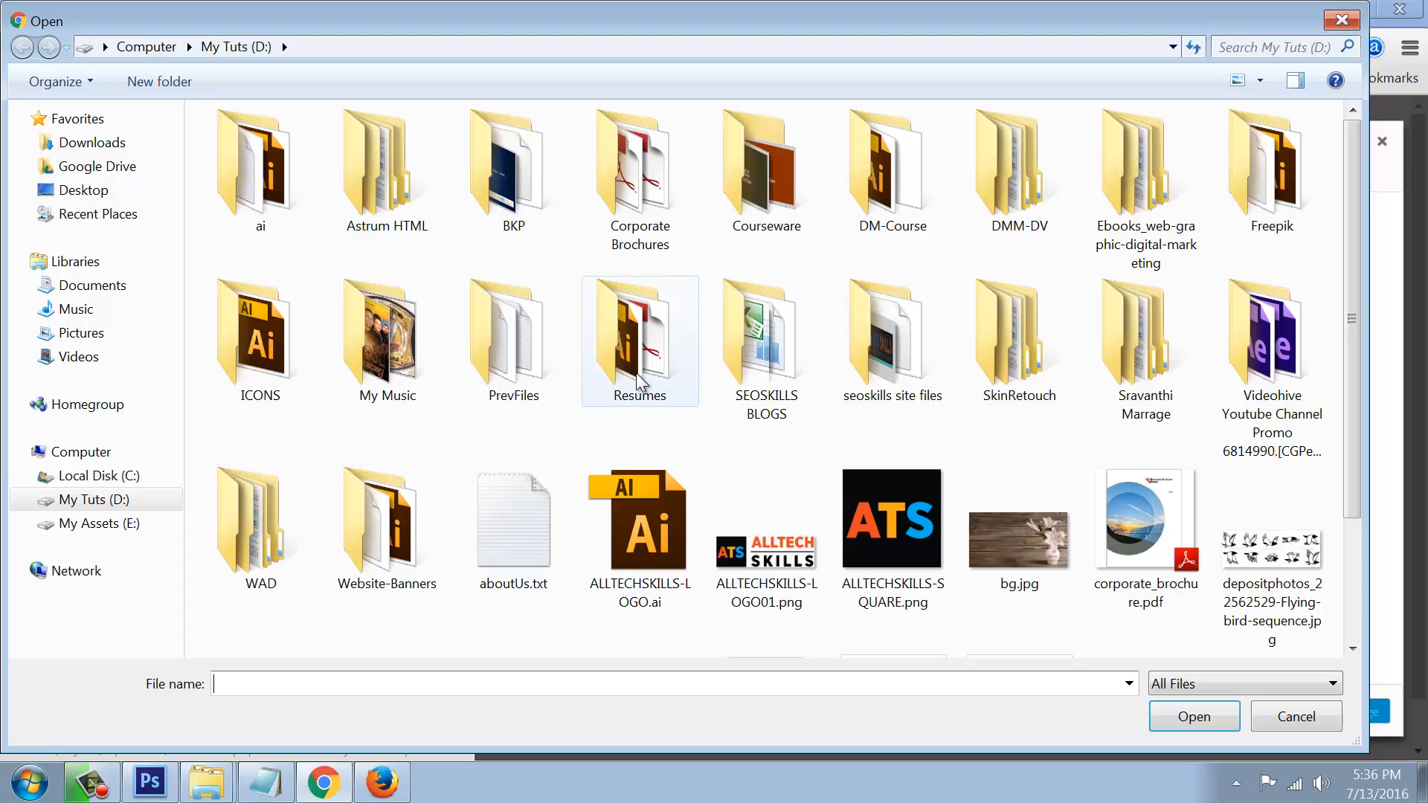
double_click(377, 209)
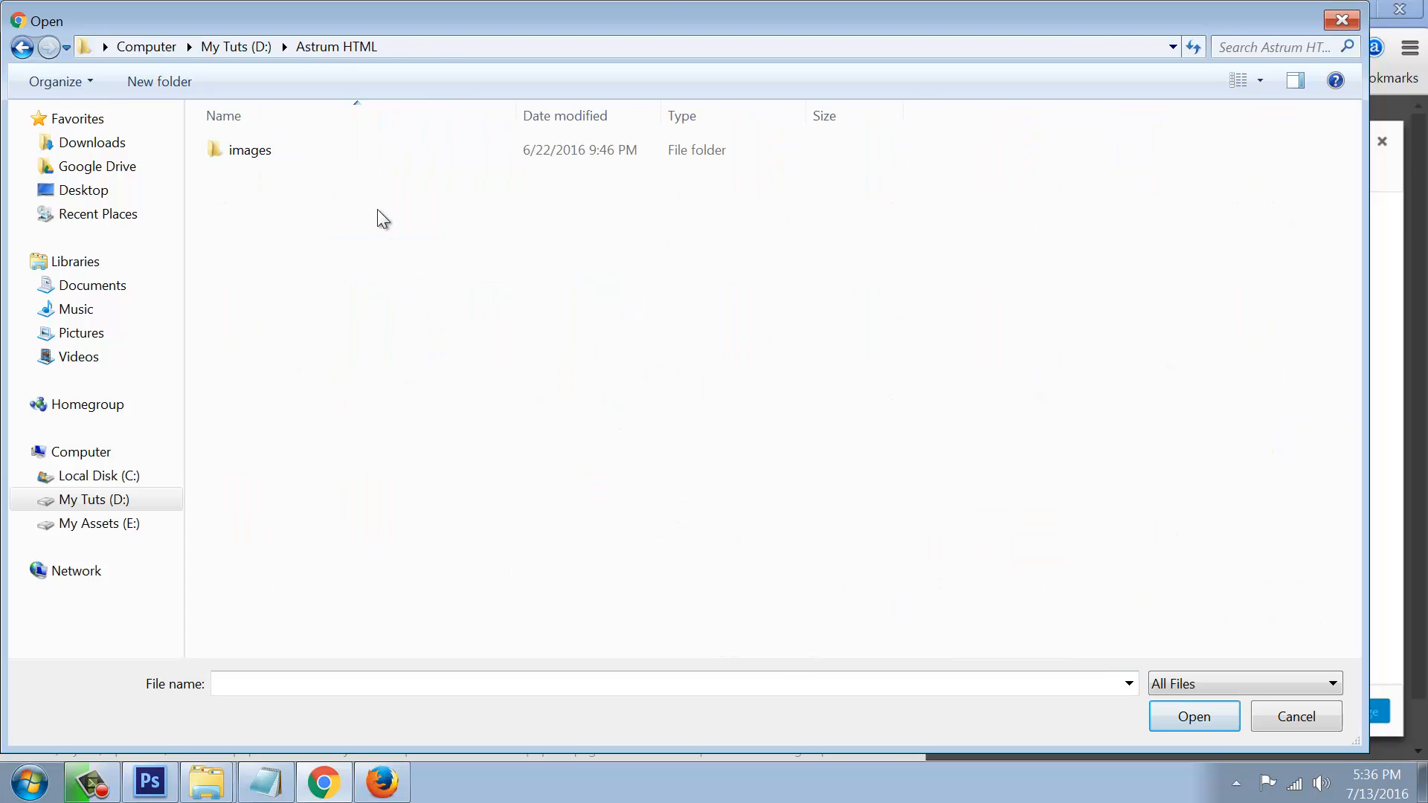
double_click(249, 149)
double_click(253, 177)
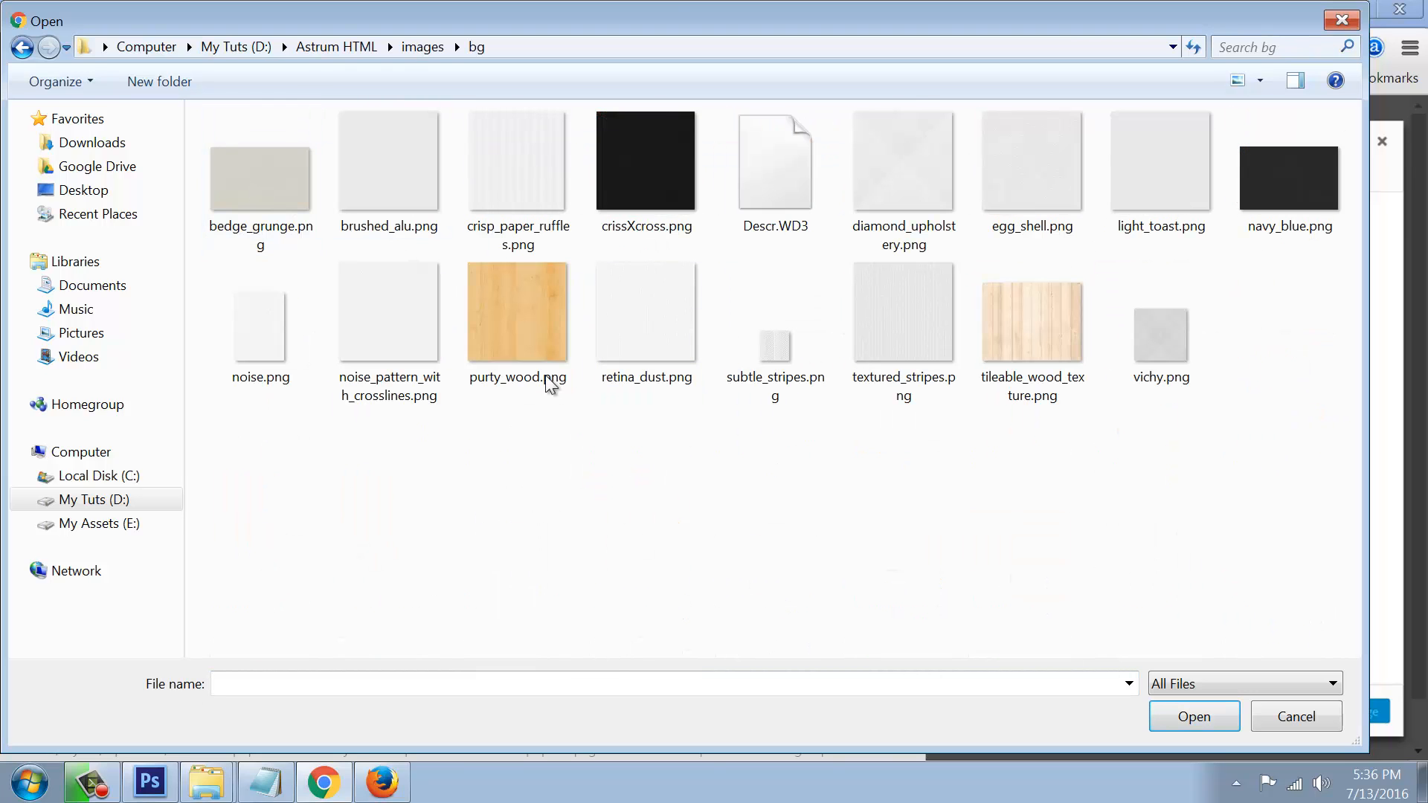
click(531, 324)
click(1187, 717)
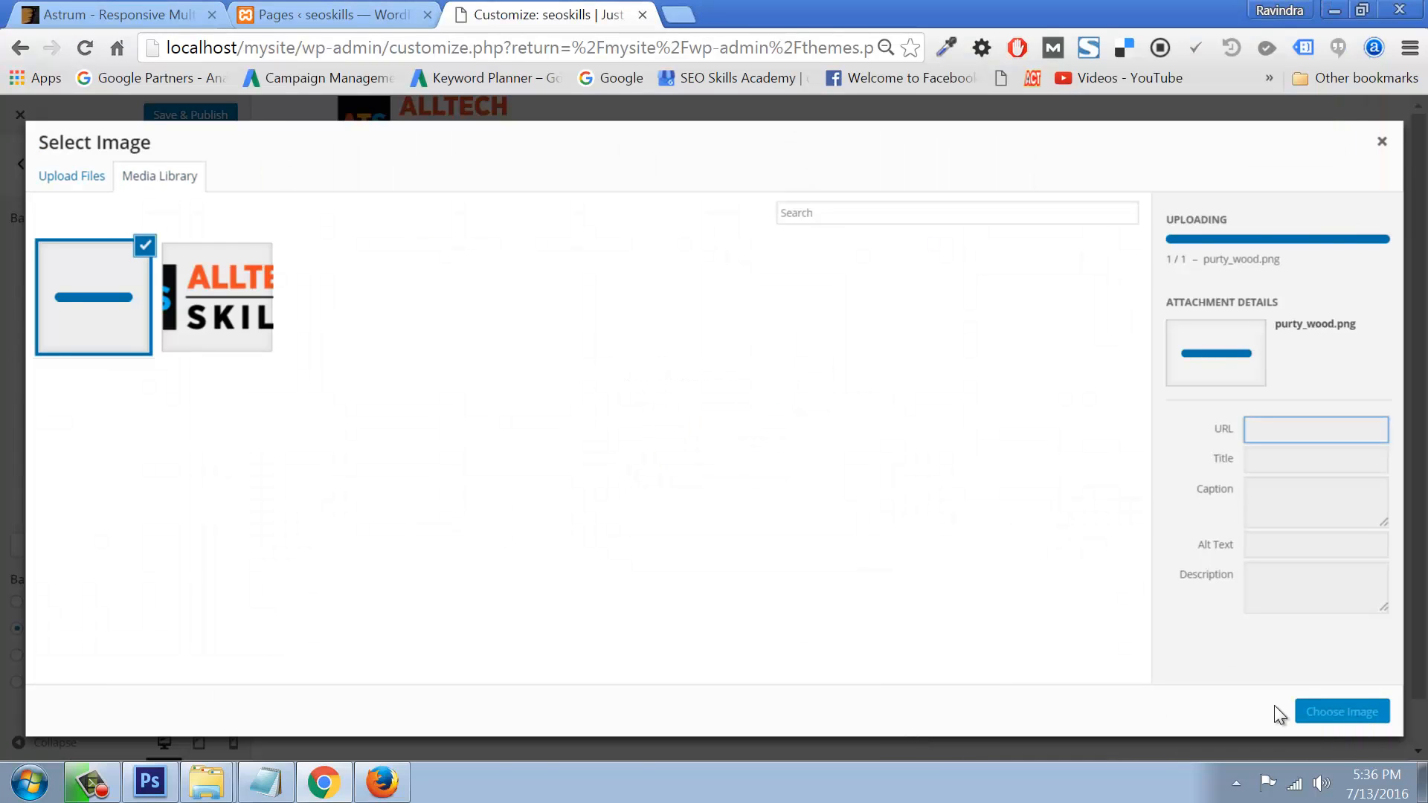
click(1332, 715)
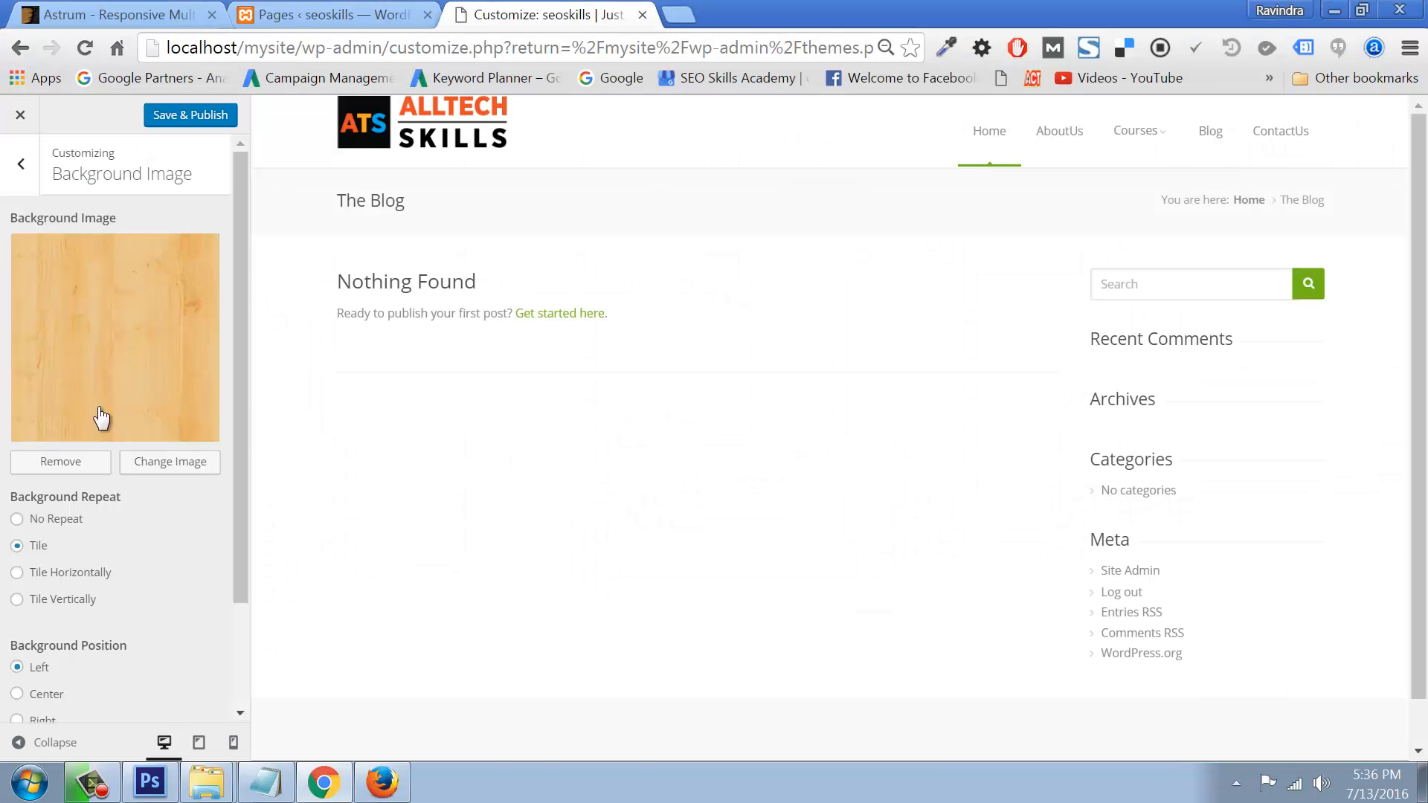
click(182, 117)
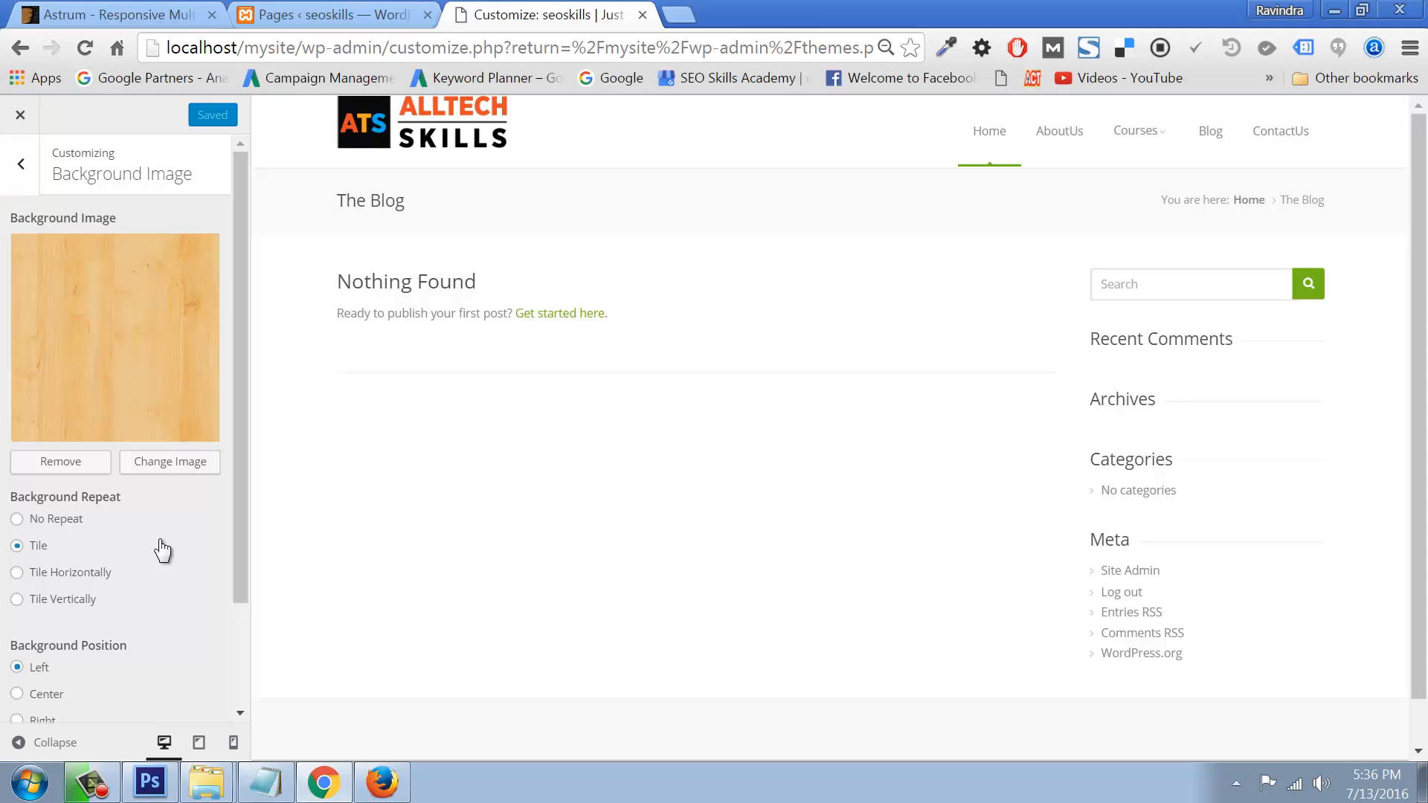
Step: Start adding a new menu under Menus, then abandon it and return to the Customizer
click(23, 168)
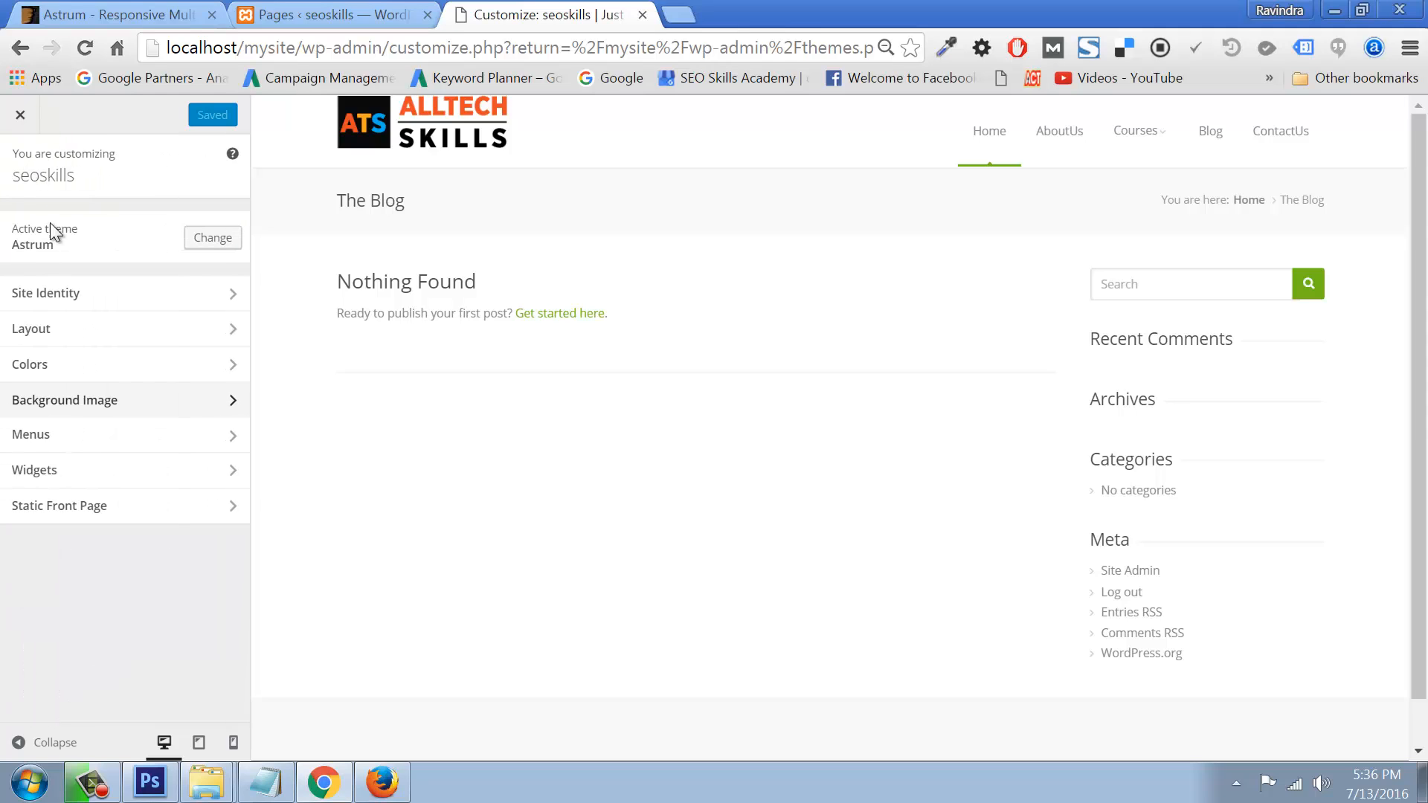
click(43, 437)
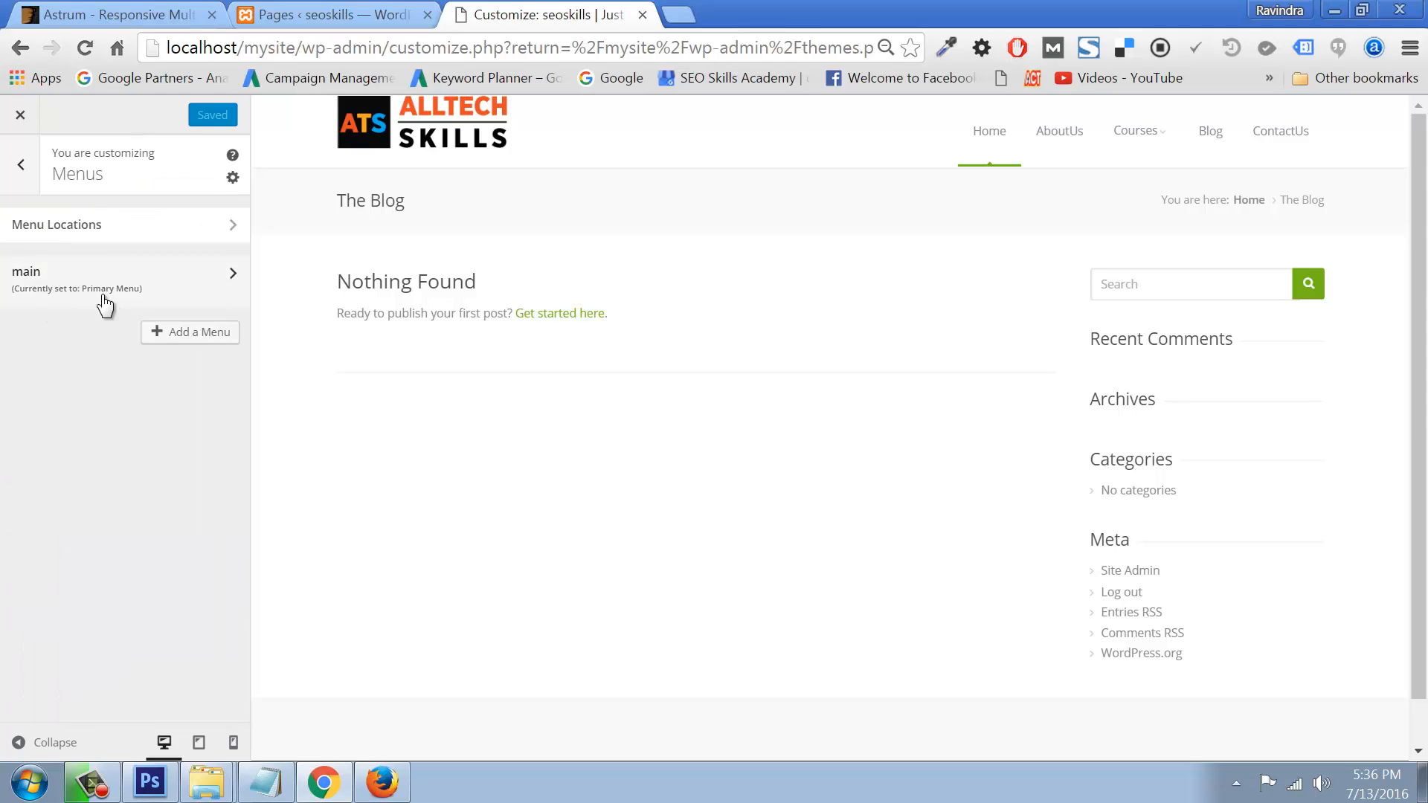
click(209, 341)
click(92, 380)
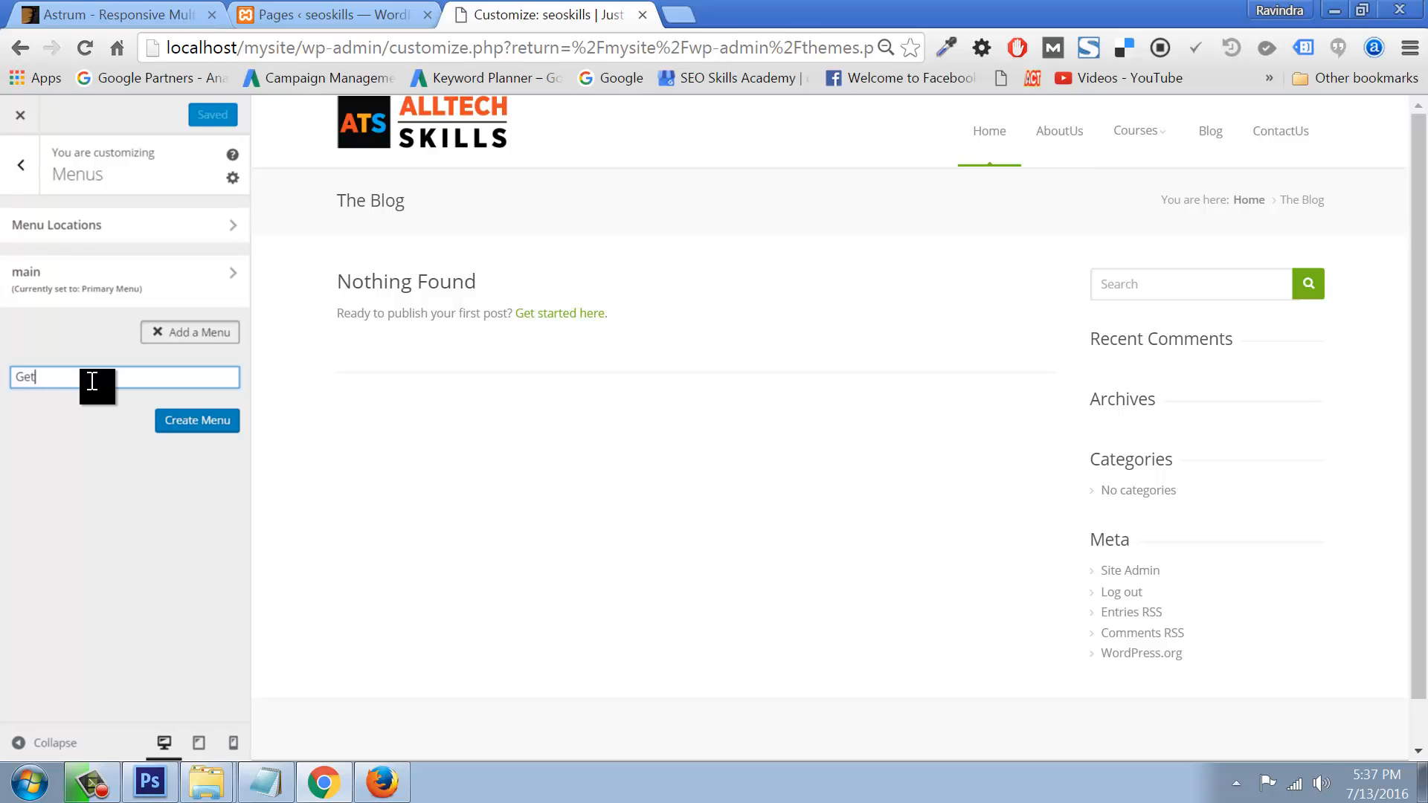
key(alt)
key(BackSpace)
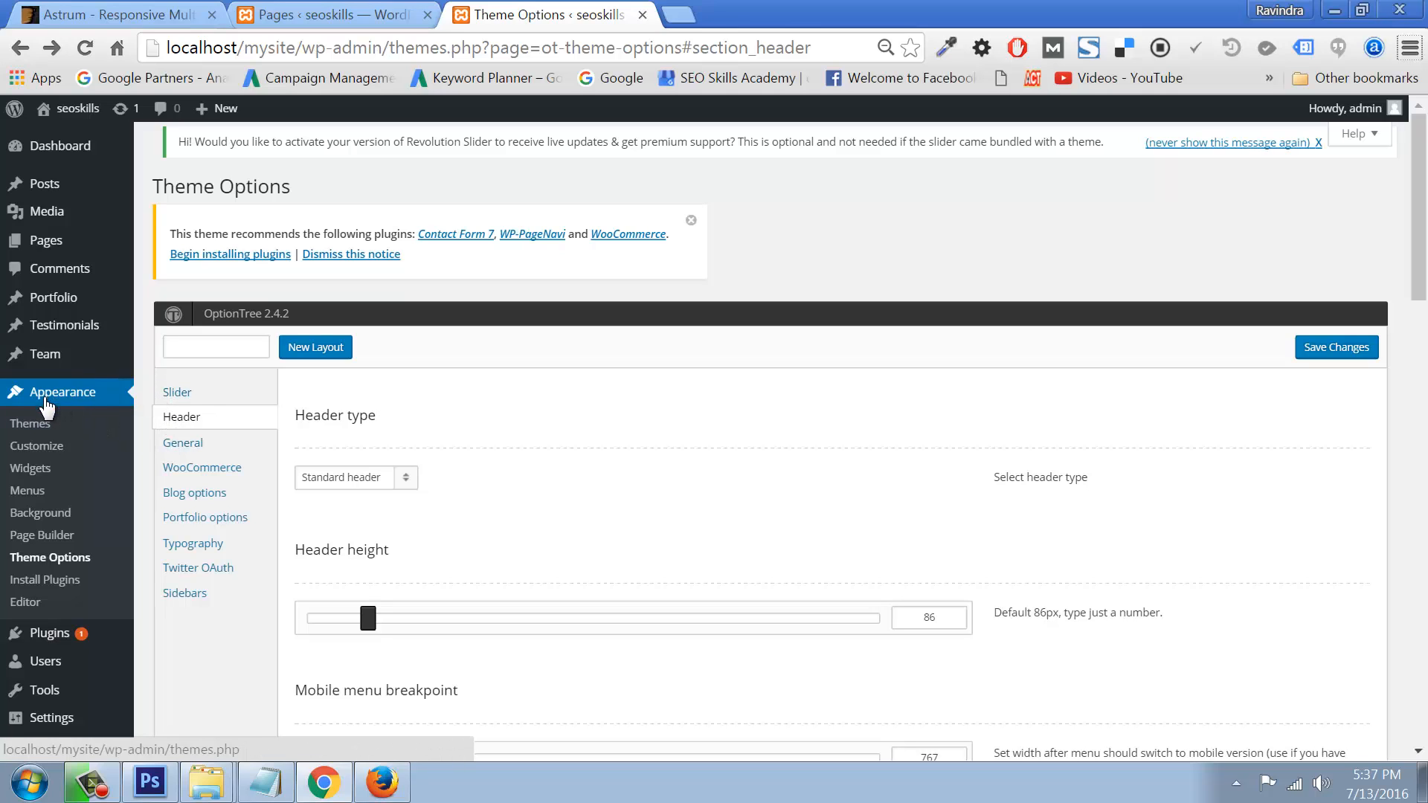
click(33, 446)
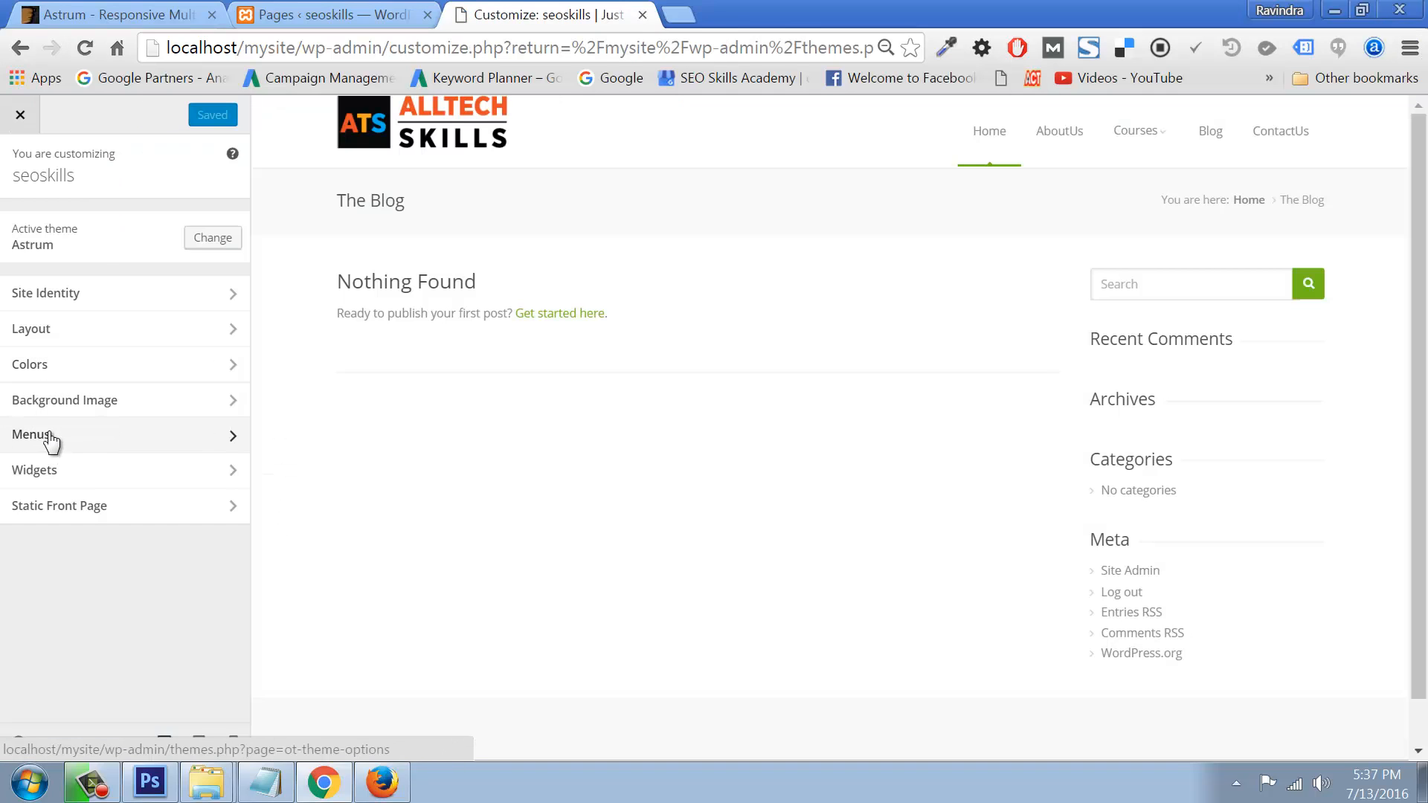
Step: Create a new menu named 'Get in Touch' and open its list of items to add
click(49, 435)
click(170, 336)
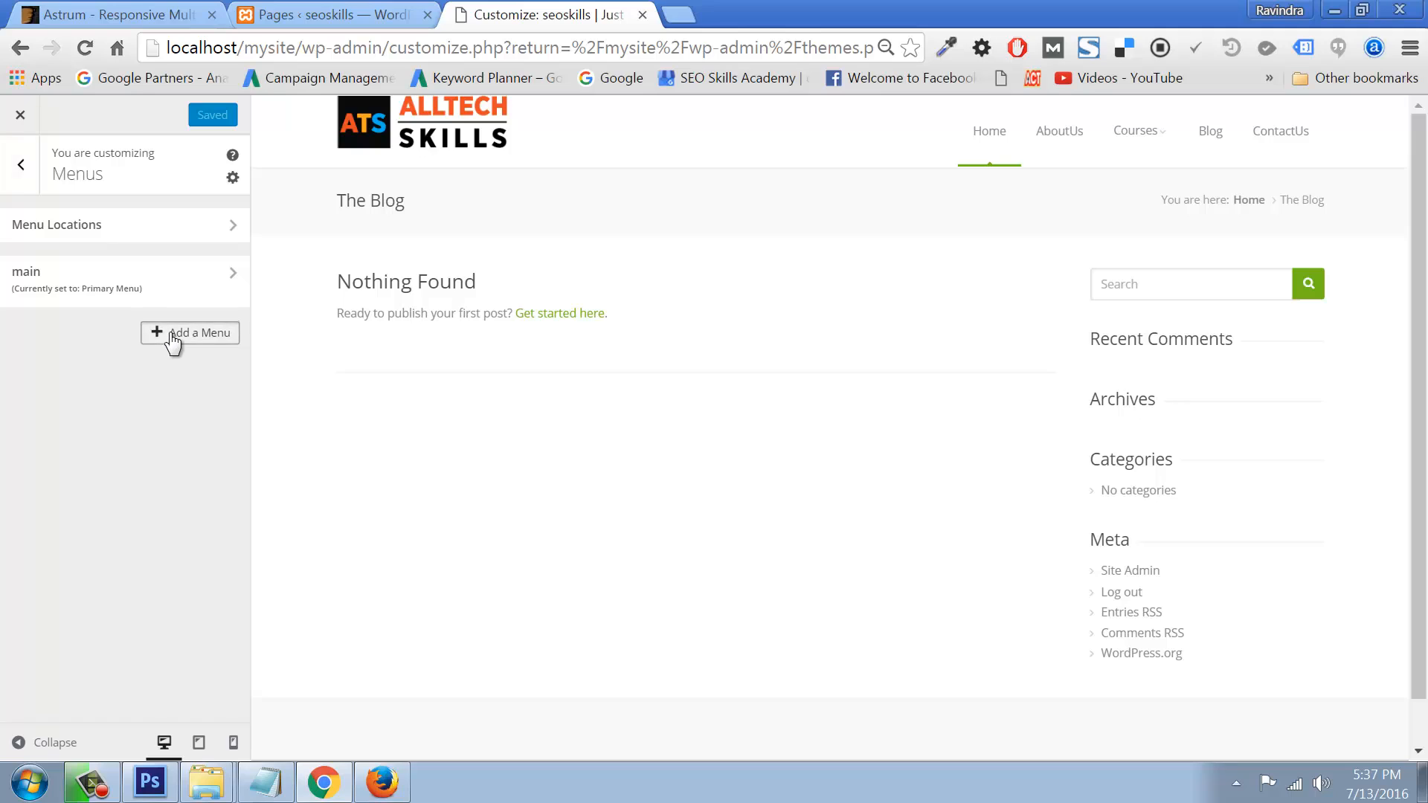
click(137, 375)
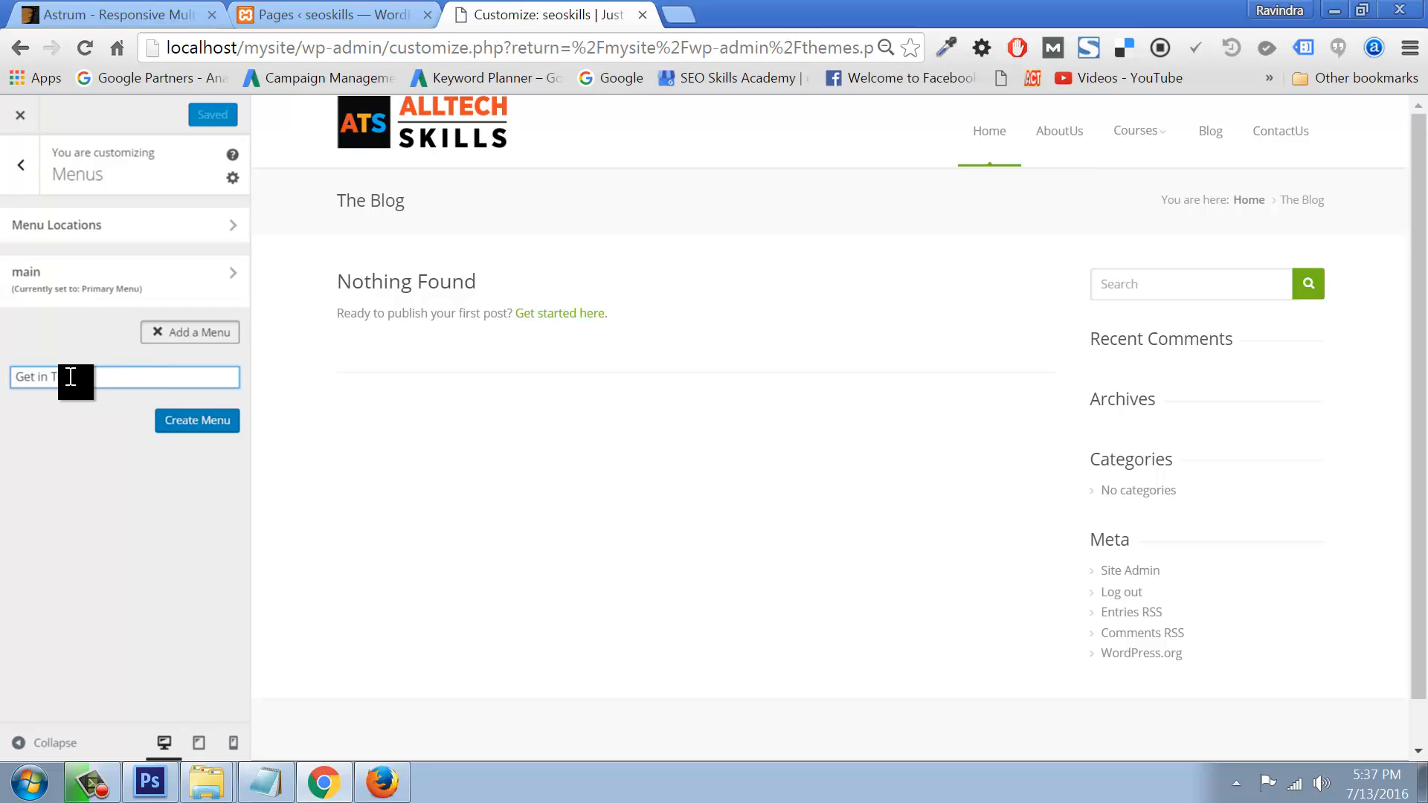
click(195, 421)
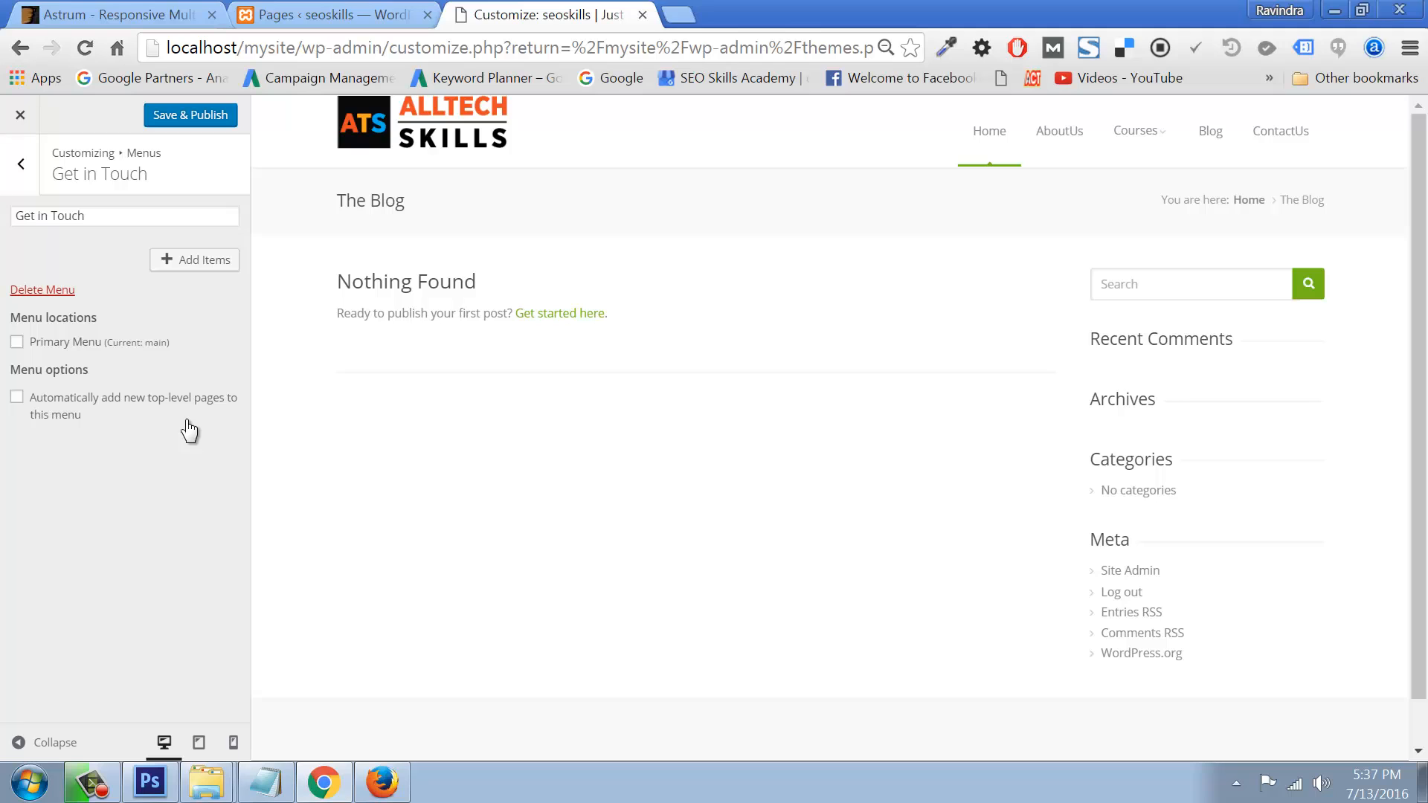
click(182, 266)
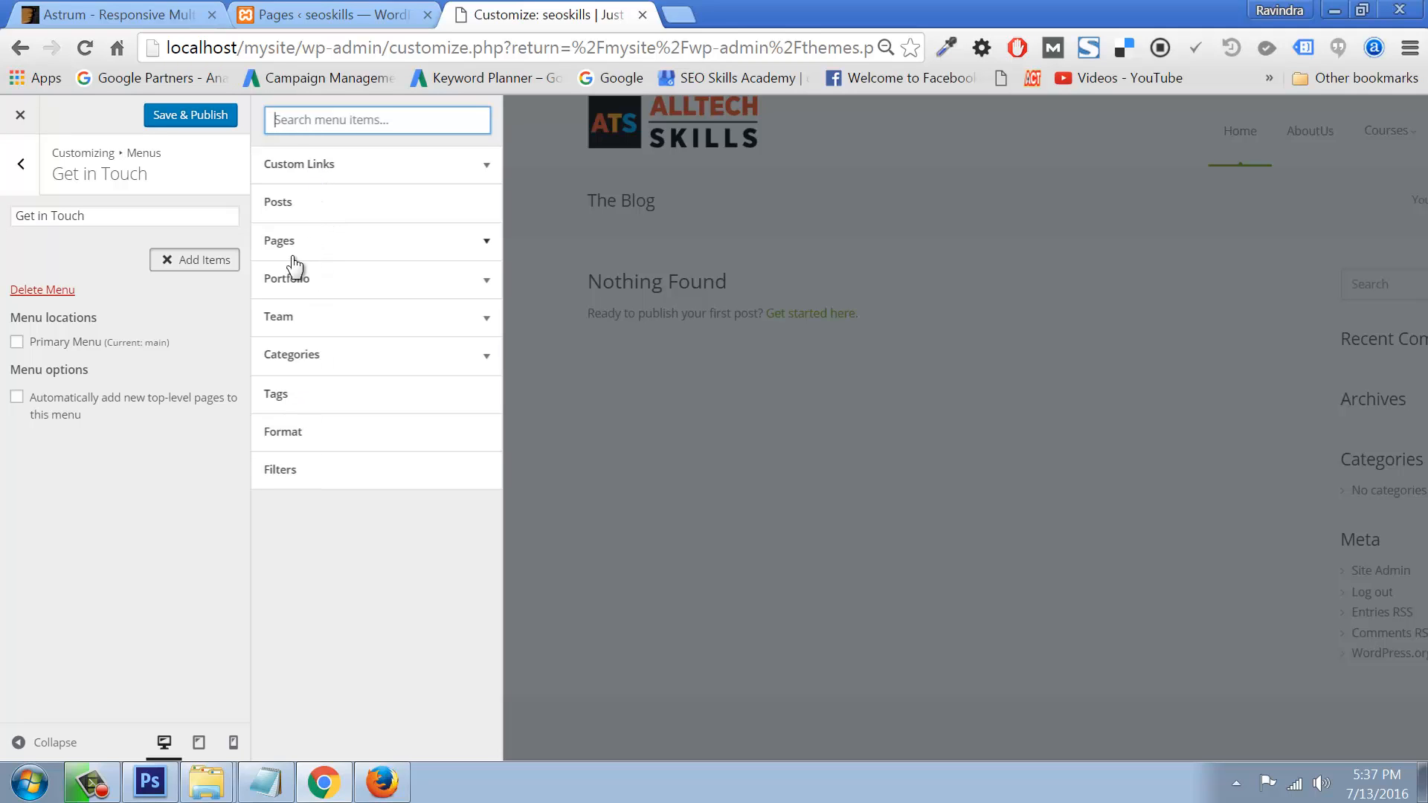
Step: Add a Text widget to the Footer 1st Column widget area
click(20, 163)
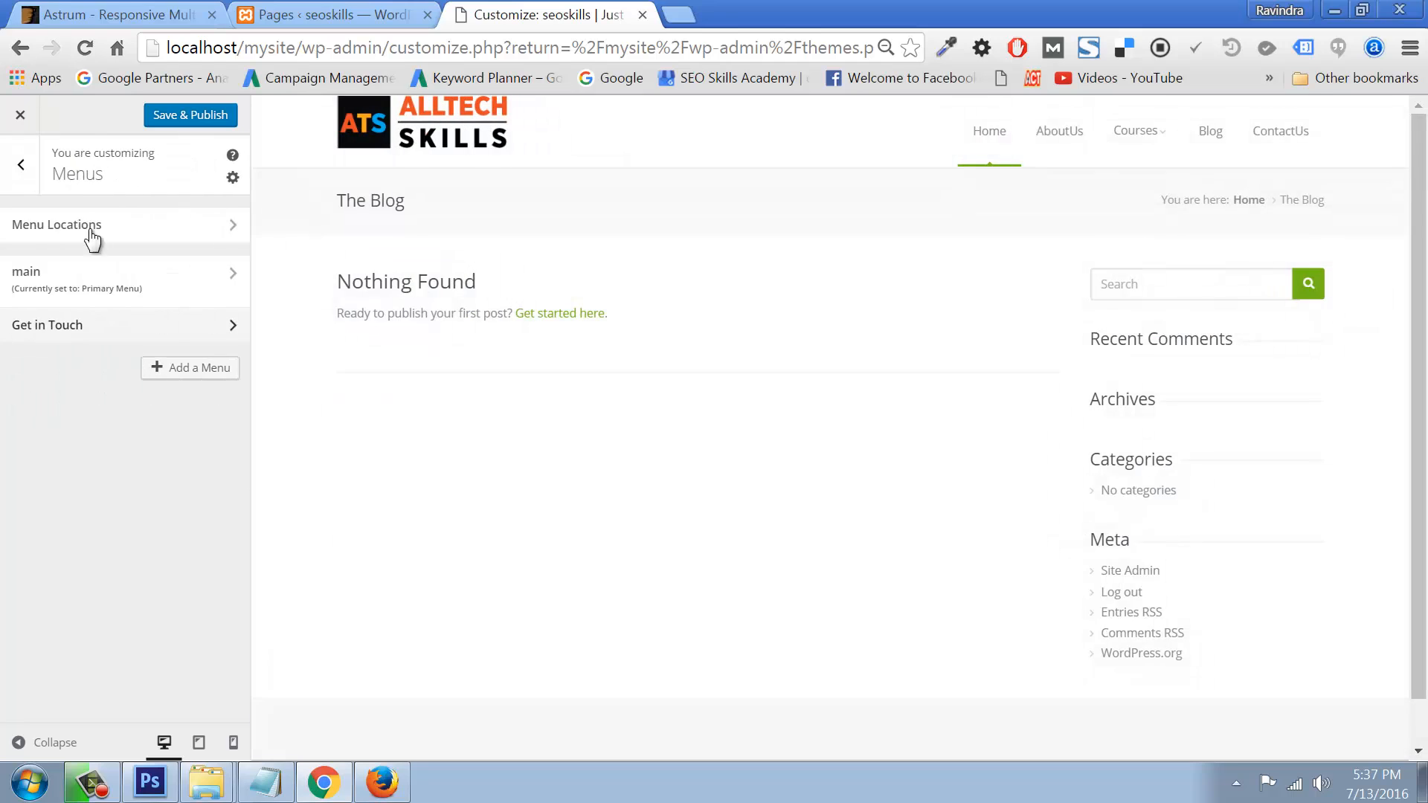
click(24, 162)
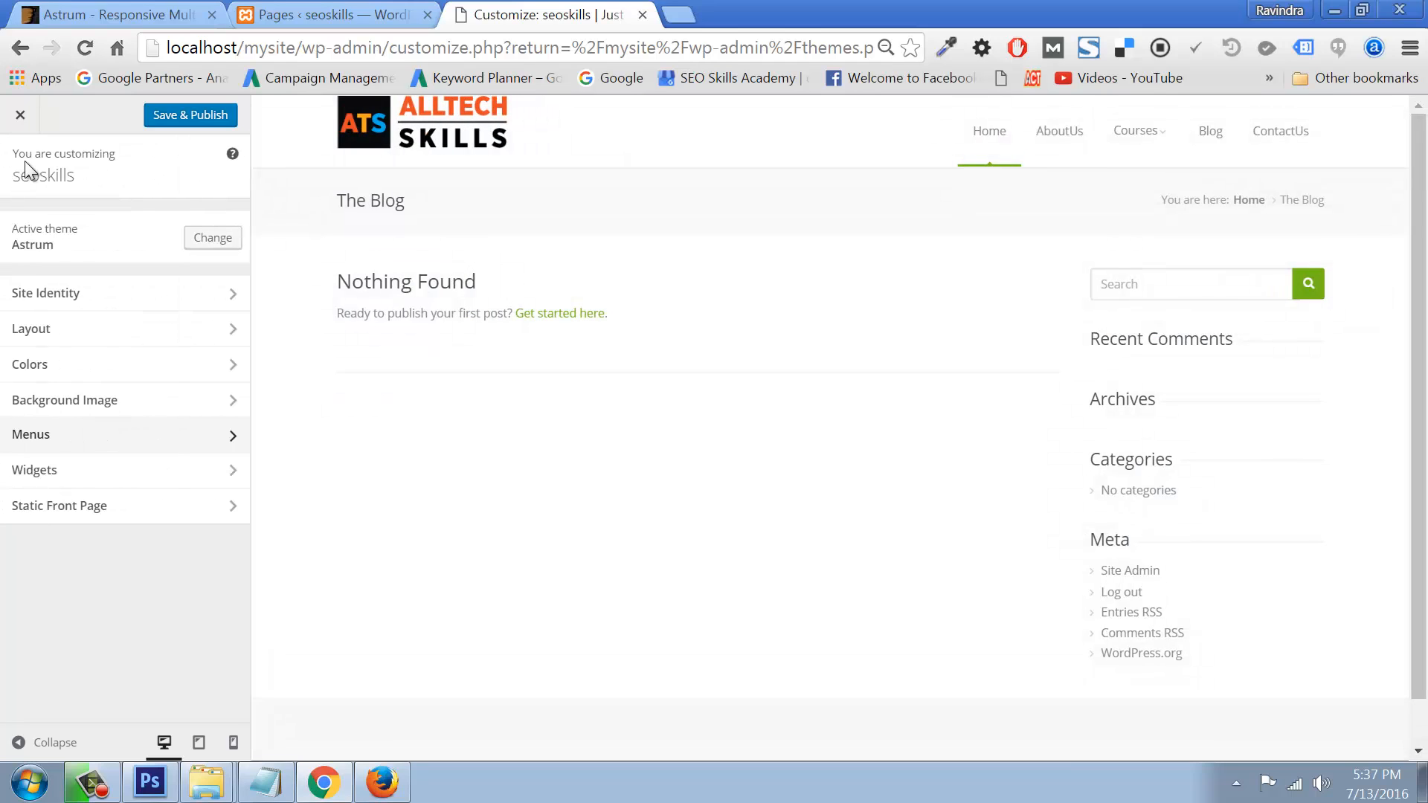
click(58, 468)
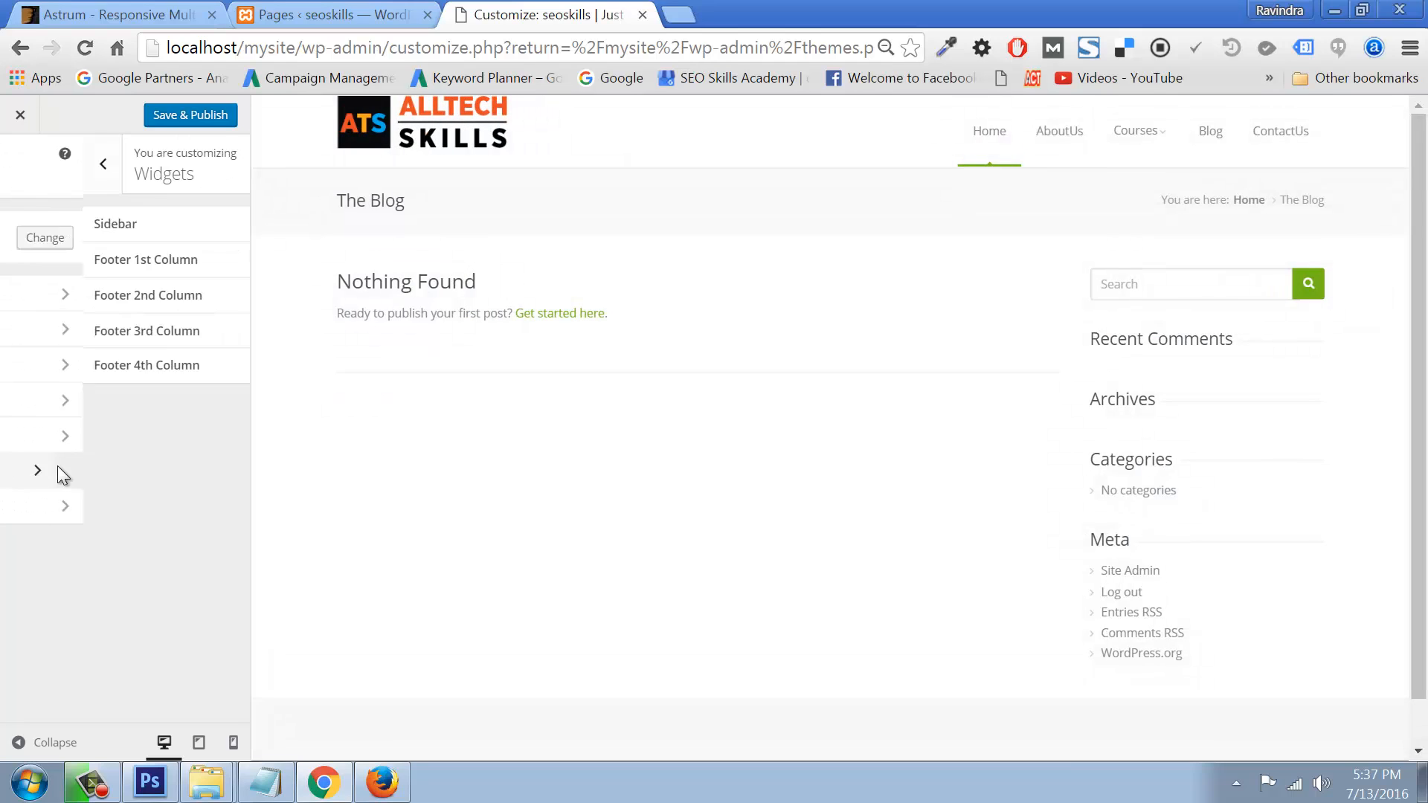
click(91, 262)
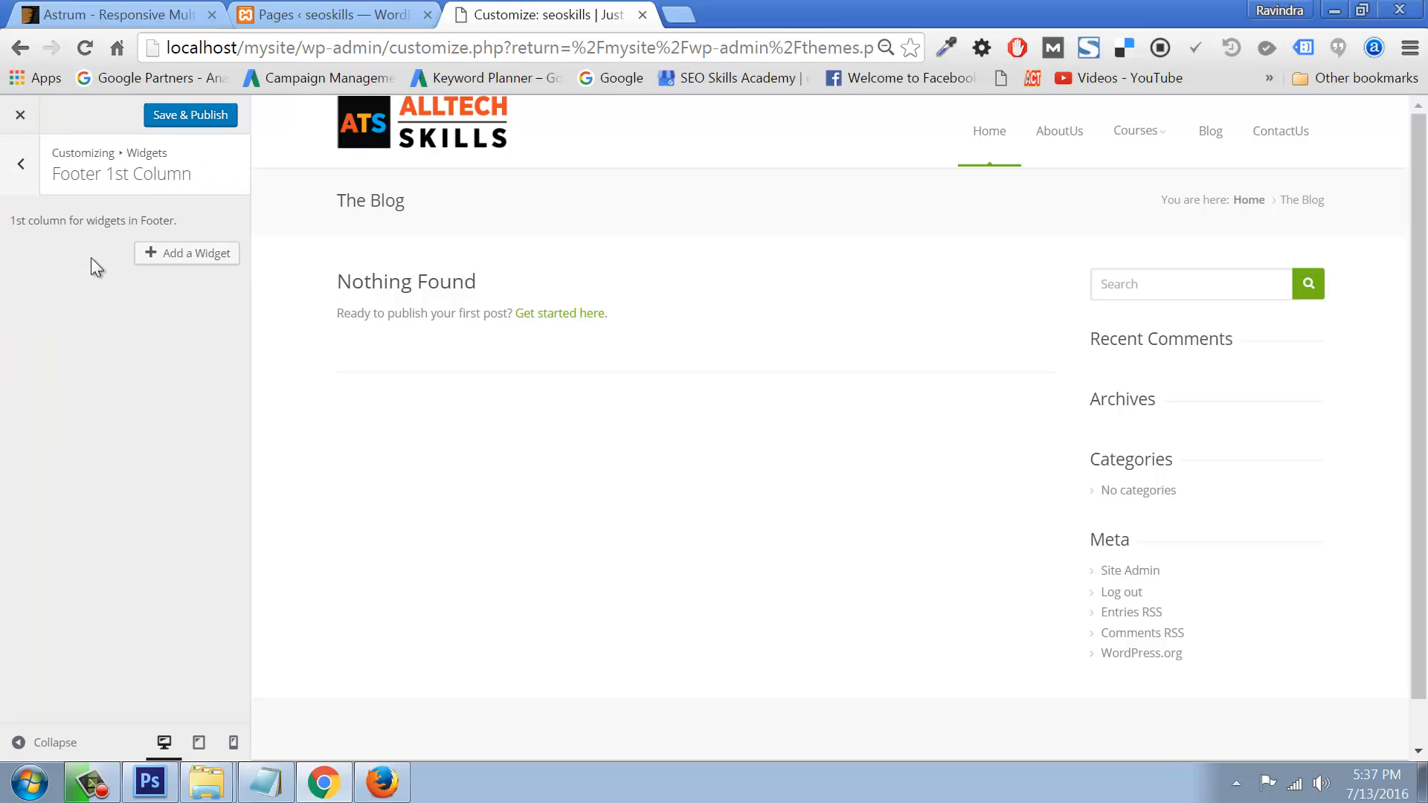
click(174, 256)
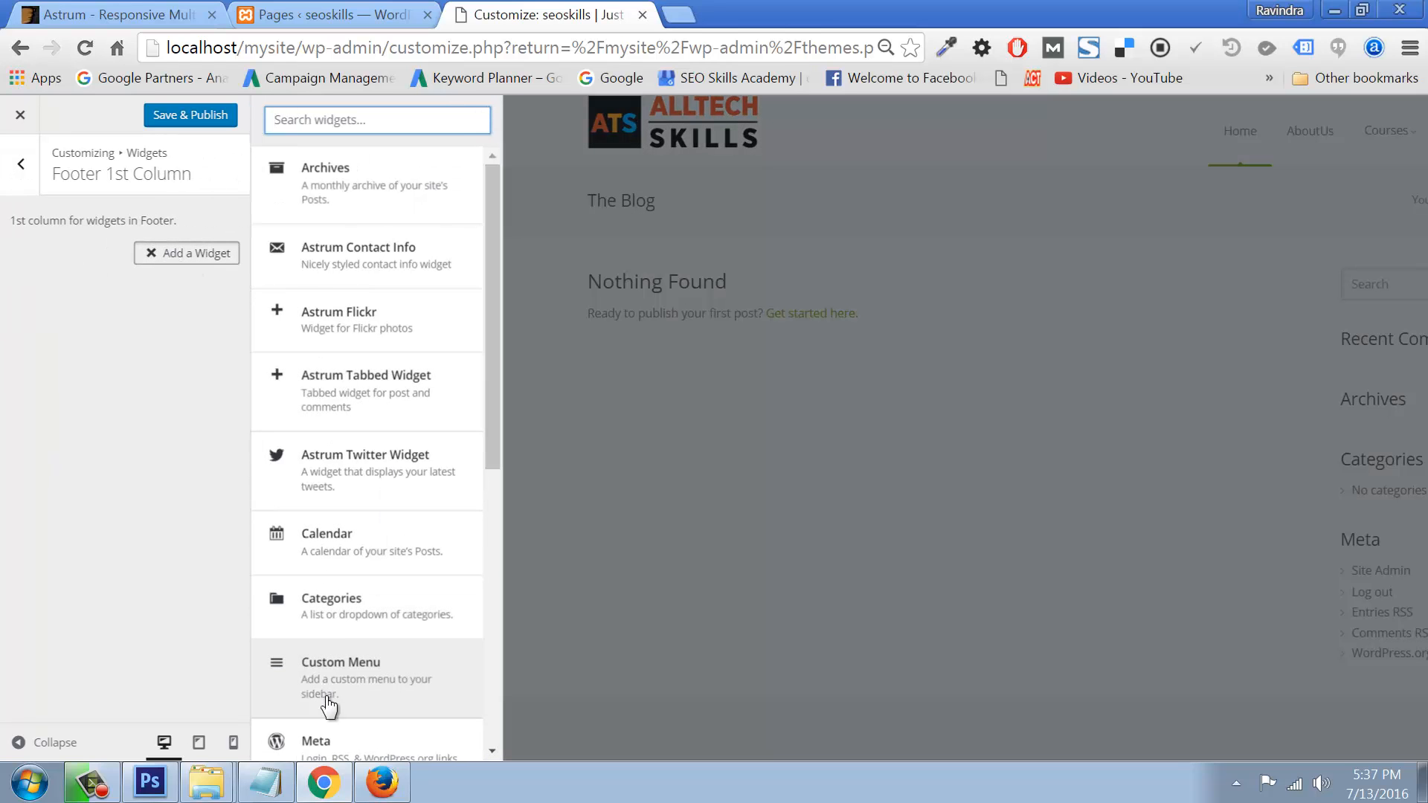
drag(484, 373, 493, 641)
click(379, 729)
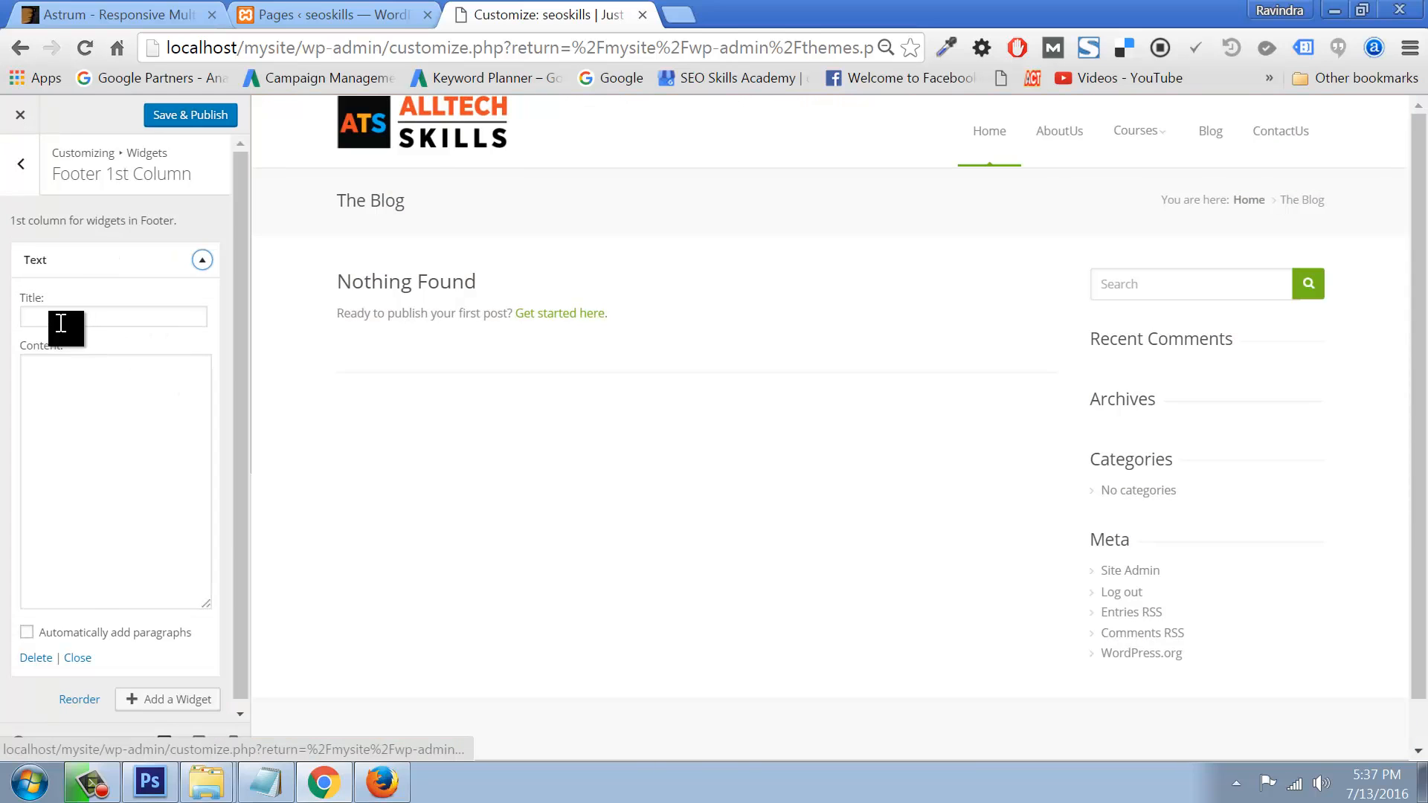
Step: Title the widget 'Get in Touch' with content 'Contact Us Address', then Save & Publish
click(61, 323)
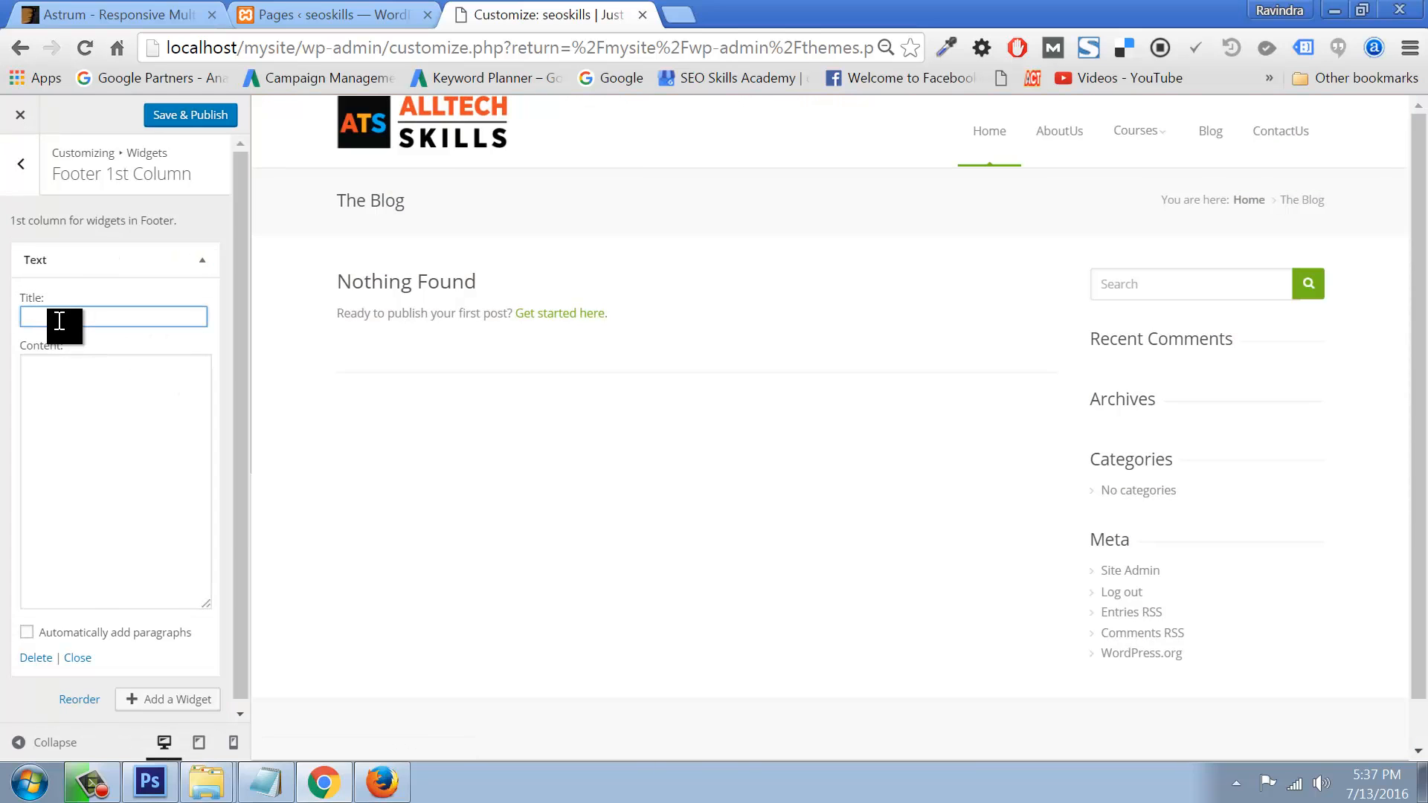
text(Get in Touch)
click(61, 393)
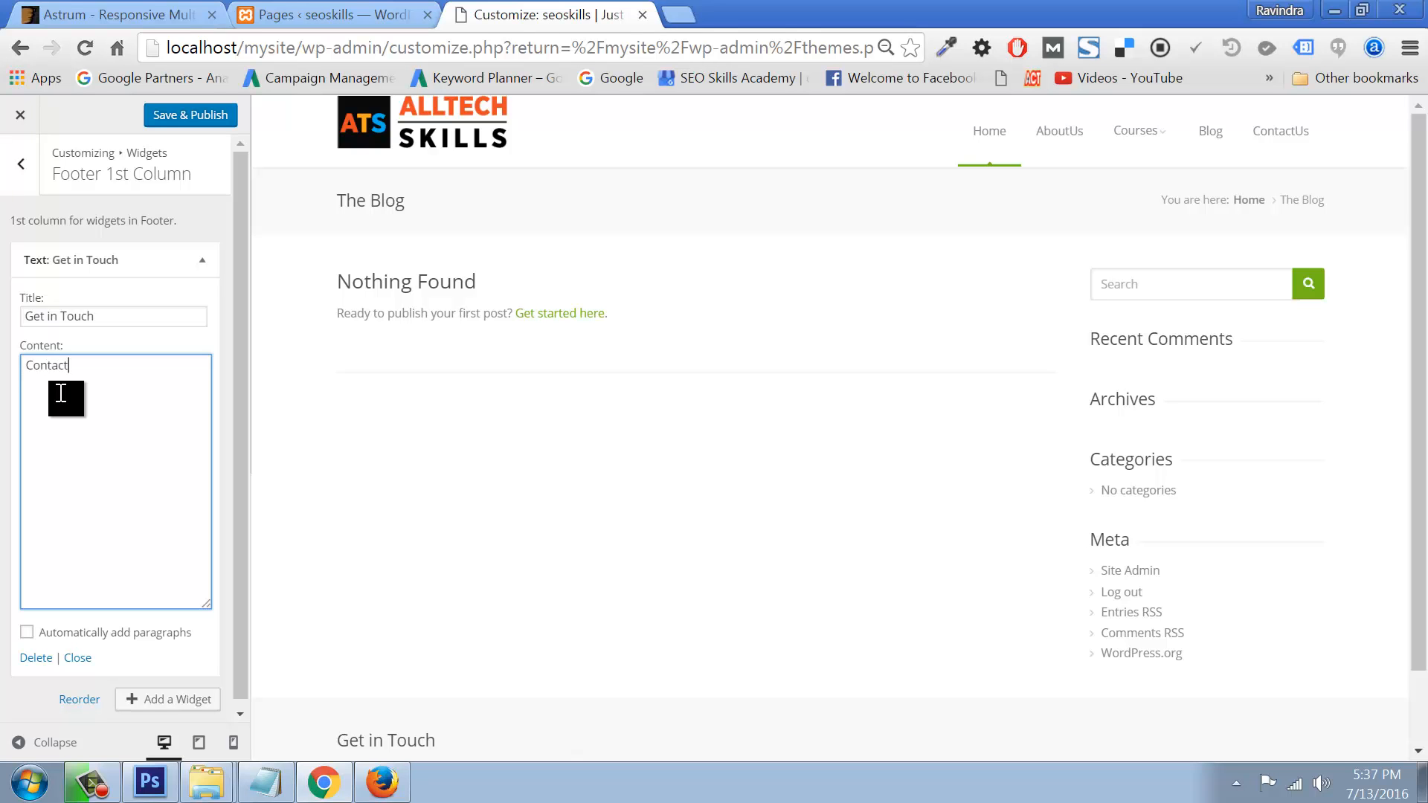
text(Contact Us Address)
click(185, 116)
click(20, 165)
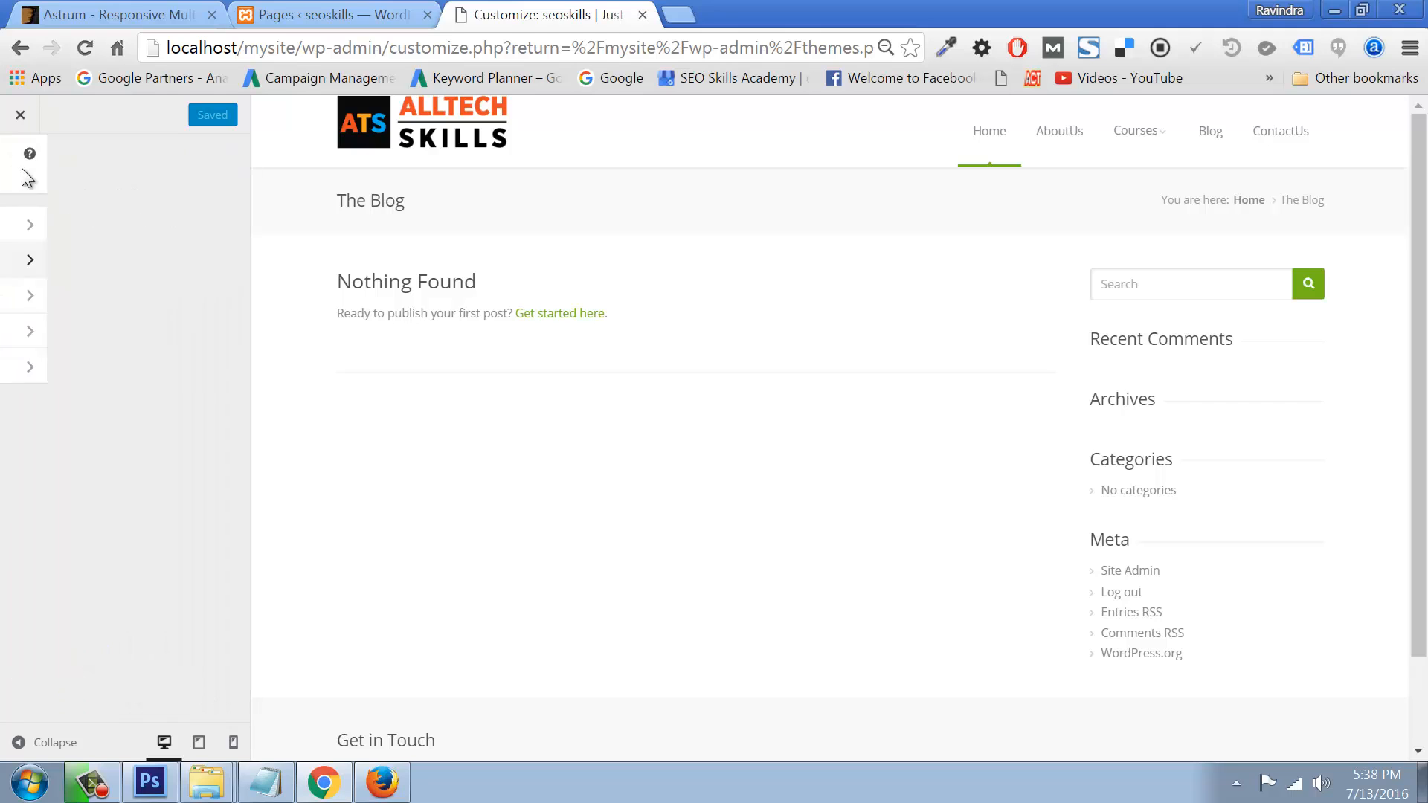
Step: Add a Text widget titled 'Online Training Courses' to the Footer 2nd Column
click(88, 296)
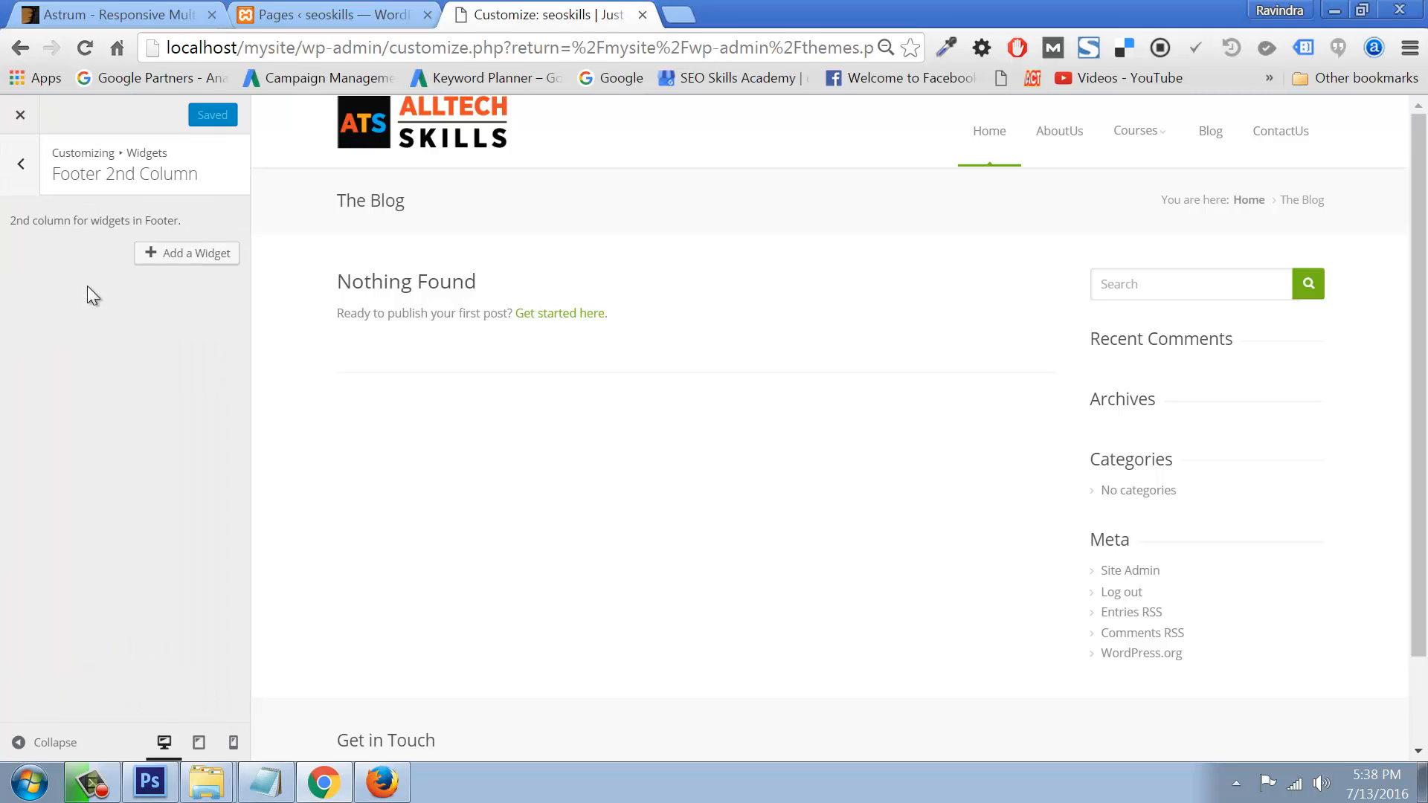
click(173, 257)
click(306, 720)
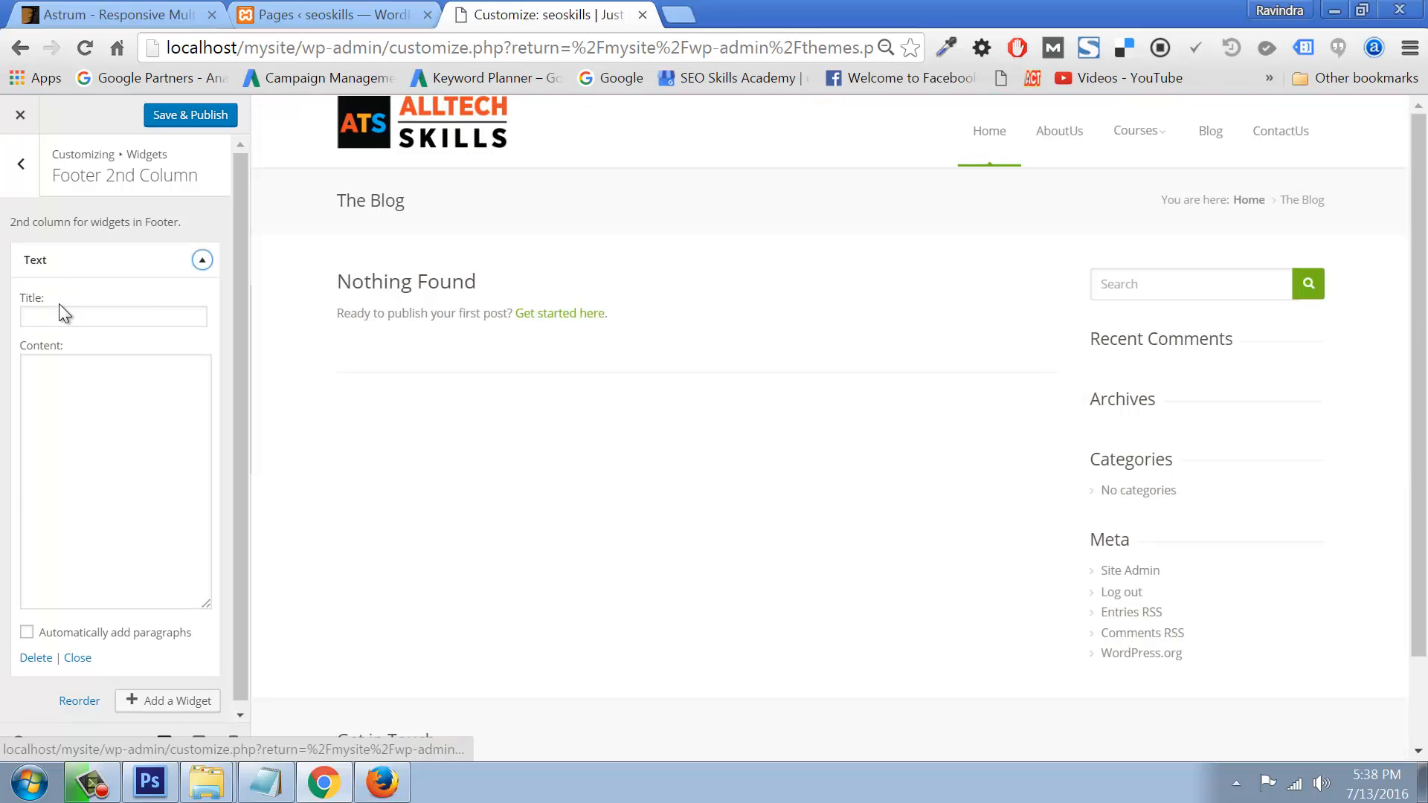
click(59, 314)
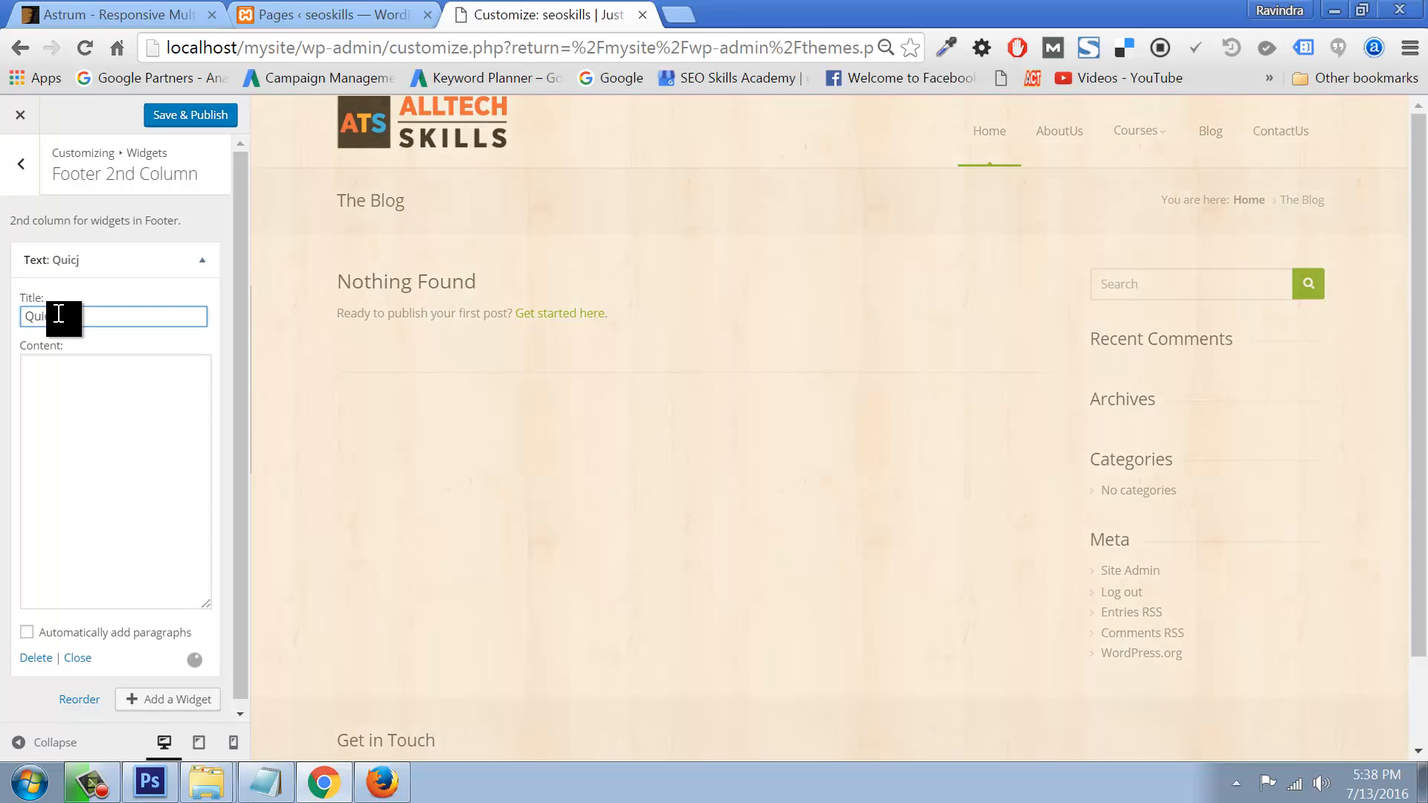
text(Qui)
key(BackSpace)
key(BackSpace)
key(BackSpace)
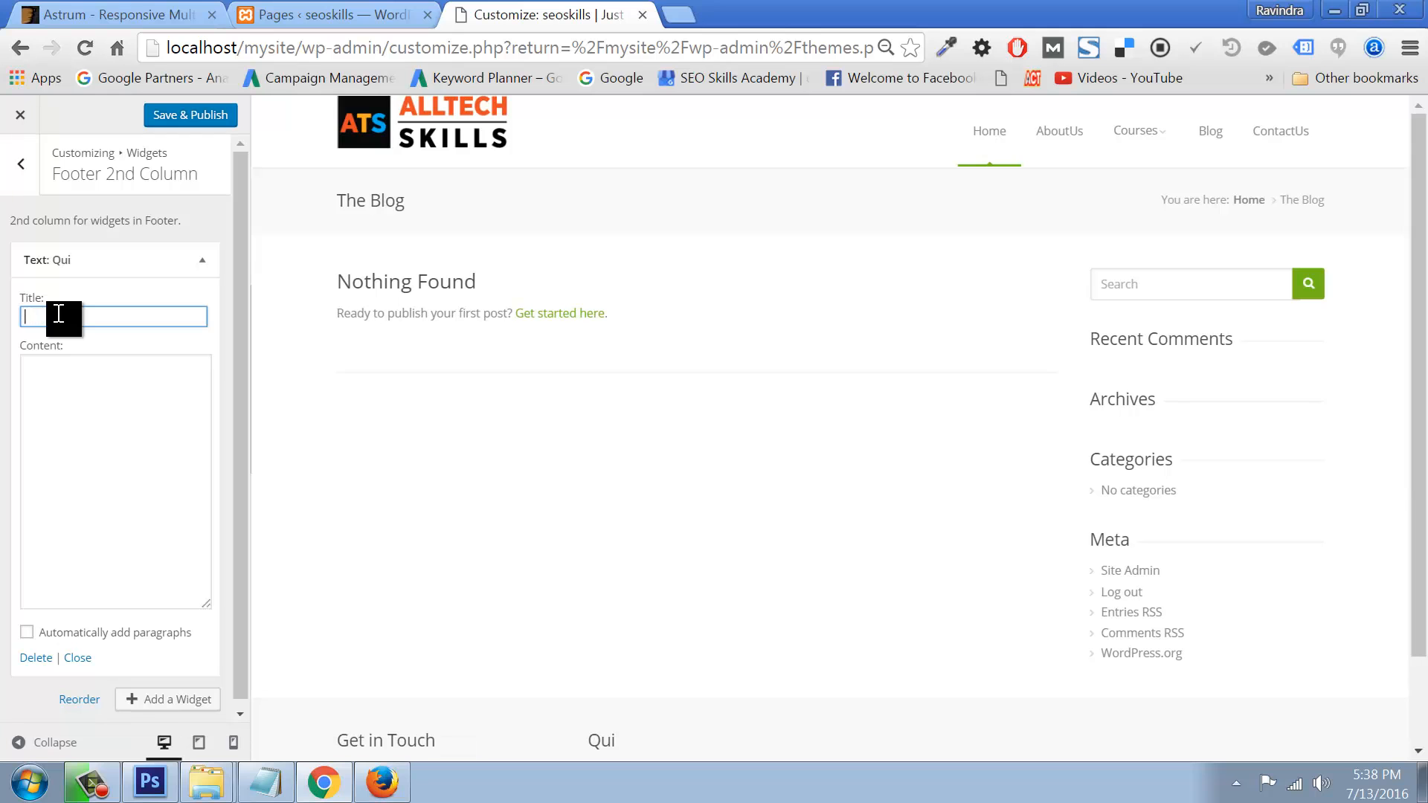
text(Online Training Co)
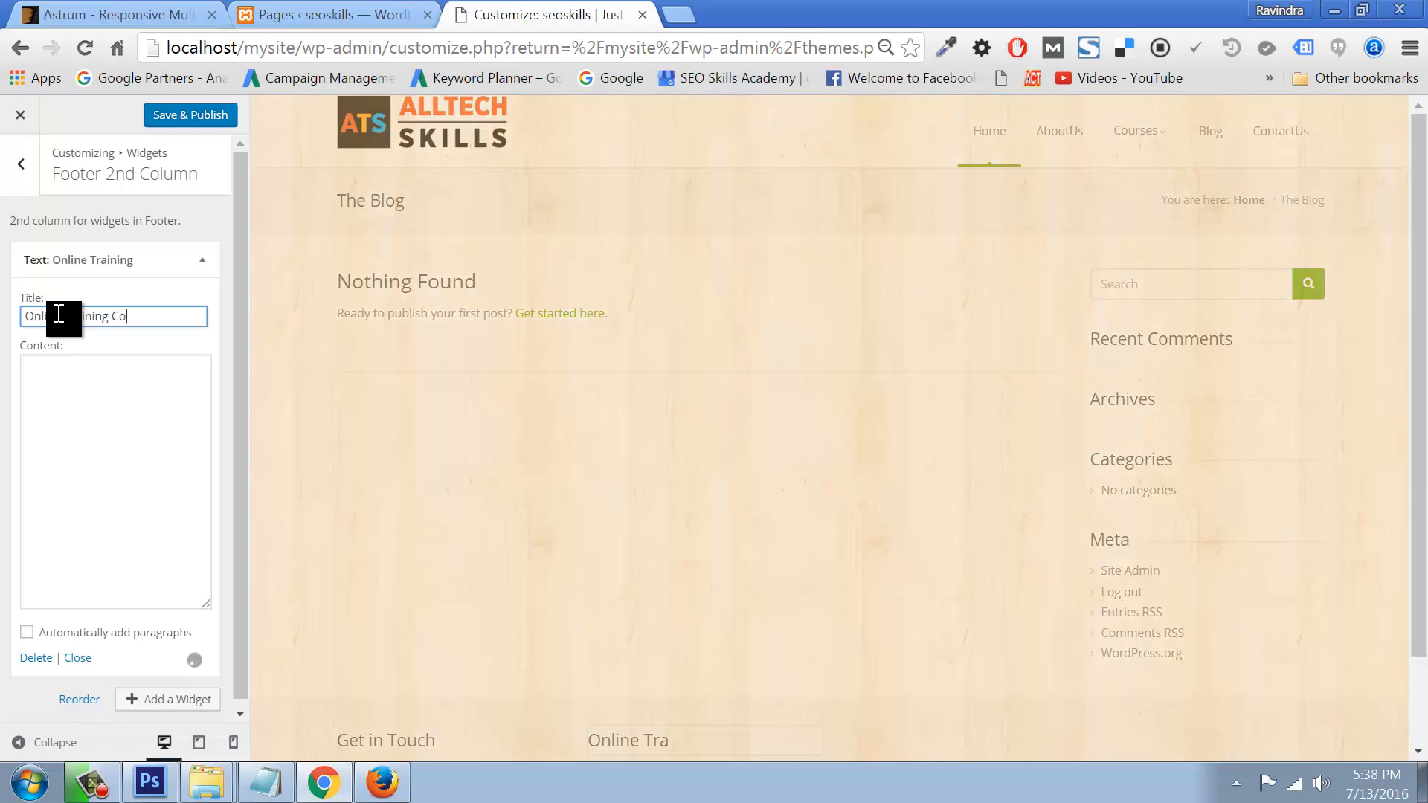
text(urses)
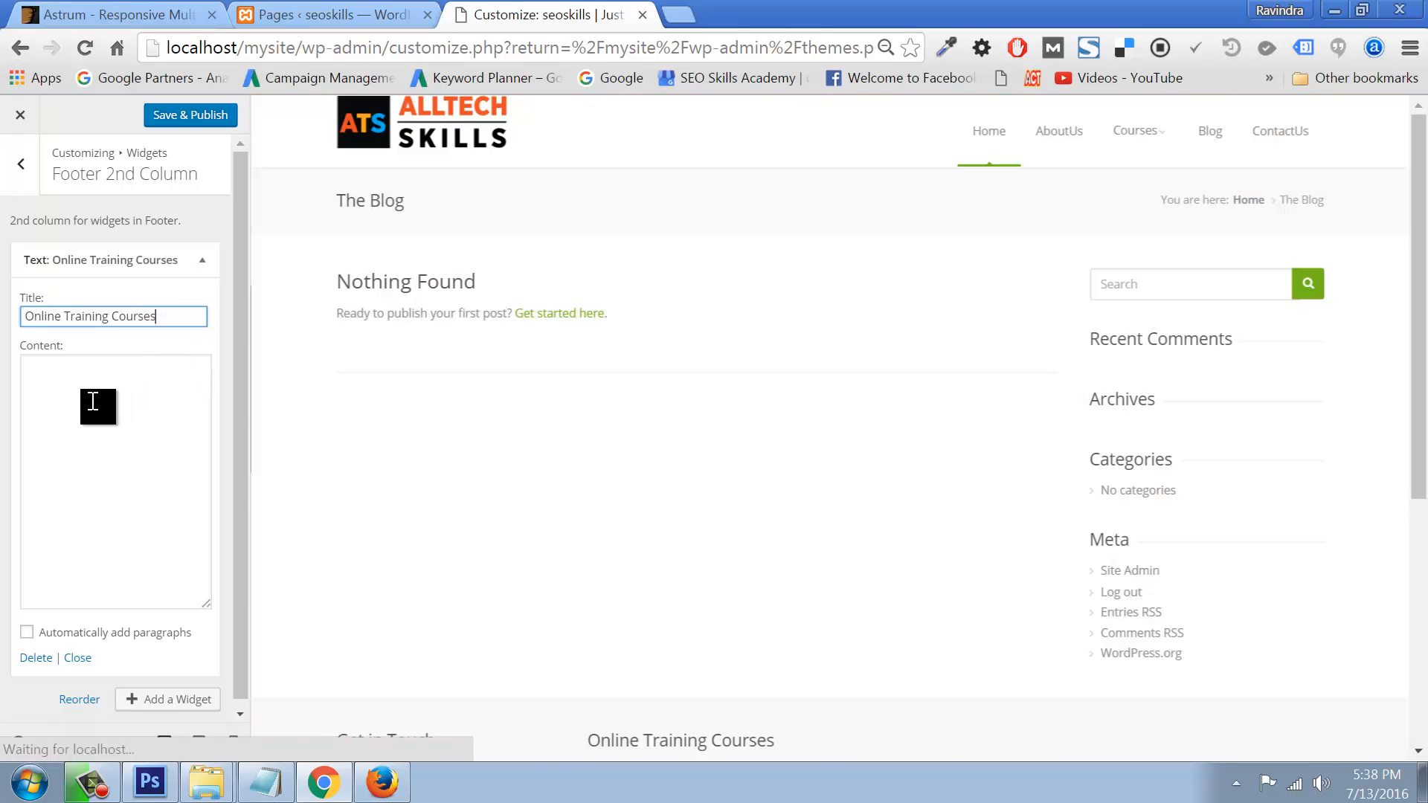
Step: Fill the widget content with five 'COurse Name:1' lines and Save & Publish
click(92, 400)
text(COur)
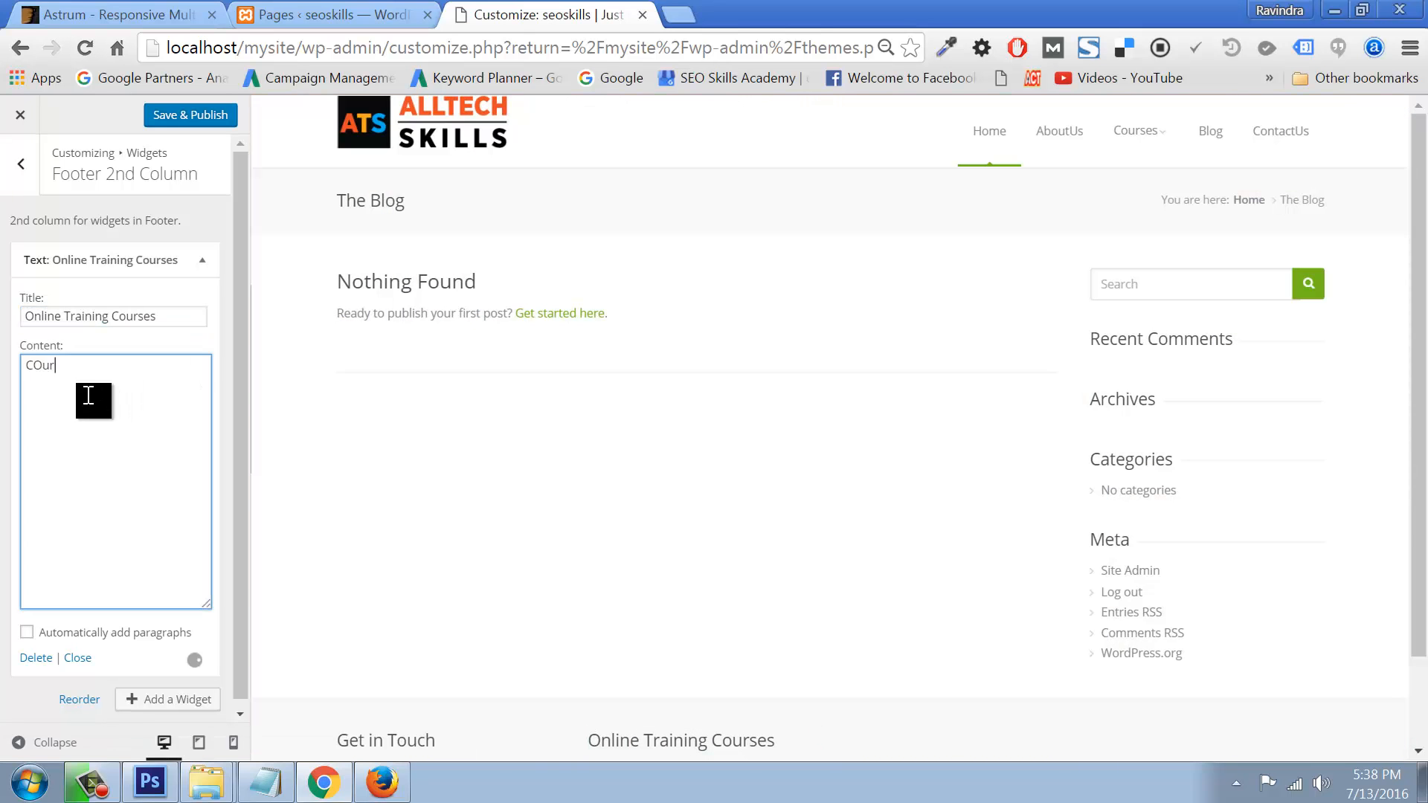
text(se Name:1)
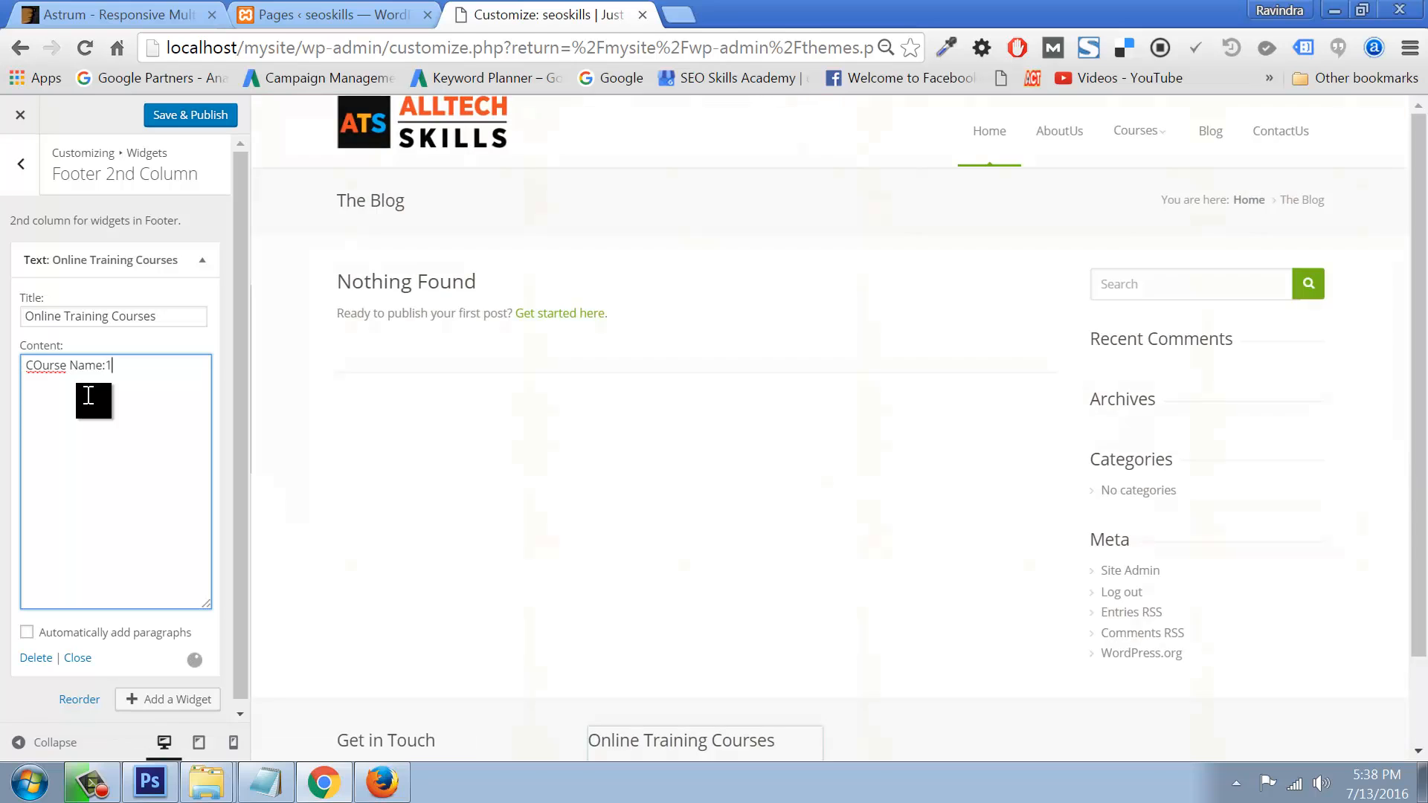
drag(125, 369, 30, 368)
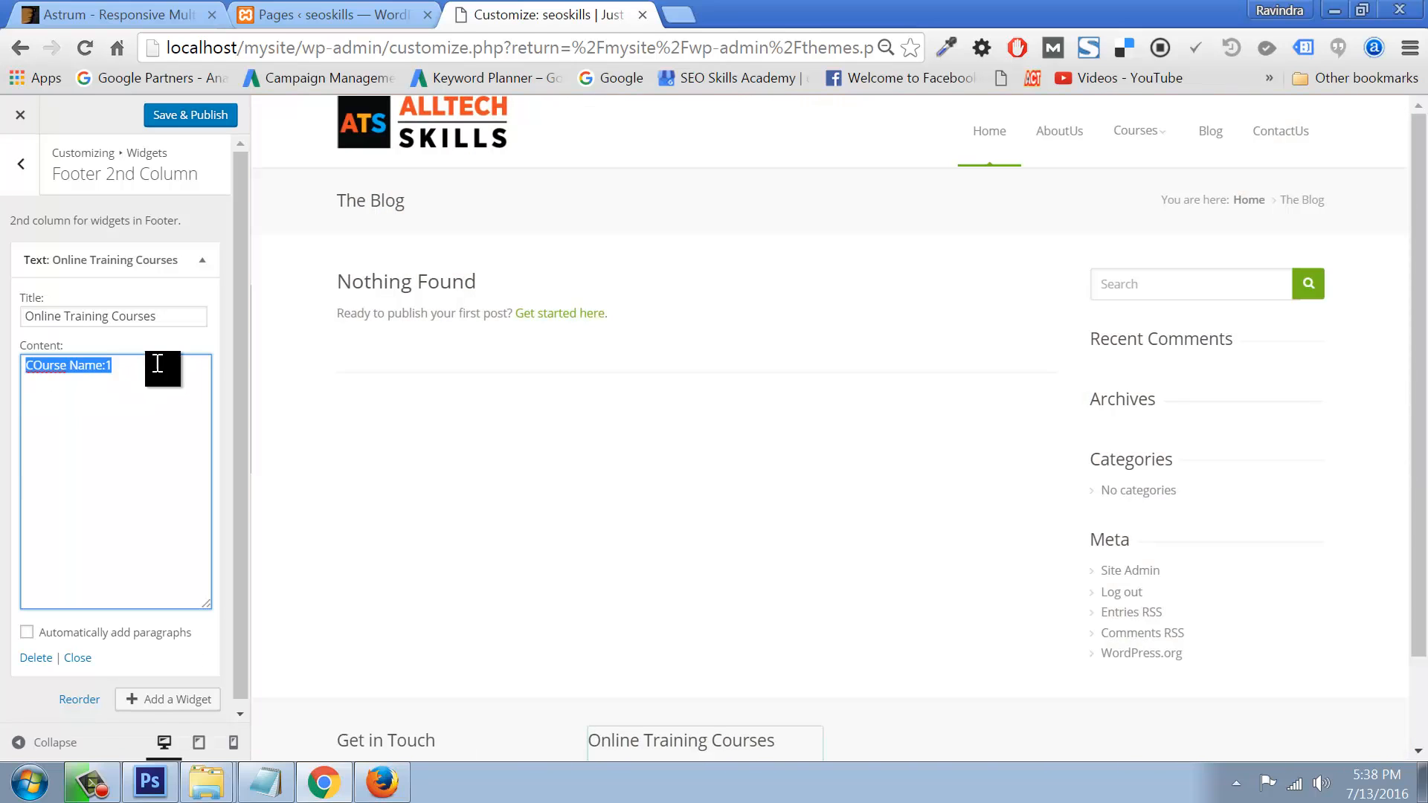
key(ctrl+c)
click(158, 363)
key(Return)
key(ctrl+v)
key(Return)
key(ctrl+v)
key(Return)
key(ctrl+v)
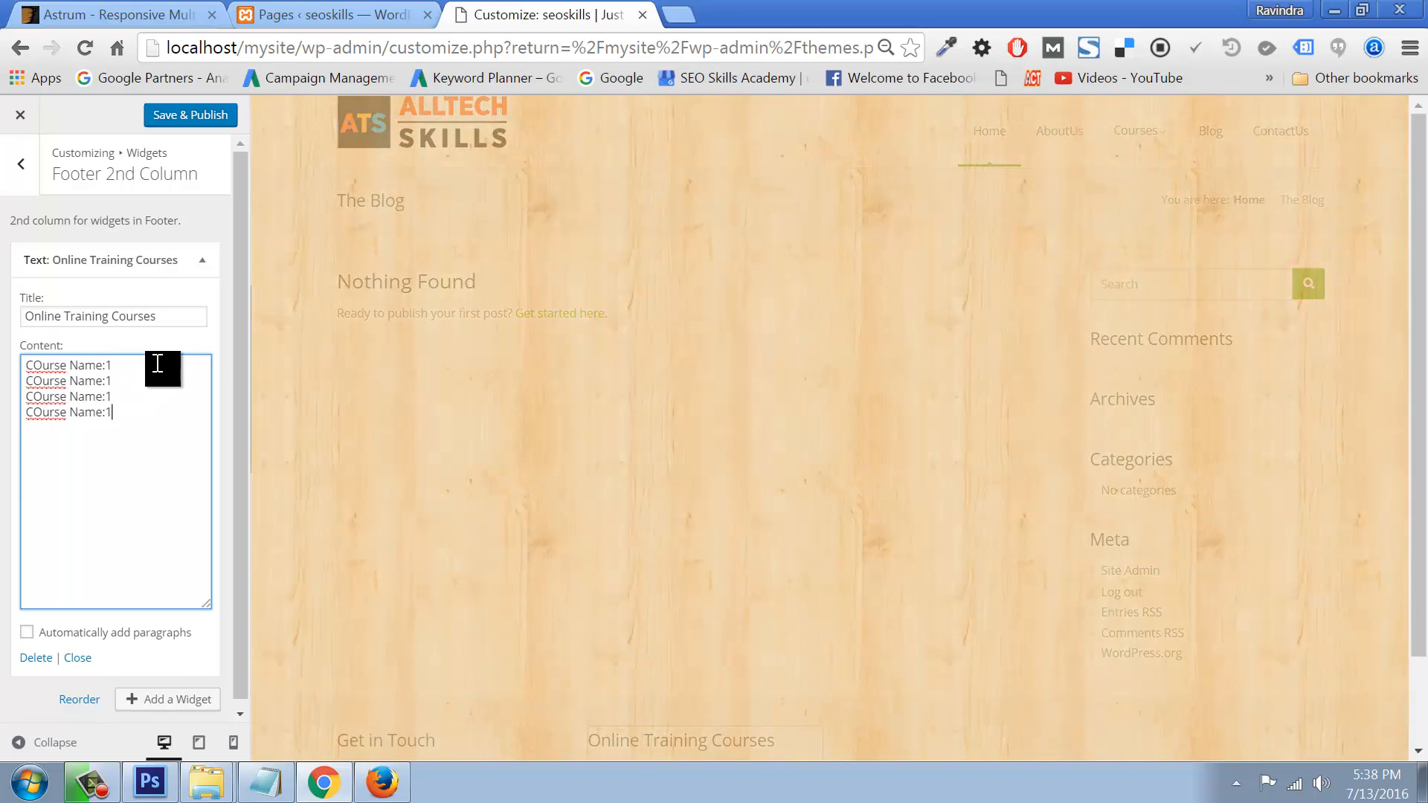
key(Return)
key(ctrl+v)
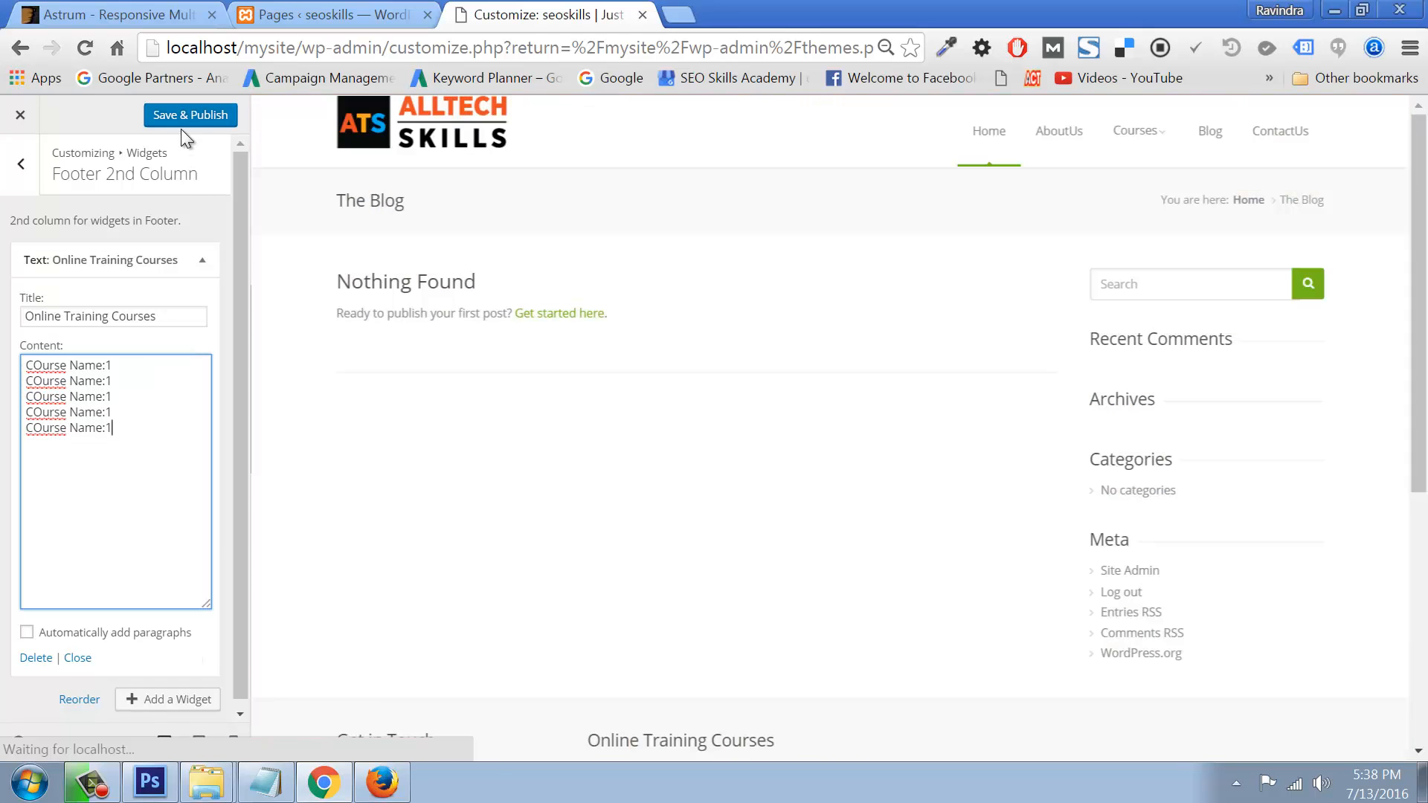
click(185, 118)
click(21, 164)
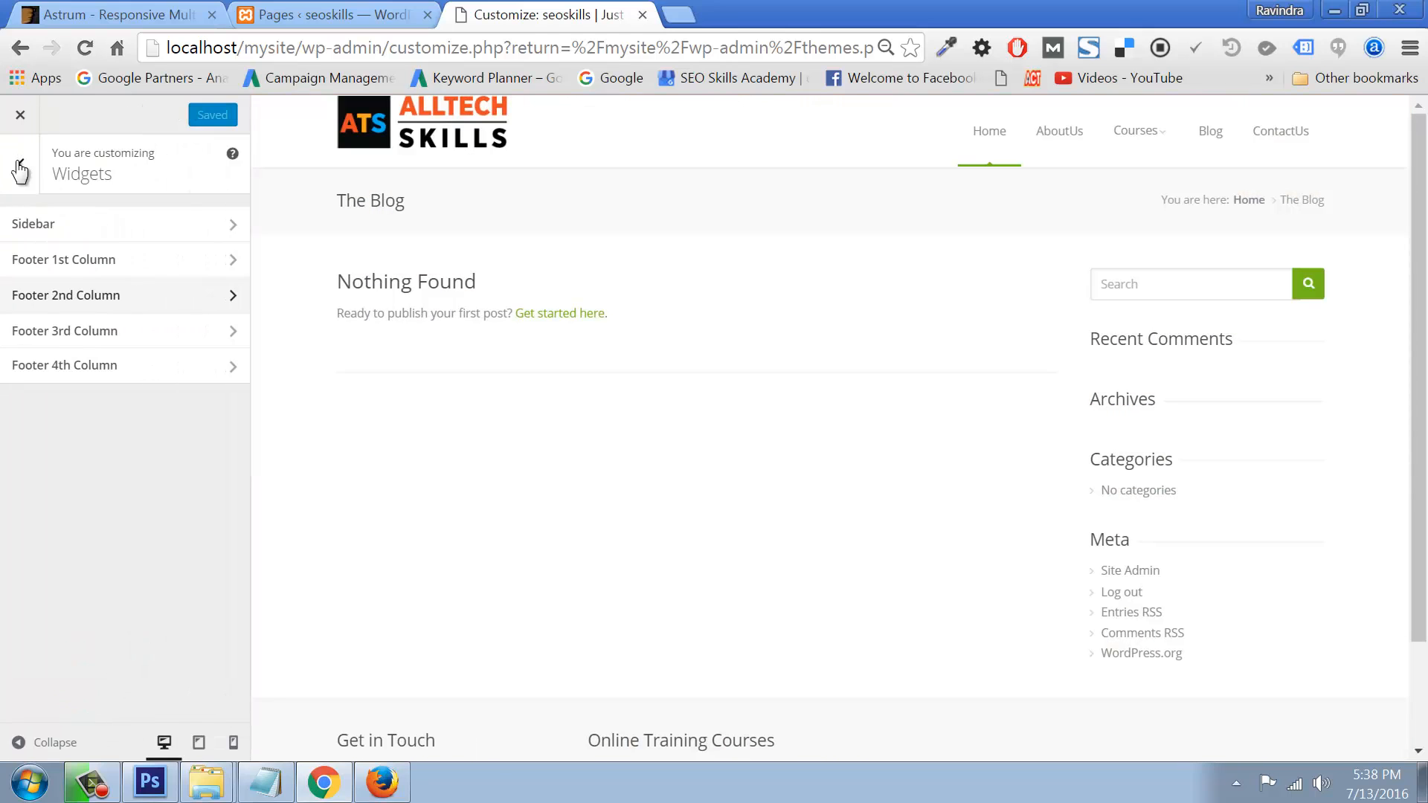
Step: Add a Text widget titled 'Classroom Training' to the Footer 3rd Column
click(119, 333)
click(189, 255)
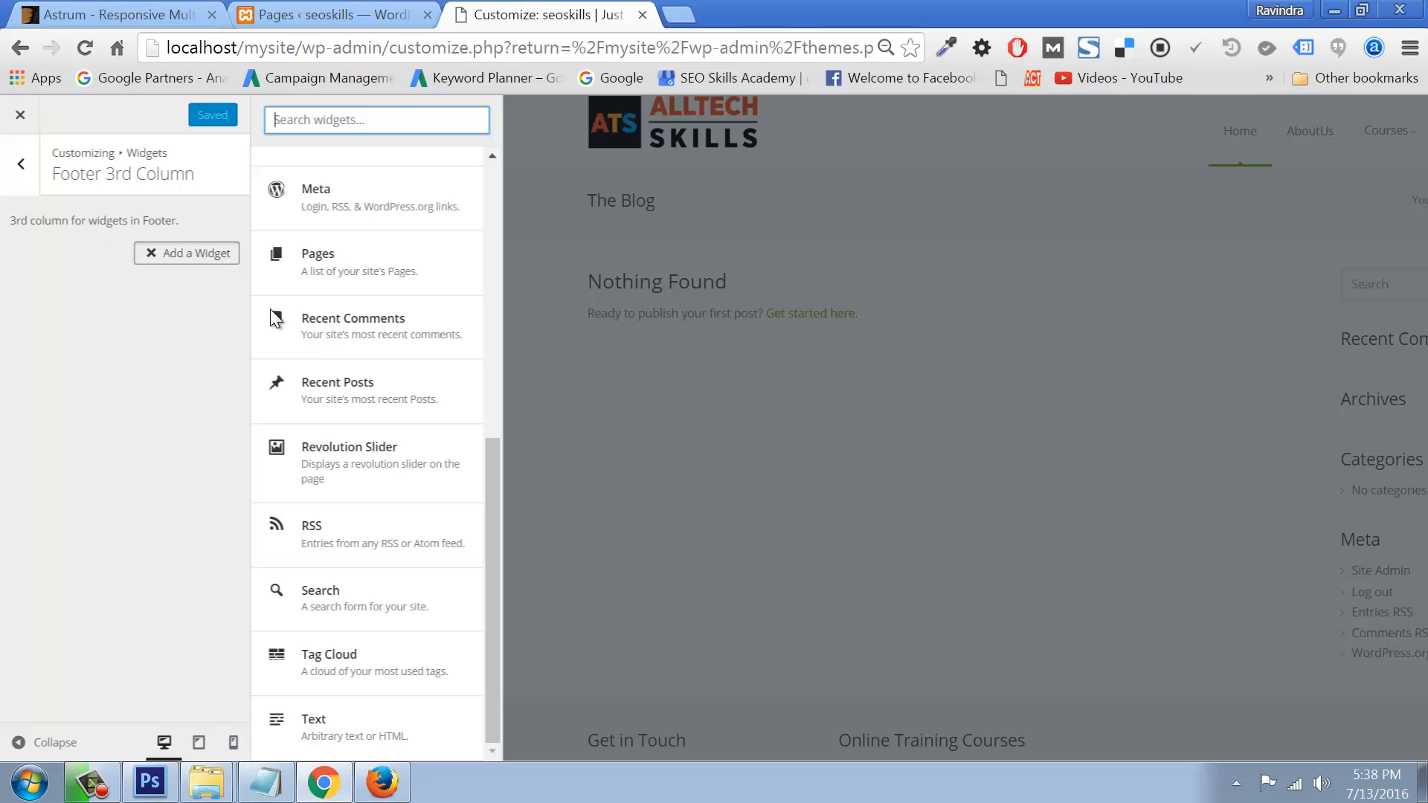
click(316, 720)
click(68, 322)
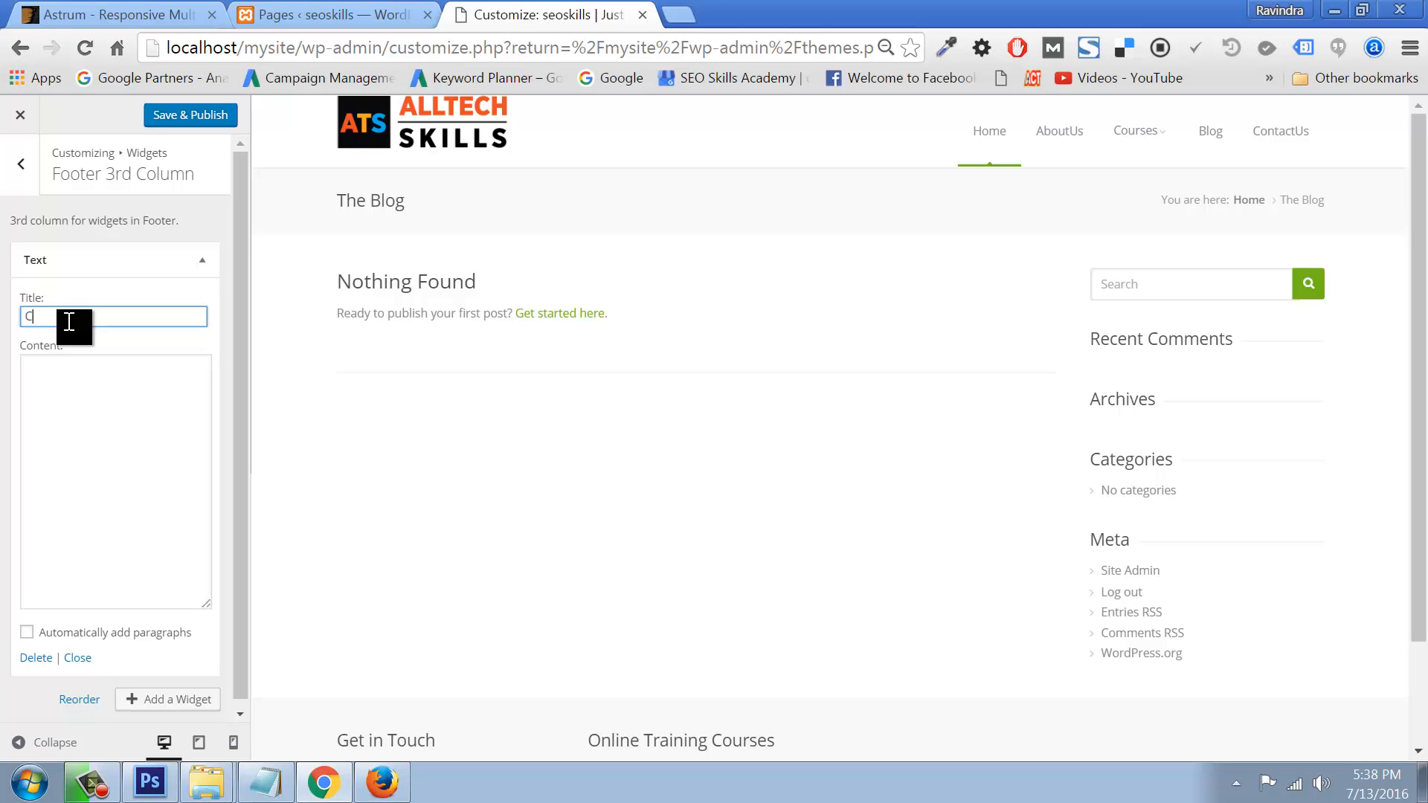
text(Classroom Training)
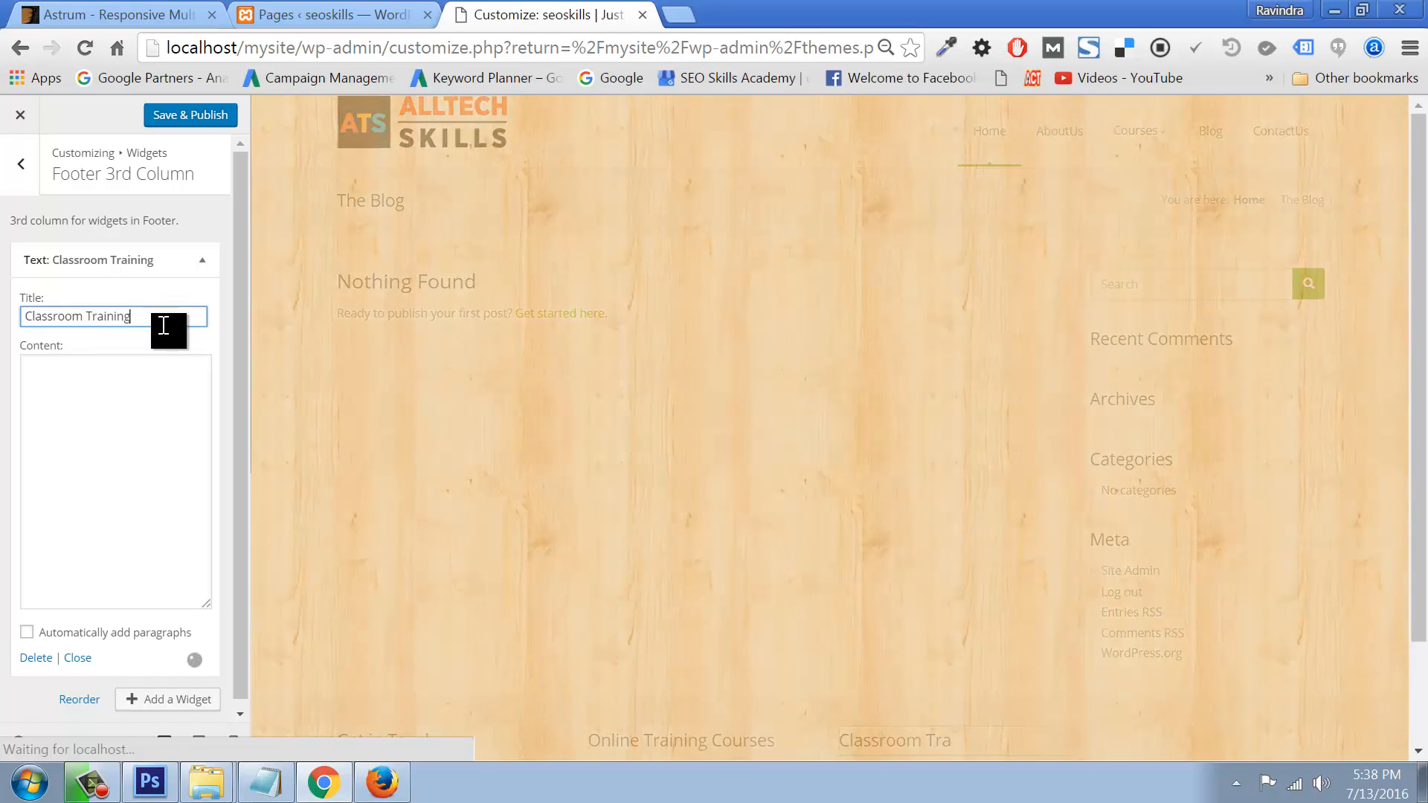
Step: Paste 'Classroom Training' as five content lines and Save & Publish
key(ctrl+a)
key(ctrl+c)
click(64, 386)
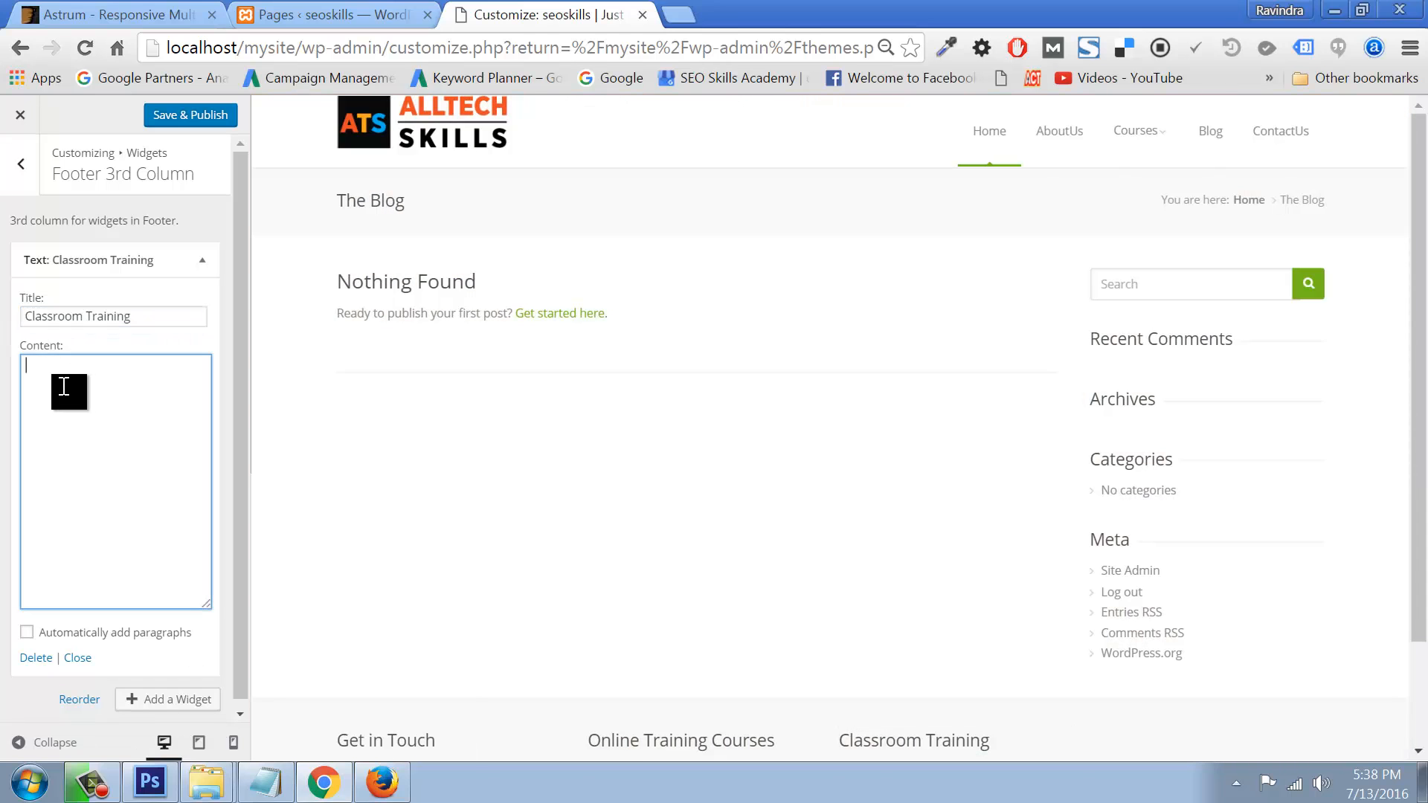
key(ctrl+v)
key(Return)
key(ctrl+v)
key(Return)
key(ctrl+v)
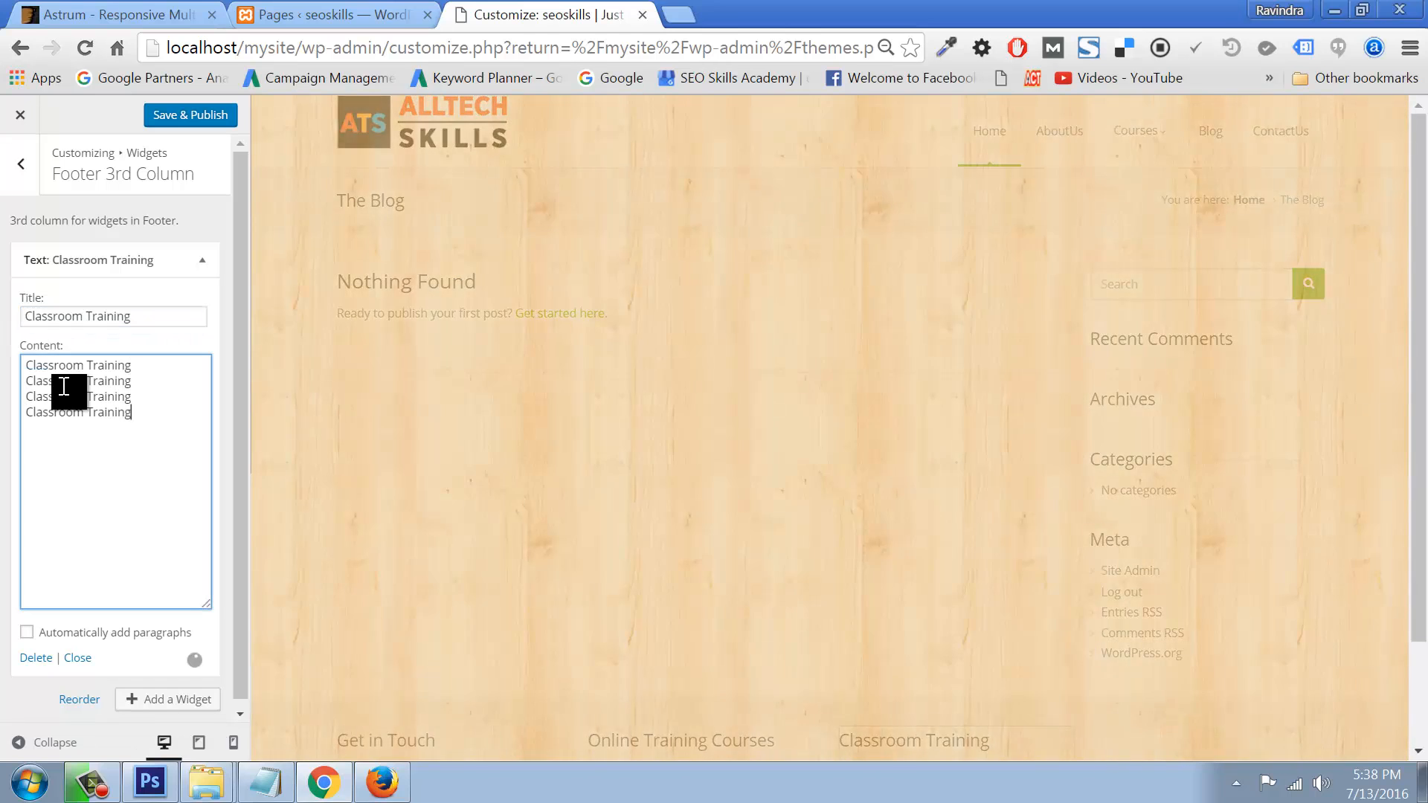
key(Return)
key(ctrl+v)
click(190, 117)
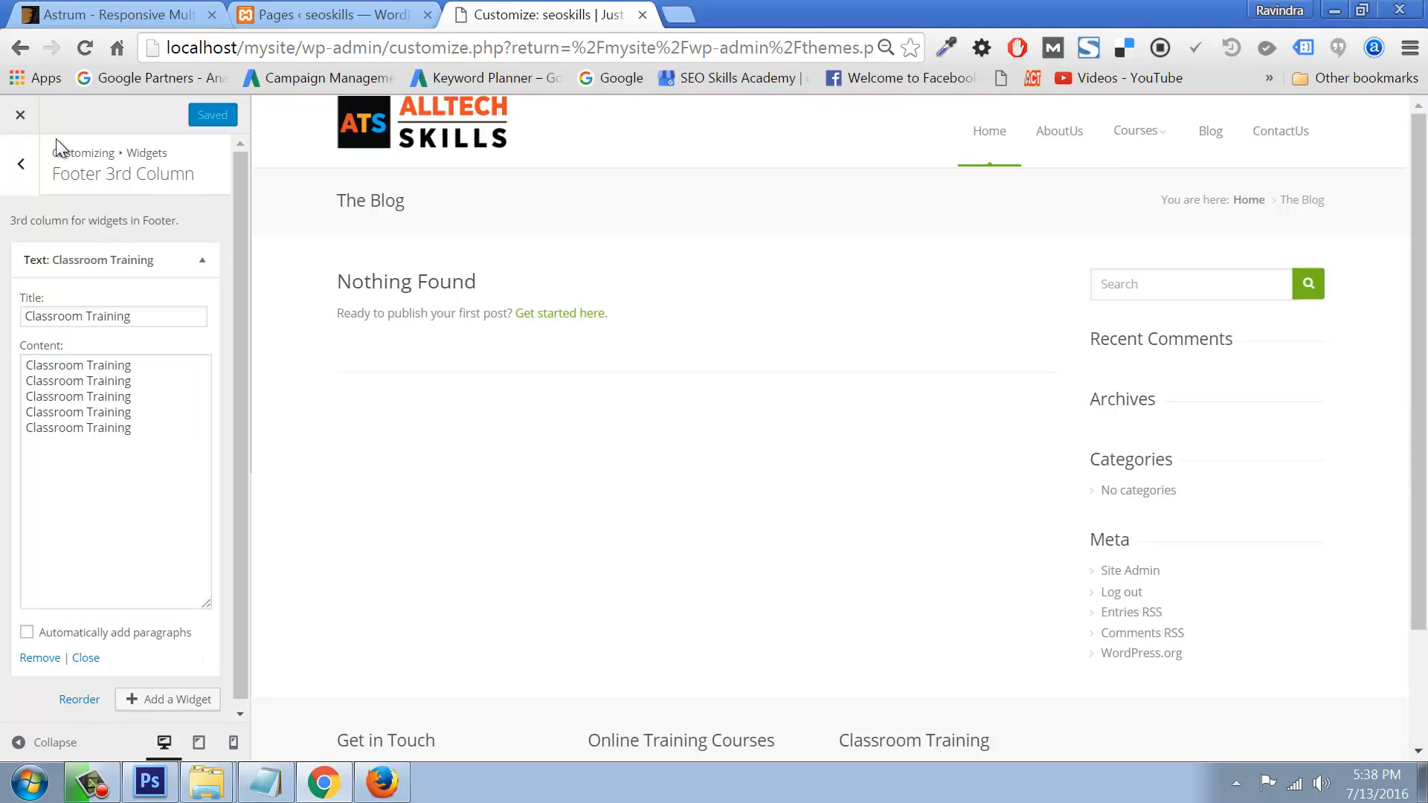
Step: Add a Text widget titled 'Quick Links' to the Footer 4th Column
click(21, 164)
click(96, 368)
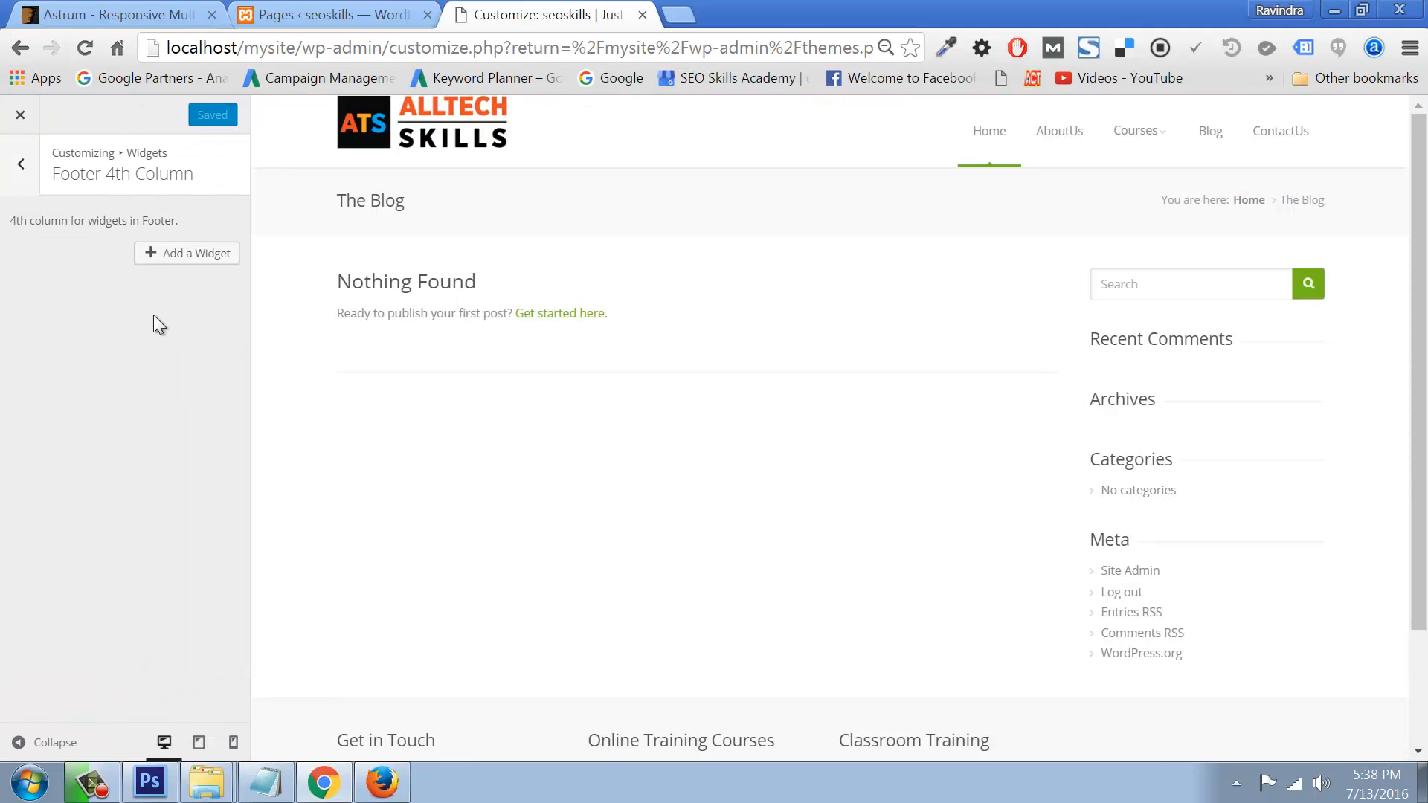
click(215, 254)
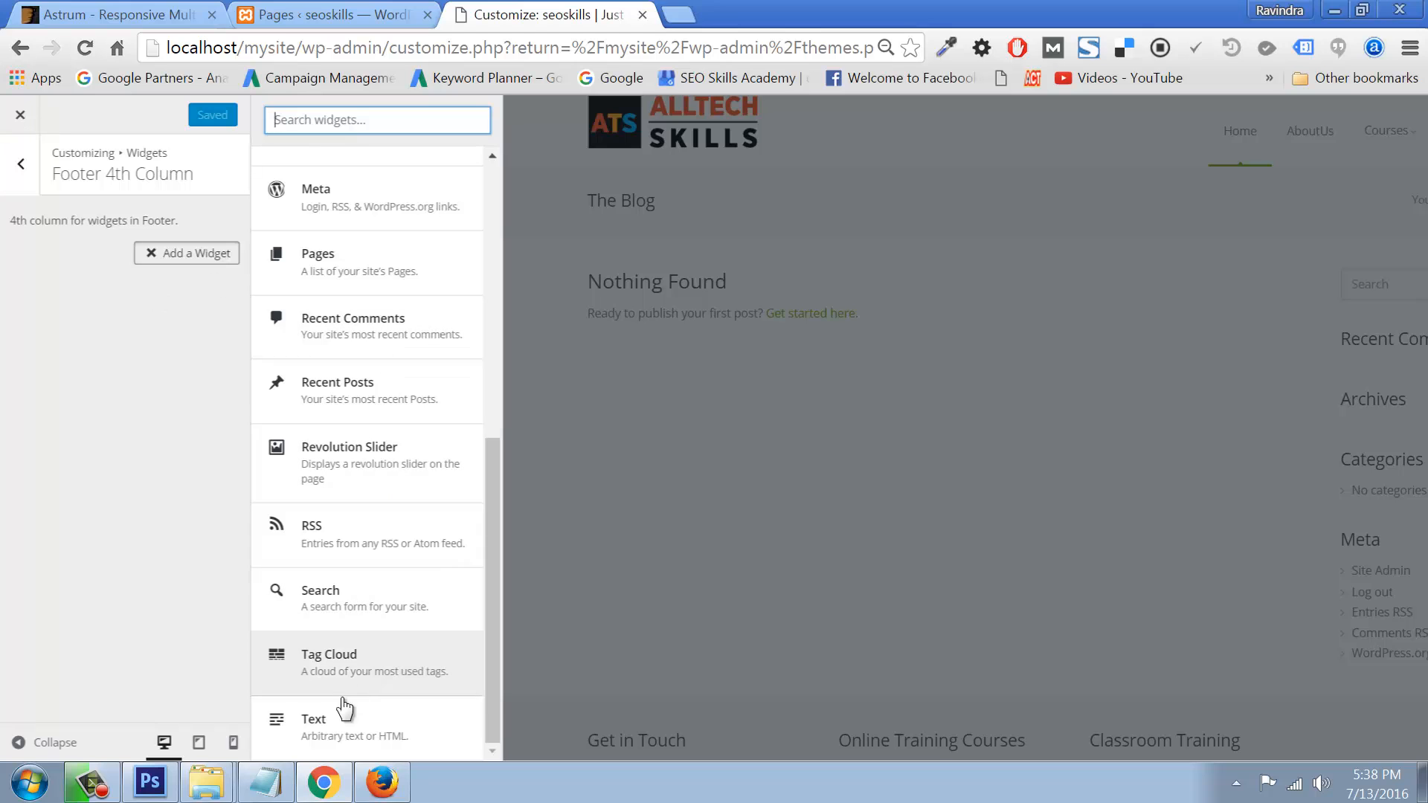
click(294, 723)
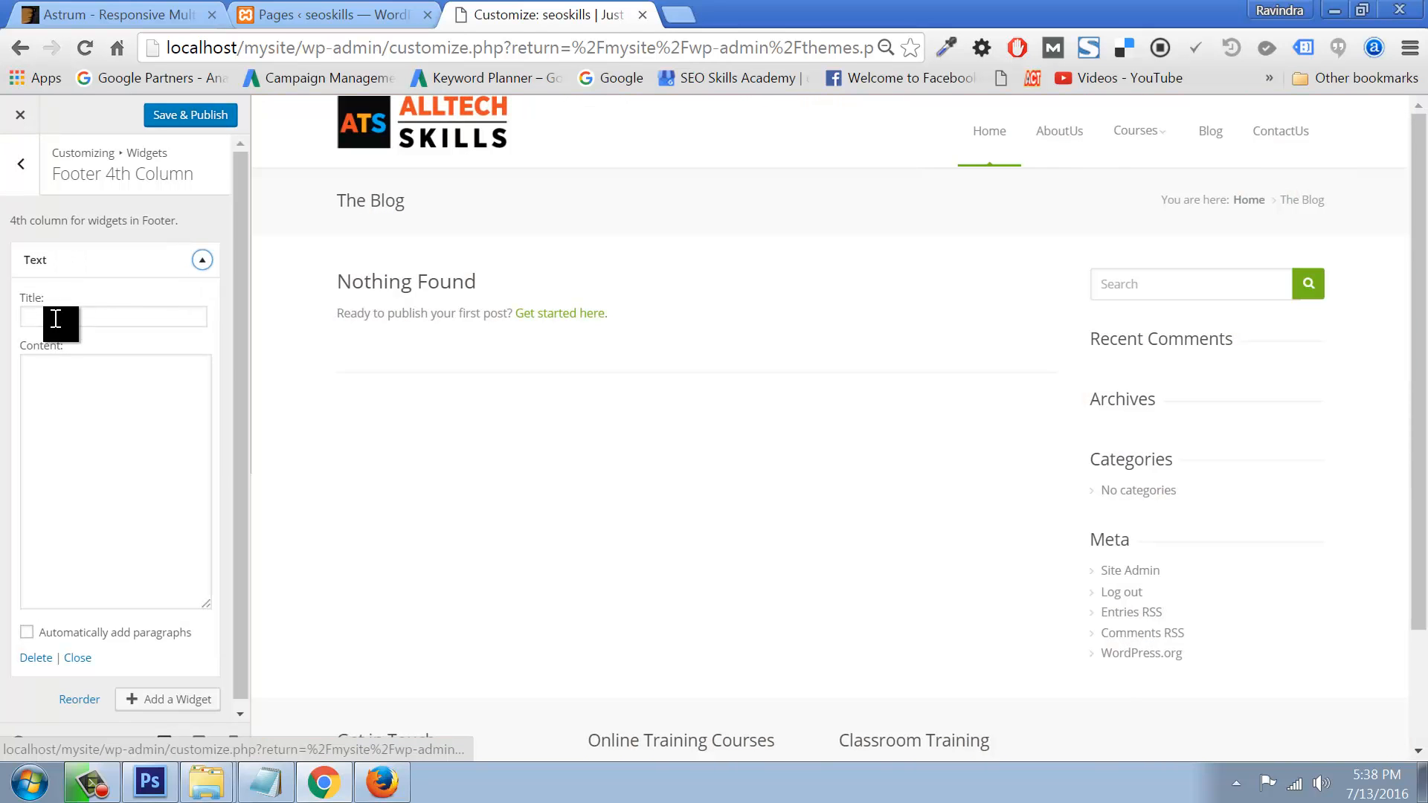
click(53, 318)
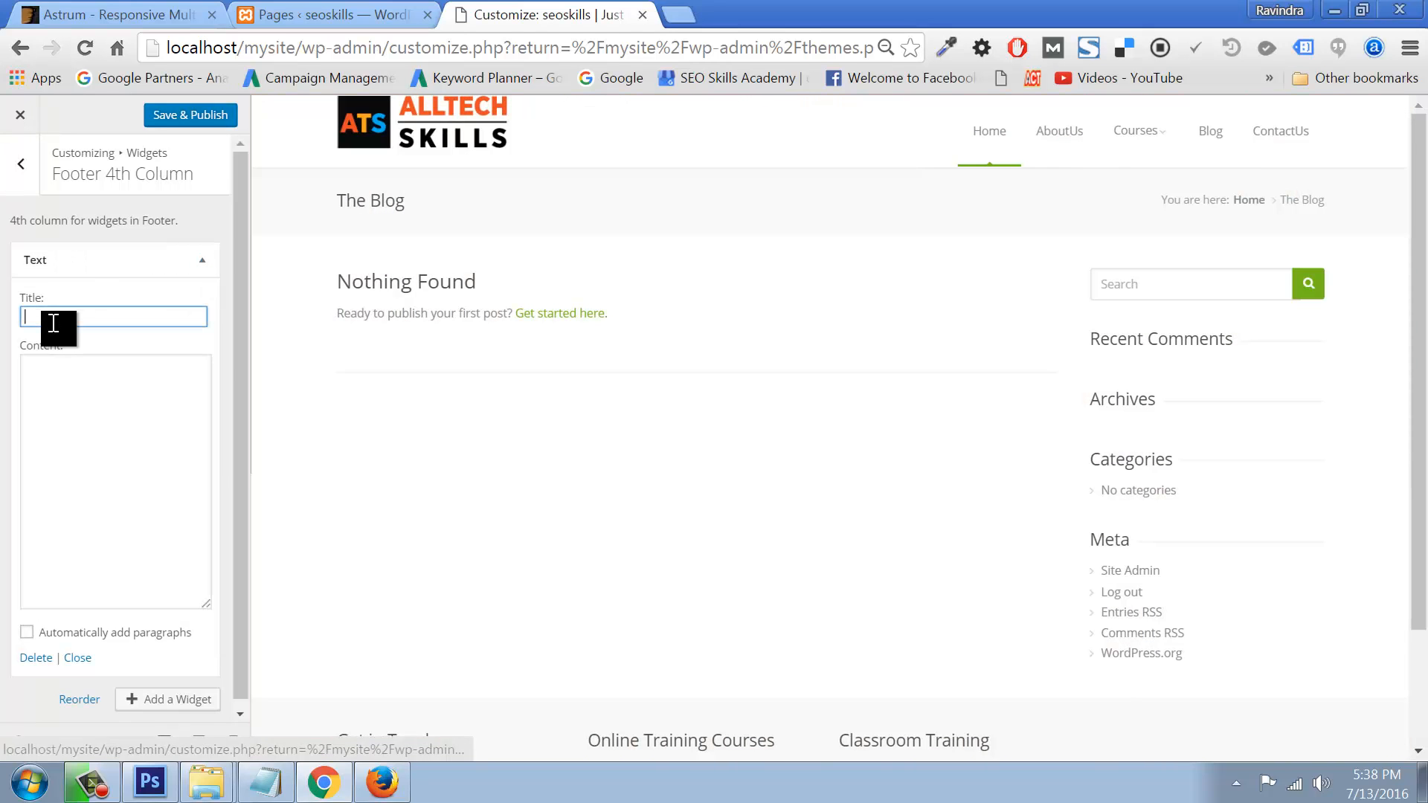
text(Quick Links)
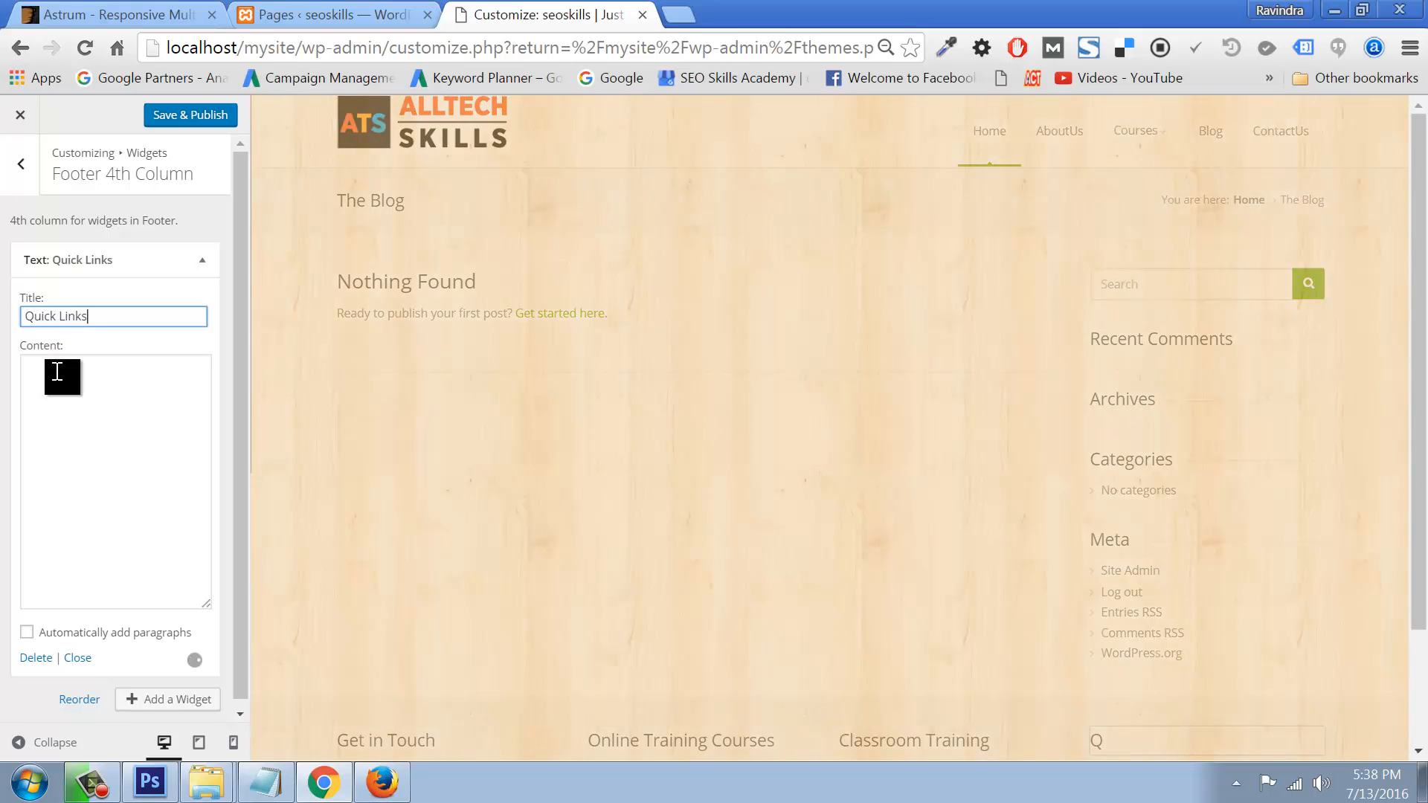
Step: Fill the widget content with six 'Home' lines and Save & Publish
click(56, 378)
text(H)
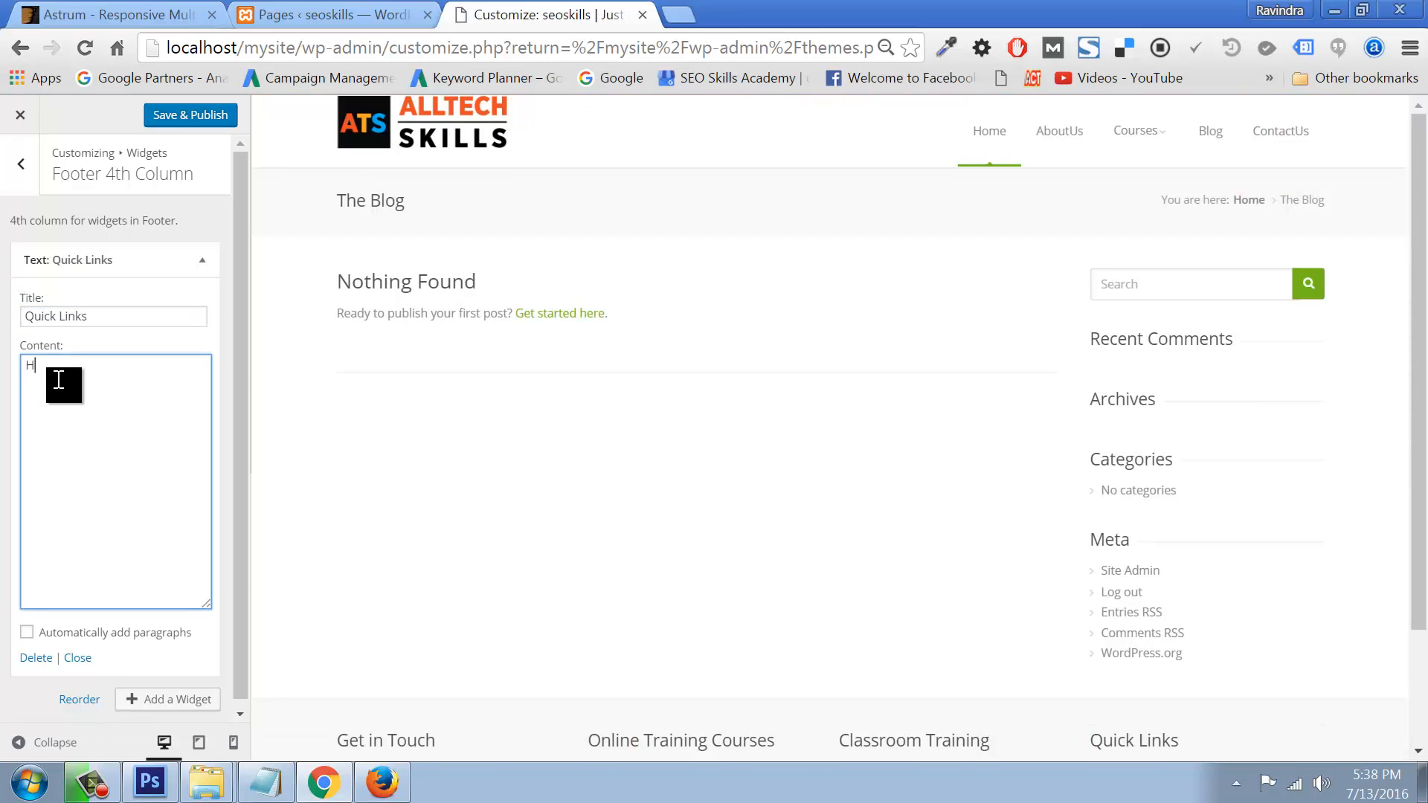
text(ome)
drag(58, 380, 9, 376)
click(67, 373)
key(ctrl+v)
key(Return)
key(ctrl+v)
key(Return)
key(ctrl+v)
key(Return)
key(ctrl+v)
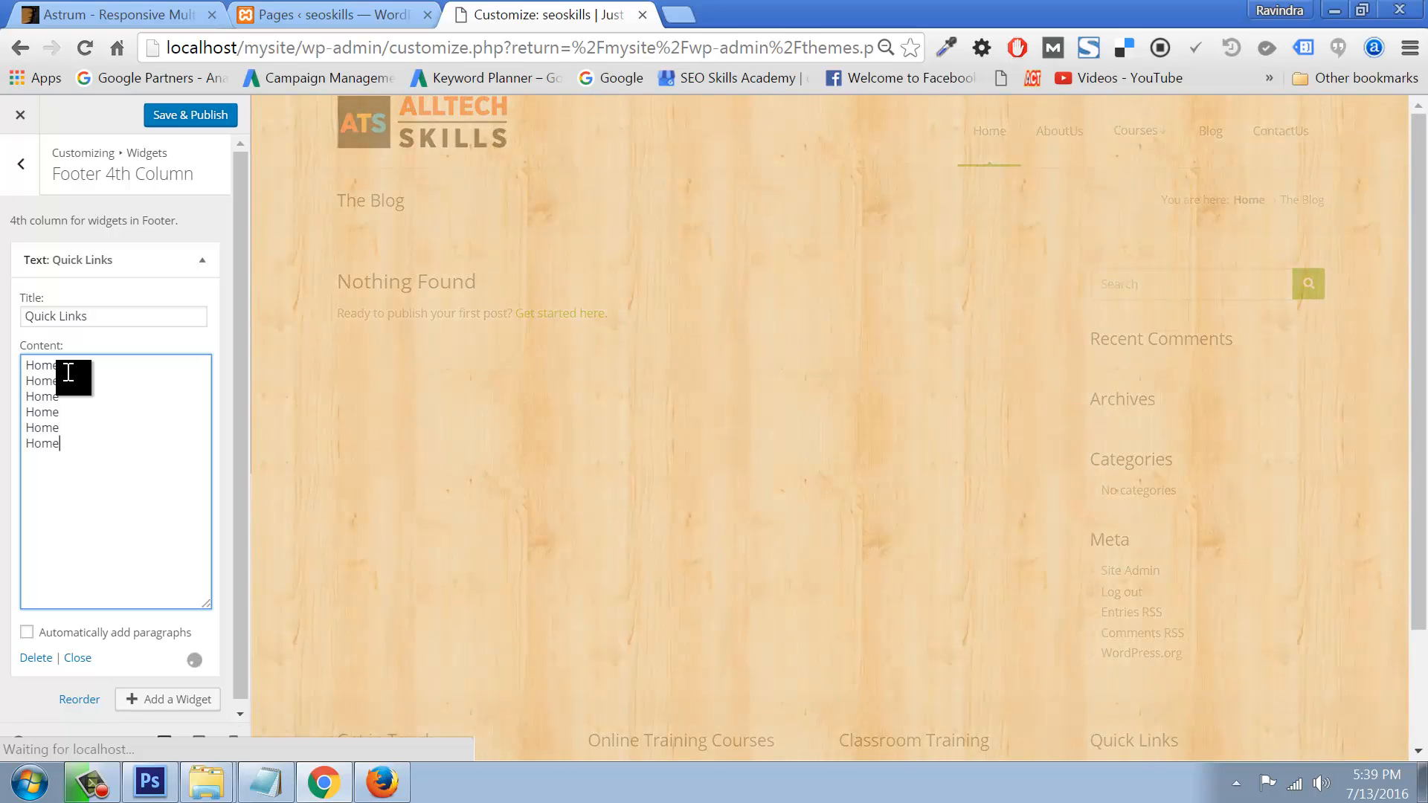
click(187, 115)
click(21, 170)
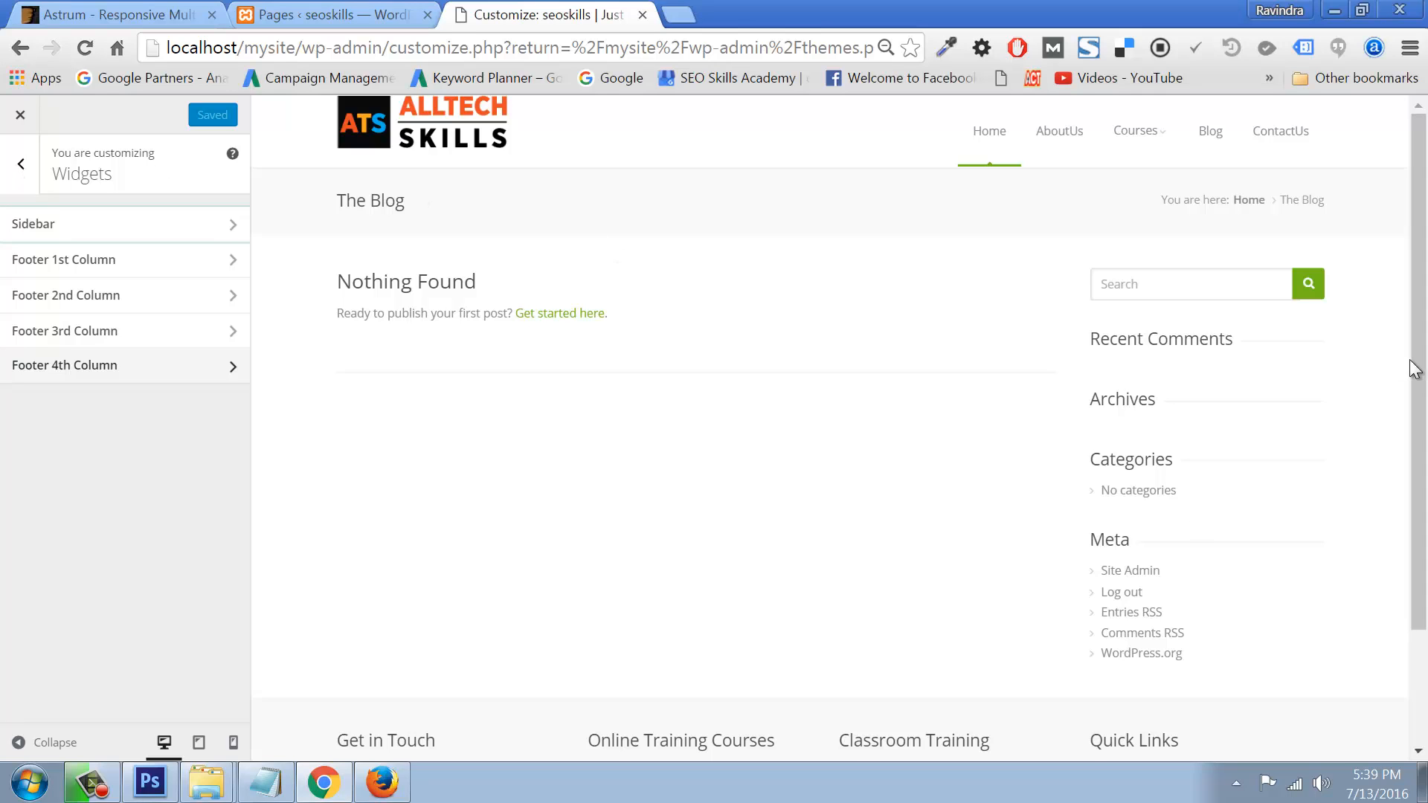
scroll(1412, 364, down, 3)
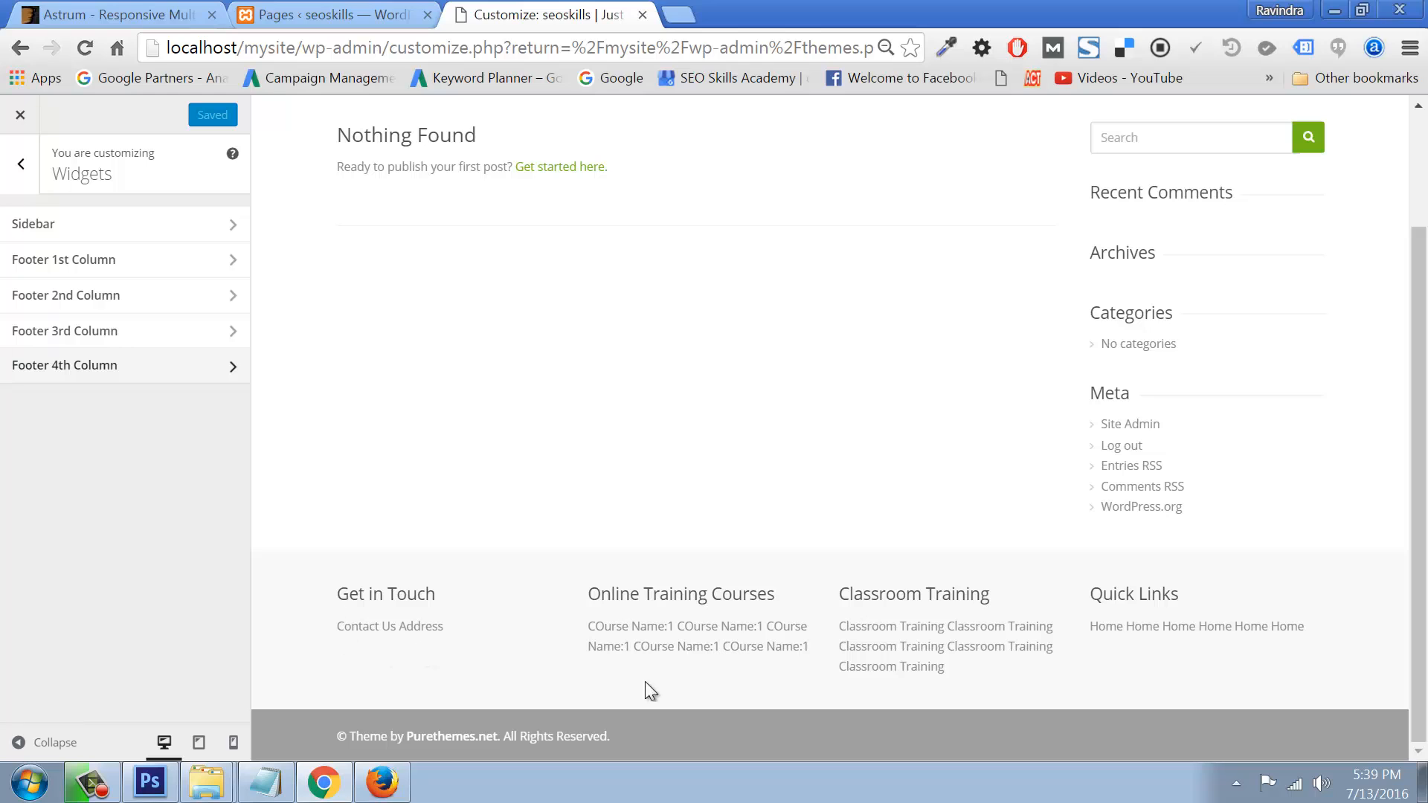
drag(335, 742, 625, 741)
click(21, 164)
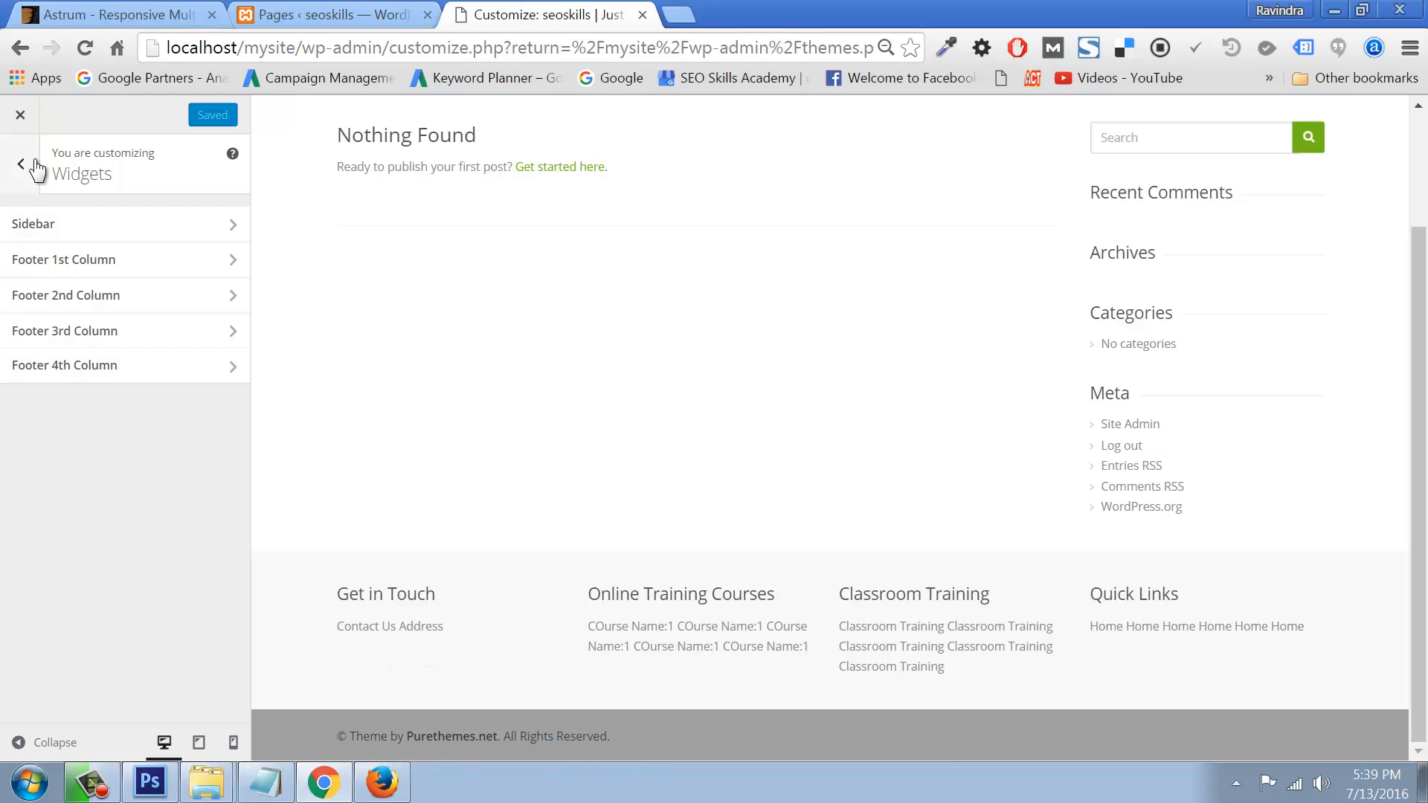
Step: In Theme Options > Header, set logo top, compact-header top and bottom margins to 25 px
click(20, 115)
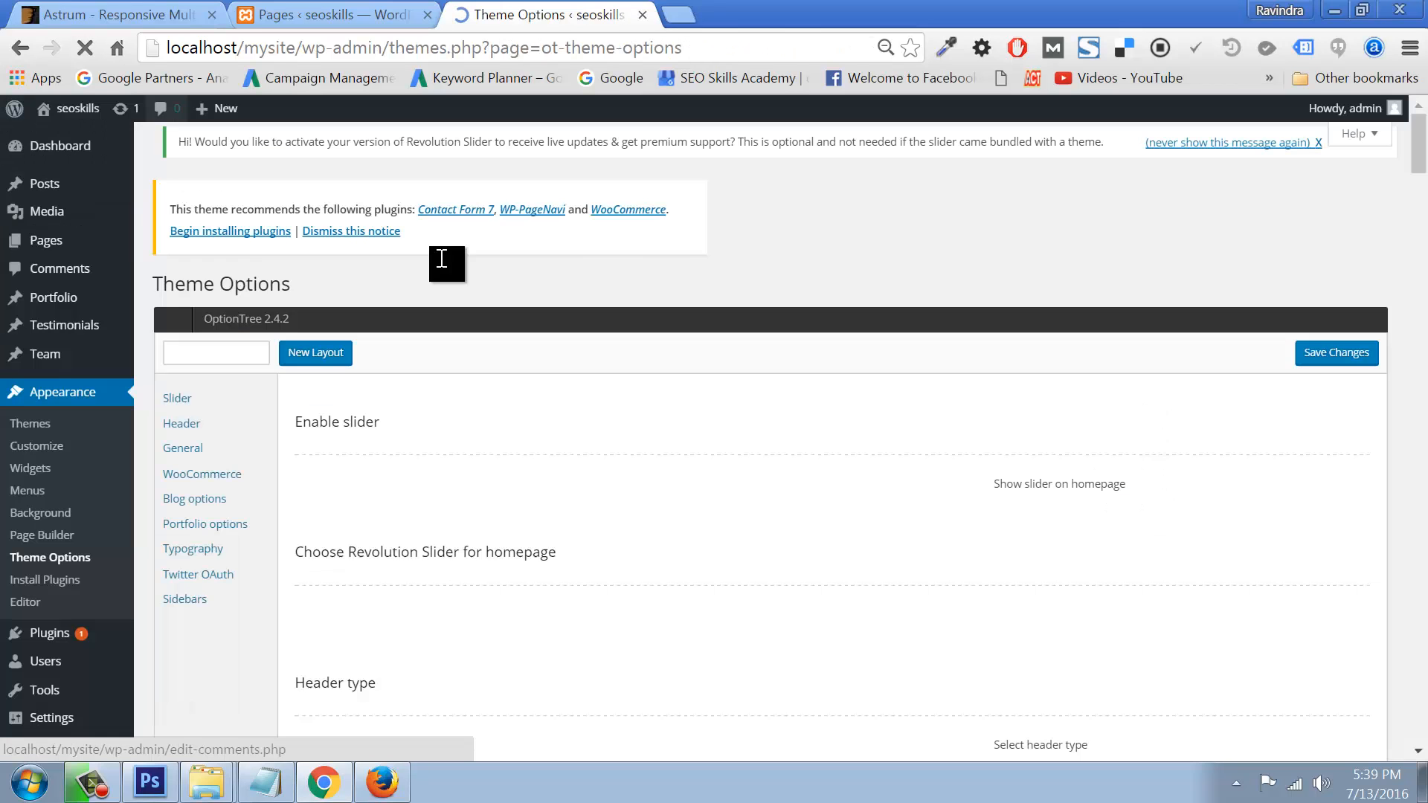
click(179, 430)
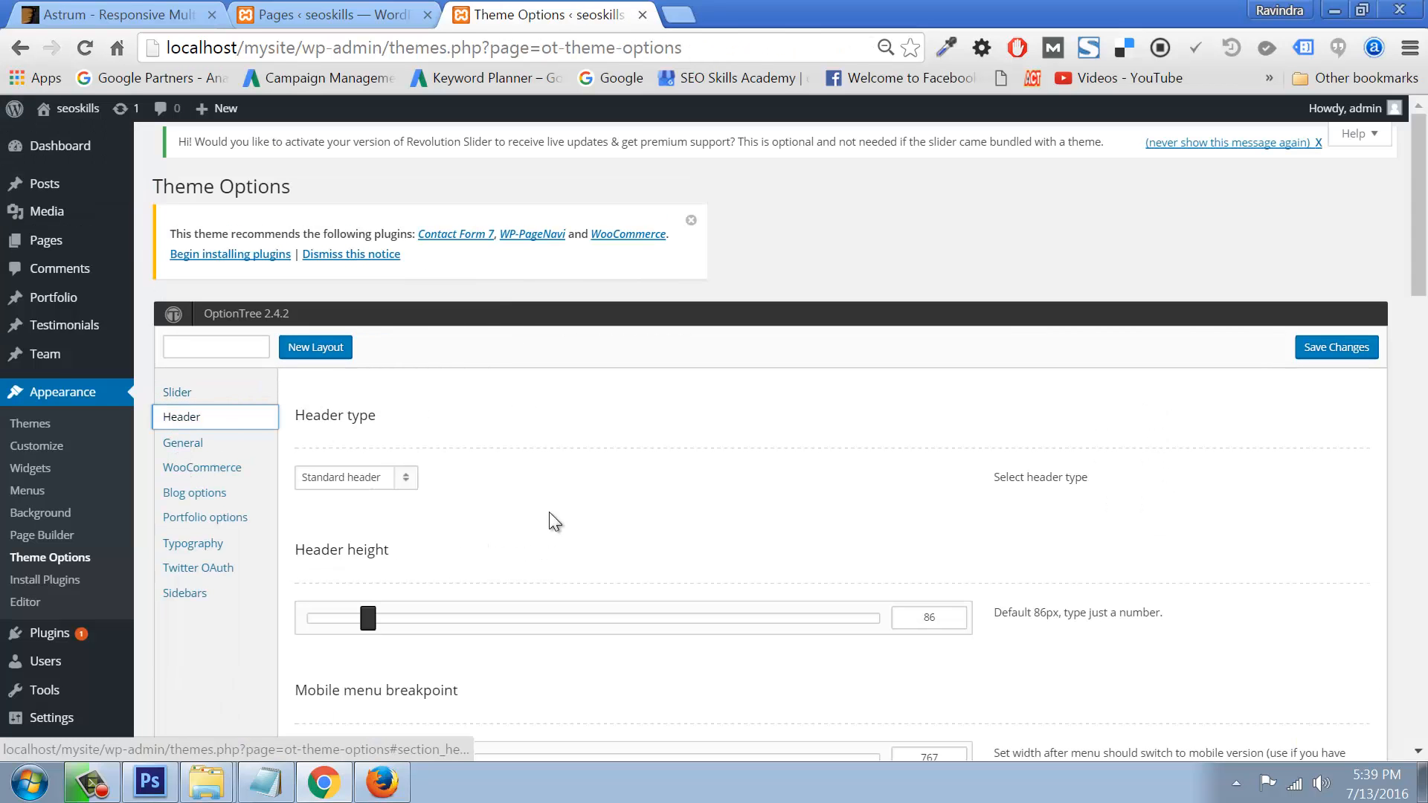
scroll(616, 612, down, 5)
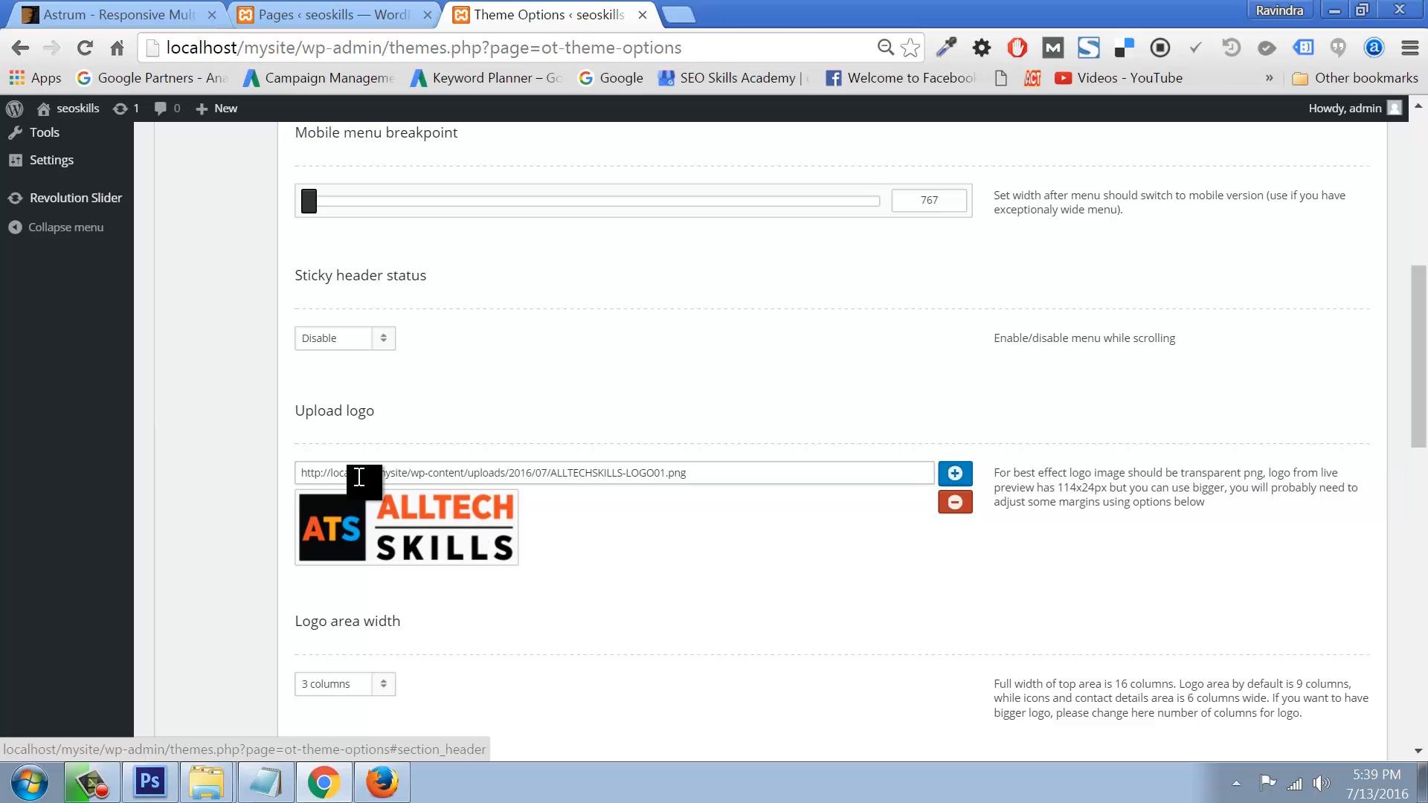
scroll(581, 577, down, 7)
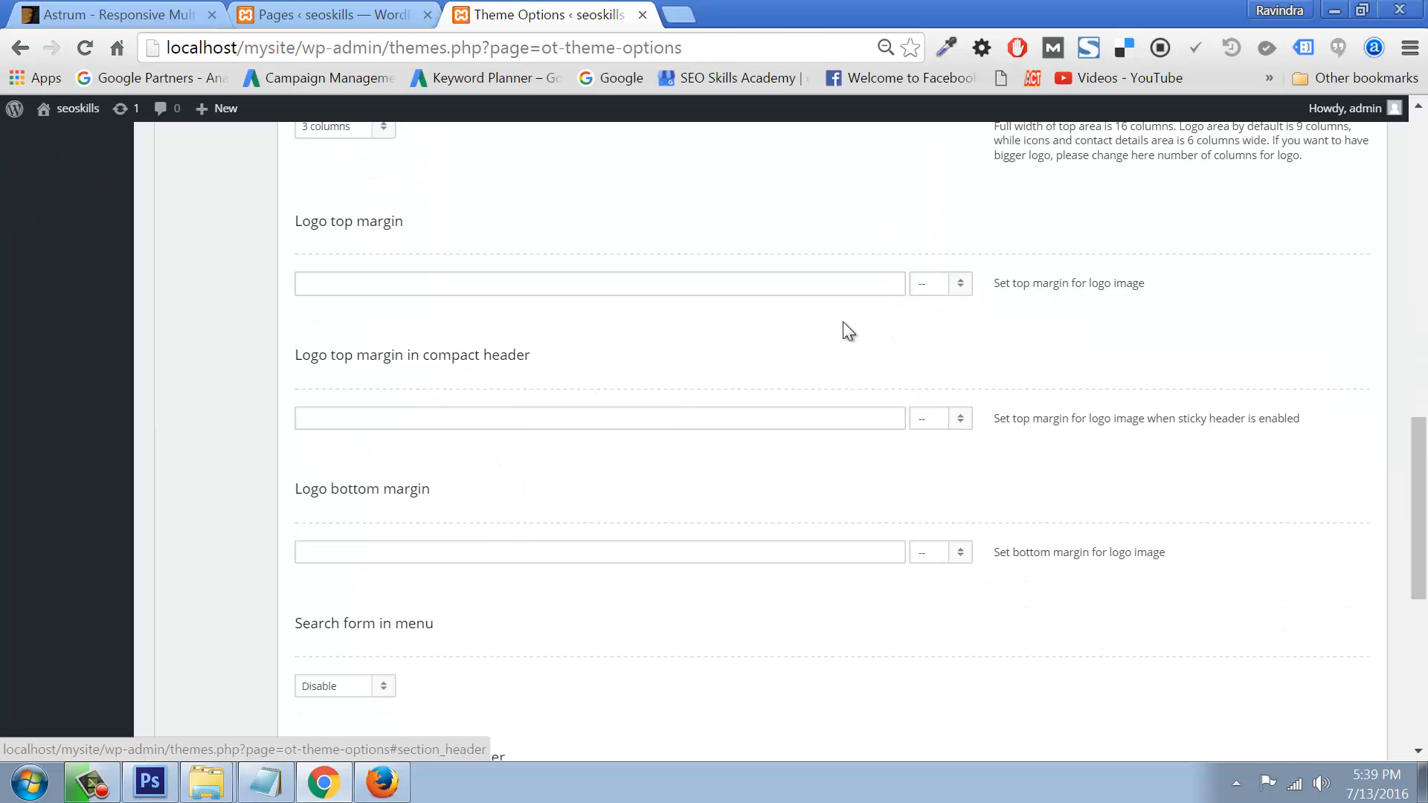
click(699, 285)
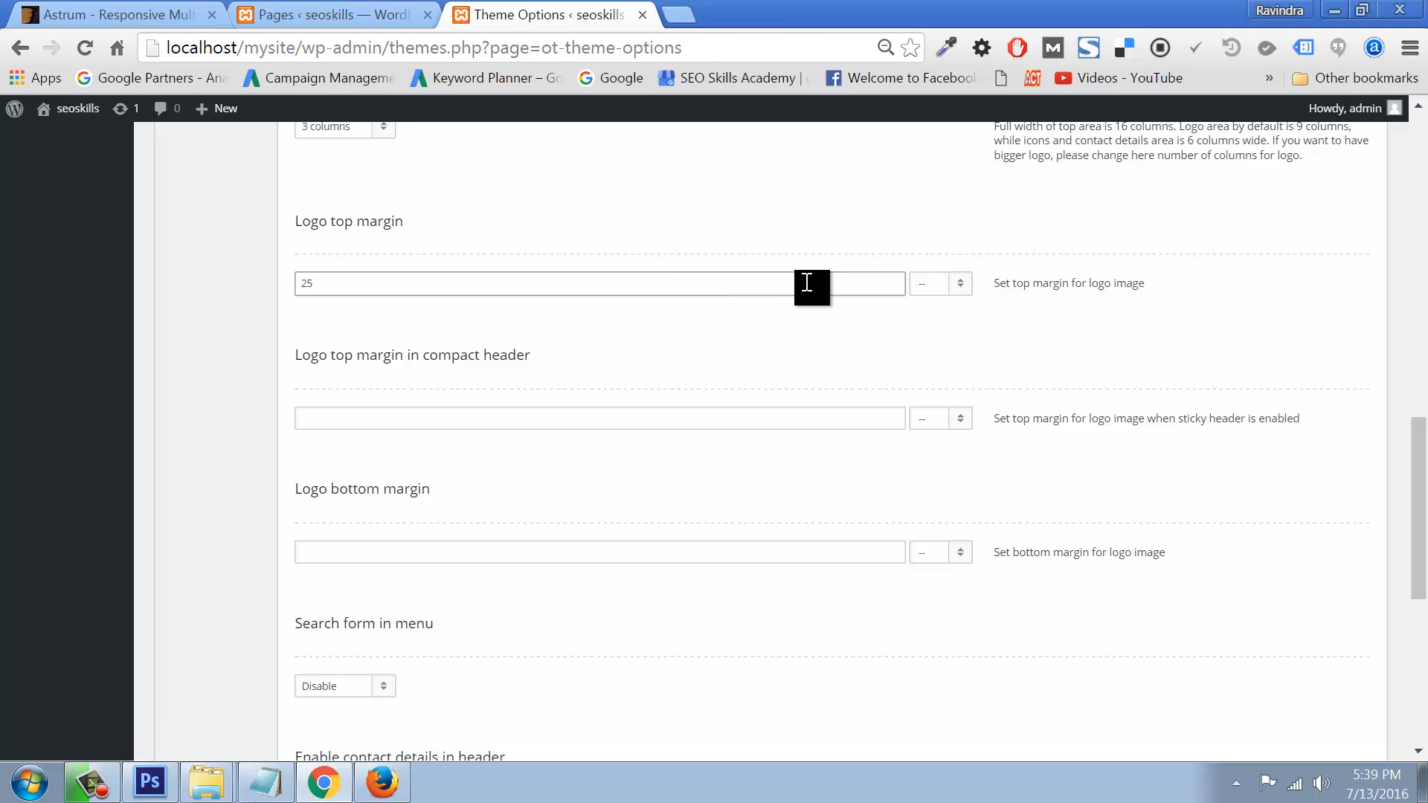
click(960, 287)
click(940, 323)
click(377, 421)
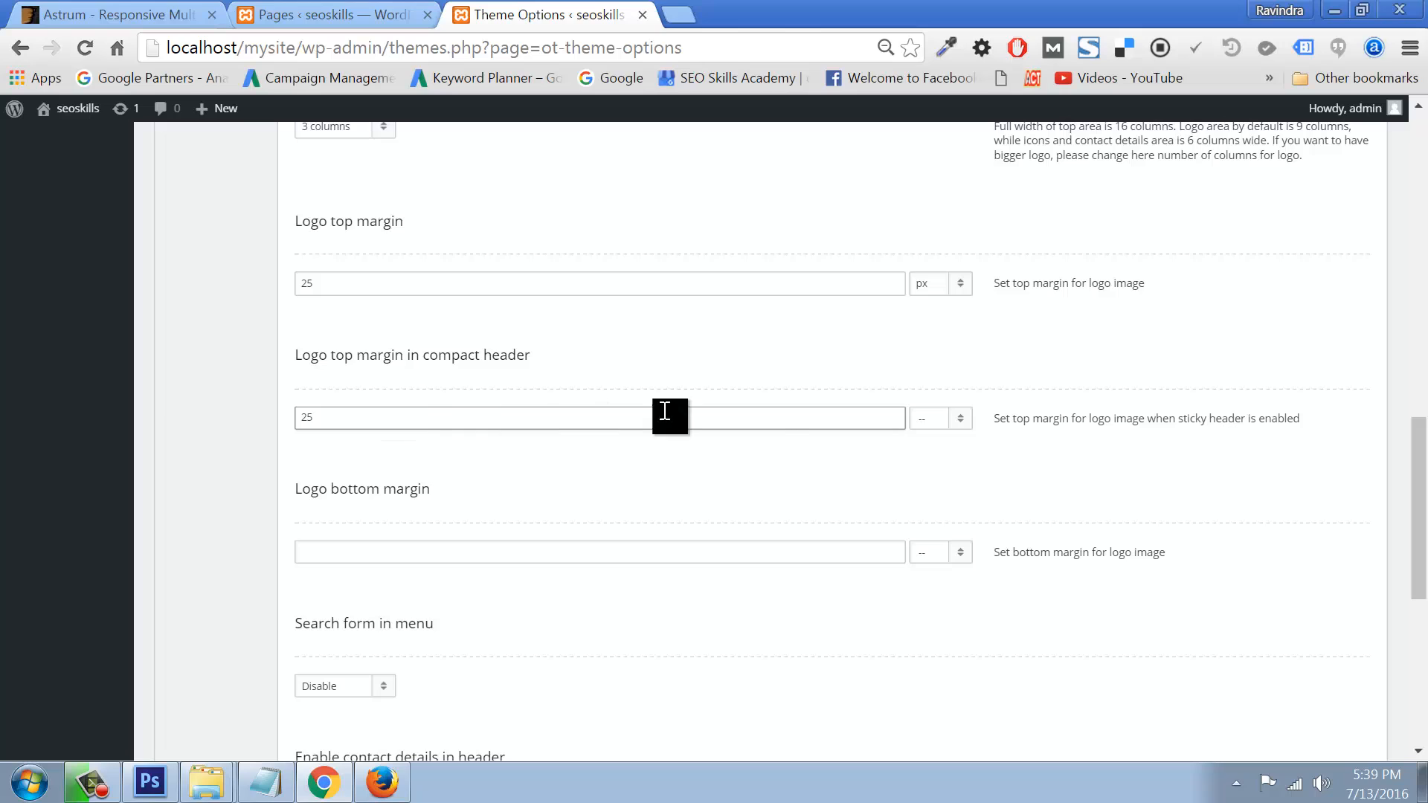
click(959, 418)
click(927, 458)
click(407, 554)
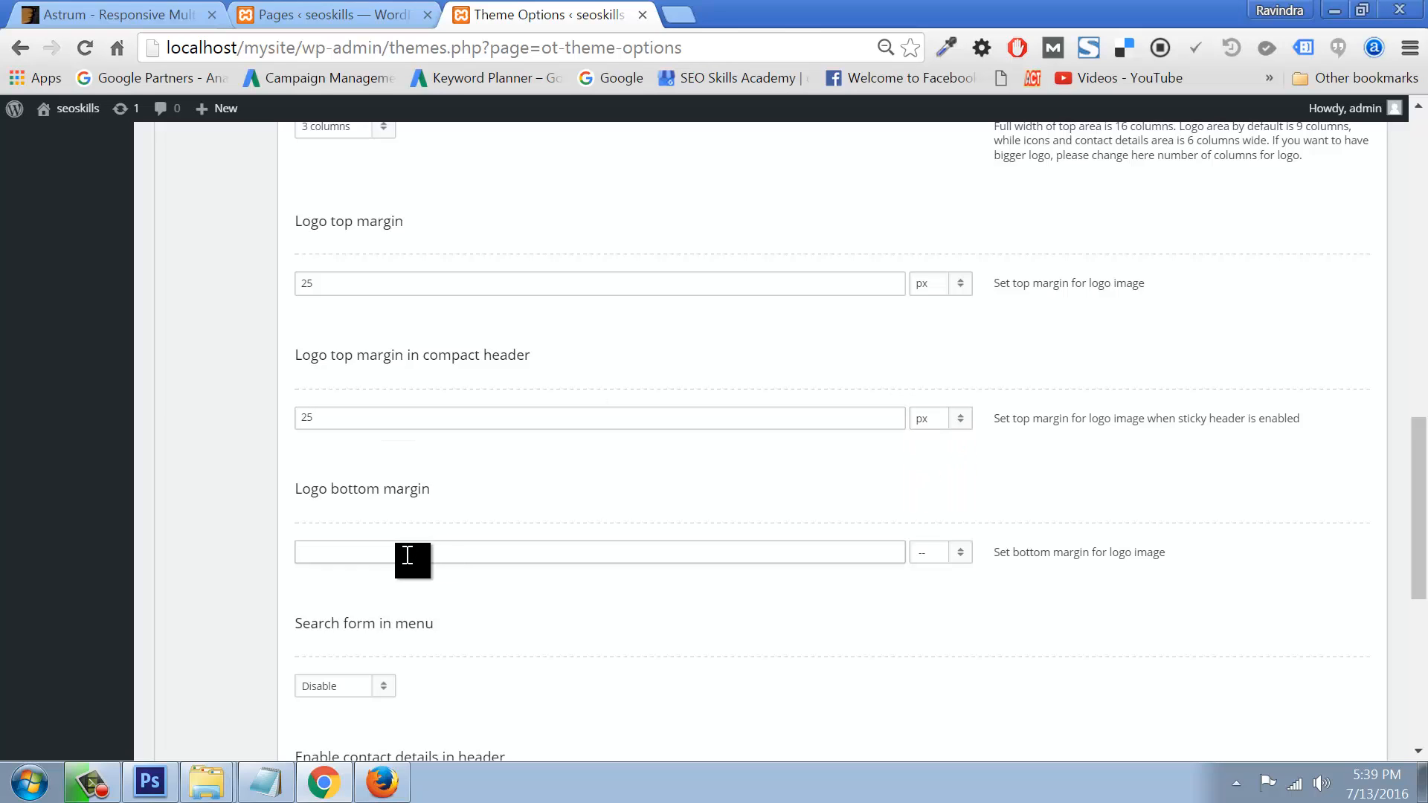
click(948, 556)
click(939, 593)
Step: Set Search form in menu to Enable and save the header options
scroll(629, 592, down, 5)
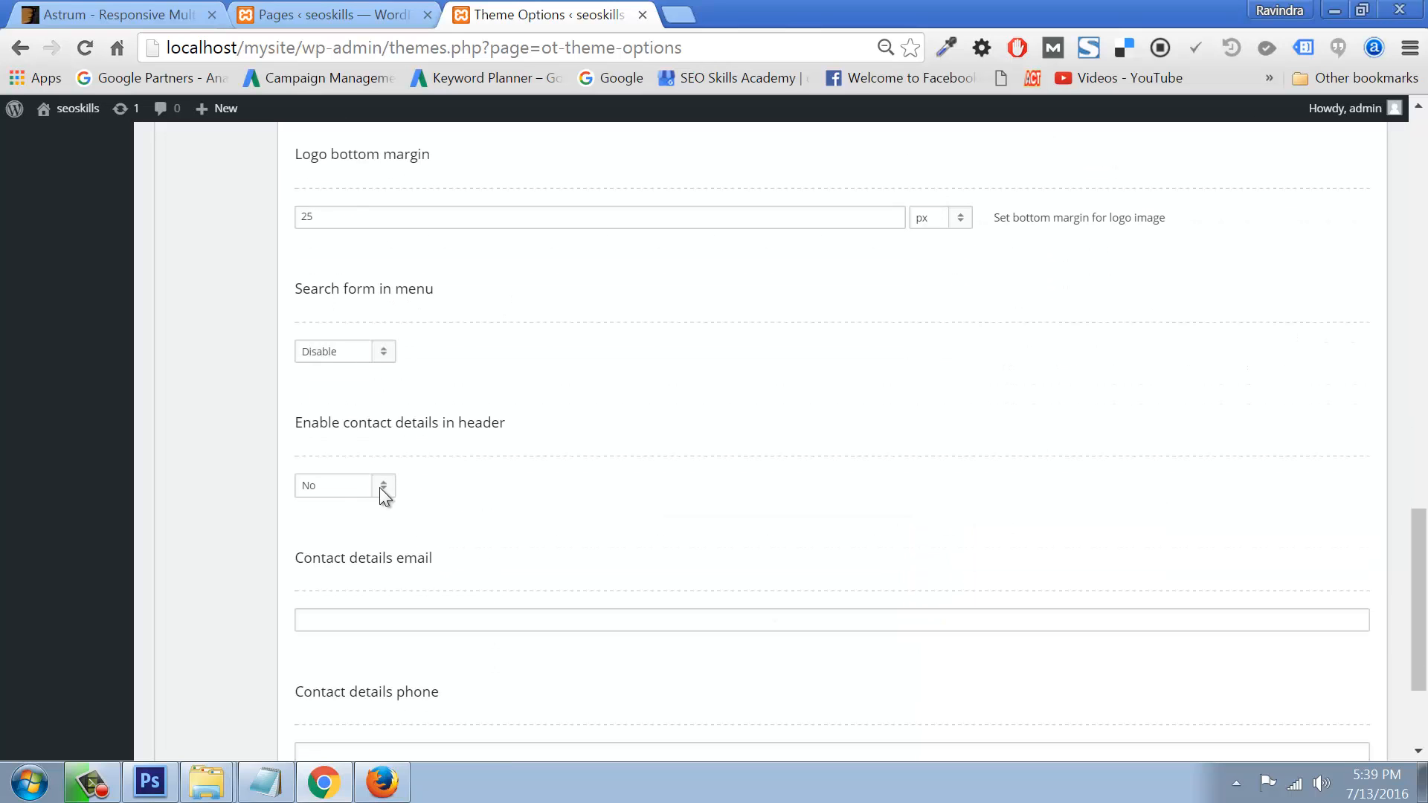
click(386, 357)
click(324, 376)
scroll(417, 595, down, 3)
scroll(520, 580, up, 15)
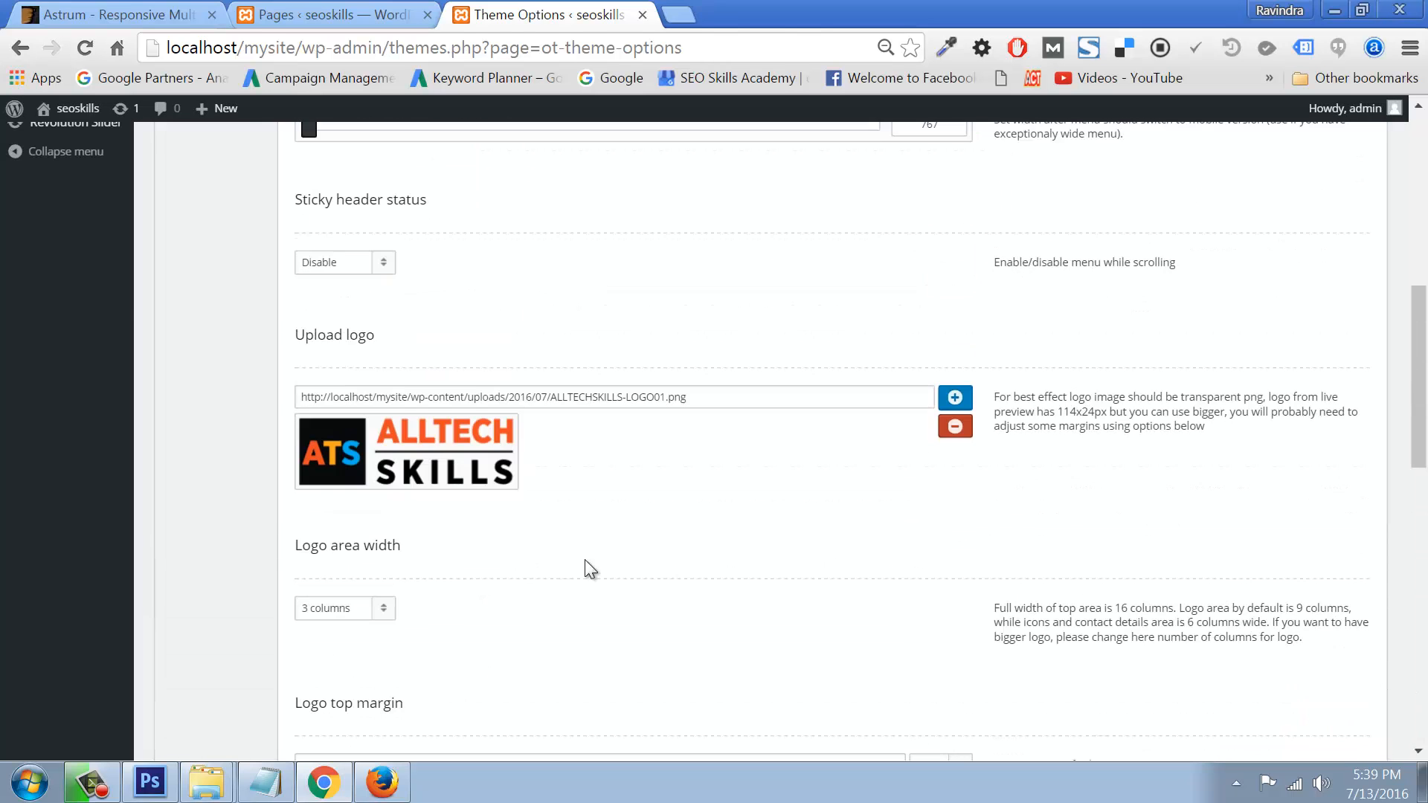
scroll(596, 463, up, 6)
scroll(522, 484, down, 7)
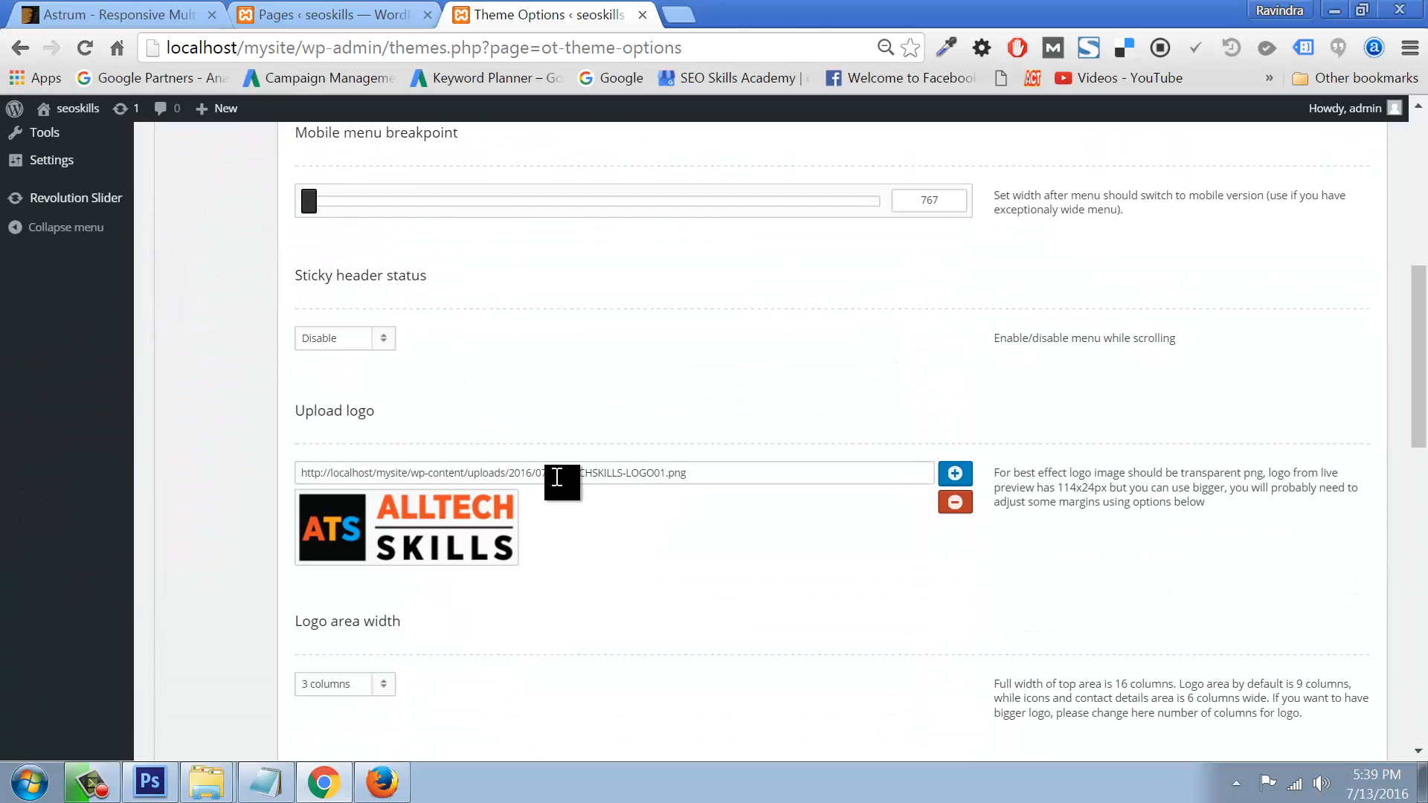
scroll(636, 469, up, 7)
click(1311, 349)
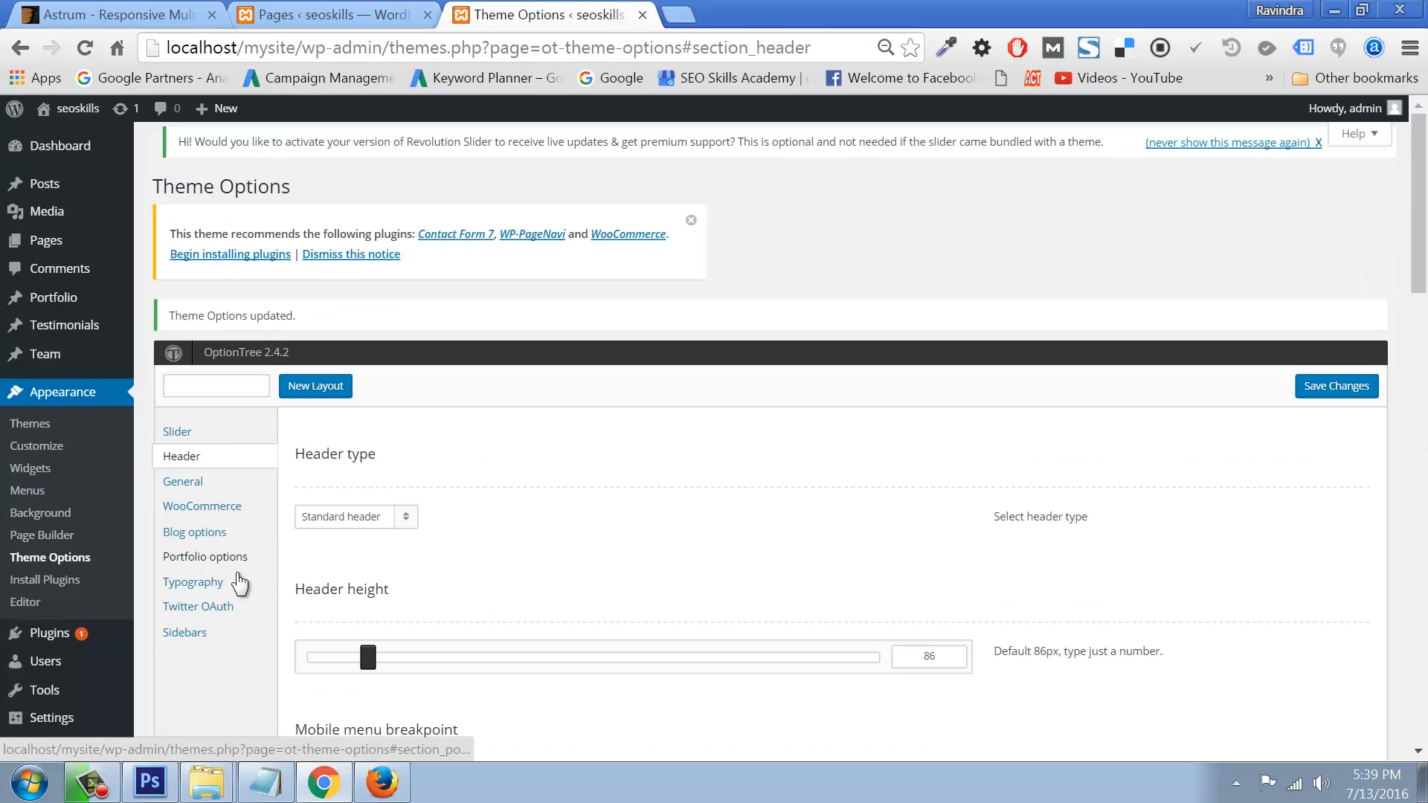
Step: Look over the Typography options, then view the live site at localhost/mysite in Firefox
click(197, 586)
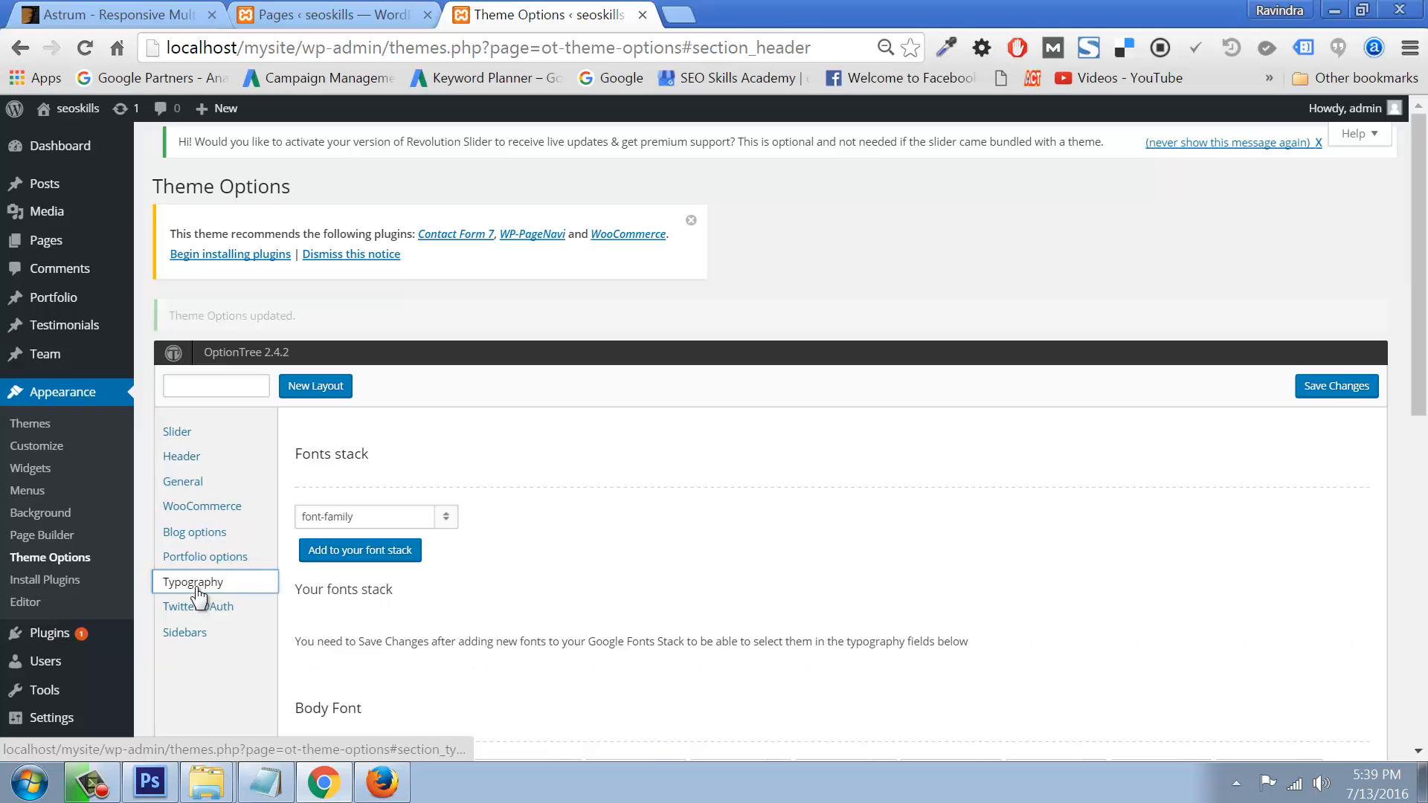
scroll(603, 547, down, 6)
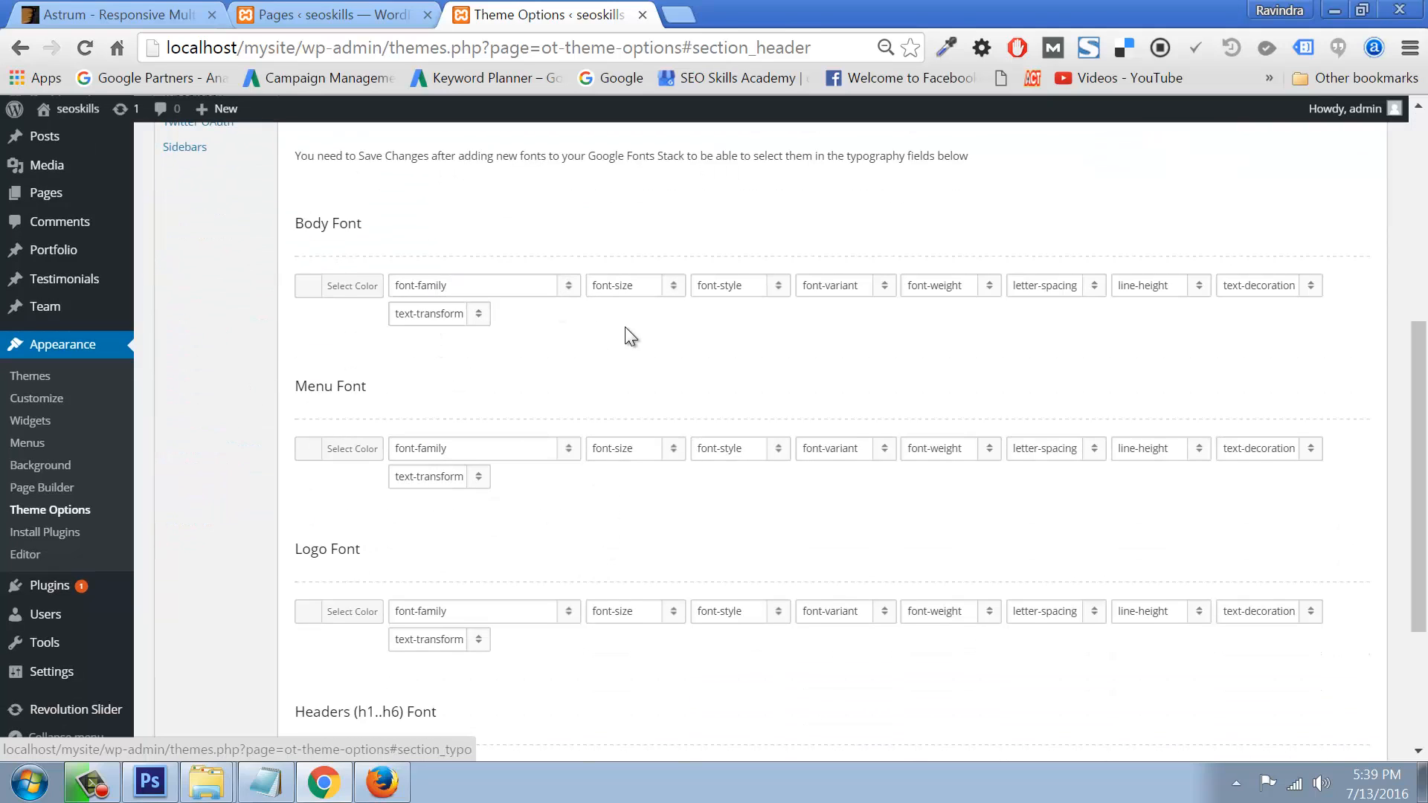
scroll(604, 402, up, 6)
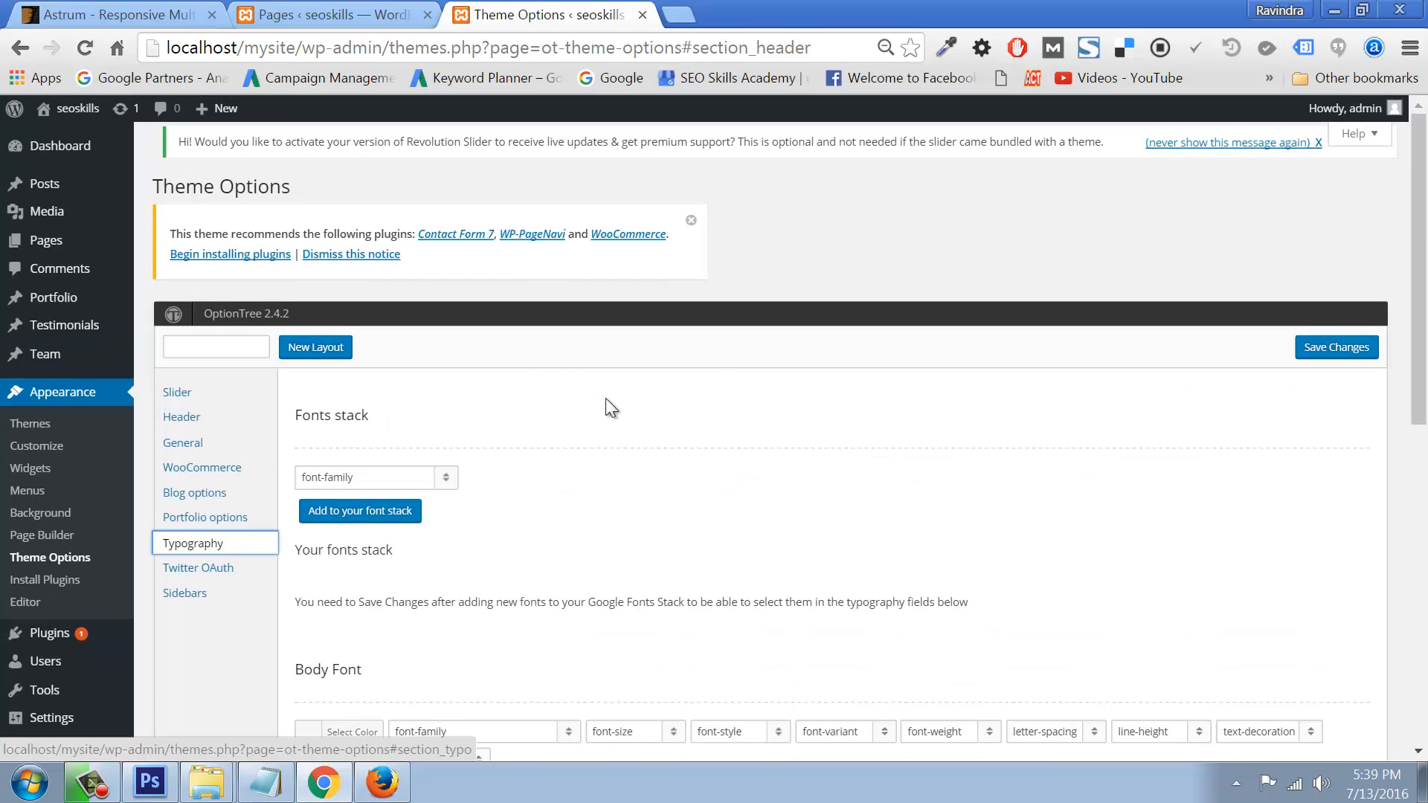
click(58, 146)
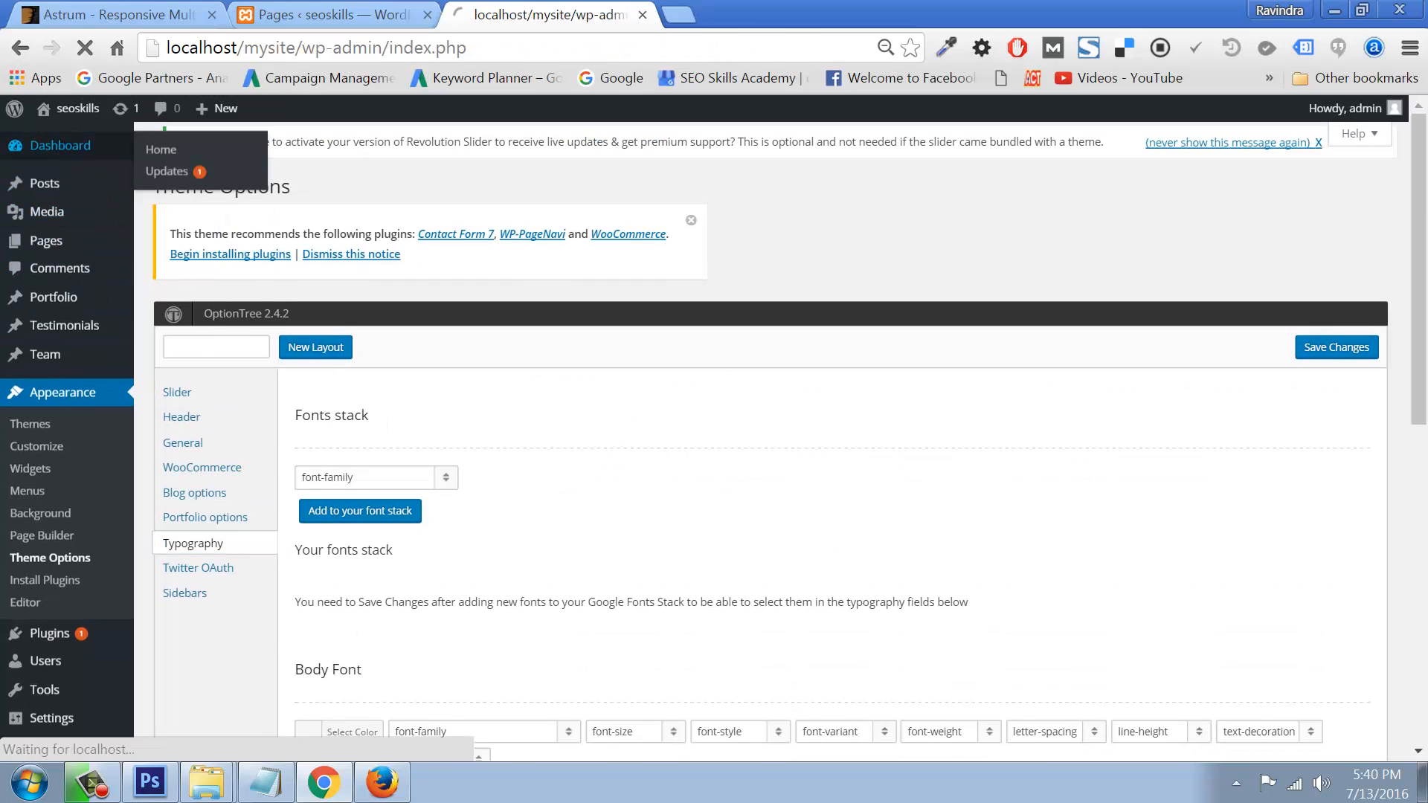
click(384, 783)
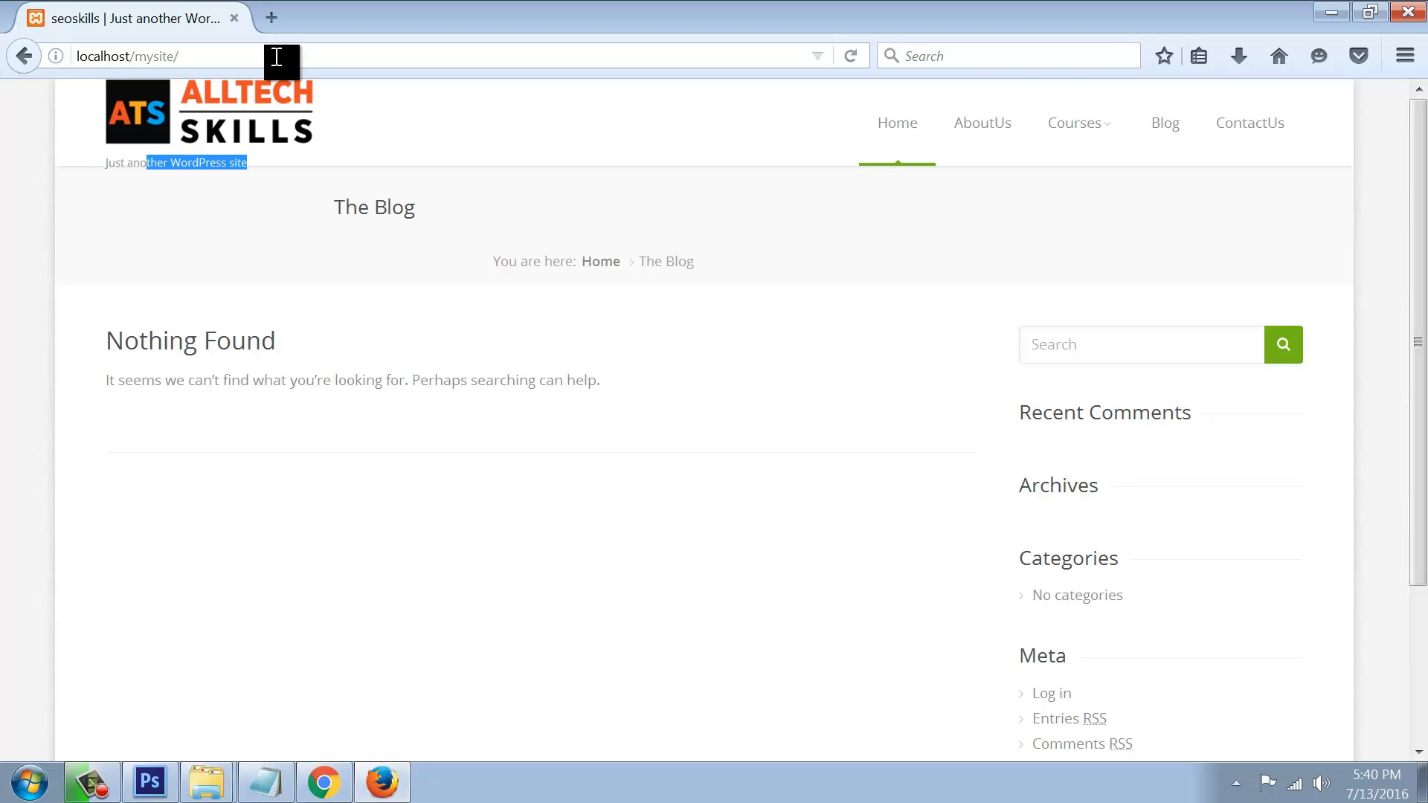
Step: Reload the live site and scroll through it to check the new header styling
key(F5)
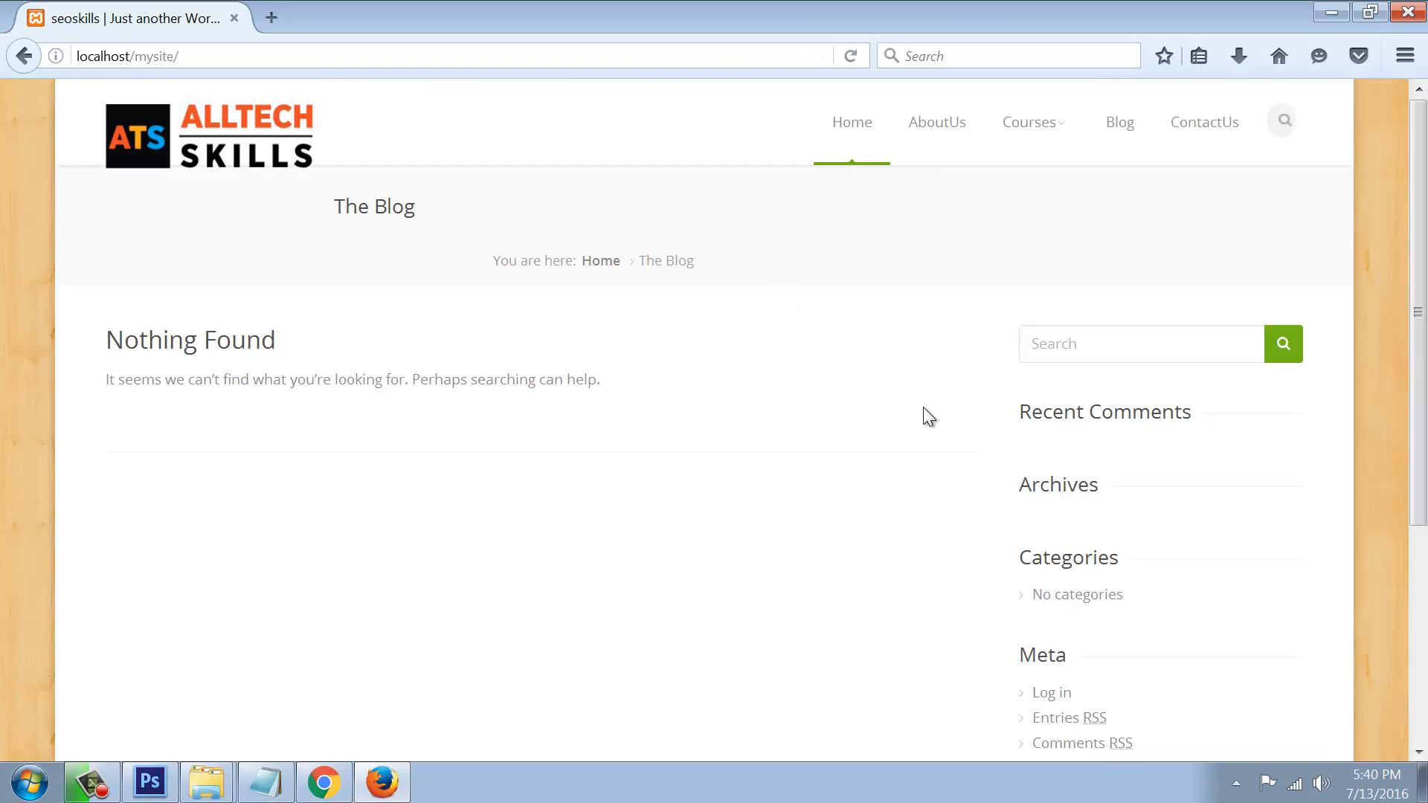
scroll(384, 529, down, 5)
scroll(45, 324, up, 4)
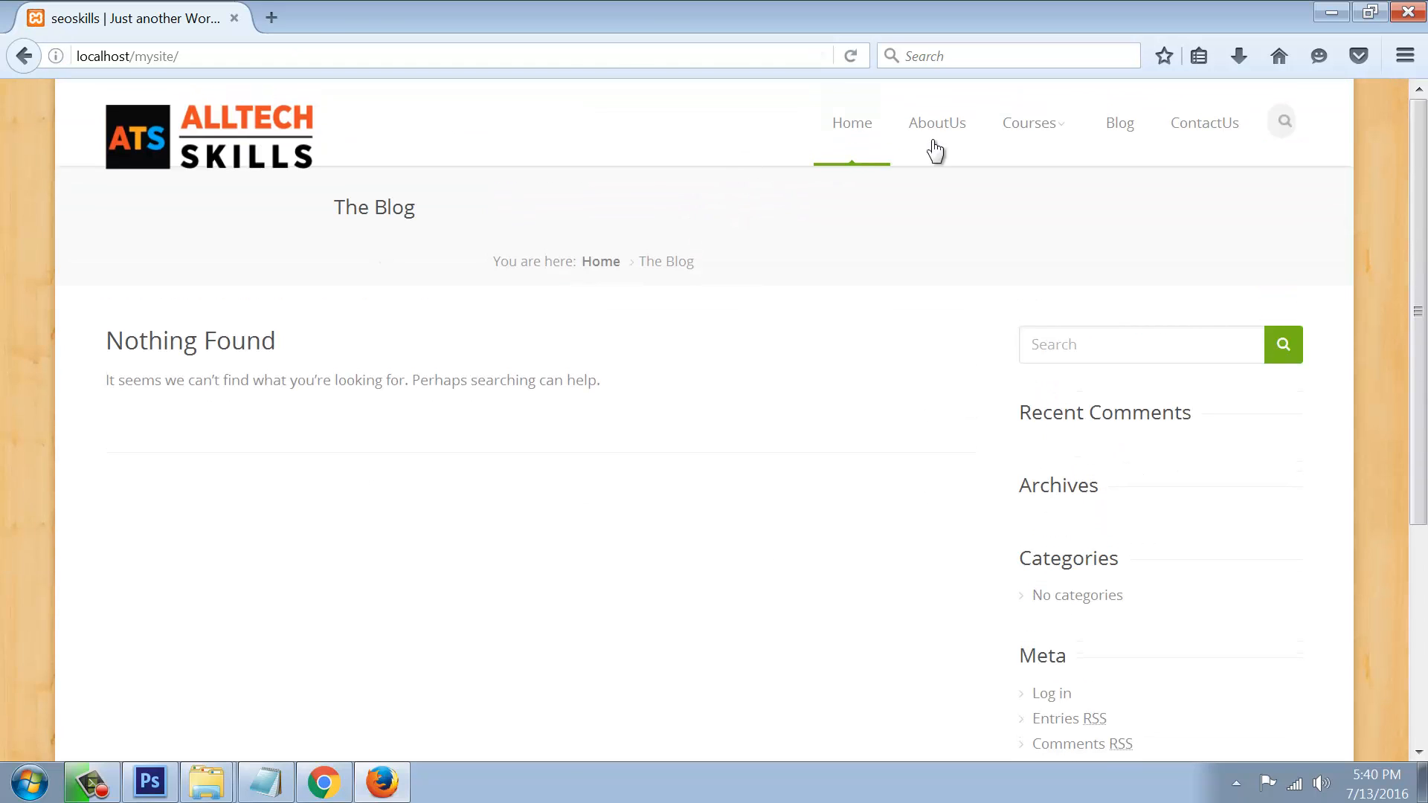
scroll(937, 439, down, 3)
scroll(938, 439, up, 3)
scroll(937, 439, down, 3)
scroll(937, 439, up, 3)
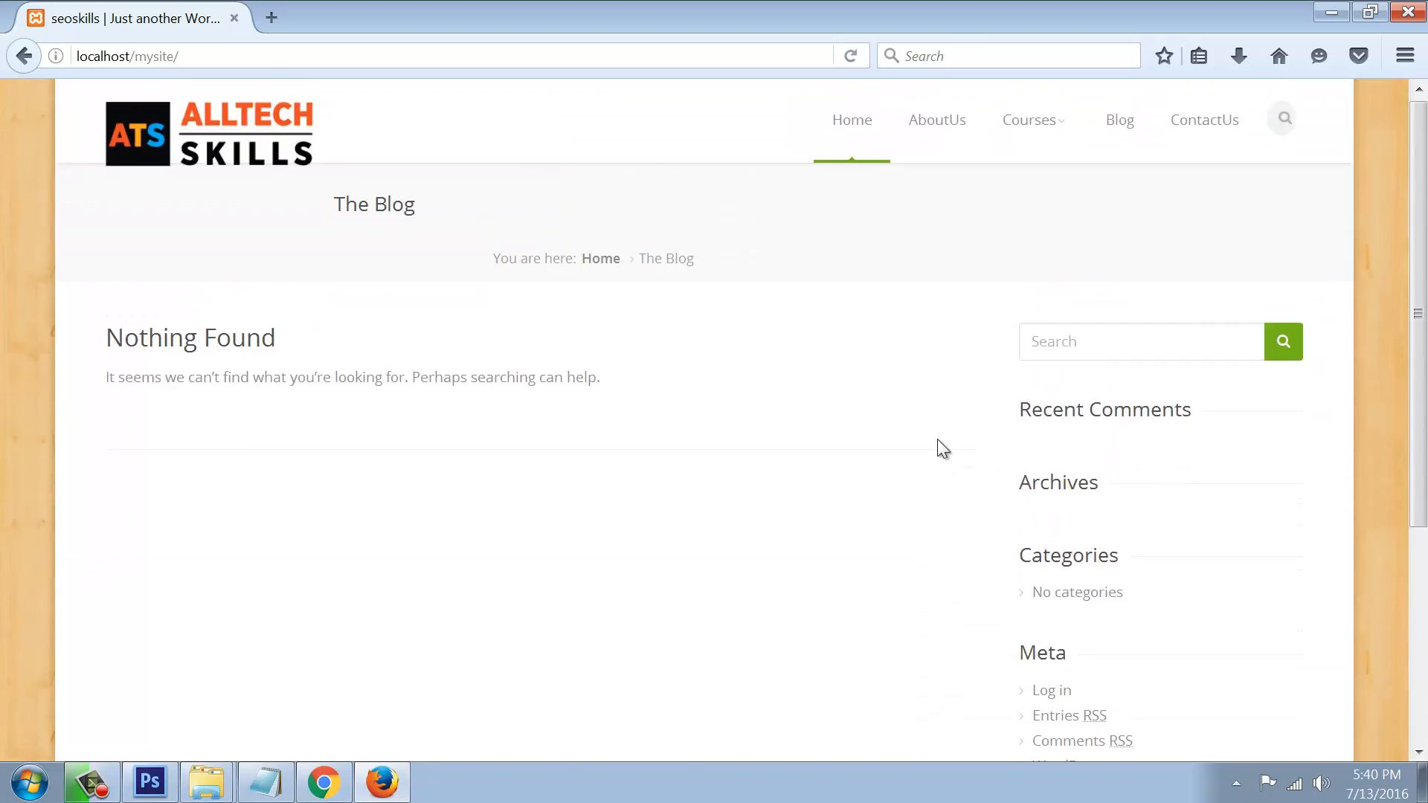
scroll(938, 439, down, 4)
scroll(937, 439, up, 4)
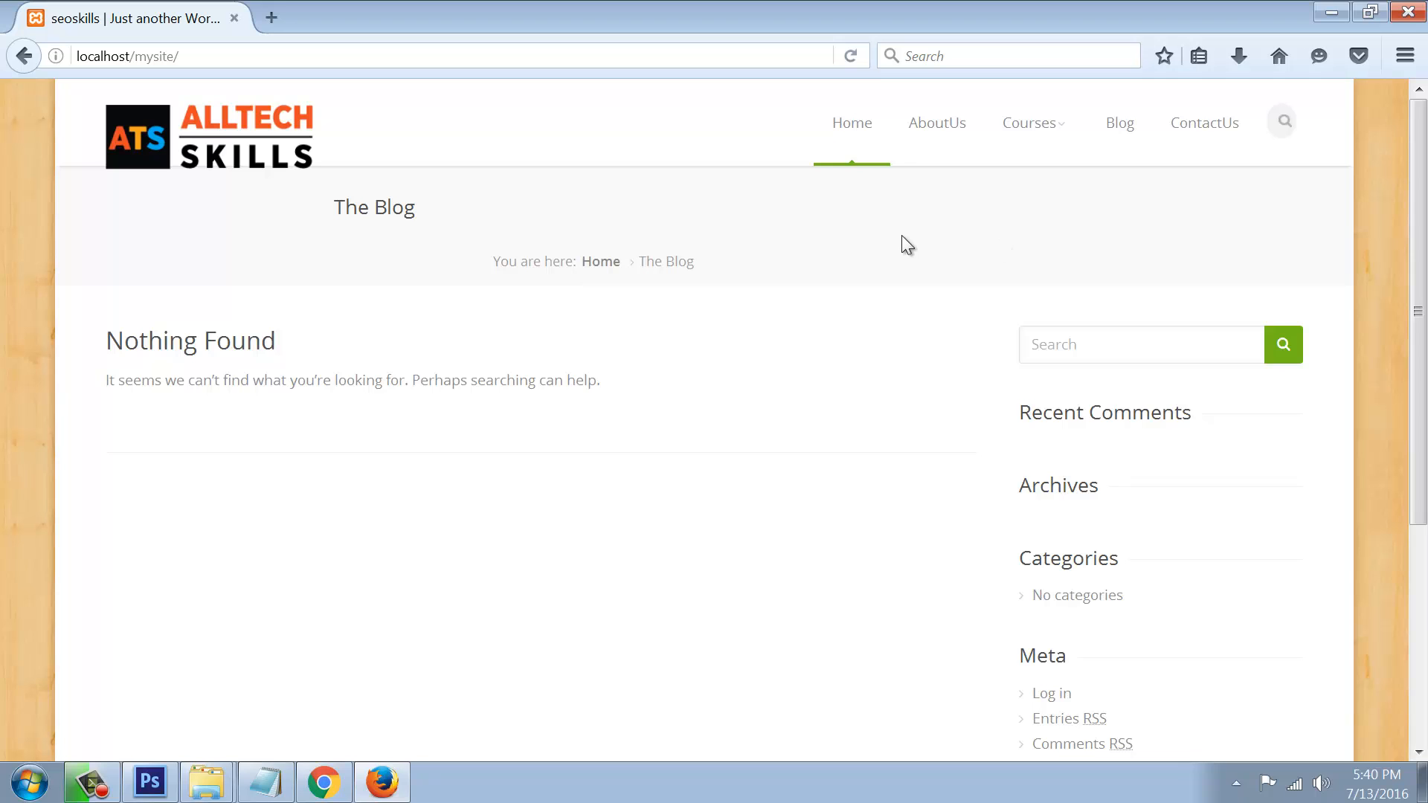
Step: Open the Revolution Slider Import Slider dialog and browse for a file
click(324, 782)
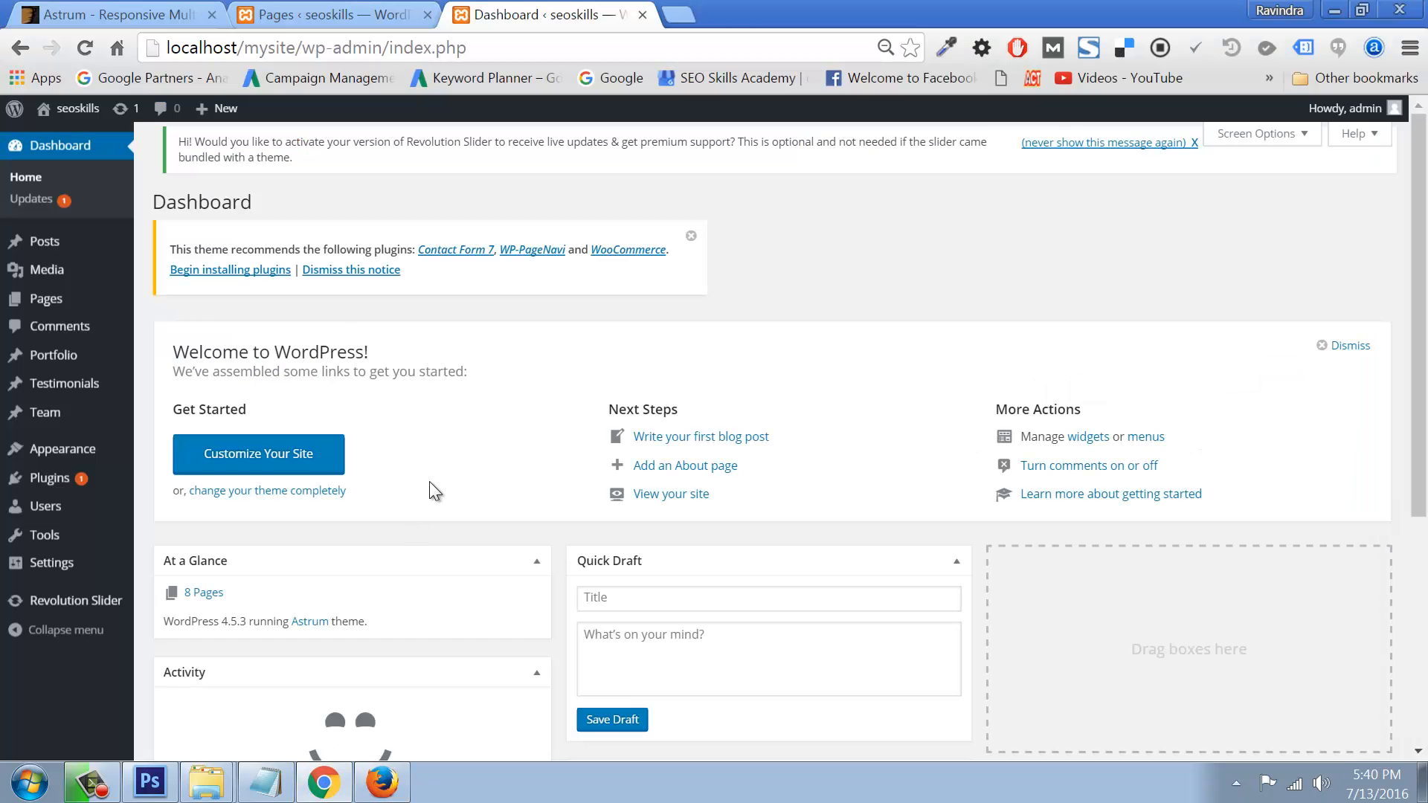
mouse_move(87, 611)
click(149, 611)
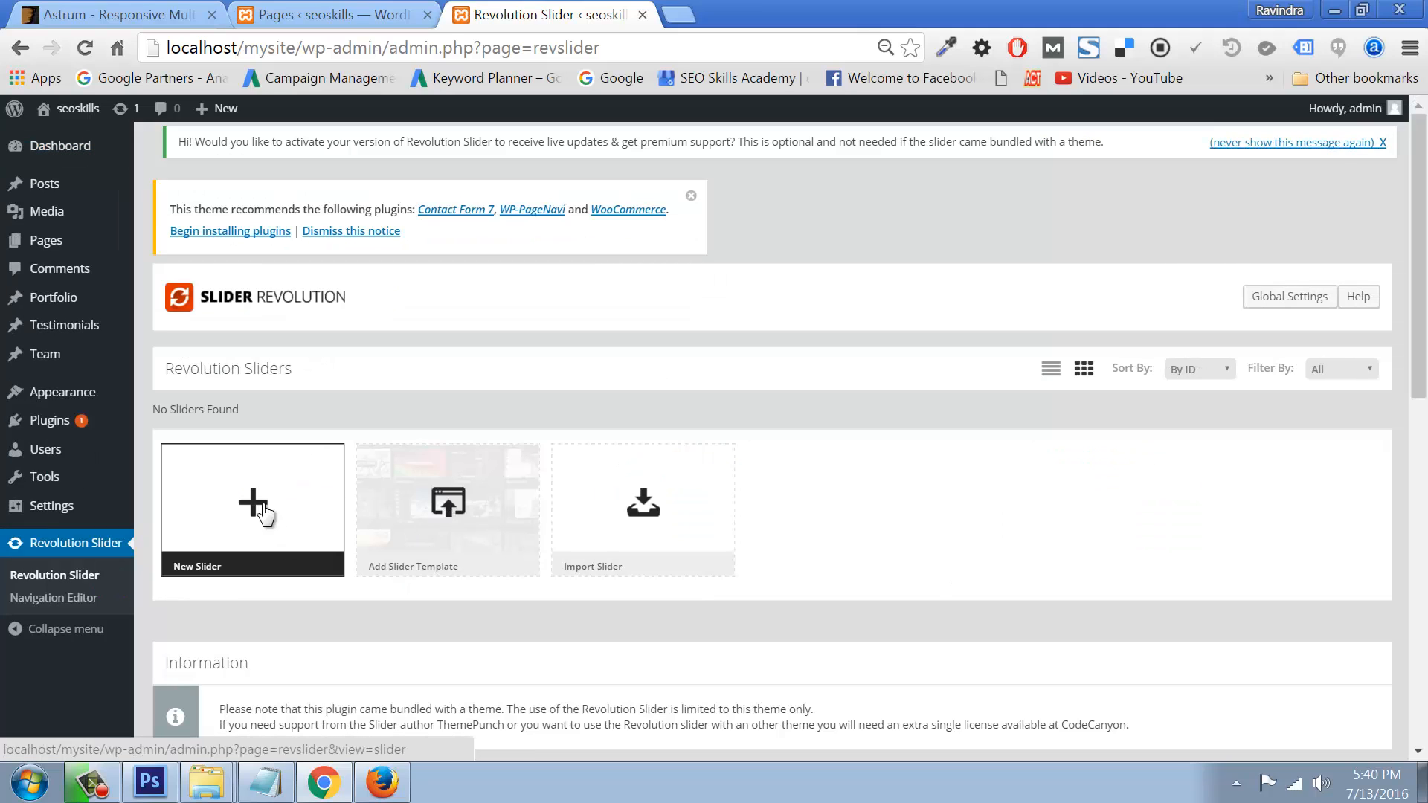
click(633, 513)
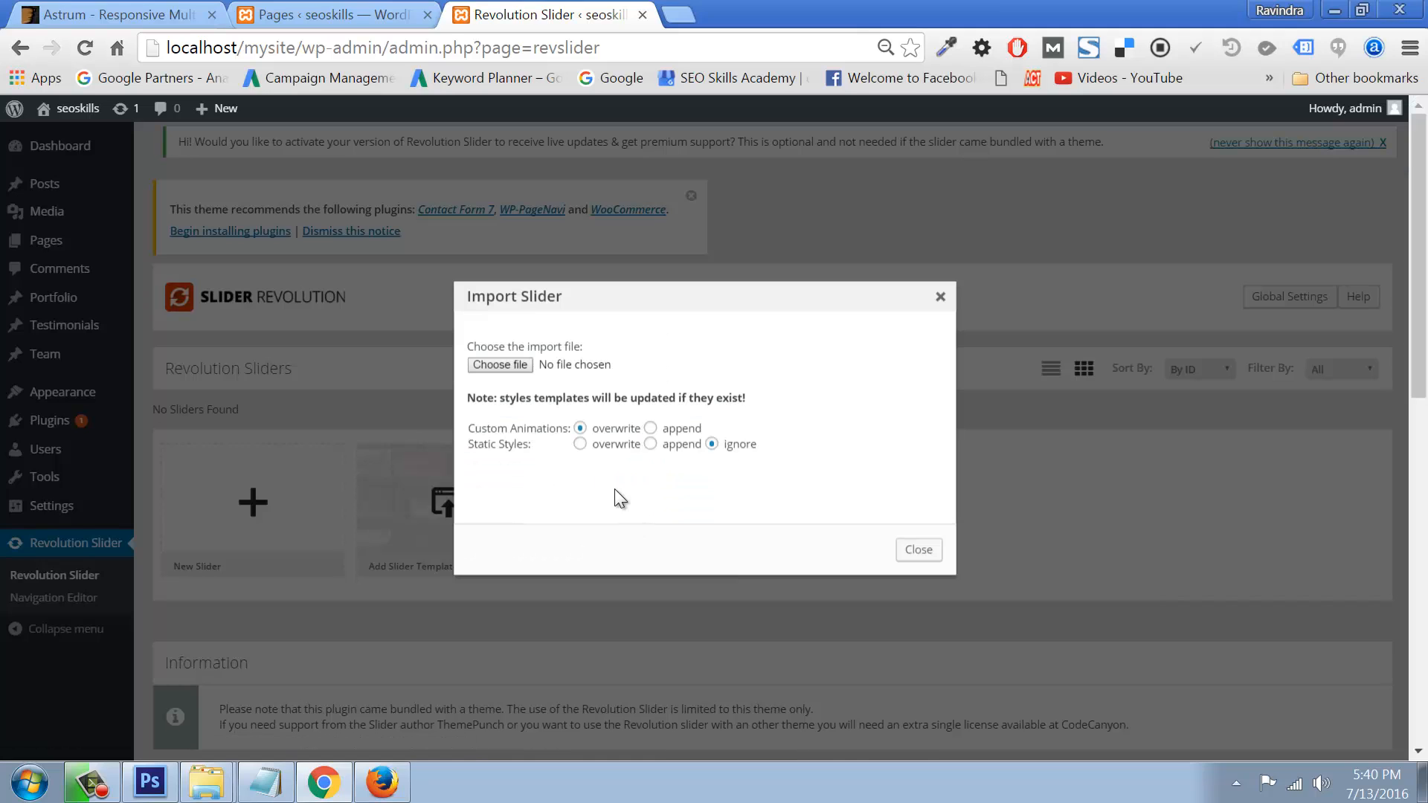
click(500, 365)
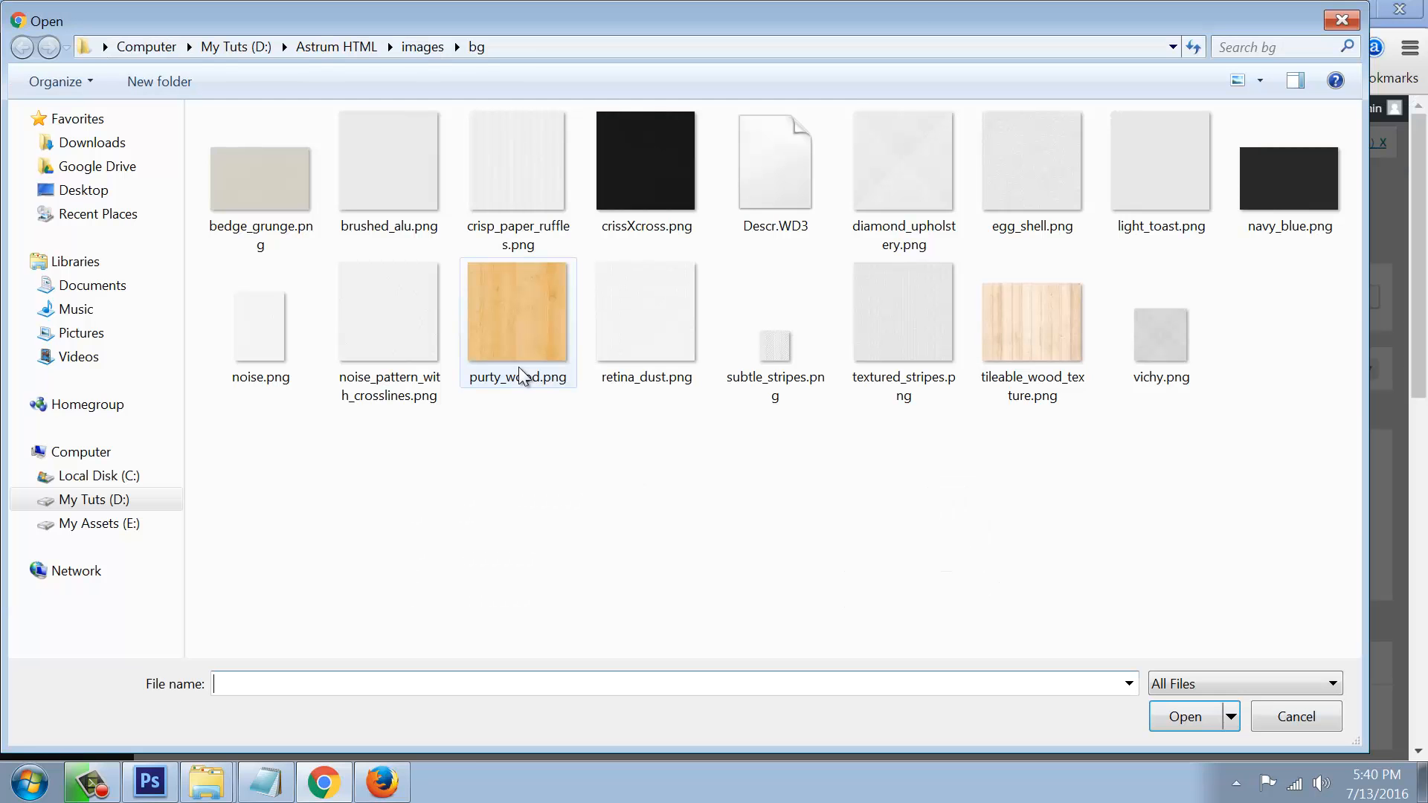
Step: Find revslider.zip in E:\plugins and extract it there
click(74, 500)
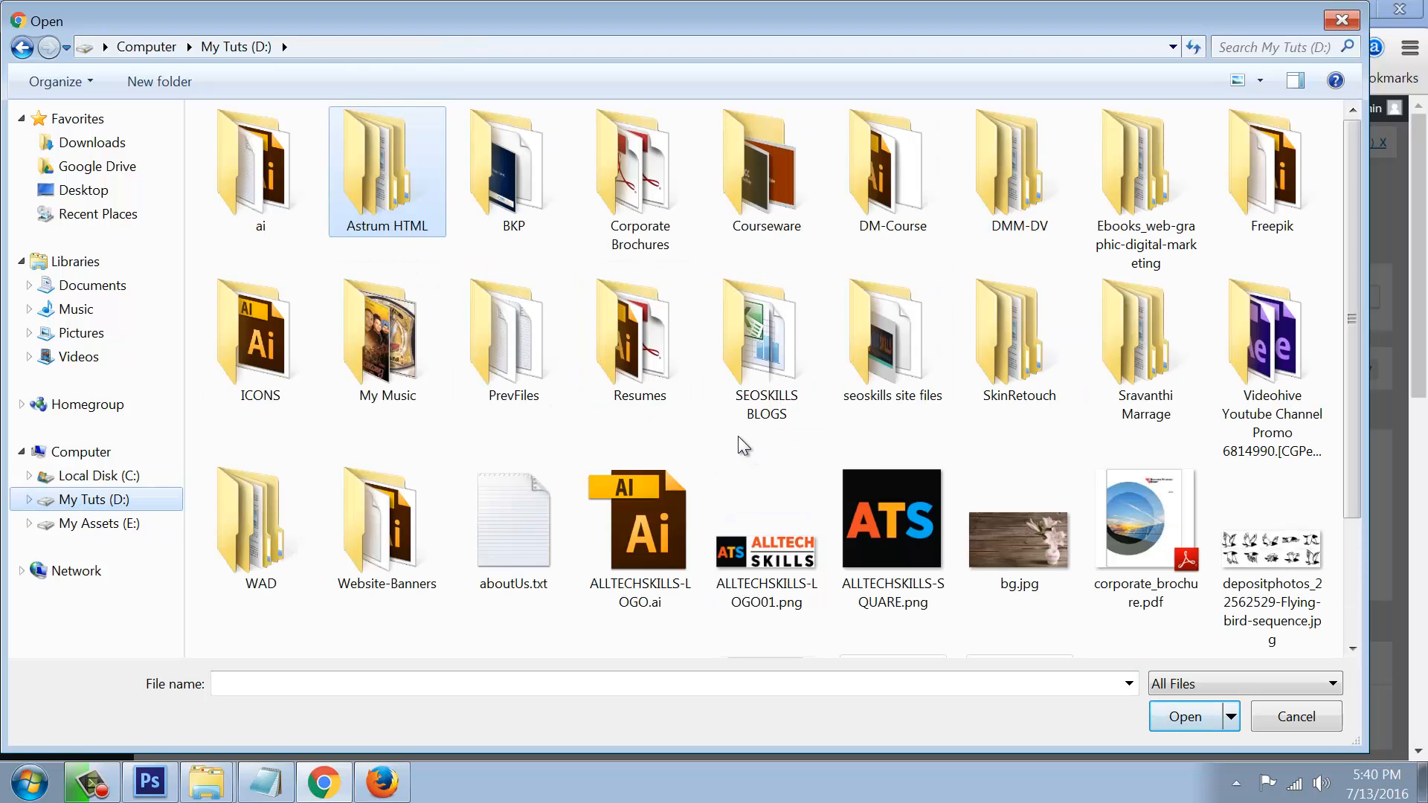
click(639, 378)
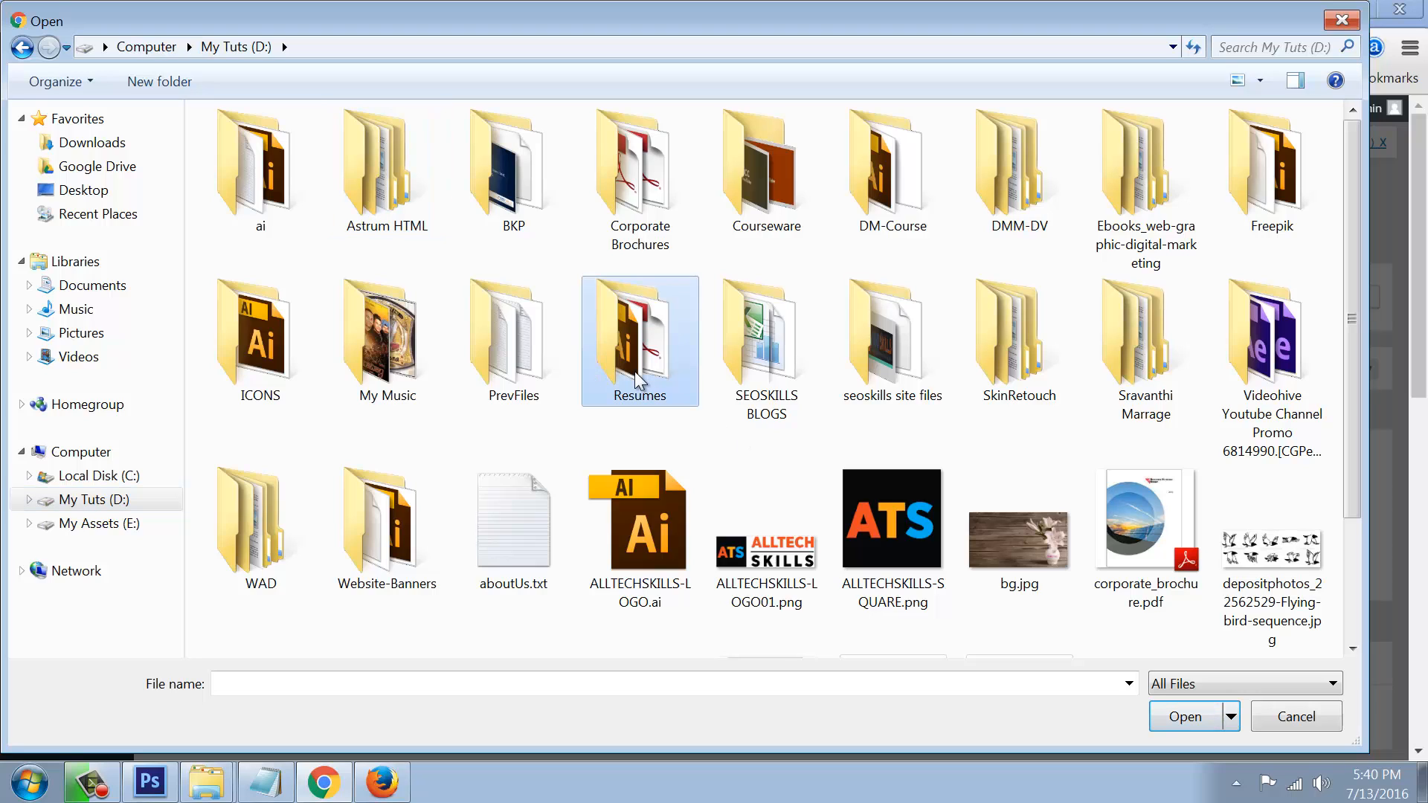
key(p)
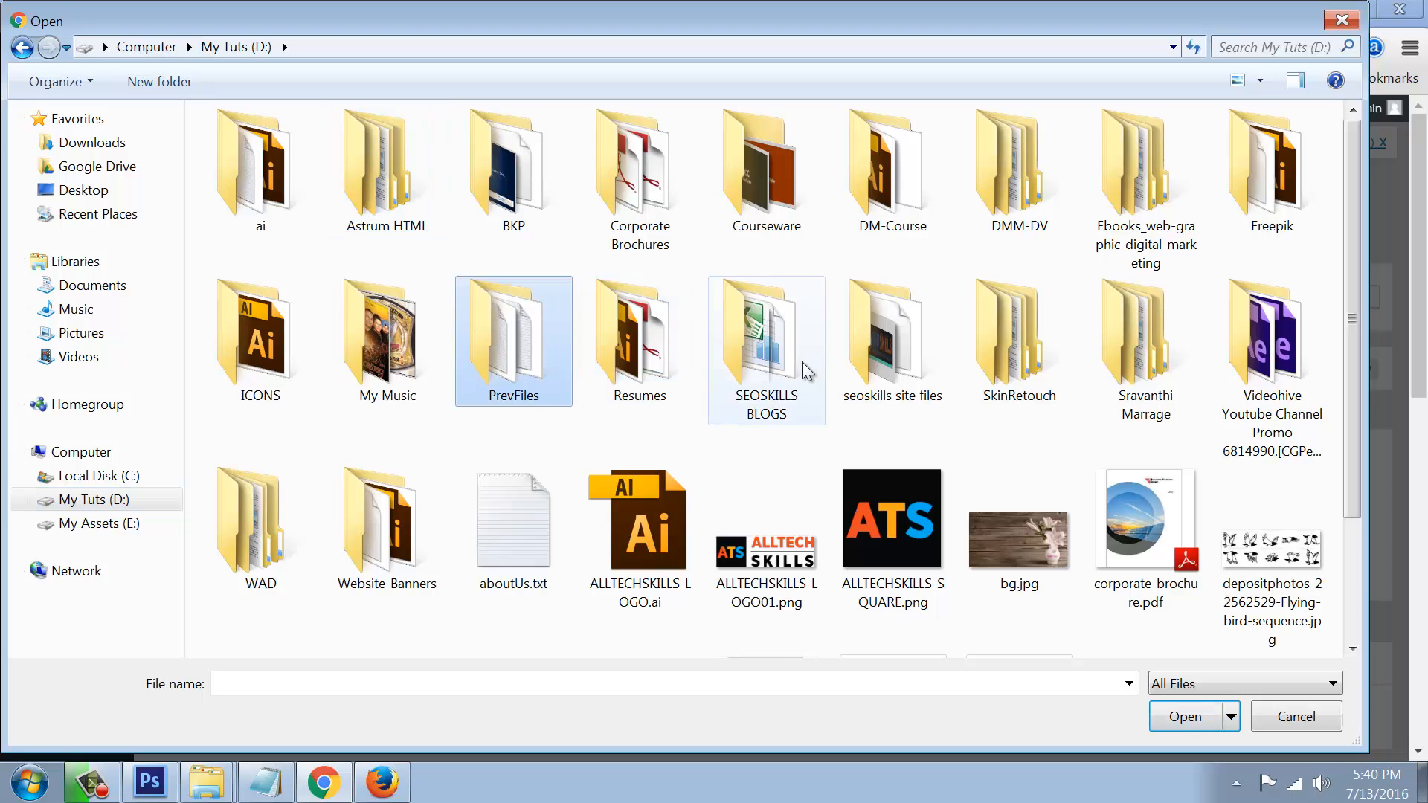
click(121, 525)
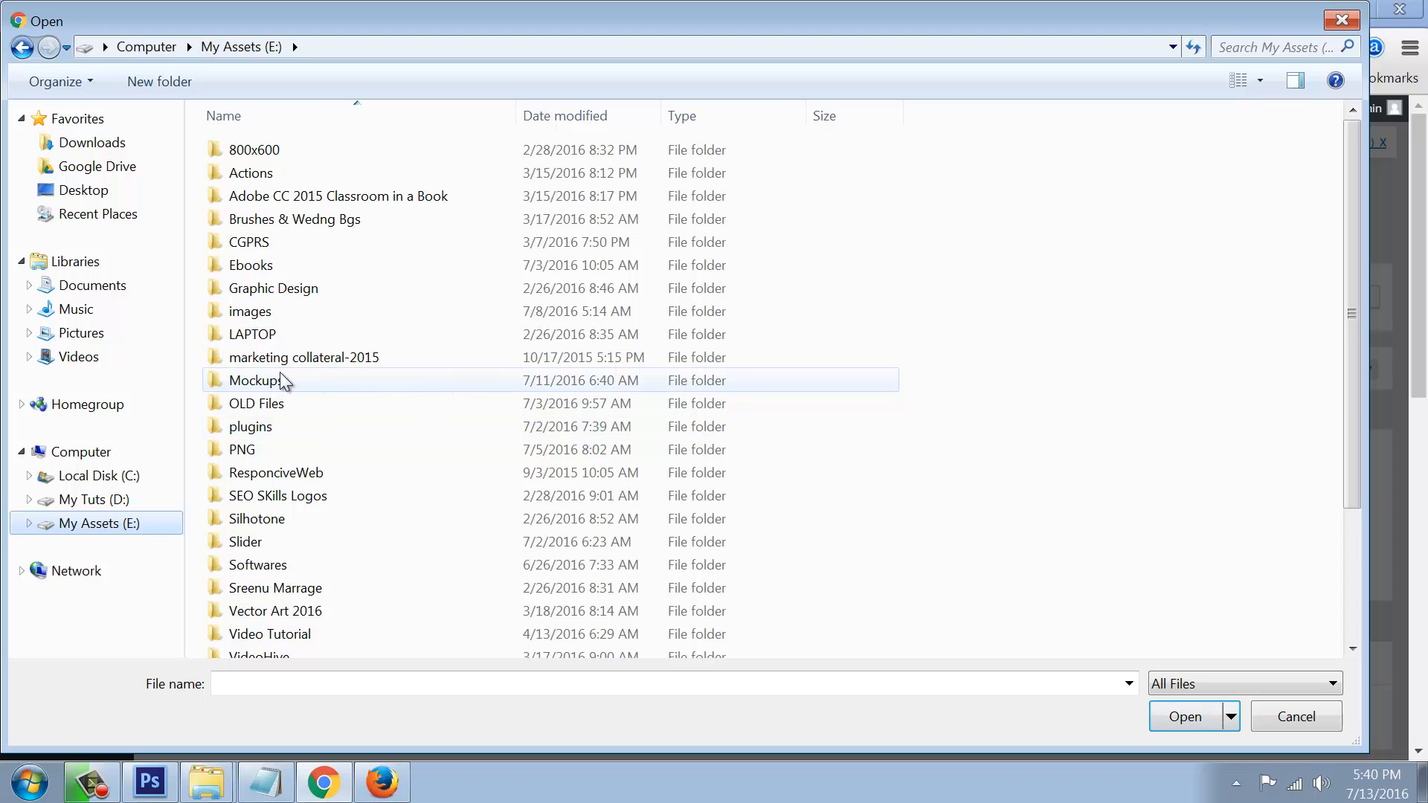
double_click(253, 427)
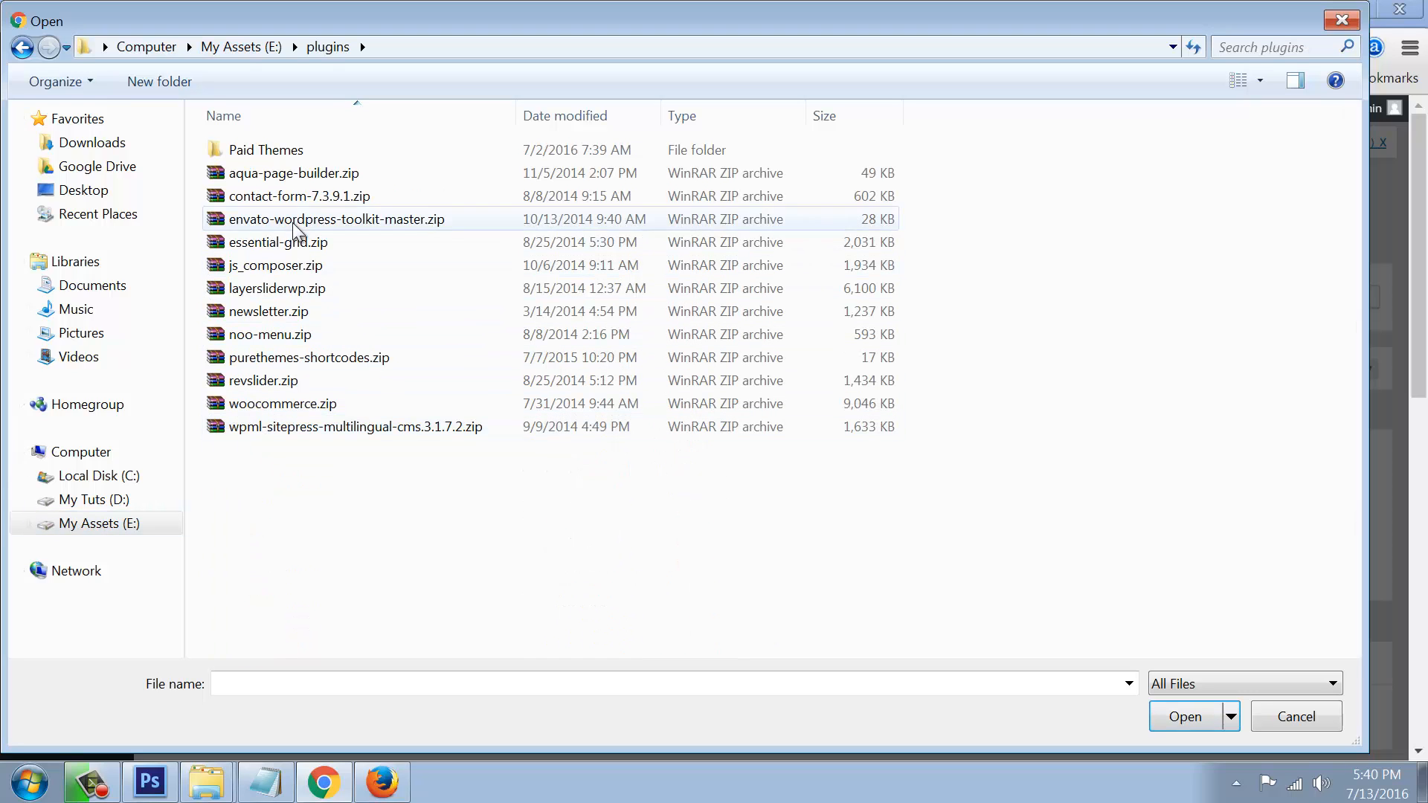
click(275, 381)
right_click(268, 382)
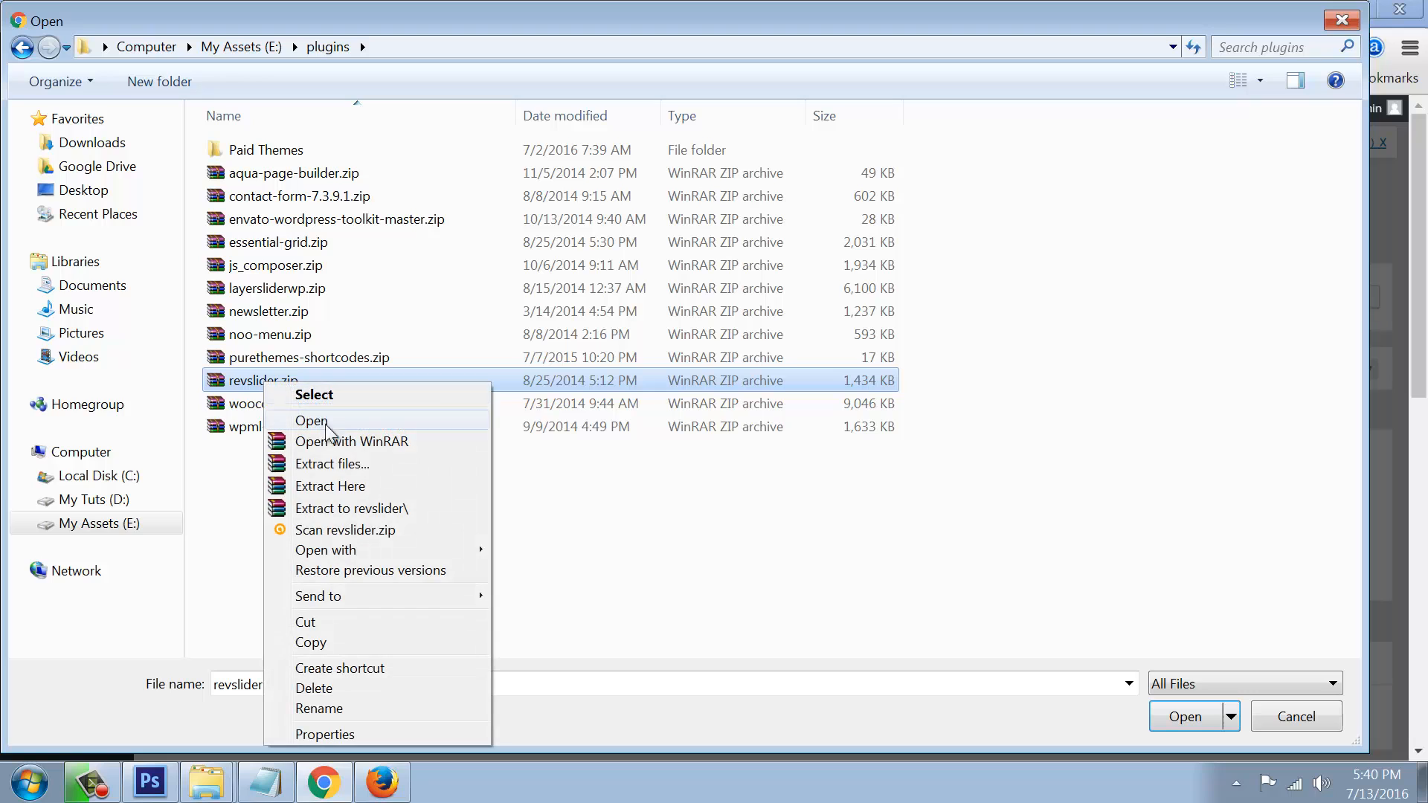
click(328, 491)
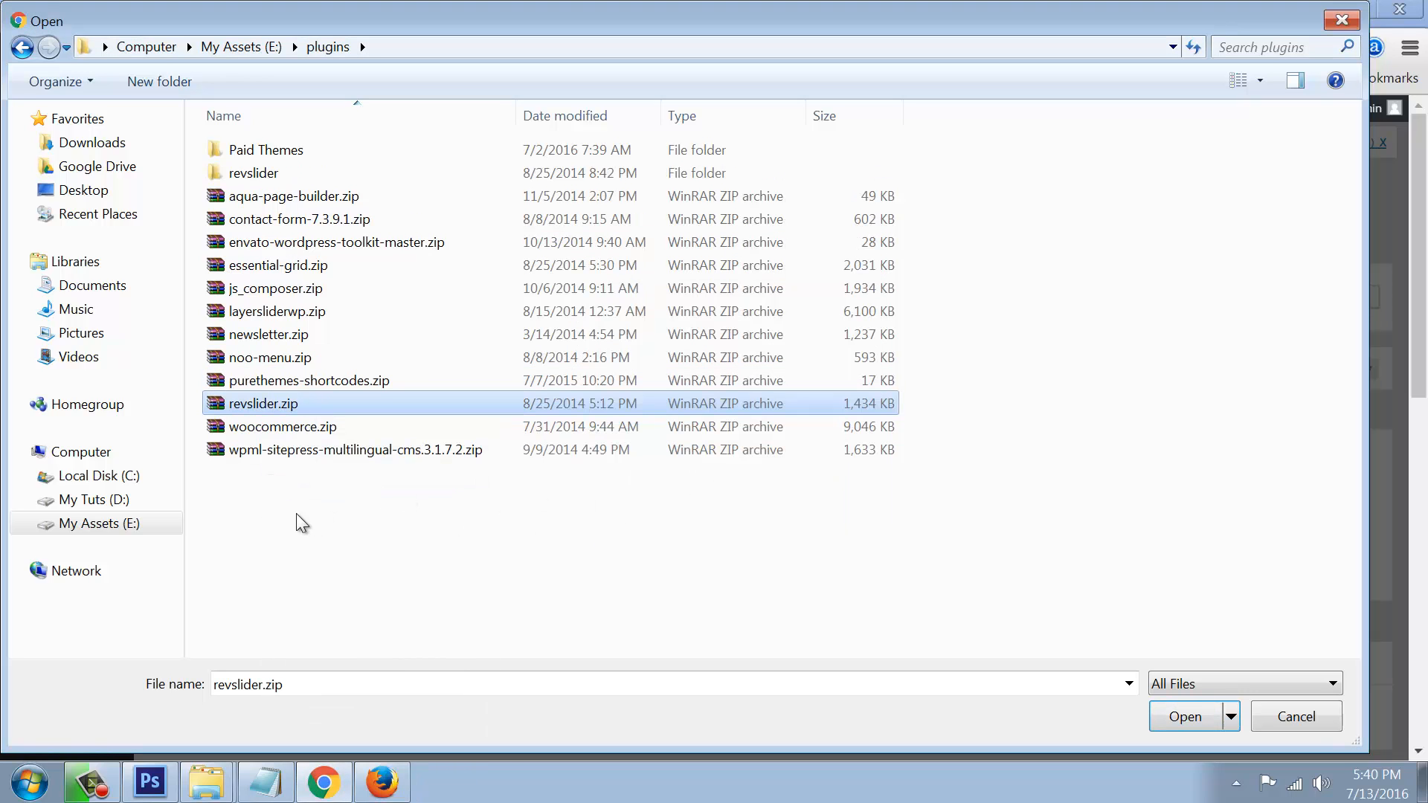
Step: Pick revslider\settings\slider_settings.xml as the import file, then close the Import Slider dialog
double_click(250, 176)
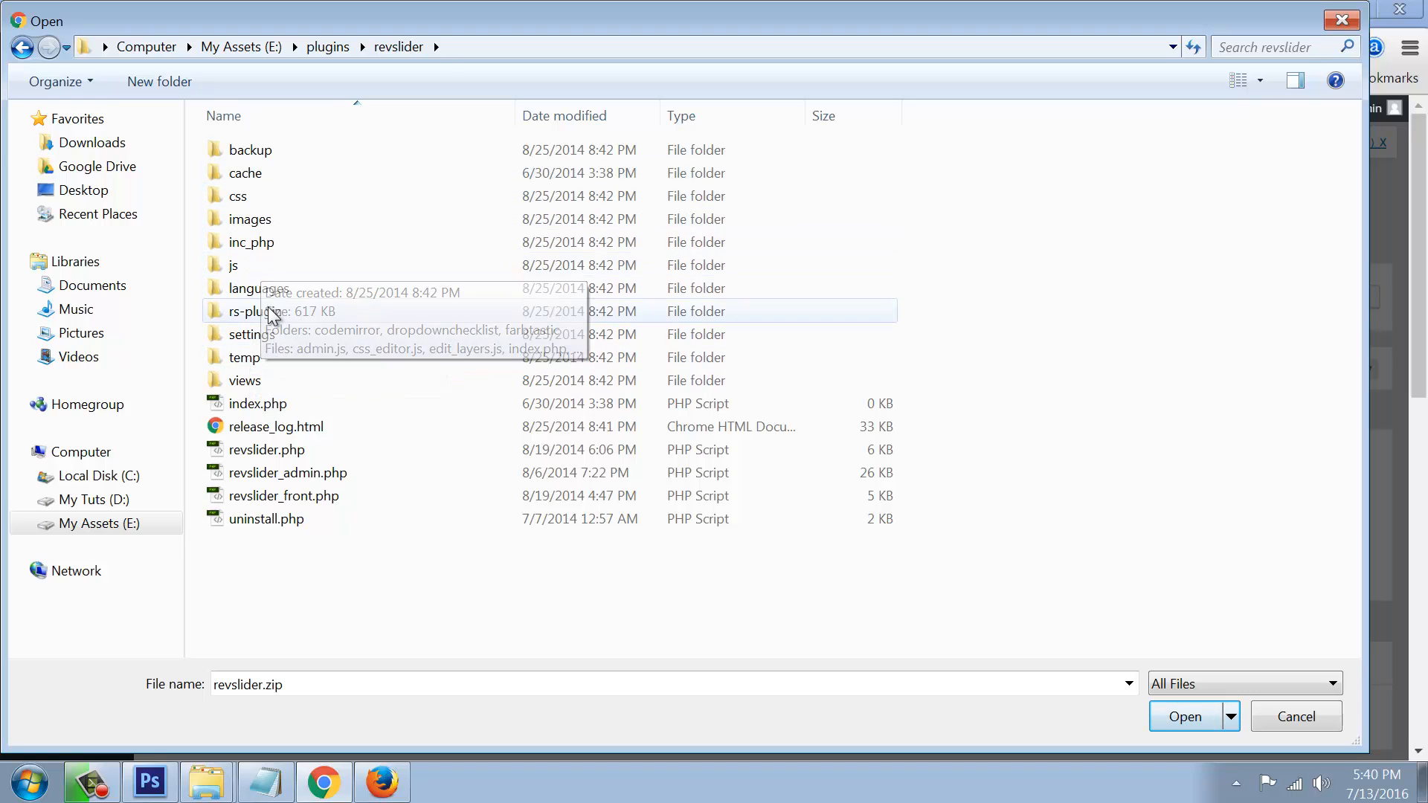
click(259, 226)
double_click(259, 226)
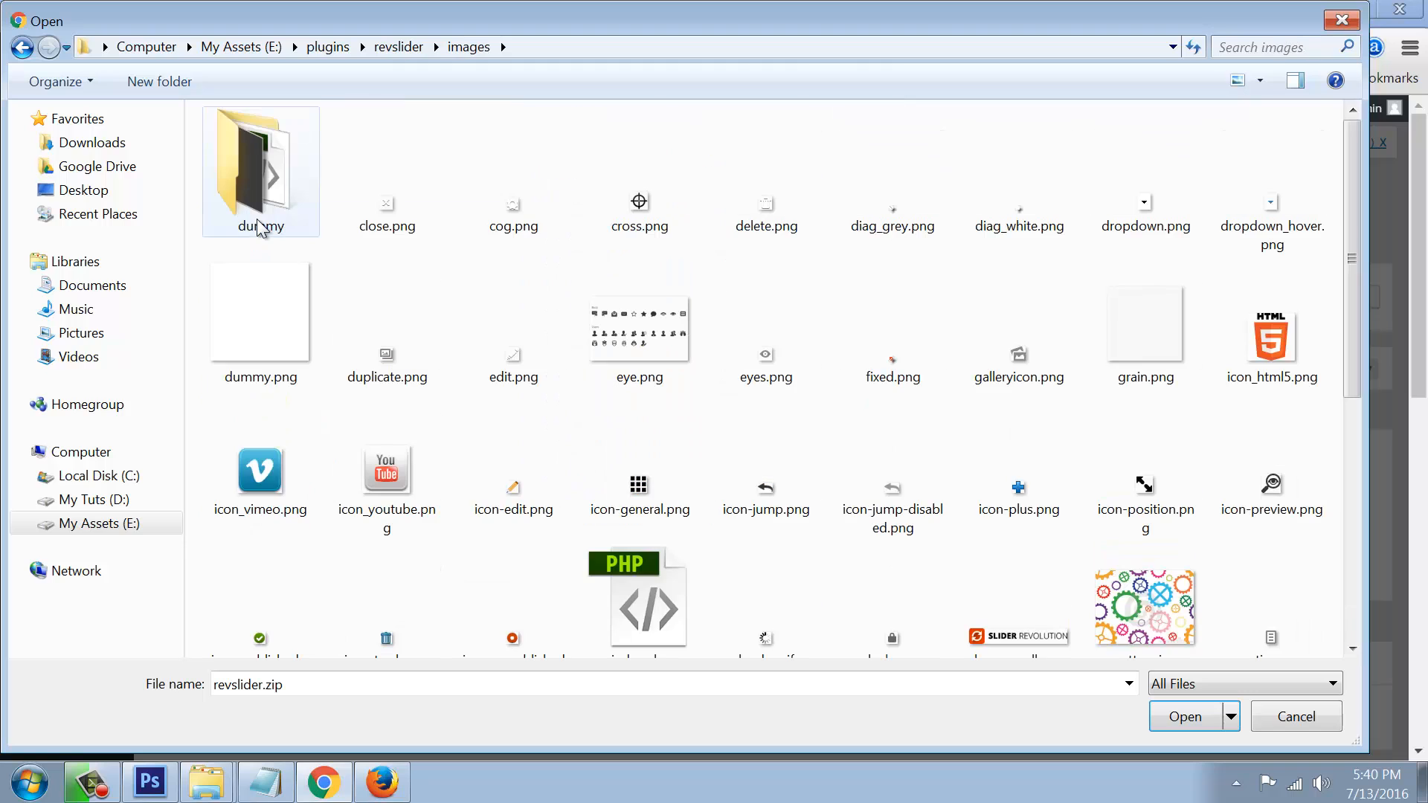
key(BackSpace)
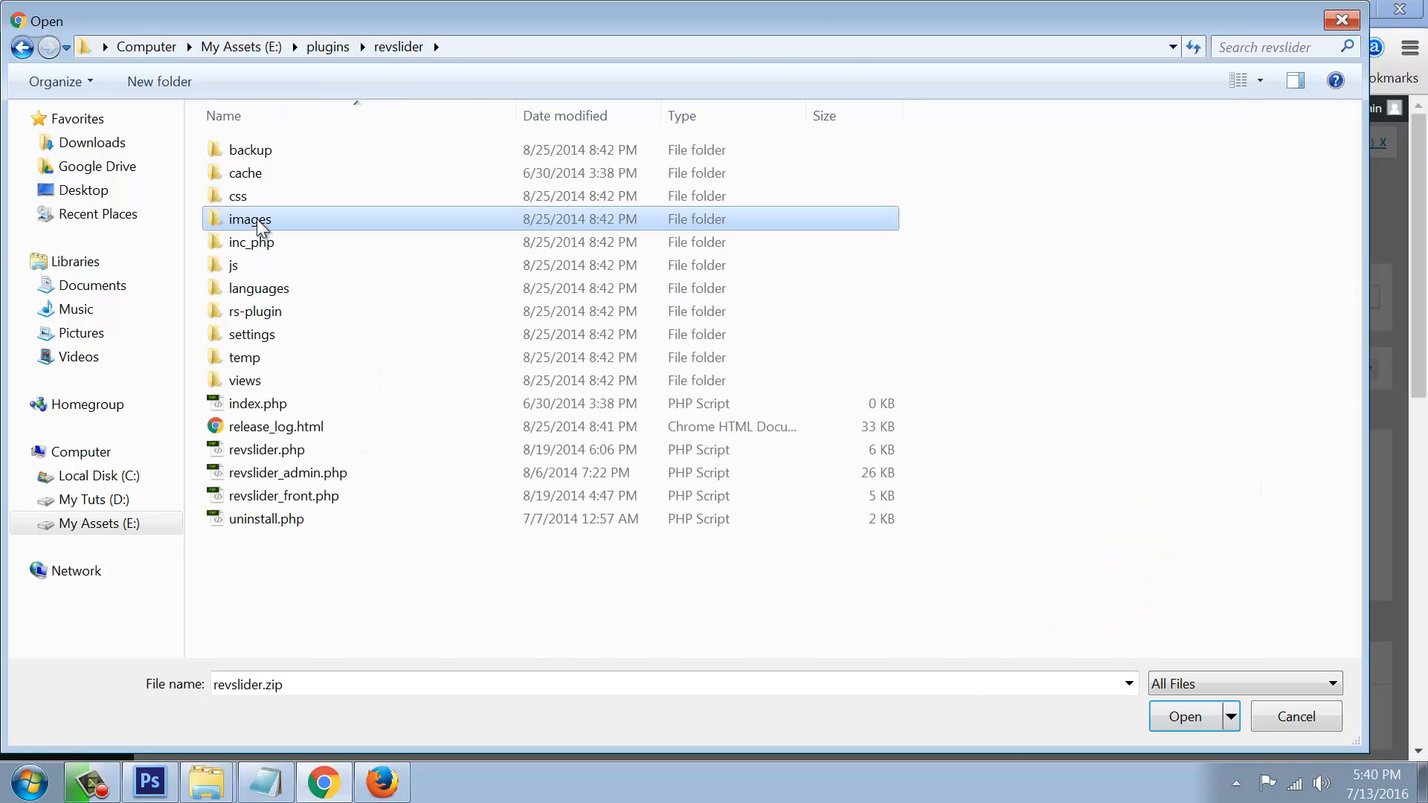
double_click(255, 337)
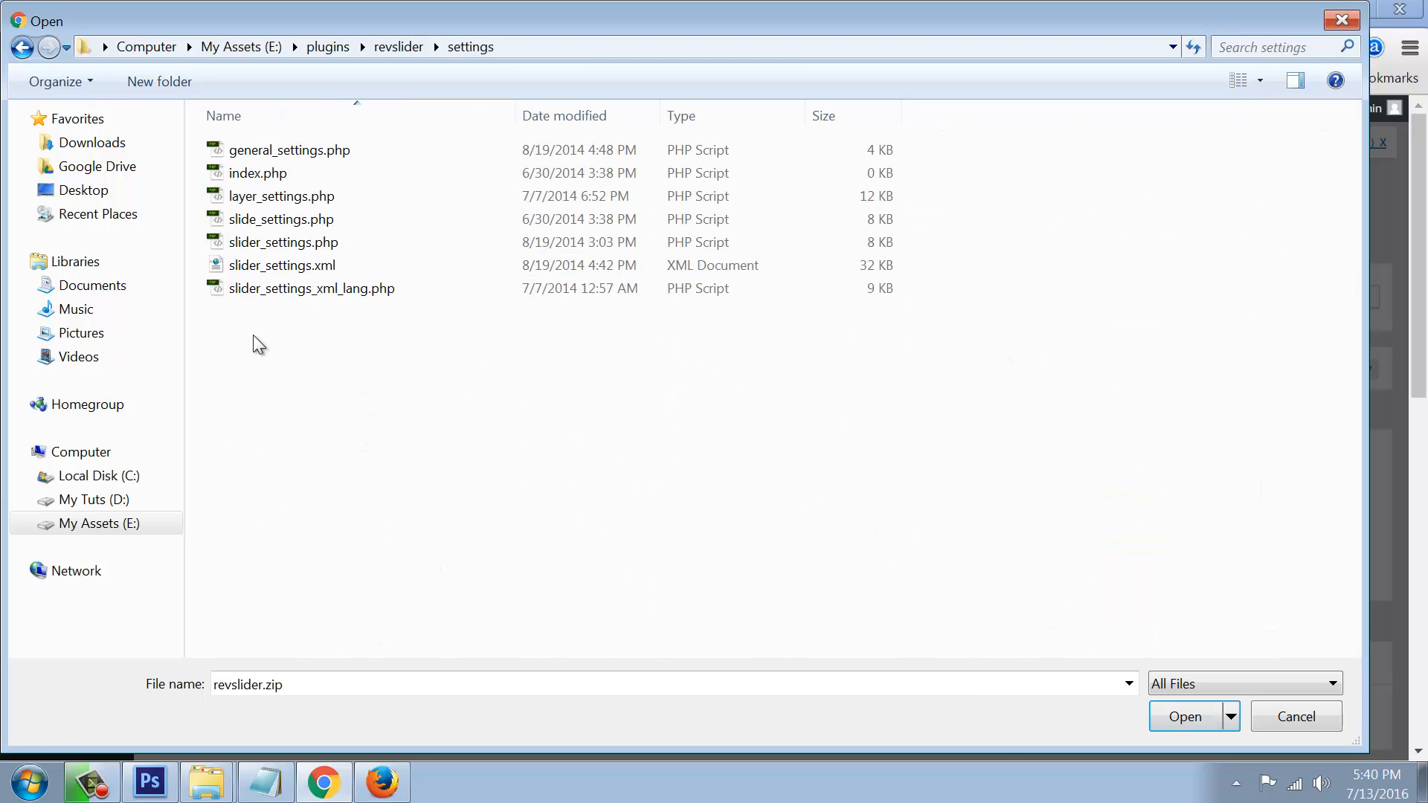
click(279, 265)
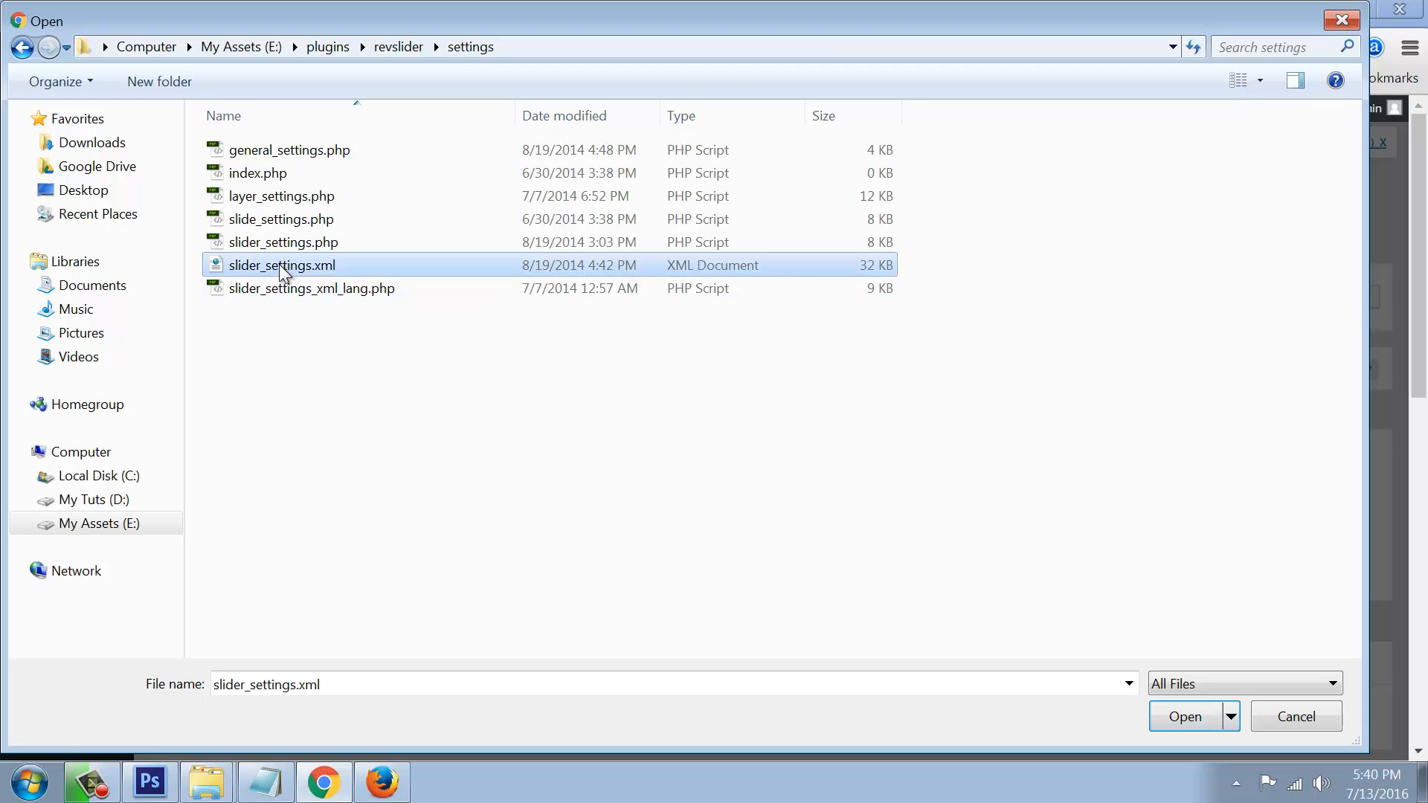
double_click(278, 266)
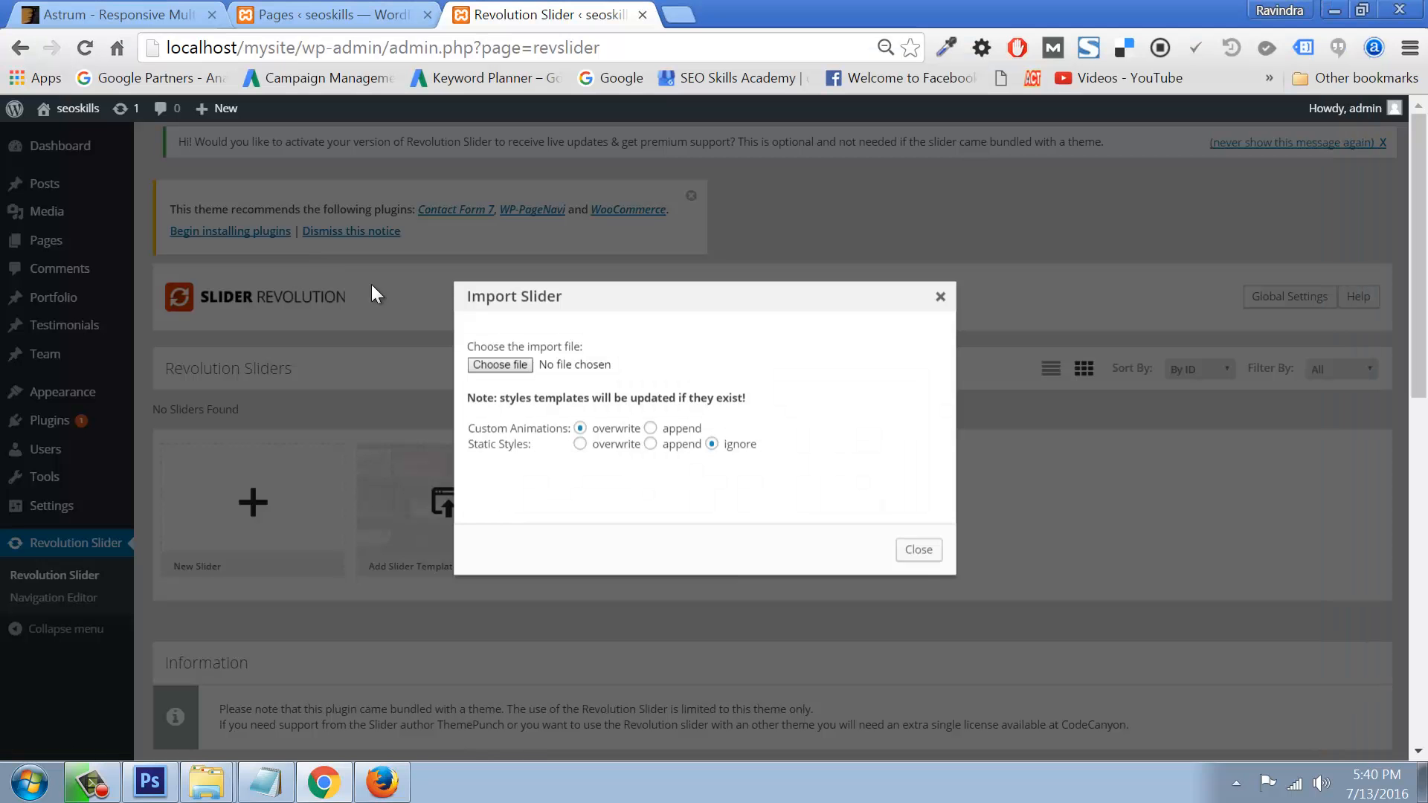
click(919, 554)
Step: Look over the New Slider settings page, then go back to the slider list
click(249, 512)
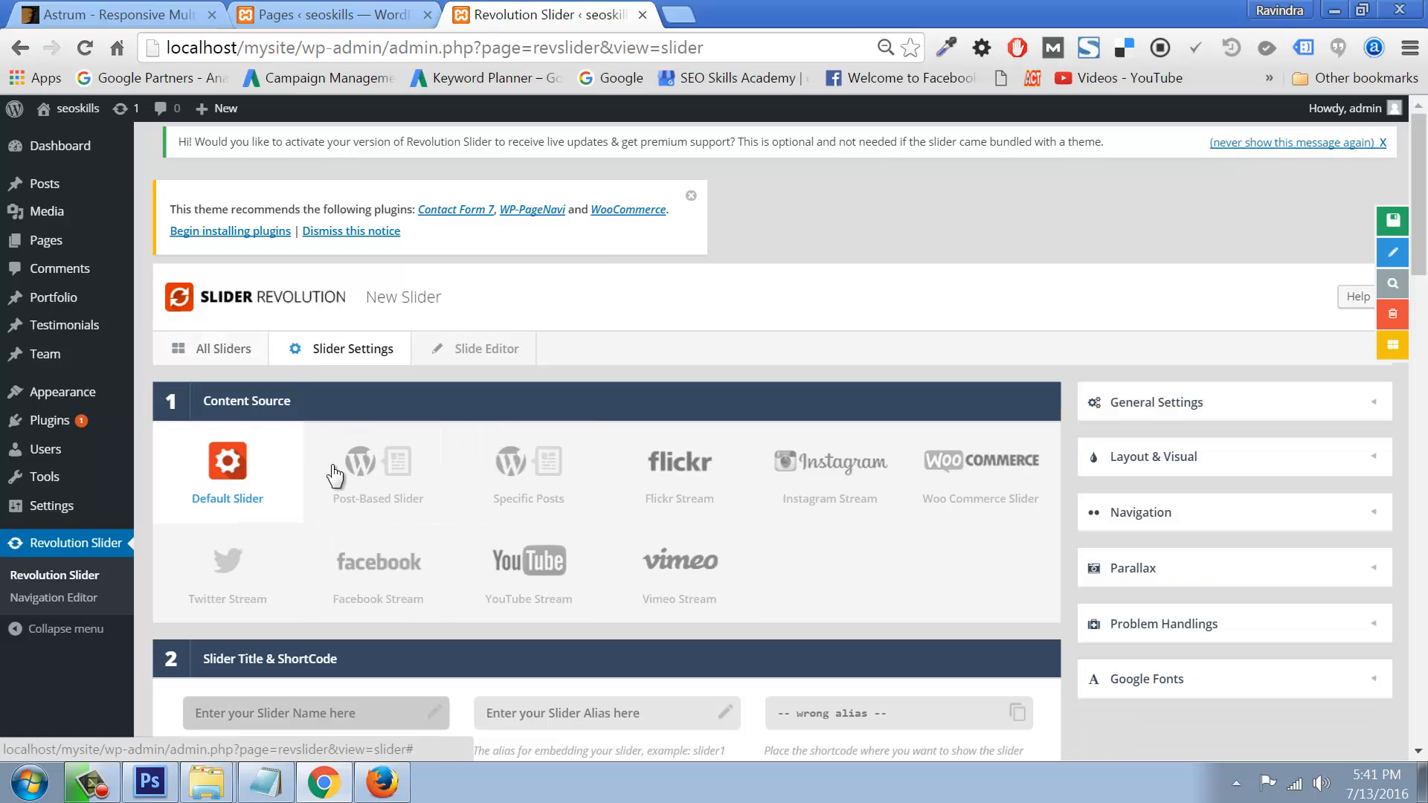
scroll(555, 543, down, 3)
scroll(555, 542, up, 3)
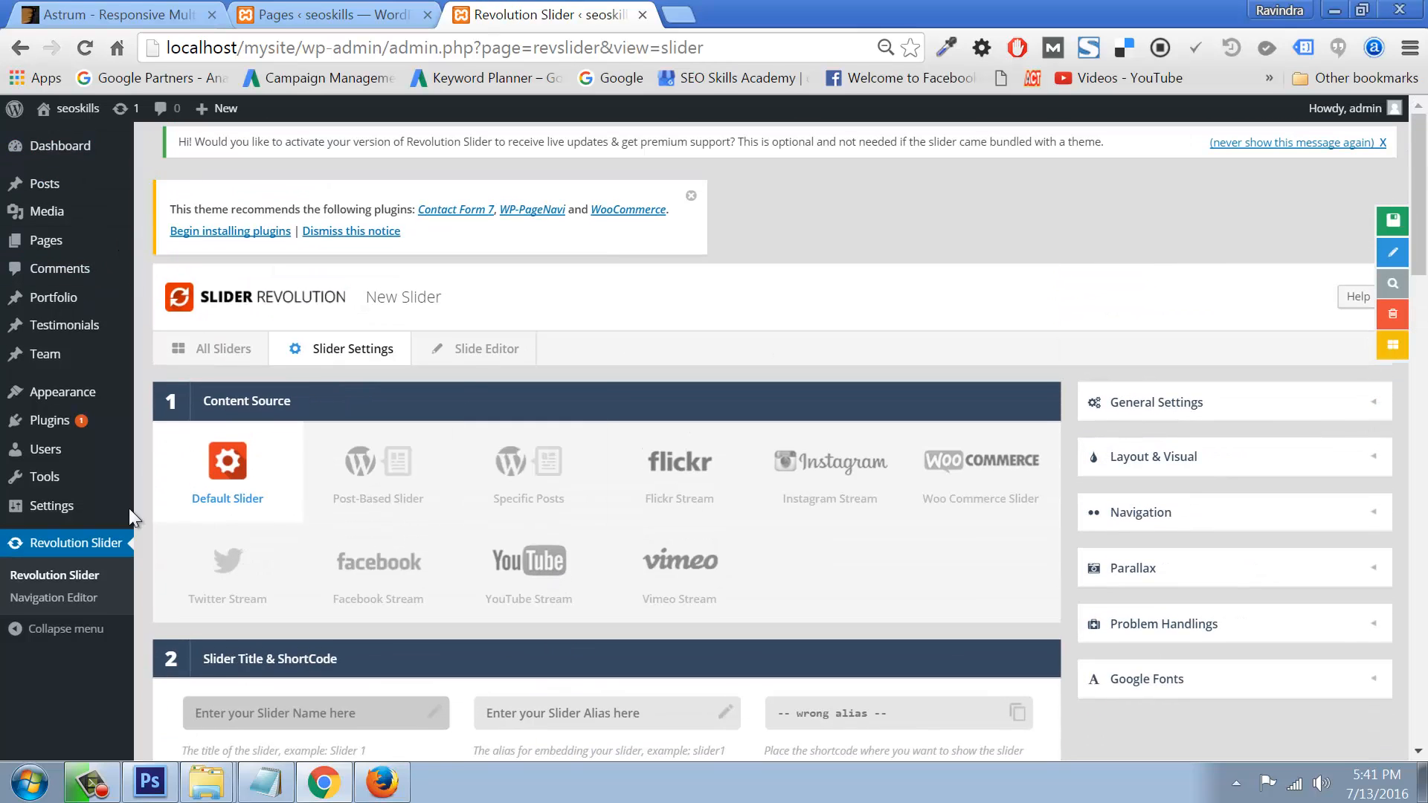
click(54, 575)
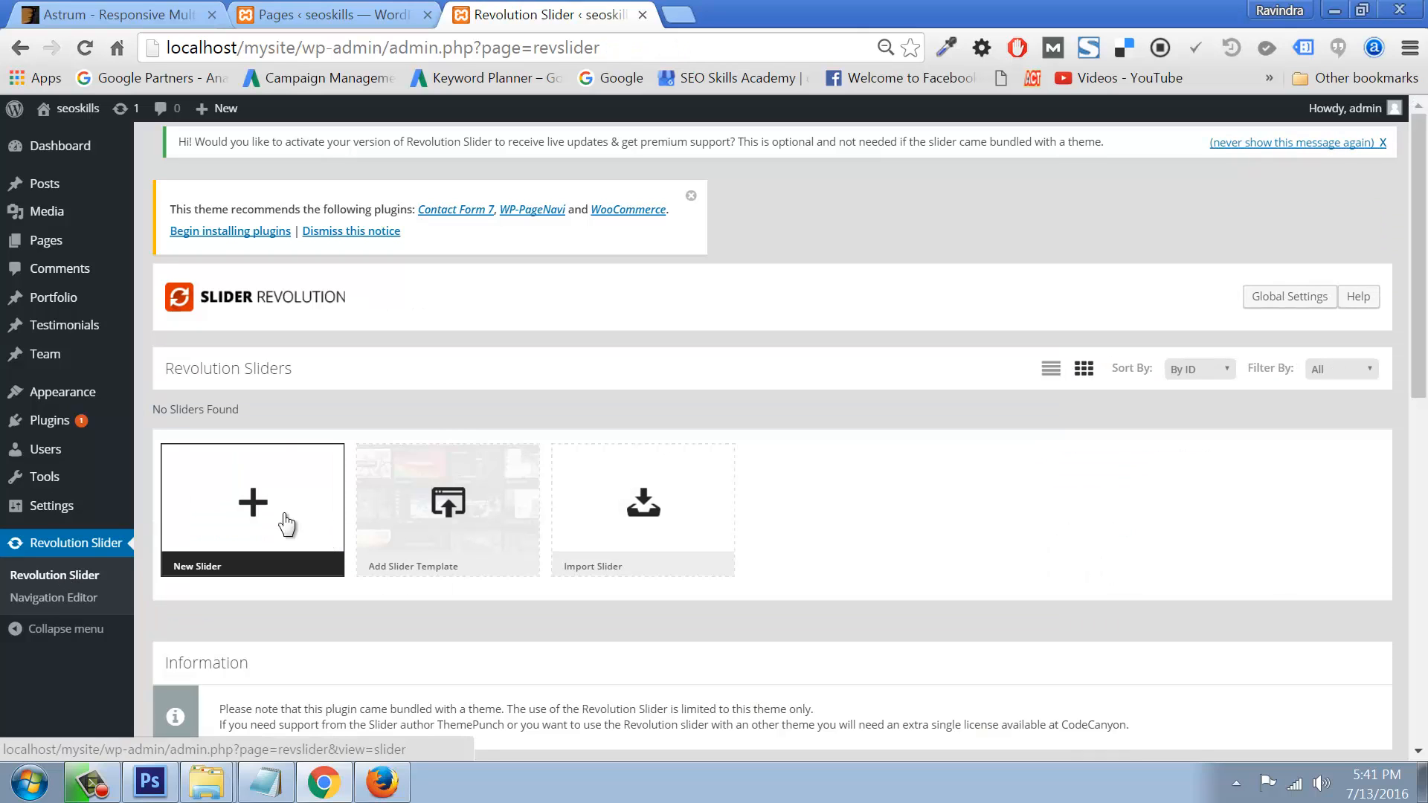
Step: Start a new Standard Slider and save its settings, then return to the slider list
click(260, 505)
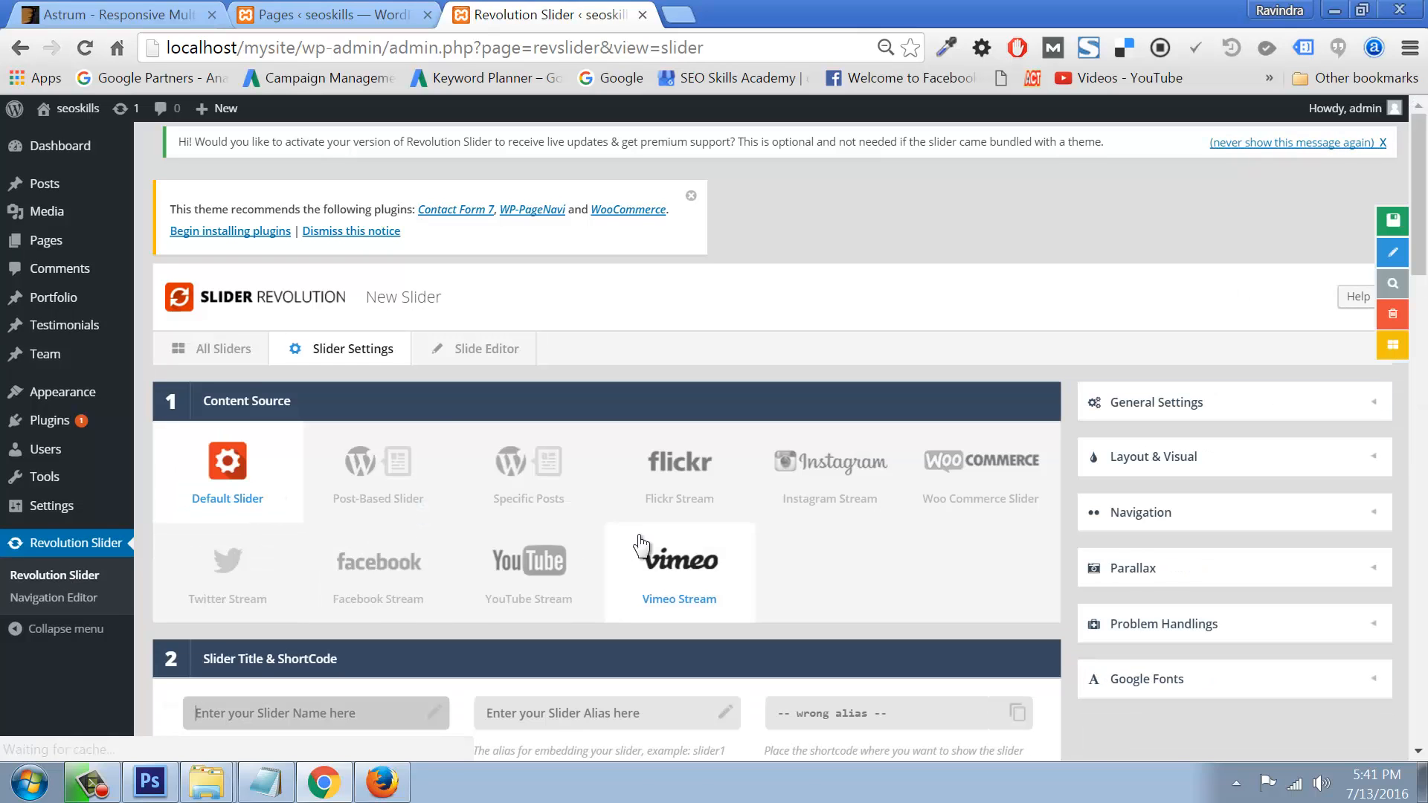
scroll(640, 542, down, 5)
scroll(414, 542, down, 3)
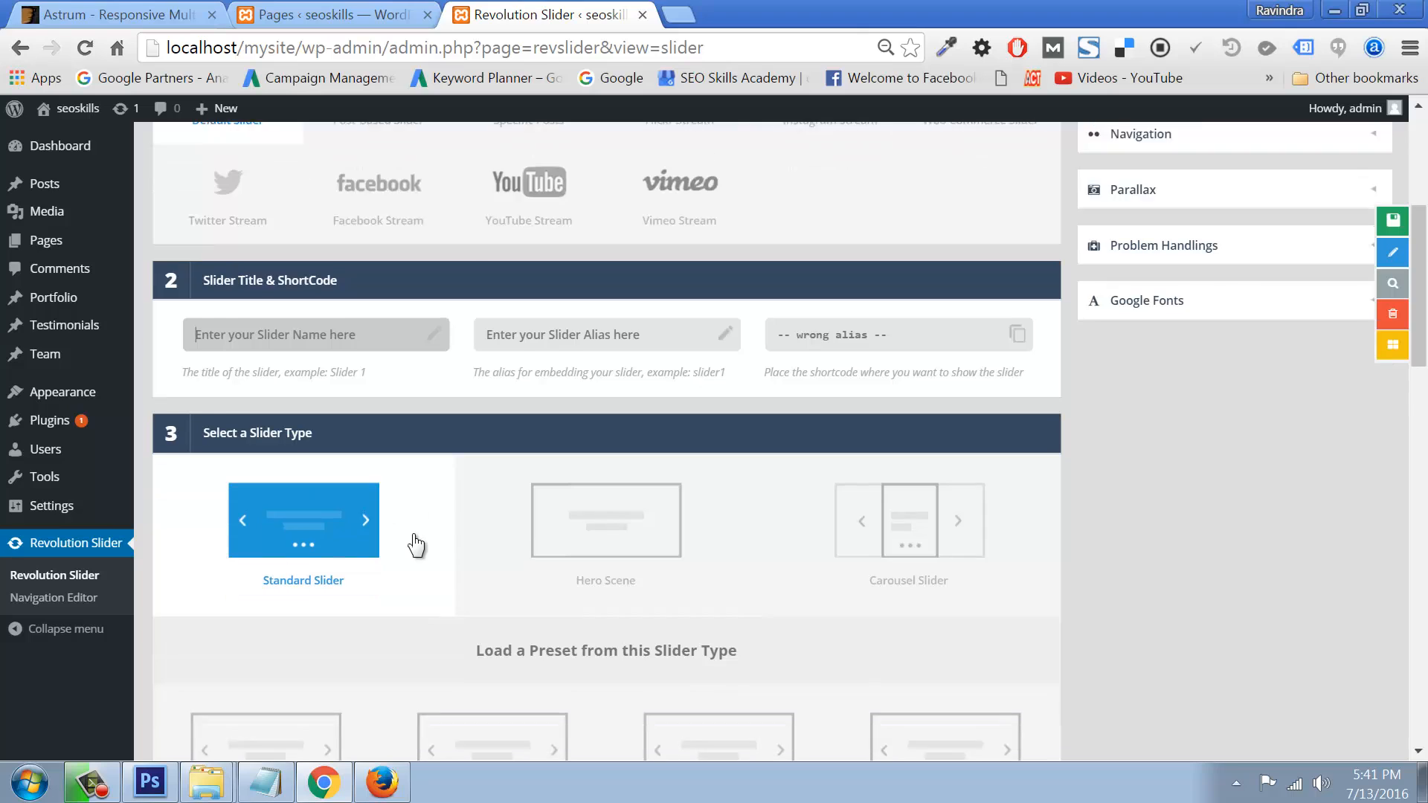
click(295, 355)
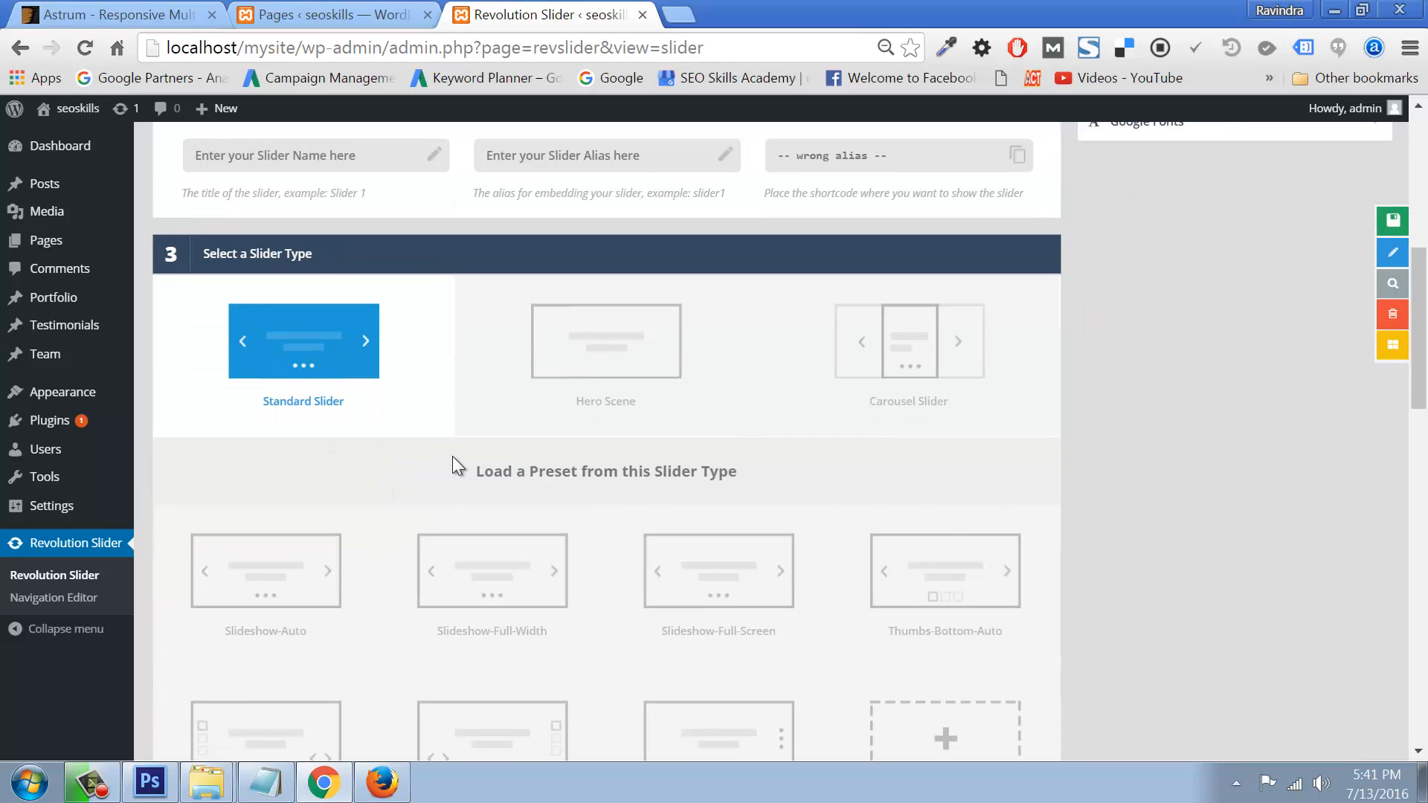
scroll(452, 457, down, 12)
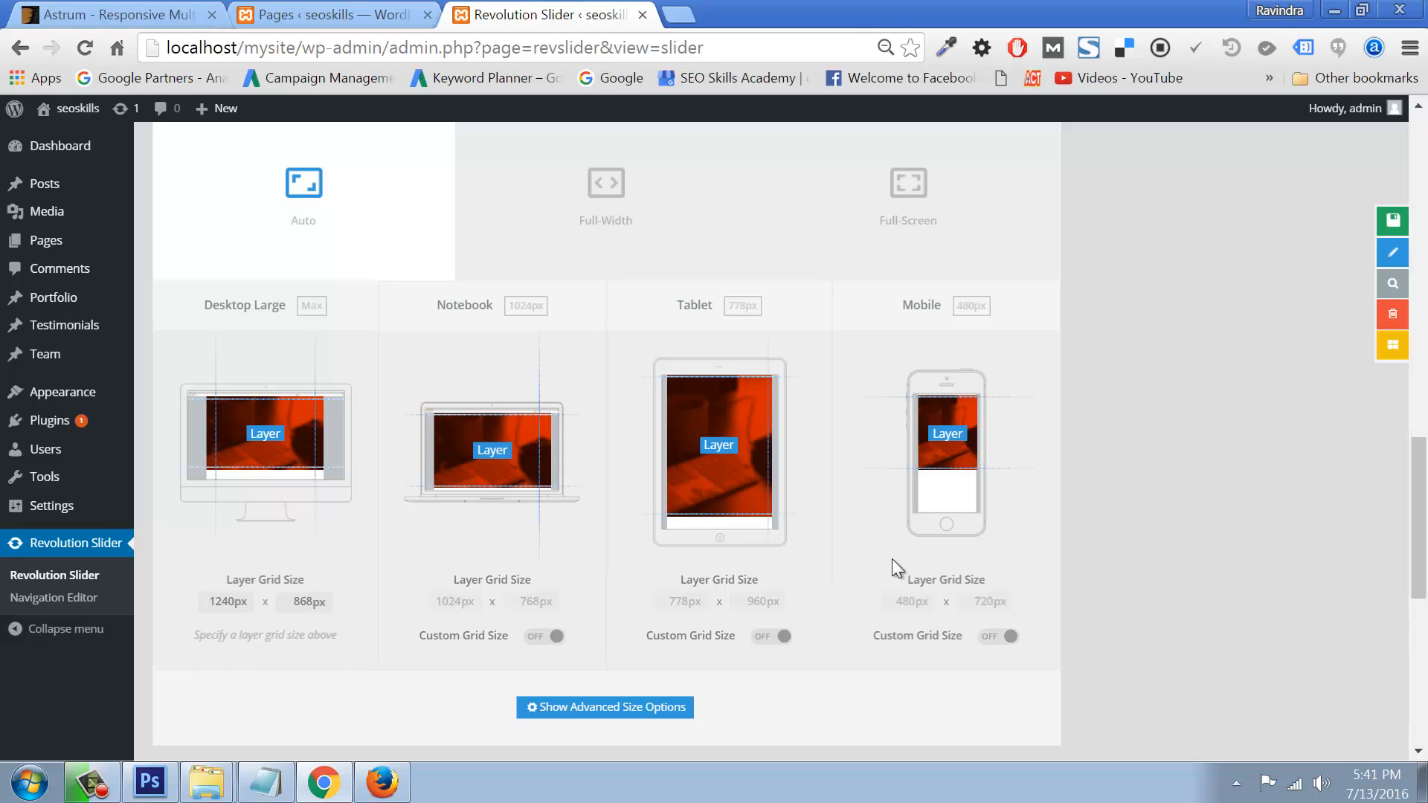
scroll(891, 559, down, 8)
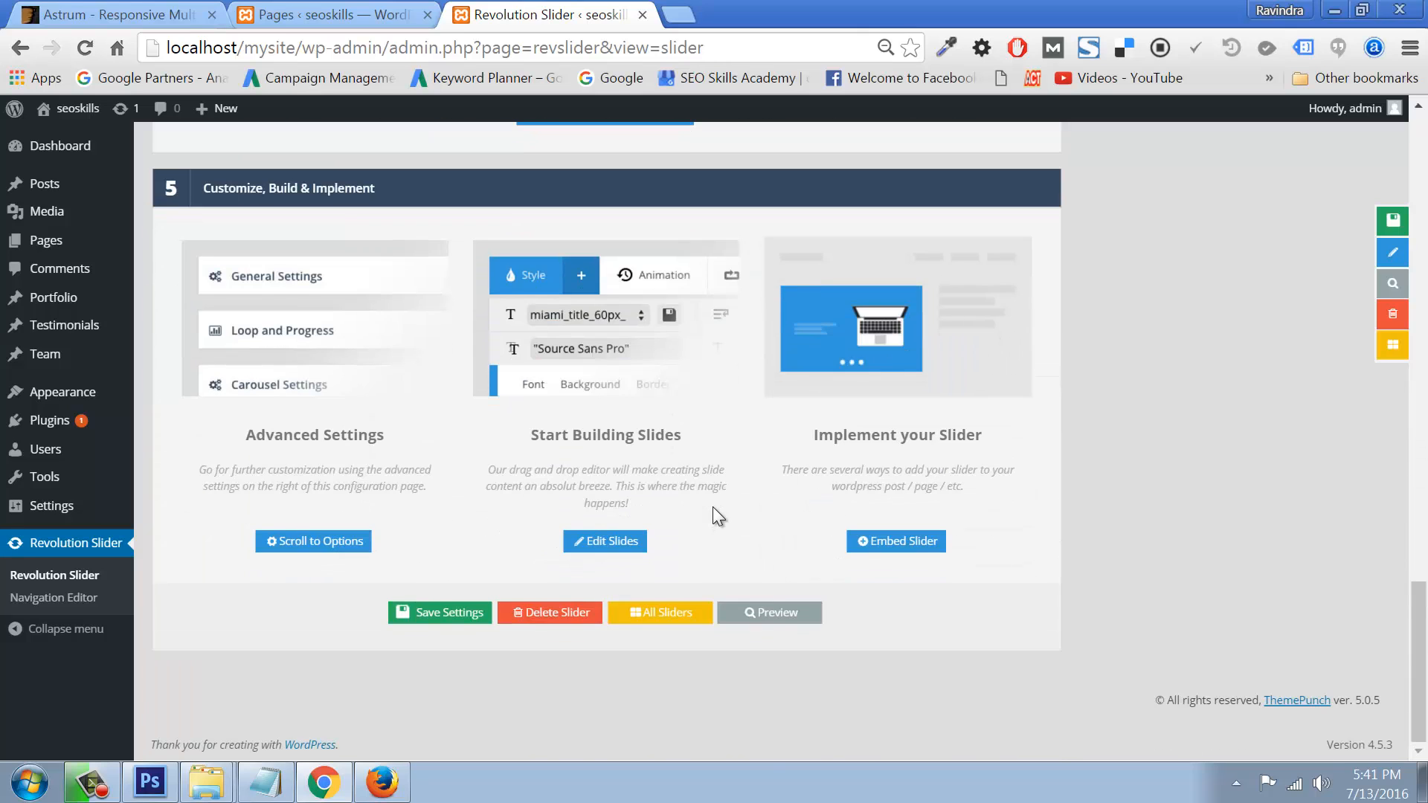
click(462, 615)
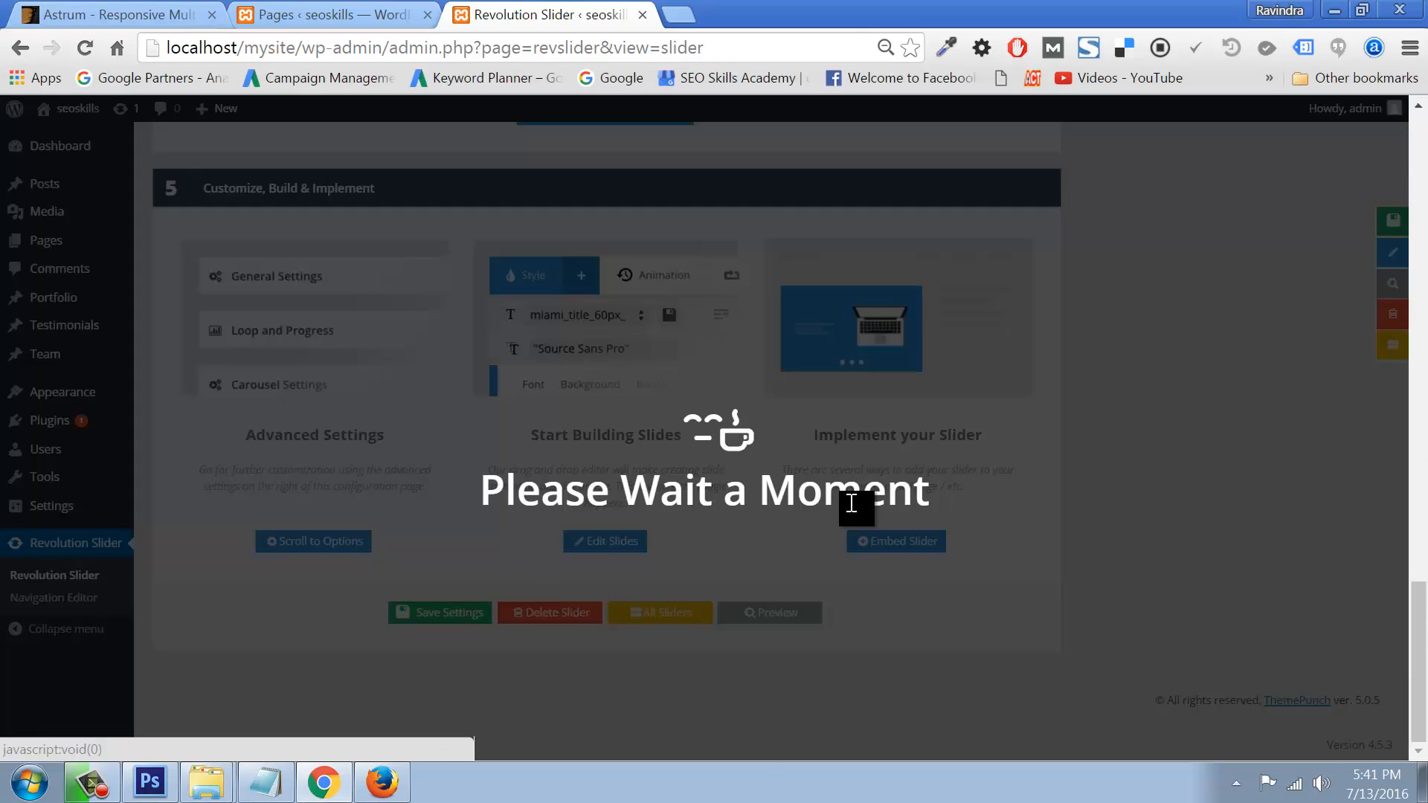
scroll(660, 387, up, 1)
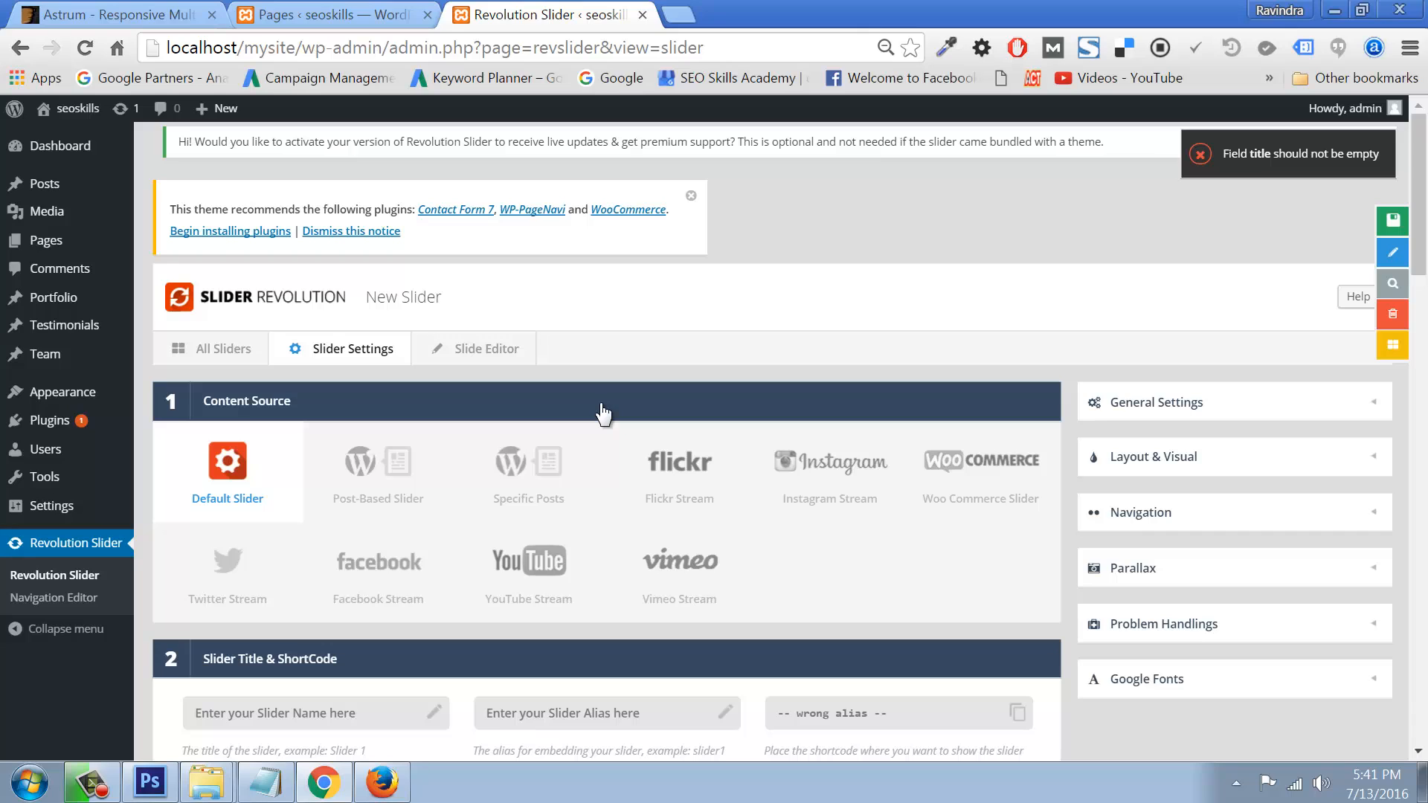
click(220, 350)
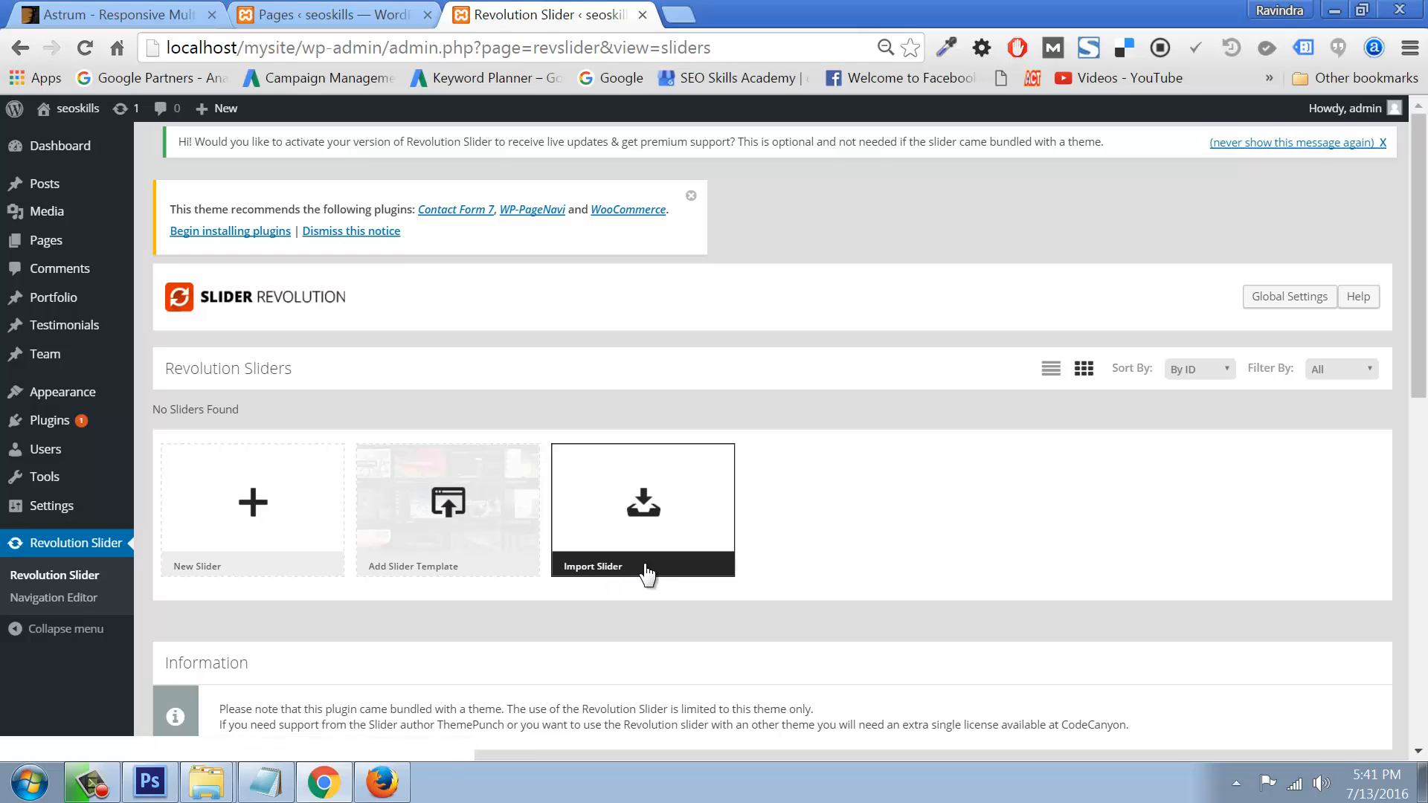
Step: Create another new slider, save its settings, and go back to the Dashboard
scroll(655, 539, down, 3)
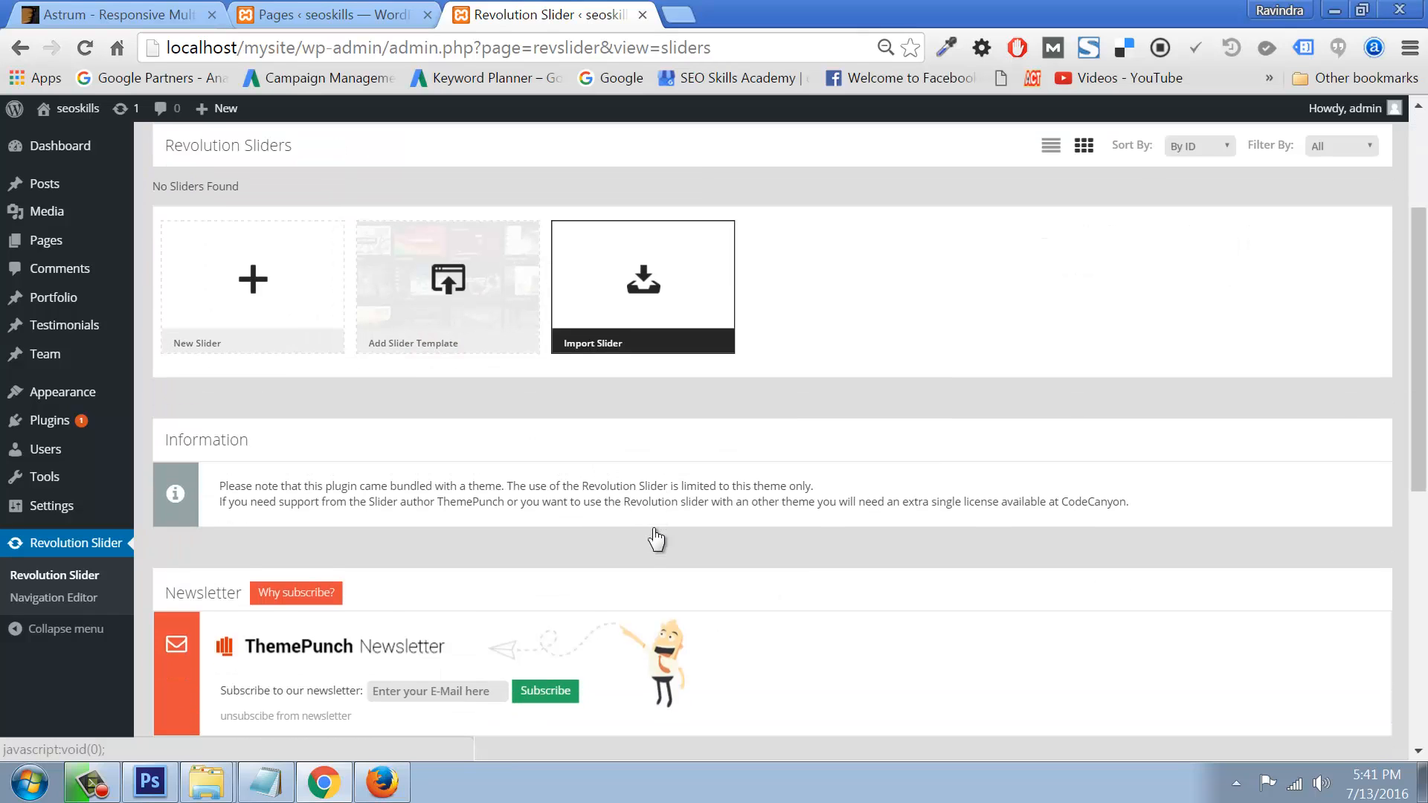
click(259, 327)
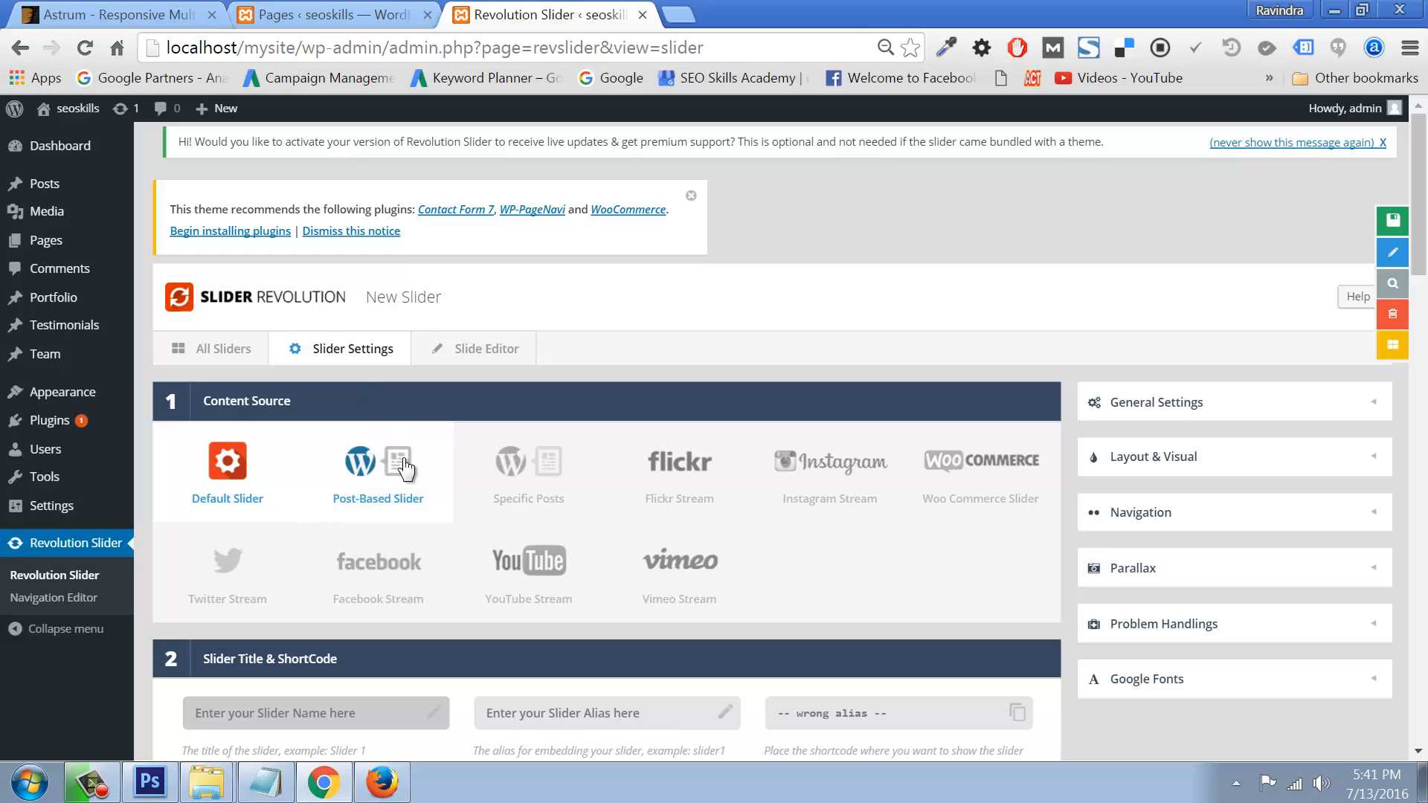
scroll(472, 520, down, 5)
scroll(472, 520, down, 15)
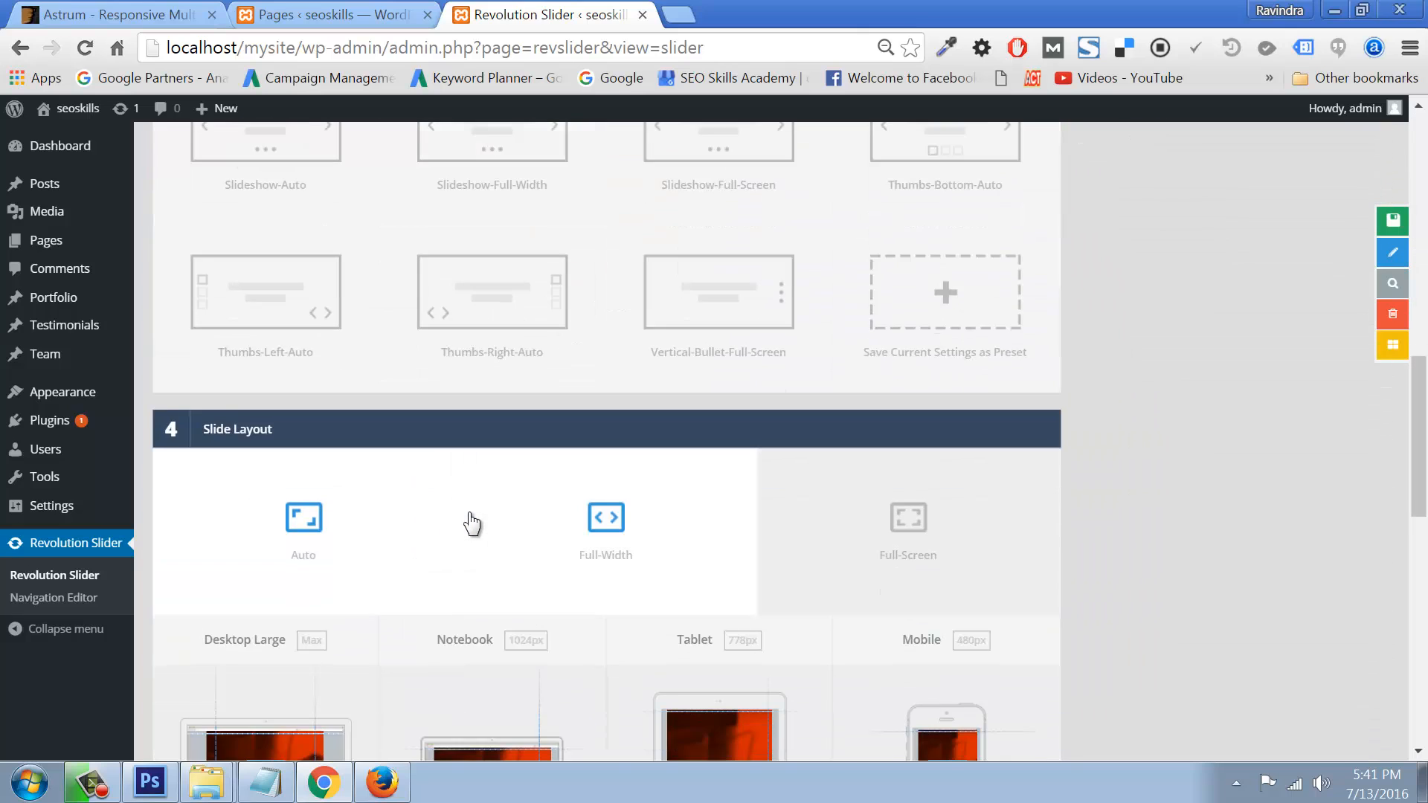
scroll(470, 512, down, 3)
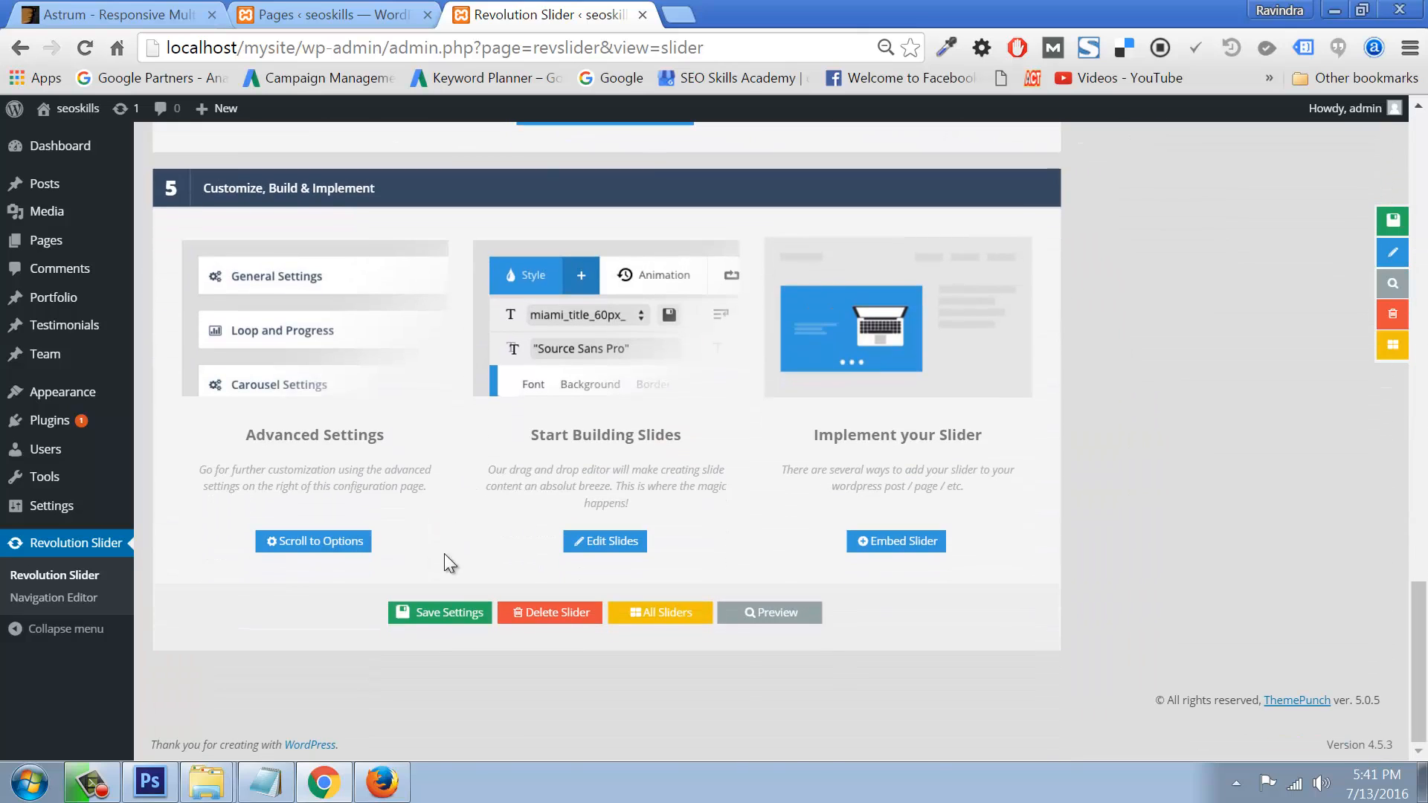
click(446, 629)
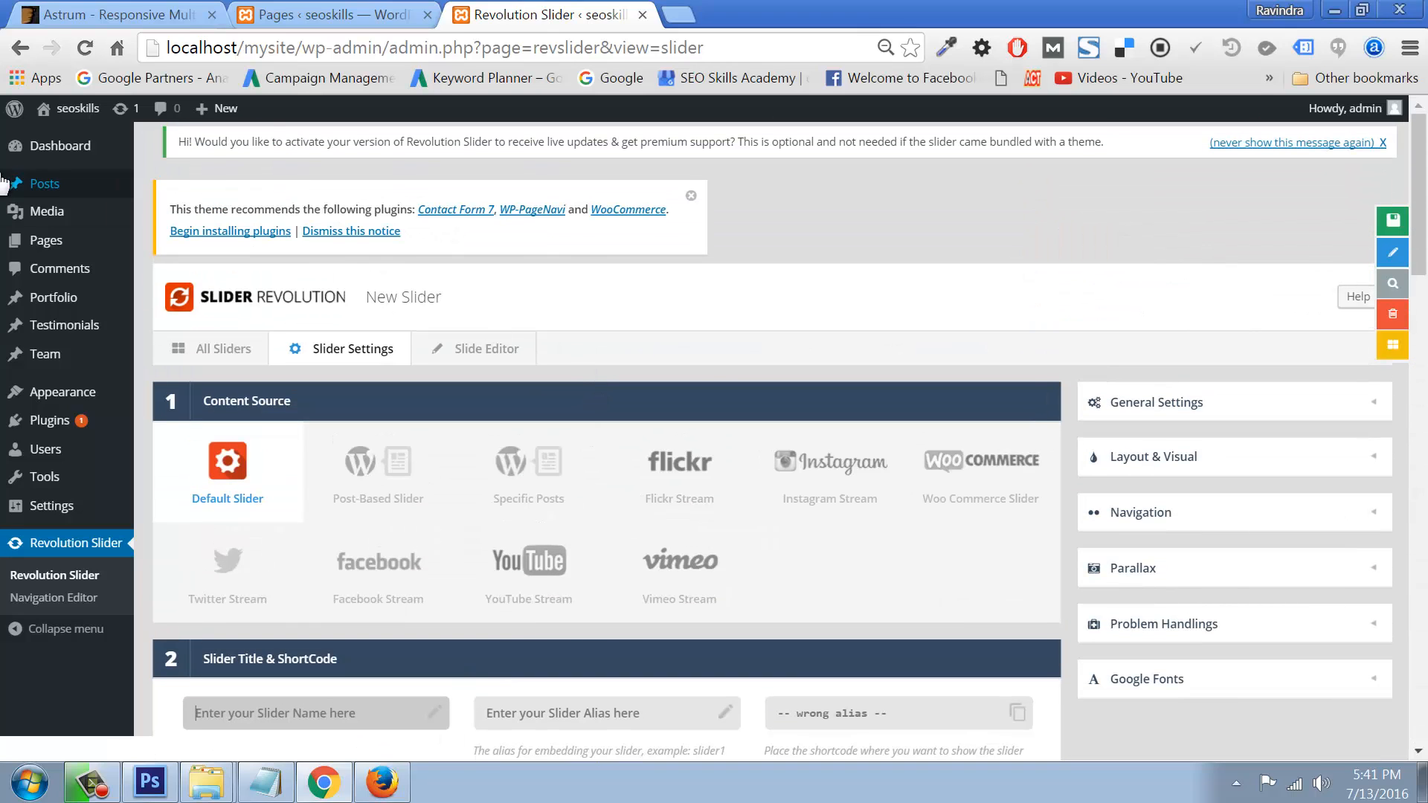
click(44, 145)
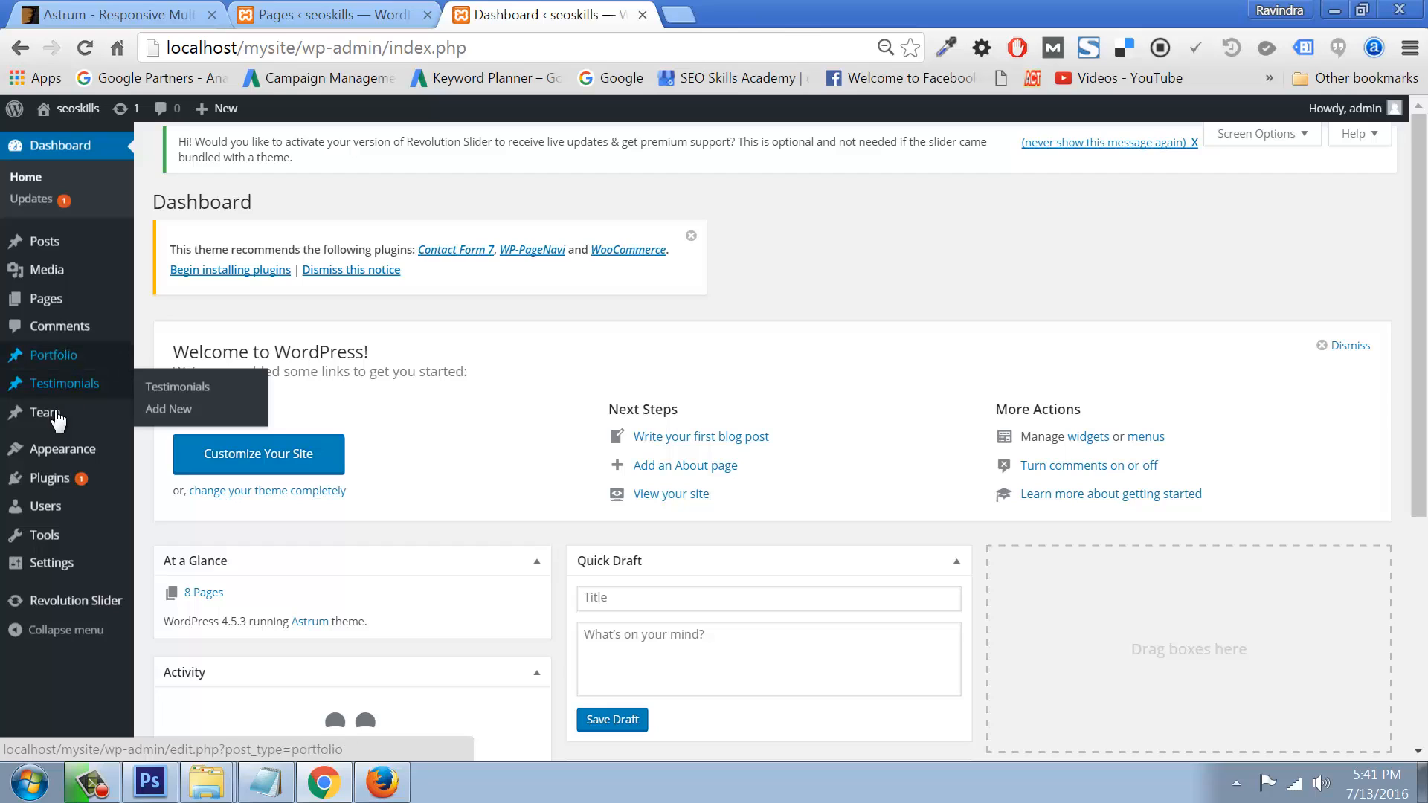
Step: Reload the live site's home page in Firefox, then return to the admin window
mouse_move(46, 479)
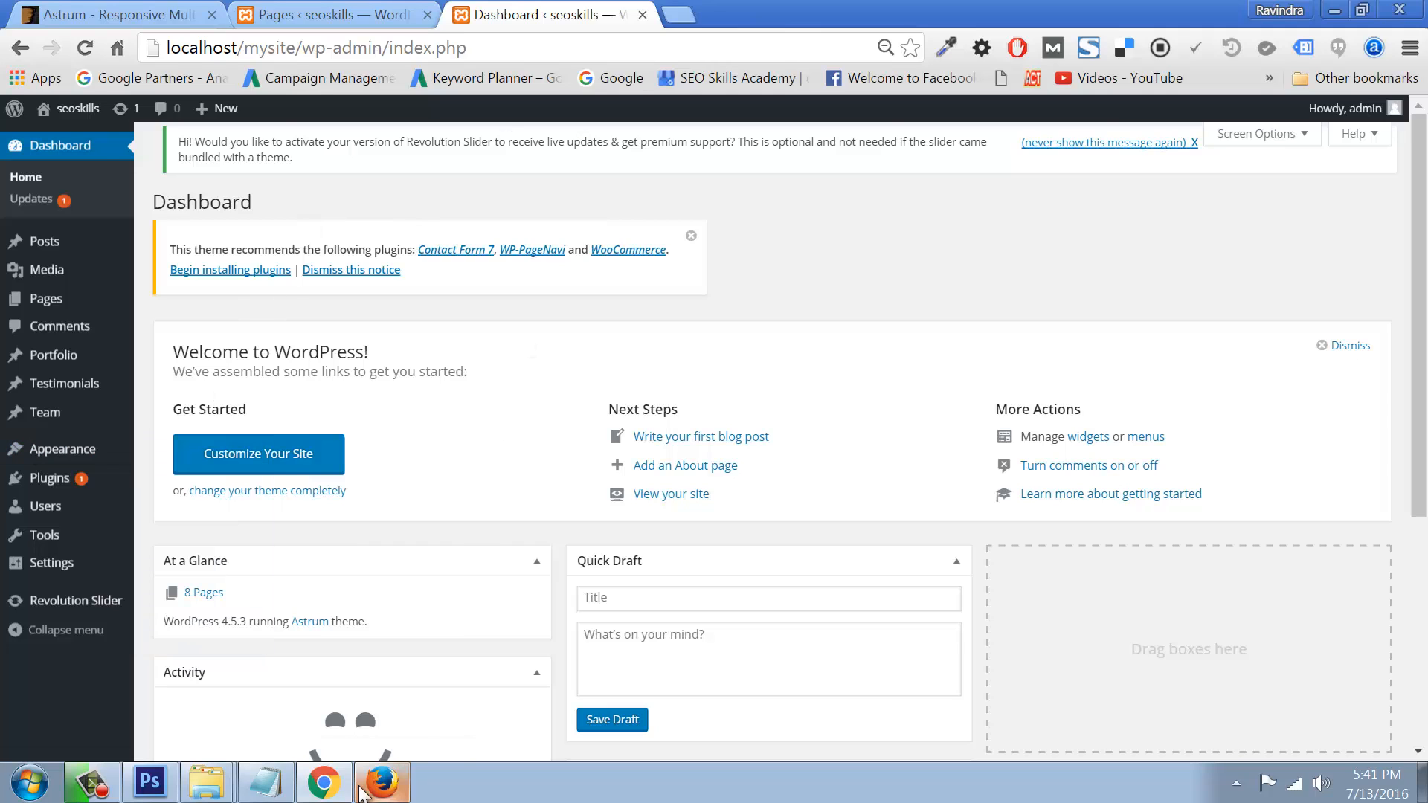
click(381, 782)
click(133, 139)
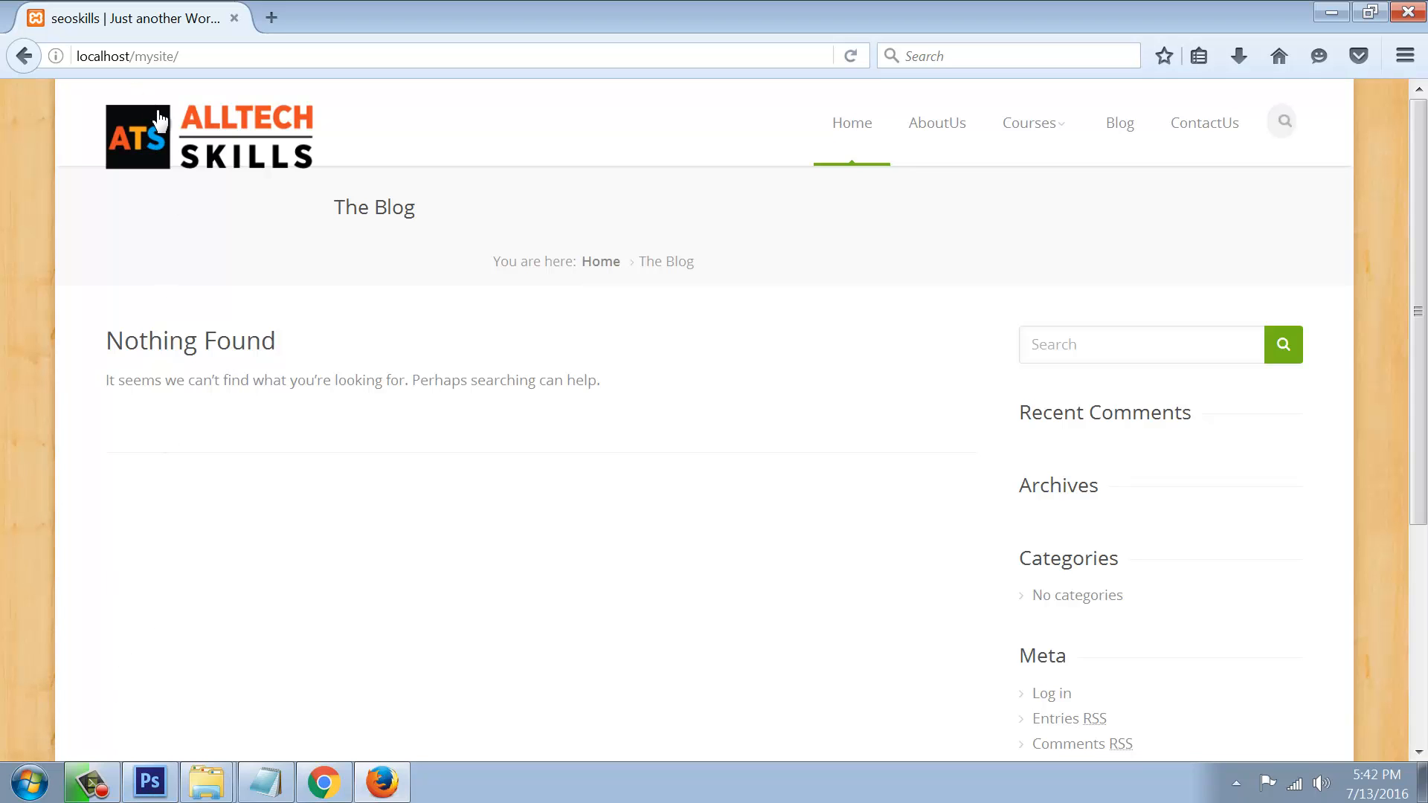
click(324, 781)
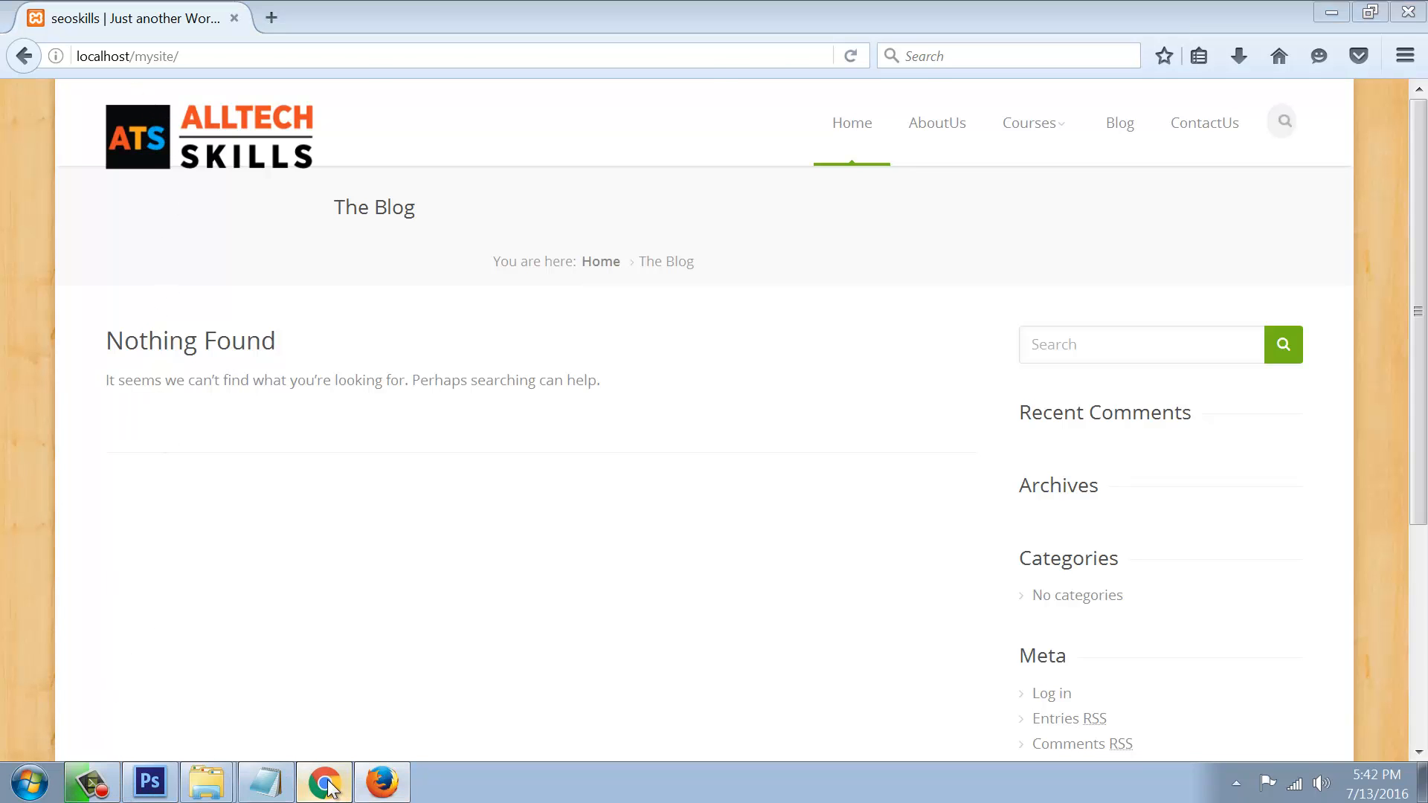
Step: Open Appearance > Customize, go back, then open Appearance > Theme Options
mouse_move(89, 450)
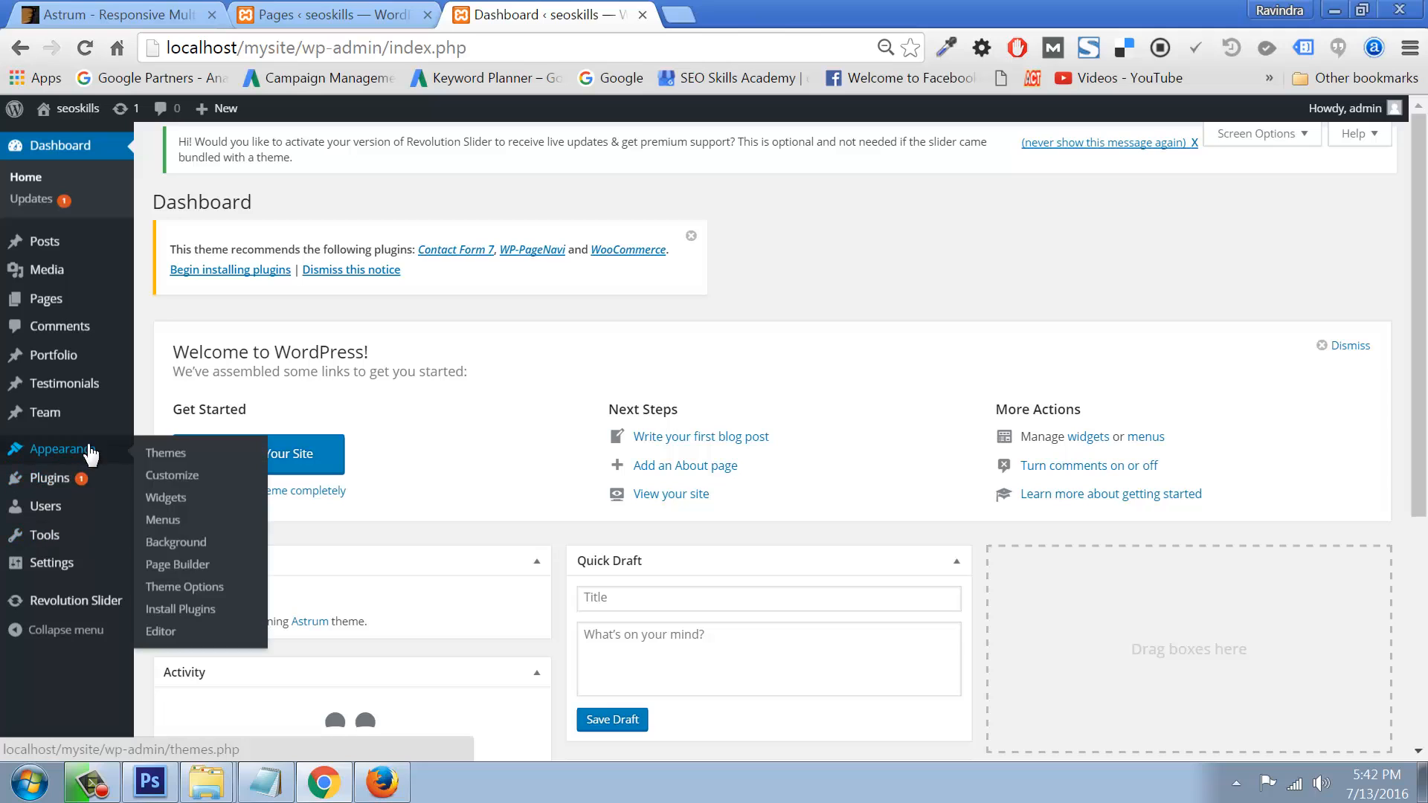
click(170, 476)
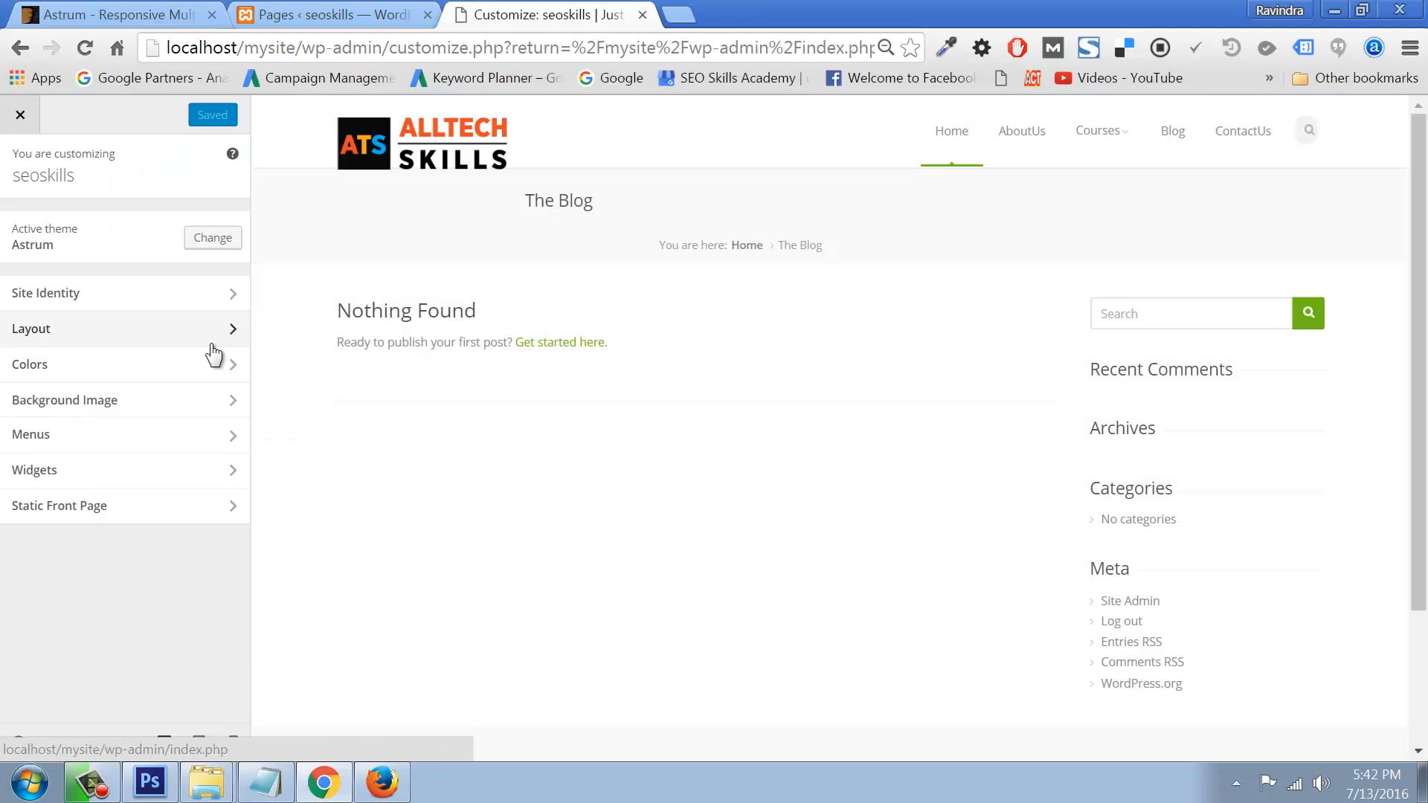
click(21, 47)
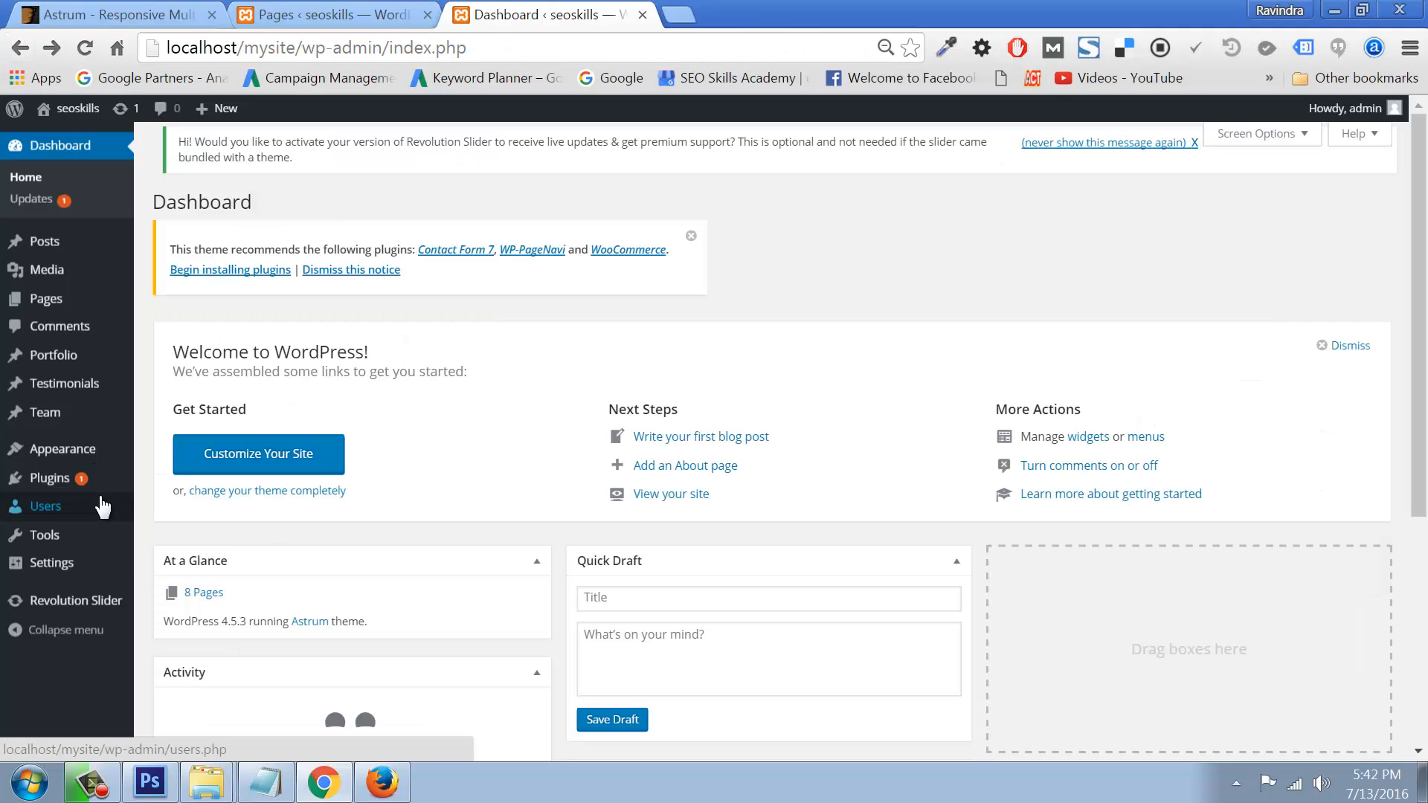
mouse_move(56, 456)
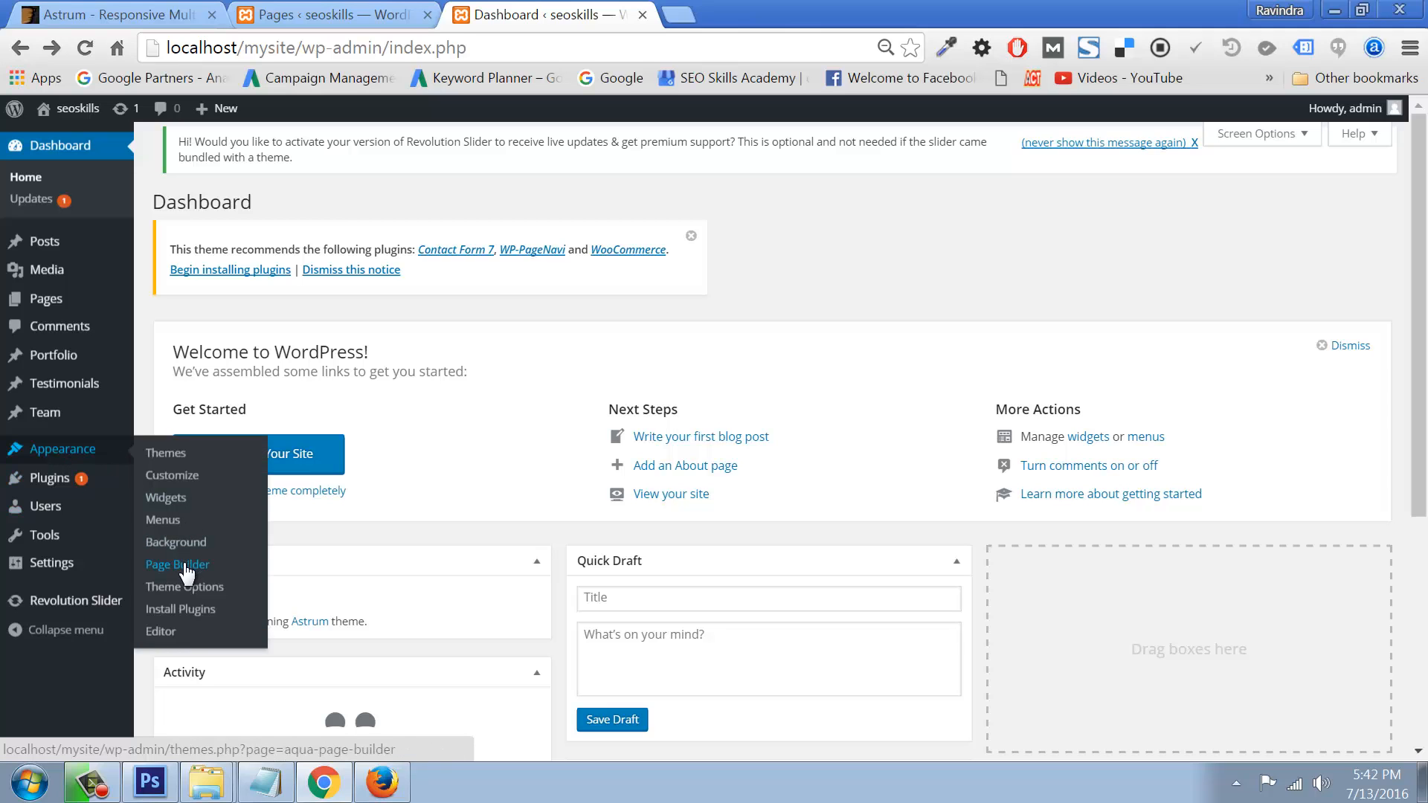
click(184, 588)
Step: In the Header options, set Logo top margin to 10 and save the changes
scroll(699, 513, down, 1)
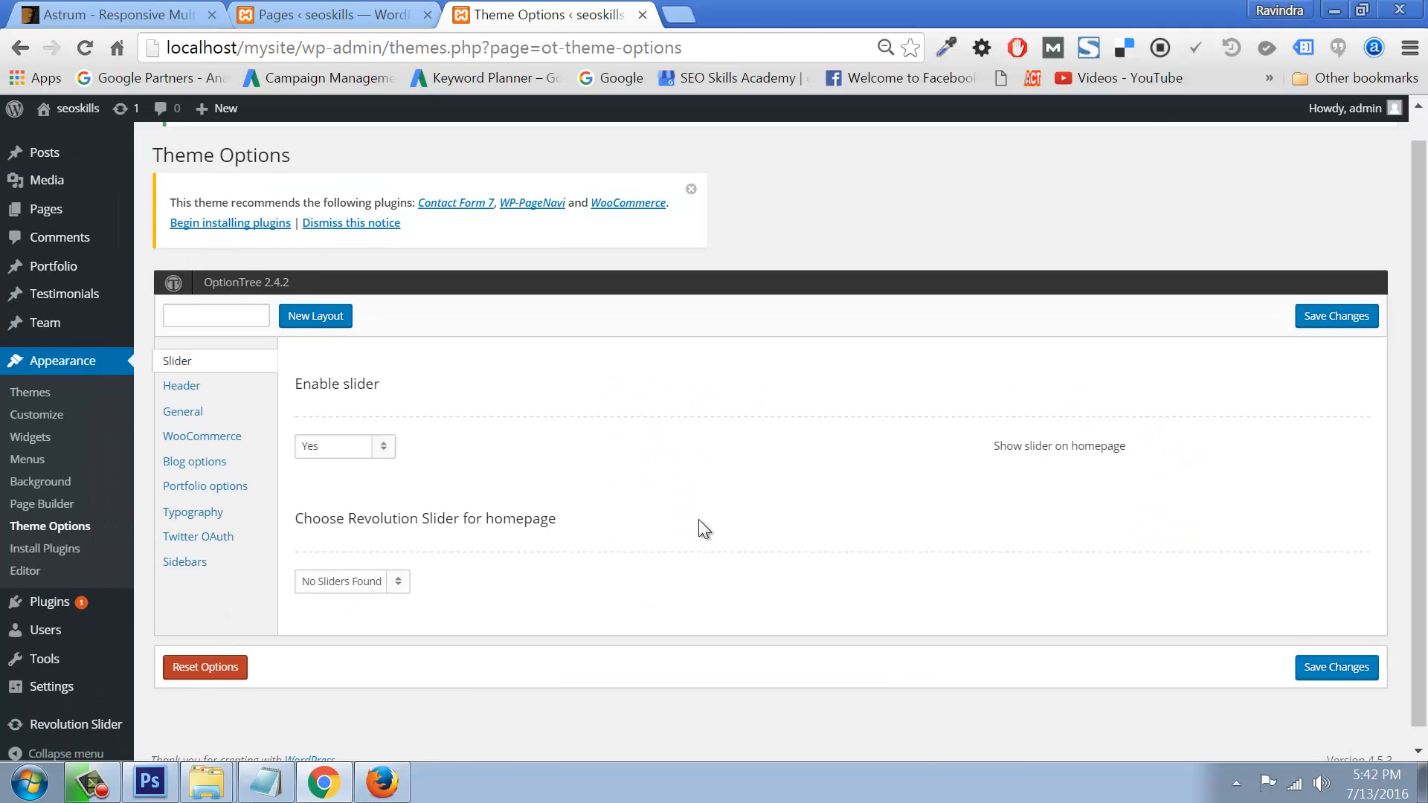
click(182, 370)
scroll(964, 550, down, 3)
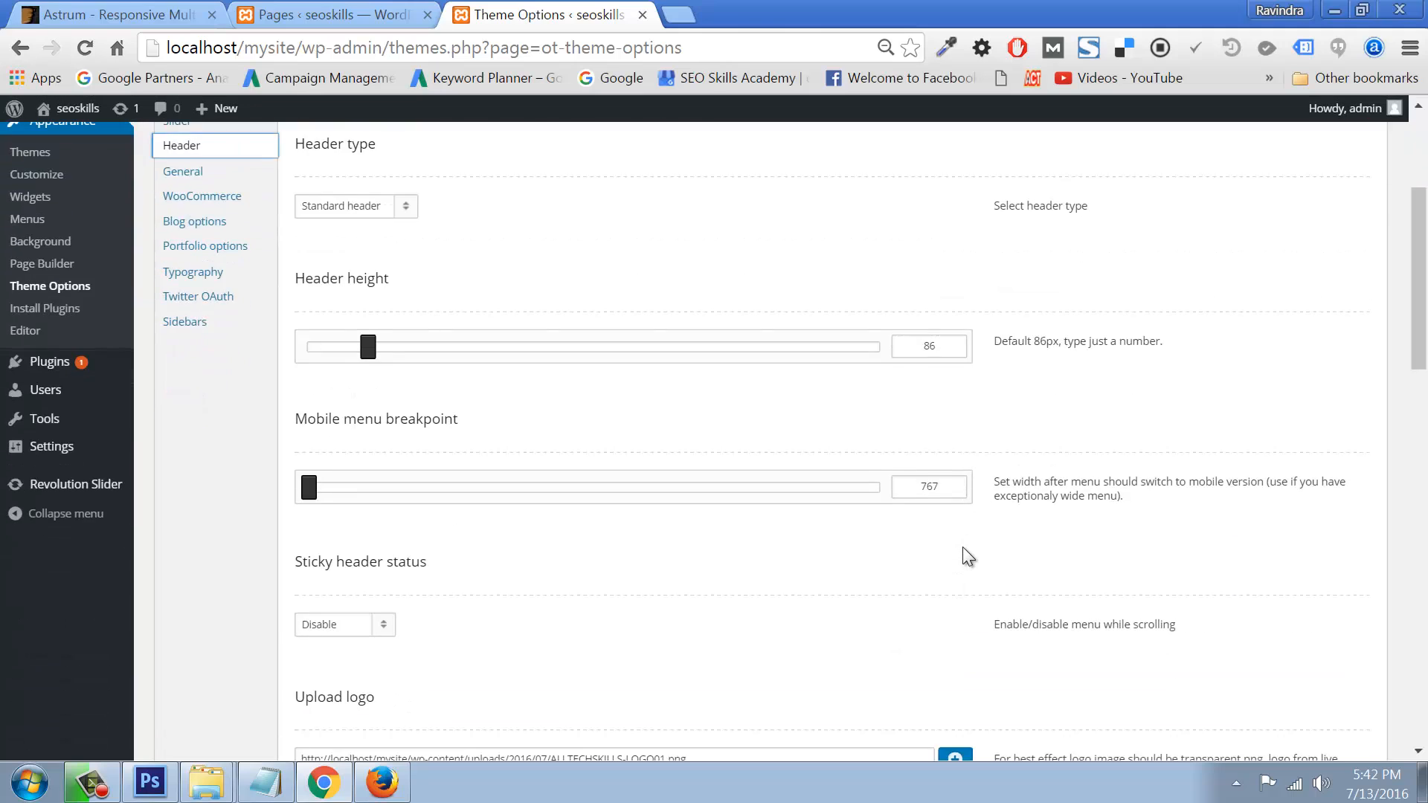
scroll(963, 547, down, 10)
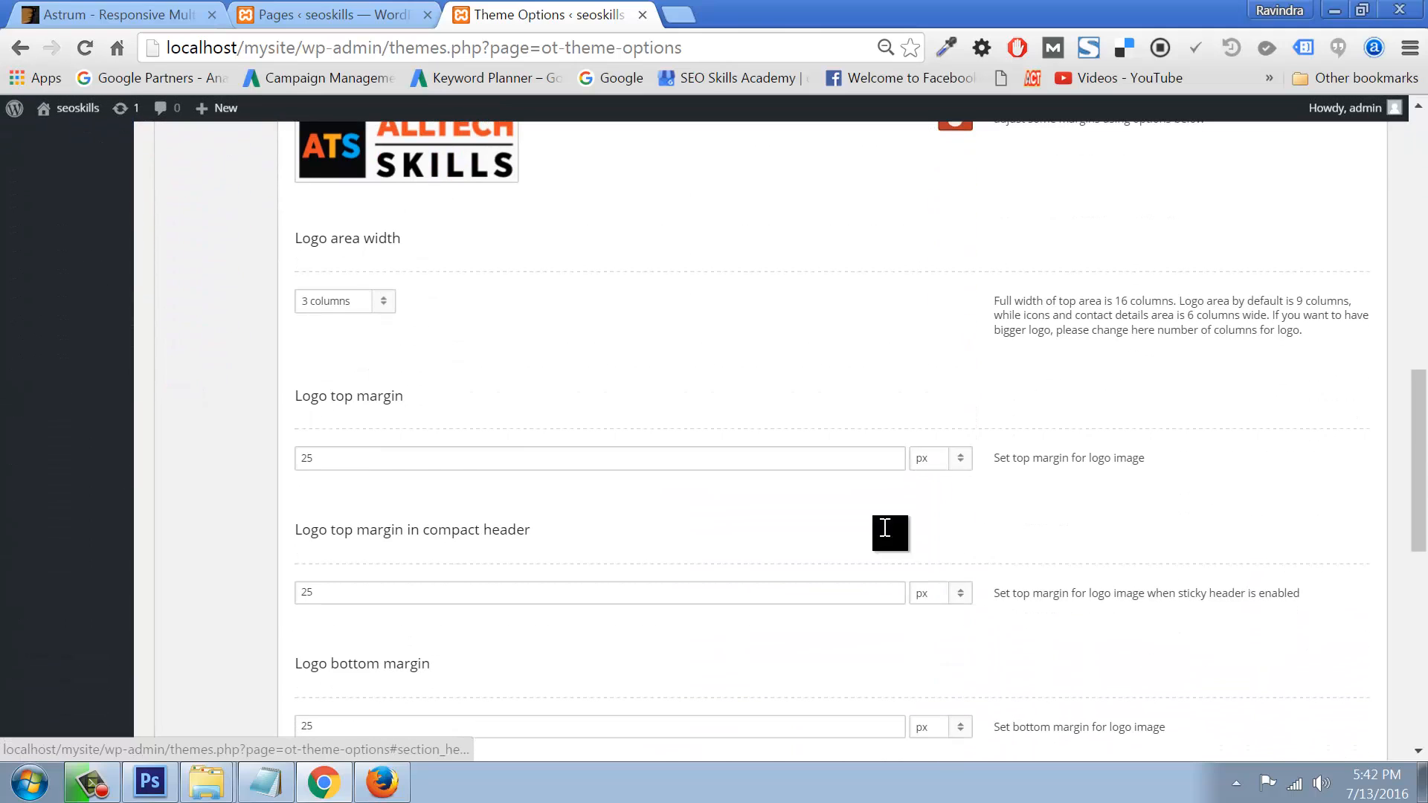
drag(360, 459, 205, 452)
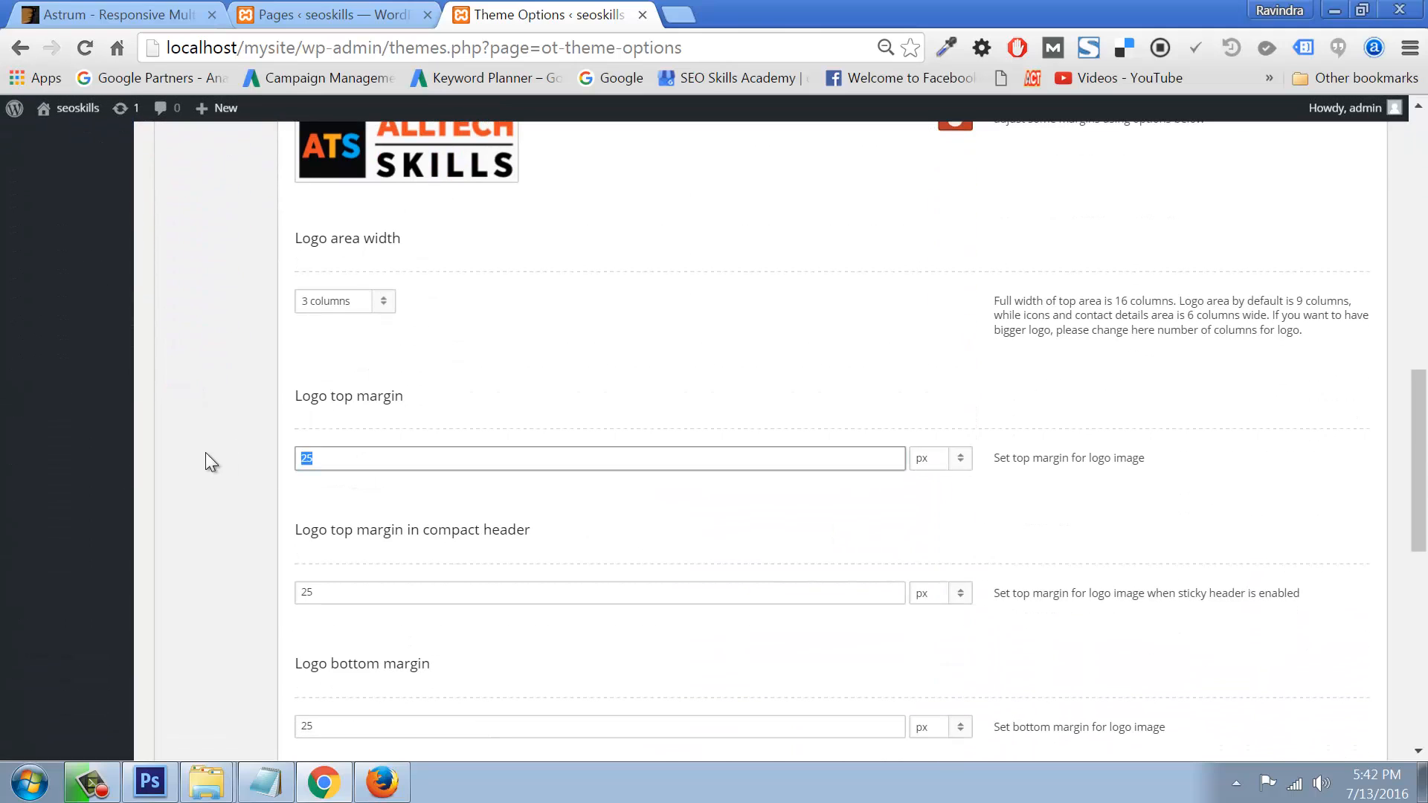
text(10)
scroll(1079, 486, up, 13)
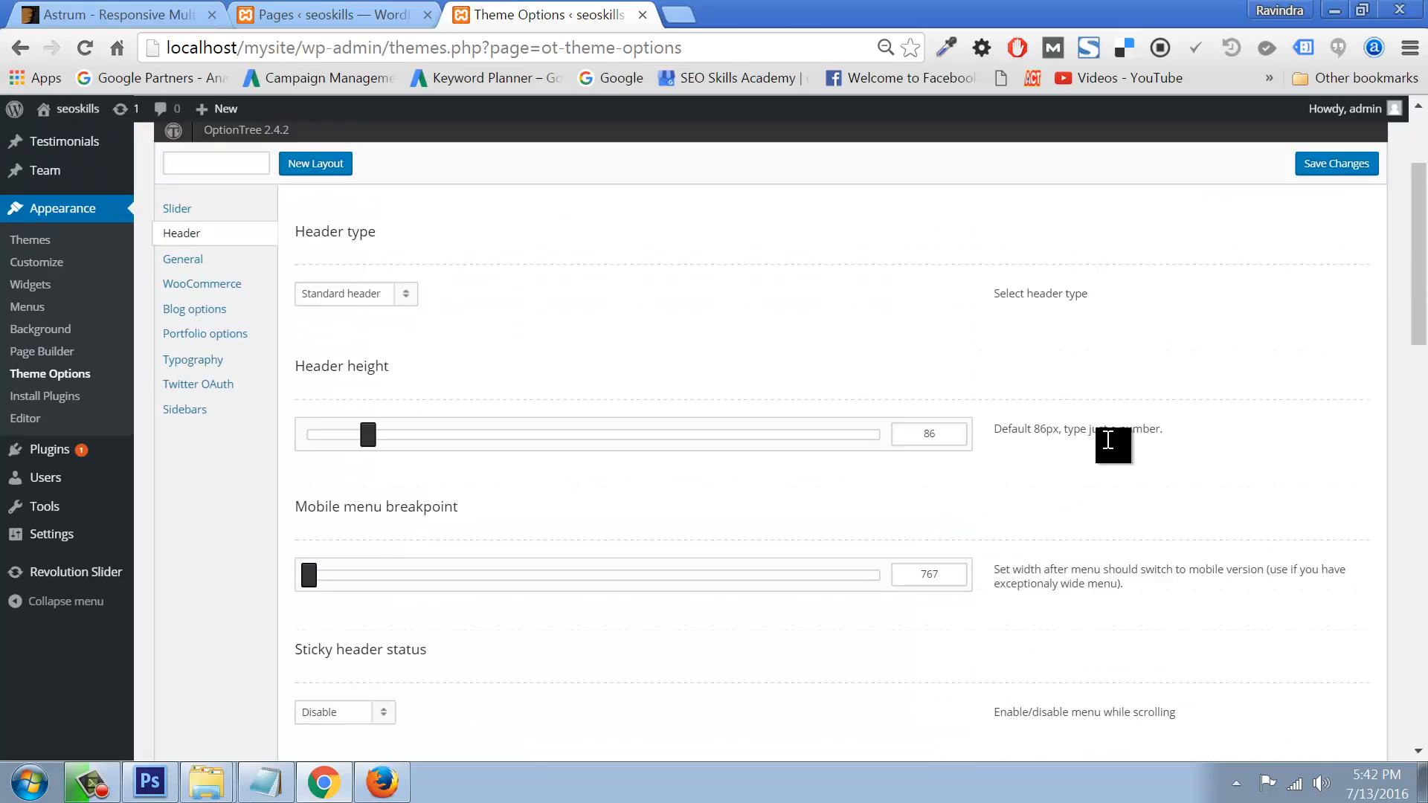
scroll(1109, 440, up, 3)
click(1332, 349)
Step: Reload the live site in Firefox to check the logo position
click(388, 778)
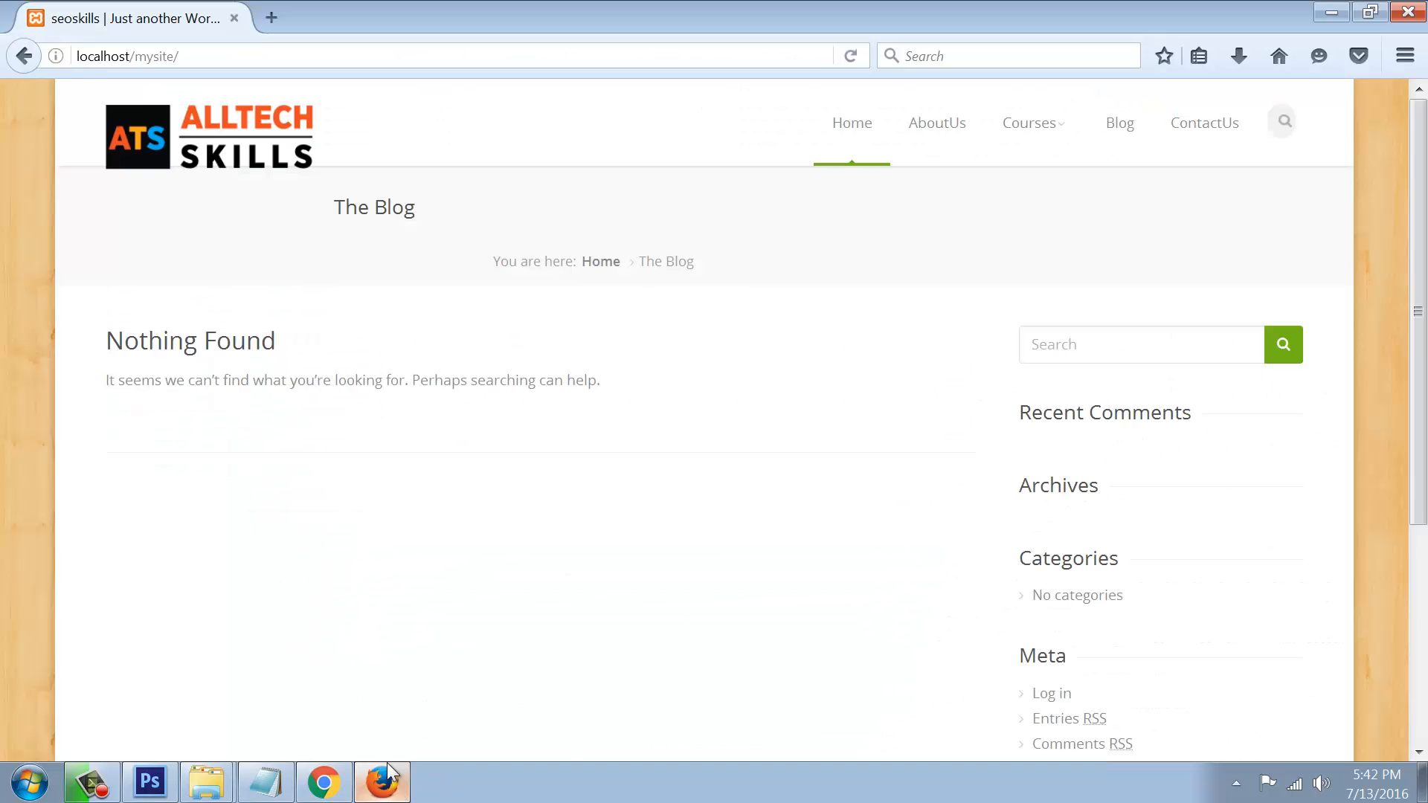
click(104, 107)
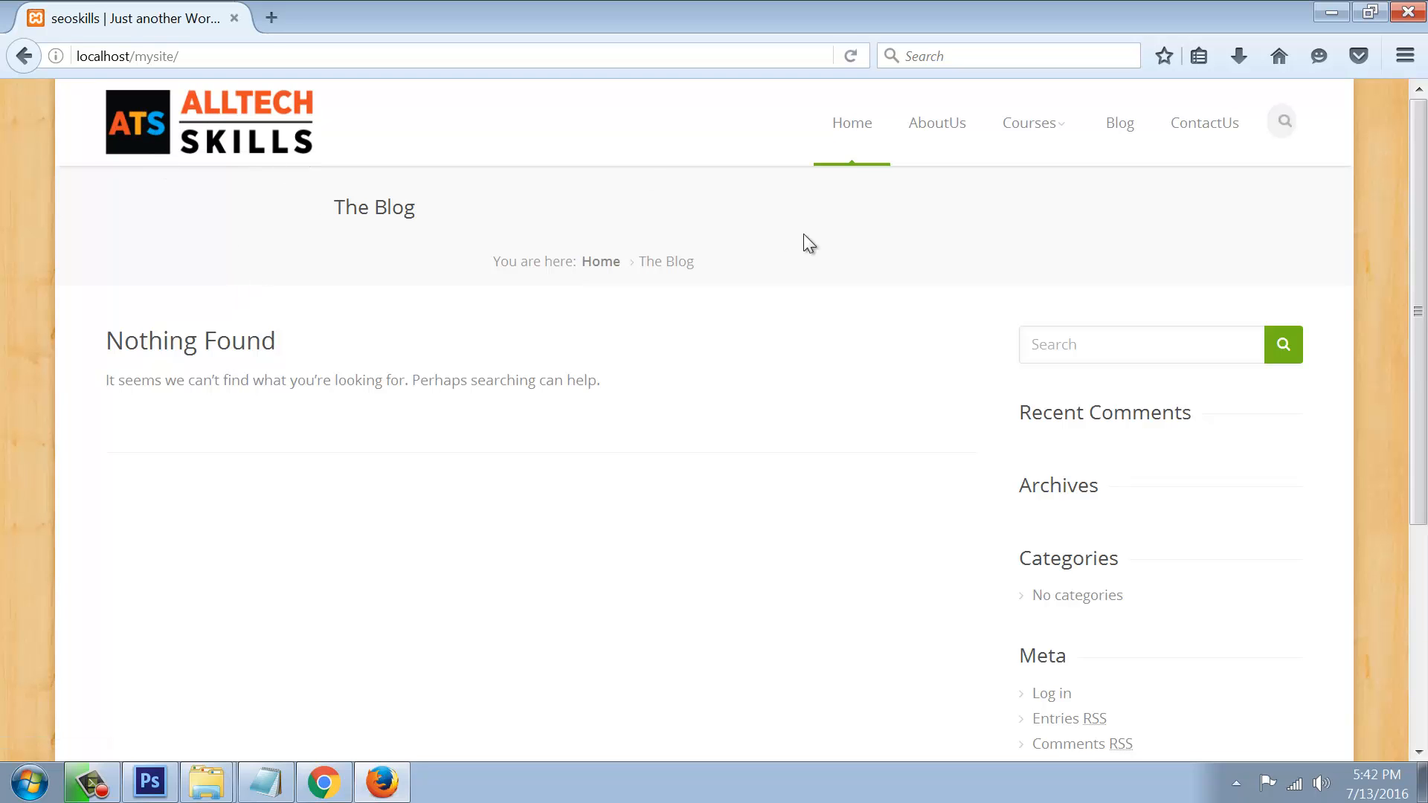
click(324, 783)
Step: Start a new post titled 'top 10 word pres themes 2016', applying a spelling suggestion
mouse_move(41, 255)
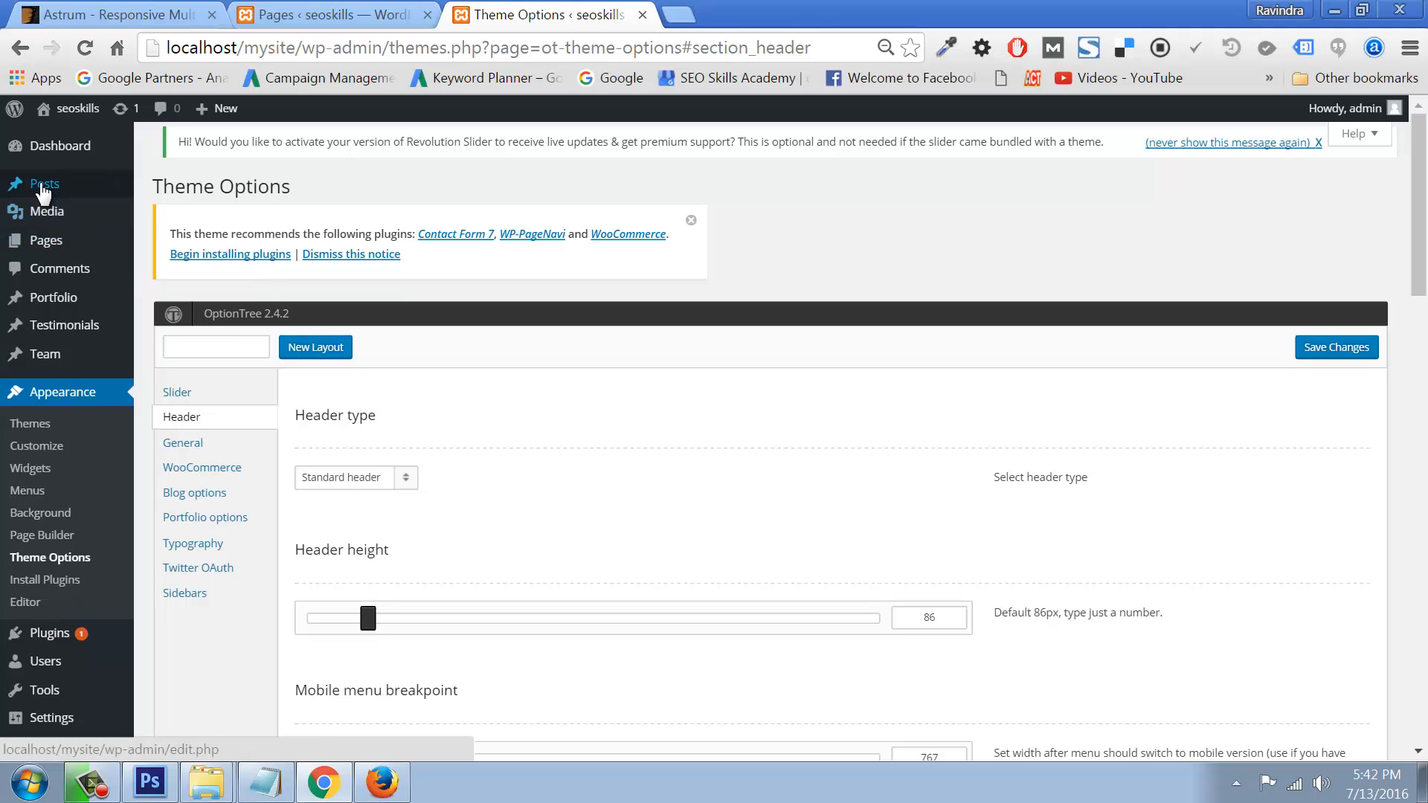
mouse_move(44, 186)
click(160, 188)
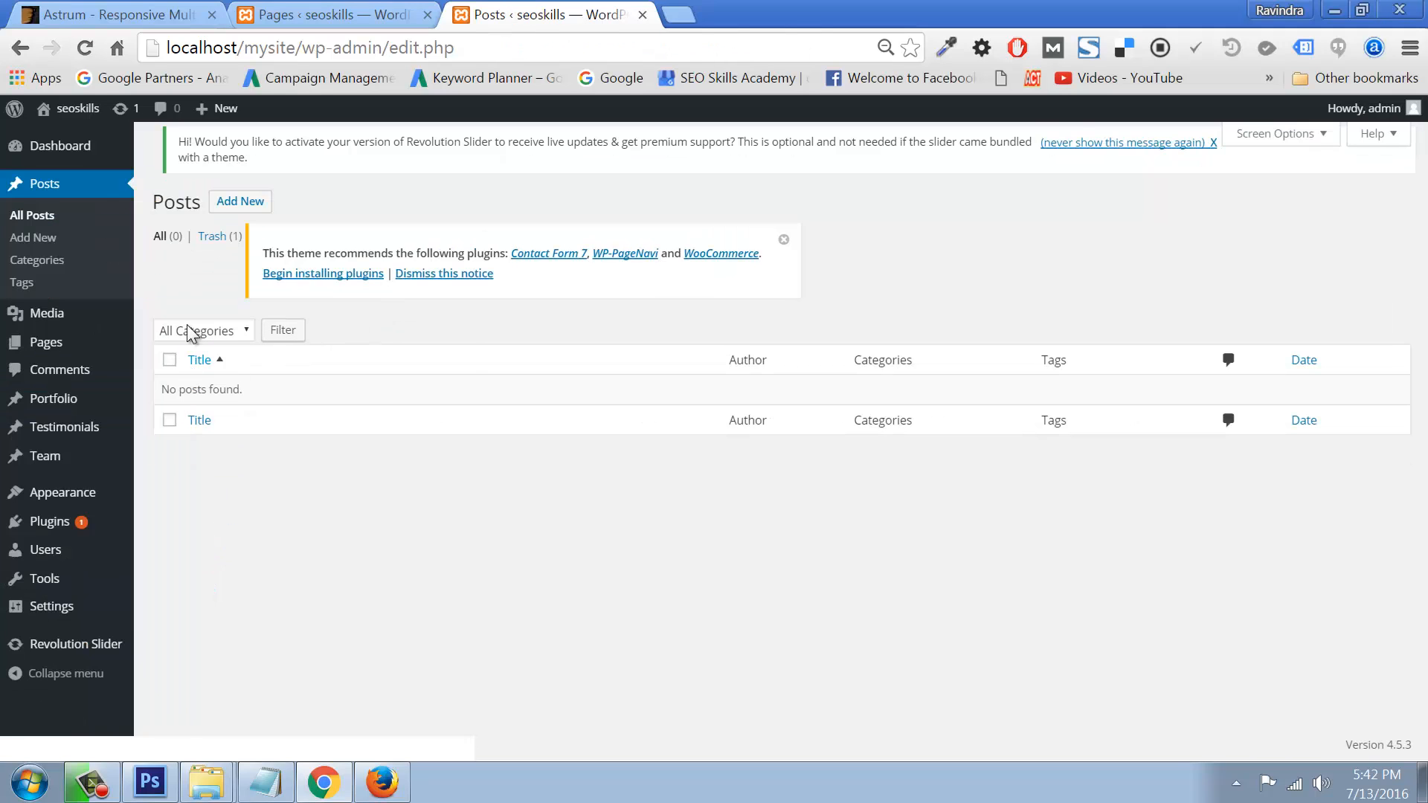
click(241, 203)
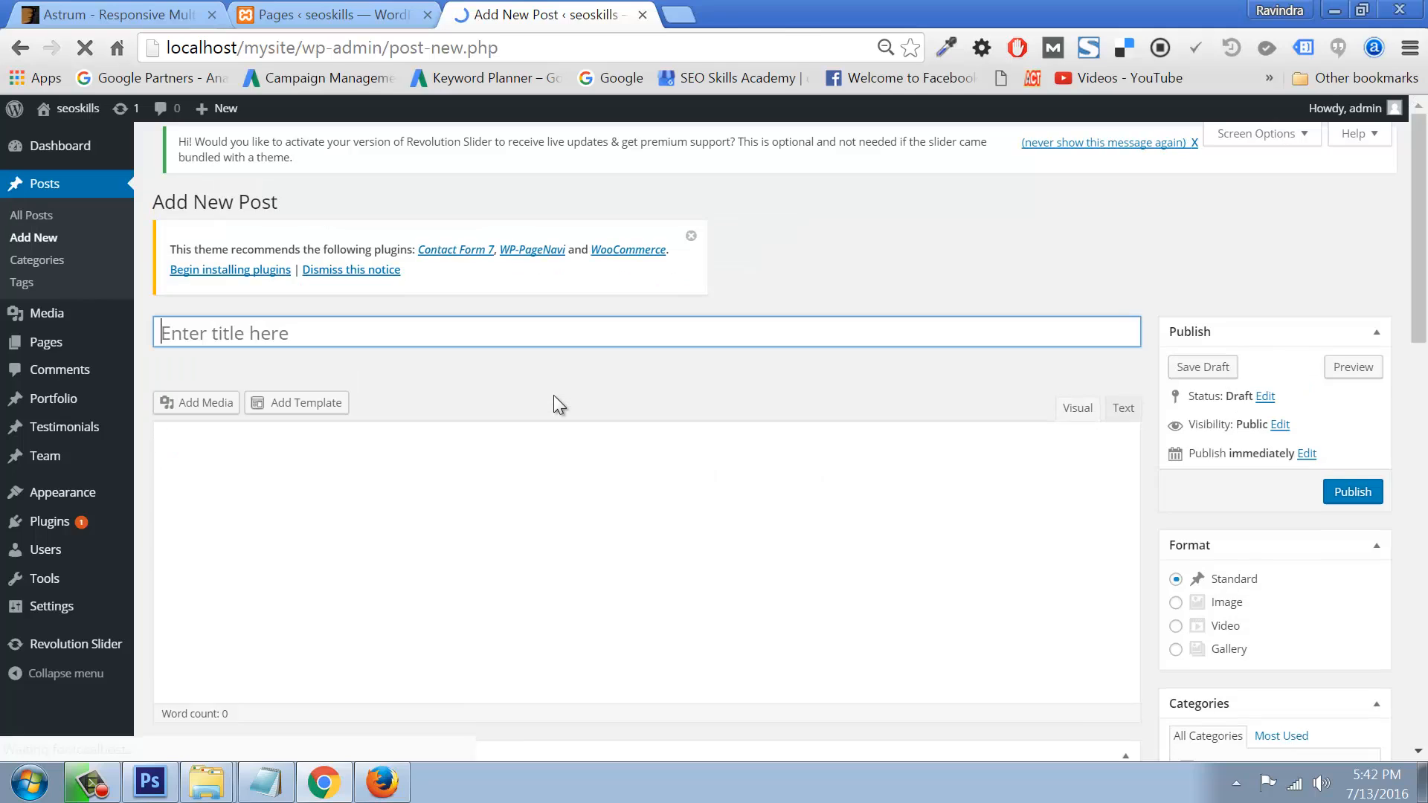
text(top 10)
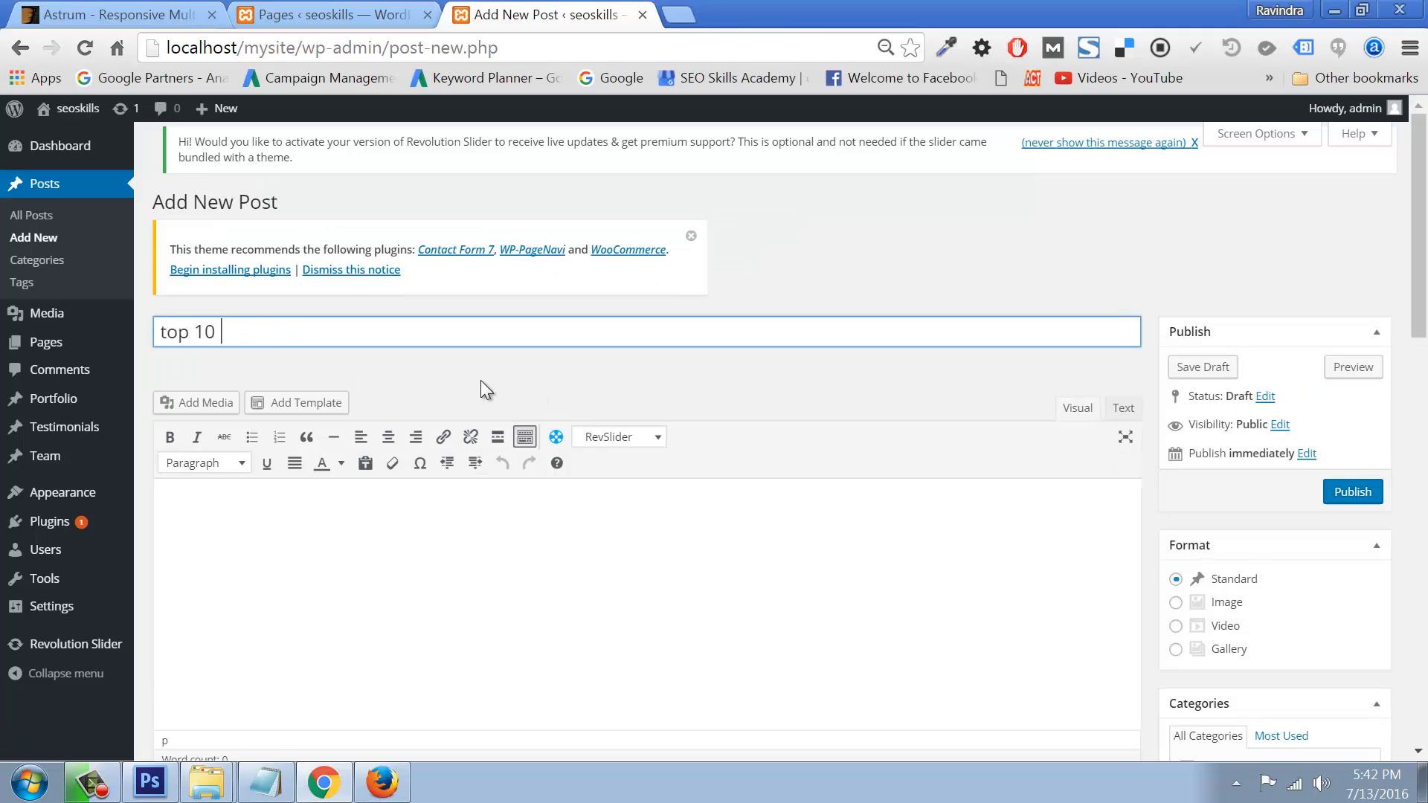
text( wordpres)
key(BackSpace)
text(ss f)
key(BackSpace)
key(BackSpace)
key(BackSpace)
text(themes )
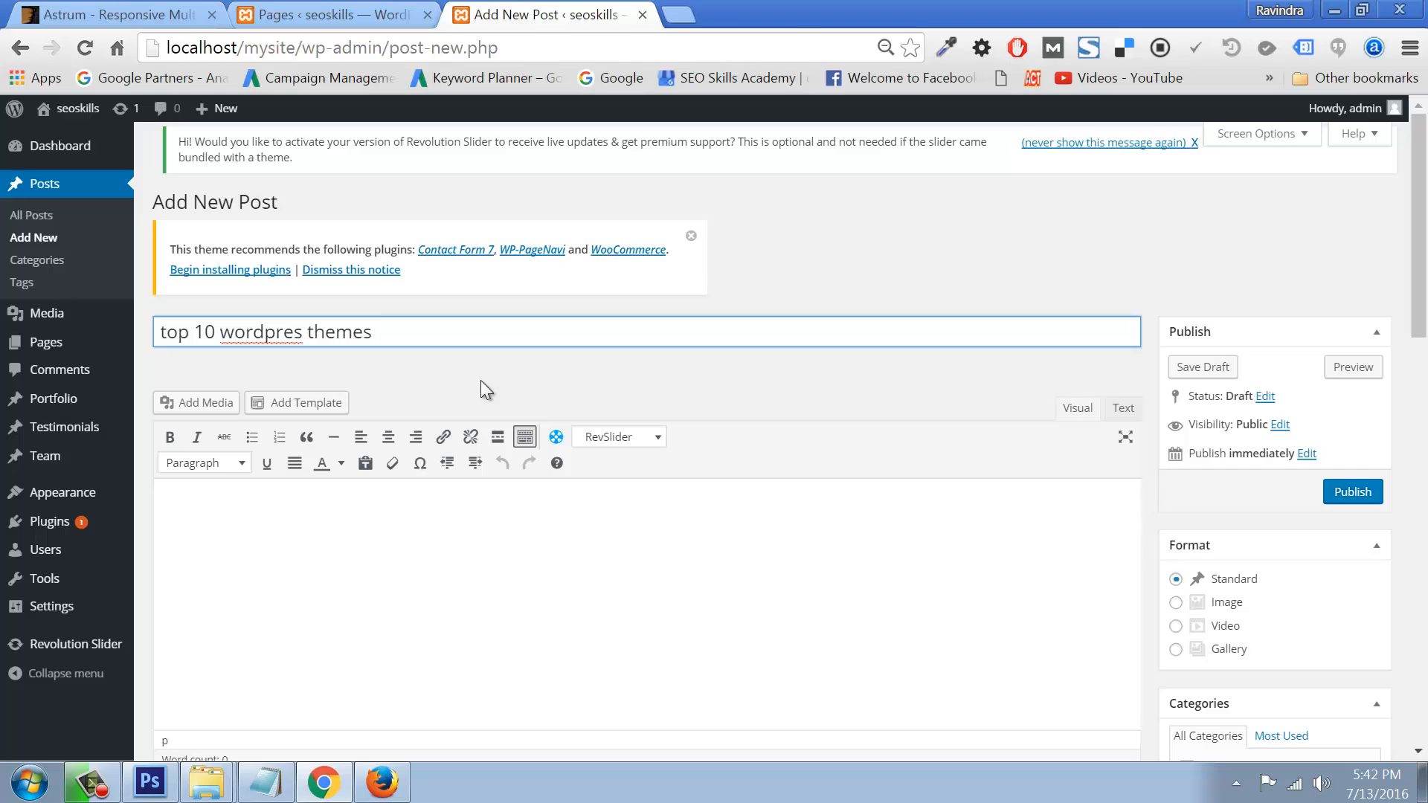
text(2016)
right_click(250, 332)
click(305, 298)
Step: Copy the title into the post body and publish the post
drag(454, 329, 111, 338)
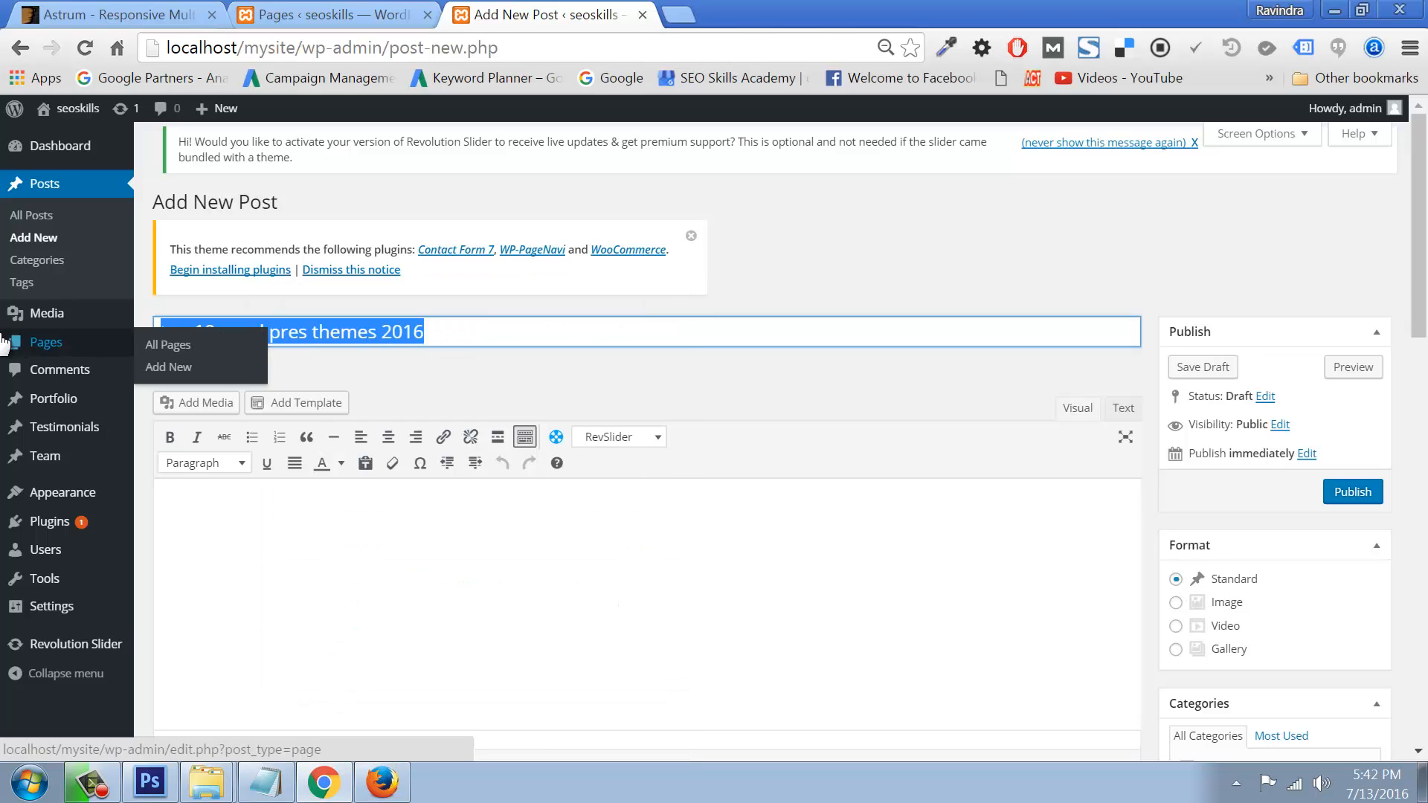
key(ctrl+c)
click(202, 497)
key(ctrl+v)
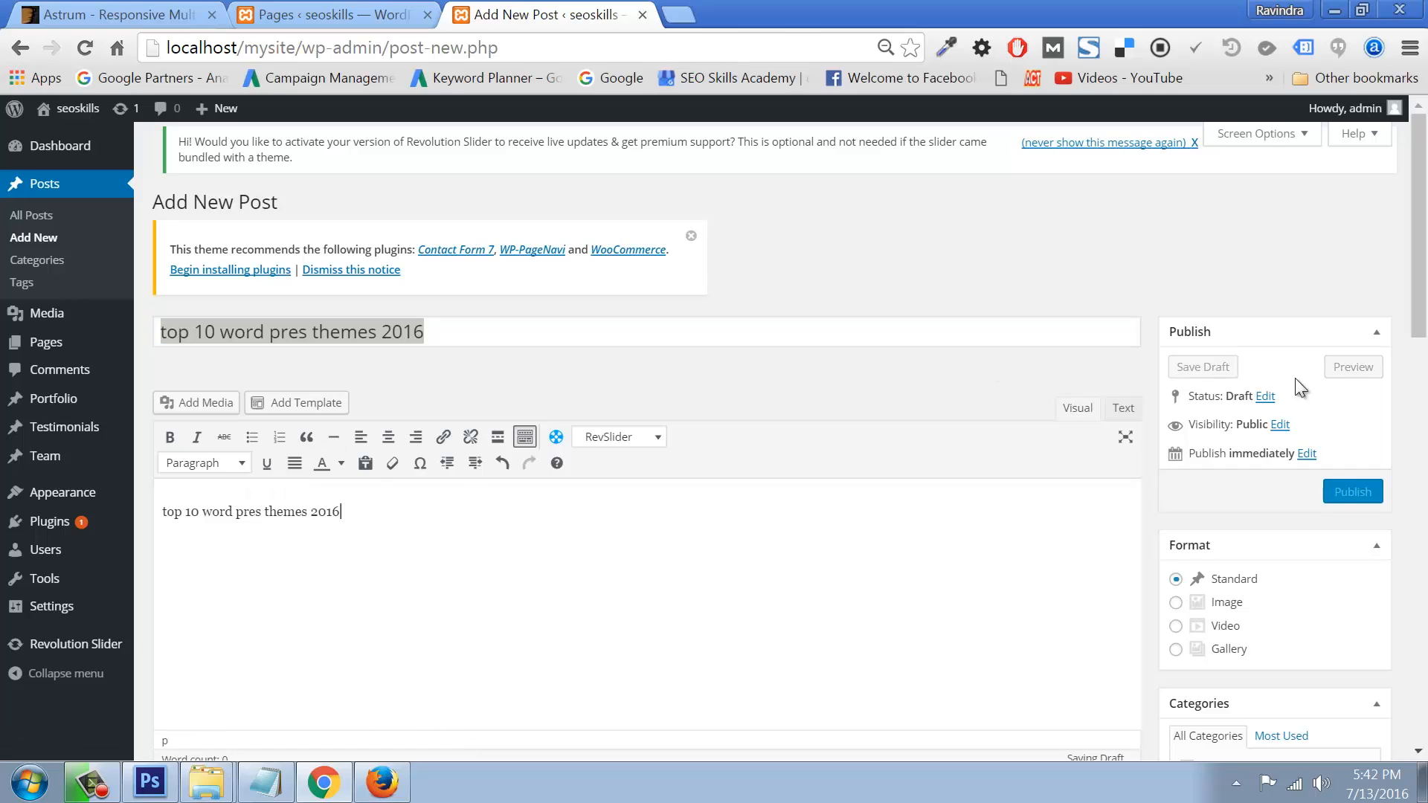
click(1350, 491)
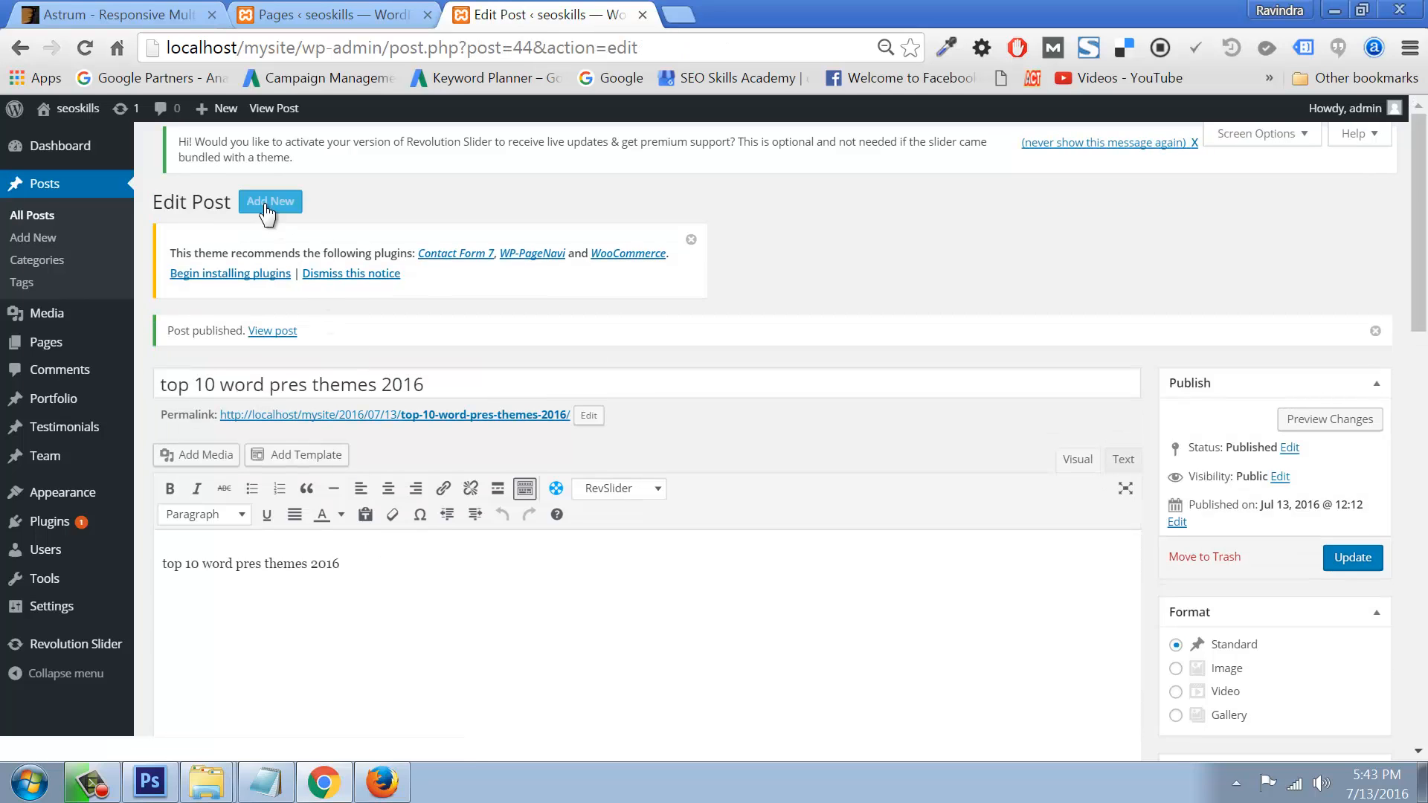
Step: Create a second post 'top 10 andrid phones bellow 10000 INR' with its title pasted as body text
click(269, 207)
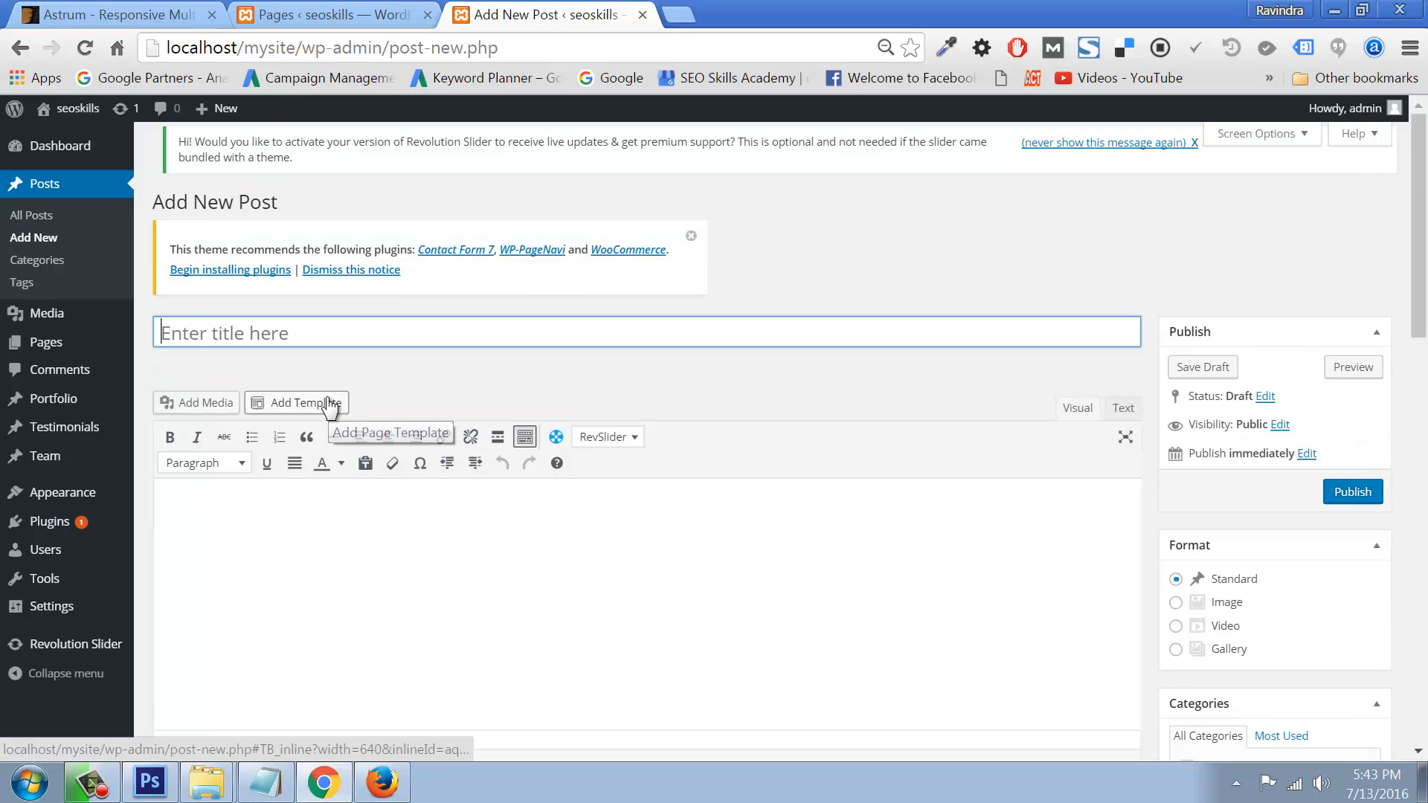
text(top 10 andrid phones bellow 10000 INR)
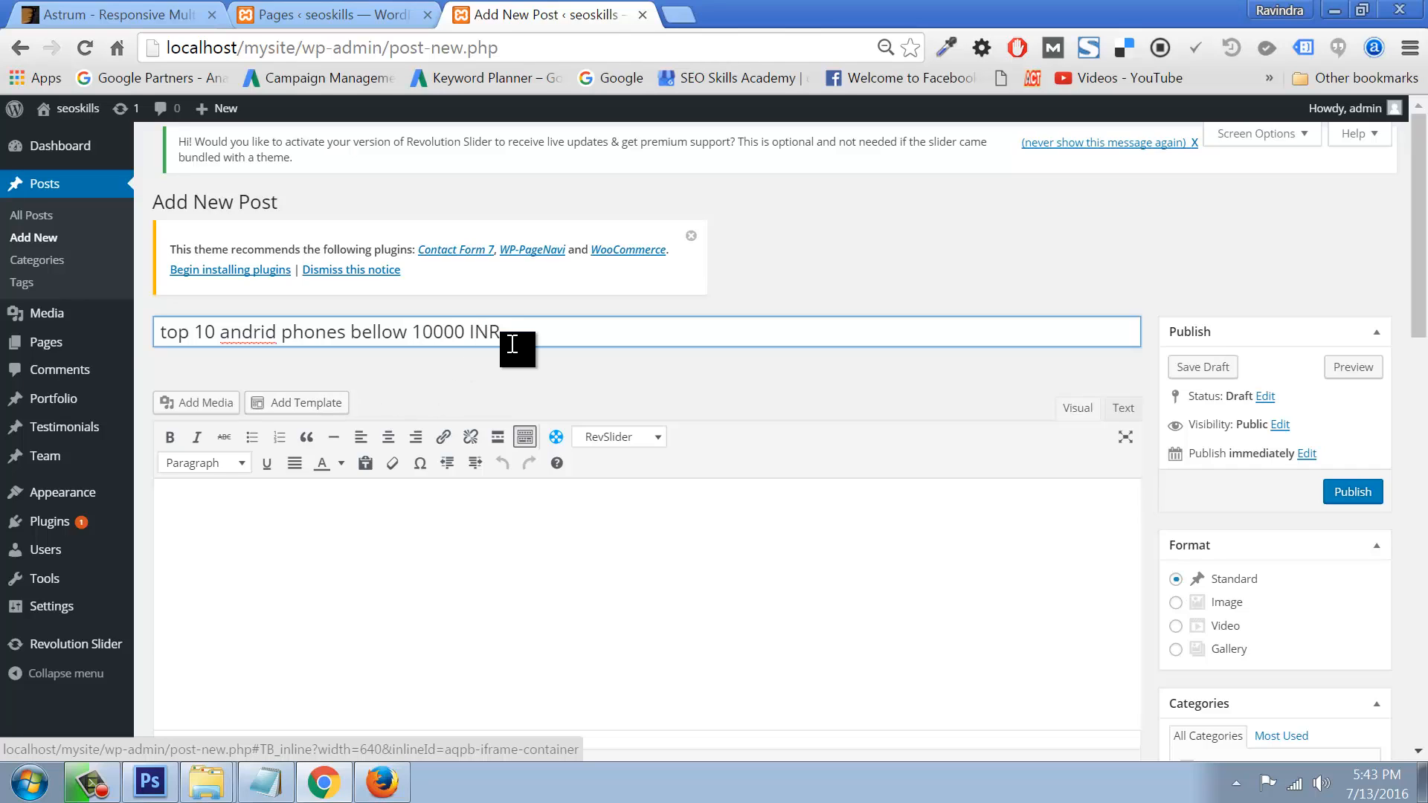
drag(513, 339, 89, 322)
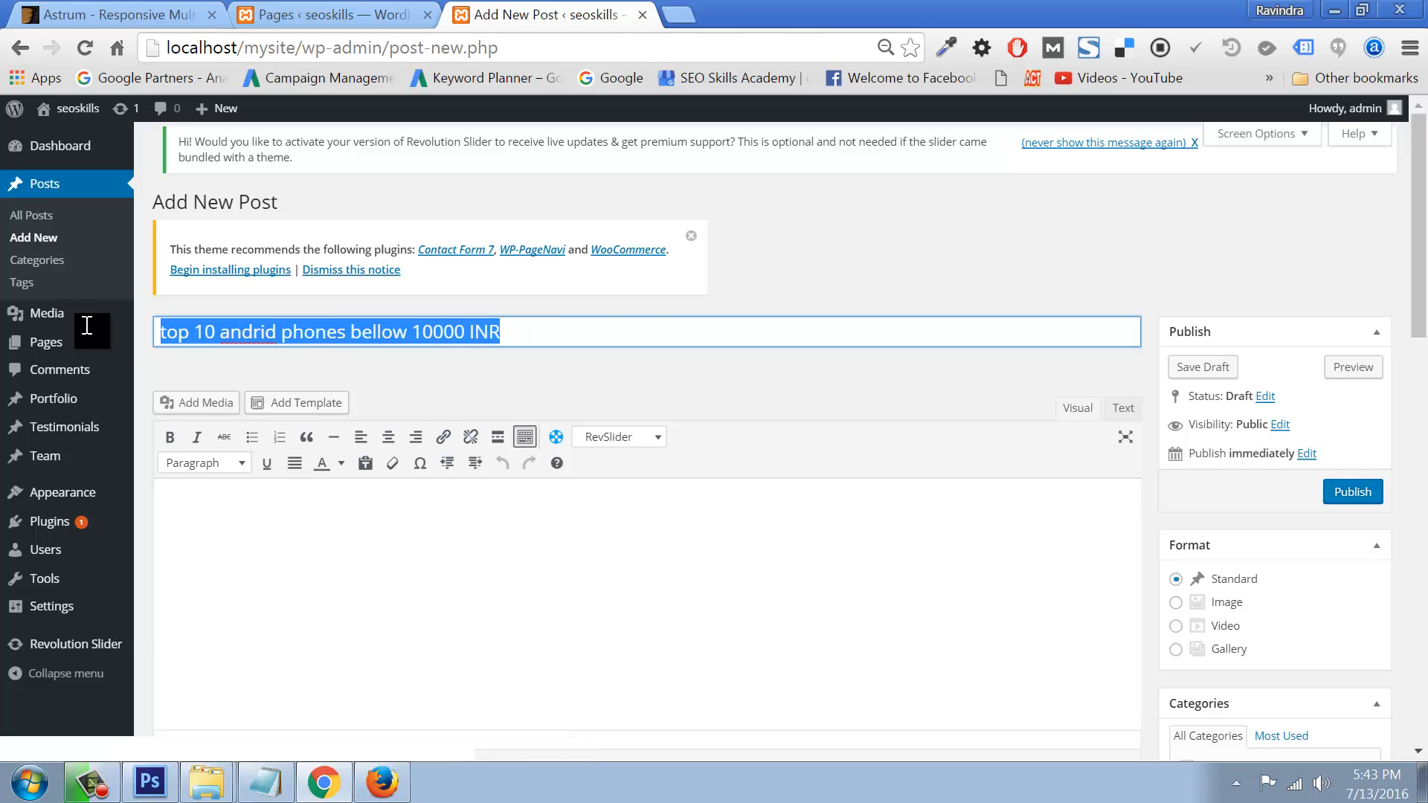
click(213, 512)
key(ctrl+v)
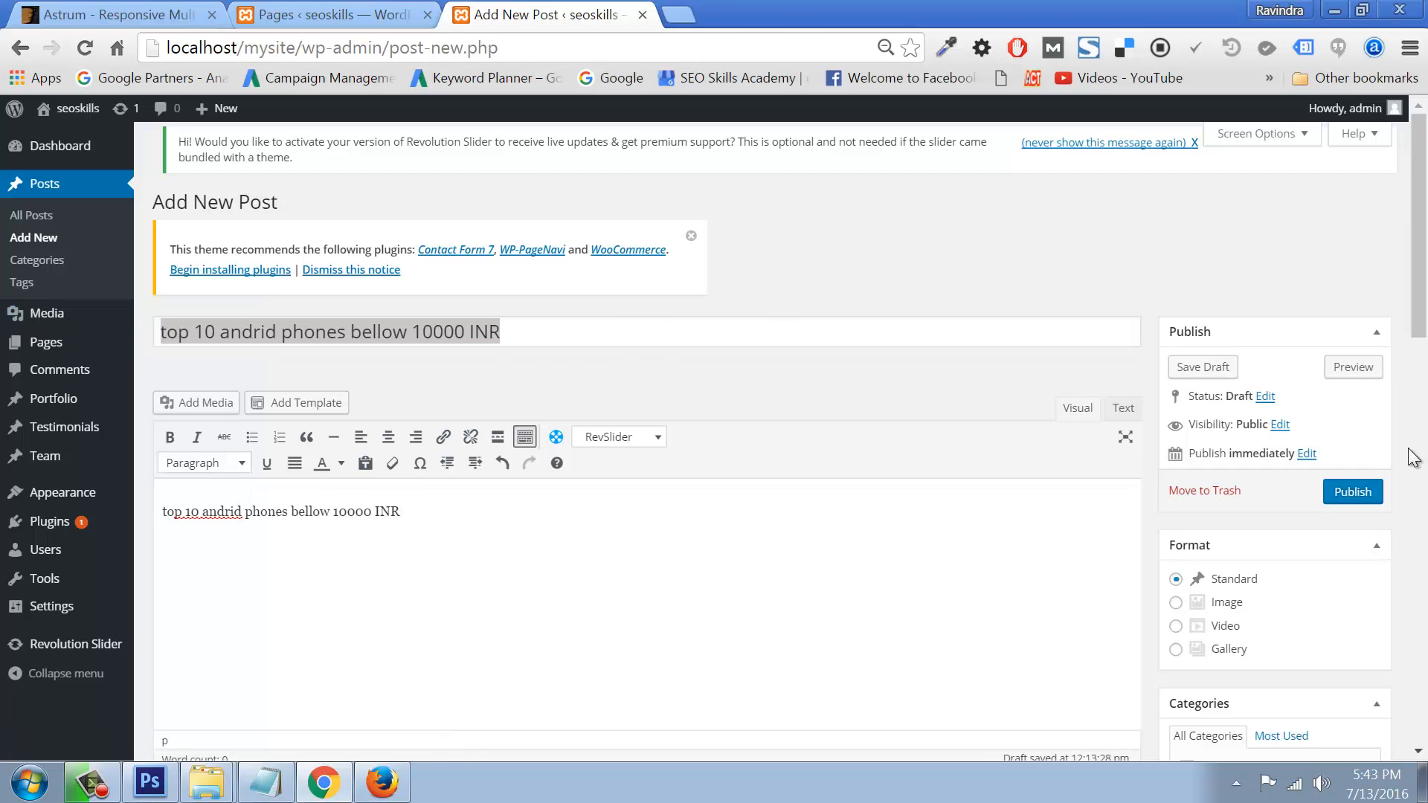
triple_click(237, 340)
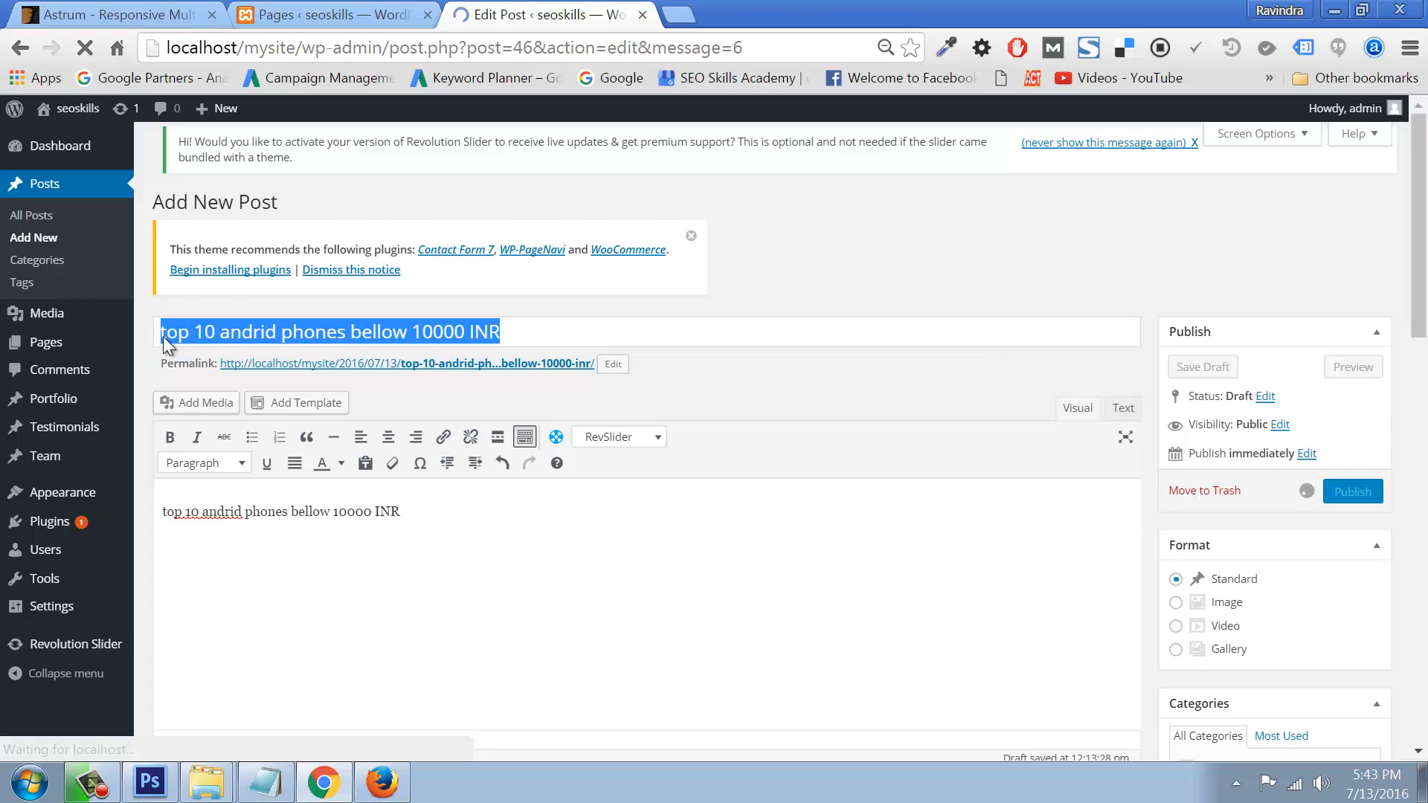
mouse_move(112, 470)
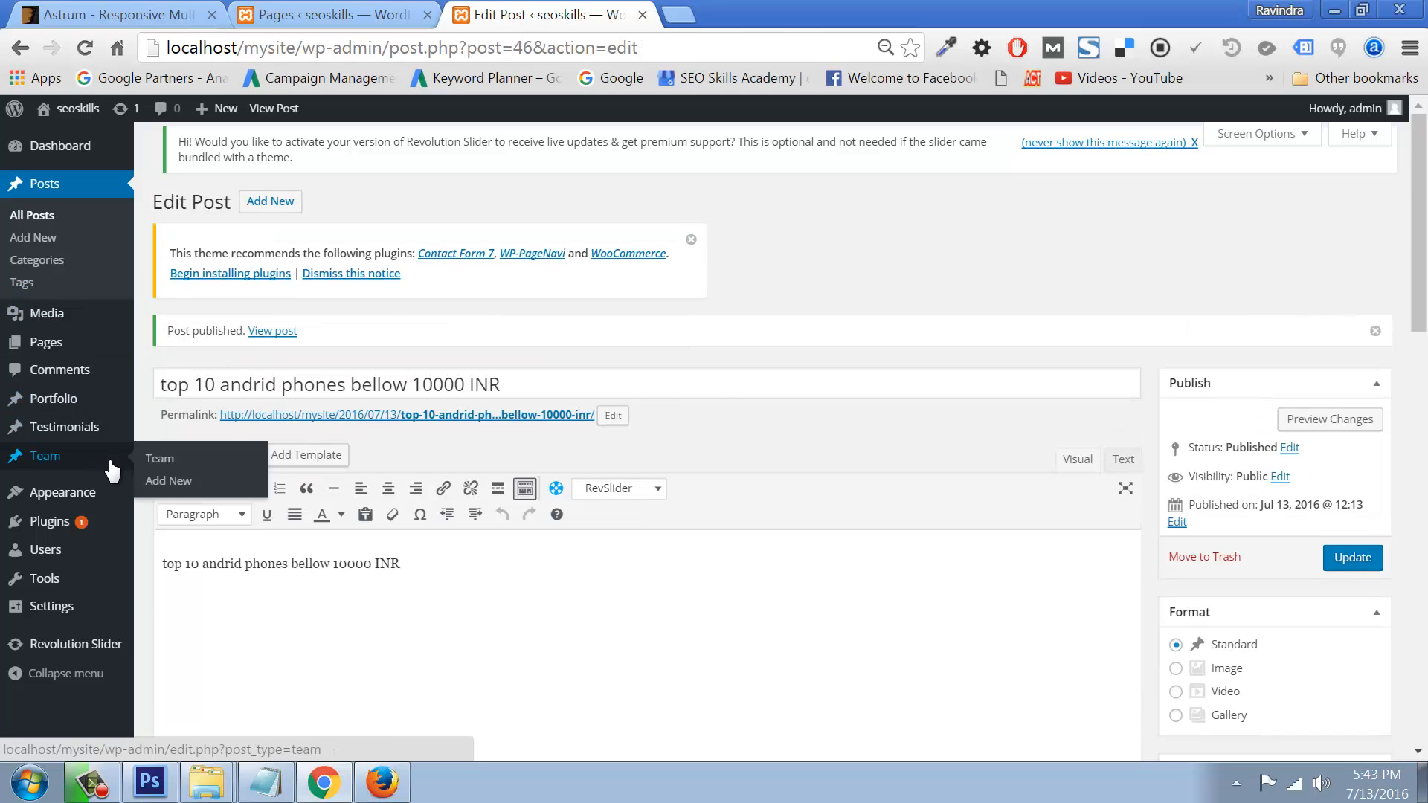
mouse_move(79, 494)
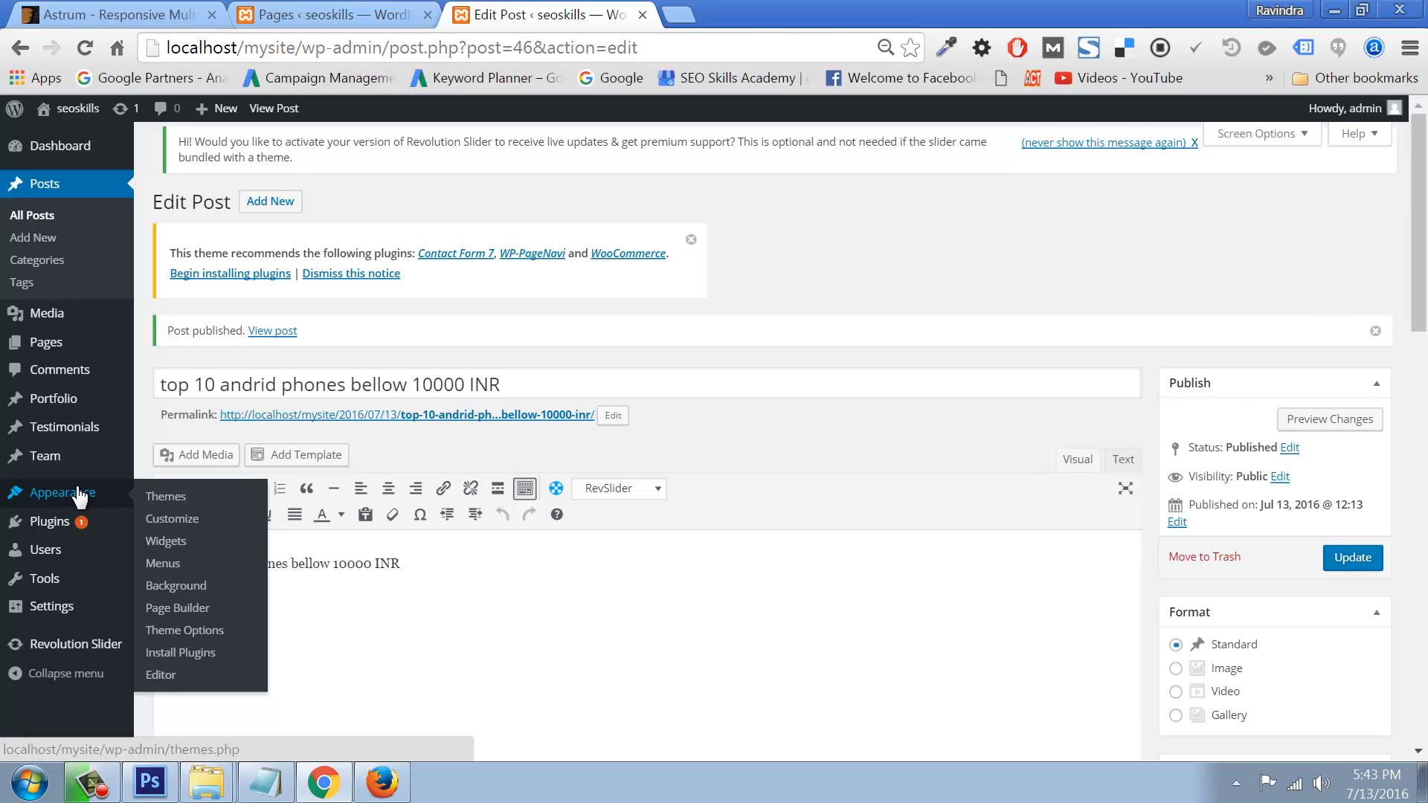
Step: Review the Blog section of Theme Options, then open the All Posts list
click(194, 632)
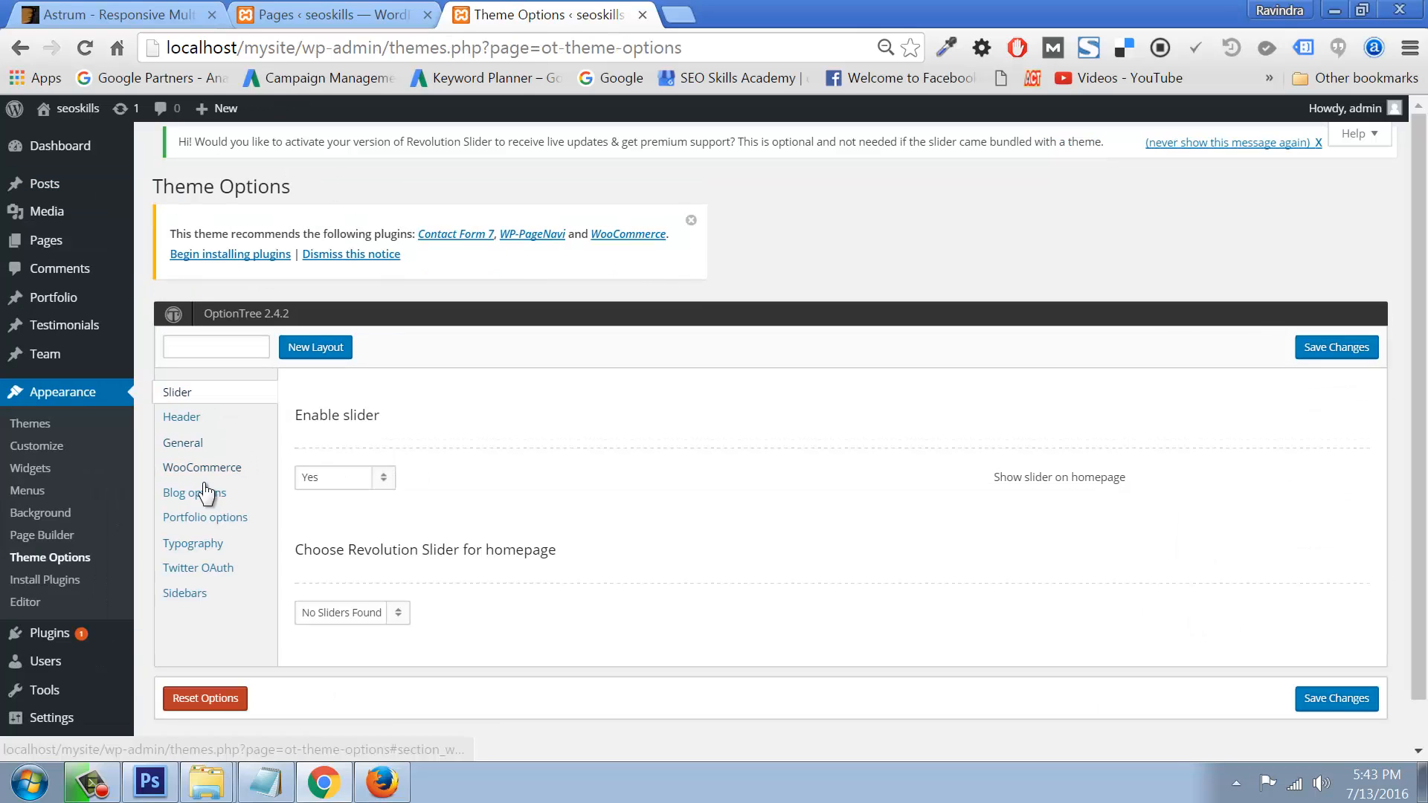
click(195, 495)
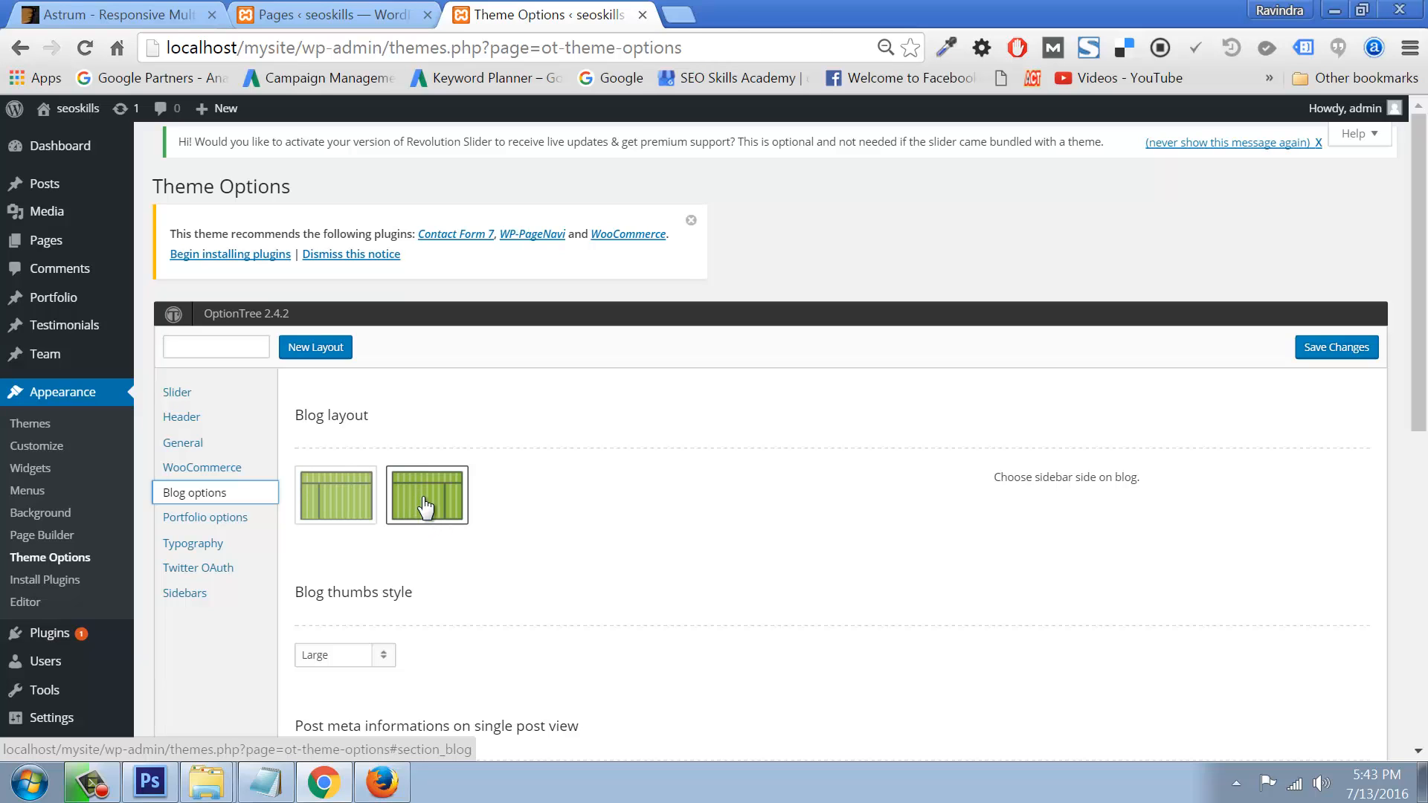
scroll(336, 661, down, 5)
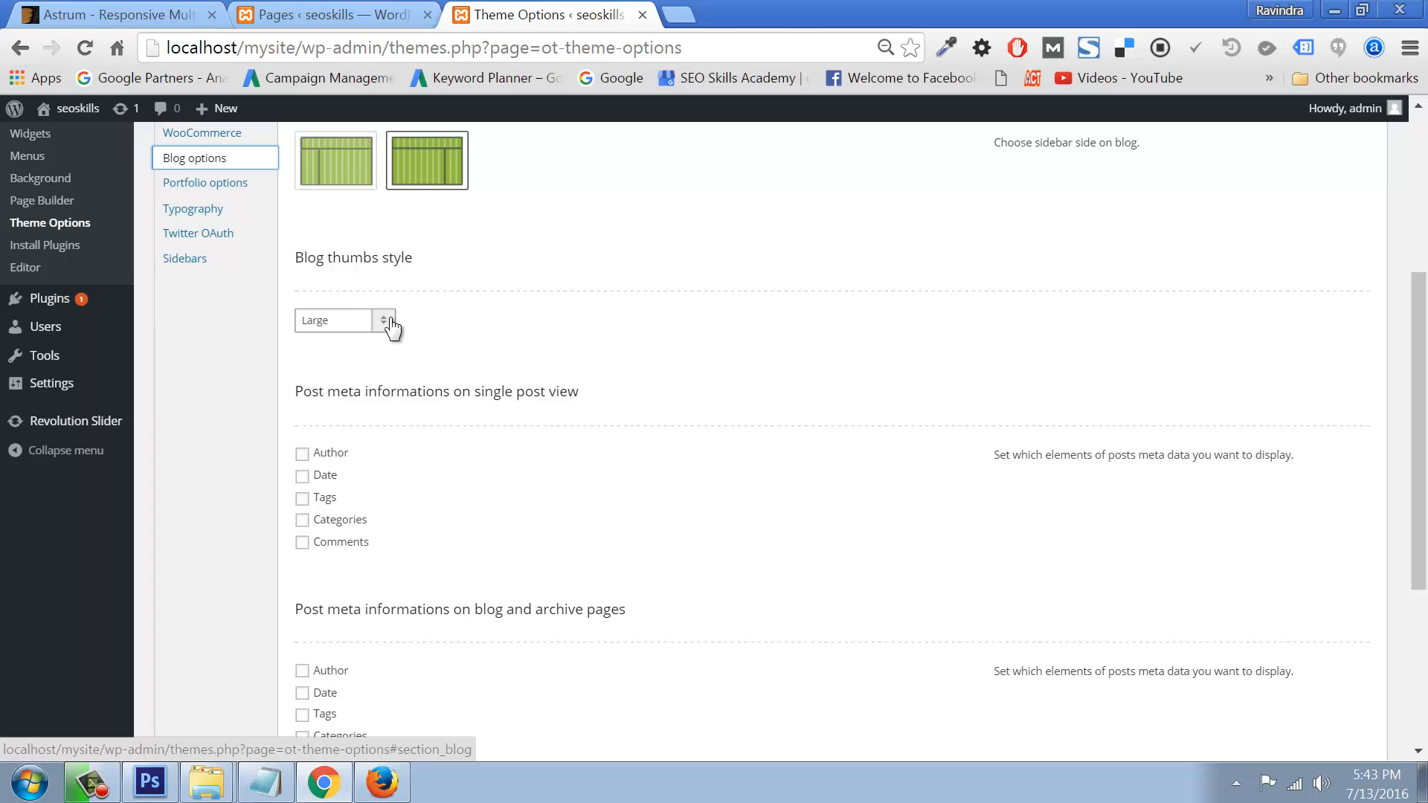
click(61, 227)
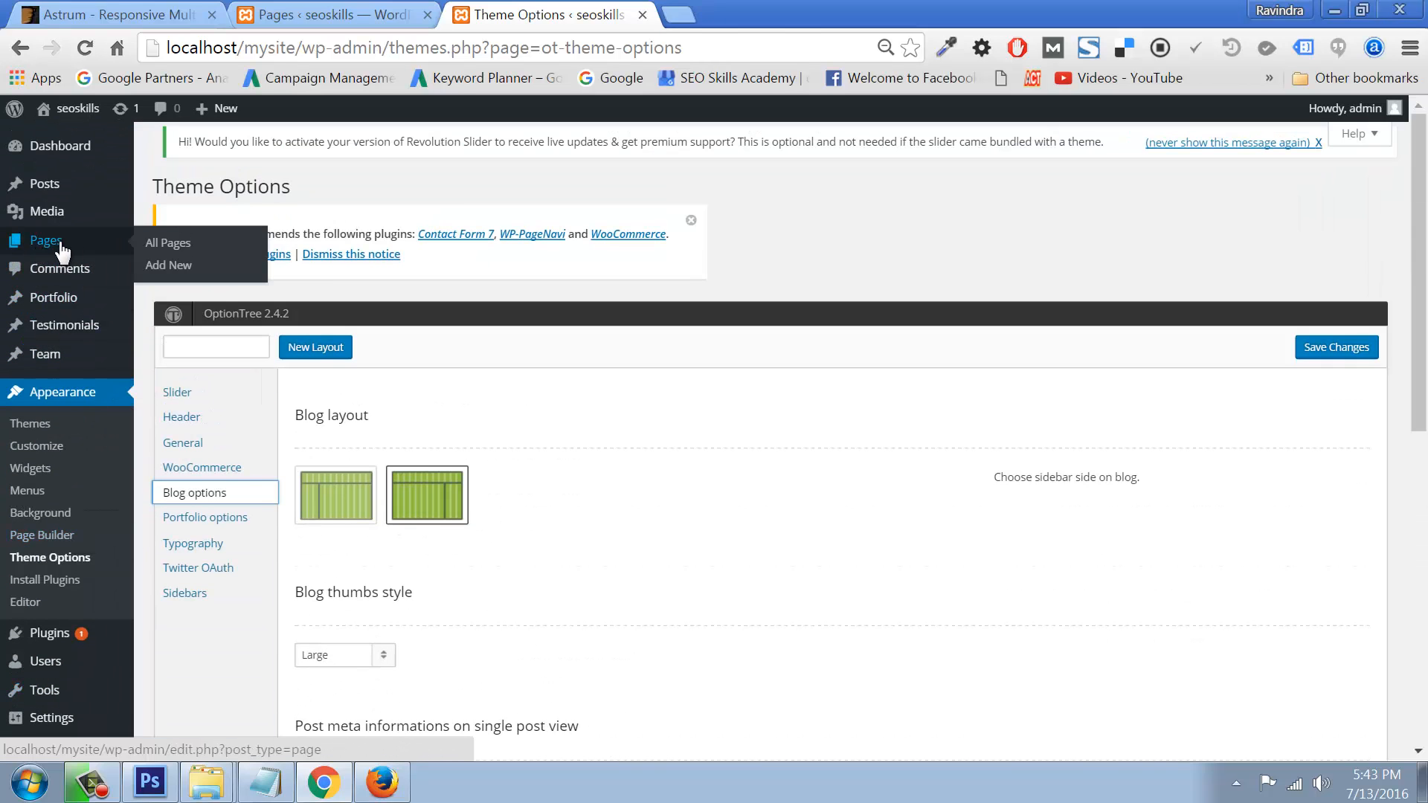
mouse_move(100, 190)
click(152, 187)
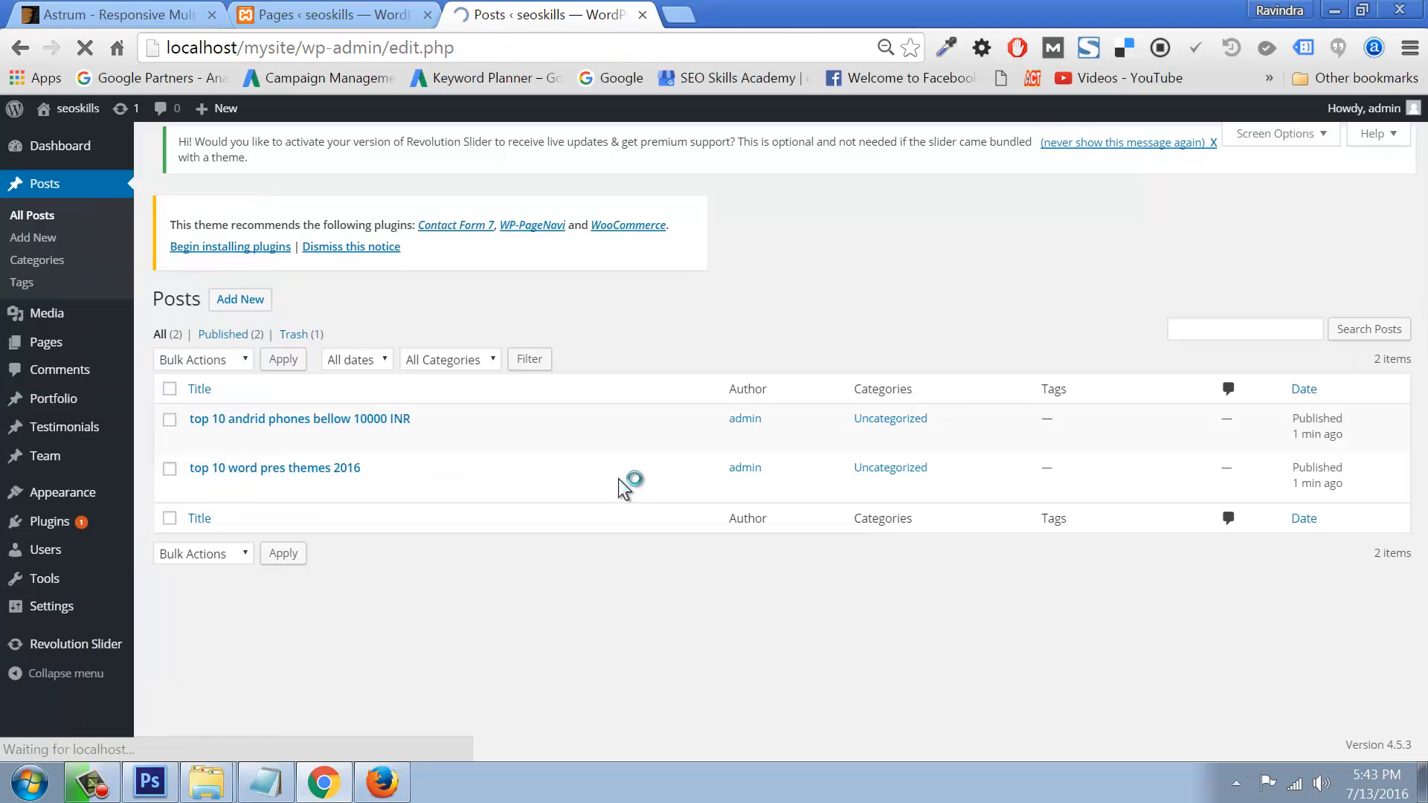
Step: Edit the phones post, set its format to Image, and start uploading a featured image
click(199, 428)
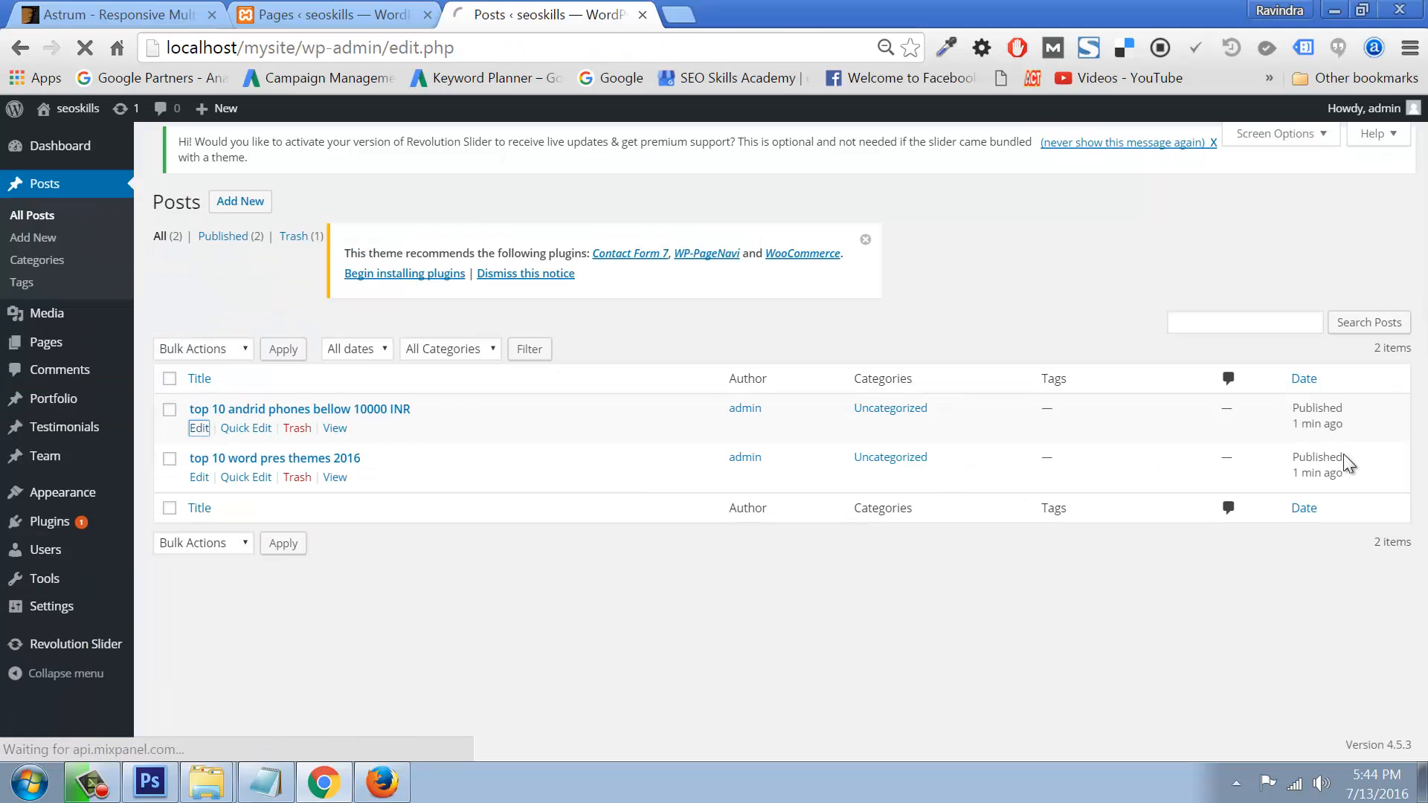
click(1191, 627)
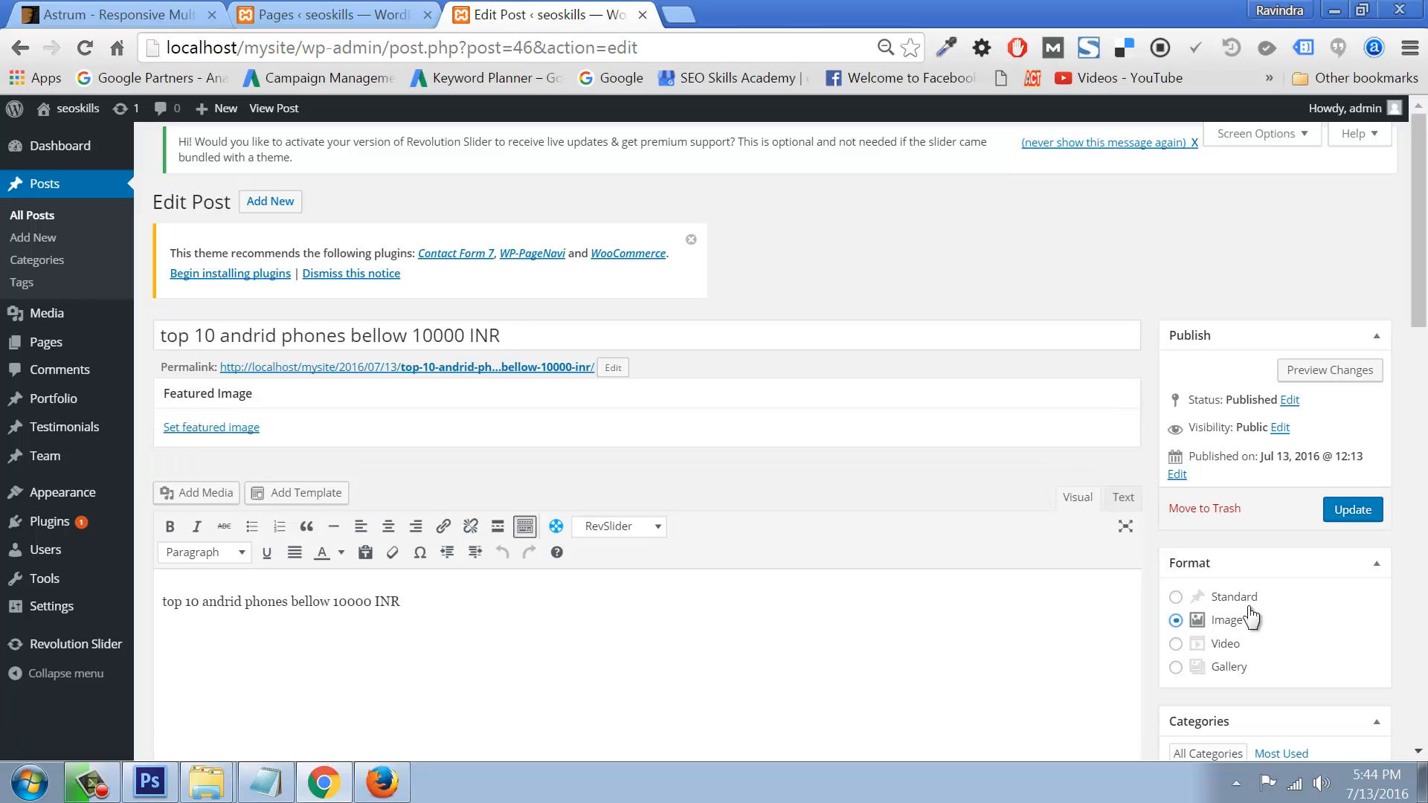
click(224, 430)
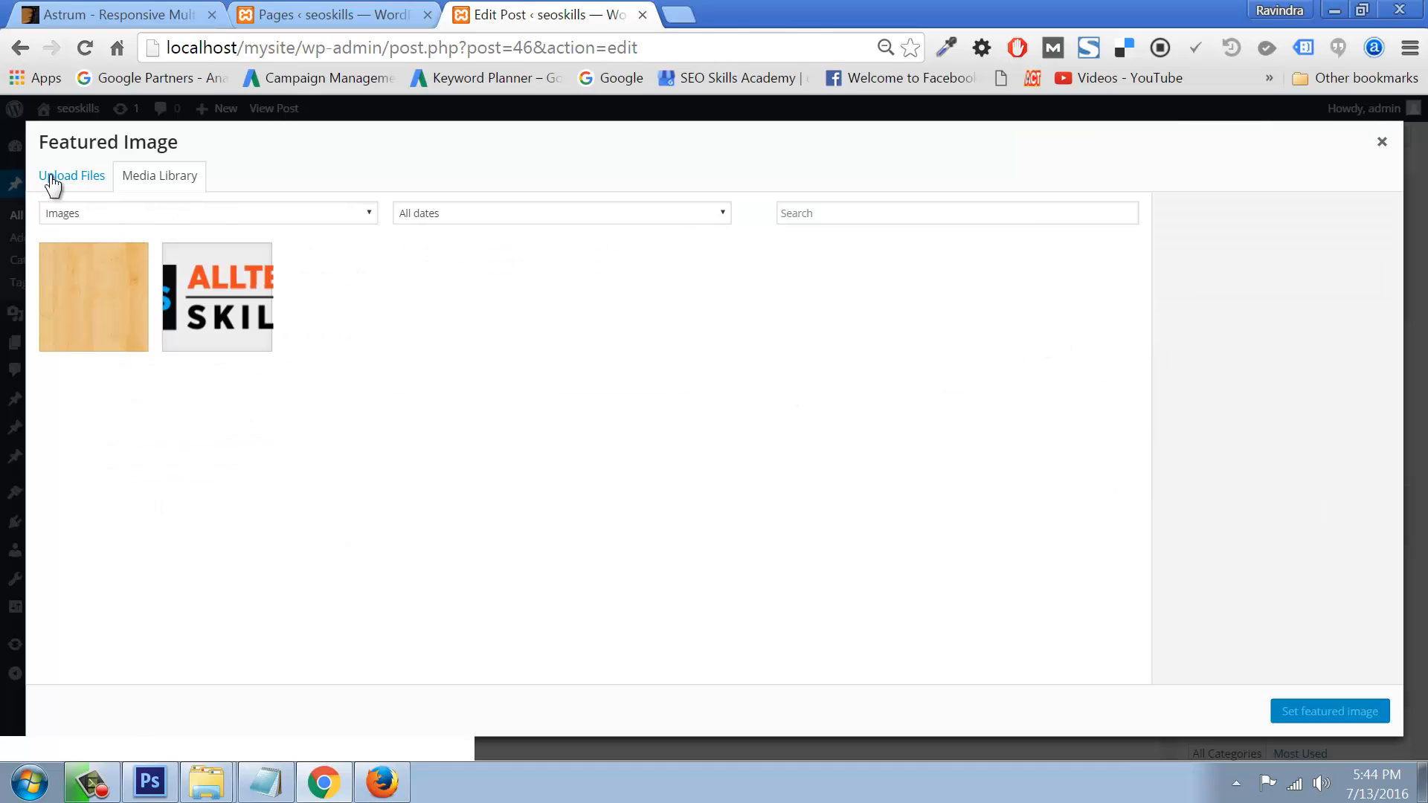
click(54, 180)
click(679, 424)
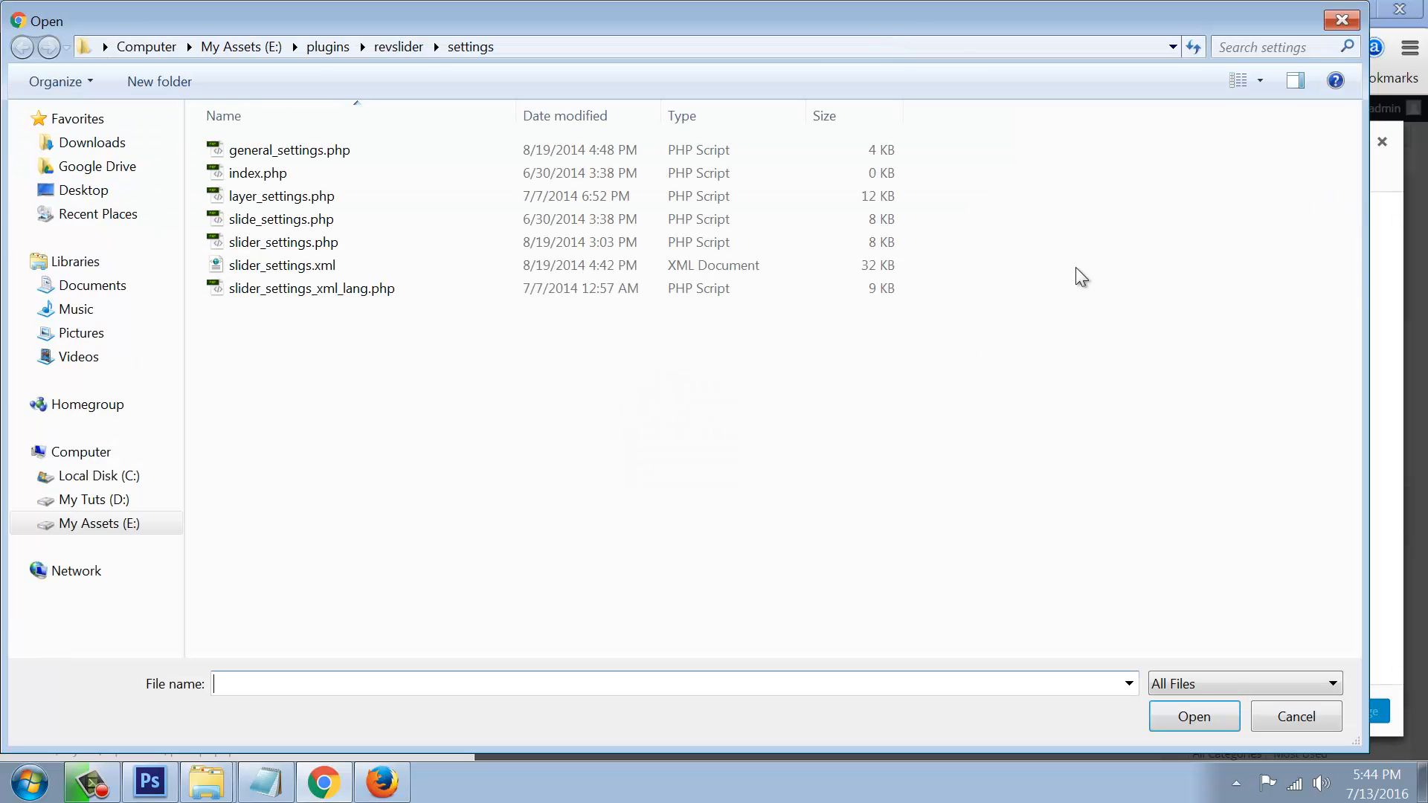
Step: Set 'best digital marketing training in hyderabad.jpg' from MyData\Desktop as the featured image
click(82, 142)
click(83, 191)
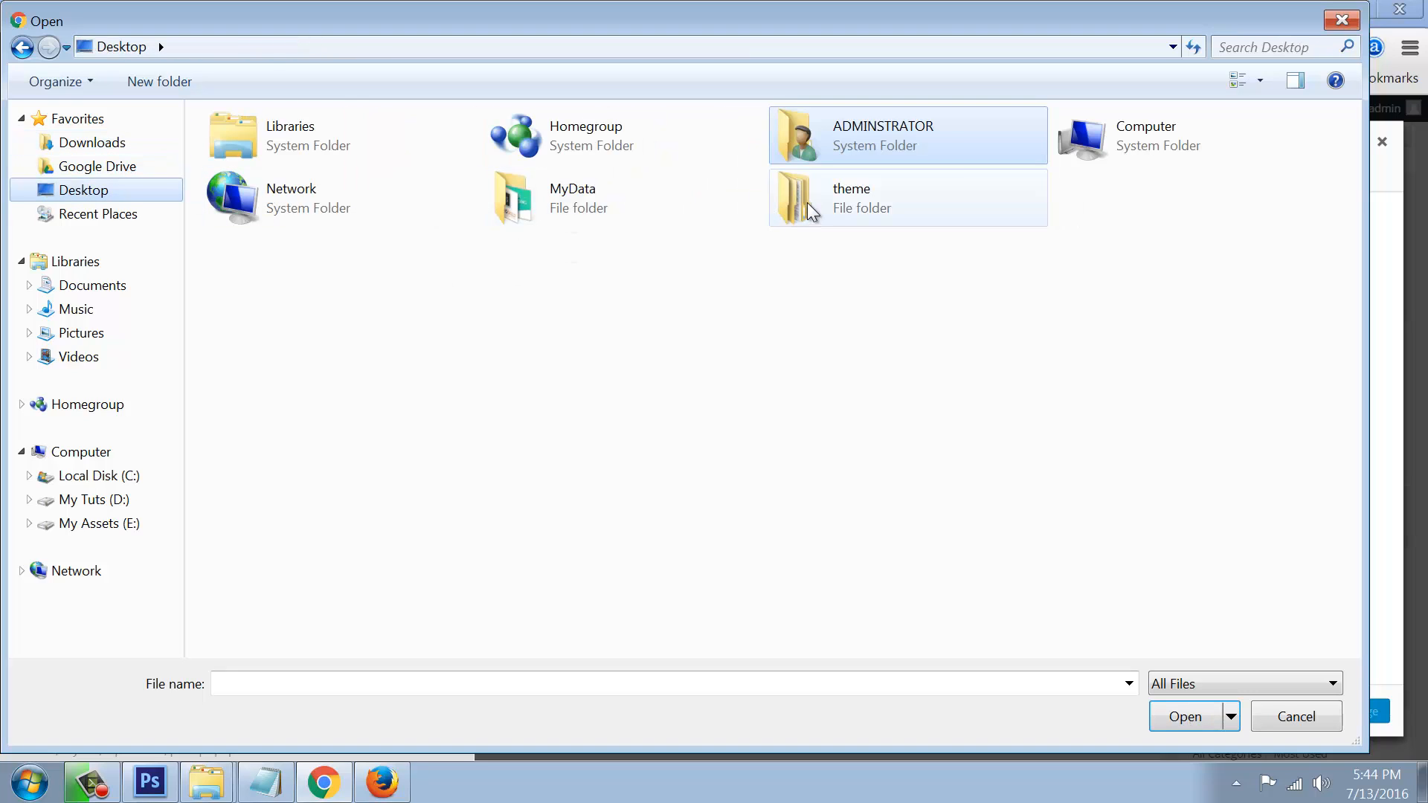
double_click(583, 210)
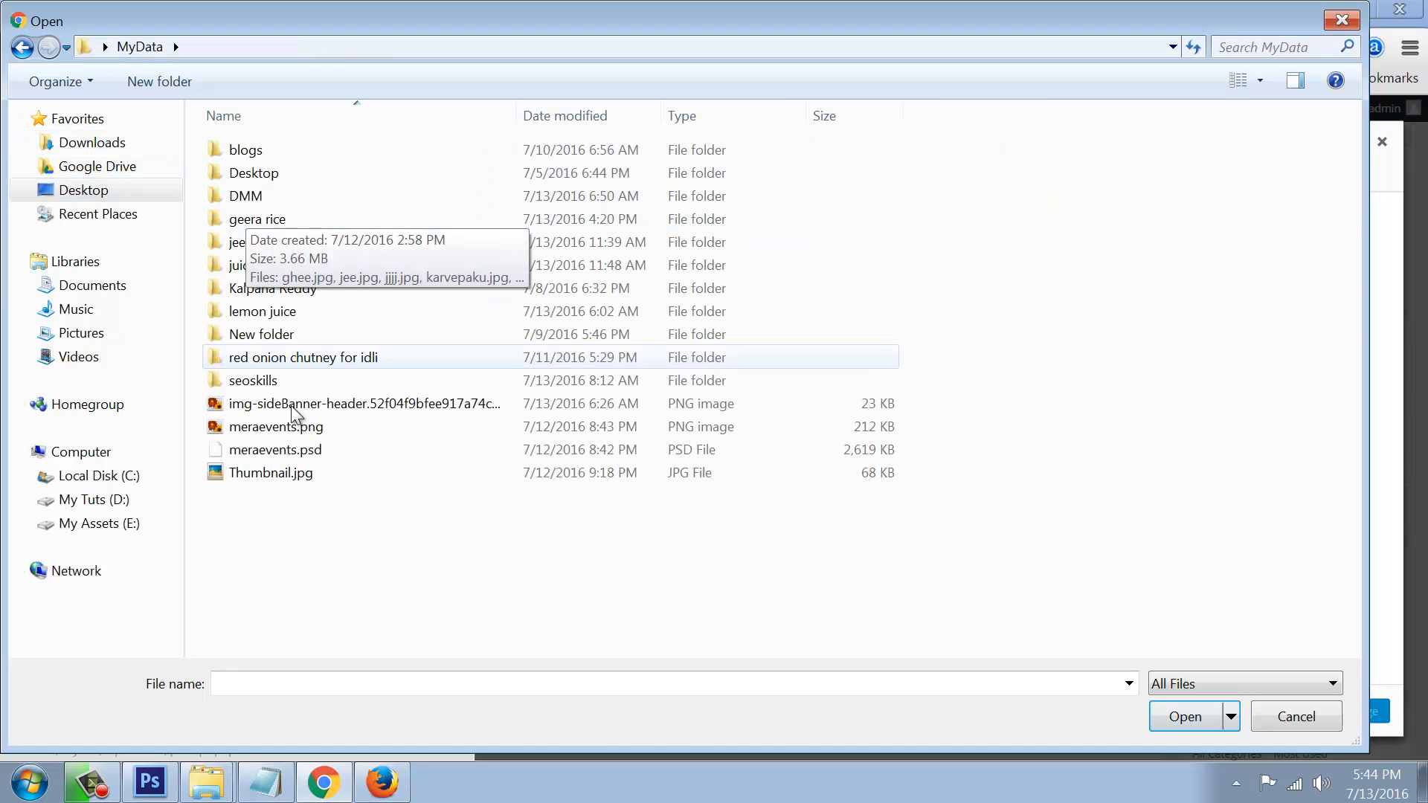
double_click(254, 173)
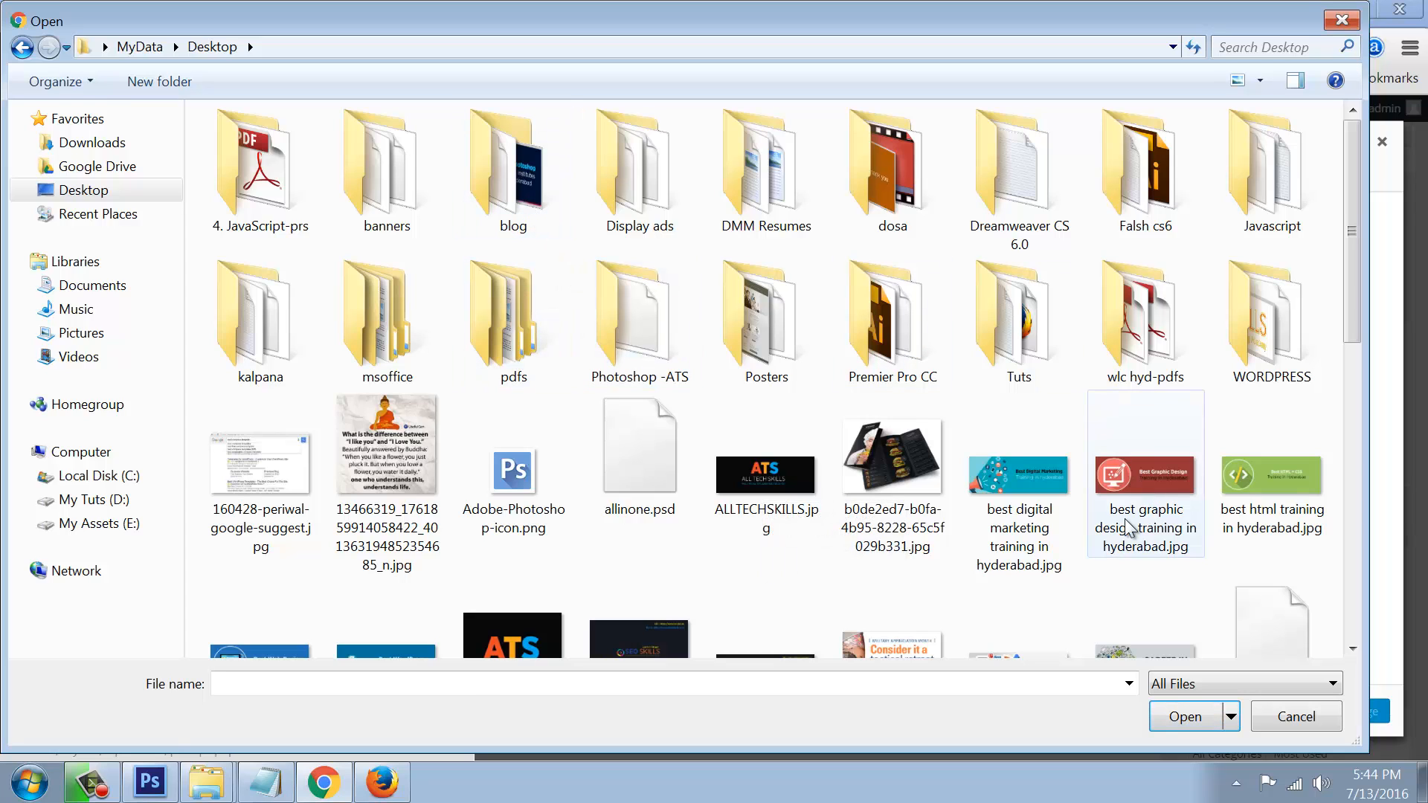
click(1010, 476)
double_click(1010, 475)
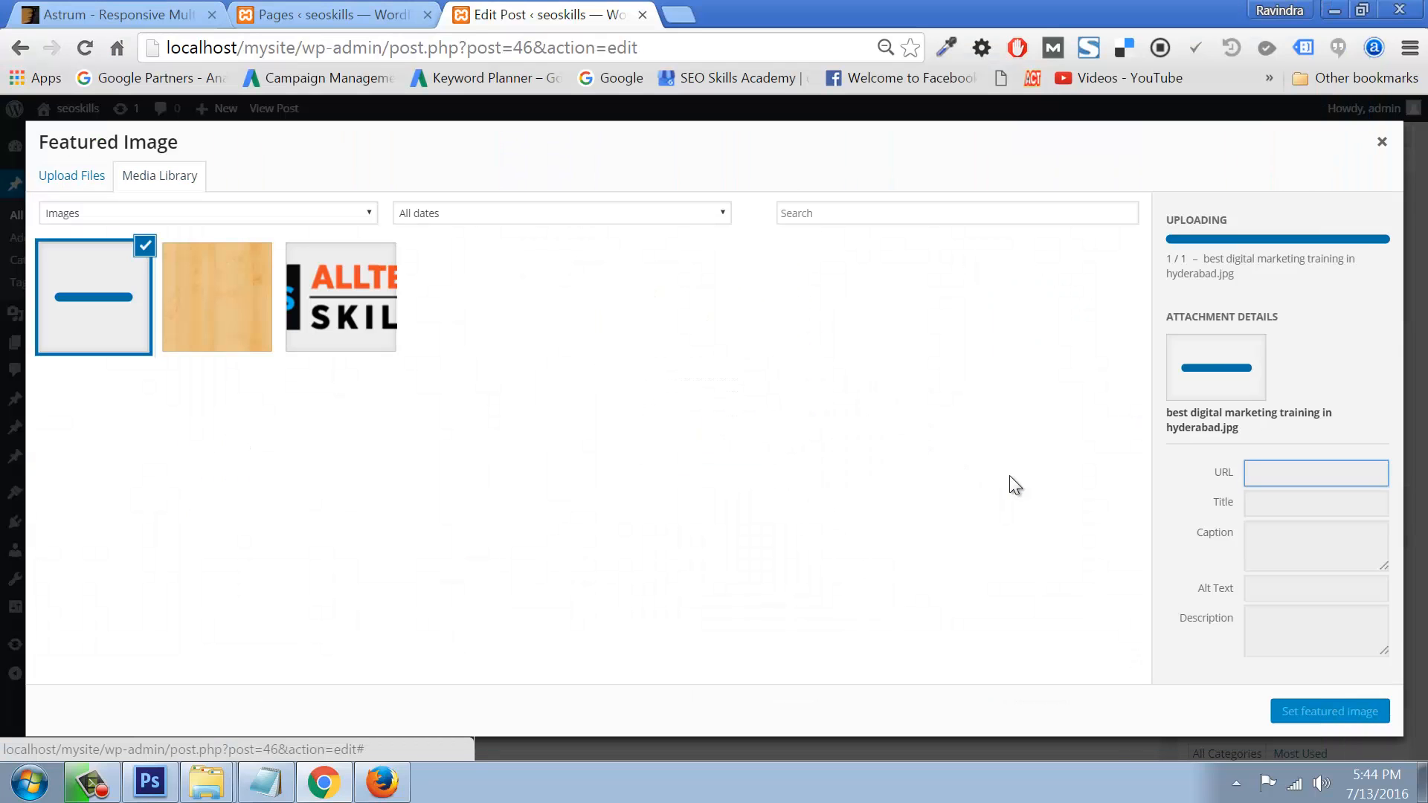
click(1317, 714)
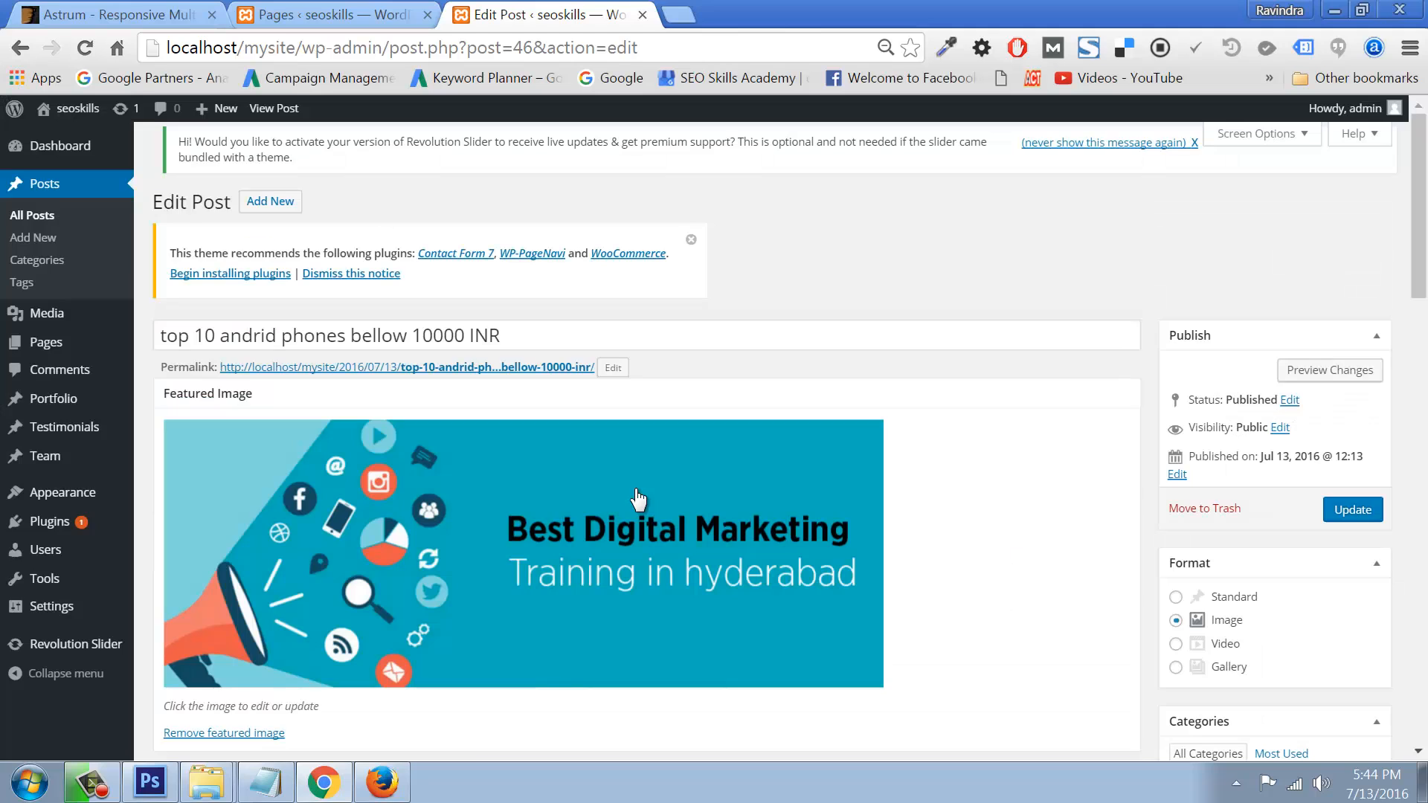
Step: Update the post and return to the Posts list
scroll(793, 562, down, 5)
scroll(793, 562, up, 5)
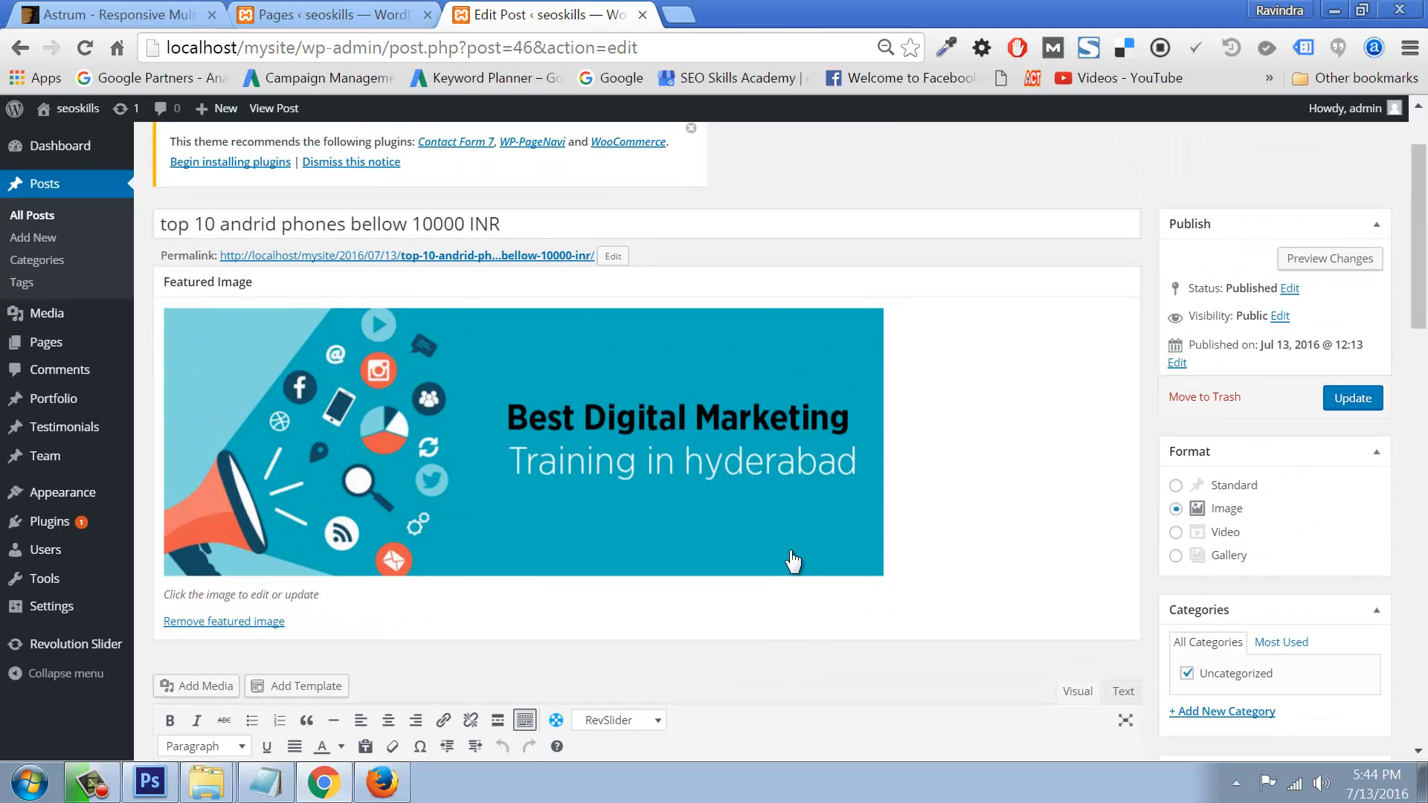
click(1332, 506)
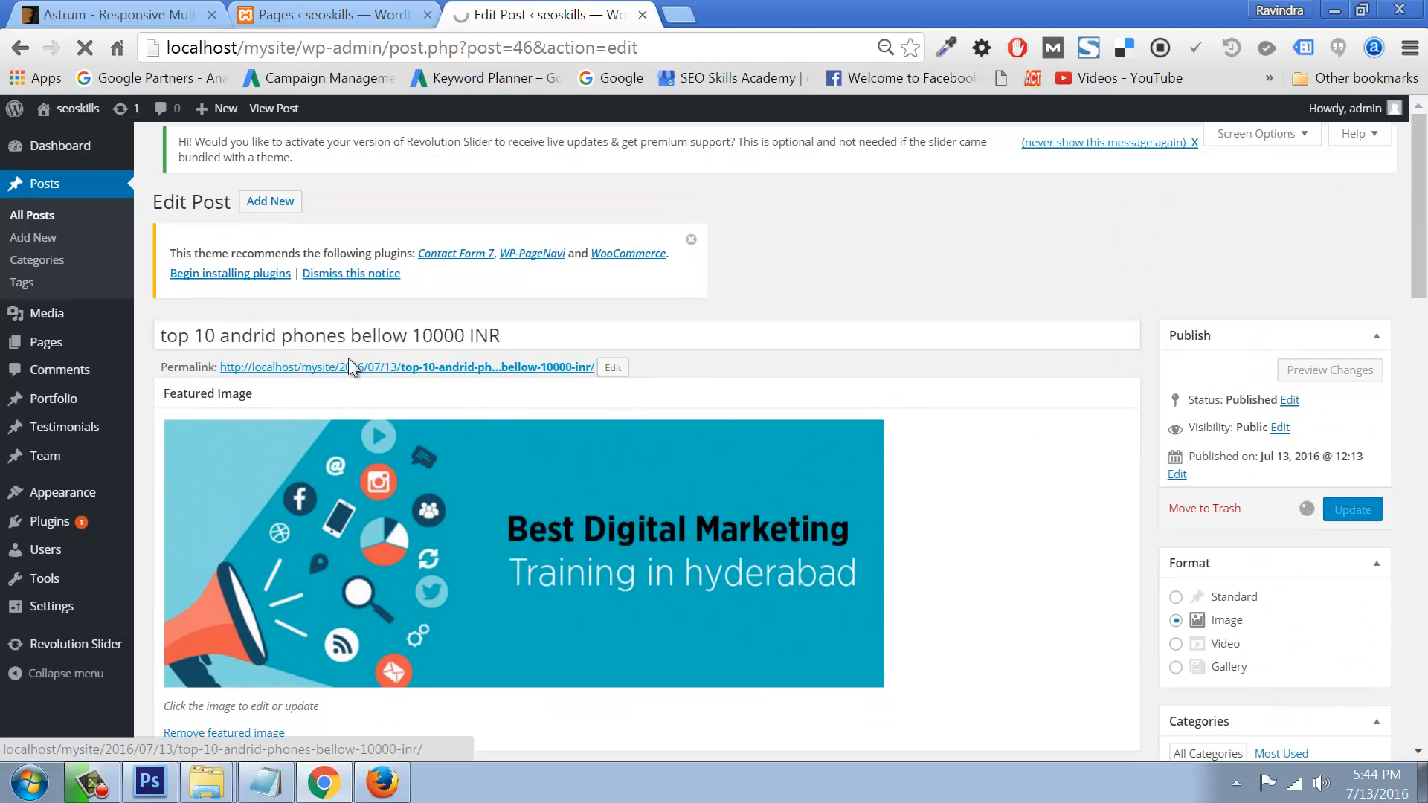
click(41, 217)
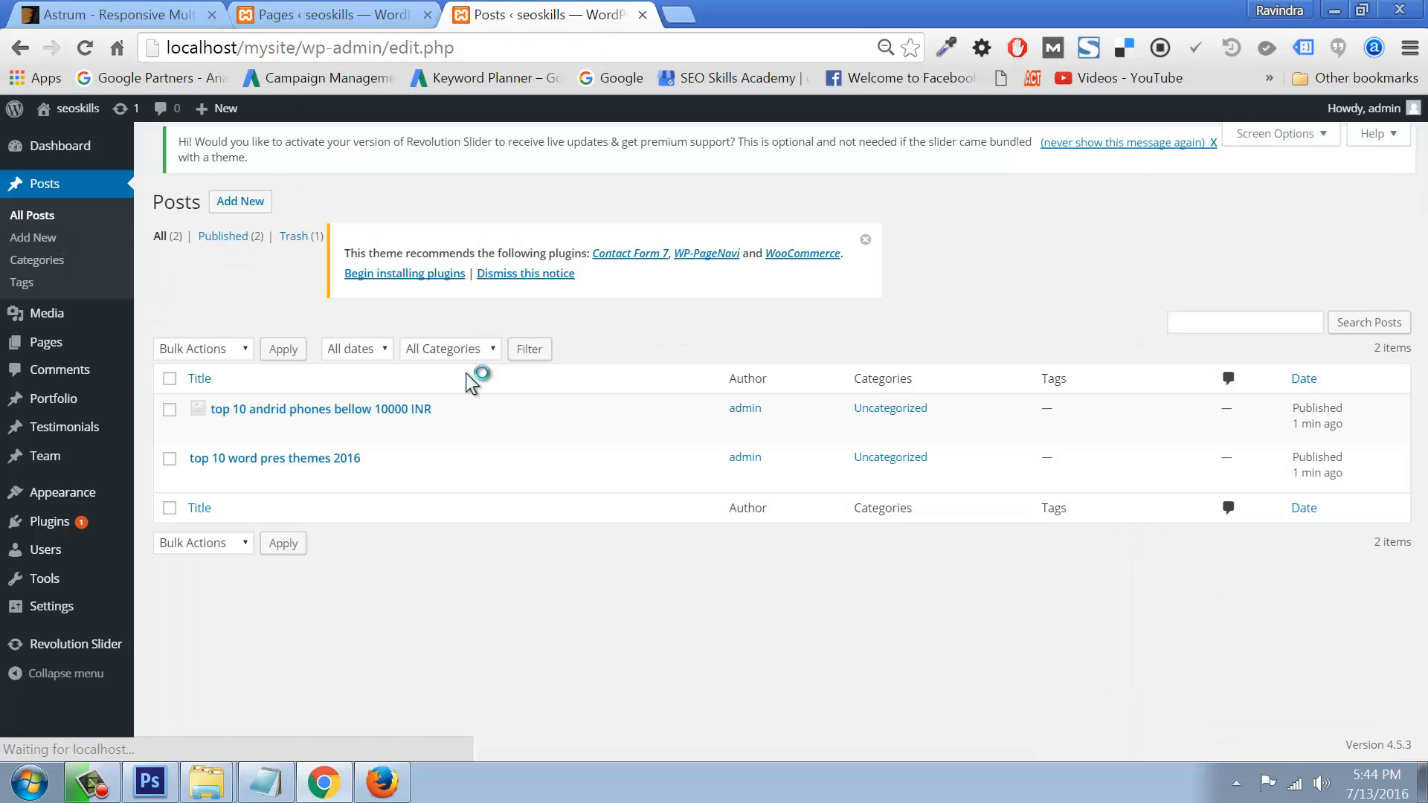
Step: Set the WordPress themes 2016 post to Image format with featured image best-html-training-in-hyderabad.jpg, and update it
click(198, 485)
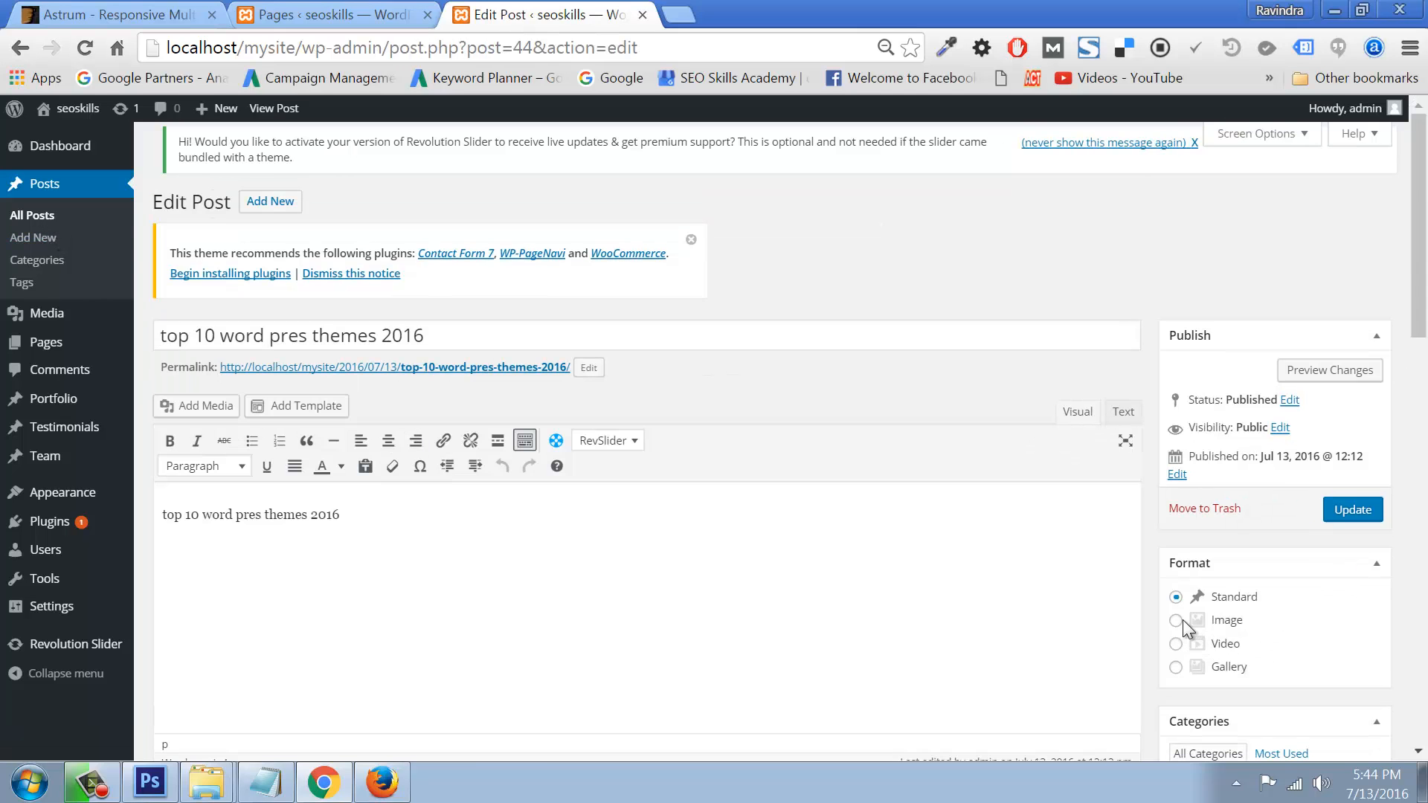
click(1176, 621)
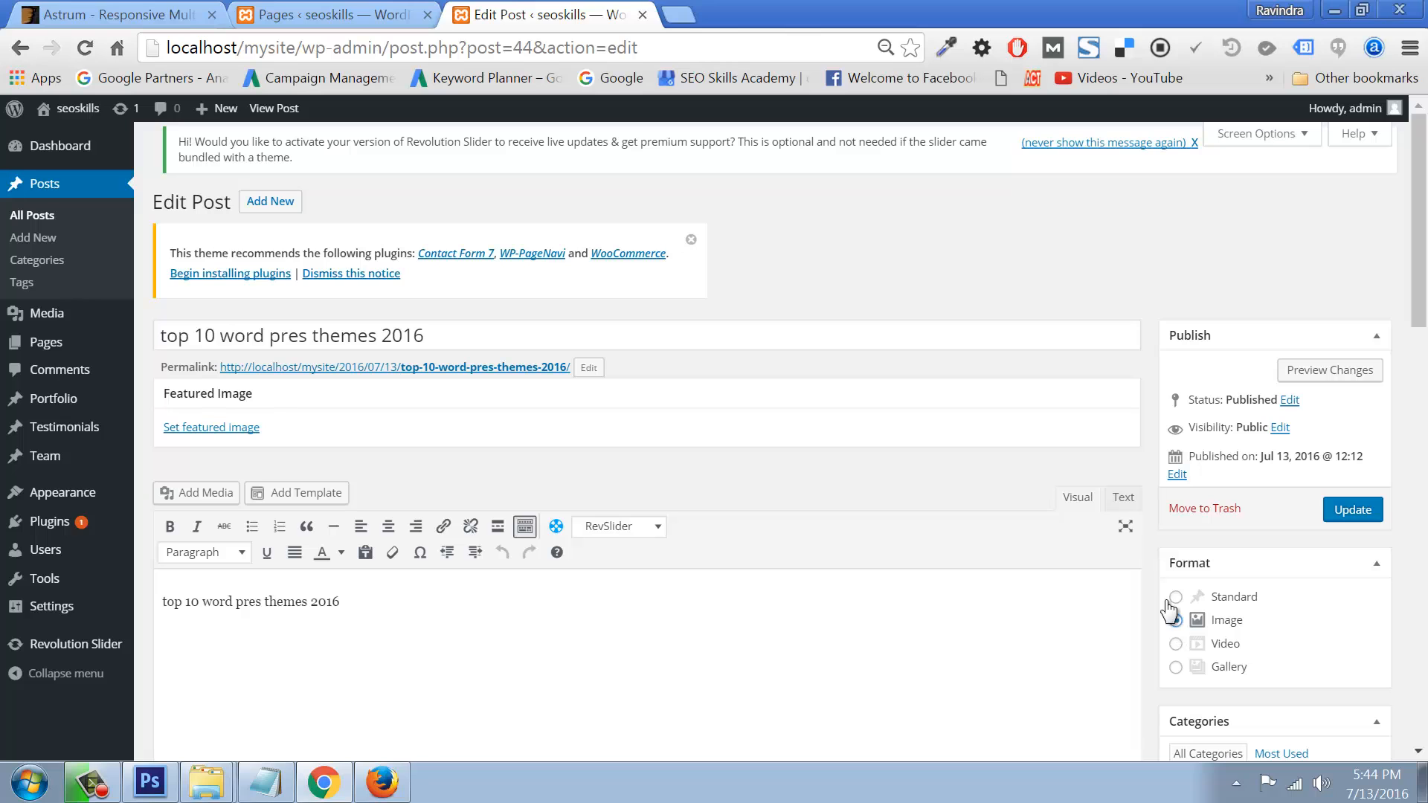
click(239, 430)
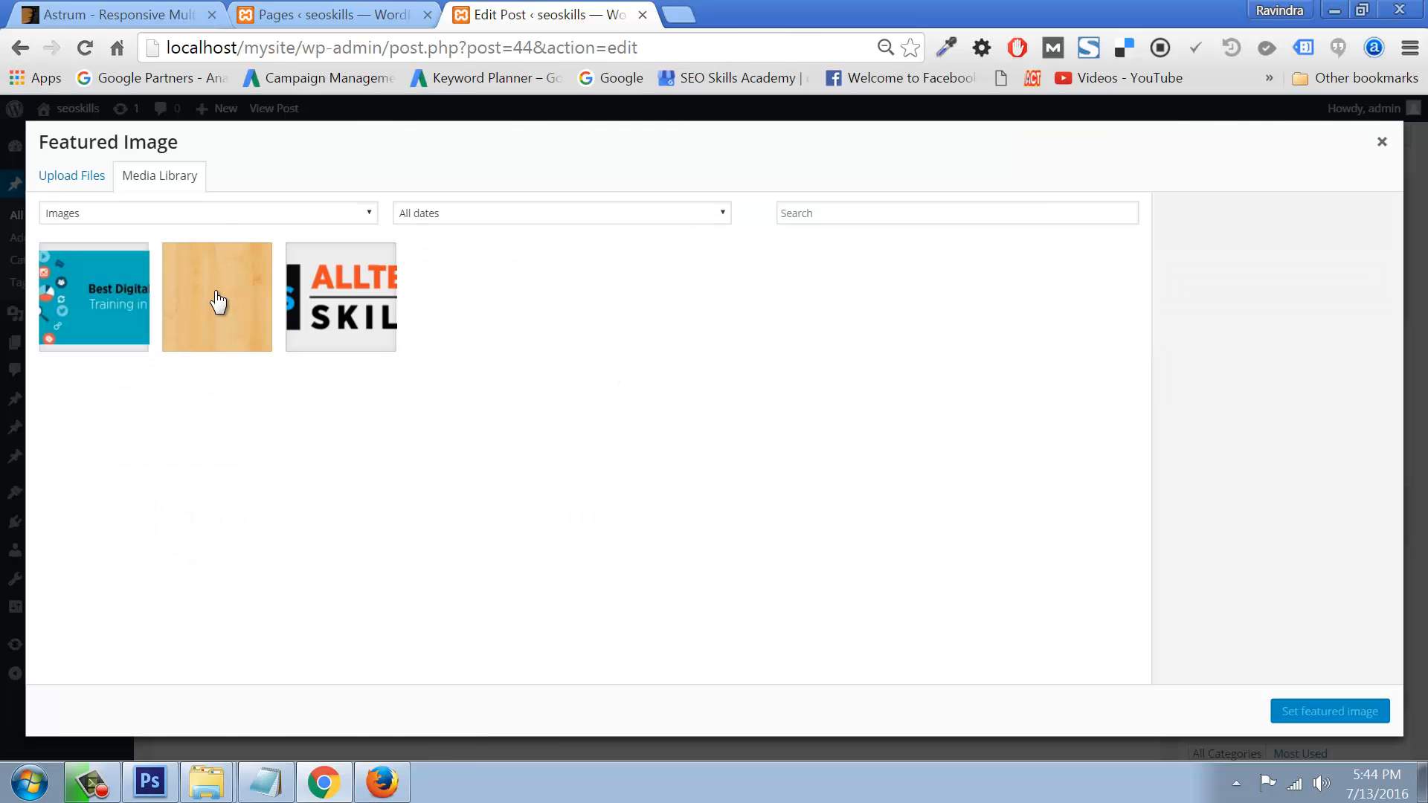
click(74, 179)
click(658, 414)
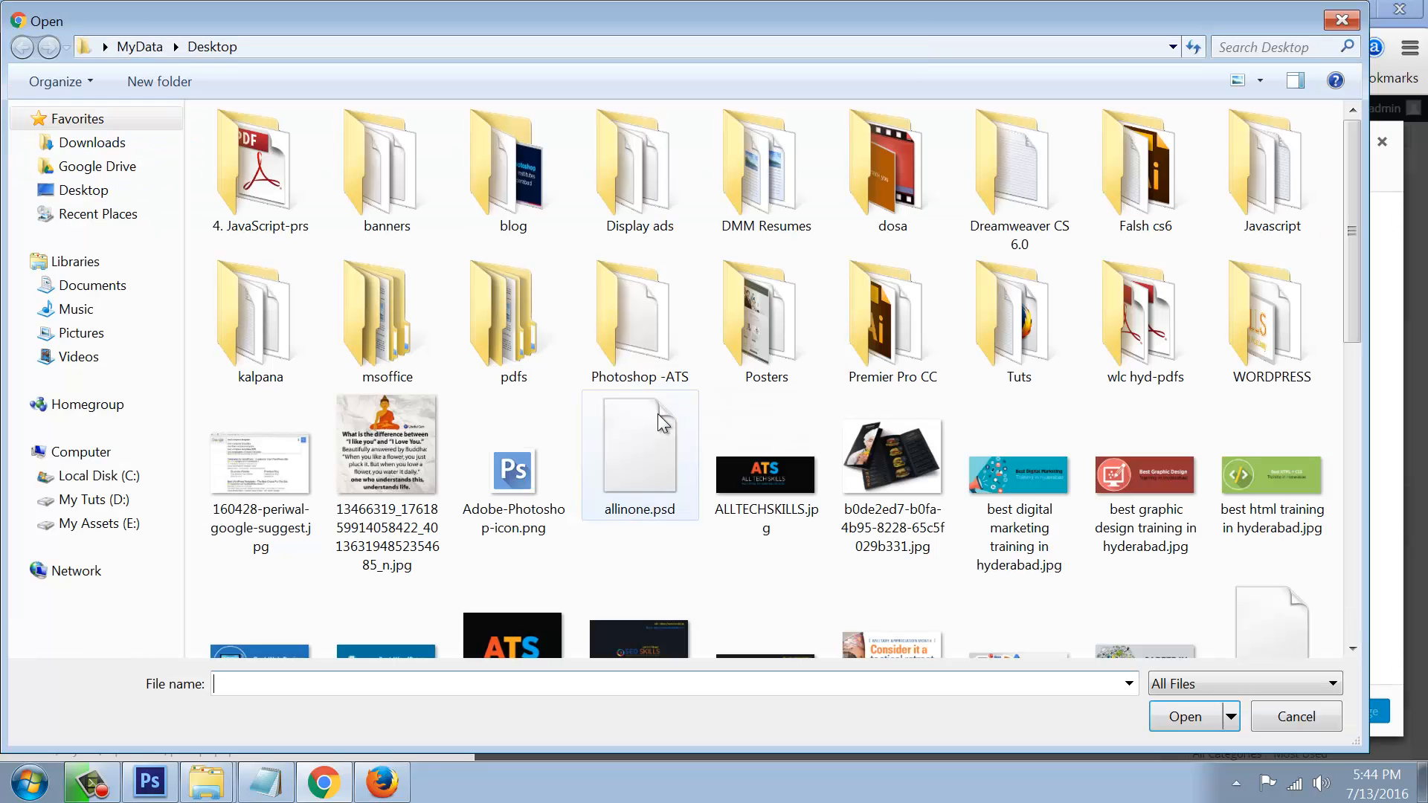
click(1251, 464)
click(1177, 716)
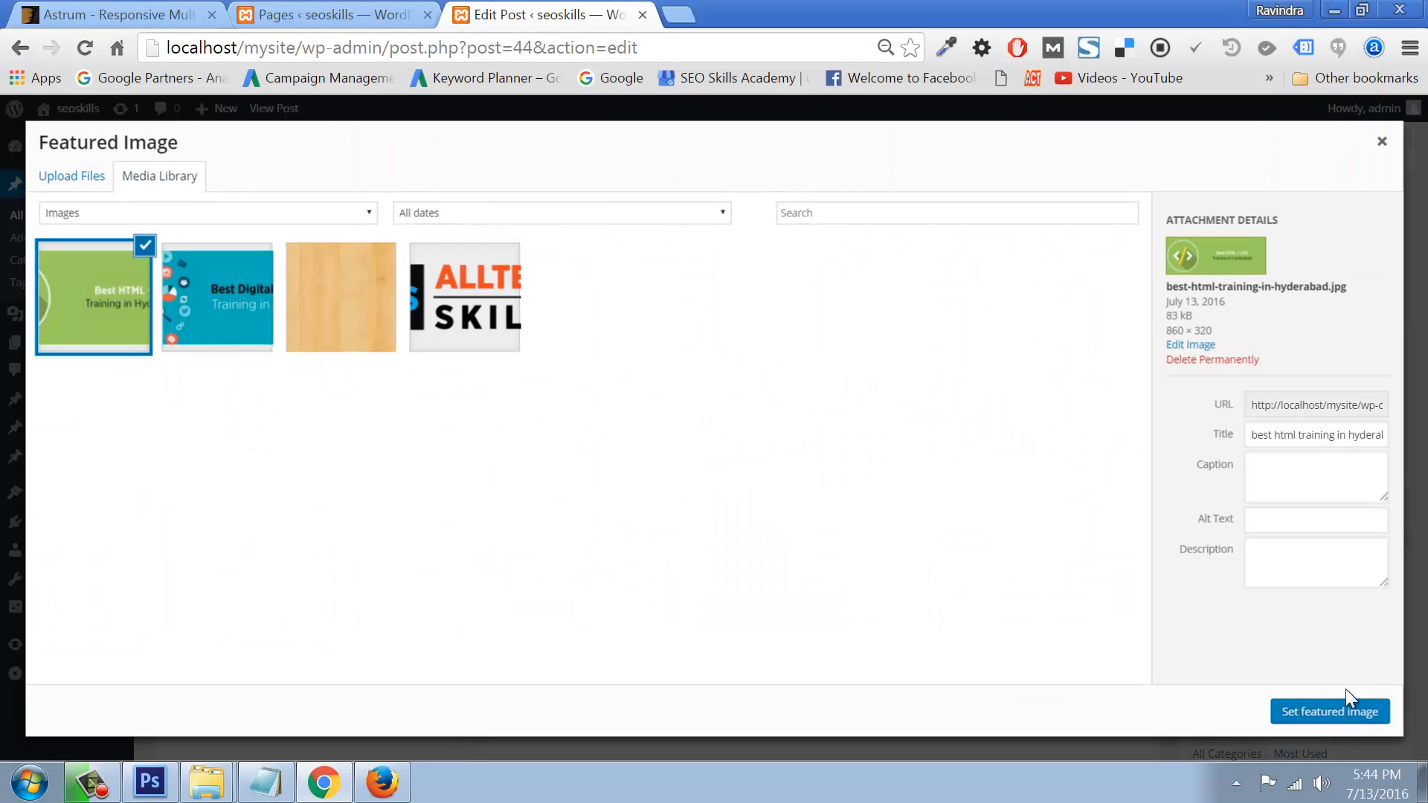
click(1298, 707)
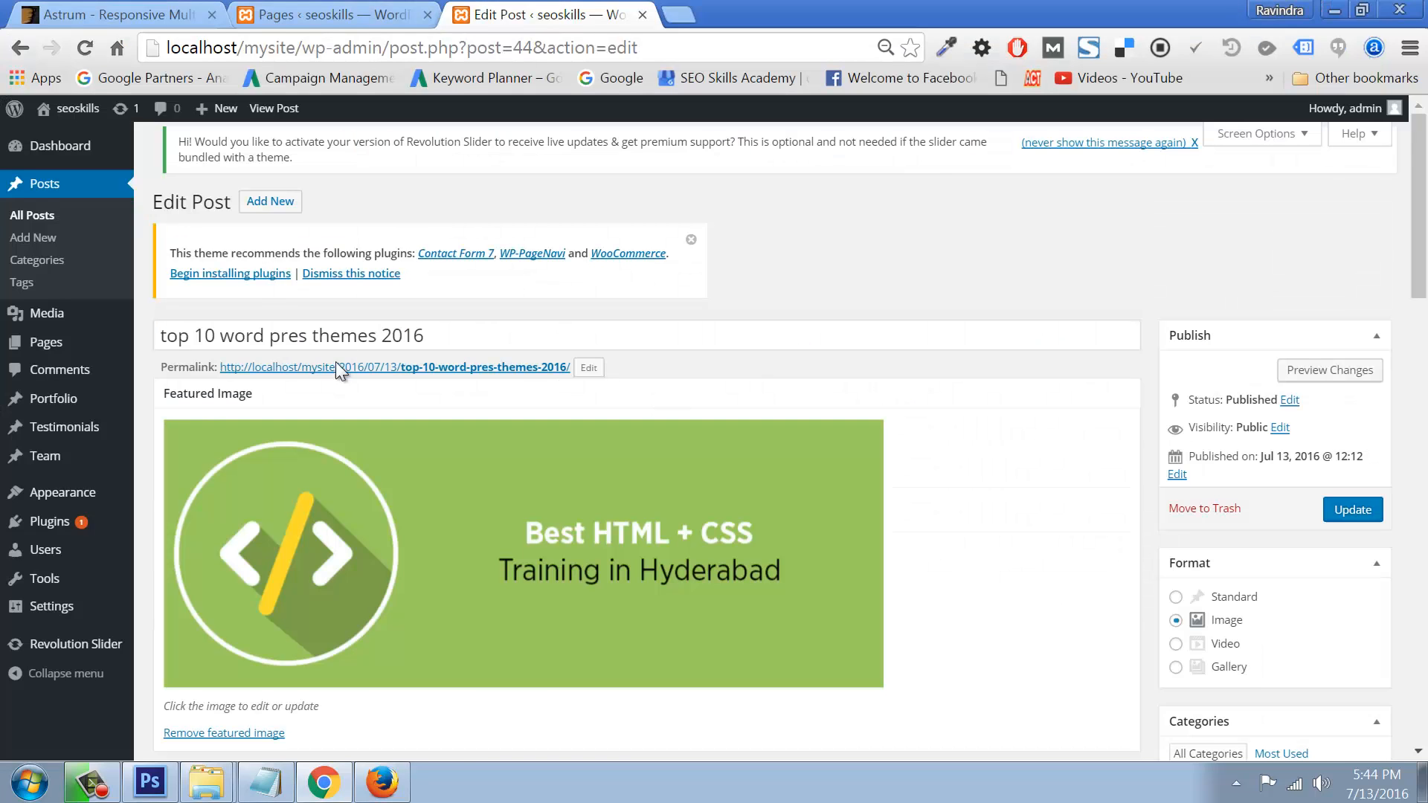
click(1353, 509)
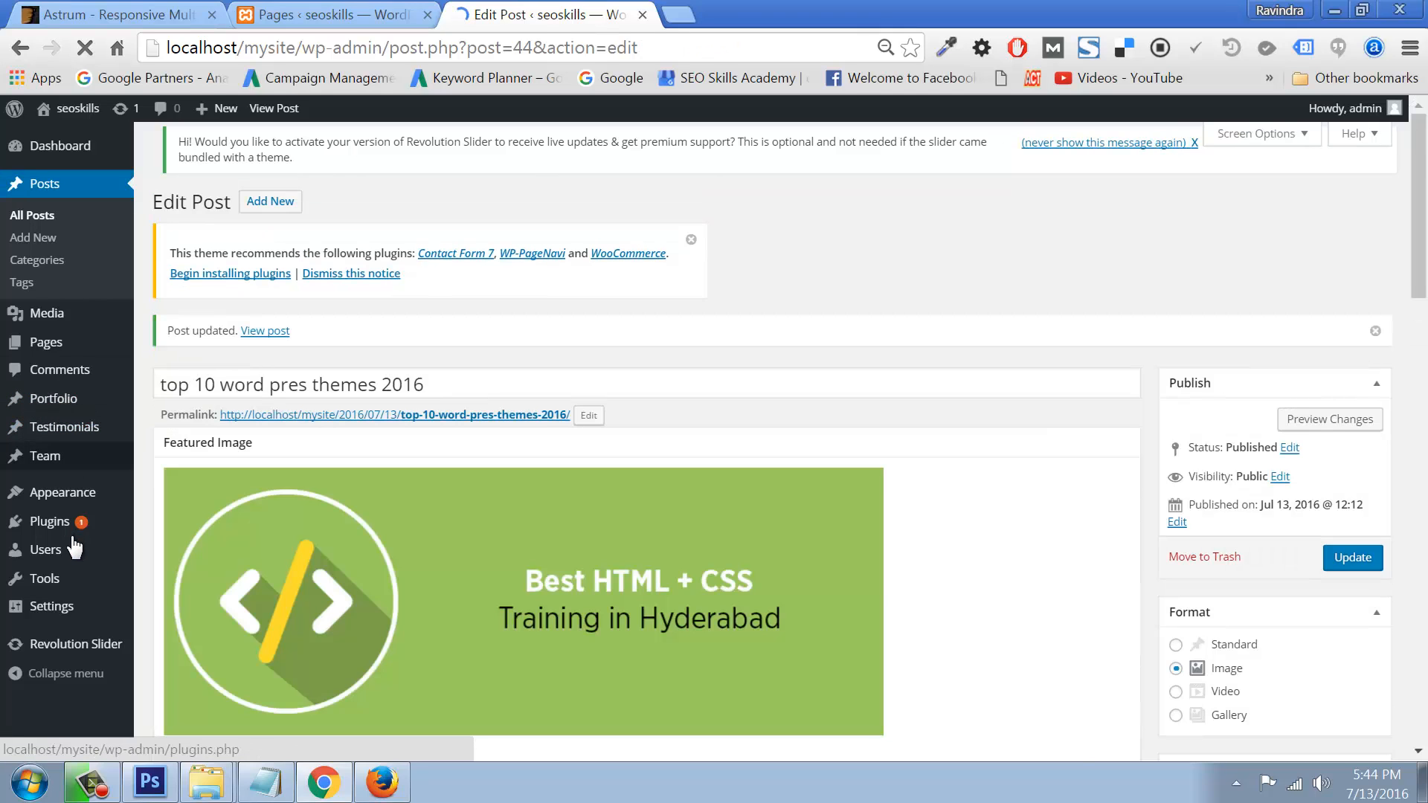
Step: Open the Static Front Page section under Appearance > Customize
mouse_move(74, 548)
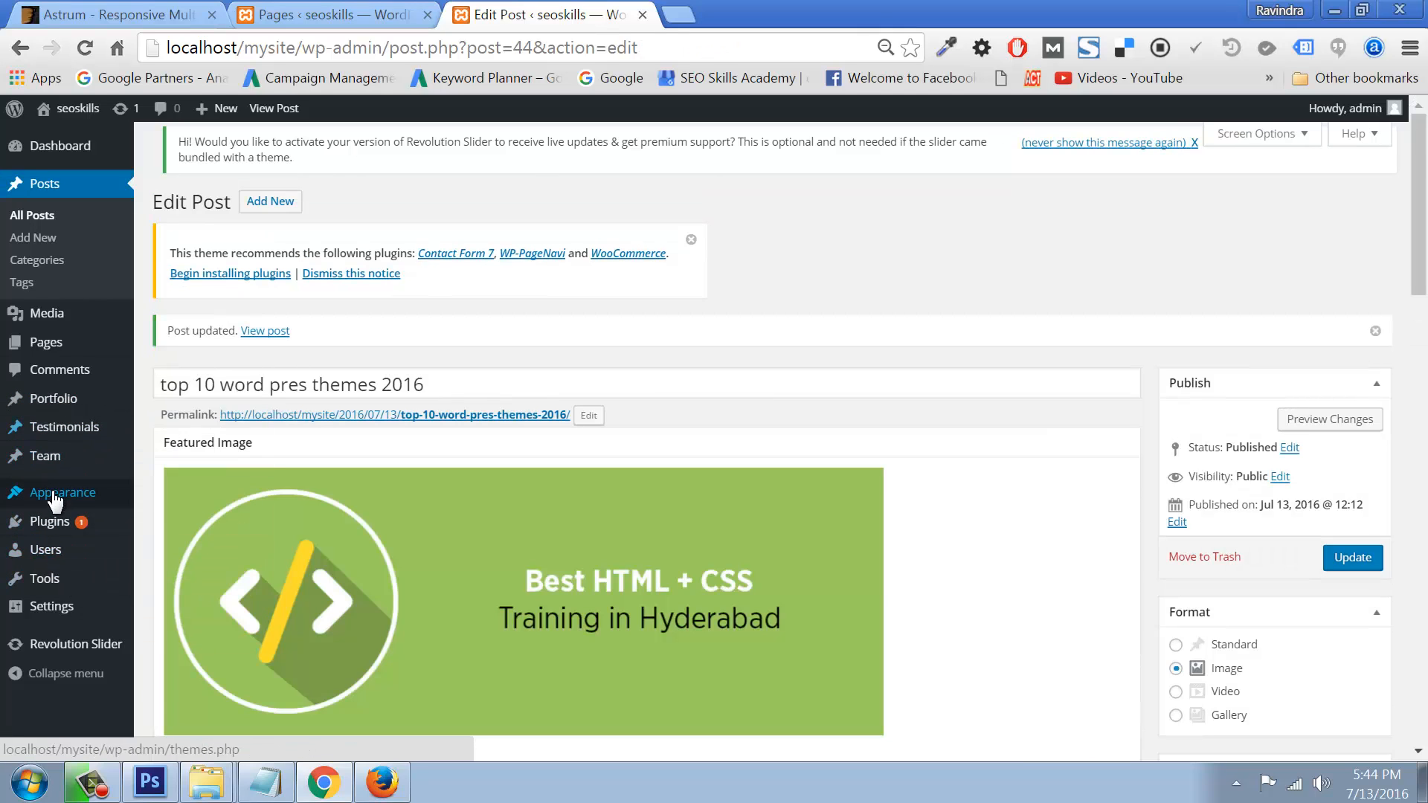
mouse_move(56, 500)
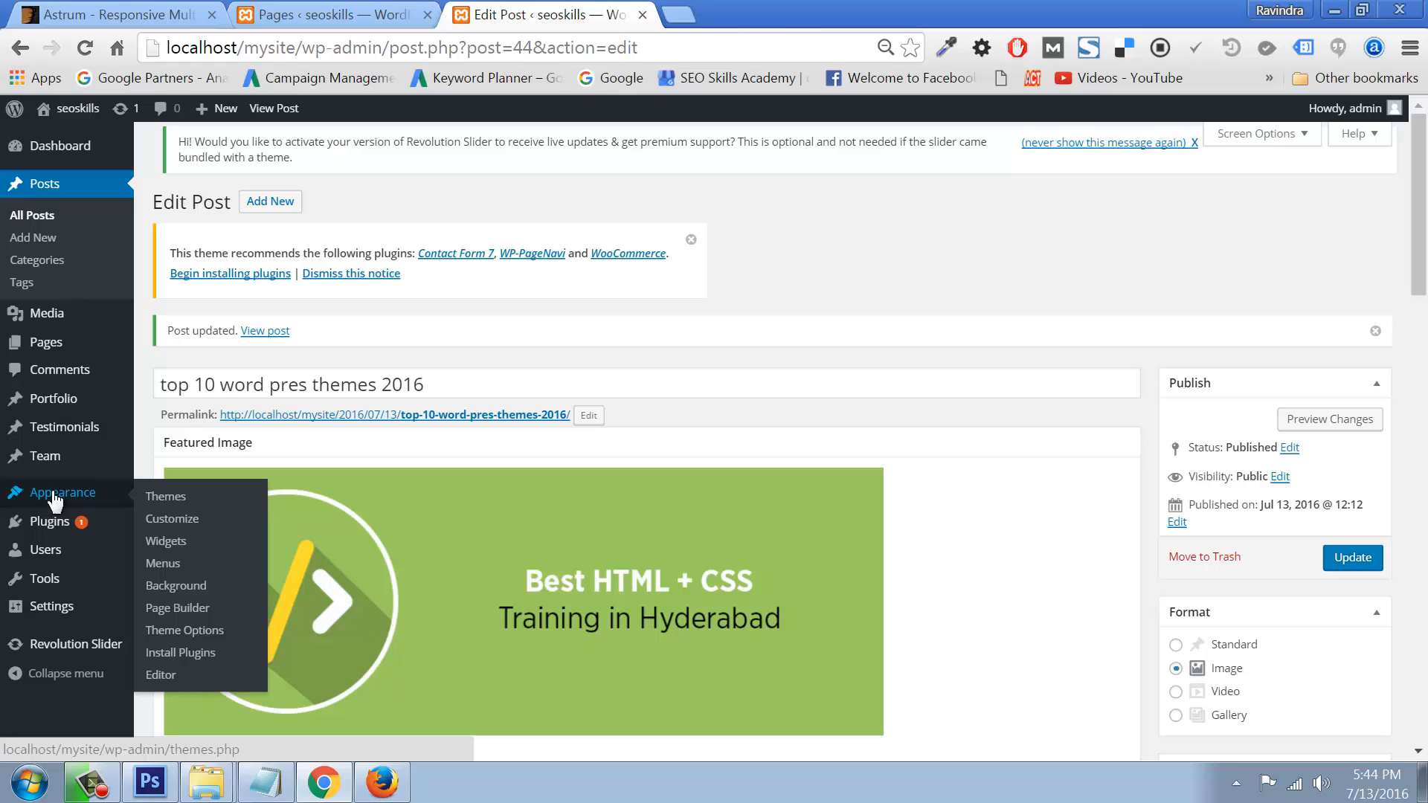
click(173, 521)
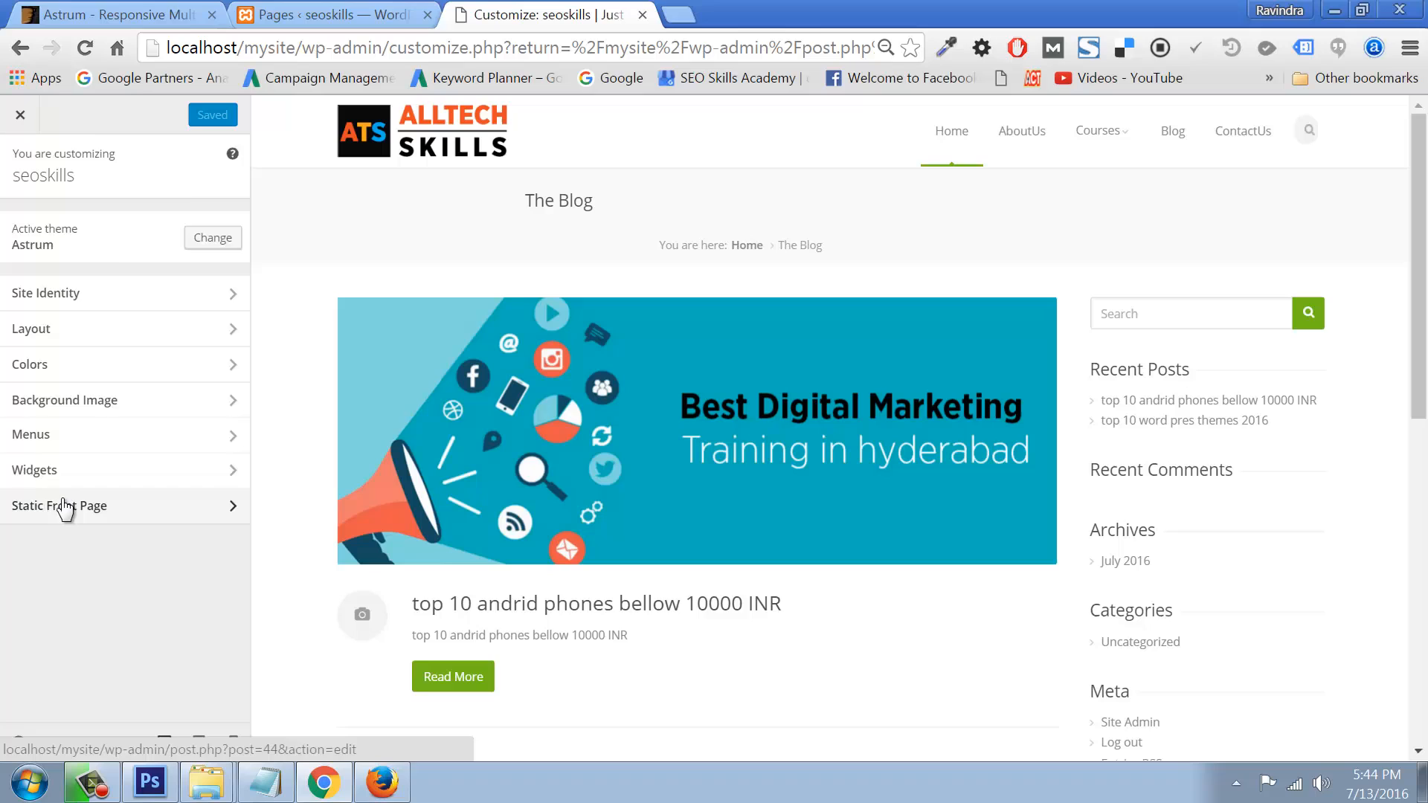
click(63, 505)
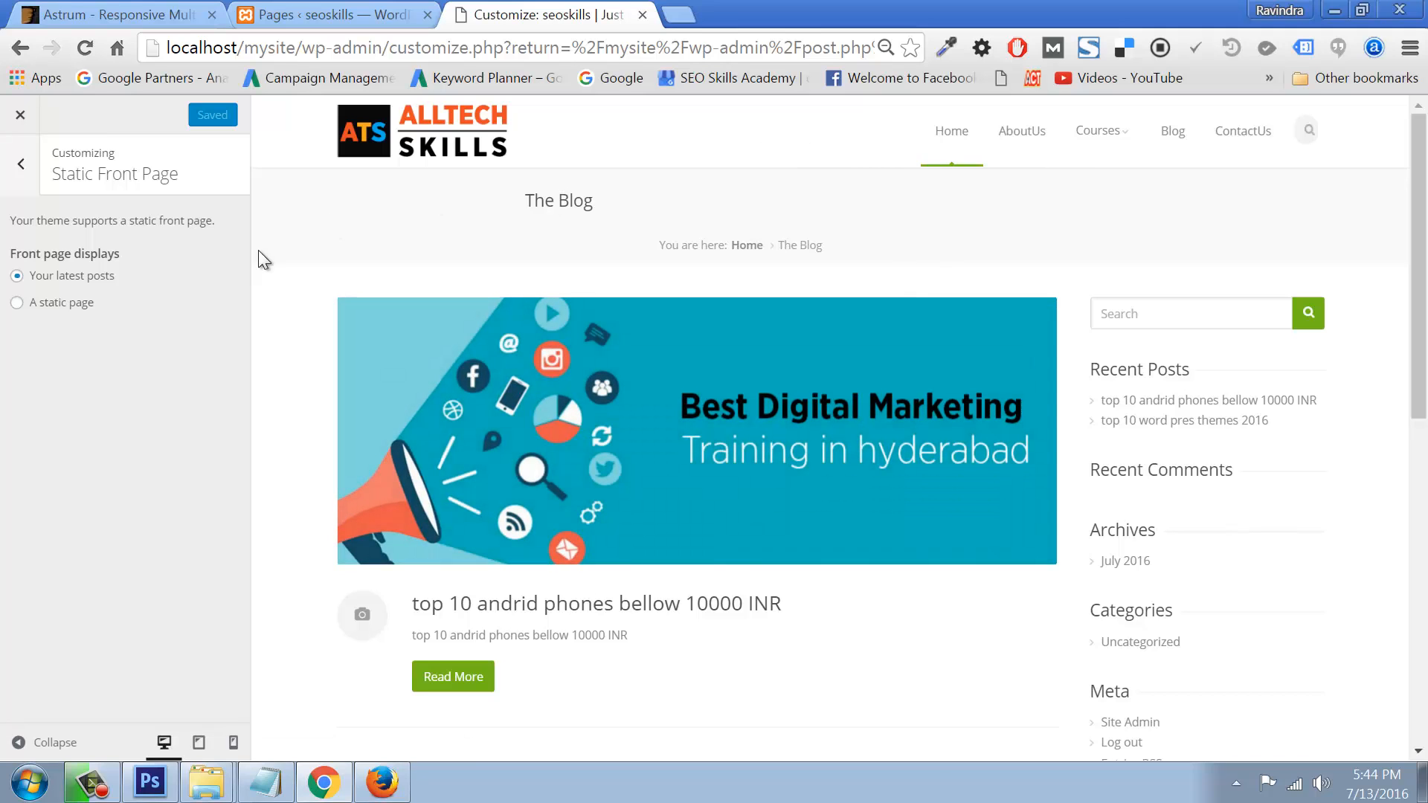
scroll(902, 439, down, 7)
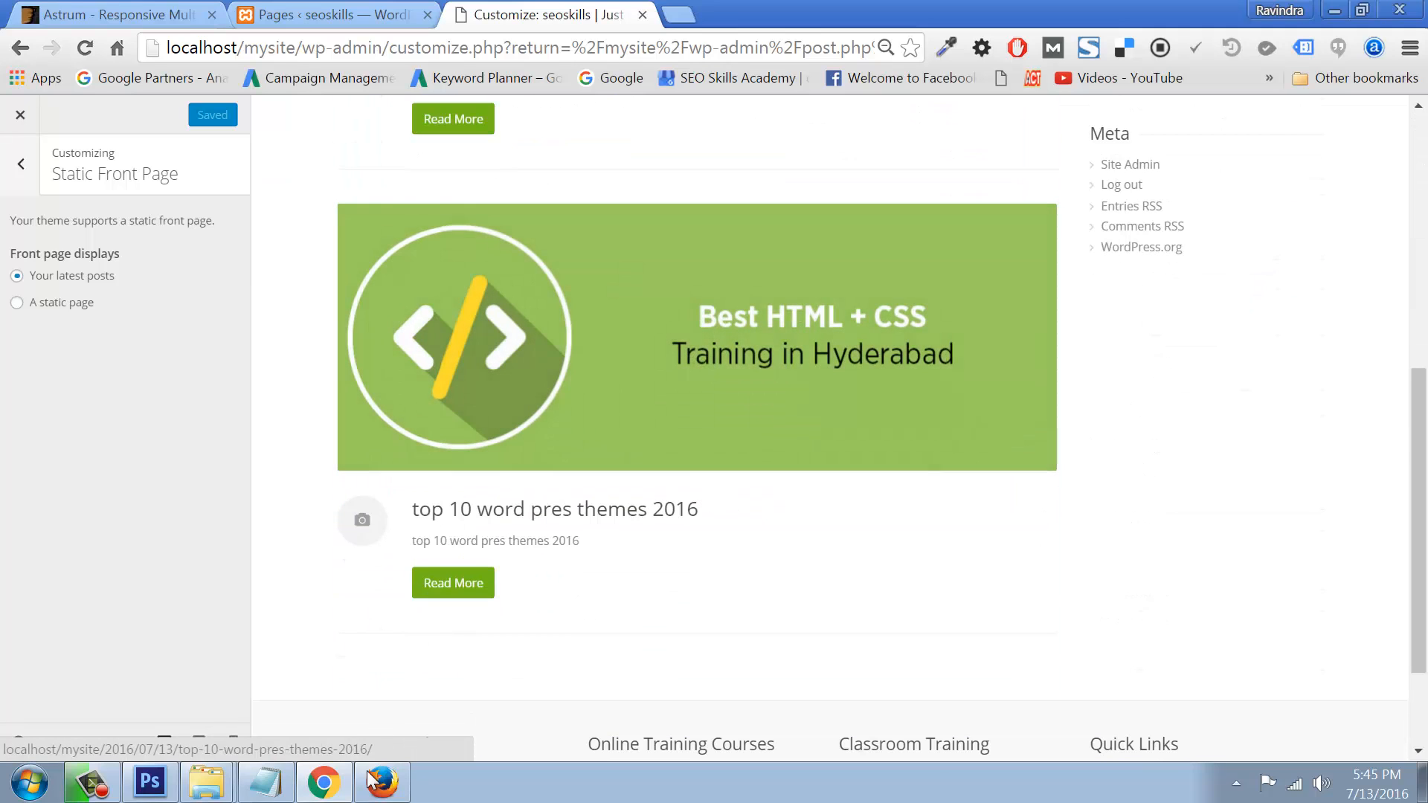
Step: Reload the live site in Firefox with F5 and scroll through the two listed posts
click(380, 781)
key(F5)
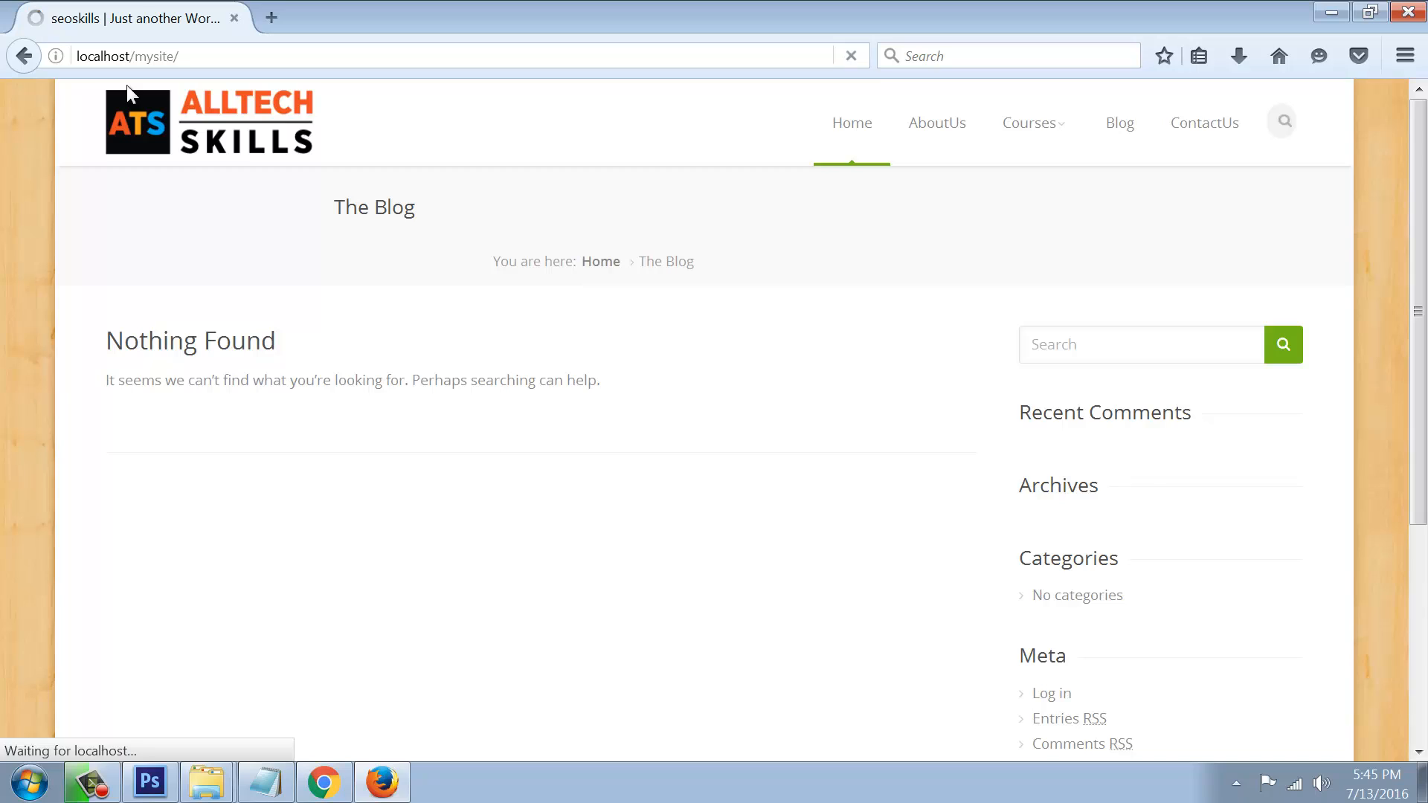
scroll(558, 498, down, 7)
scroll(647, 526, down, 3)
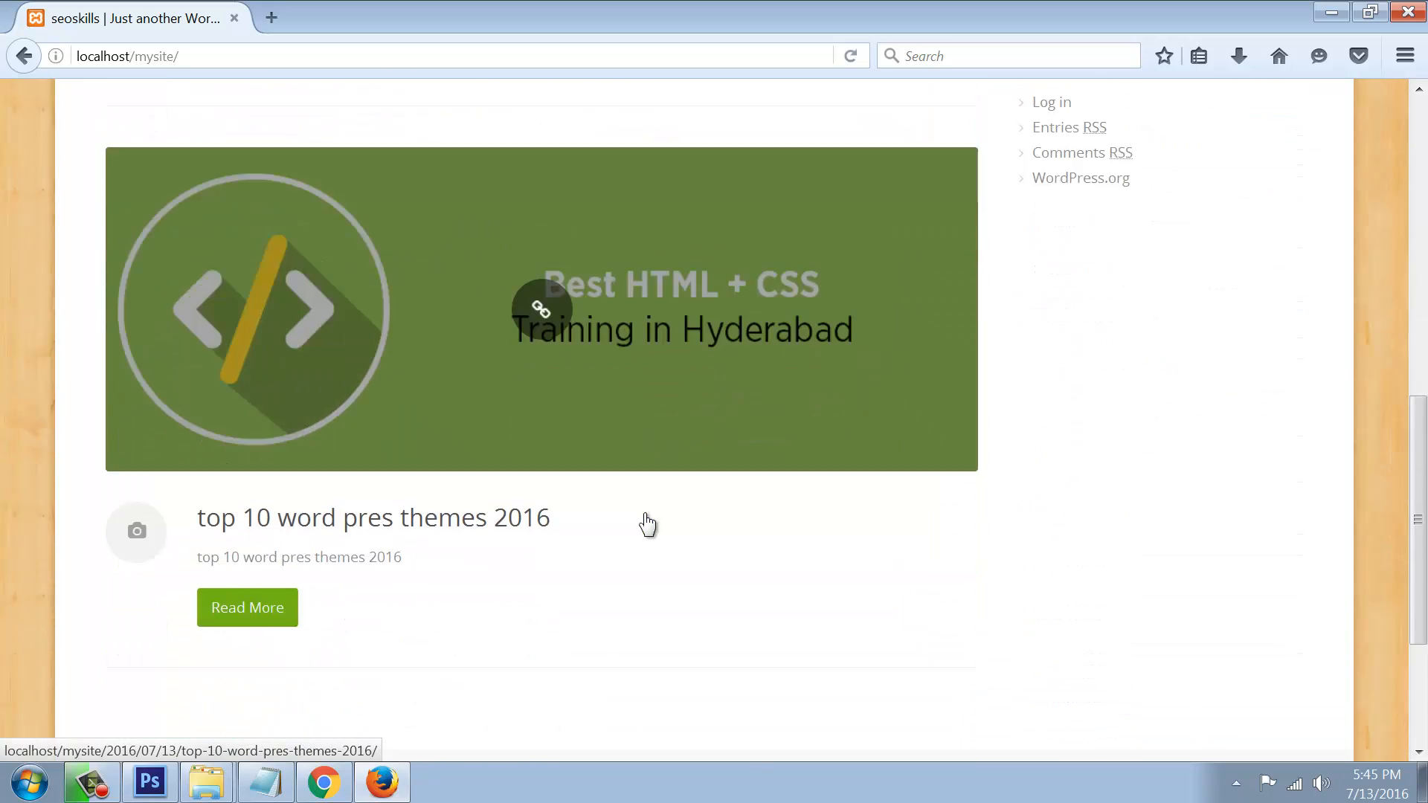
scroll(647, 521, up, 9)
scroll(641, 510, down, 3)
scroll(638, 402, down, 8)
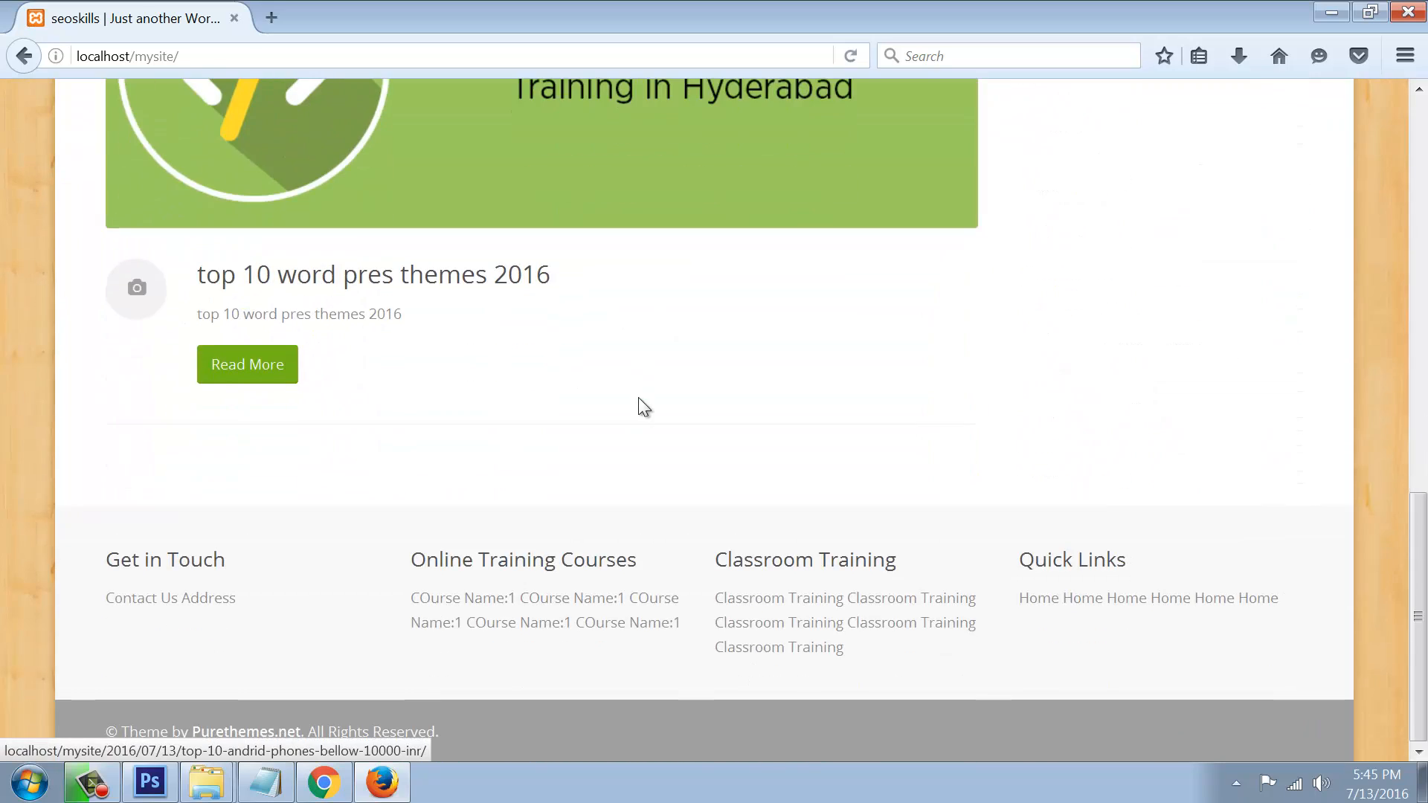
scroll(595, 312, up, 8)
scroll(588, 260, up, 4)
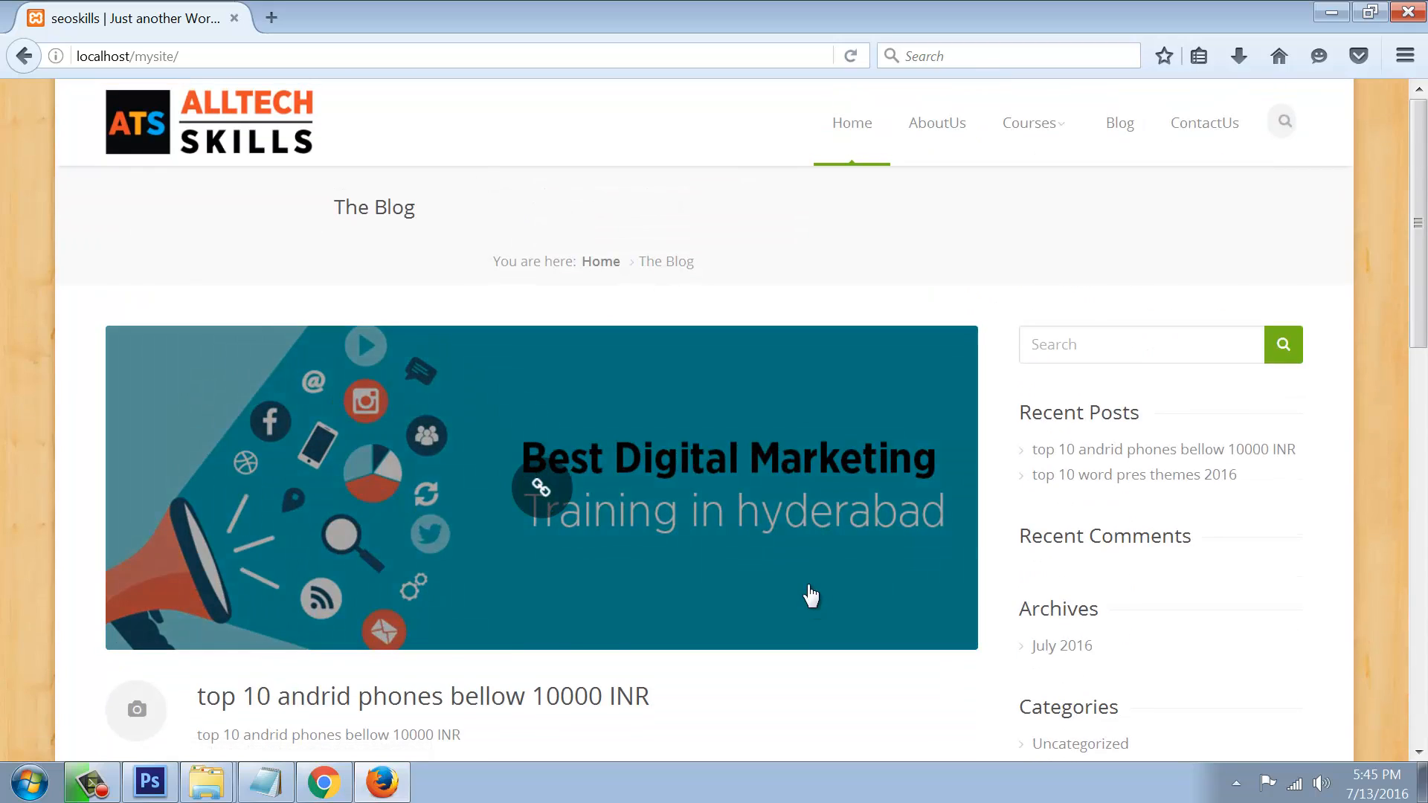
scroll(806, 588, down, 10)
scroll(806, 580, up, 10)
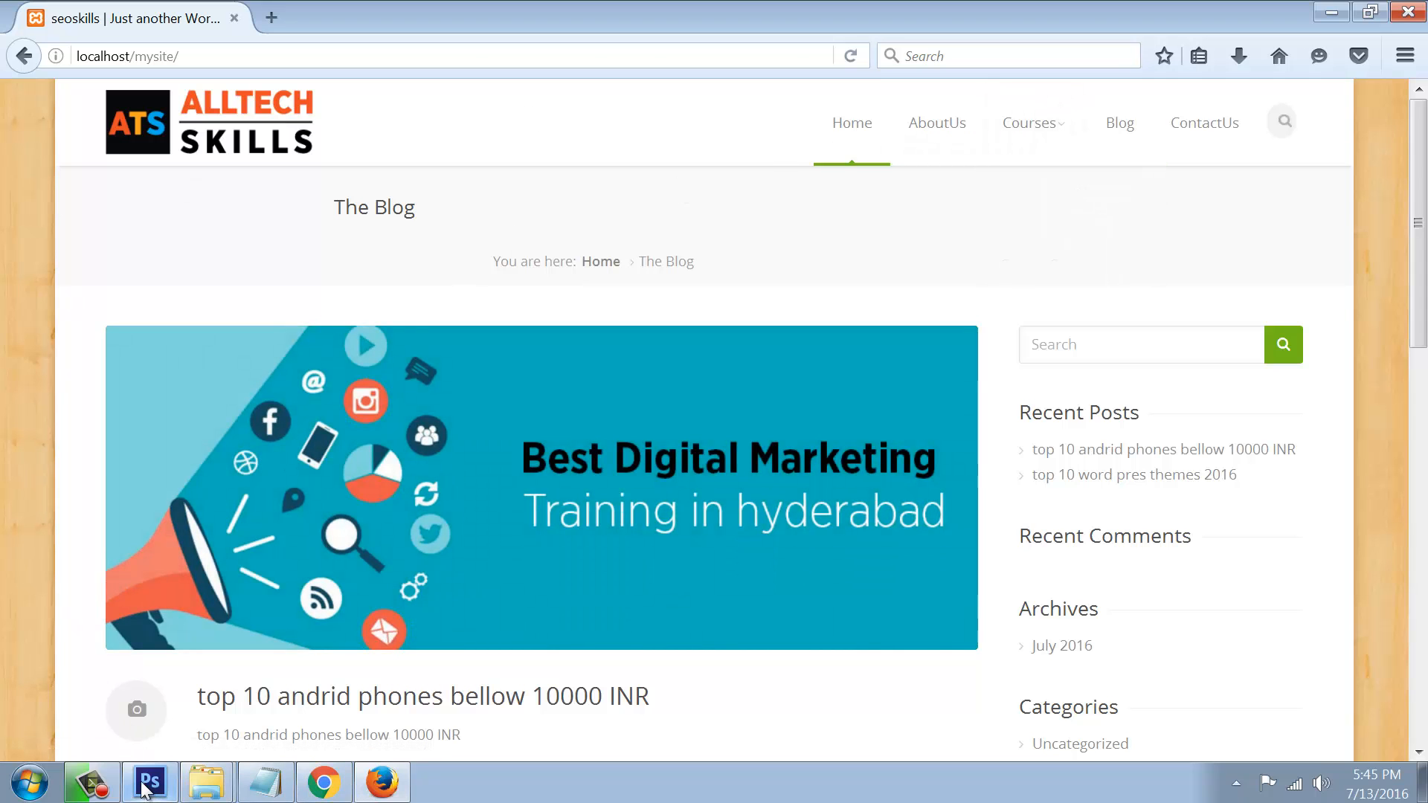
Step: Set a static front page with Home as the front page and Blog as the posts page, then Save & Publish
click(346, 788)
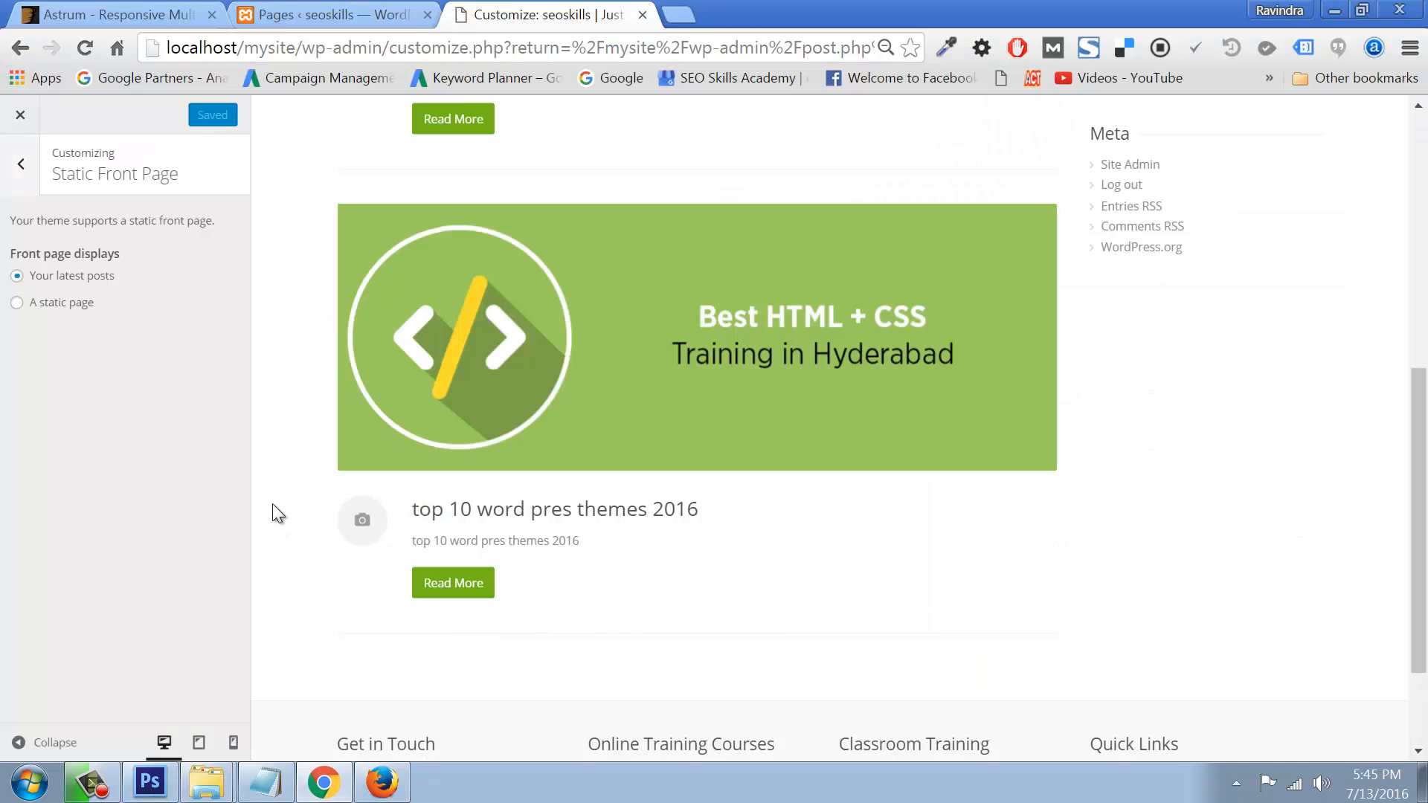
click(17, 304)
click(68, 368)
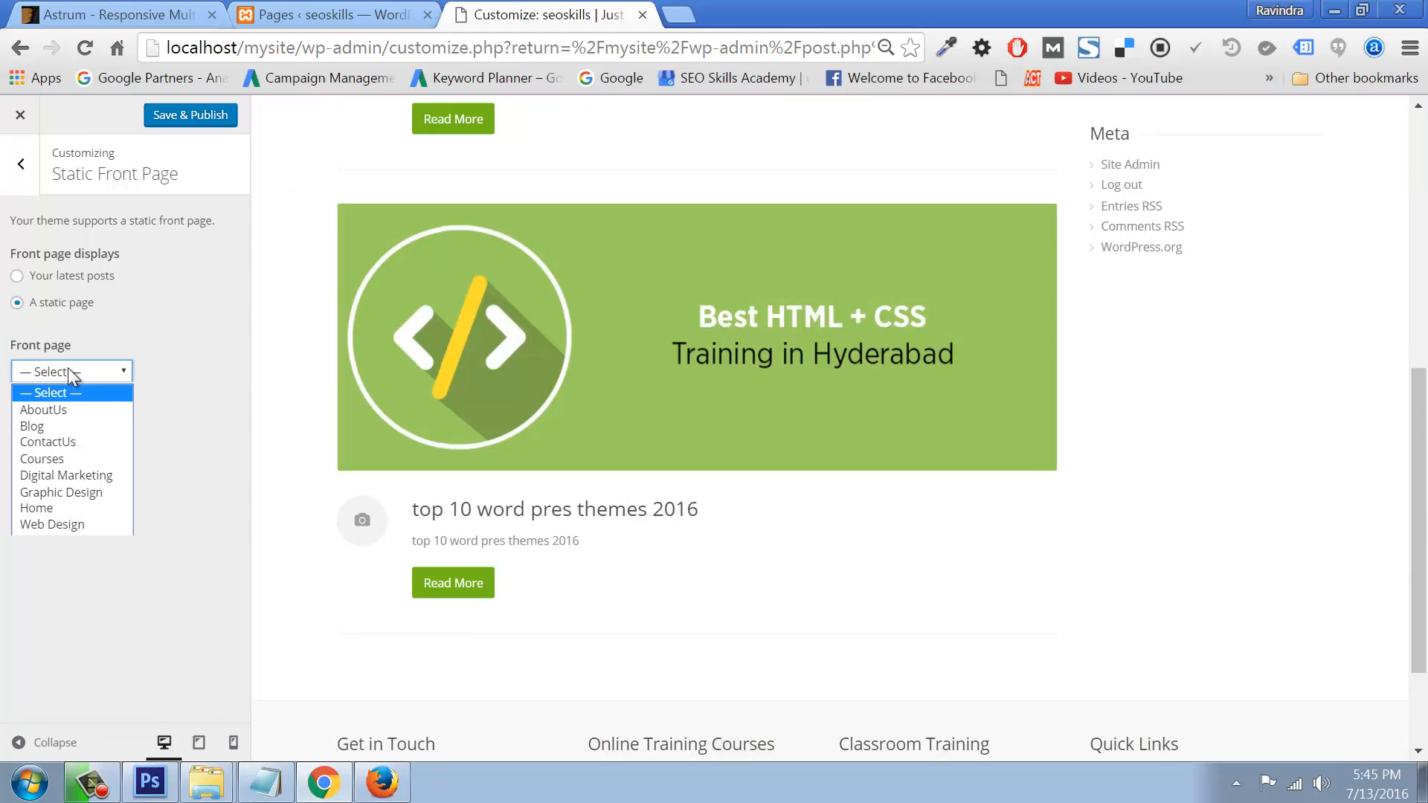
click(38, 508)
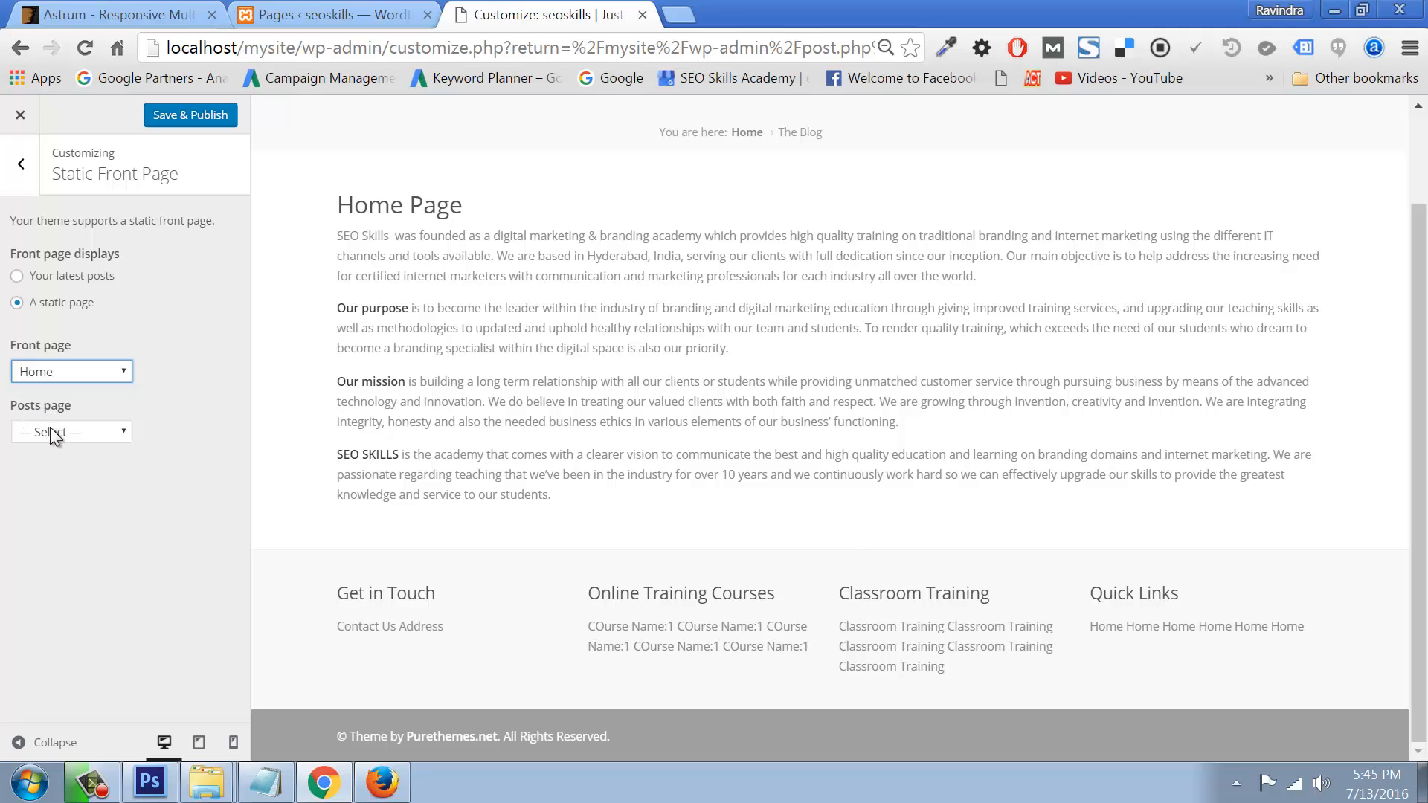
click(50, 430)
click(42, 487)
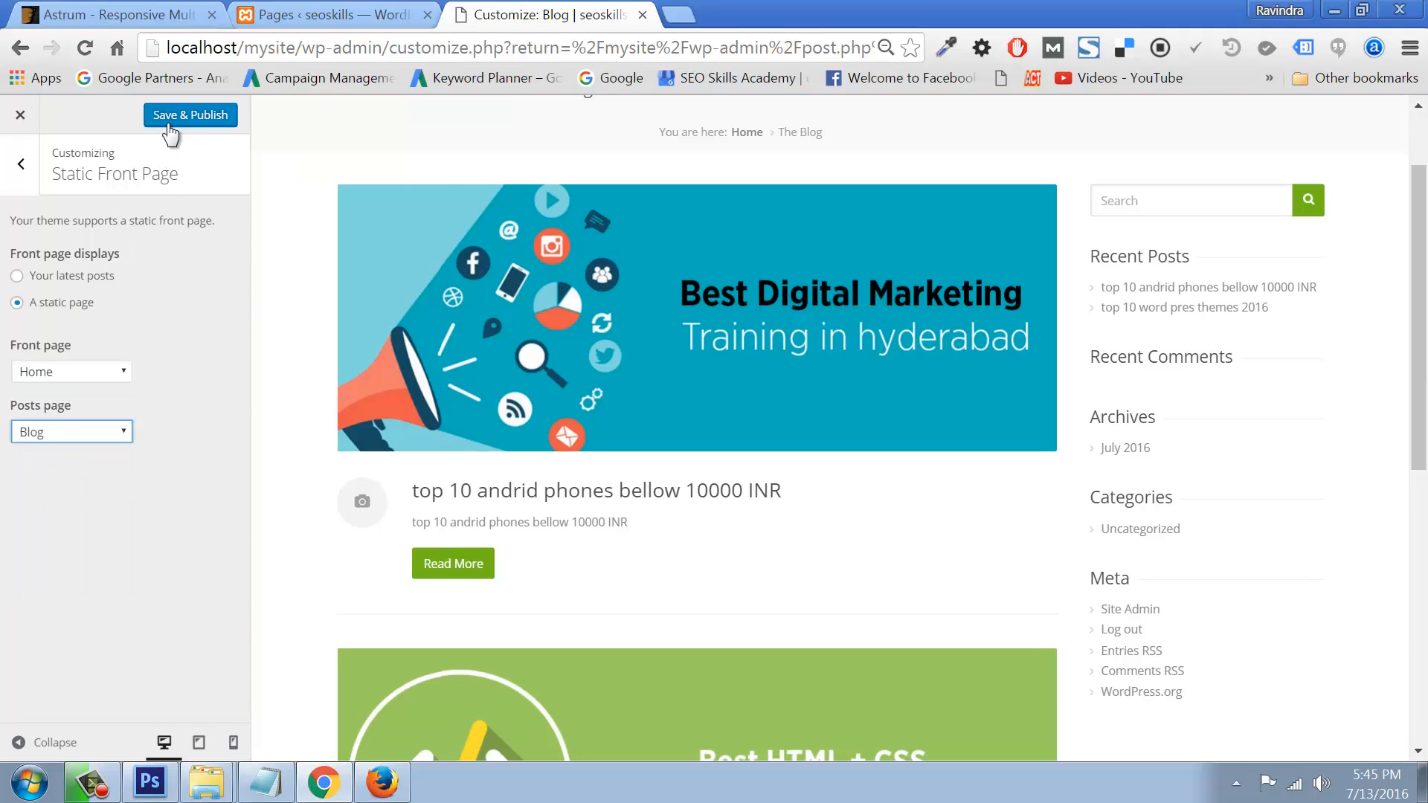
click(191, 114)
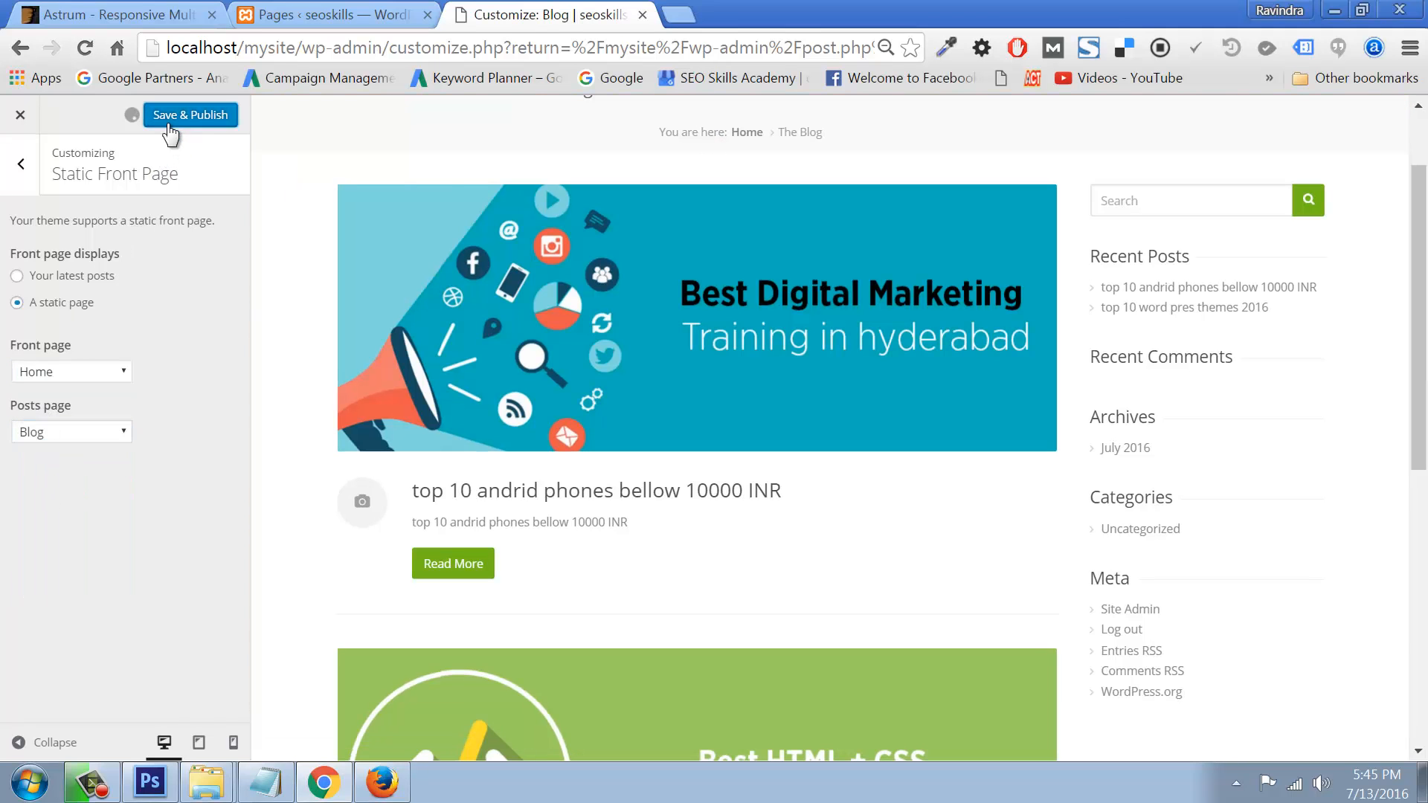
Step: Reload the live site and confirm the Home page text now appears as the front page
click(380, 782)
click(147, 122)
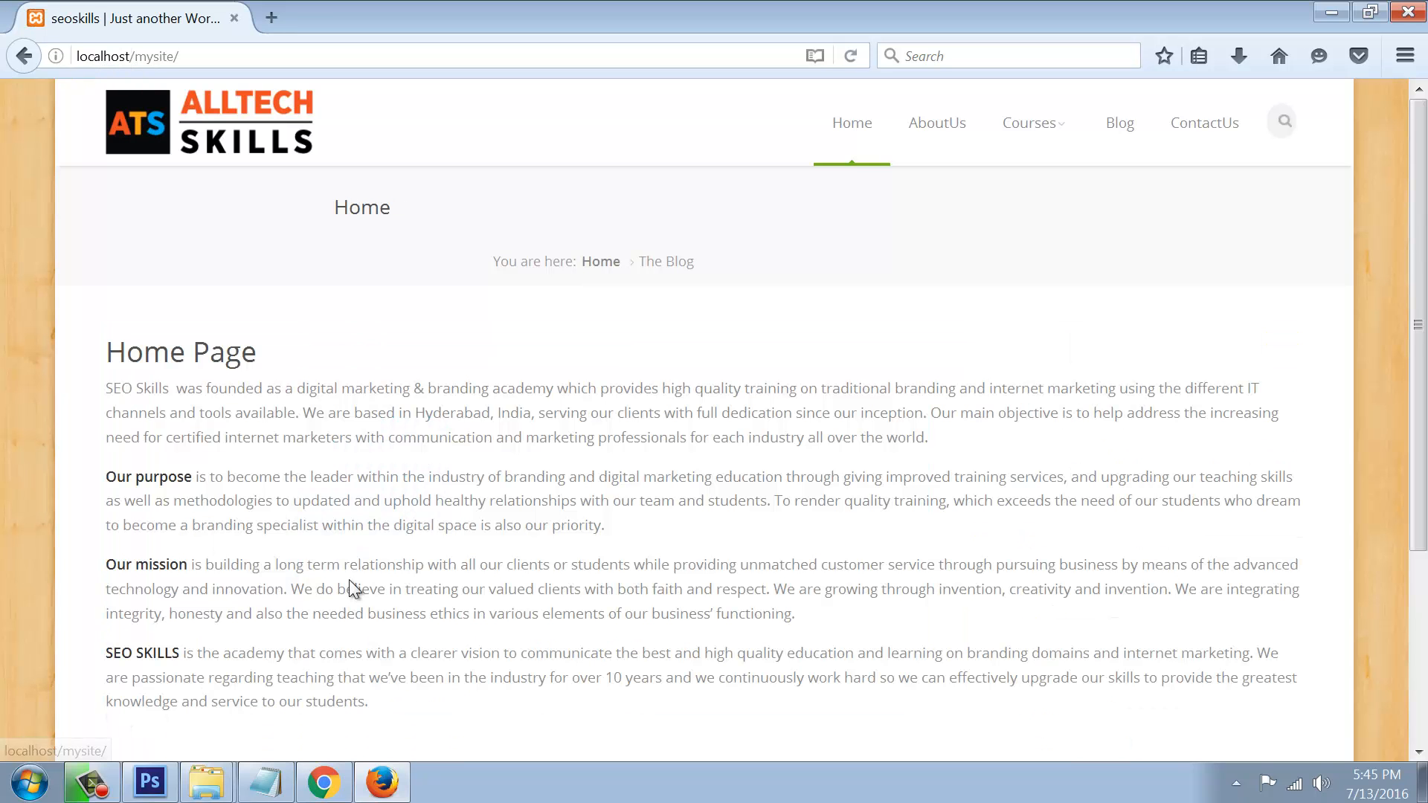
drag(147, 354, 459, 572)
scroll(460, 571, down, 3)
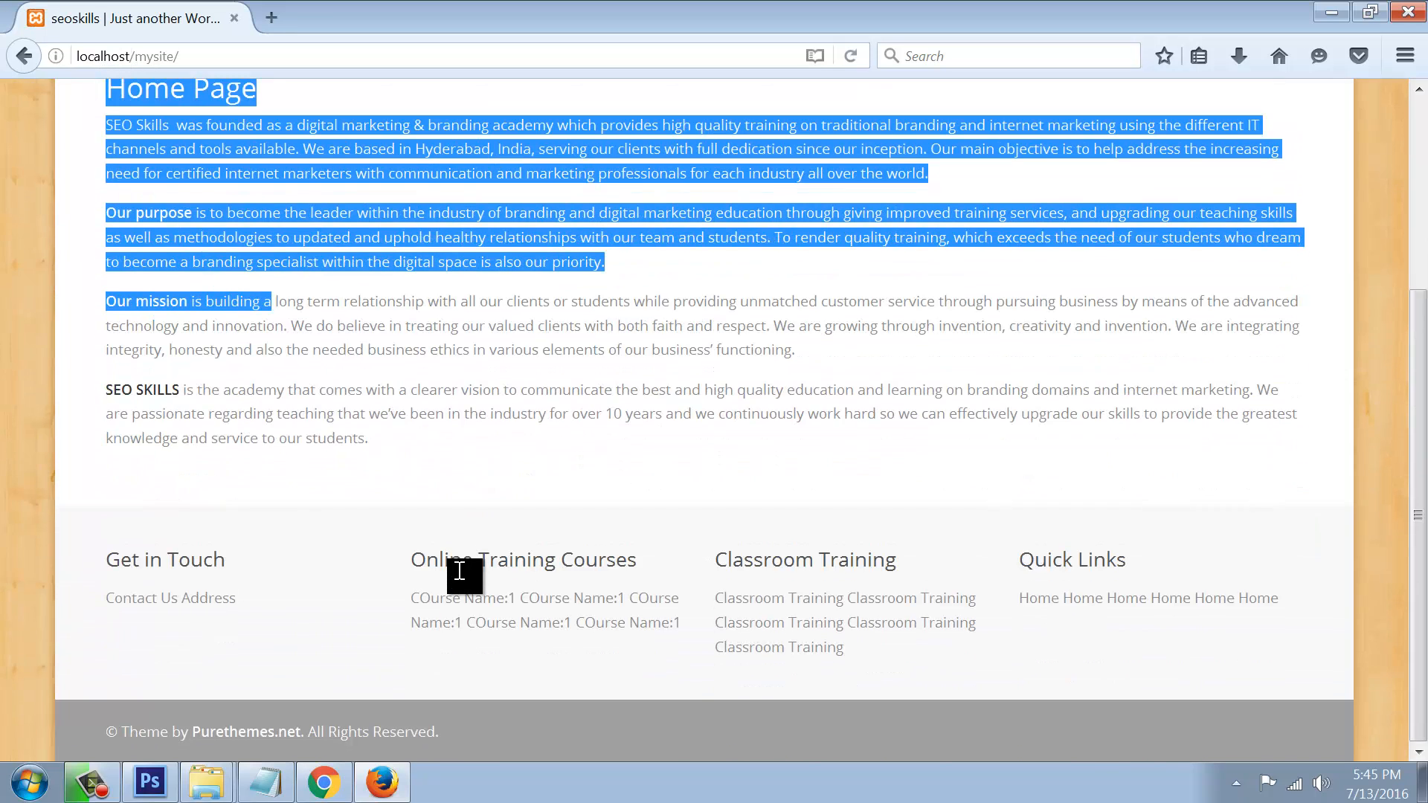
scroll(462, 574, up, 3)
click(892, 476)
Step: Visit the Blog, AboutUs, Courses and ContactUs pages on the live site
click(1136, 128)
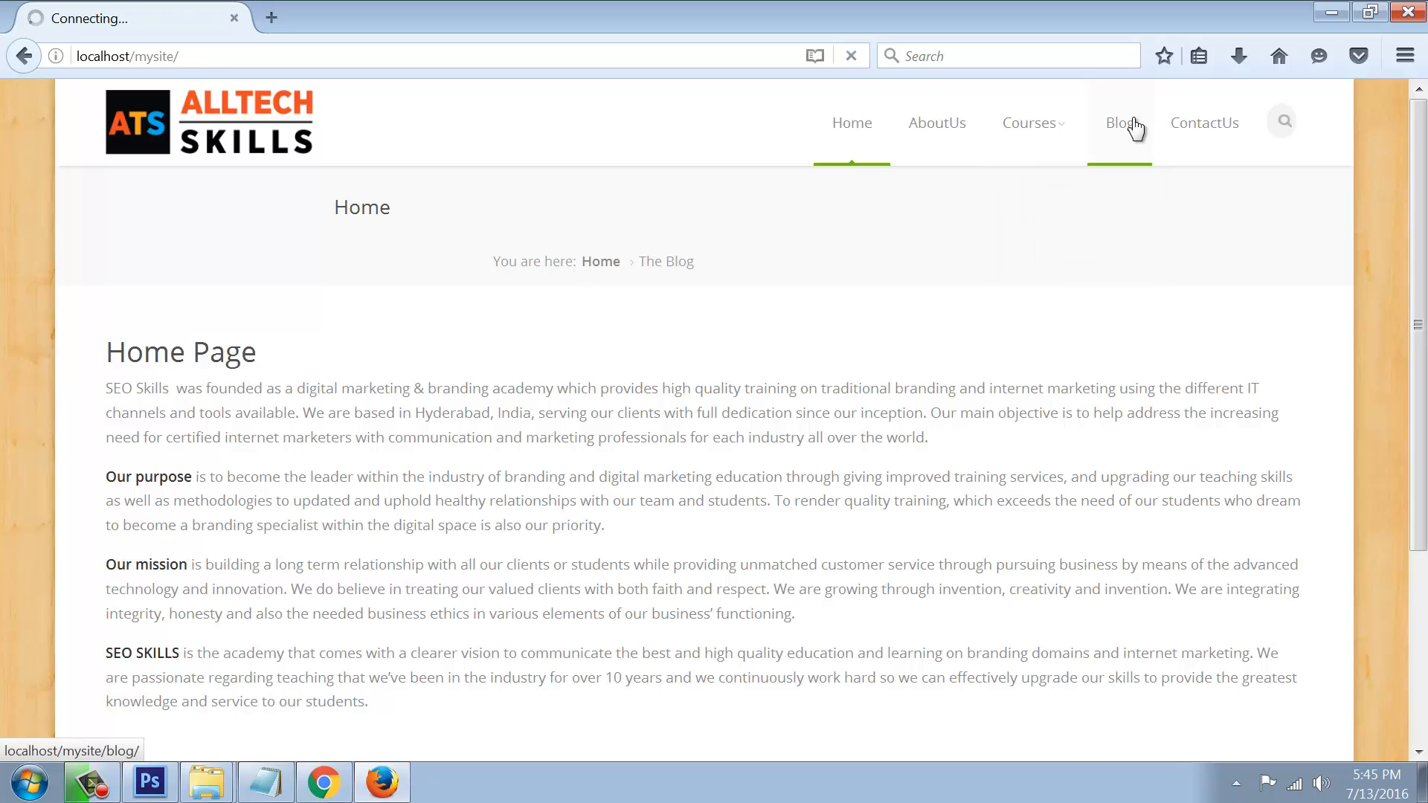
scroll(558, 487, down, 10)
scroll(560, 484, up, 10)
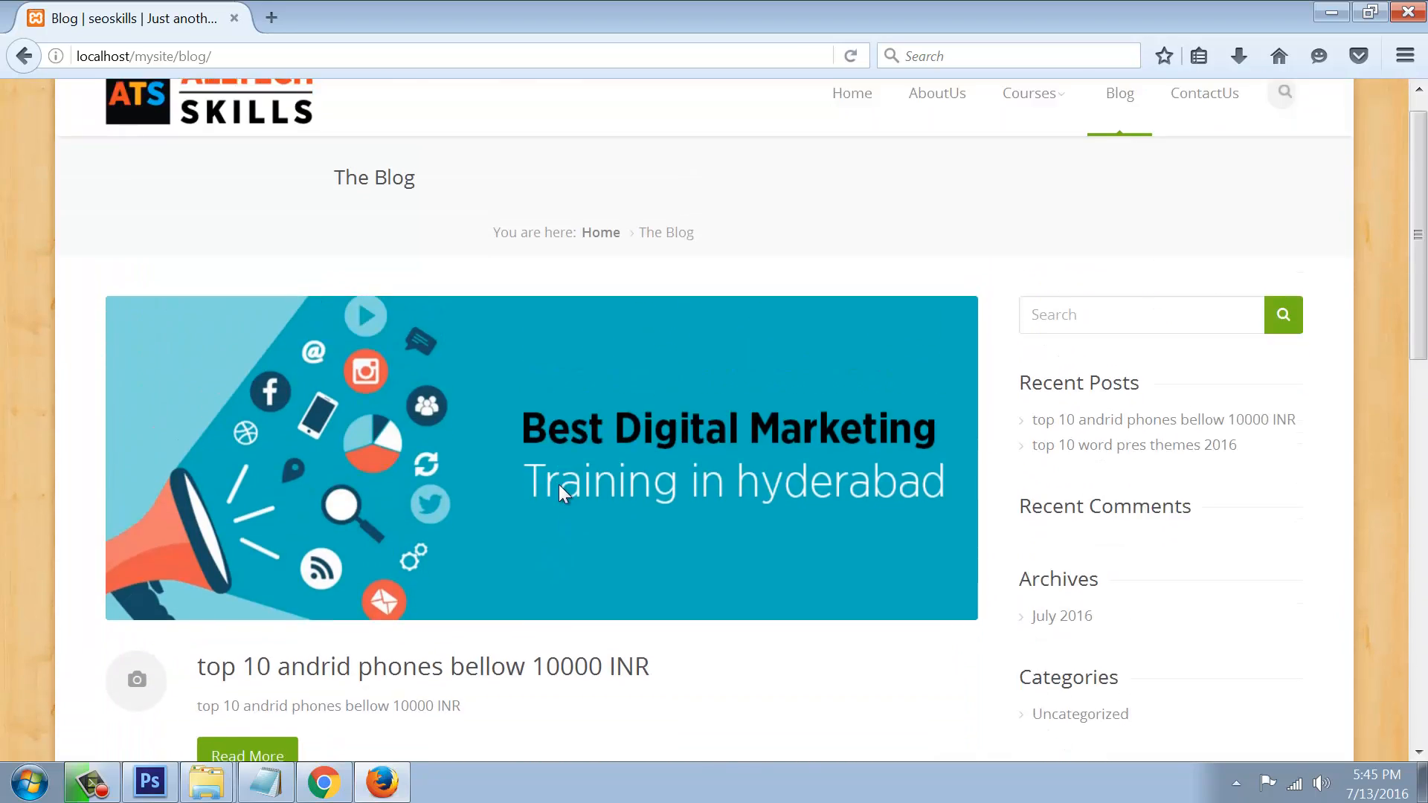
click(921, 134)
scroll(372, 461, down, 5)
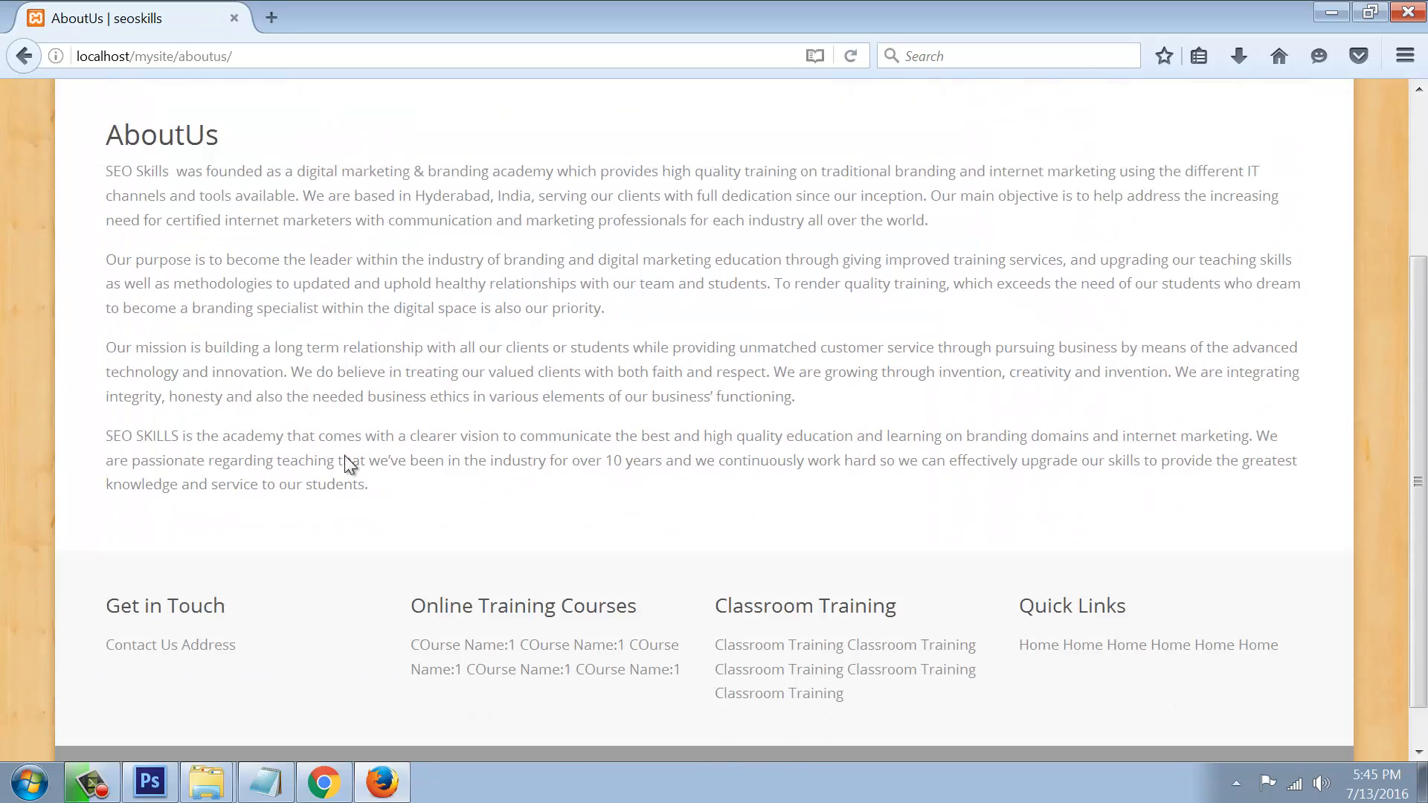
scroll(346, 455, up, 5)
click(1046, 126)
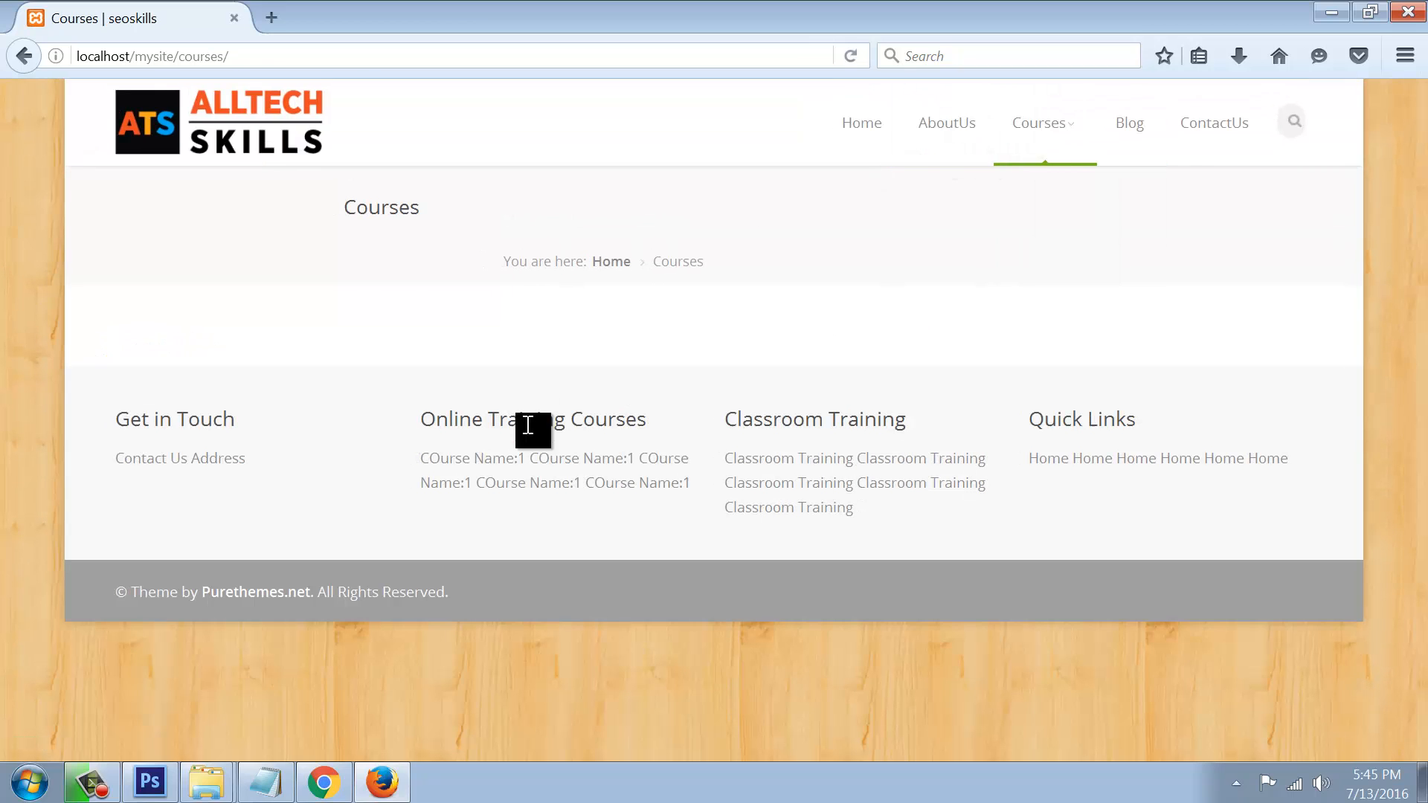
click(1207, 133)
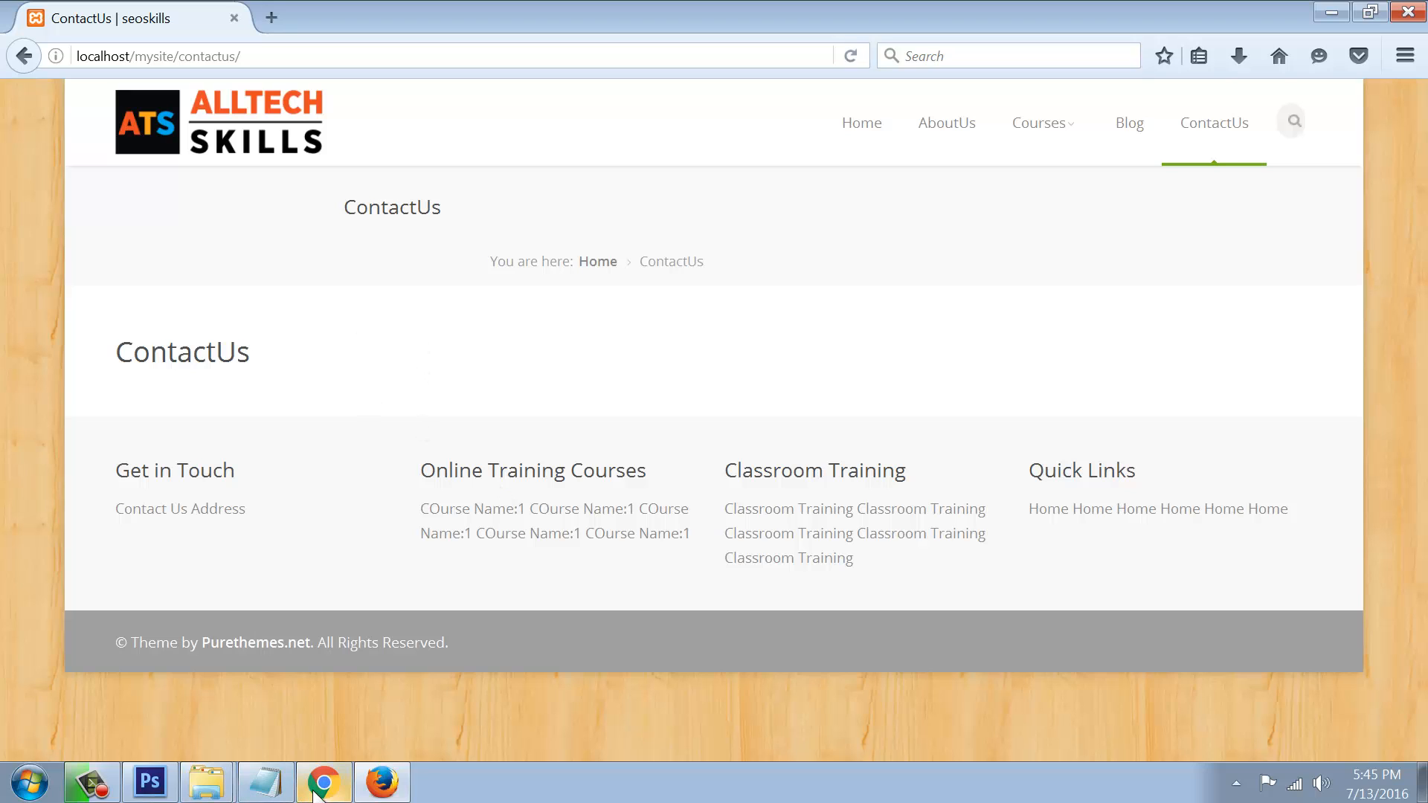
Step: Revisit AboutUs, Courses and Blog, then finish on the live Home page
mouse_move(331, 798)
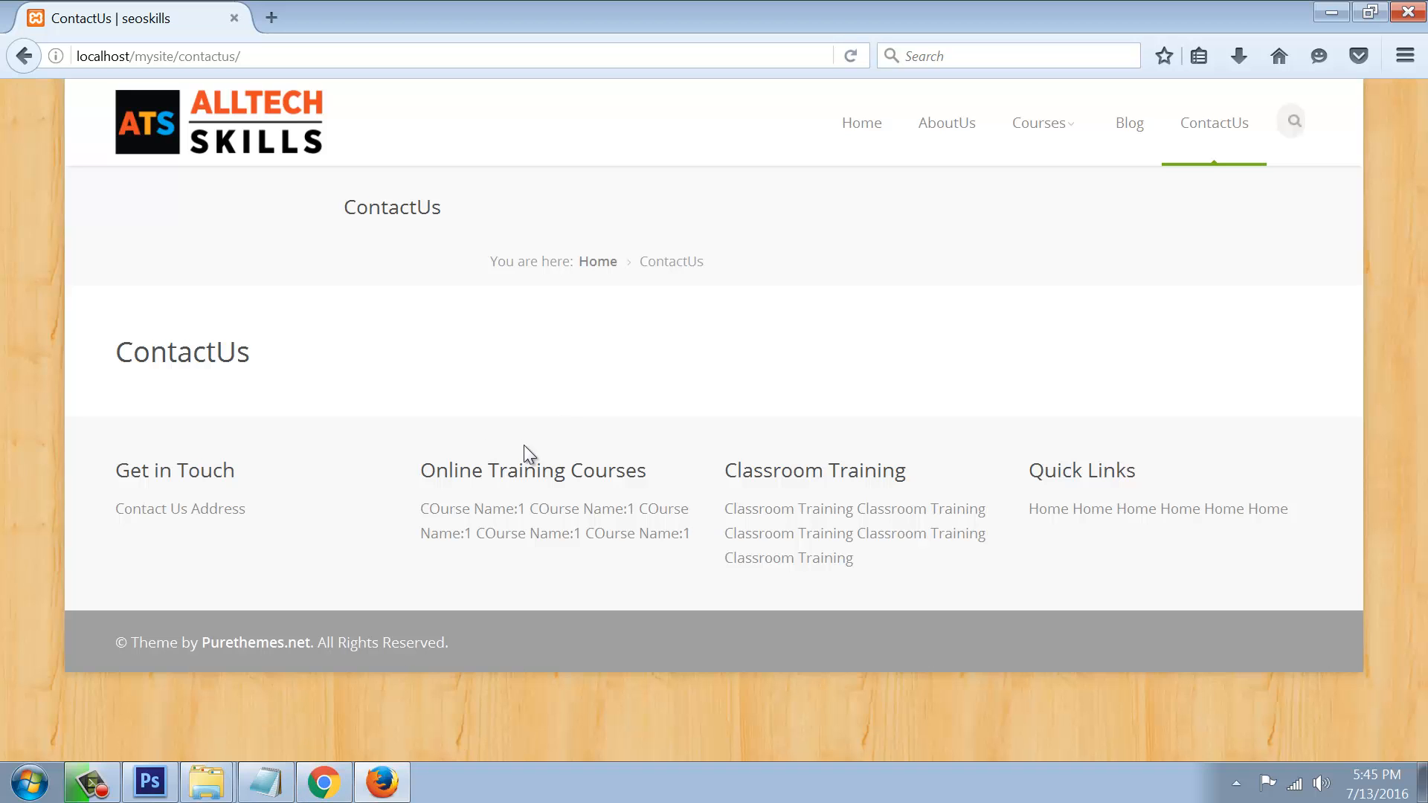
click(947, 142)
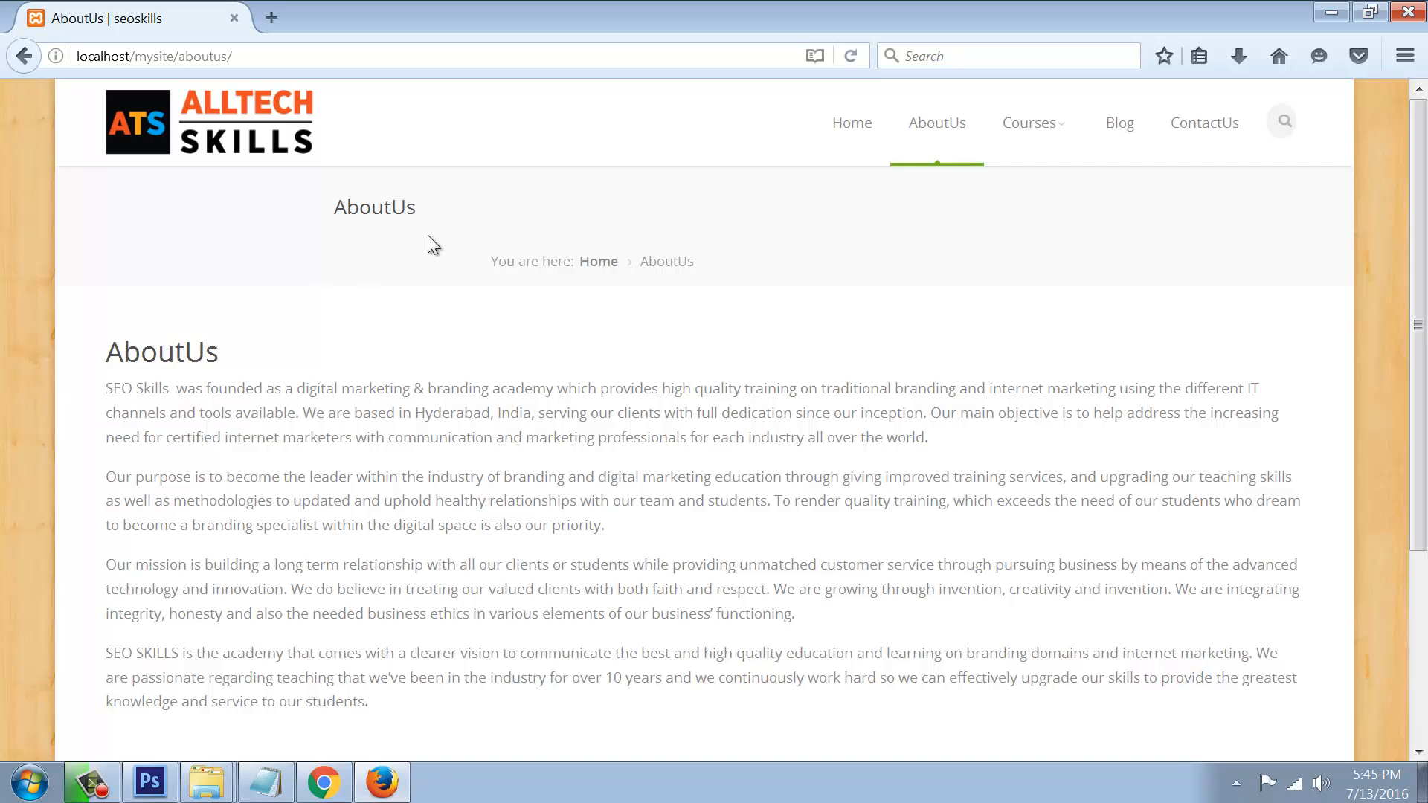
click(1030, 125)
click(1136, 130)
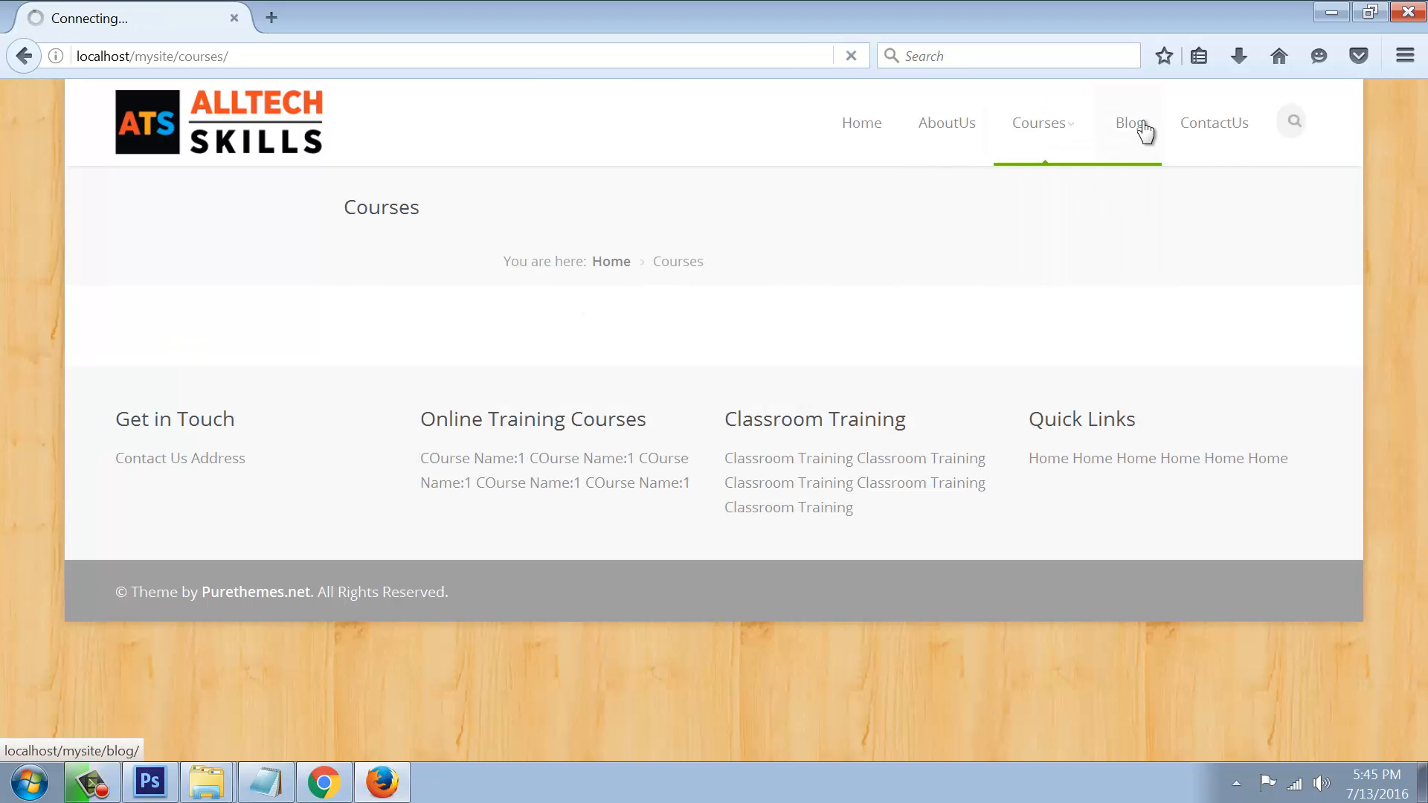
click(850, 134)
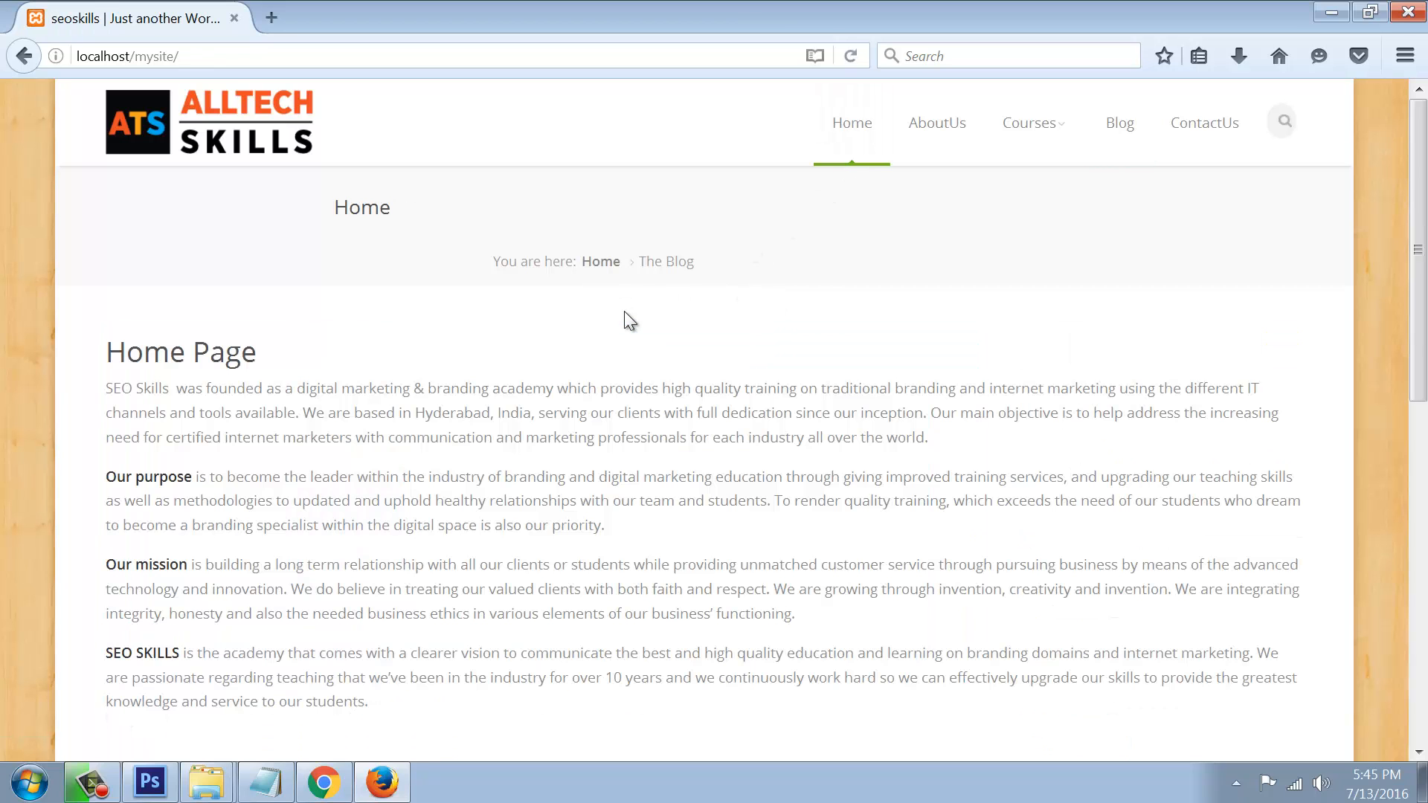
click(327, 774)
Step: Leave the customizer, open Revolution Slider, start a new slider and try saving it
click(20, 127)
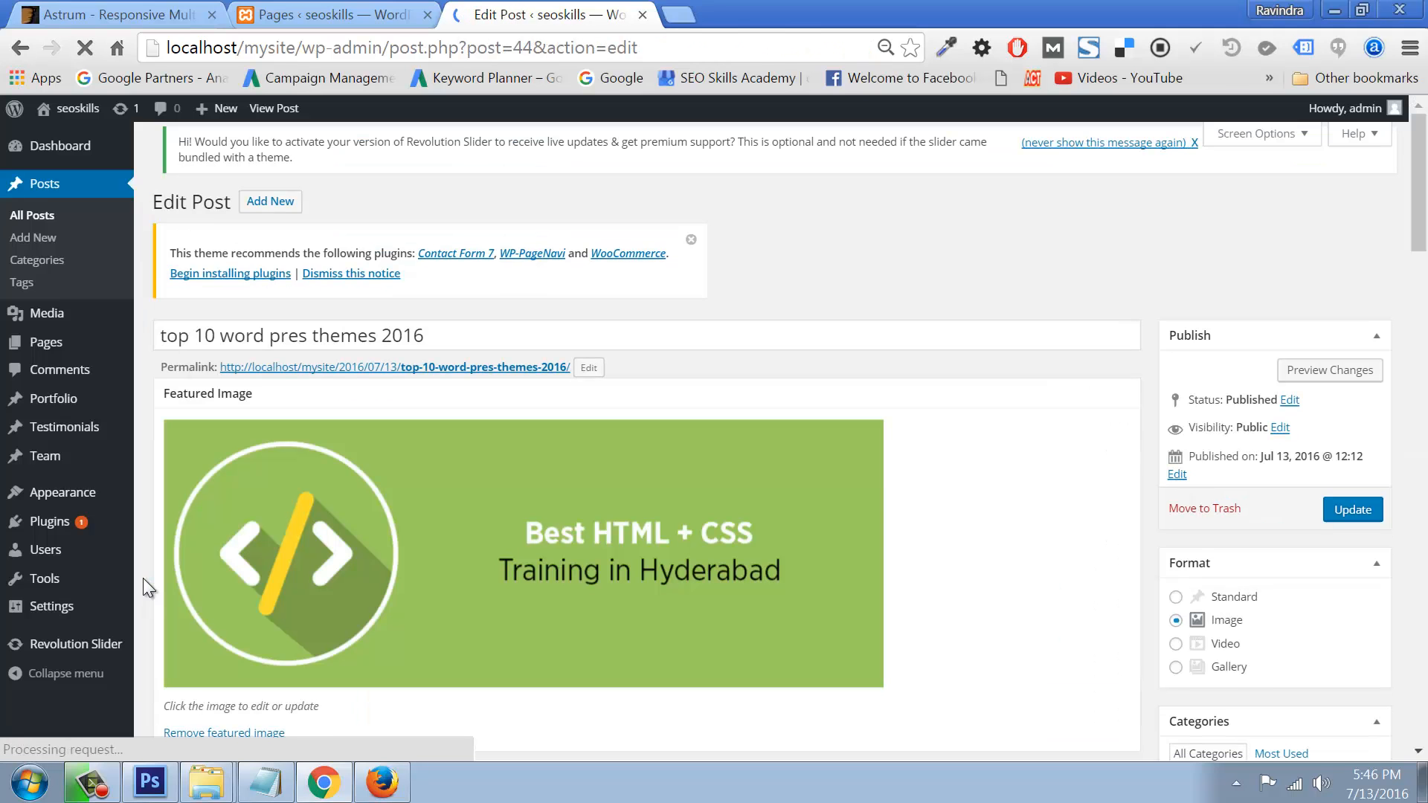
mouse_move(72, 653)
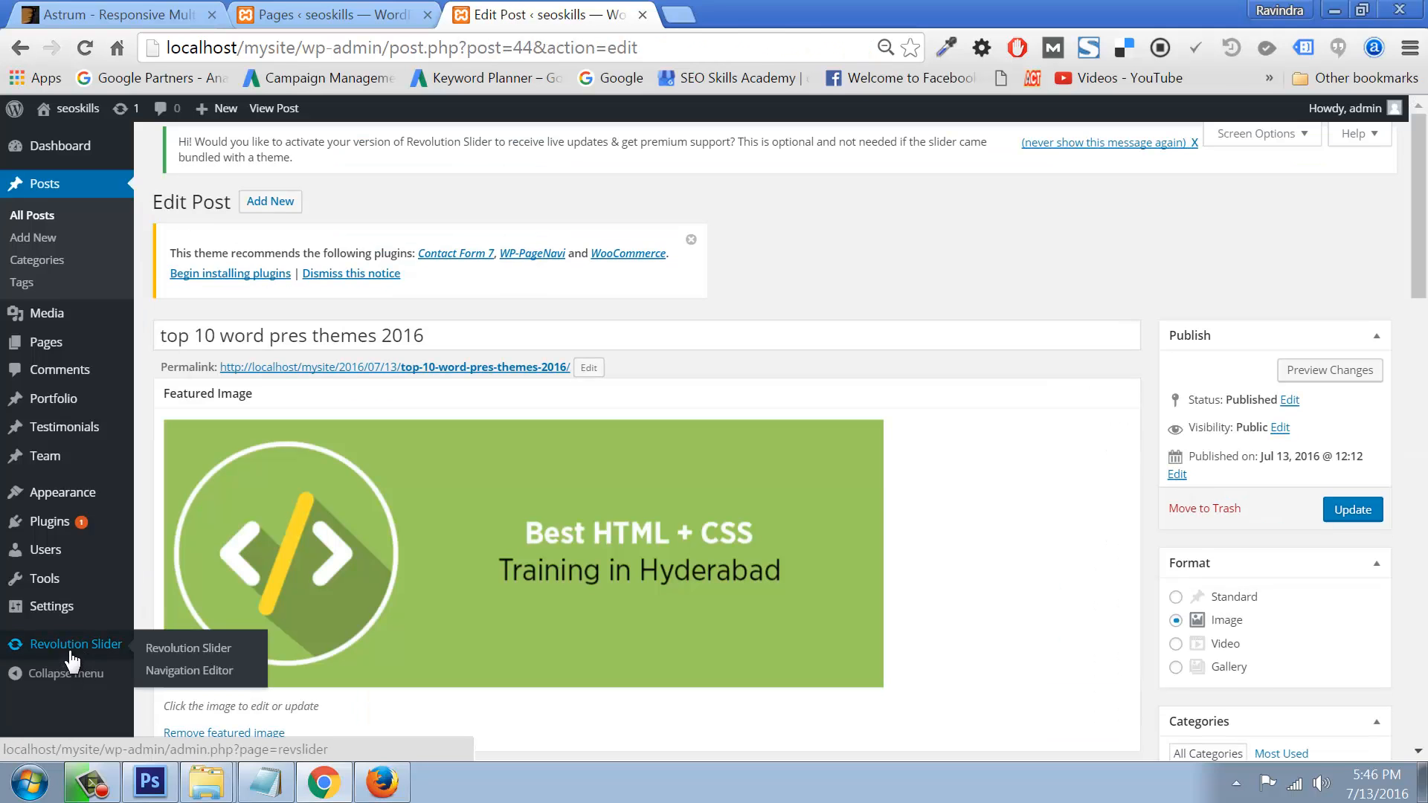
click(167, 649)
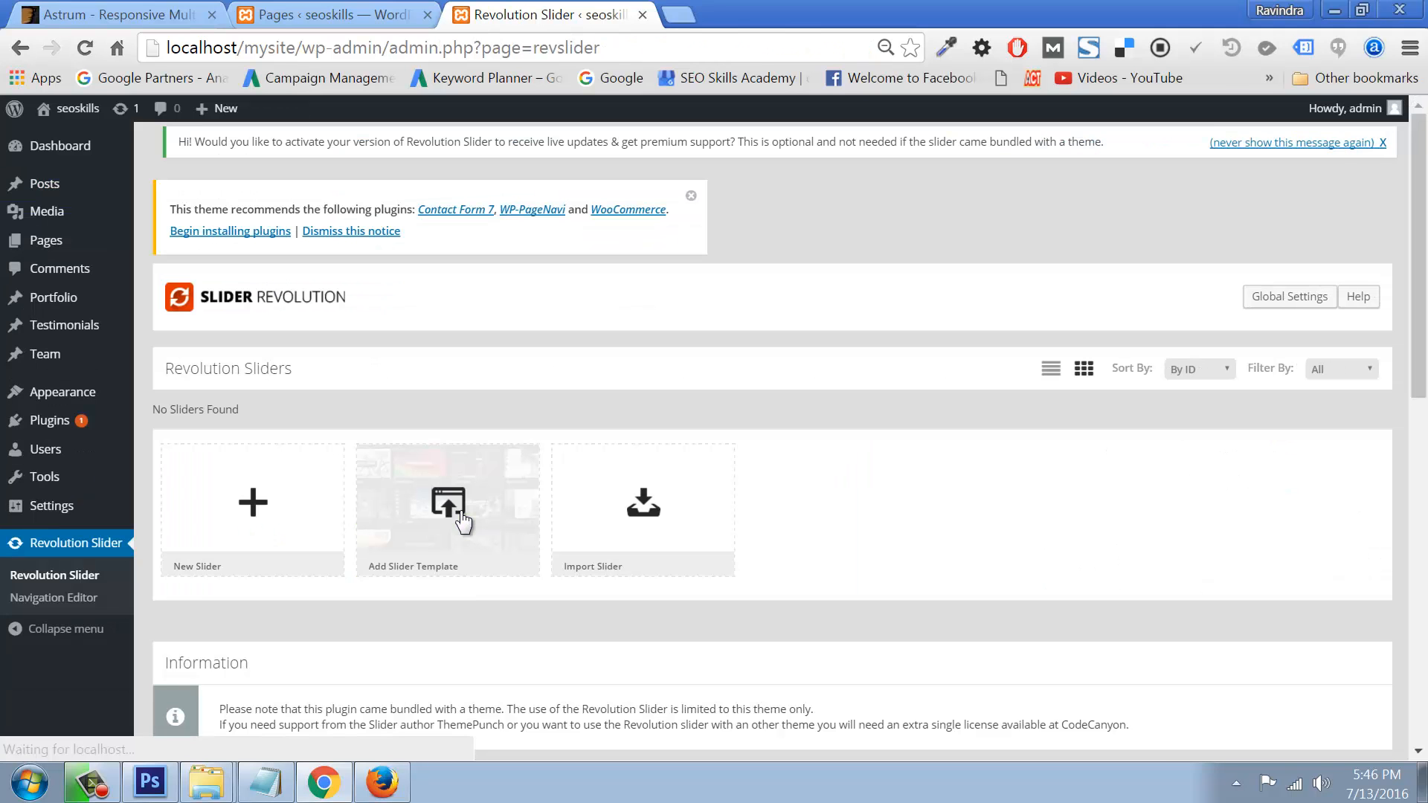
click(257, 506)
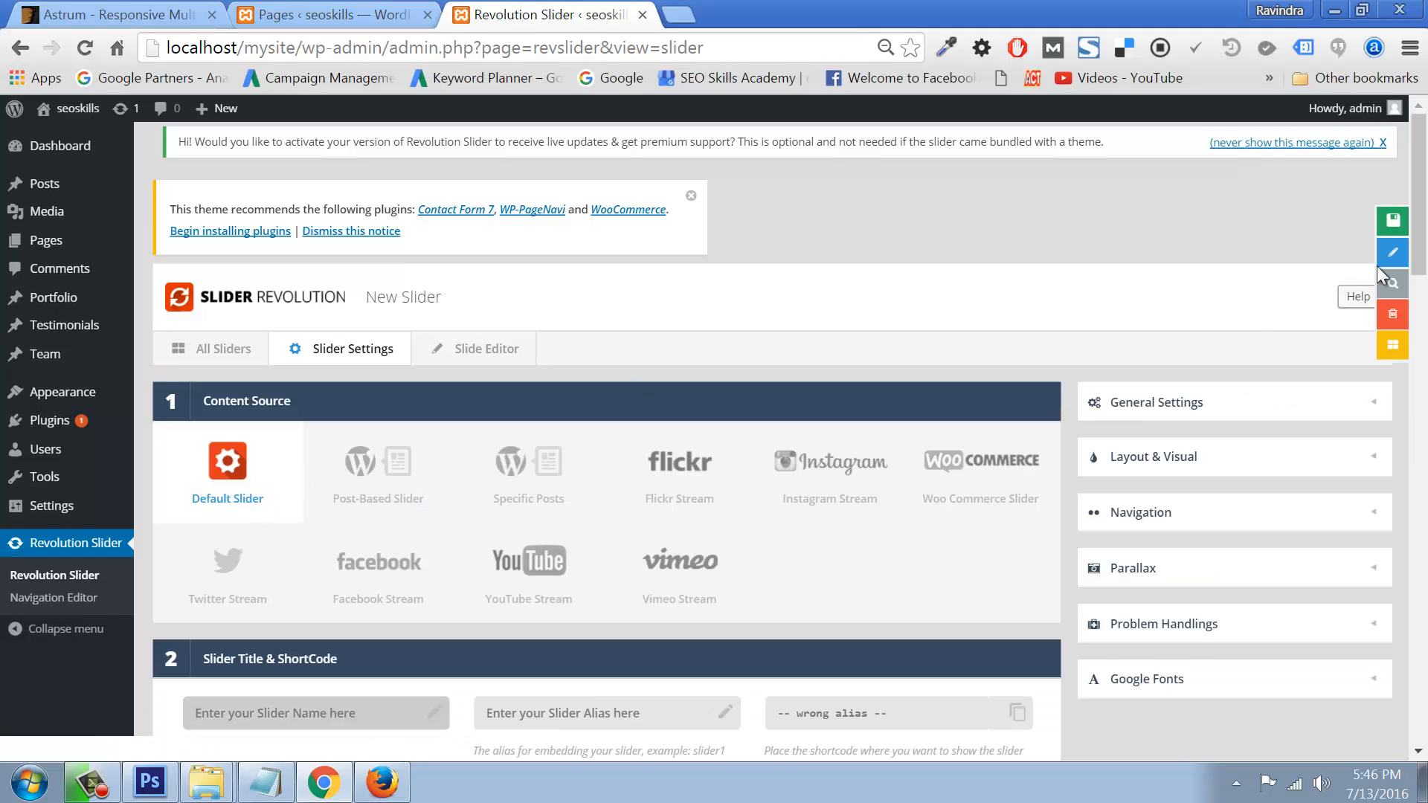
click(1392, 220)
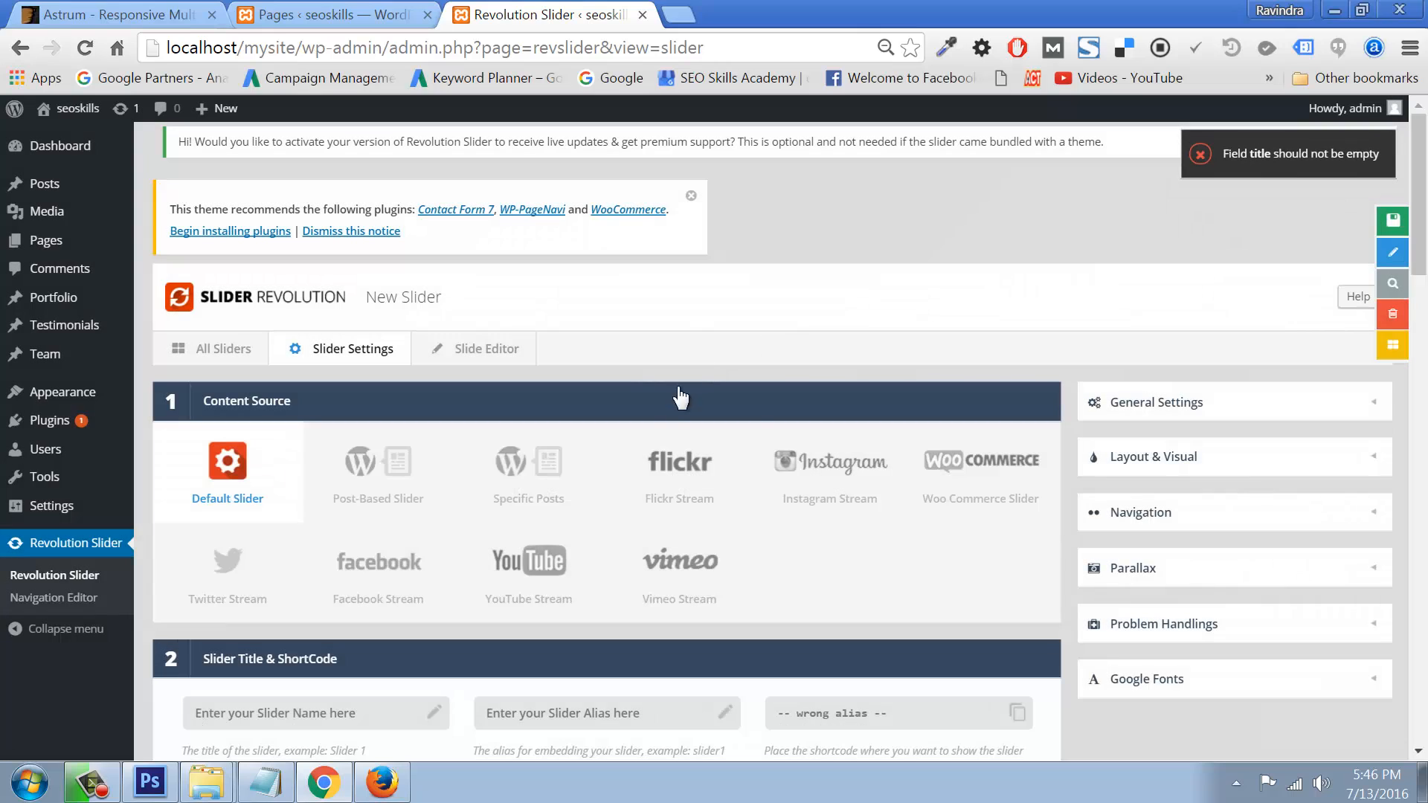
Step: Apply the Slideshow-Full-Screen preset and attempt to save the unnamed slider, which fails for lacking a title
scroll(528, 476, down, 4)
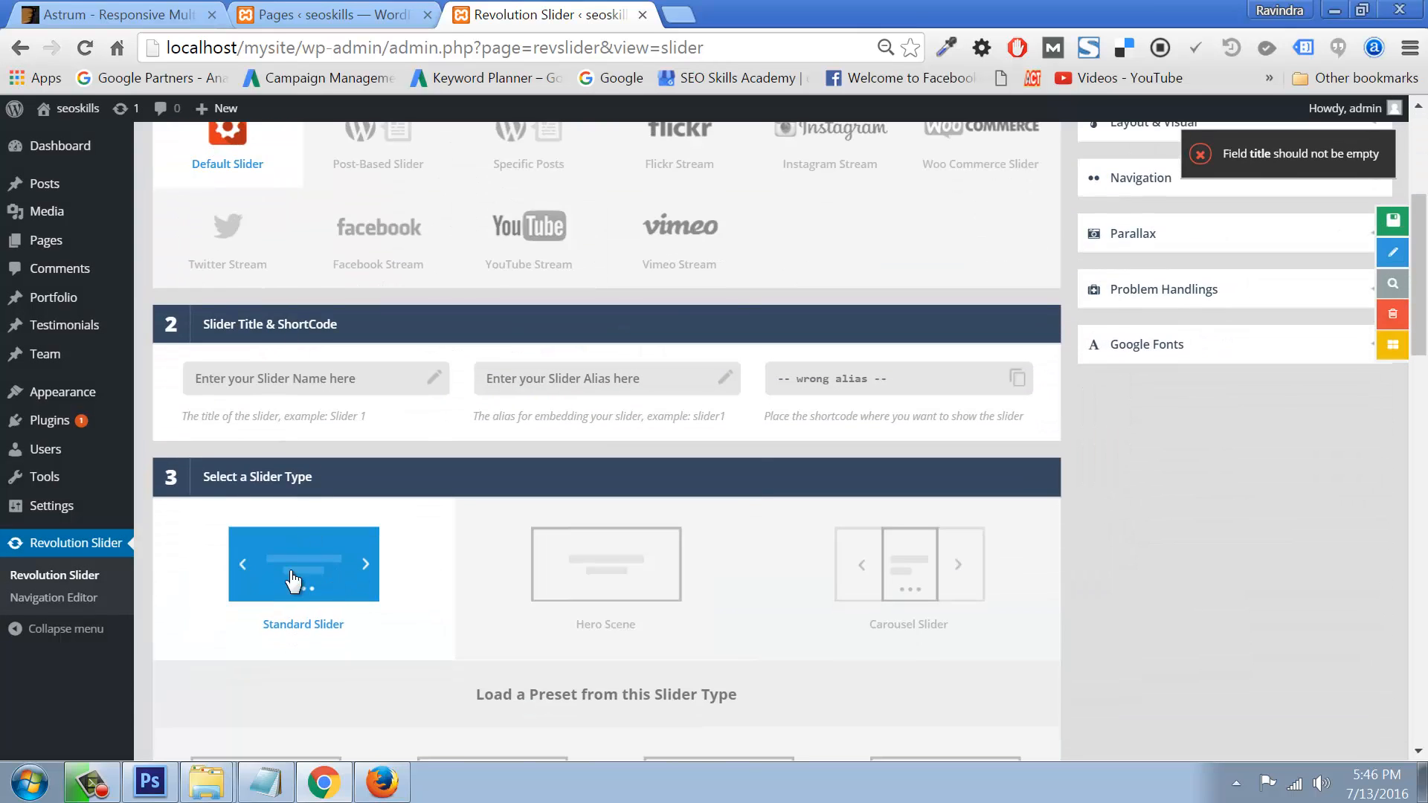
scroll(533, 583, down, 3)
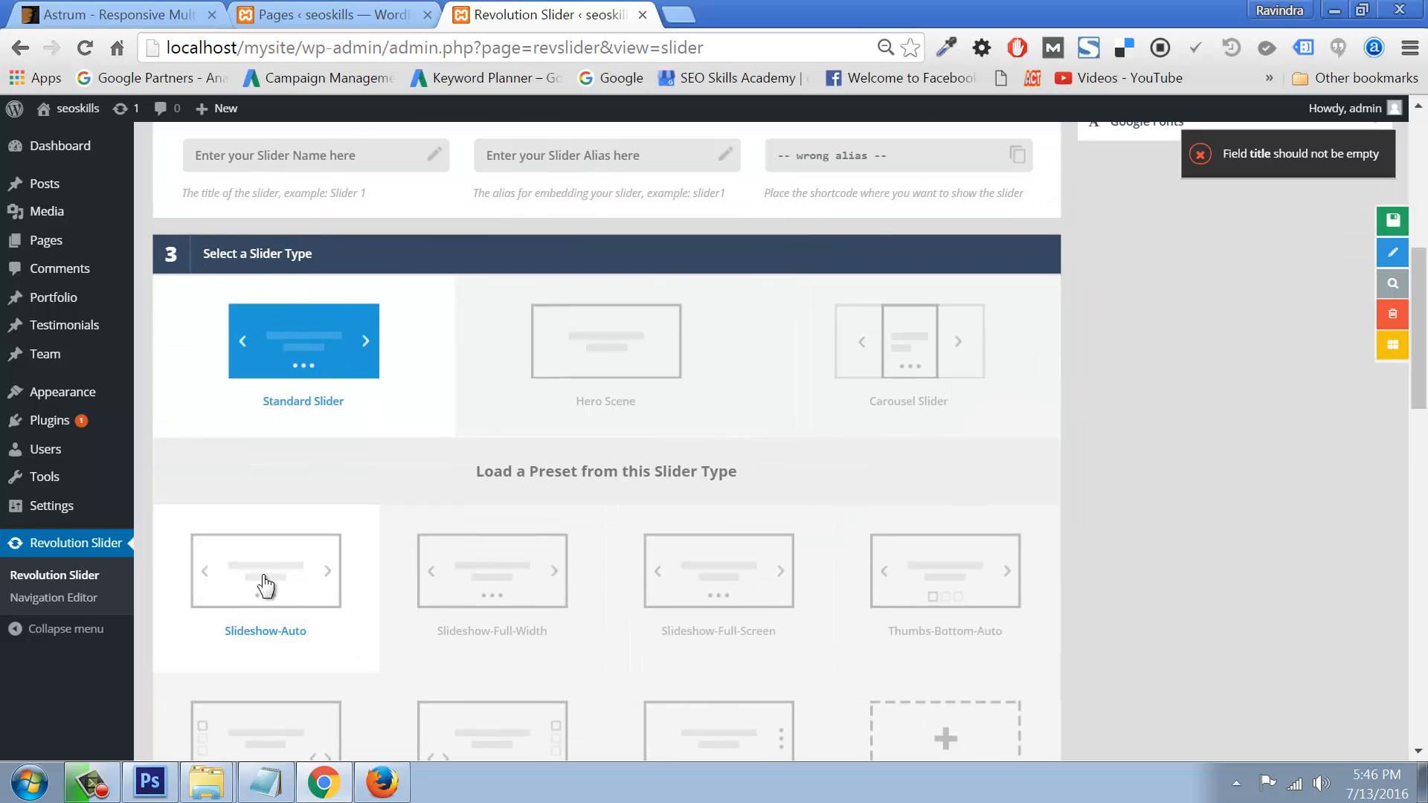
click(647, 584)
scroll(673, 587, down, 9)
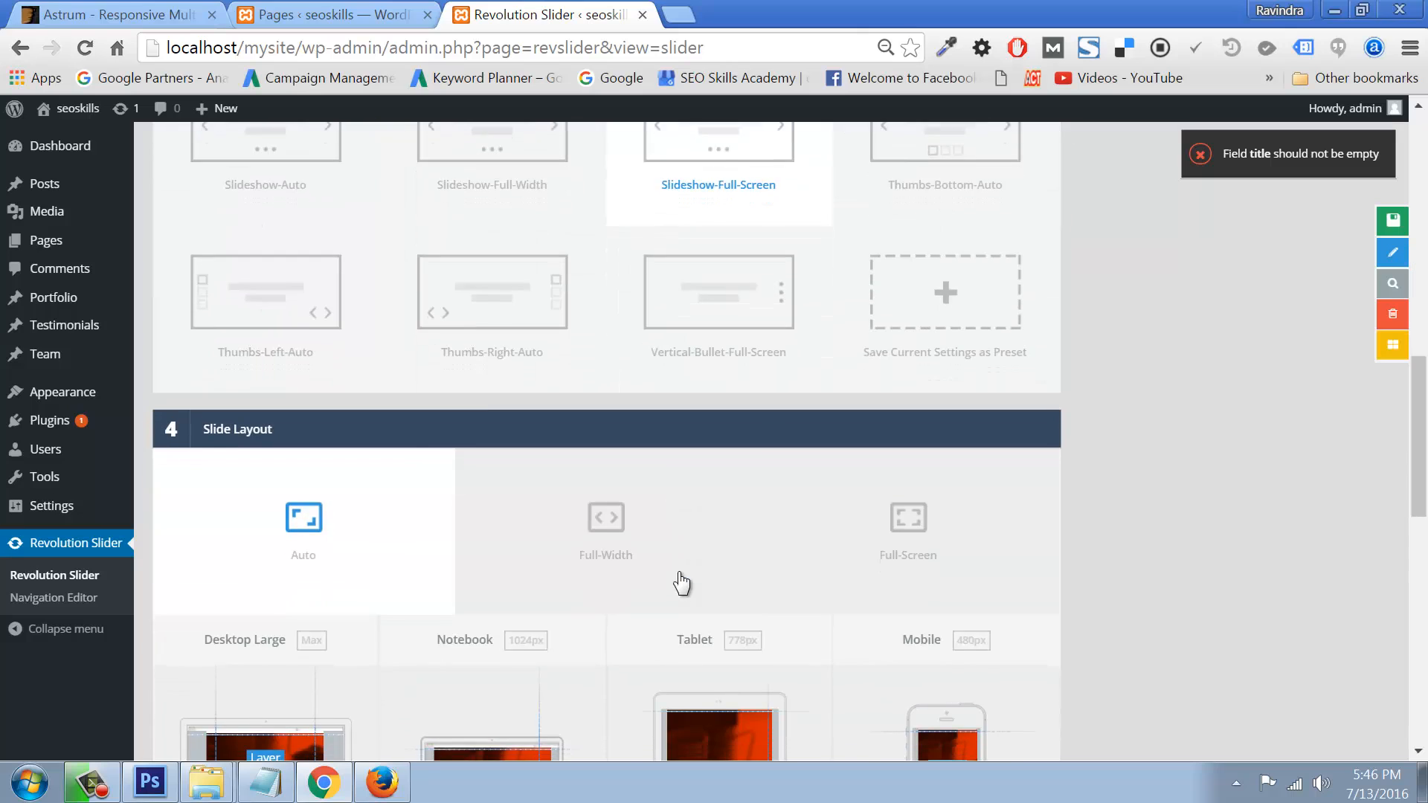
scroll(608, 612, down, 4)
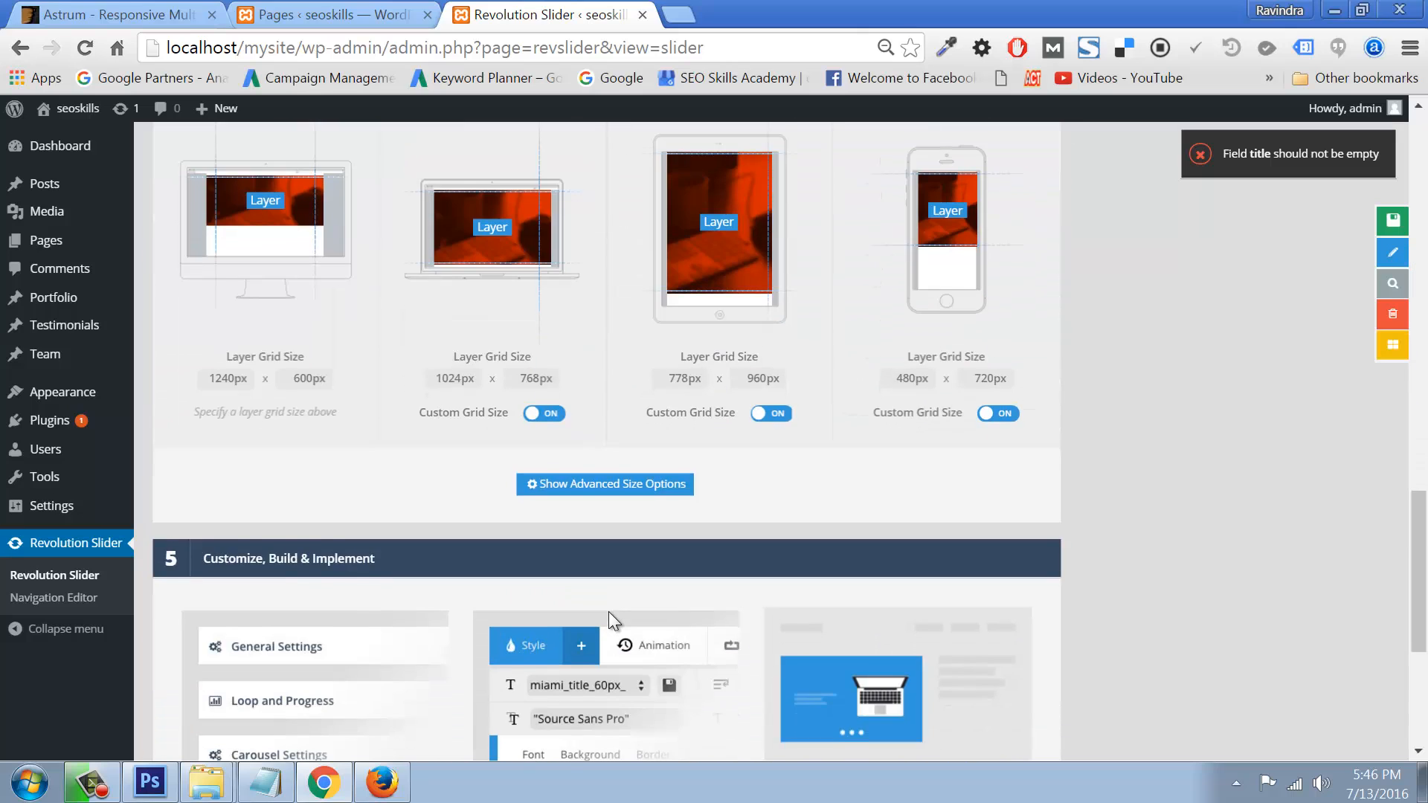
scroll(421, 488, down, 3)
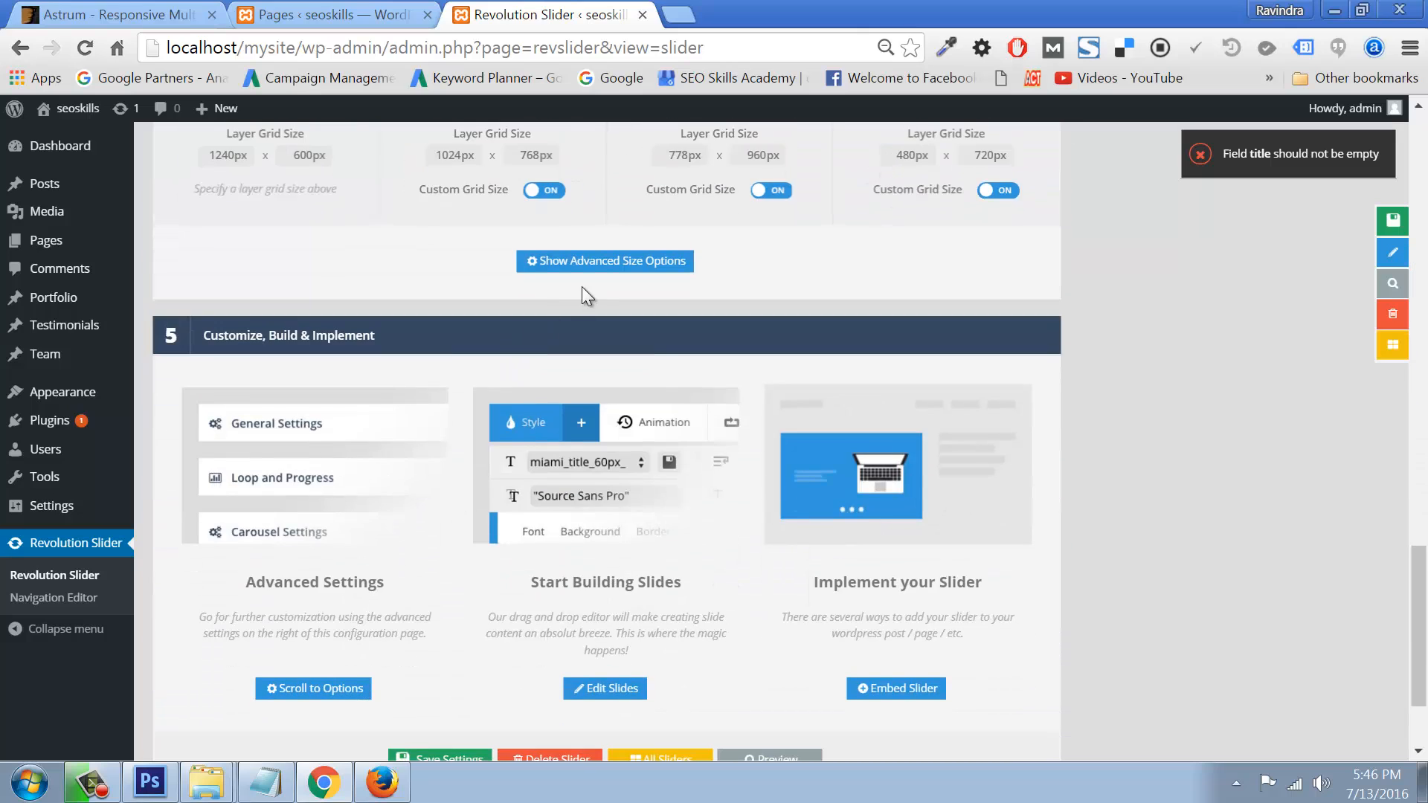
scroll(692, 617, down, 2)
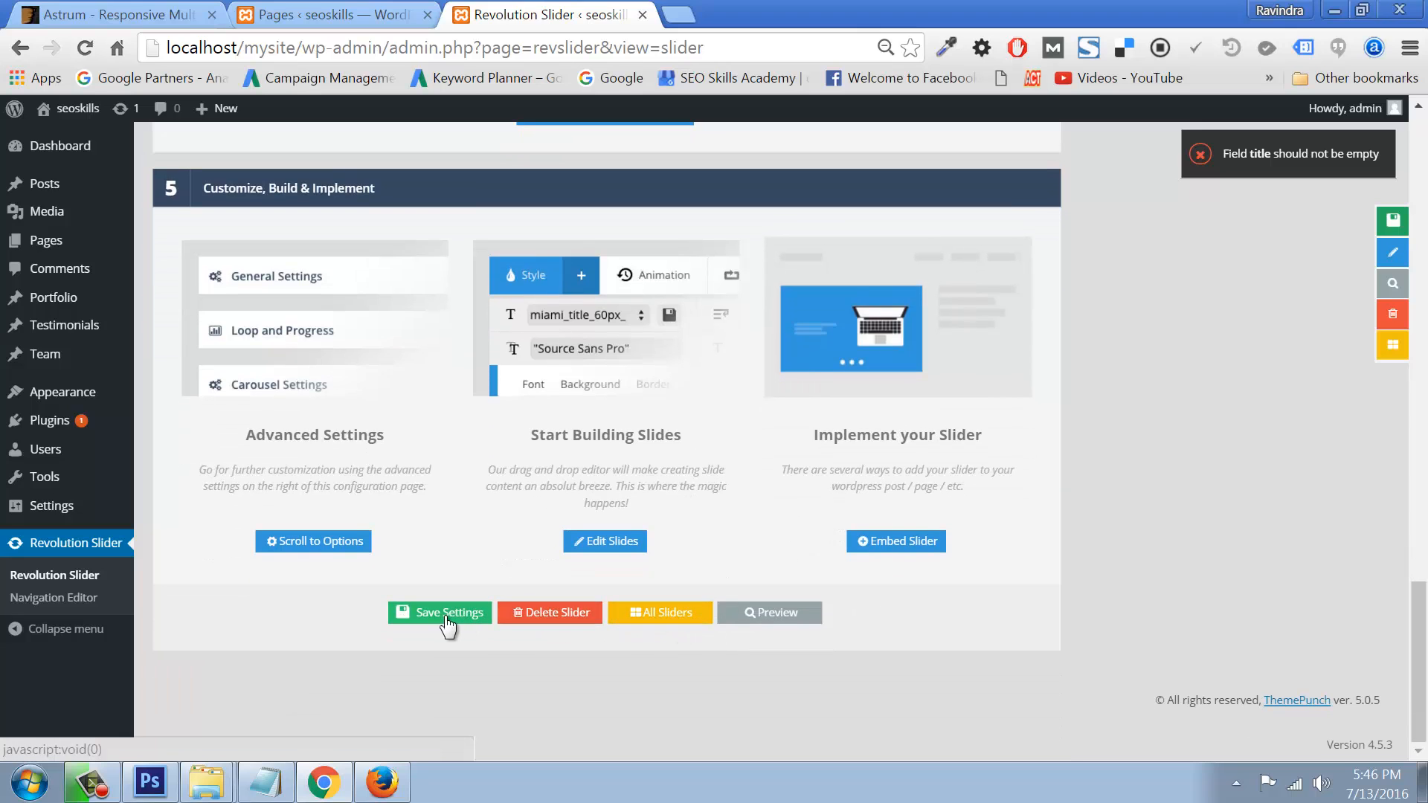
click(447, 619)
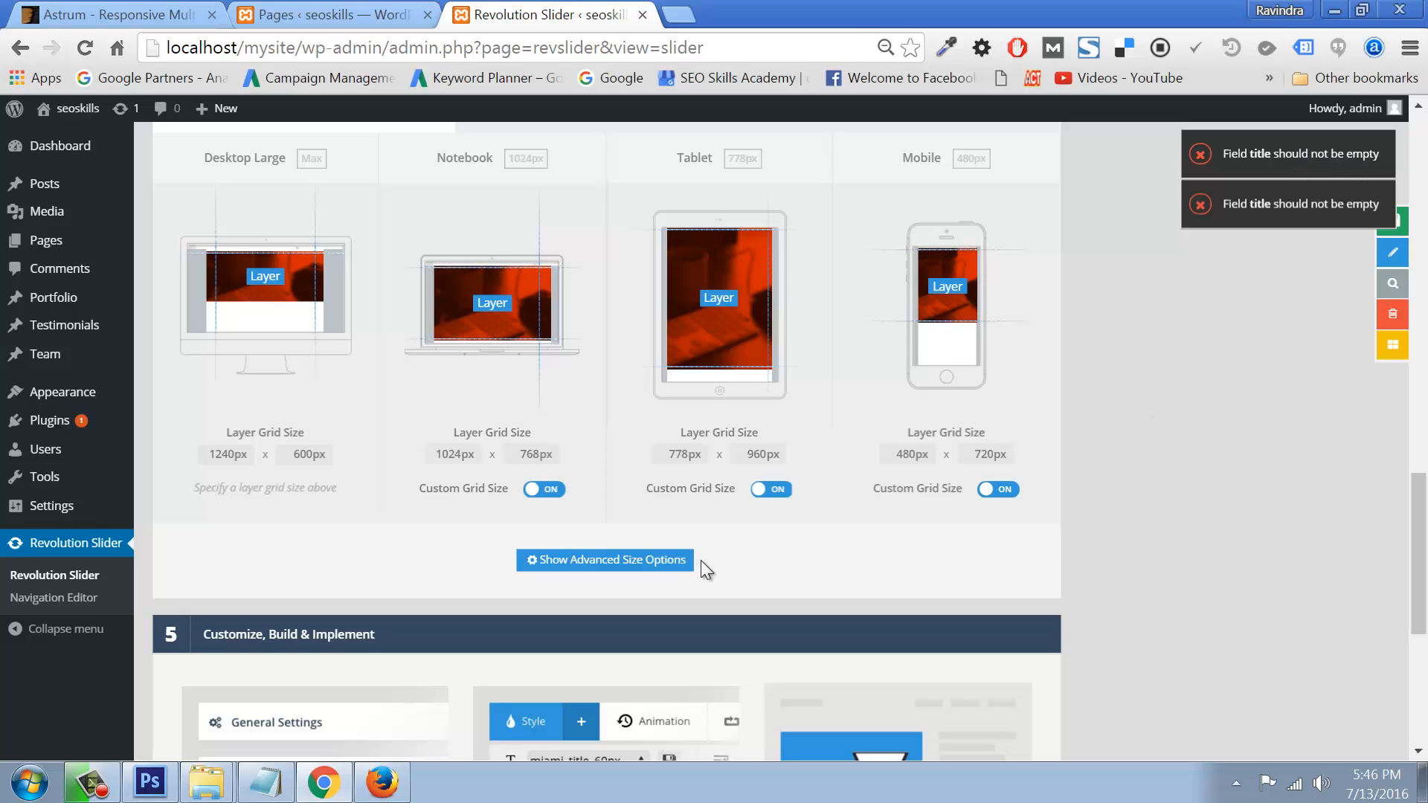
Step: Return to the All Sliders list, which still shows no sliders
scroll(701, 561, up, 15)
scroll(701, 560, up, 1)
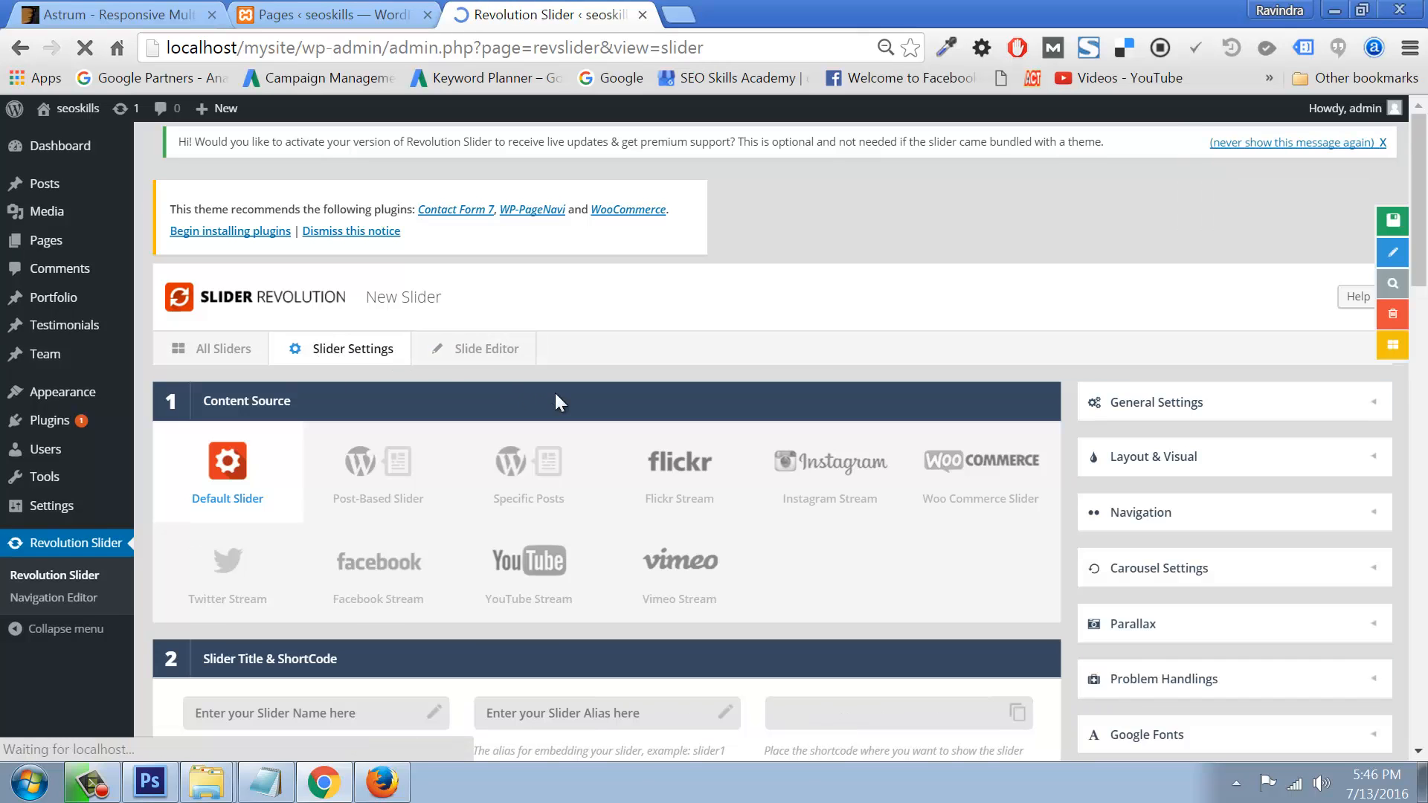
scroll(824, 485, up, 5)
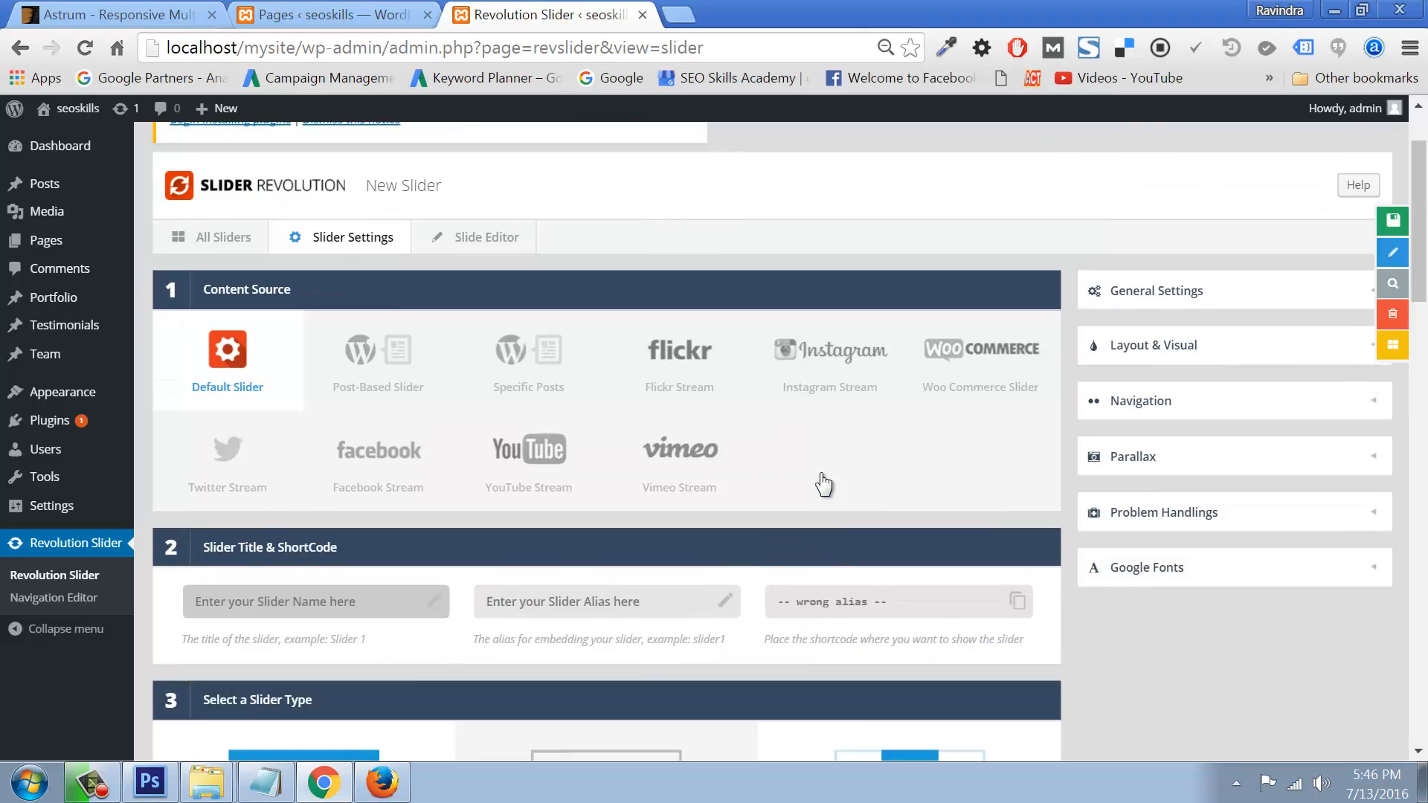
click(222, 350)
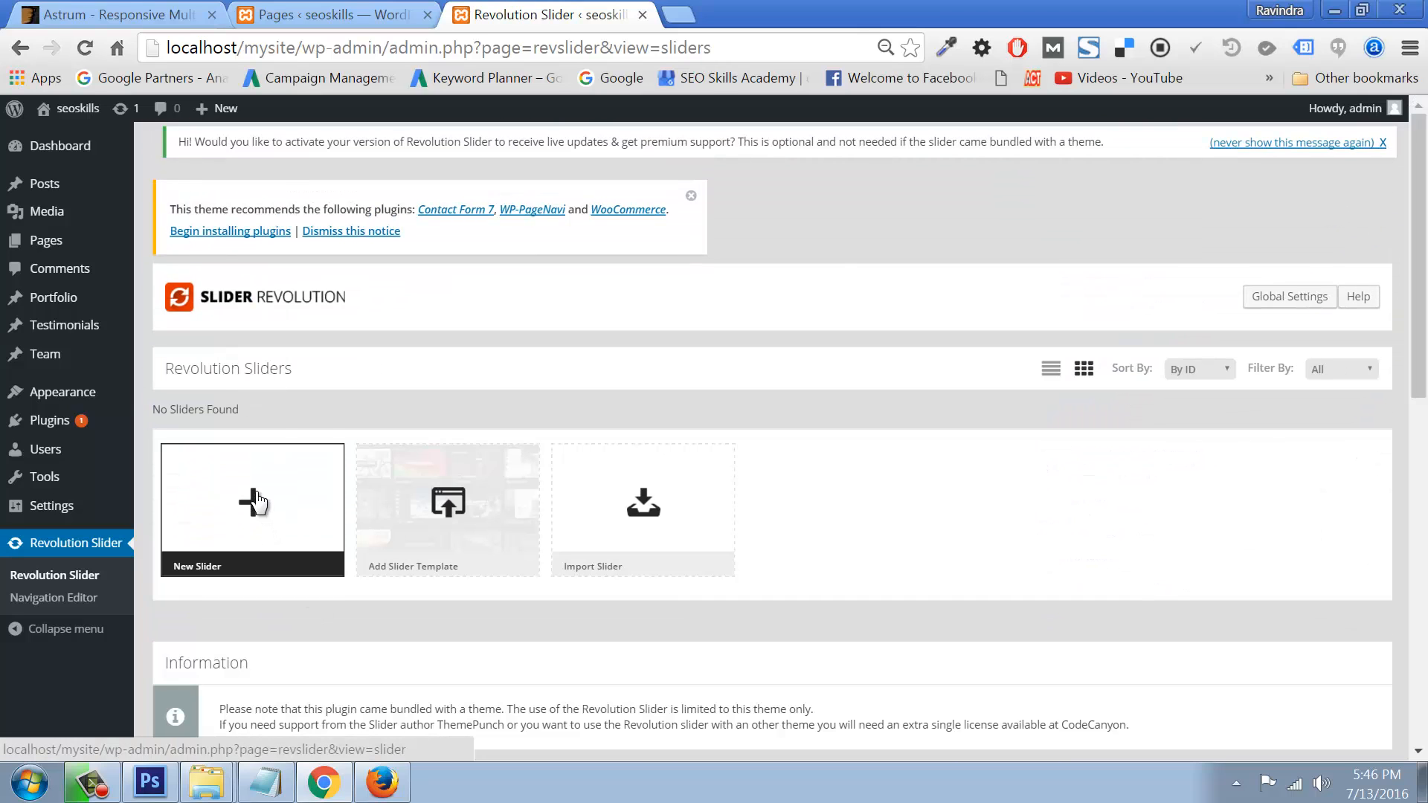
Step: Try importing Downloads/extras/revslider_example-zips/fullfeature_boxed.zip as the Classic Carousel template slider
click(435, 534)
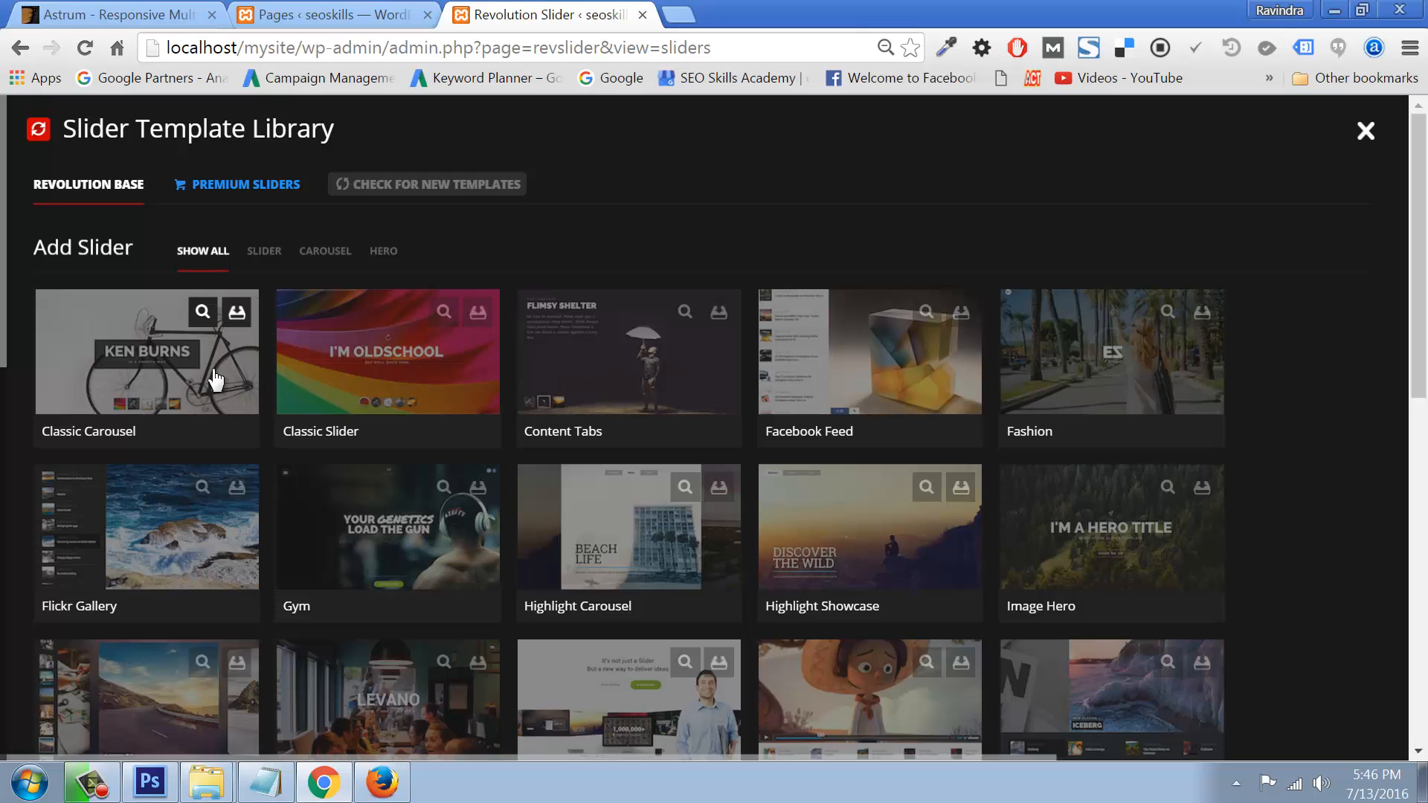
click(203, 349)
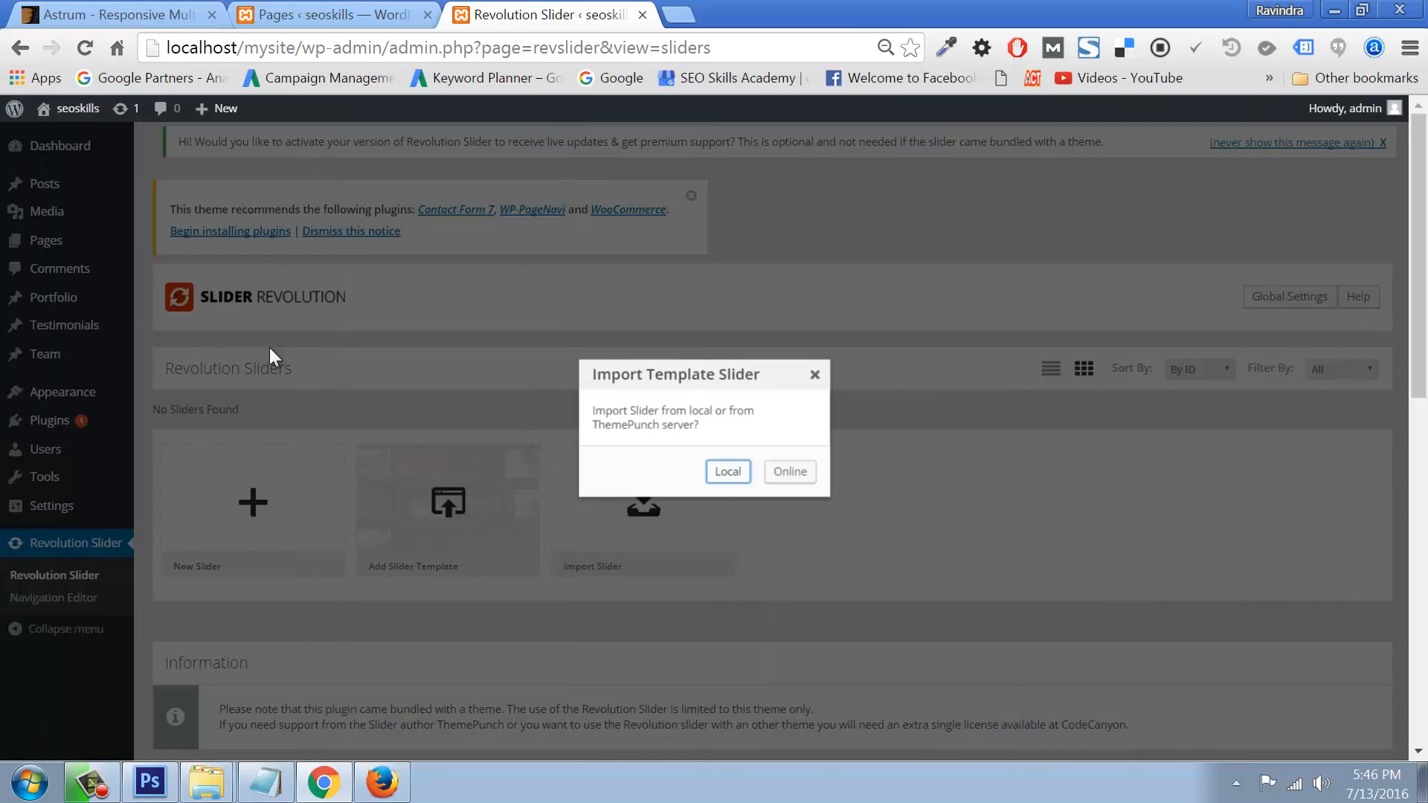
click(727, 471)
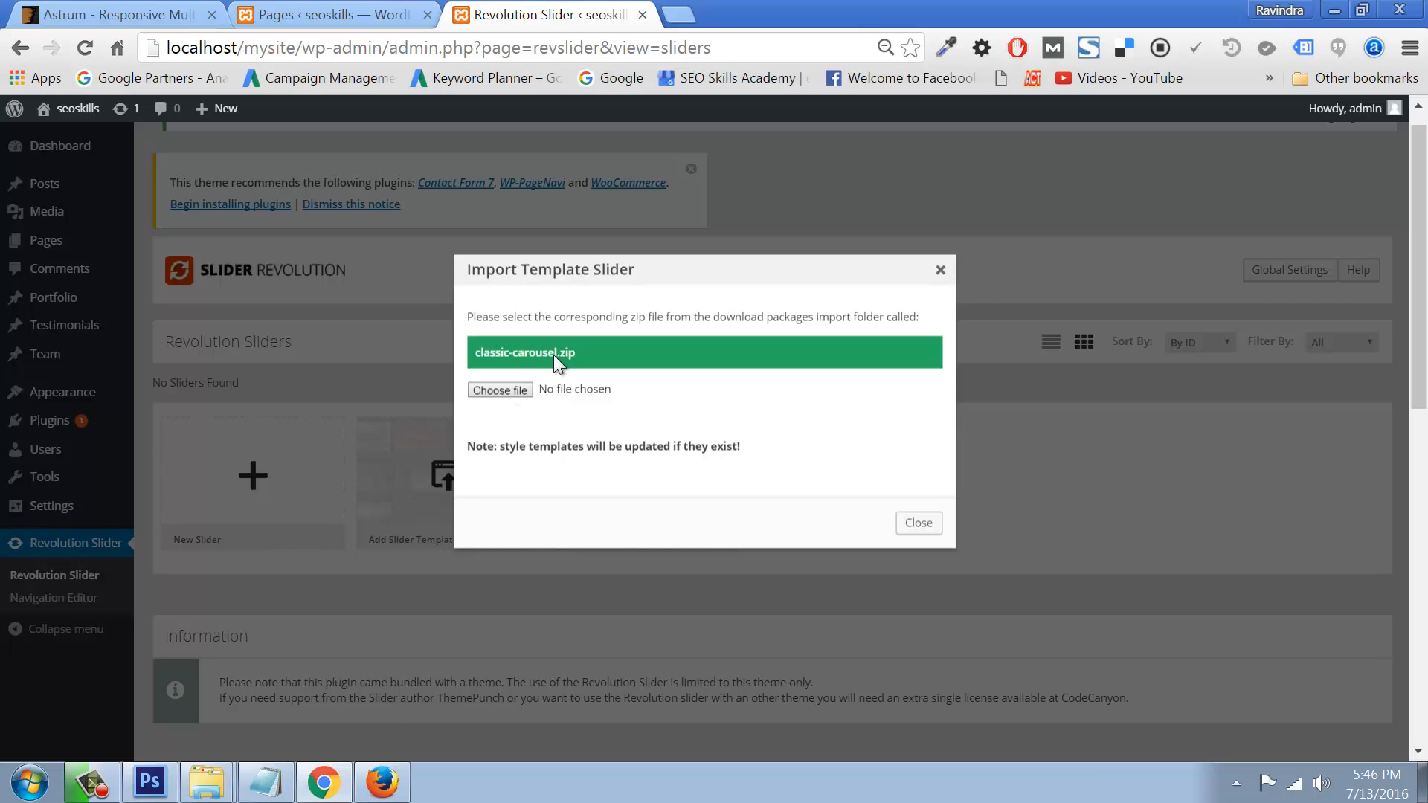
click(500, 389)
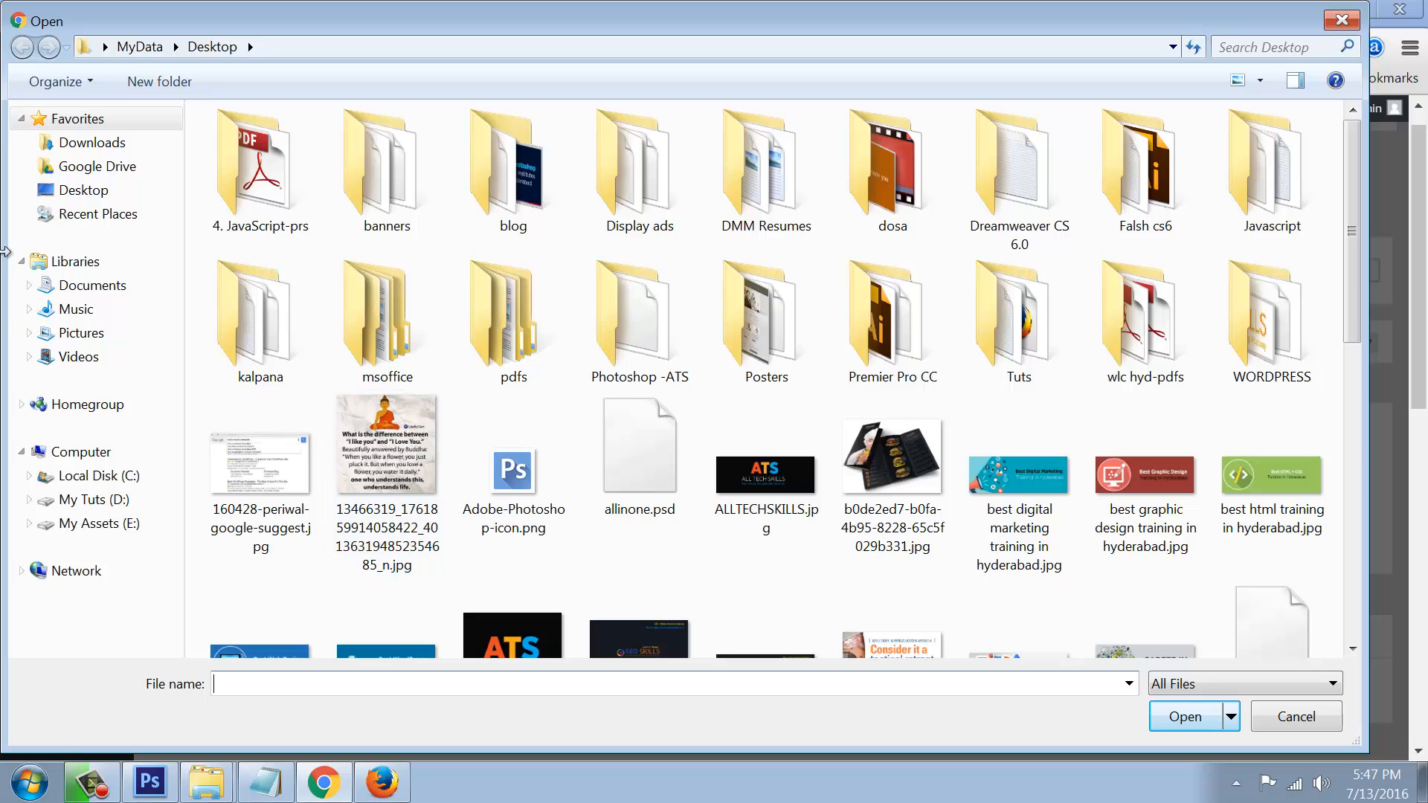
click(97, 143)
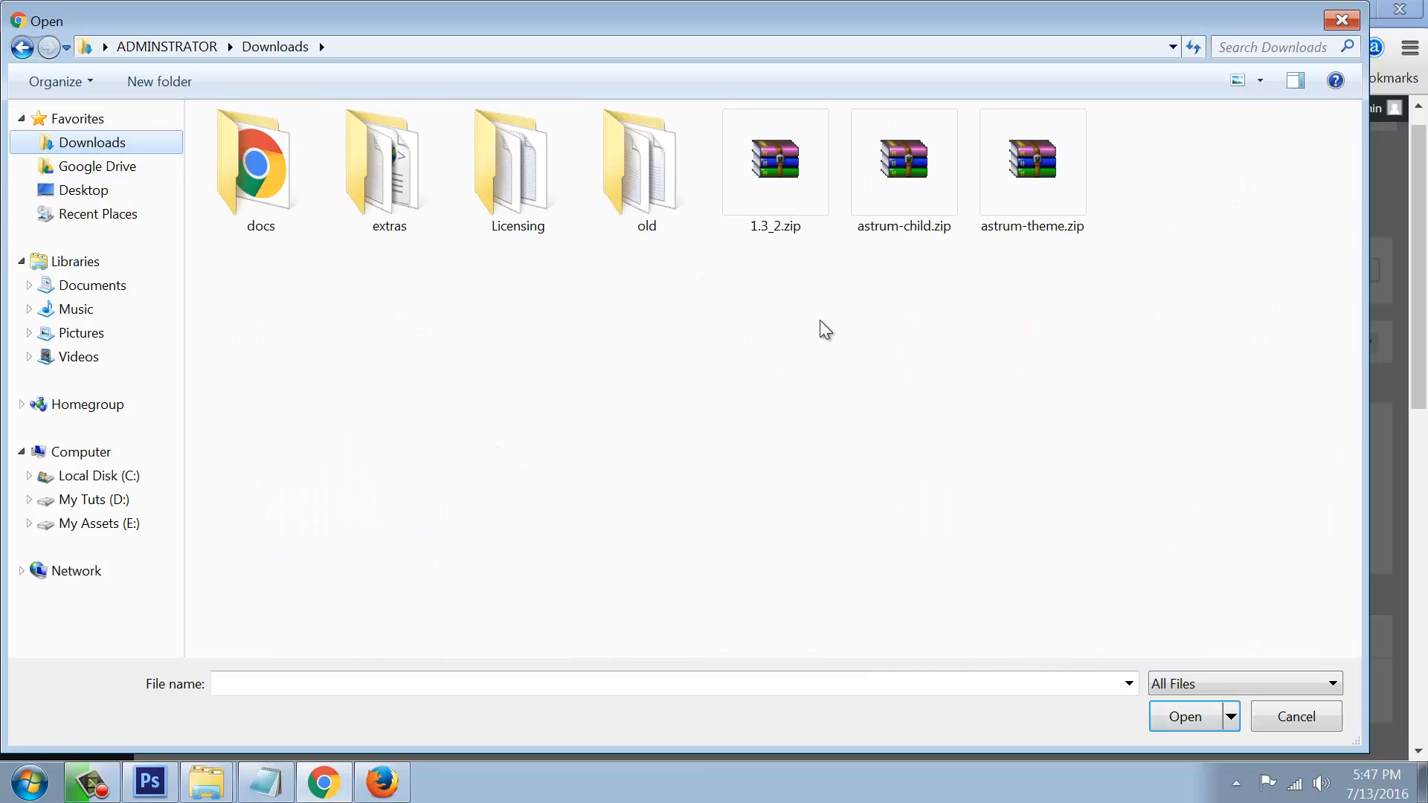
double_click(391, 172)
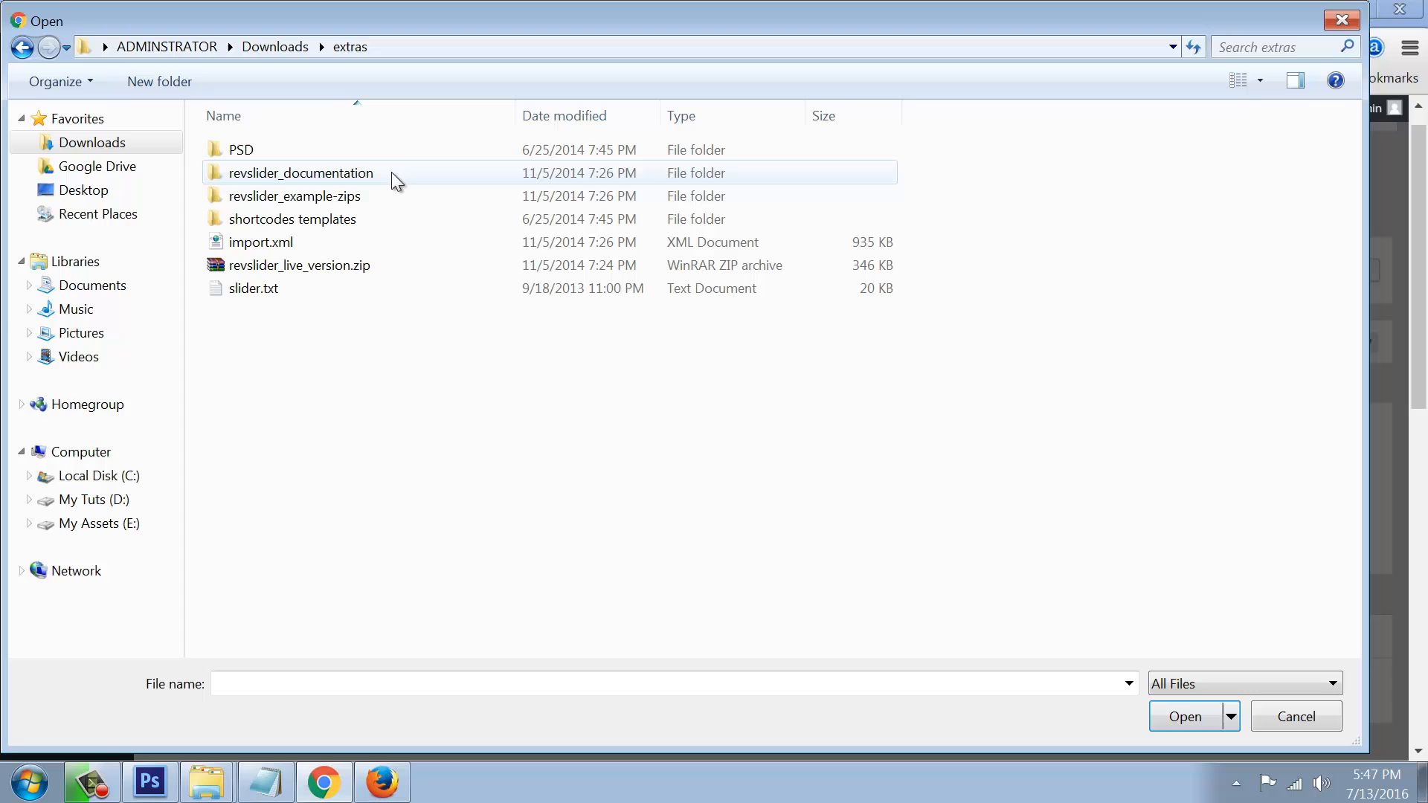
double_click(298, 197)
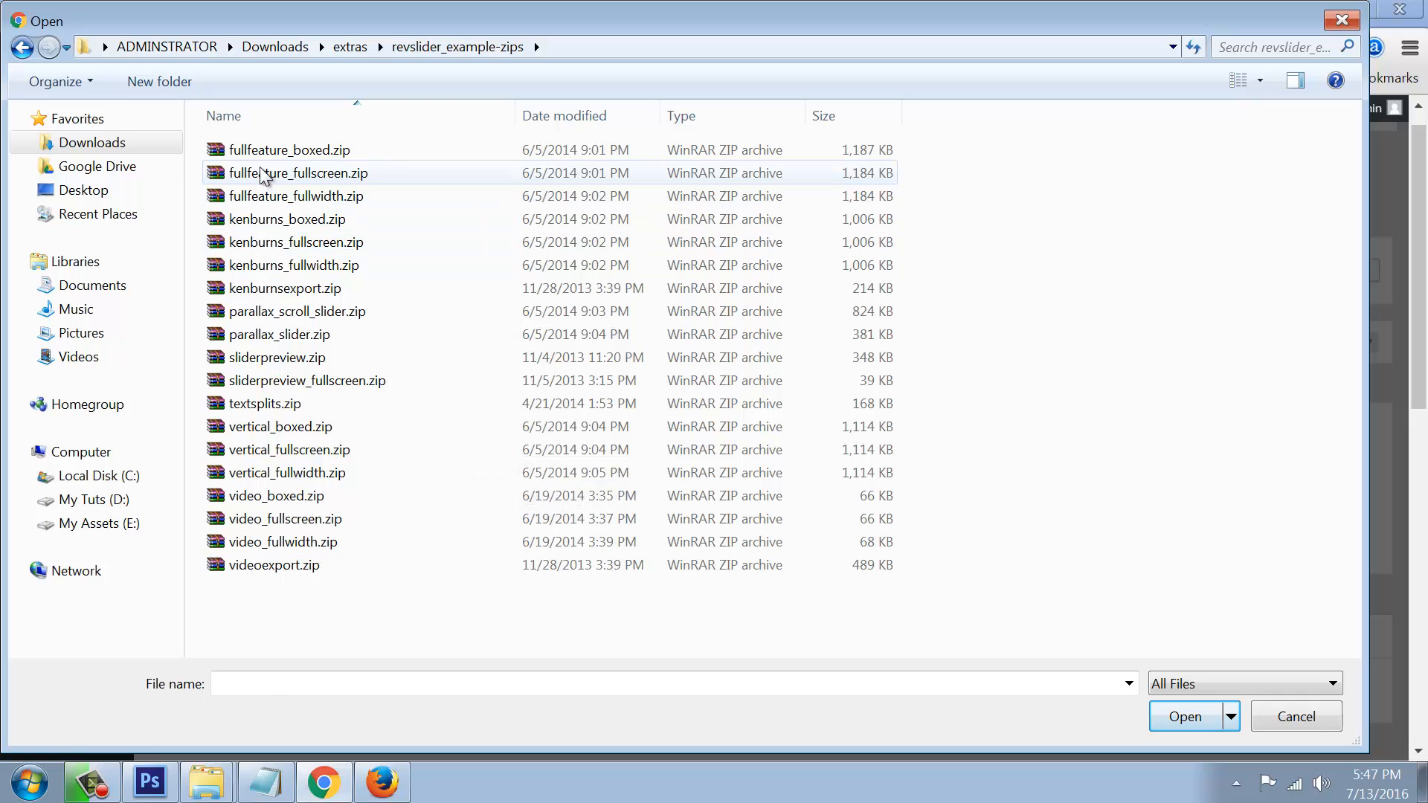
click(239, 149)
click(1178, 725)
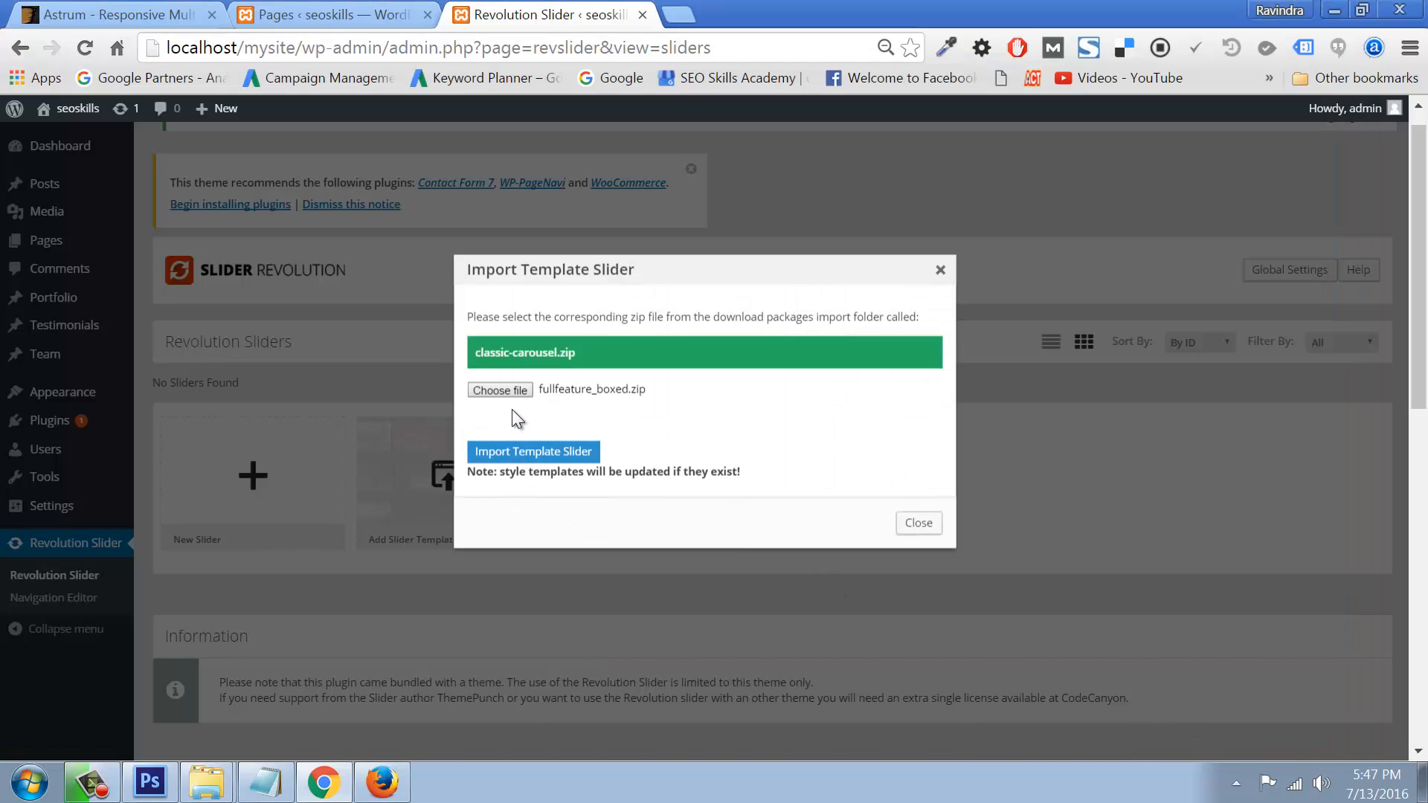
click(551, 465)
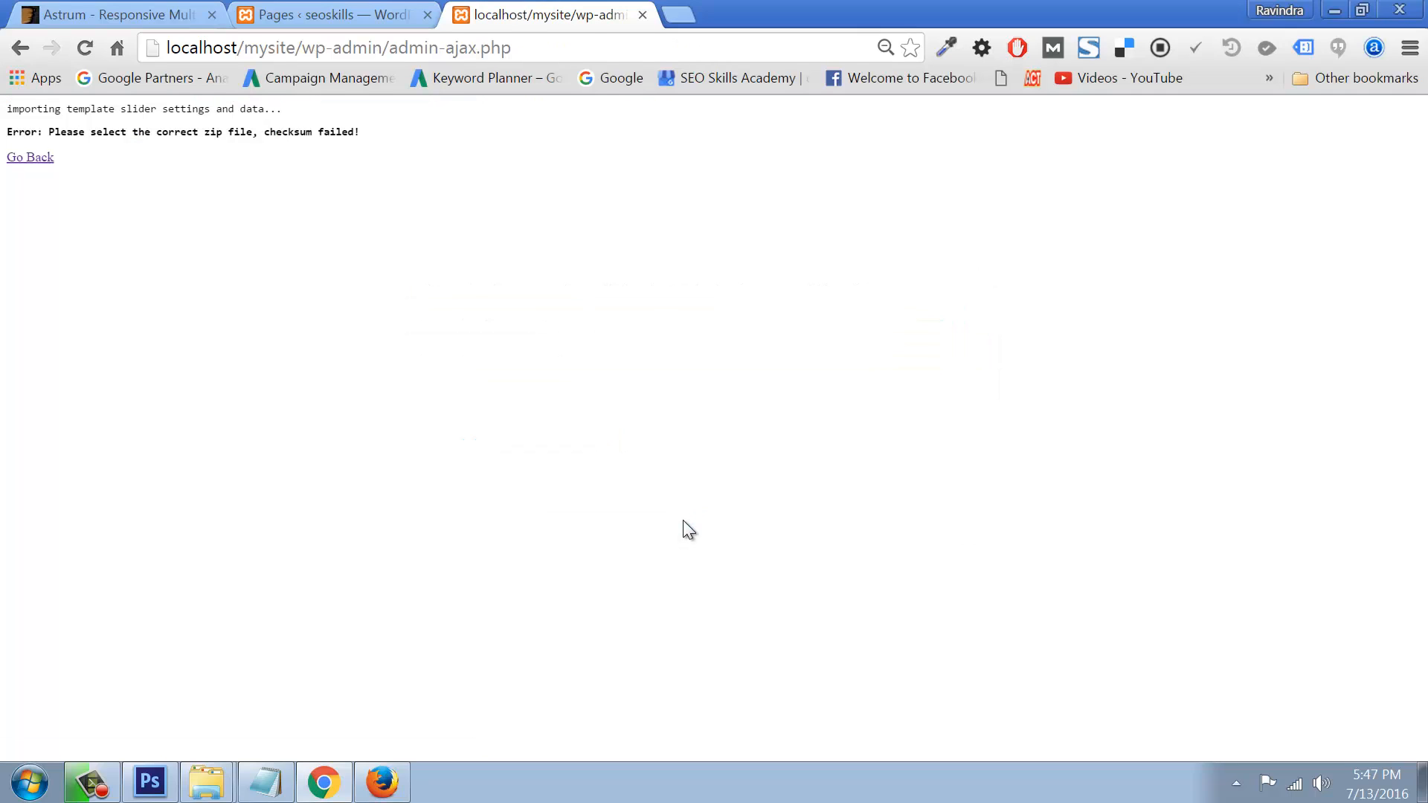
Step: Import fullfeature_fullscreen.zip via Import Slider, bringing in its animations and dynamic styles
click(34, 158)
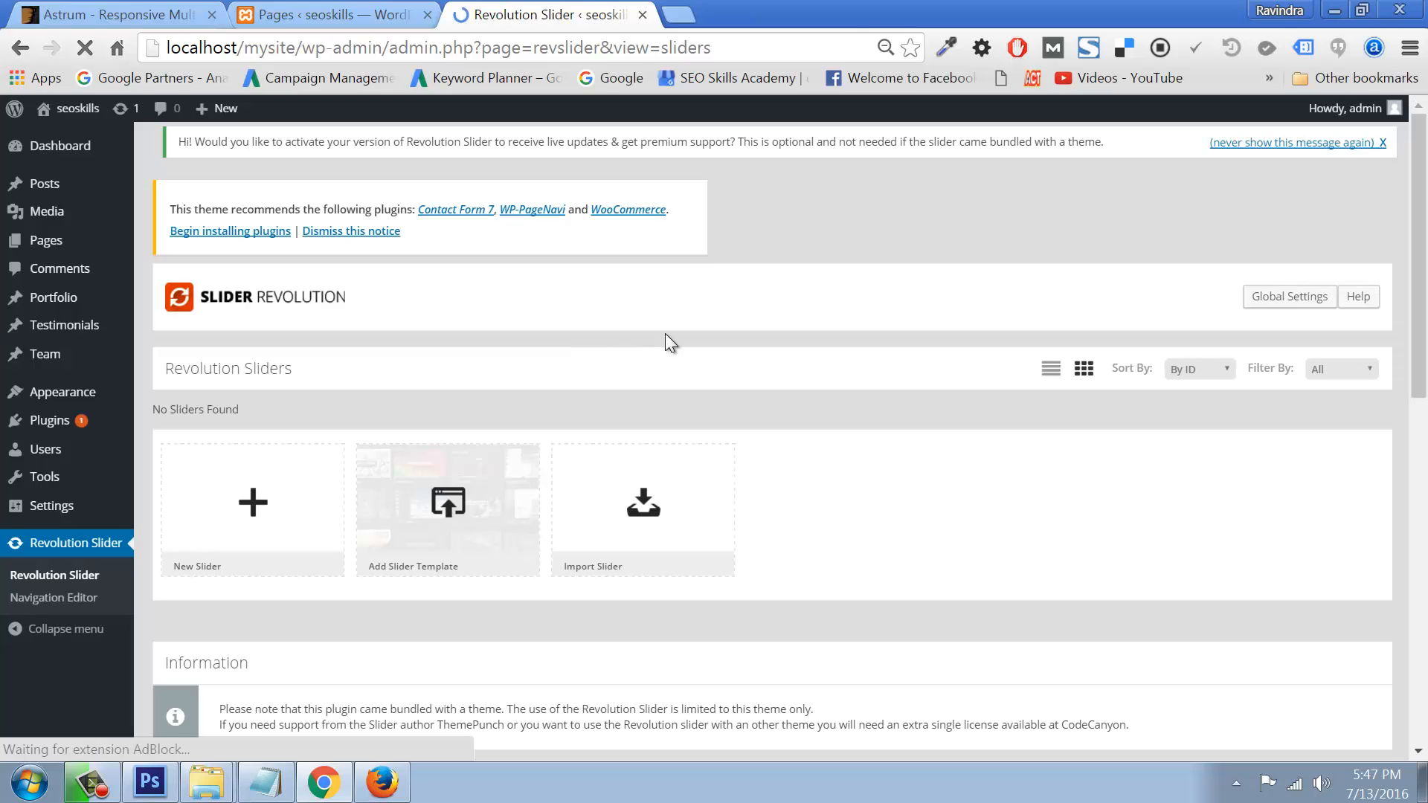
click(638, 516)
click(500, 365)
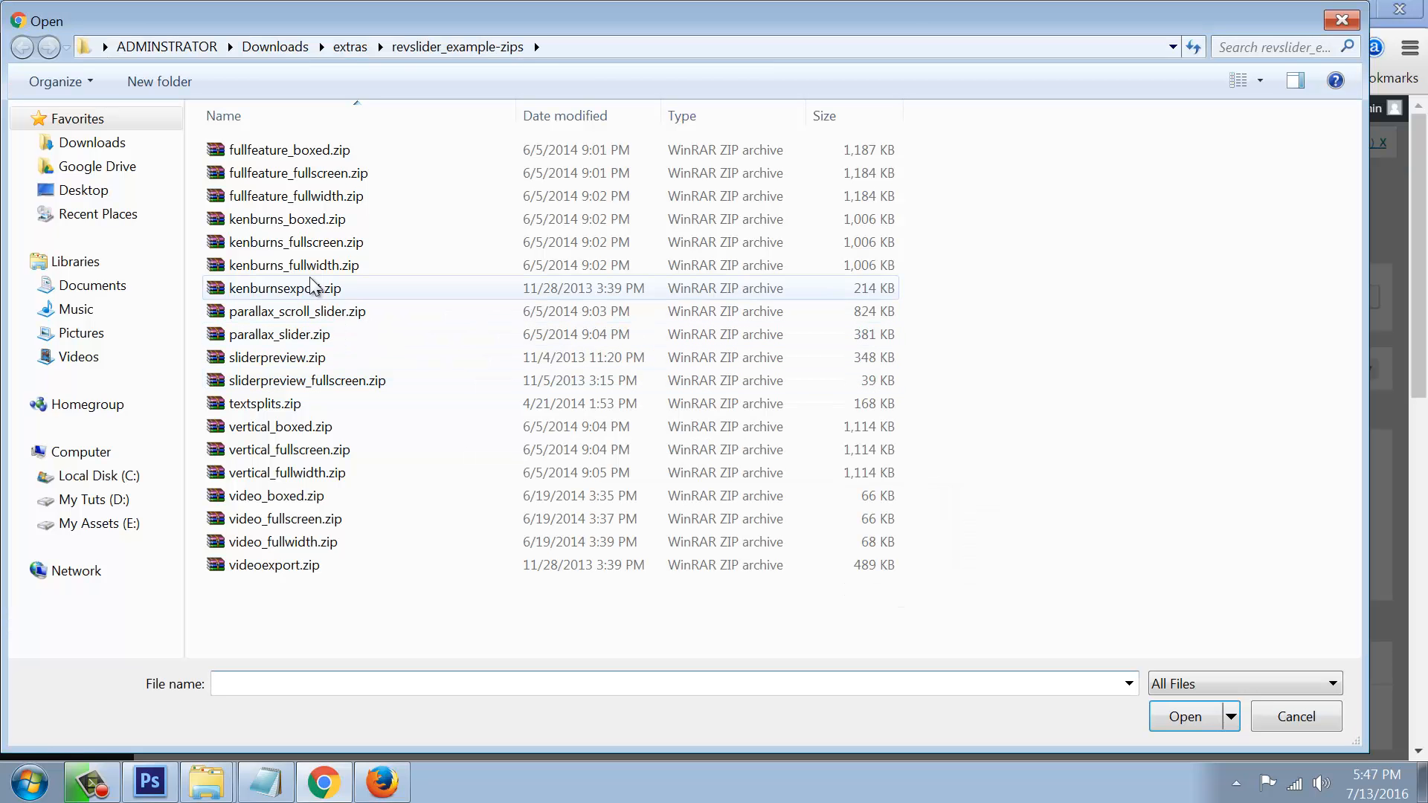
click(283, 175)
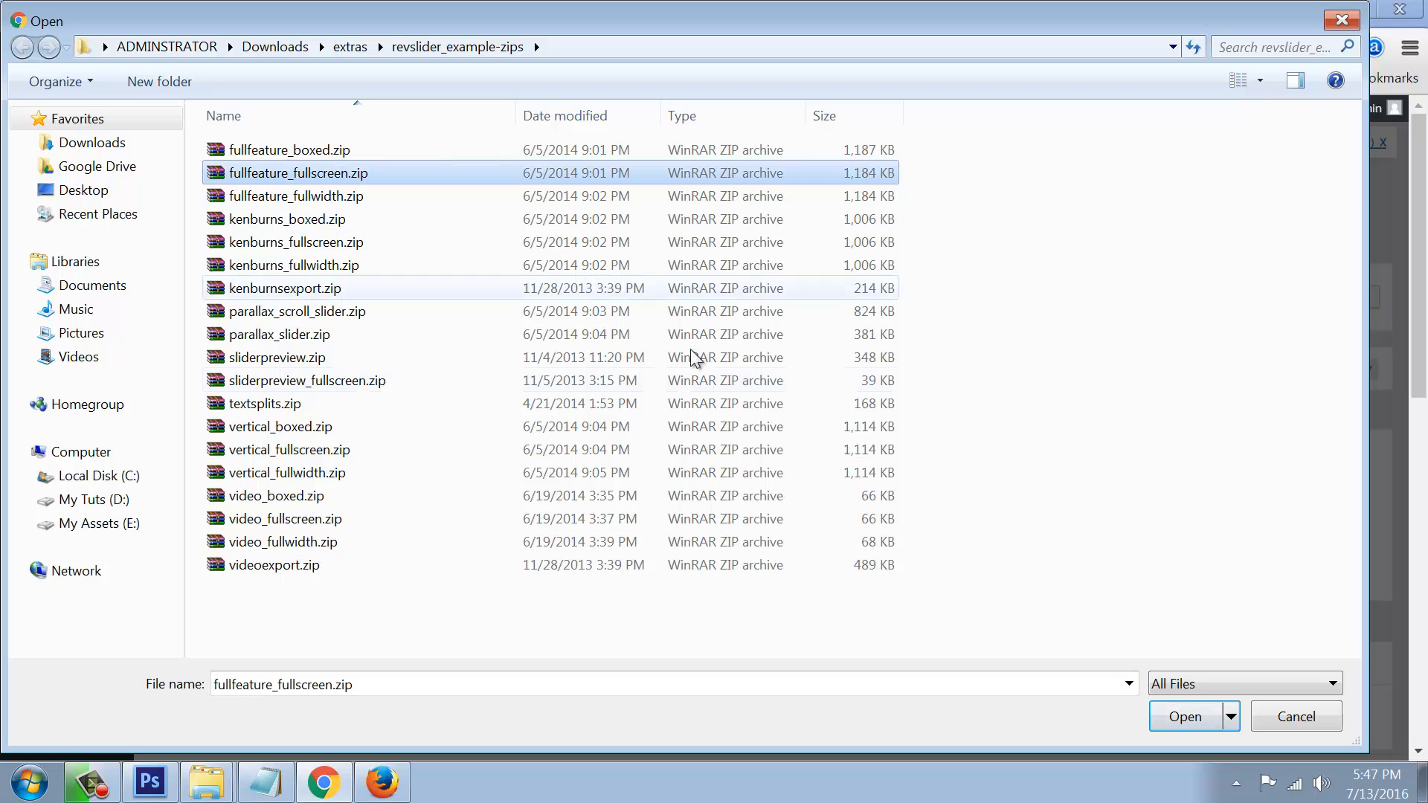
click(1188, 720)
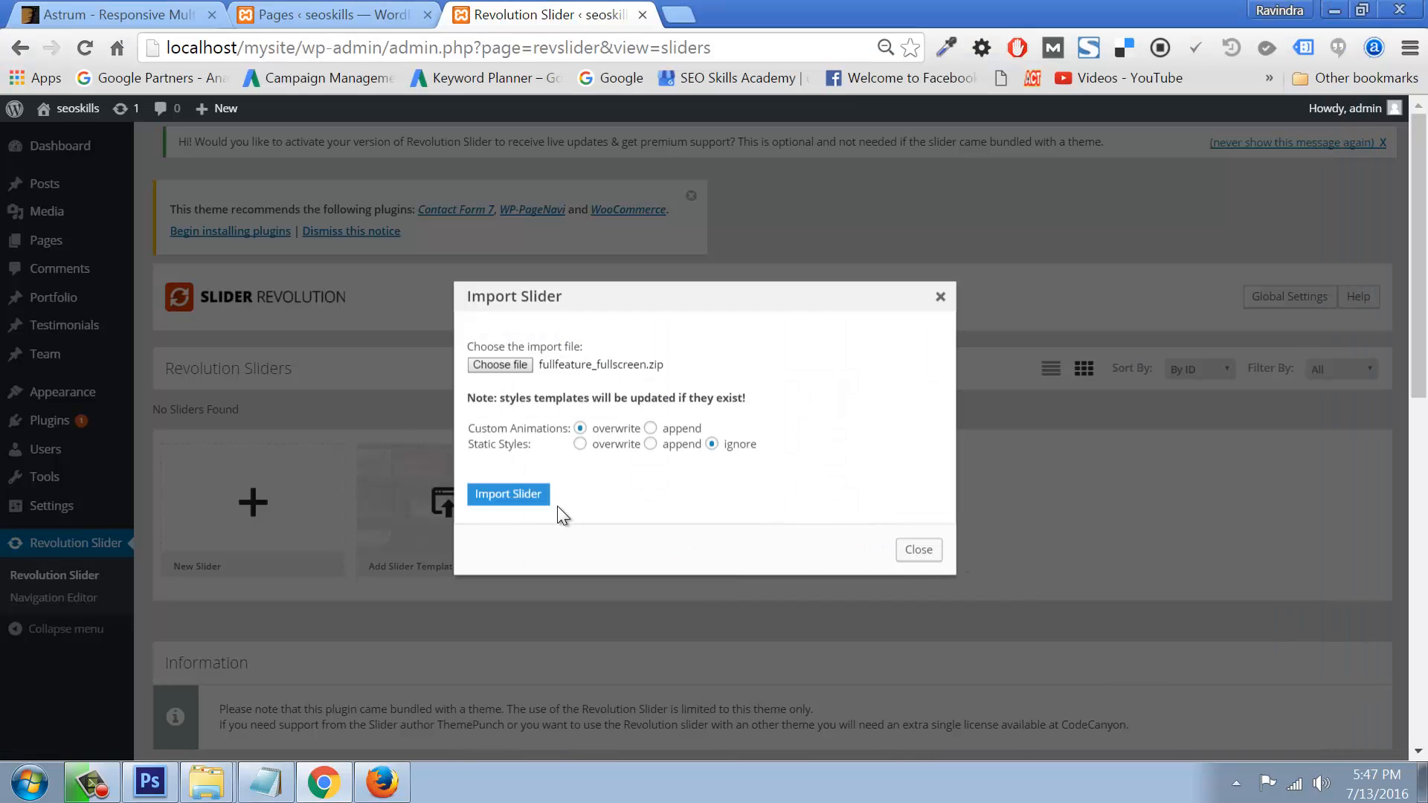
click(545, 499)
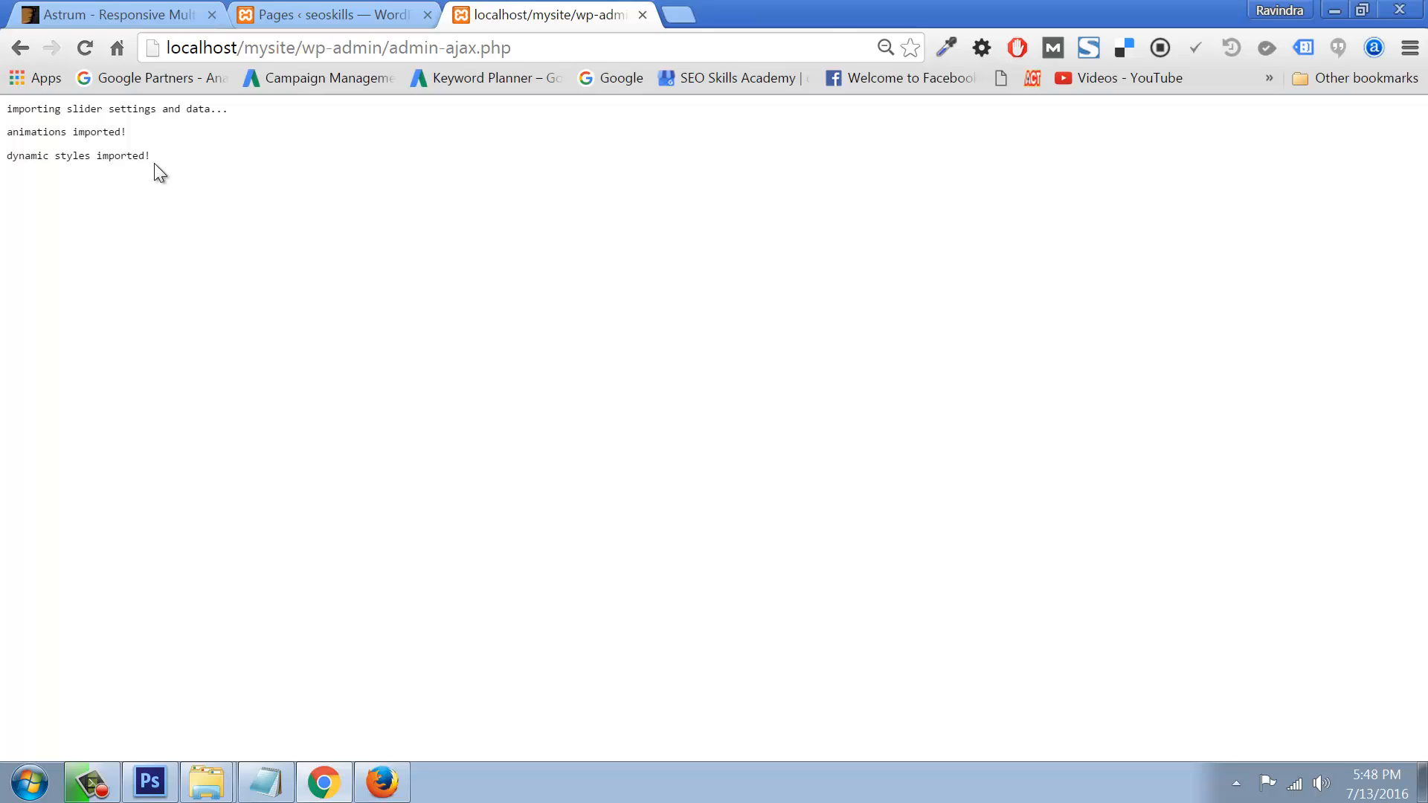
click(28, 49)
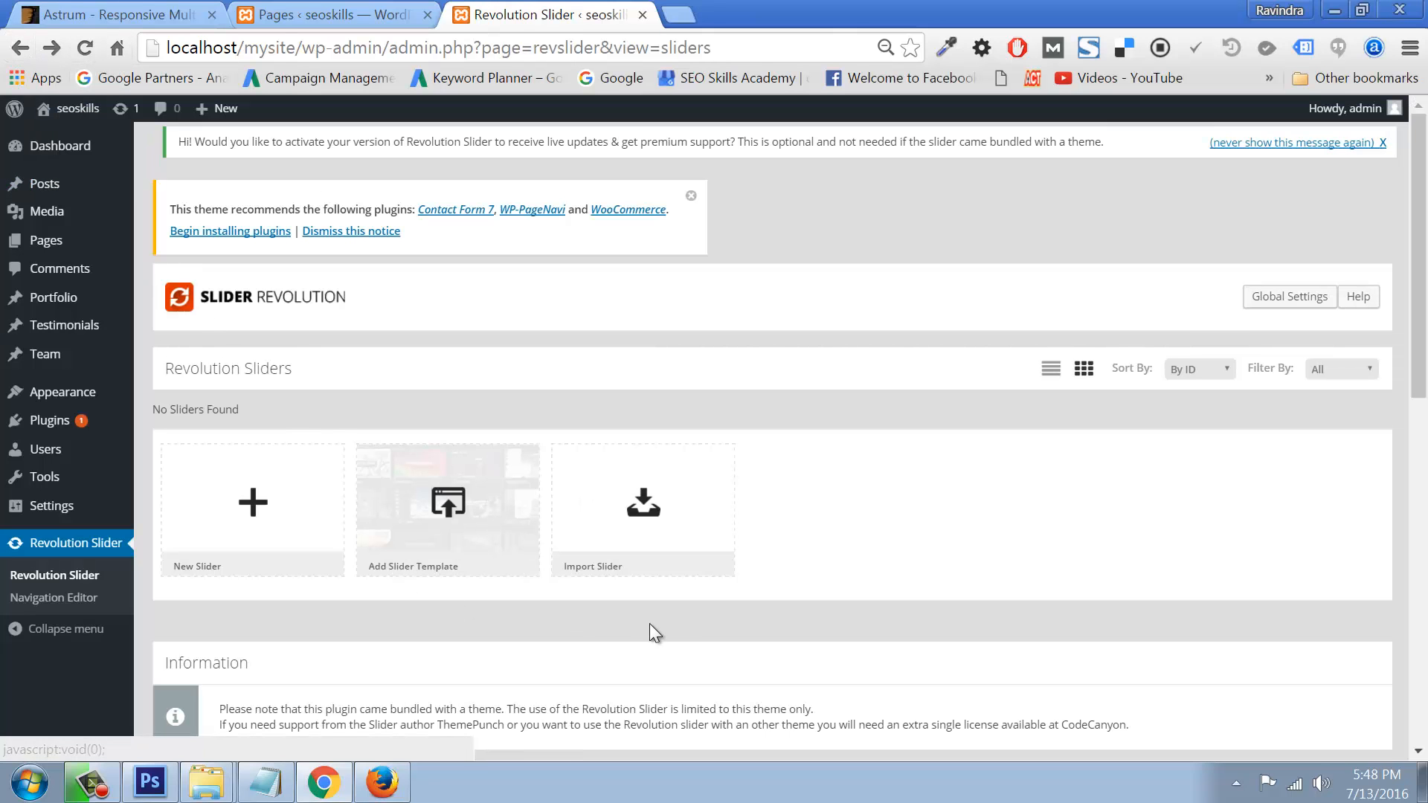
Step: Reload the sliders list and open Homeslider Fullscreen in the slide editor, scrolling to its canvas
scroll(684, 621, down, 3)
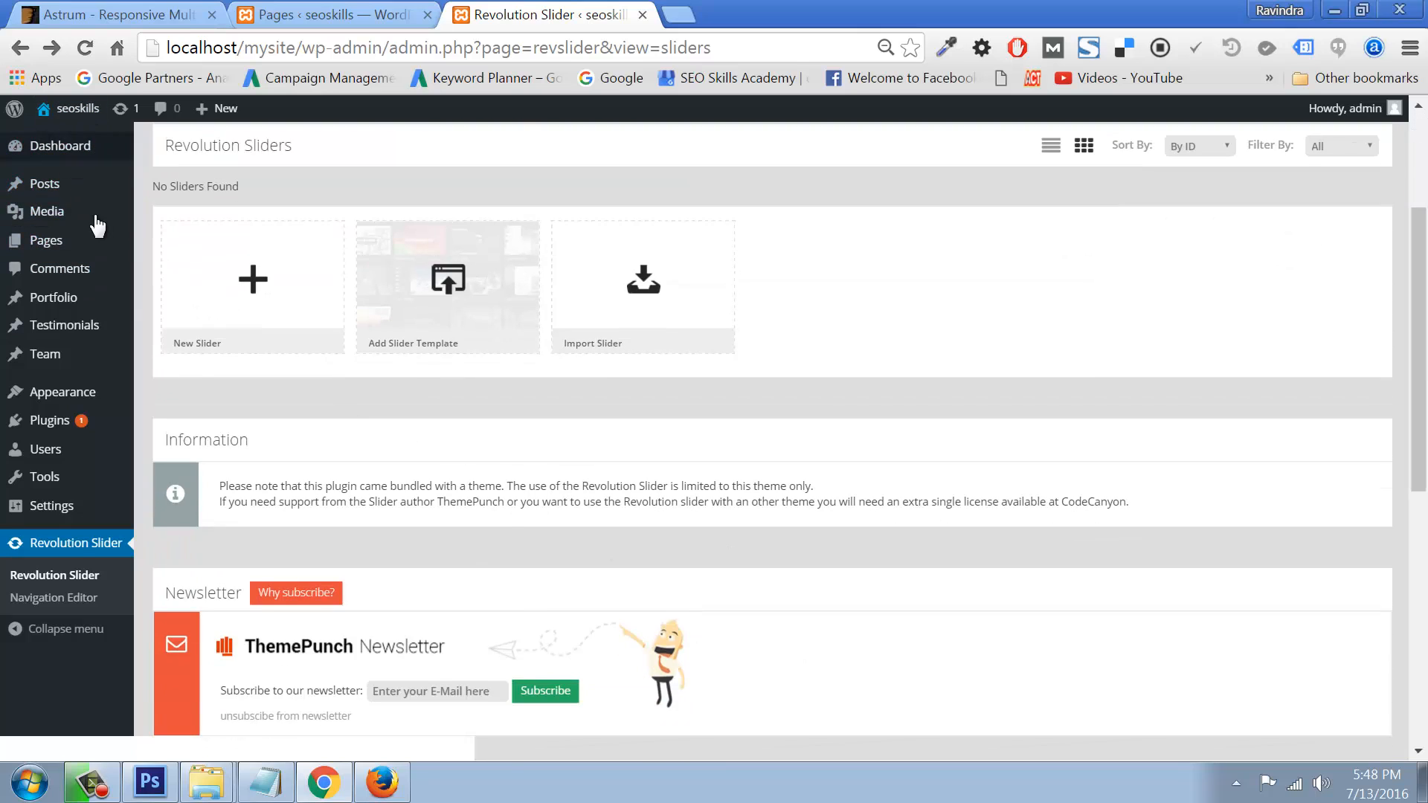
click(66, 570)
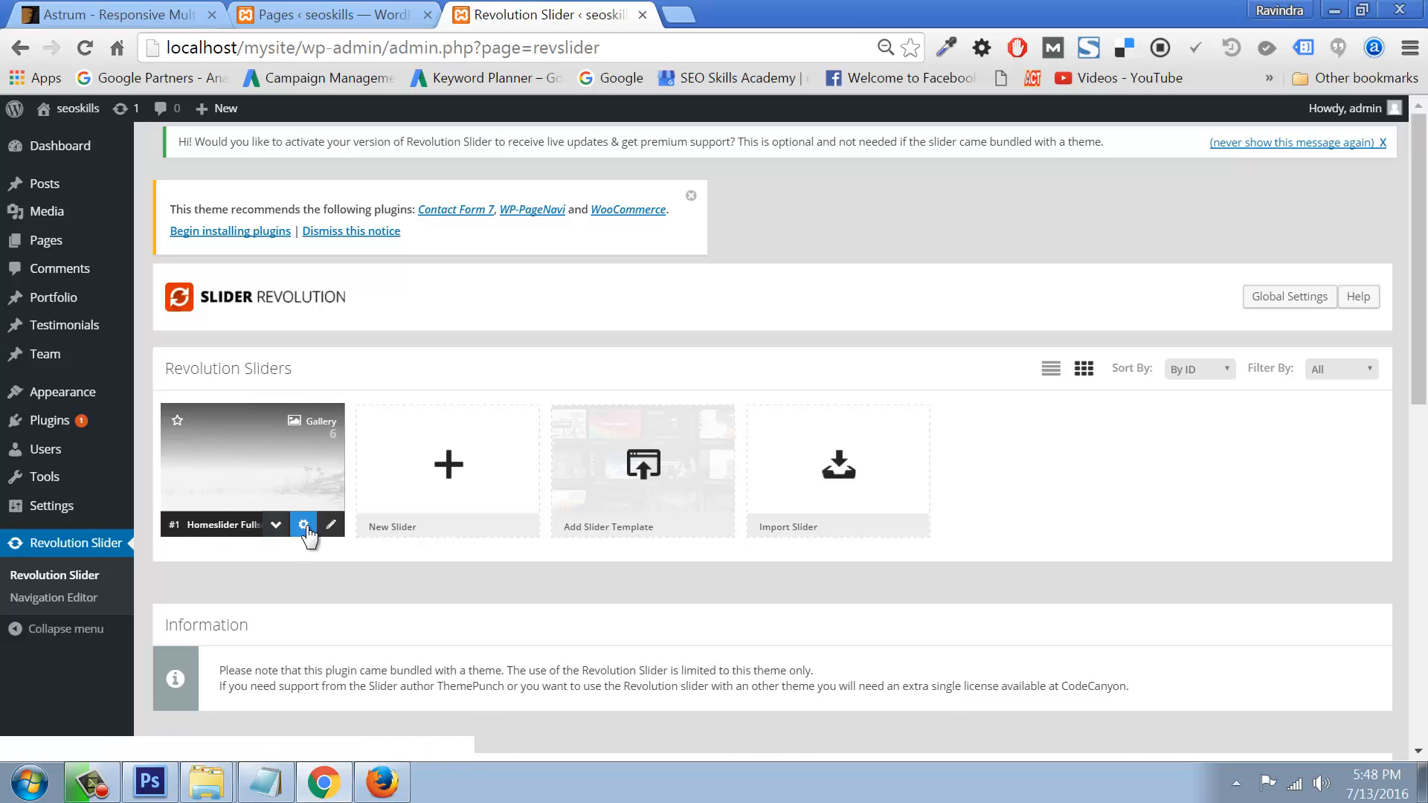
click(329, 525)
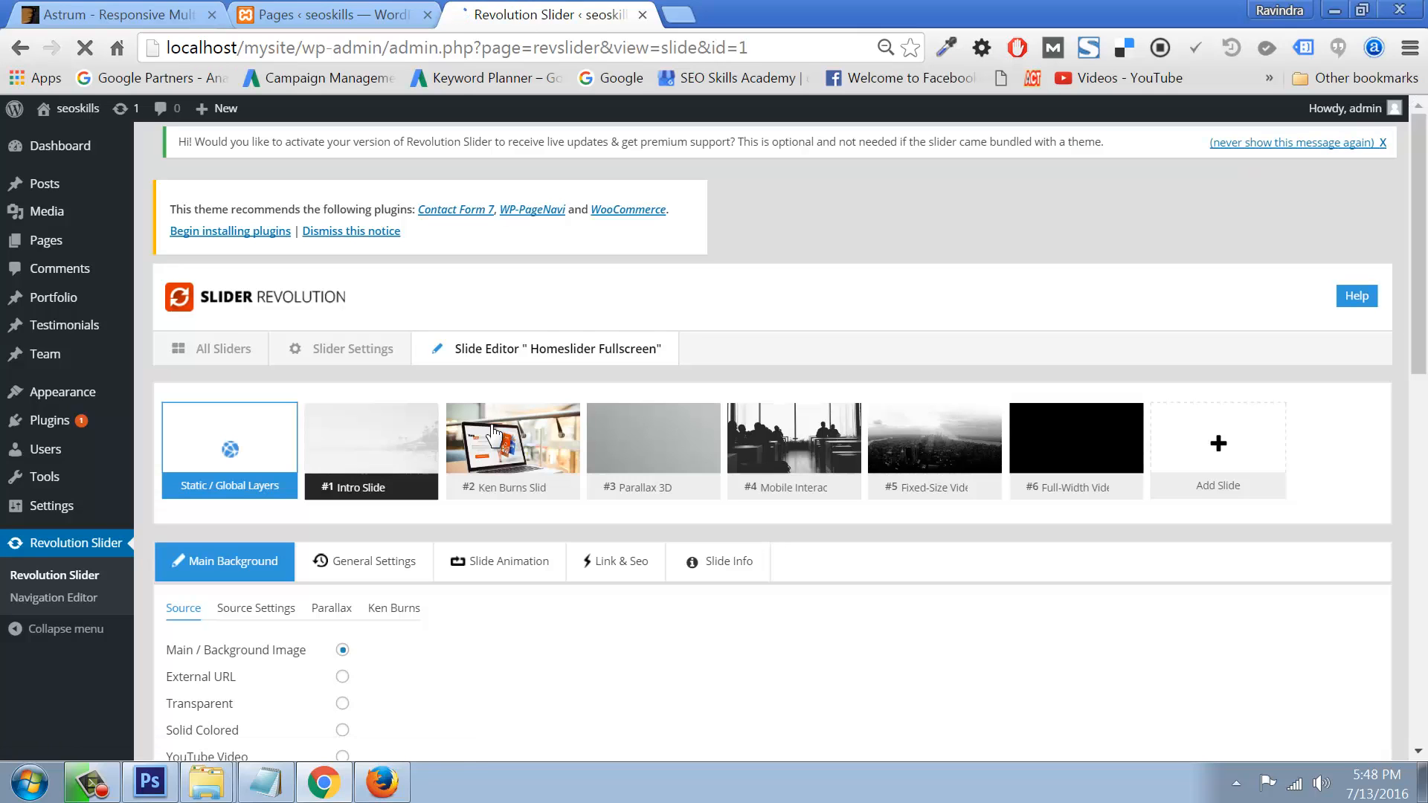
mouse_move(650, 534)
scroll(649, 529, down, 12)
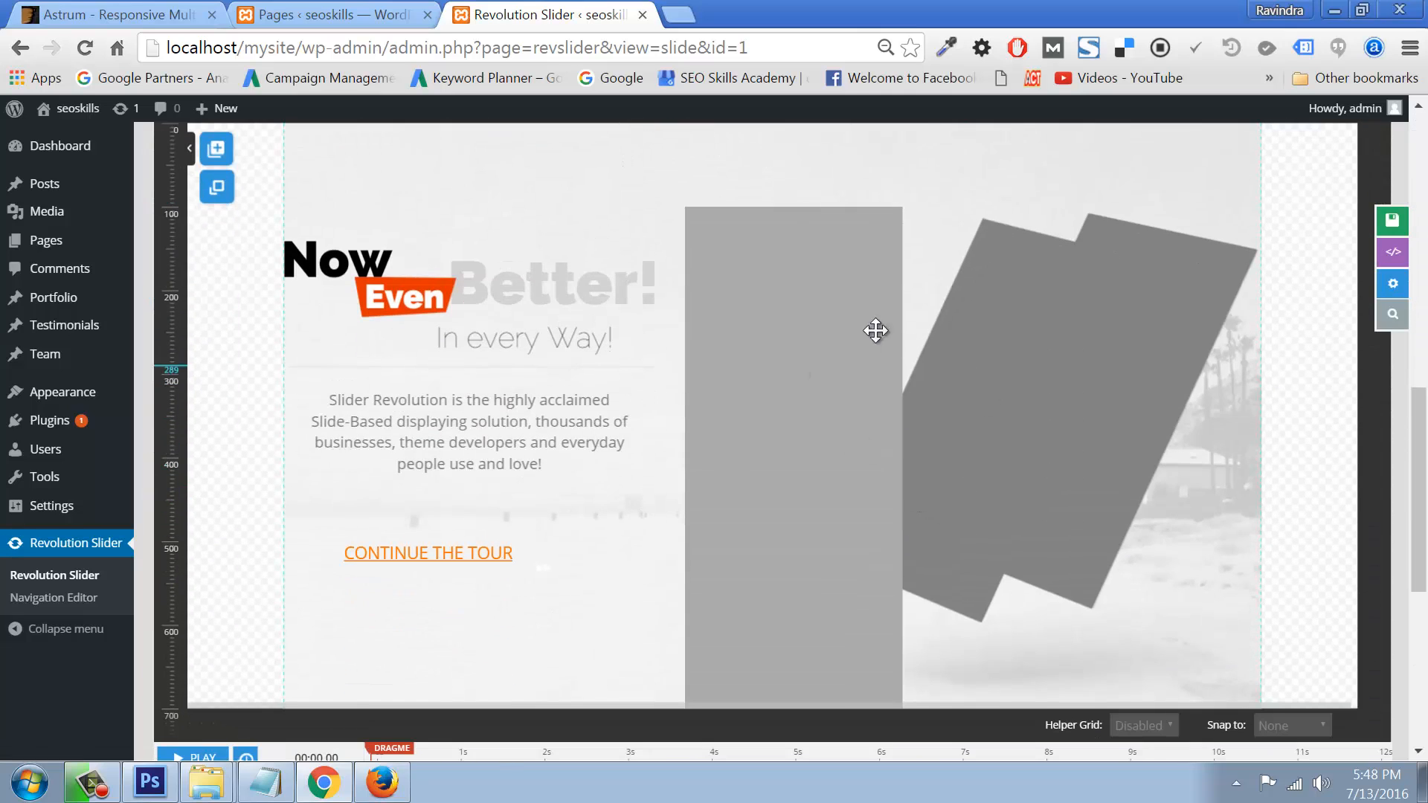
scroll(959, 459, down, 6)
scroll(958, 459, up, 12)
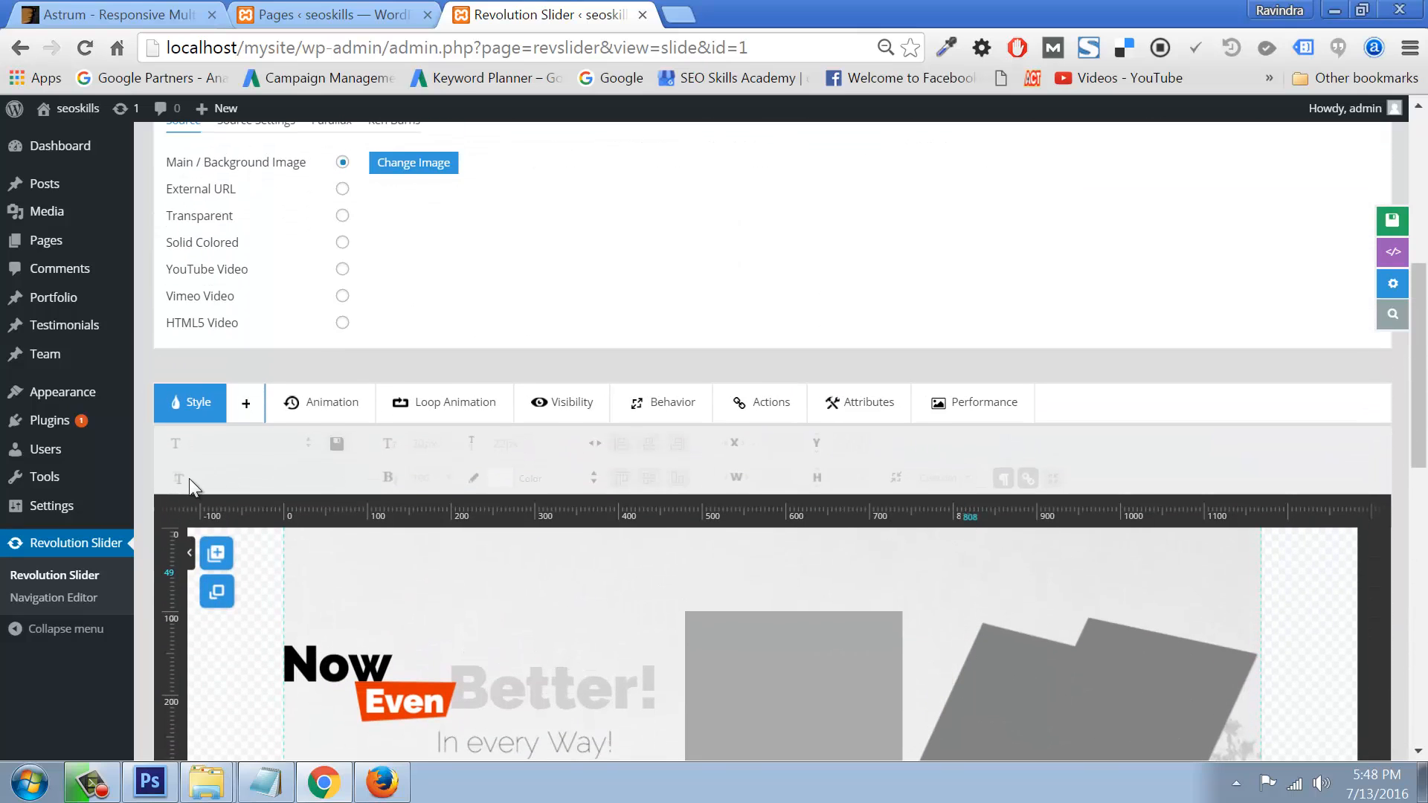
Step: Insert the homeslider_fullscreen RevSlider shortcode before the Home Page heading and update the Home page
click(169, 243)
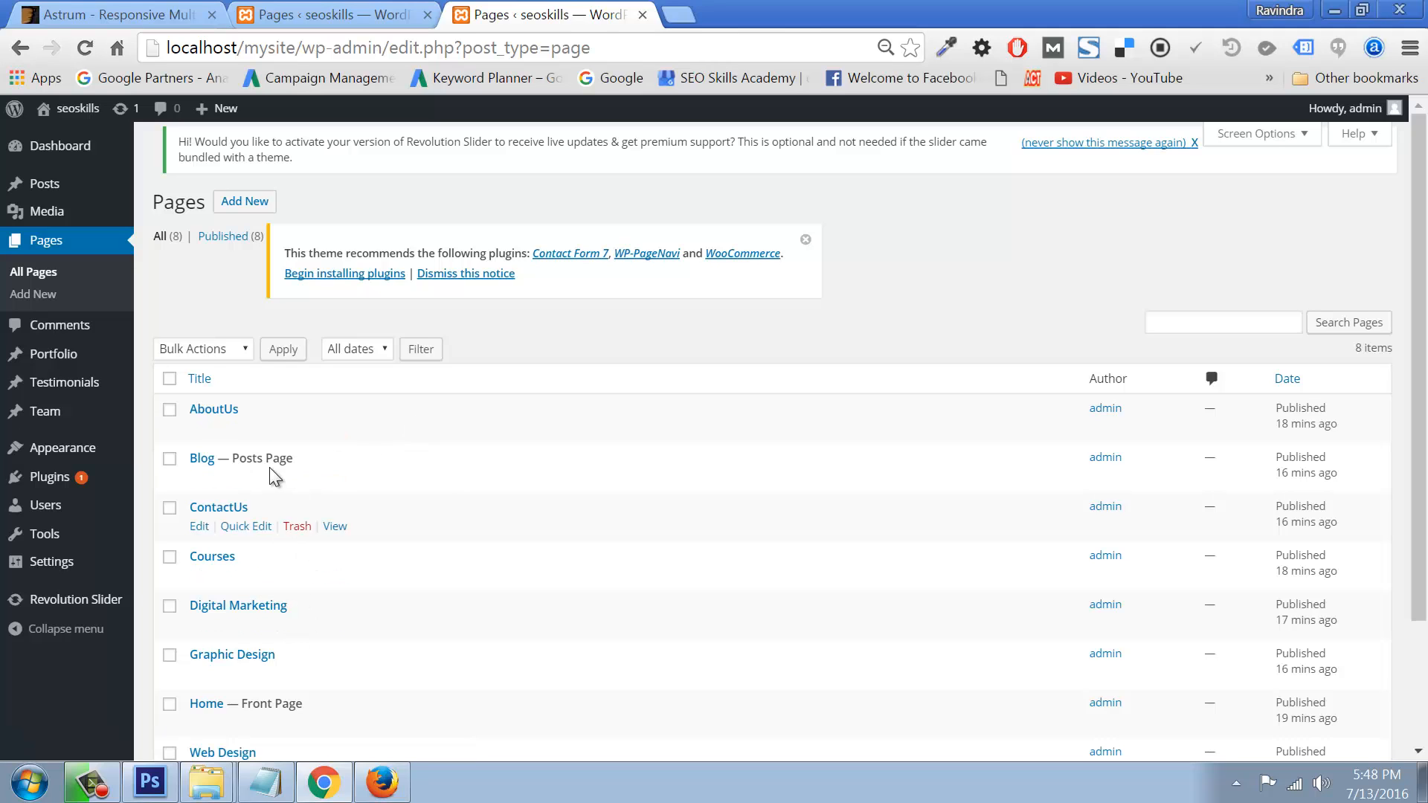
click(199, 722)
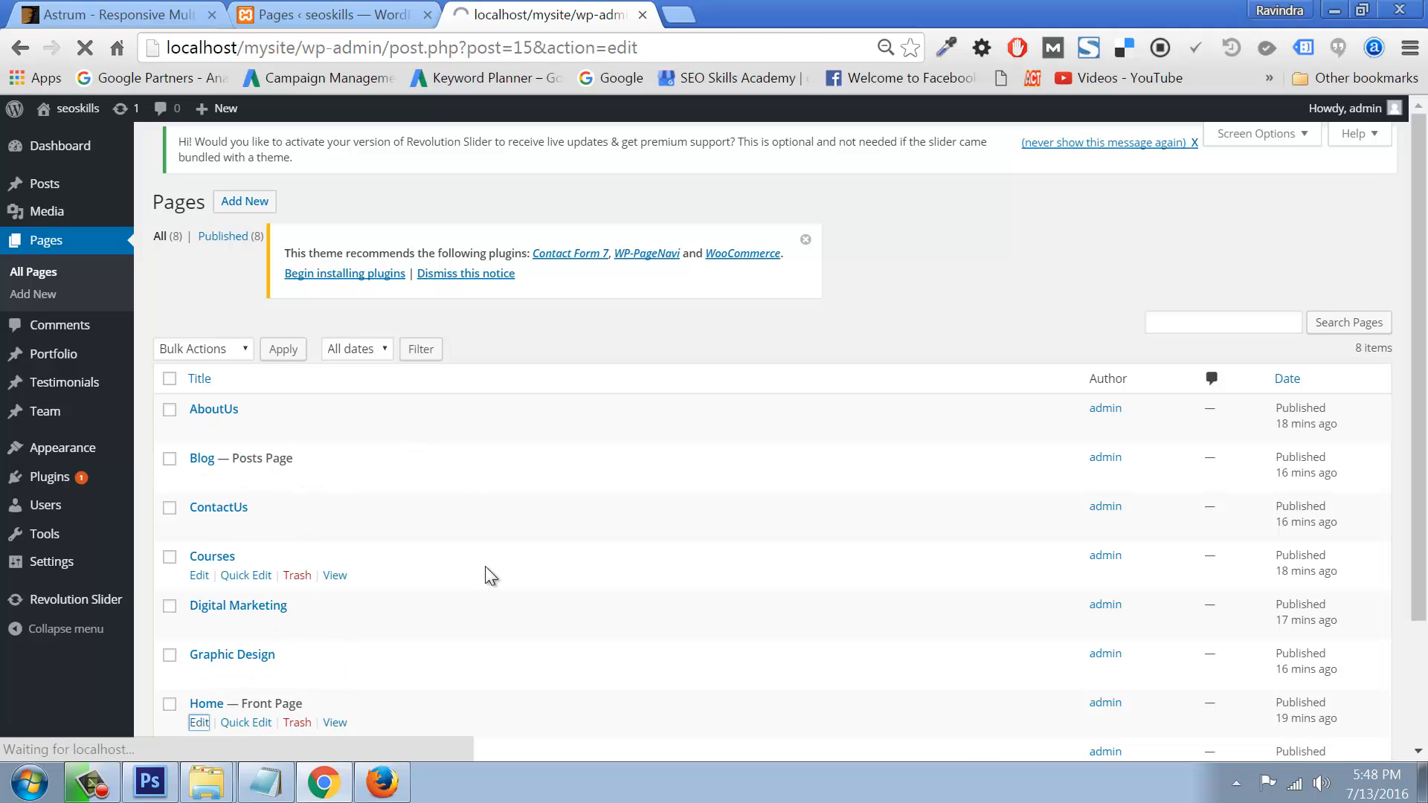
click(164, 489)
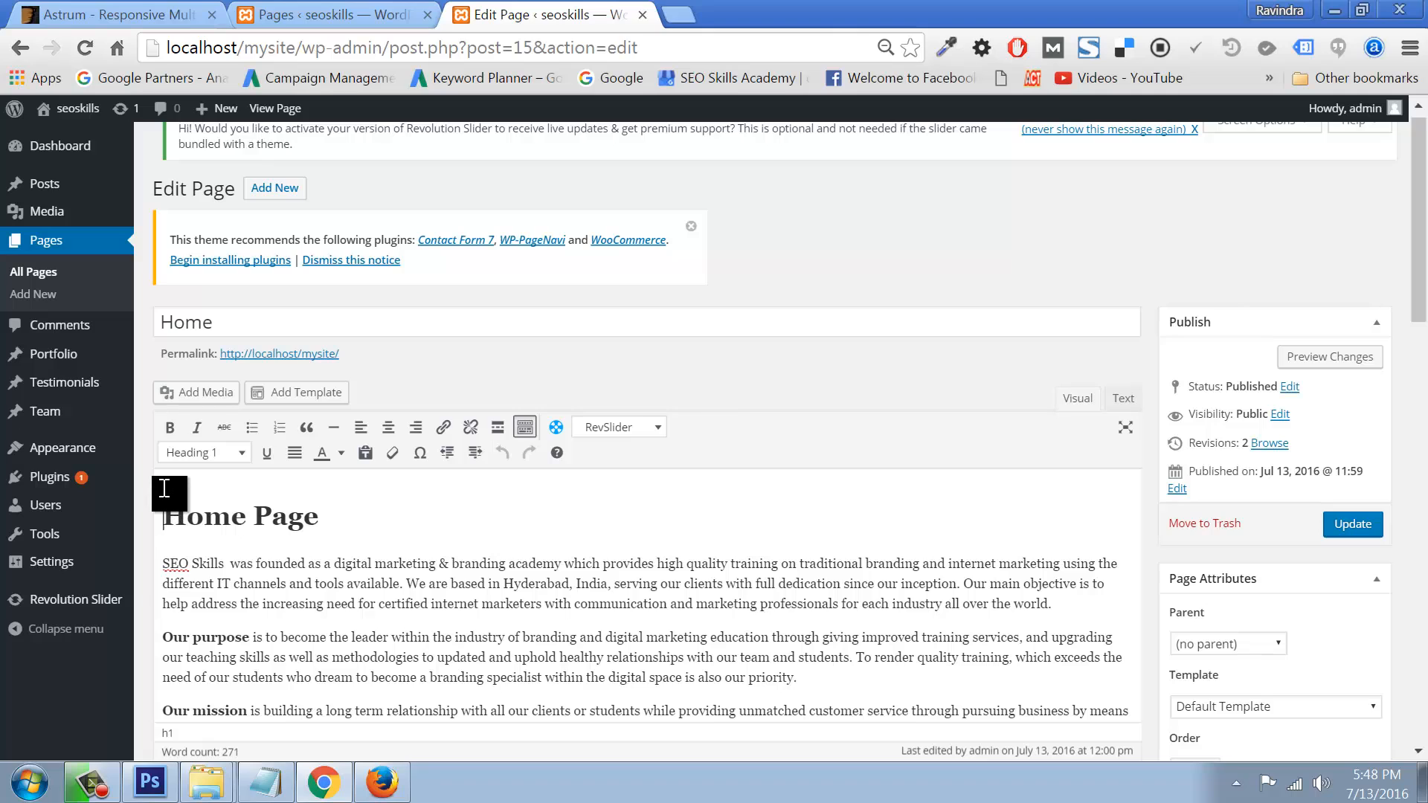
click(599, 427)
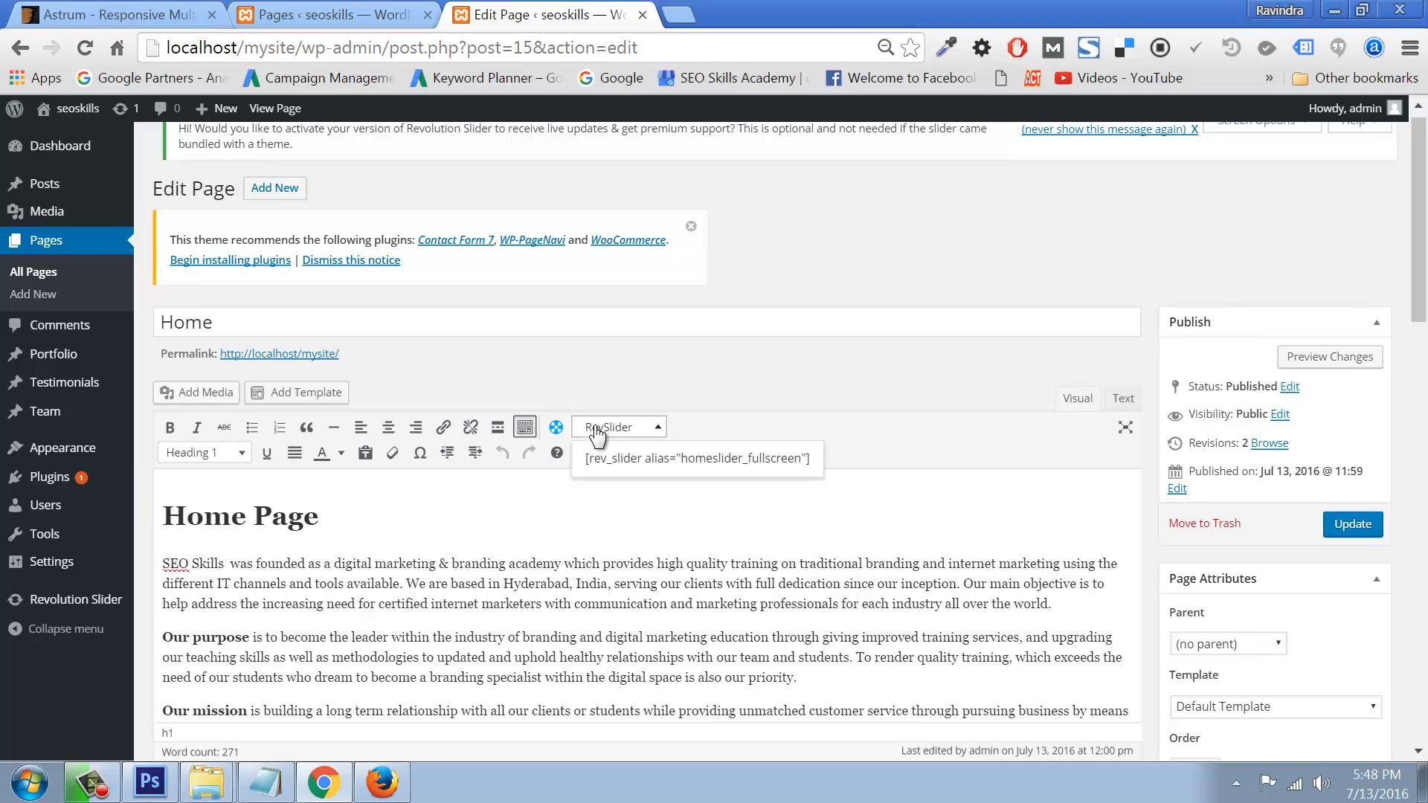
click(614, 457)
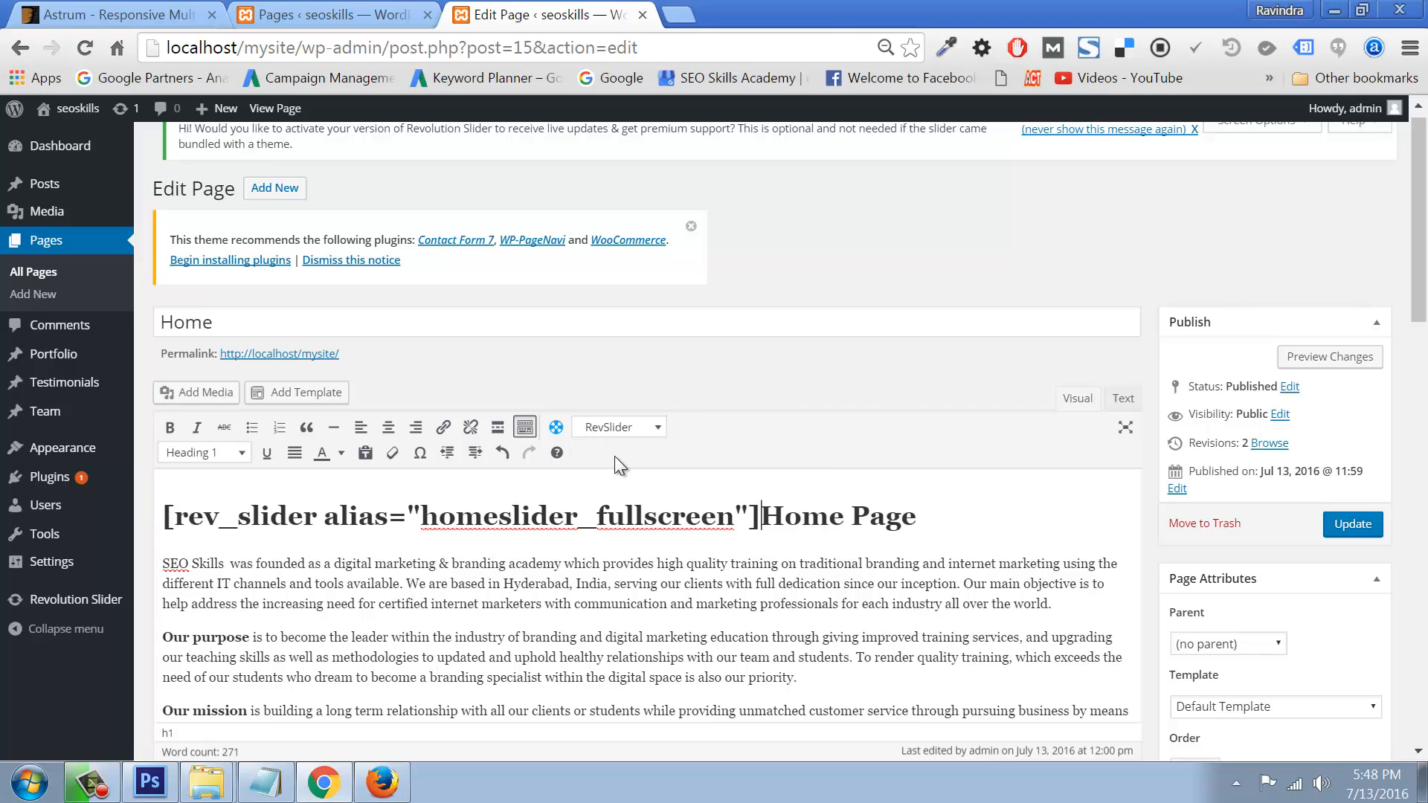
click(1367, 524)
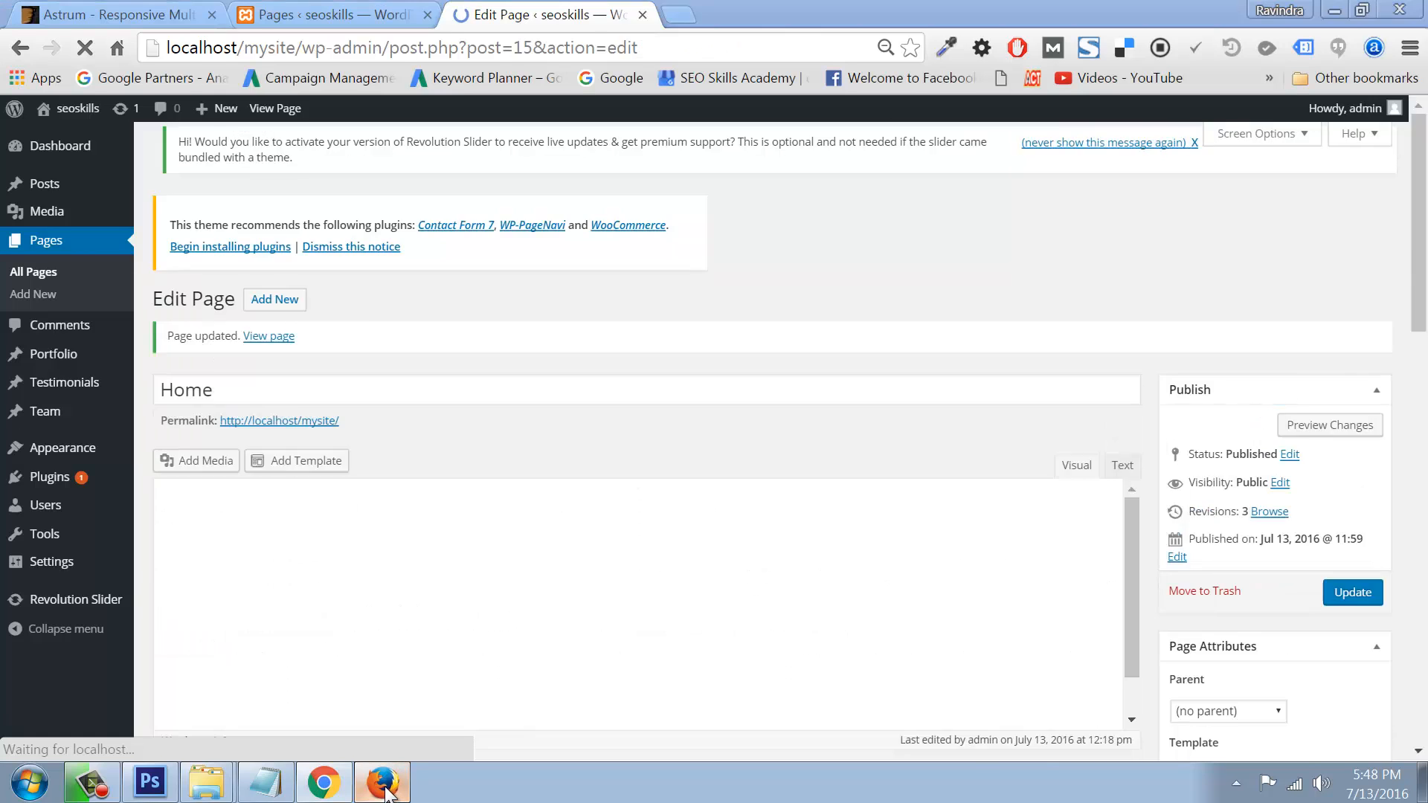
click(384, 783)
Step: Reload the live Home page, check the slideshow above the text and advance it one slide
click(155, 125)
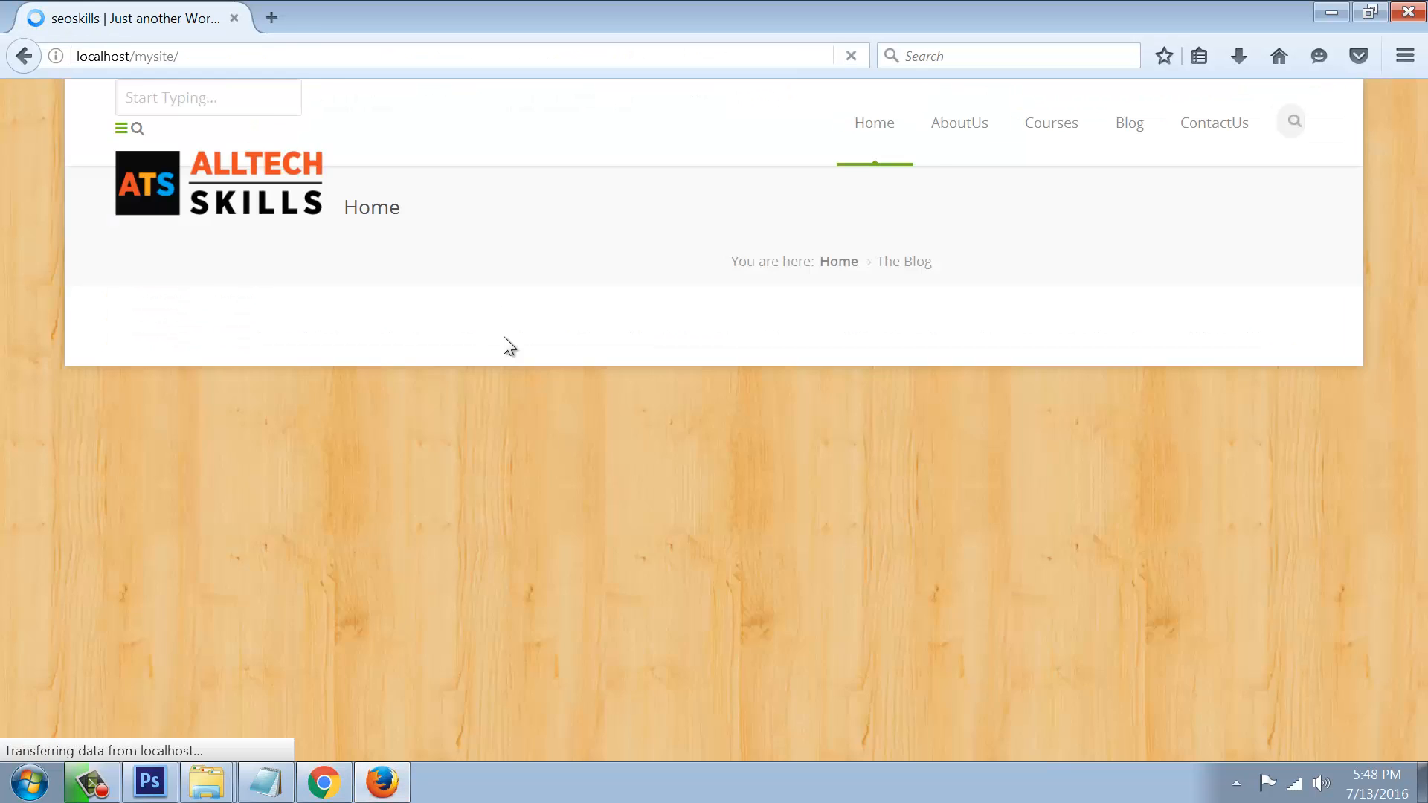
scroll(556, 496, down, 5)
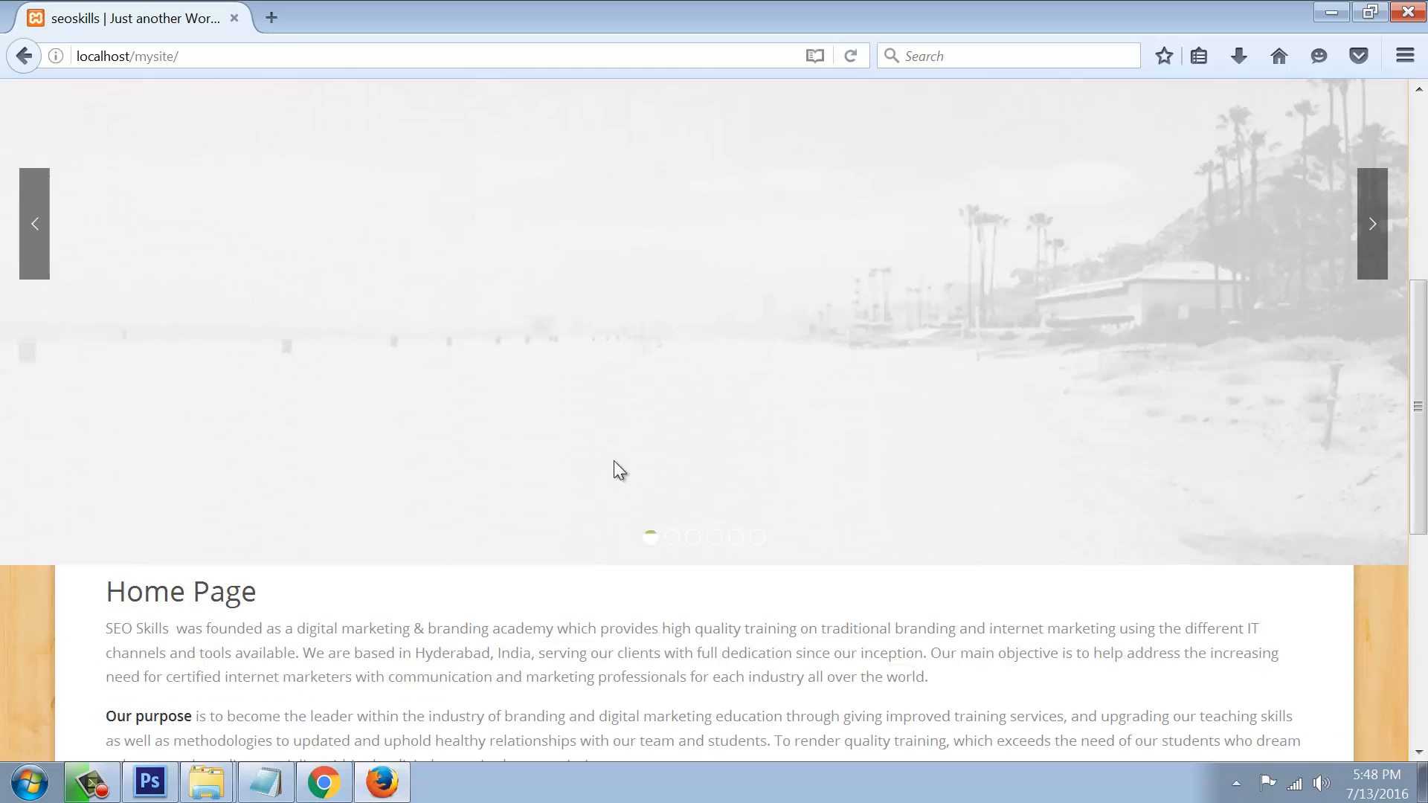
click(1371, 232)
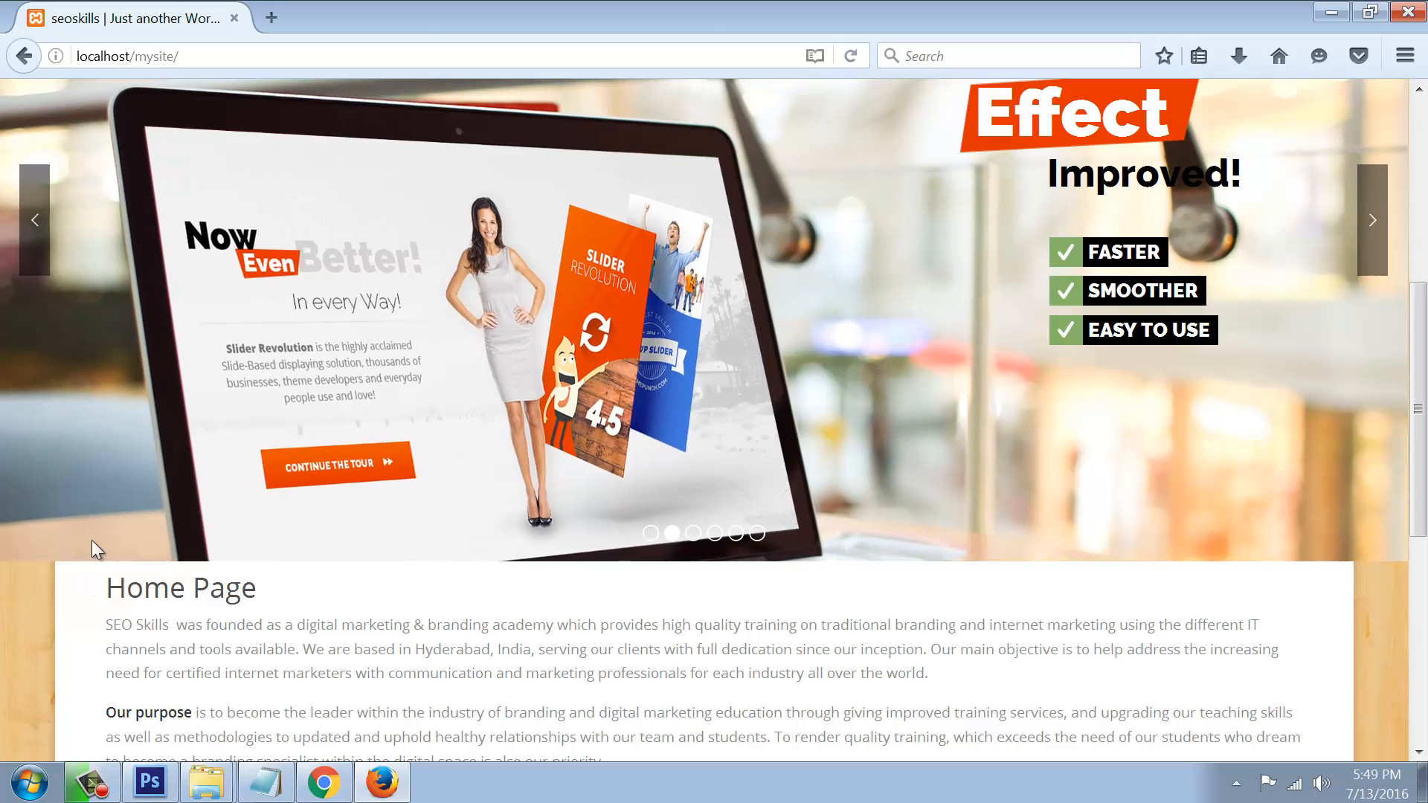
click(323, 781)
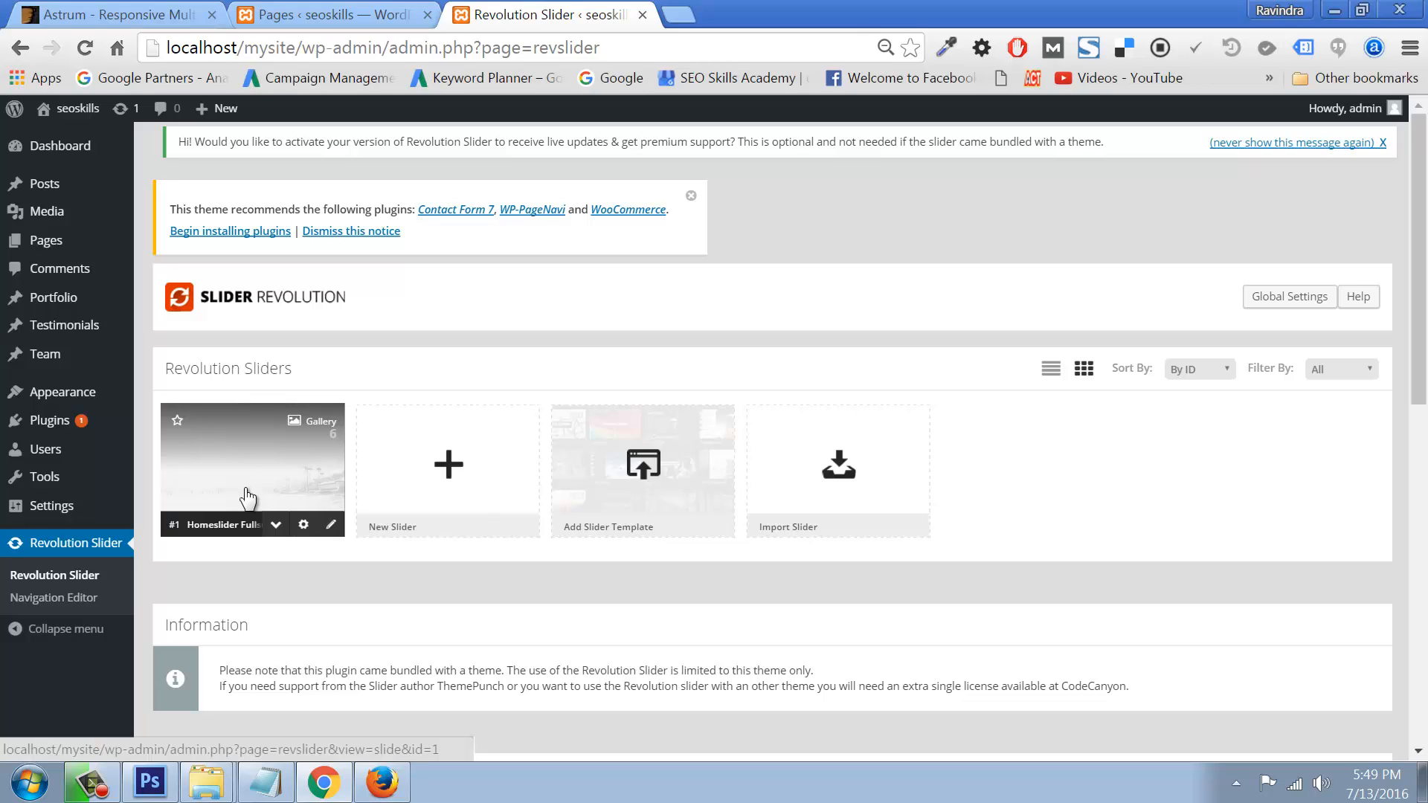
Step: Load the Slideshow-Auto preset in Homeslider Fullscreen's settings and save the slider
mouse_move(294, 468)
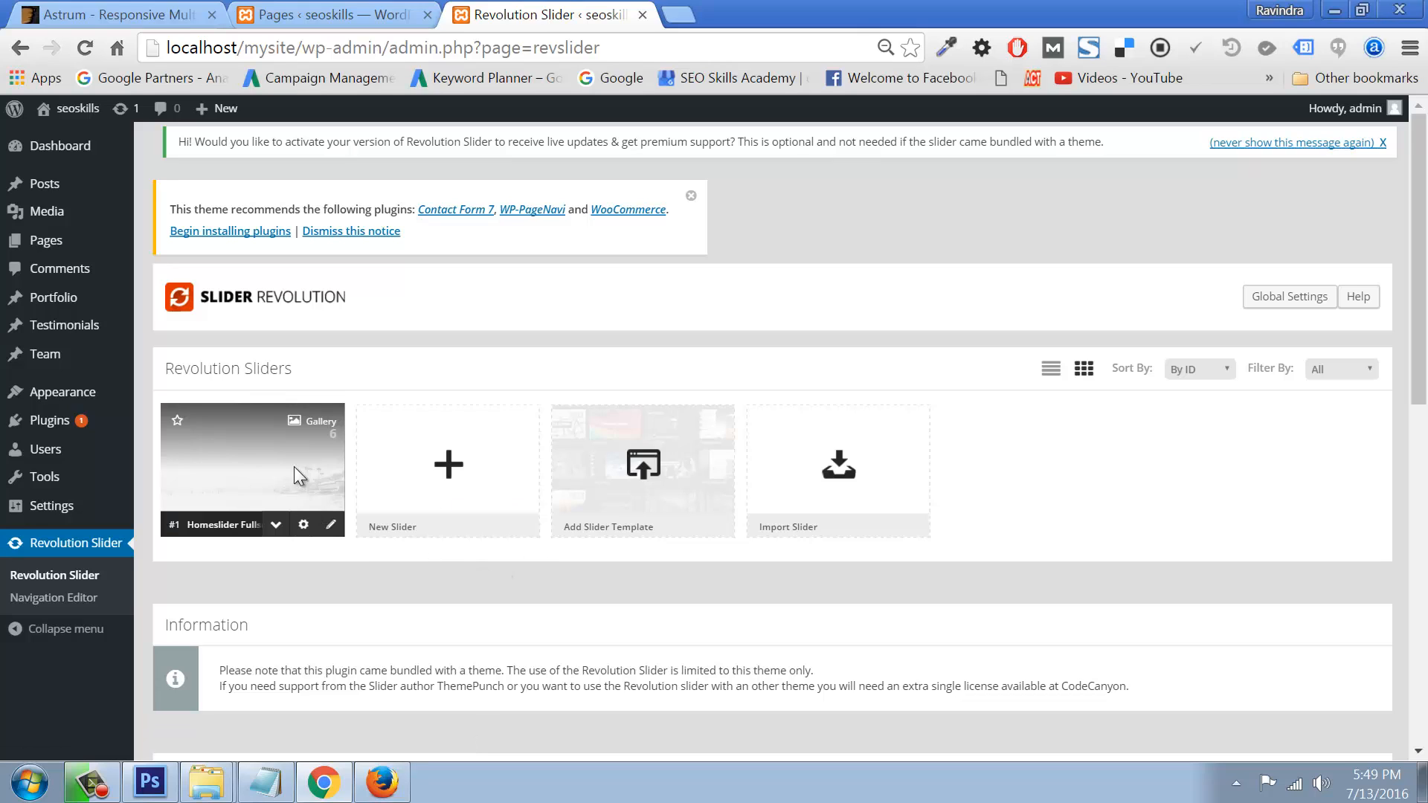
click(302, 525)
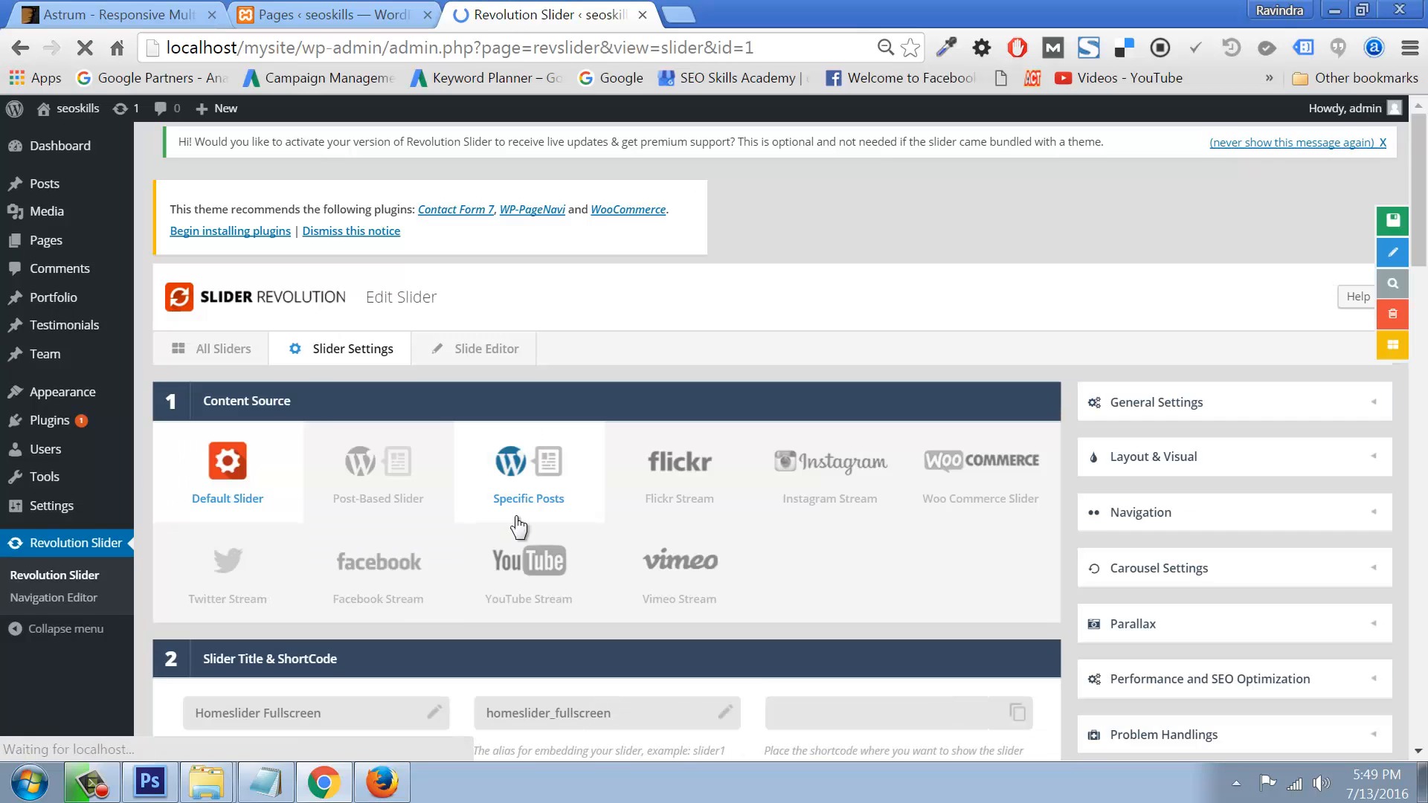
scroll(516, 516, down, 2)
scroll(516, 515, down, 5)
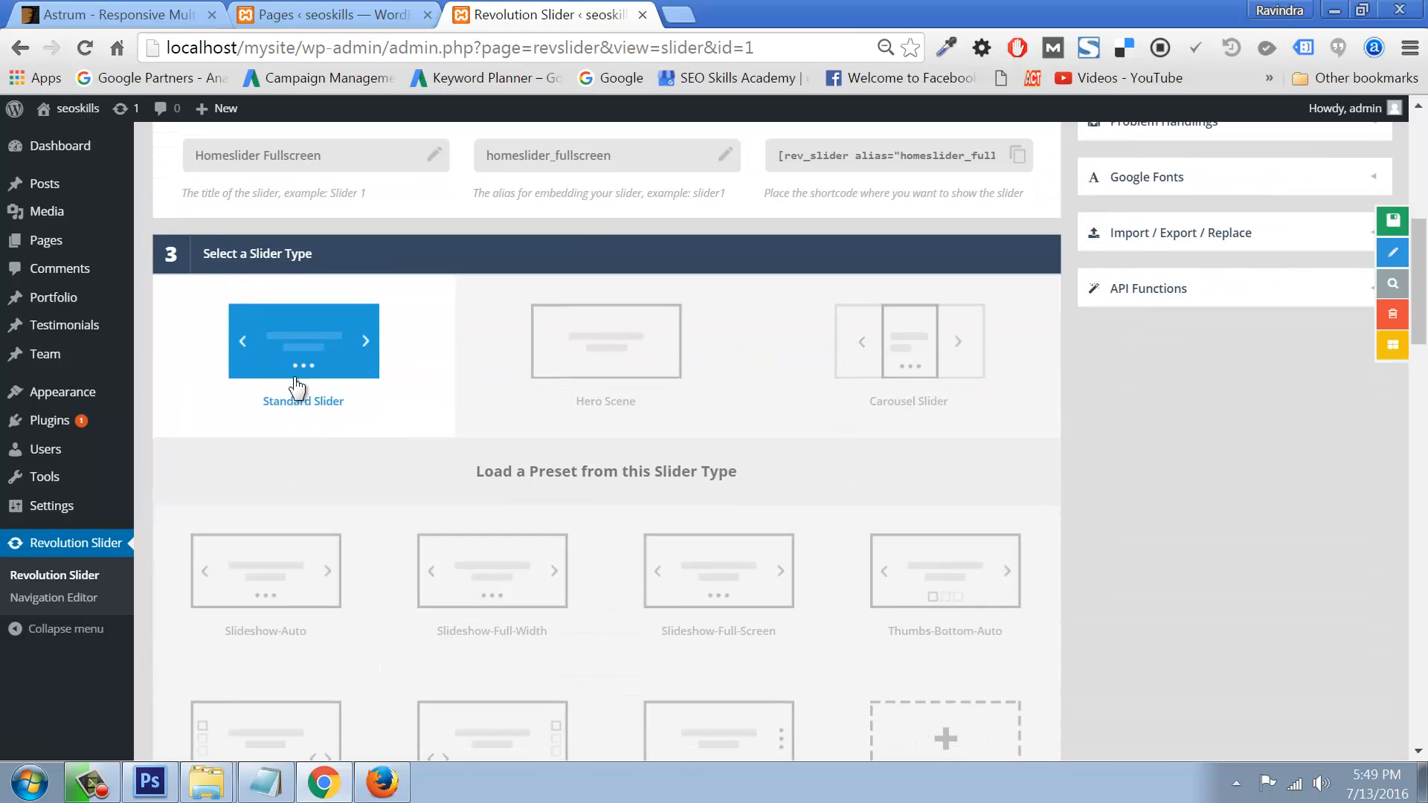
scroll(880, 476, down, 2)
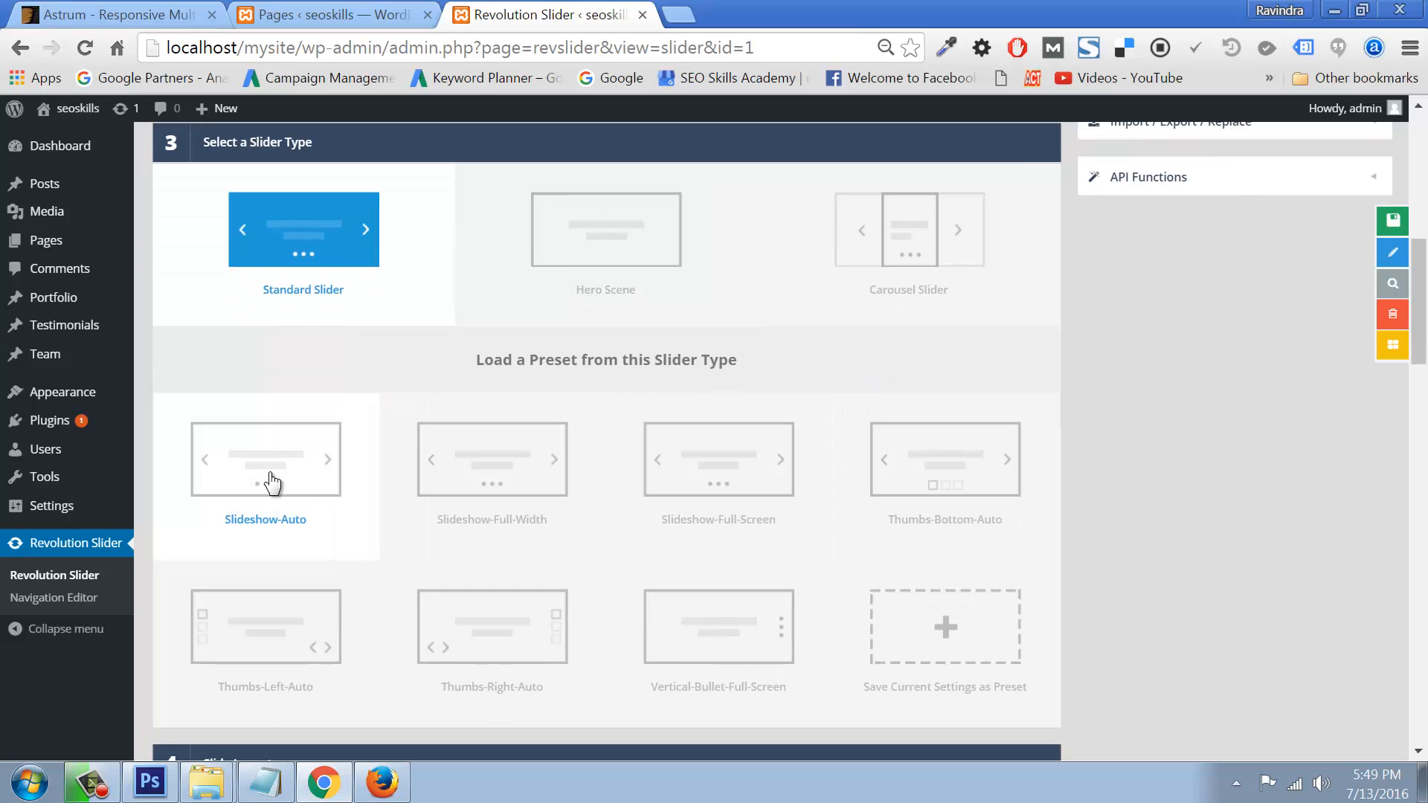
click(271, 480)
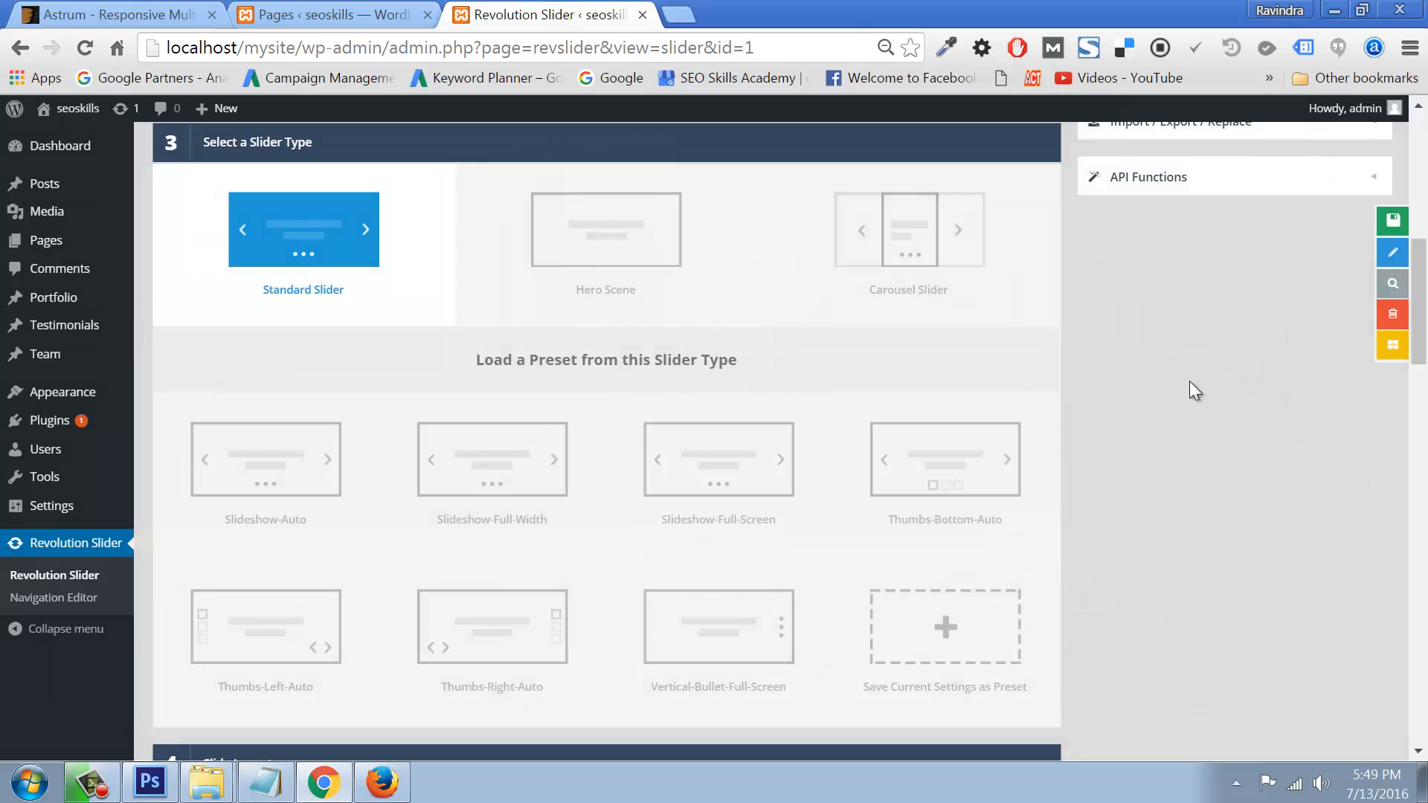
click(1393, 220)
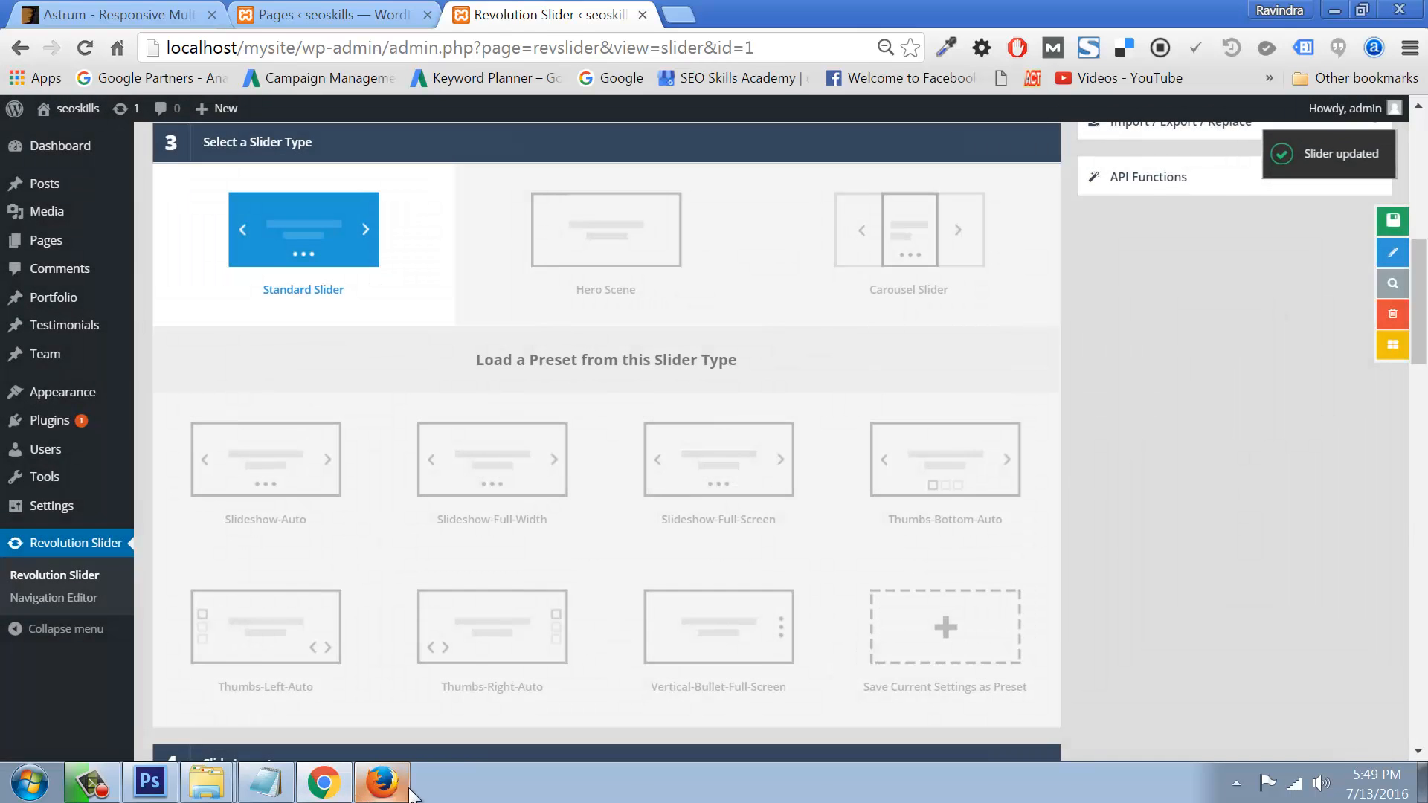
click(381, 782)
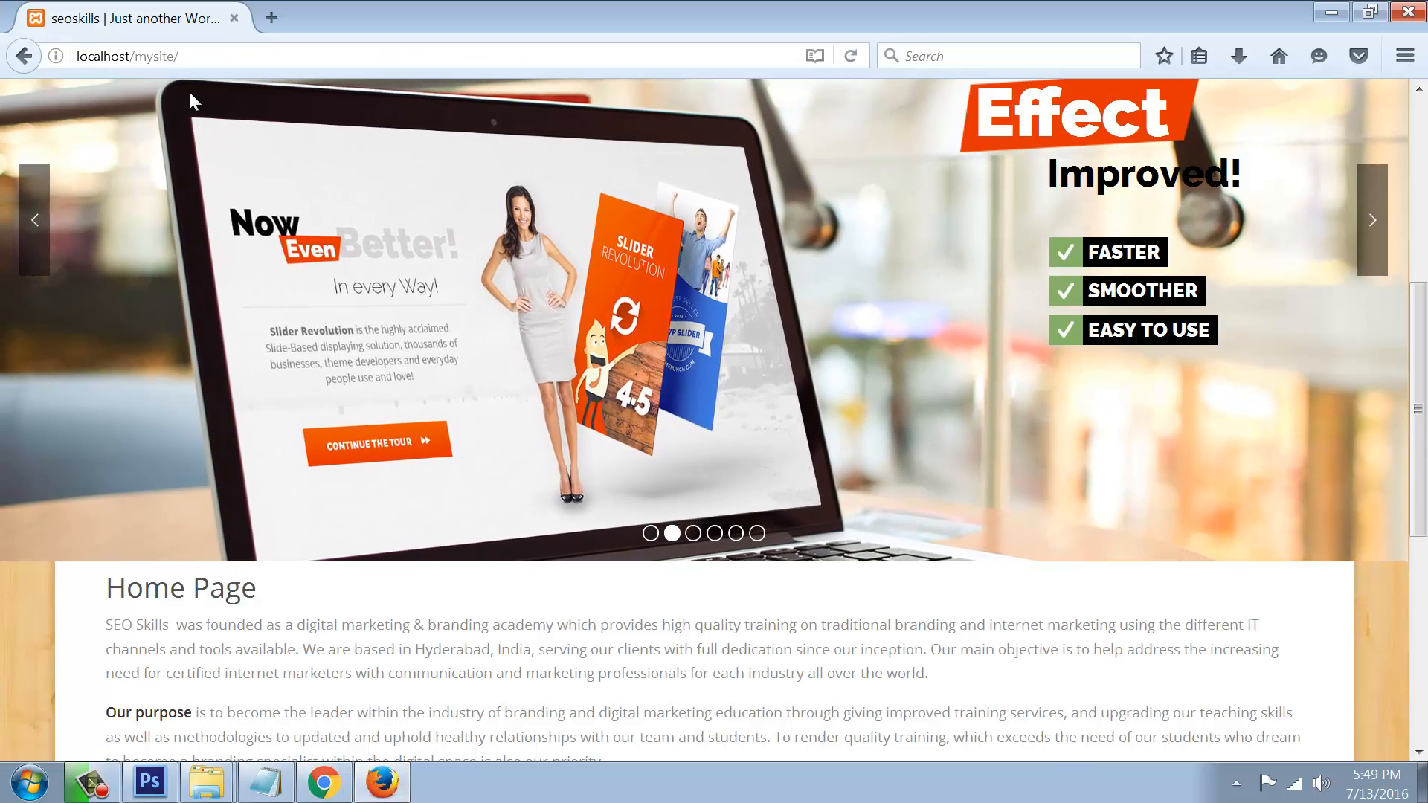
Step: Reload the live Home page and advance the slideshow through its slides to the fifth
key(F5)
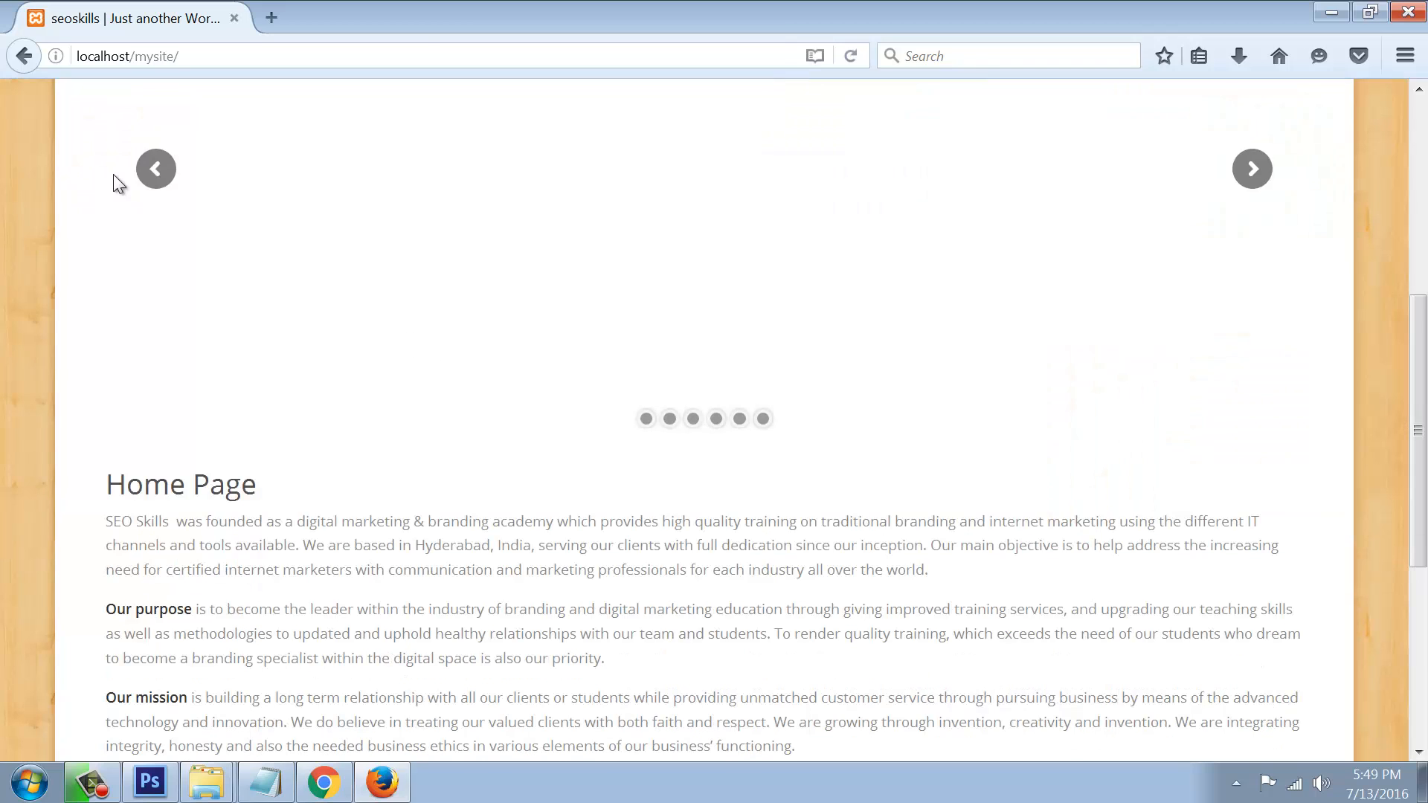
scroll(342, 385, up, 6)
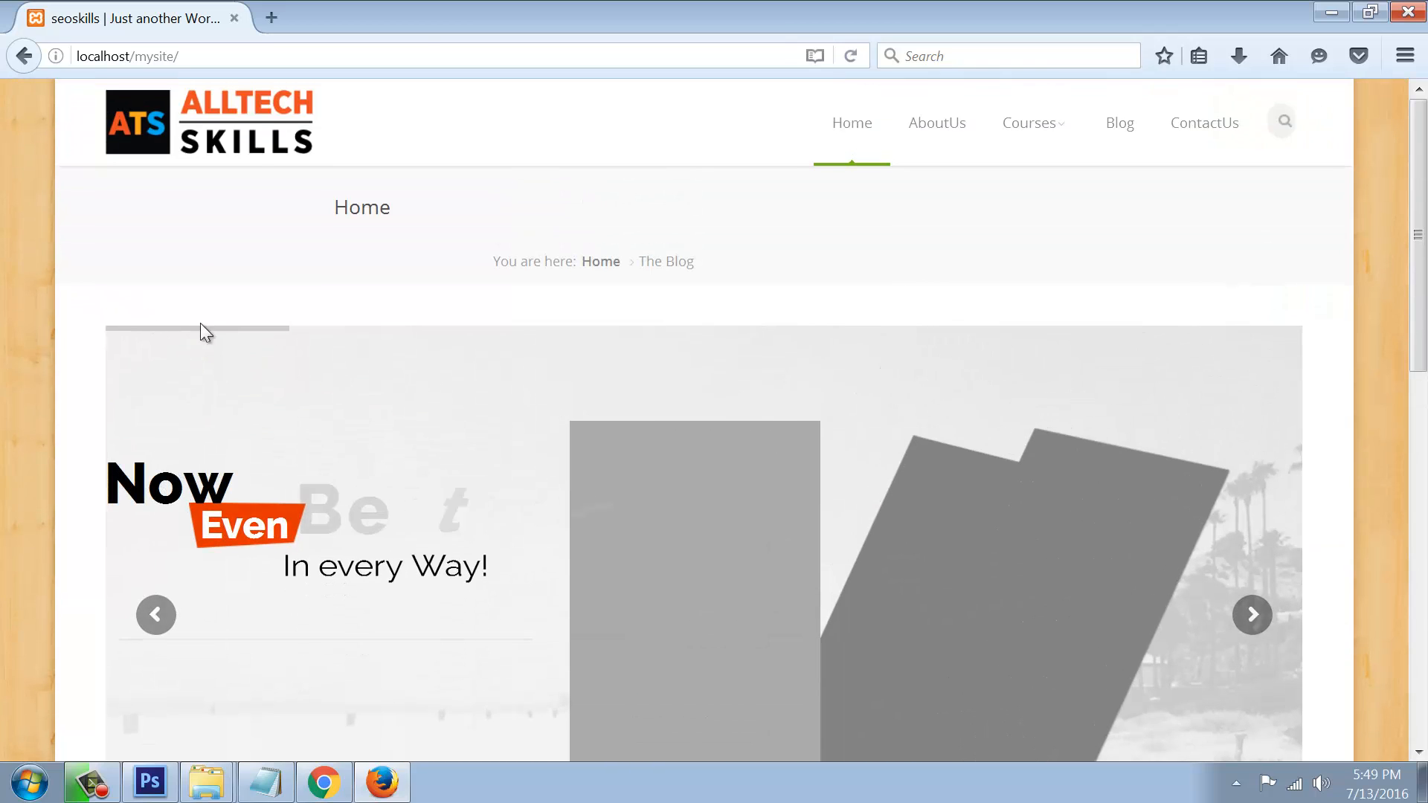
click(1254, 614)
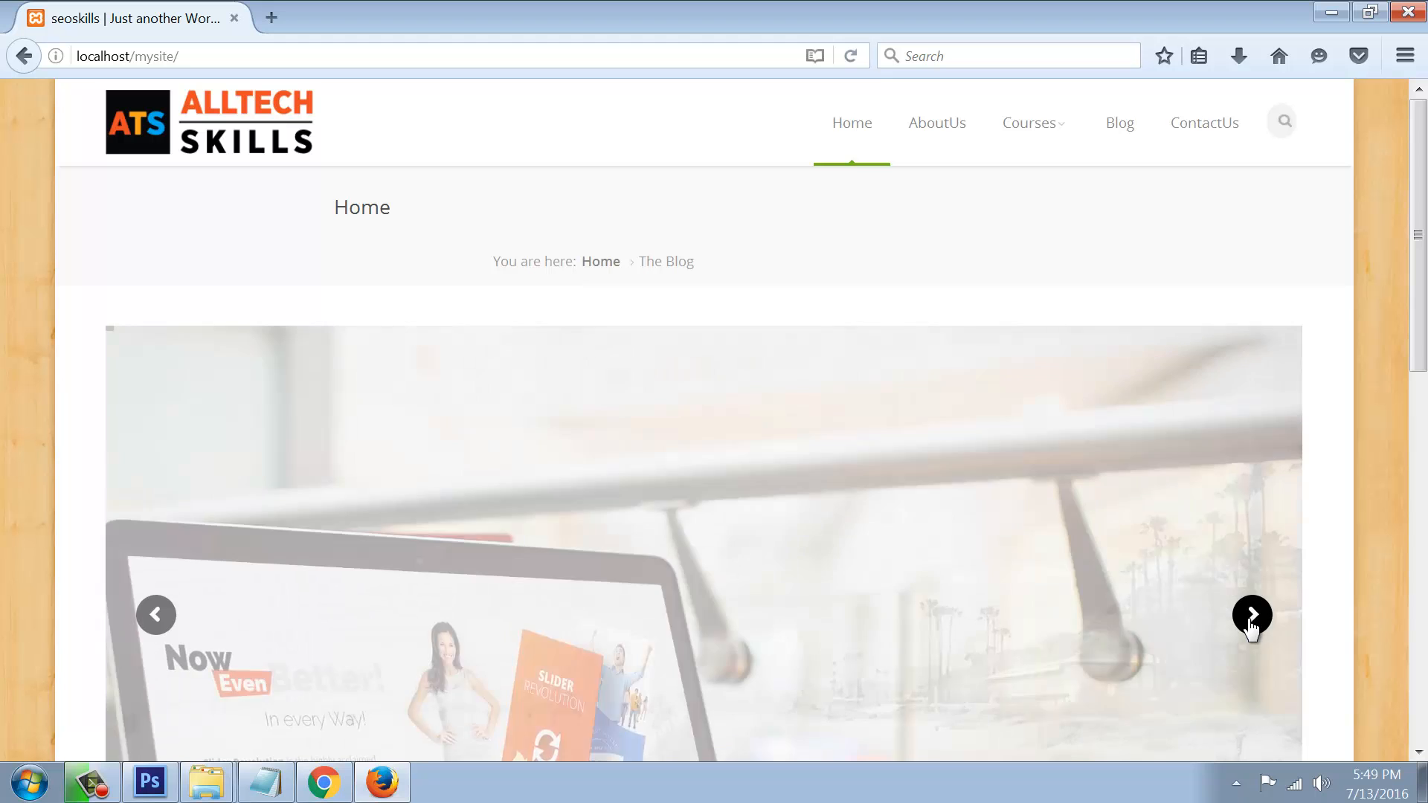
scroll(1271, 519, down, 5)
click(1254, 281)
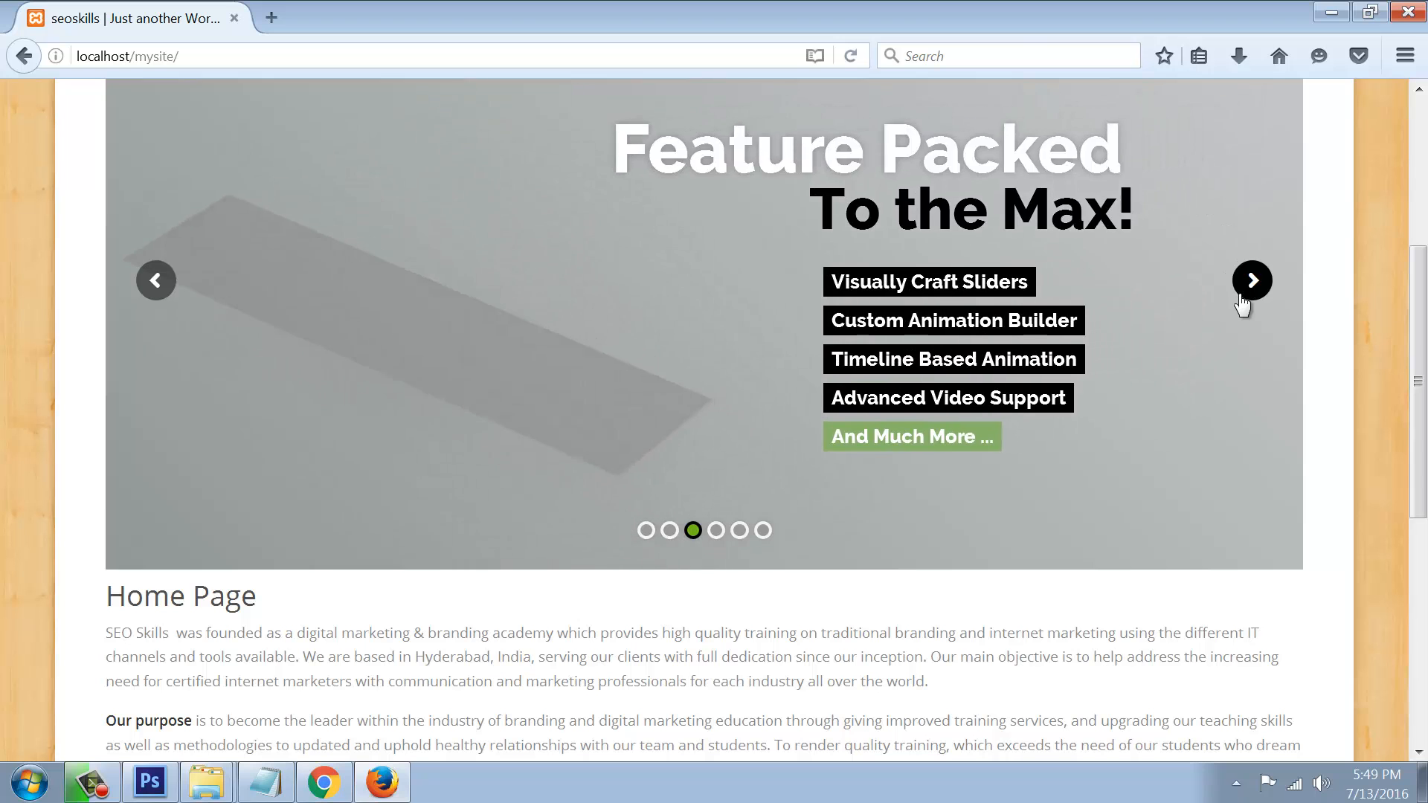
click(1241, 293)
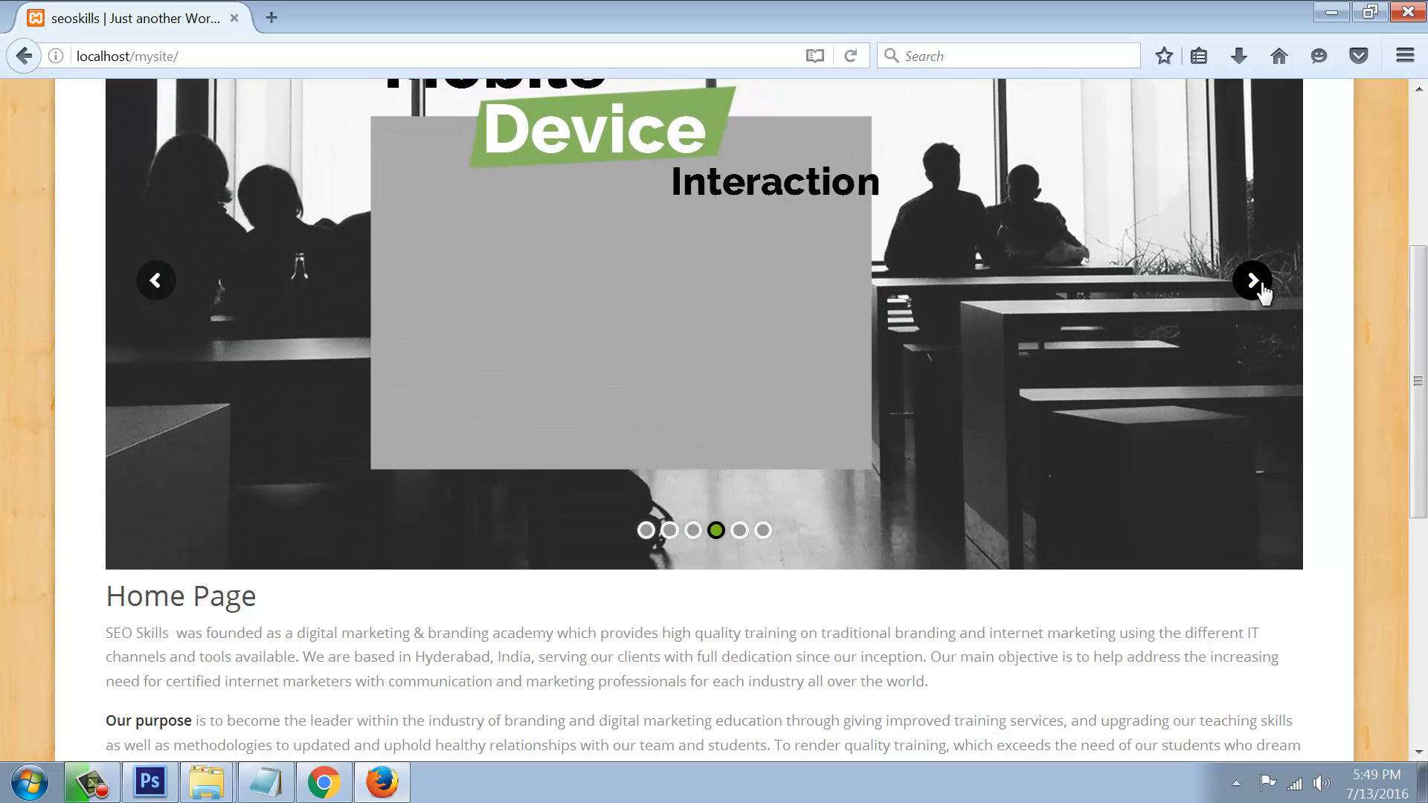
click(1259, 285)
Step: View the site's AboutUs page, then return to the admin browser window
scroll(941, 349, up, 5)
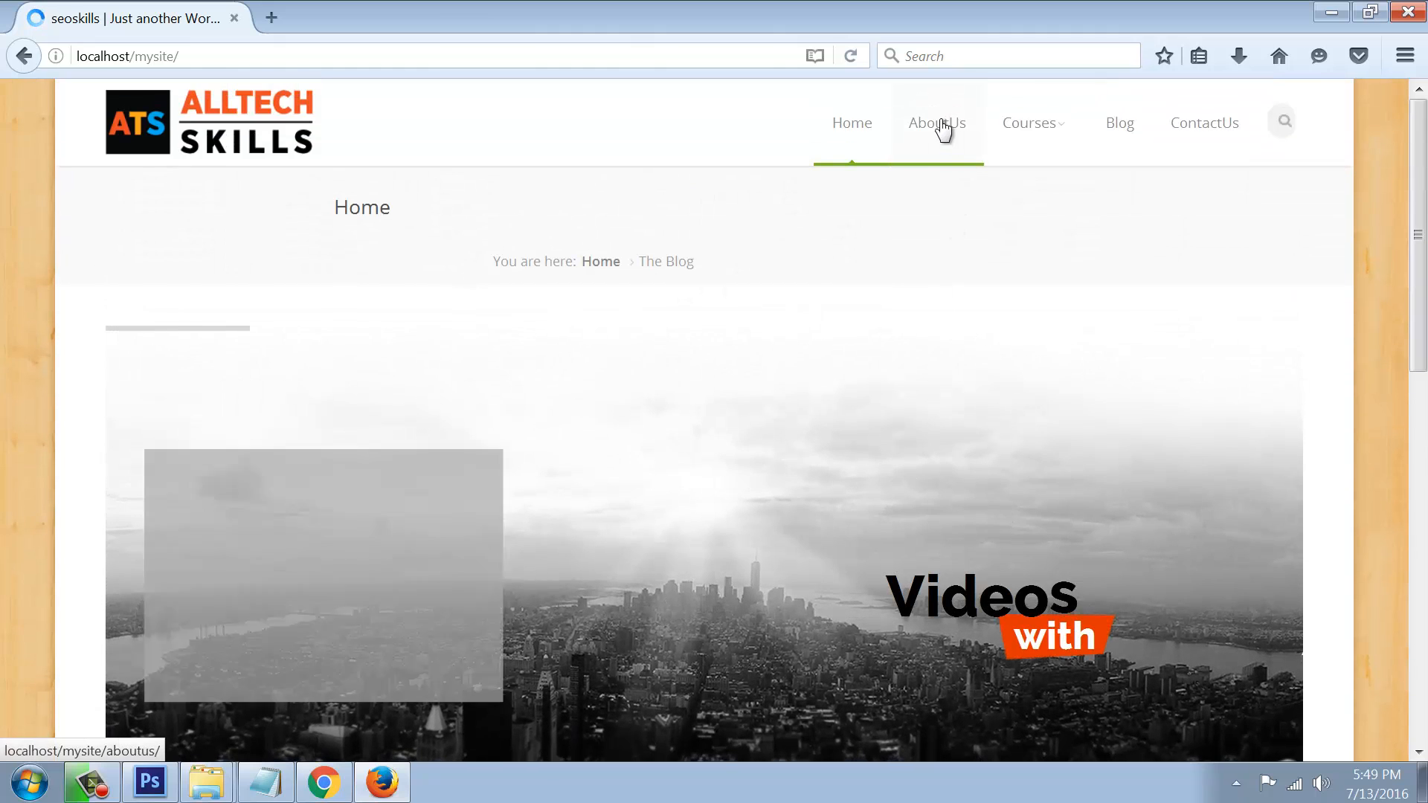
click(942, 128)
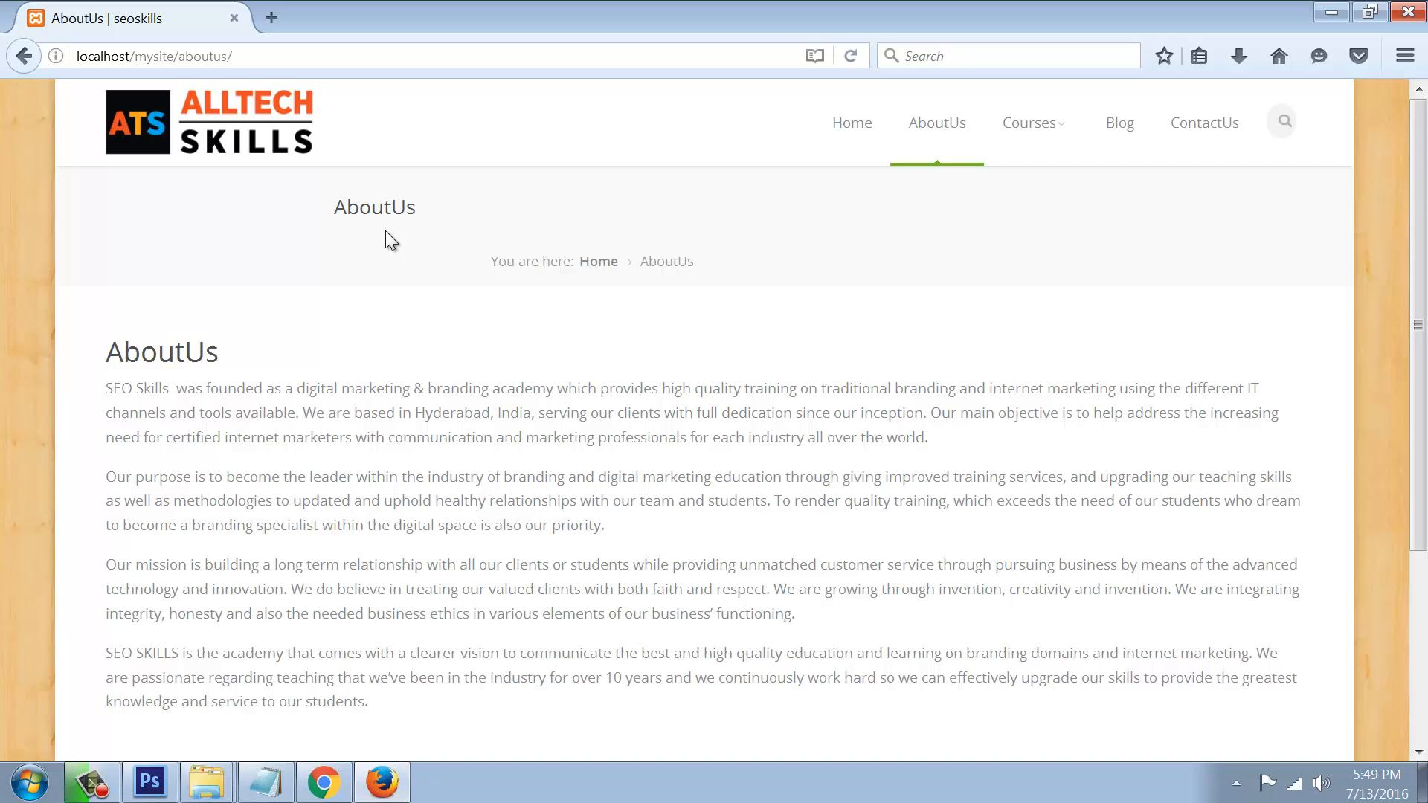
click(331, 787)
Step: From the Revolution Slider list in the admin, import the sliderpreview.zip file as a new slider
click(388, 777)
click(329, 786)
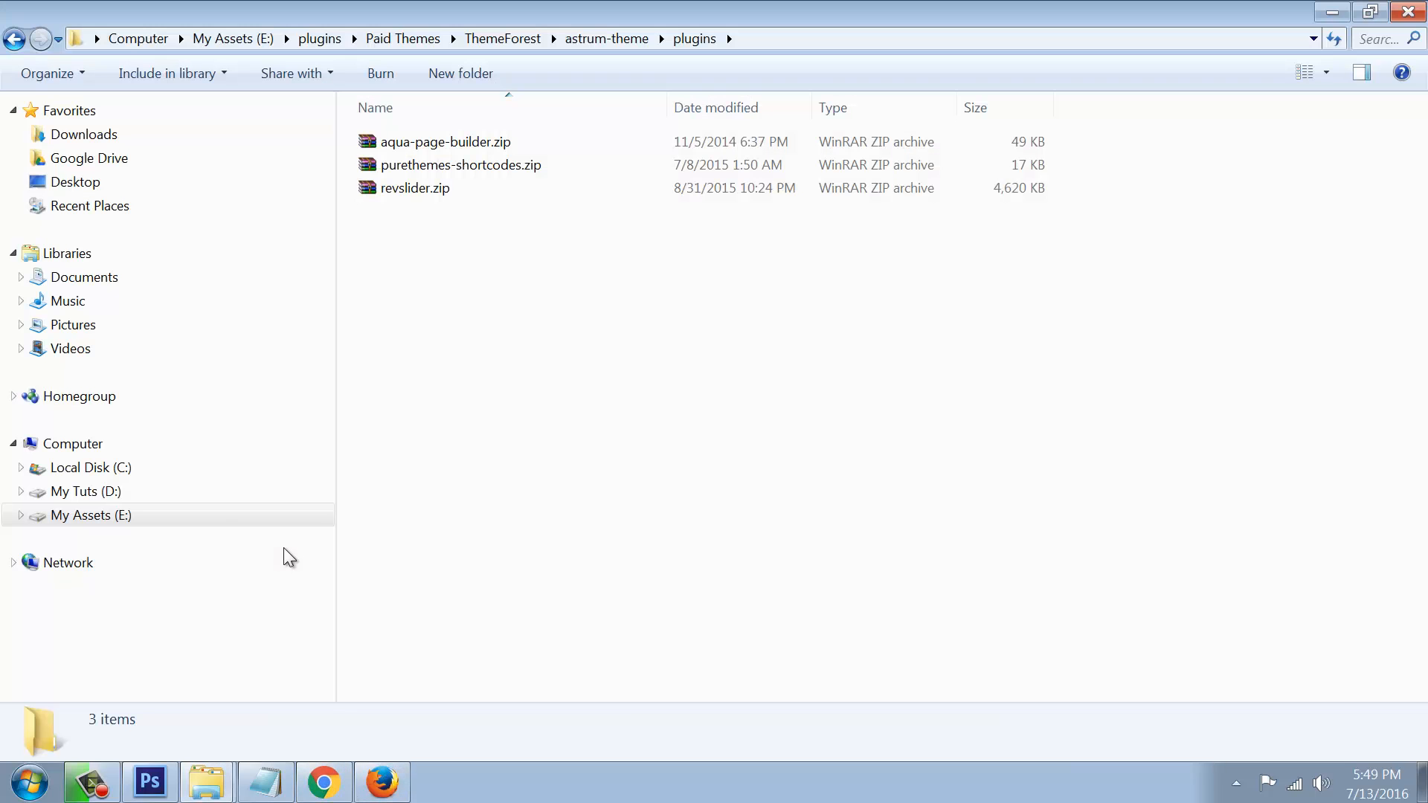
click(312, 783)
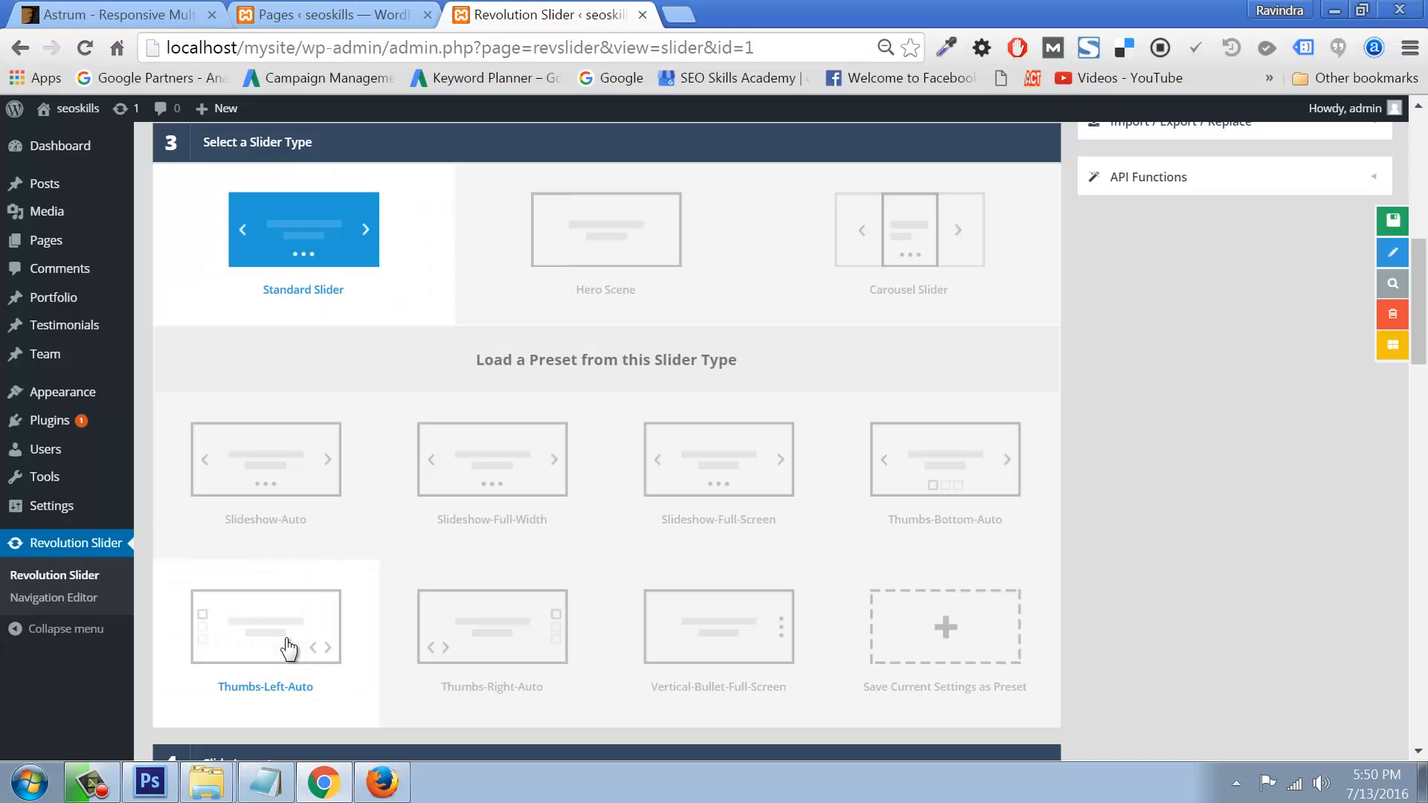
click(74, 569)
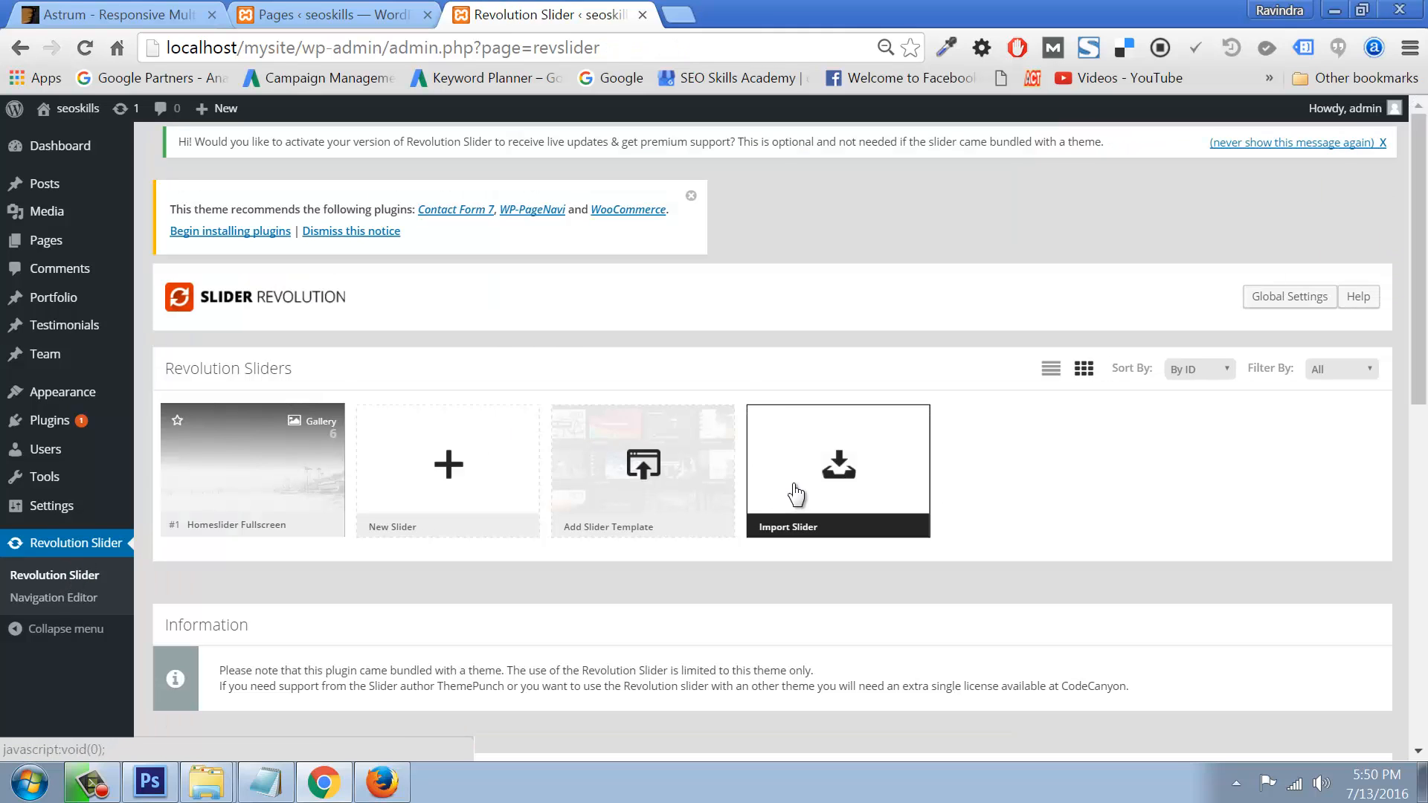
click(805, 488)
click(512, 364)
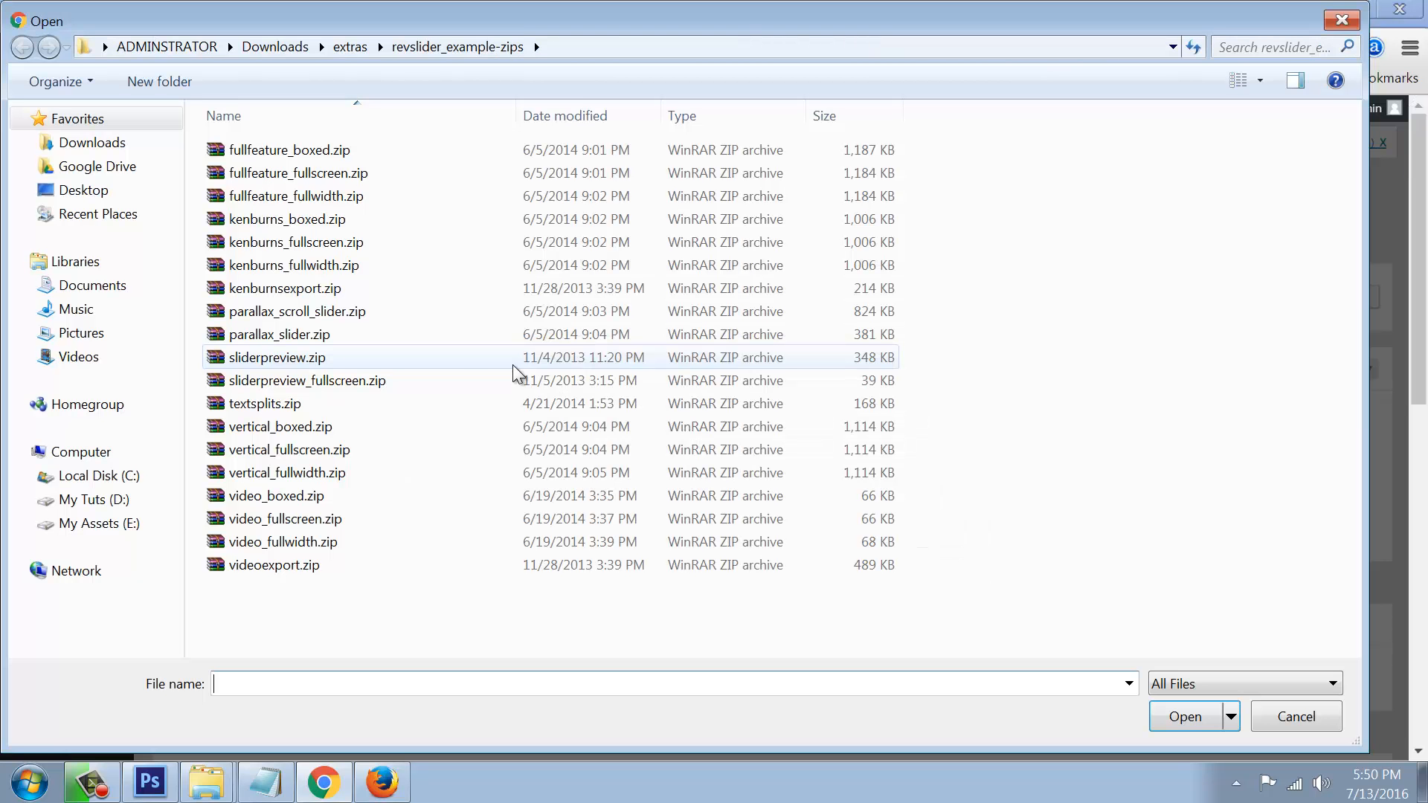
click(264, 359)
click(1186, 716)
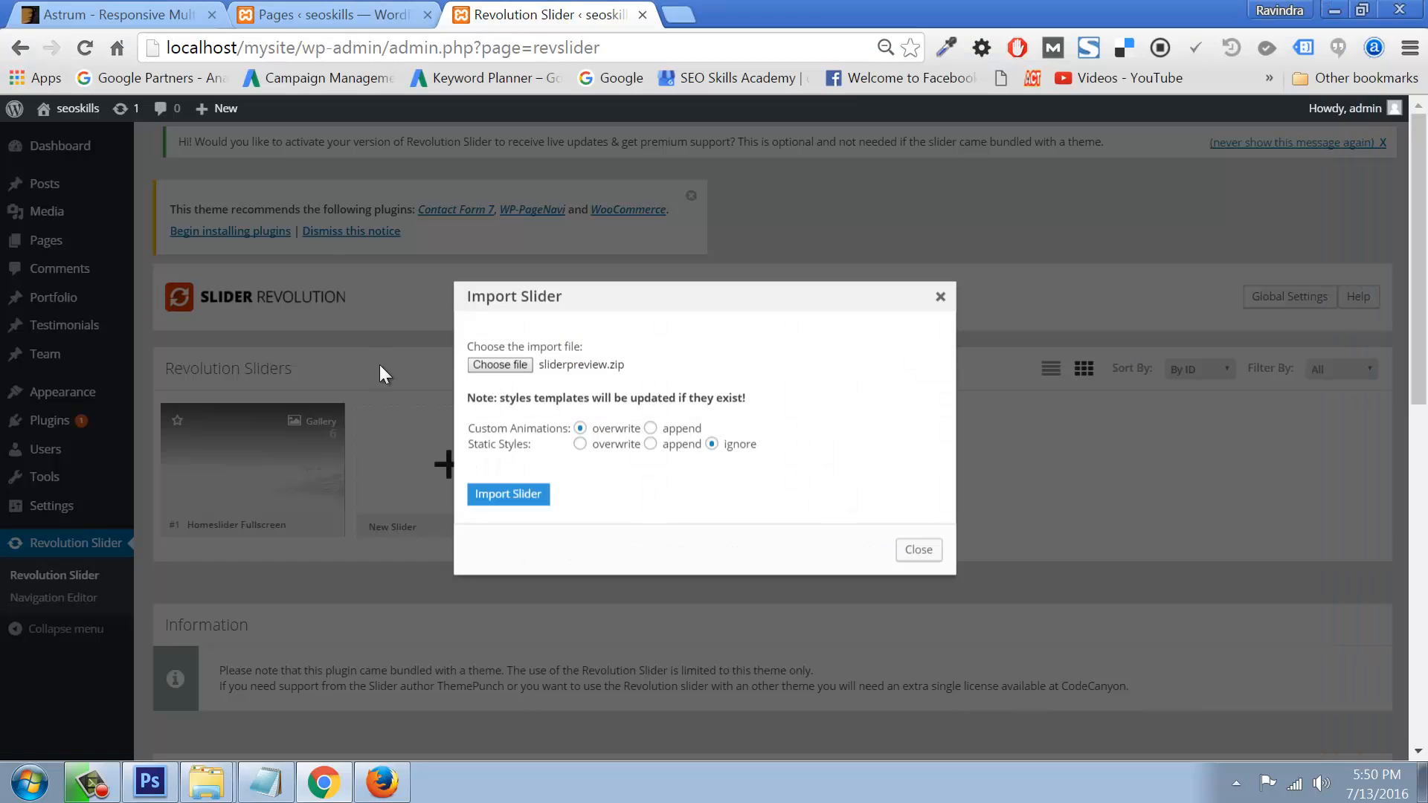
click(541, 505)
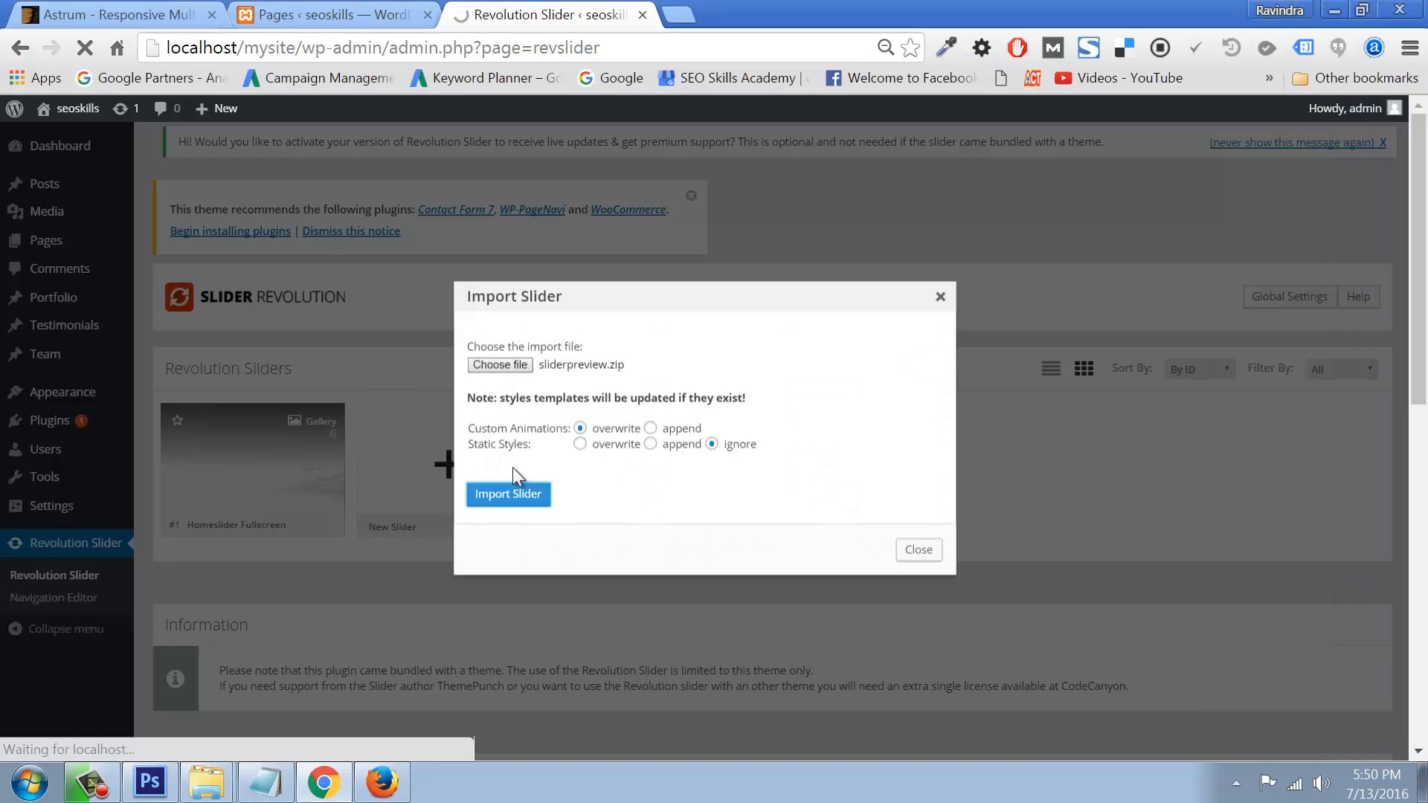
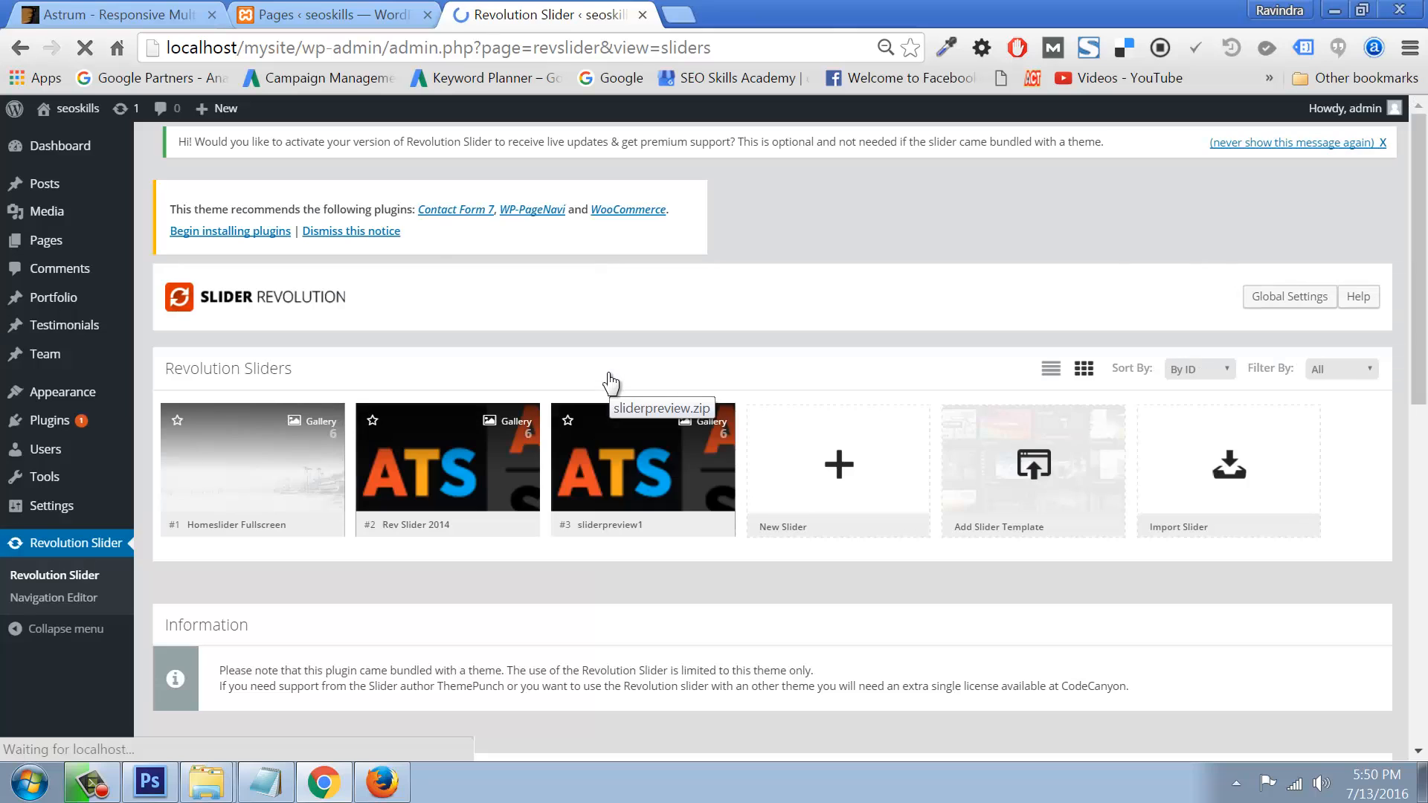
Step: Insert the sliderpreview Revolution Slider shortcode at the start of the AboutUs page heading
mouse_move(105, 240)
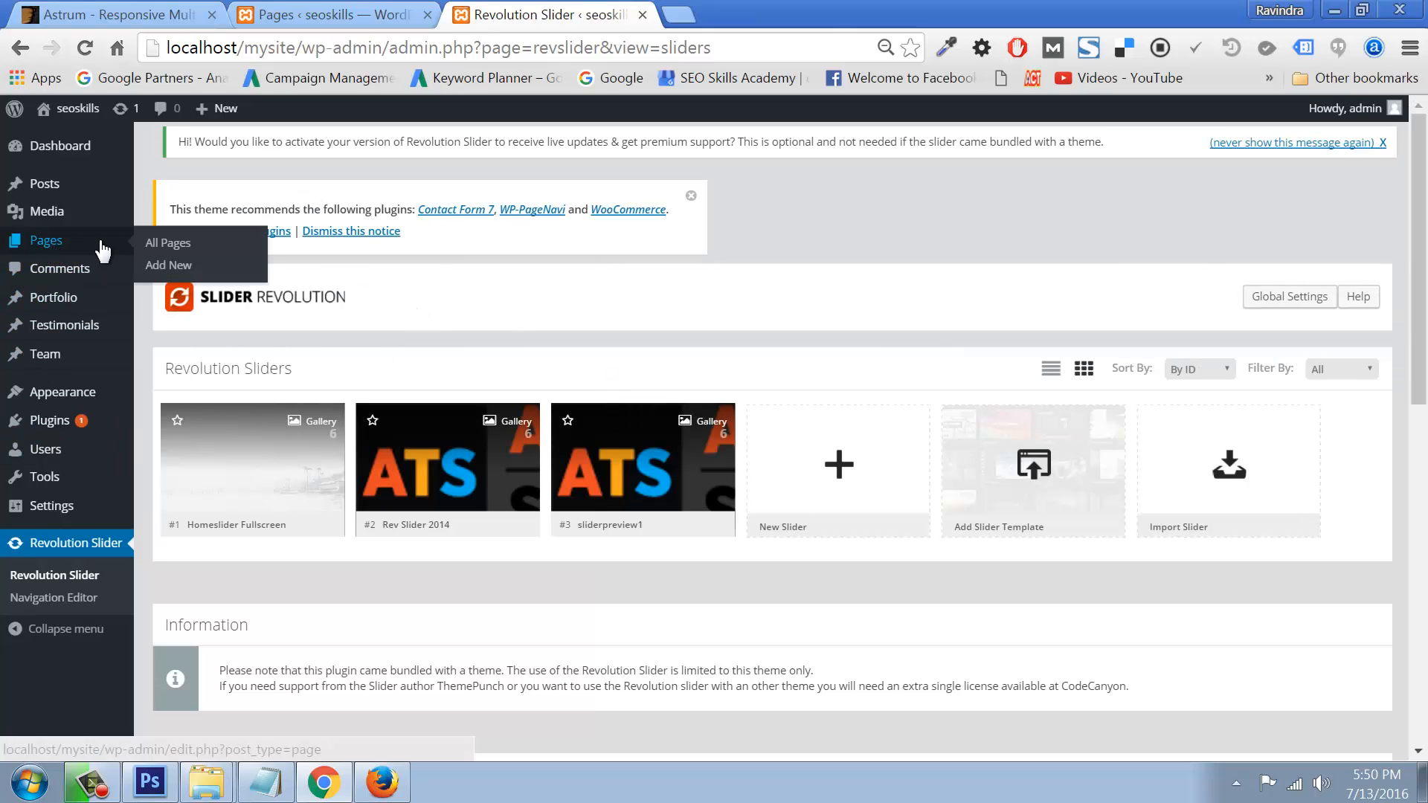
click(159, 245)
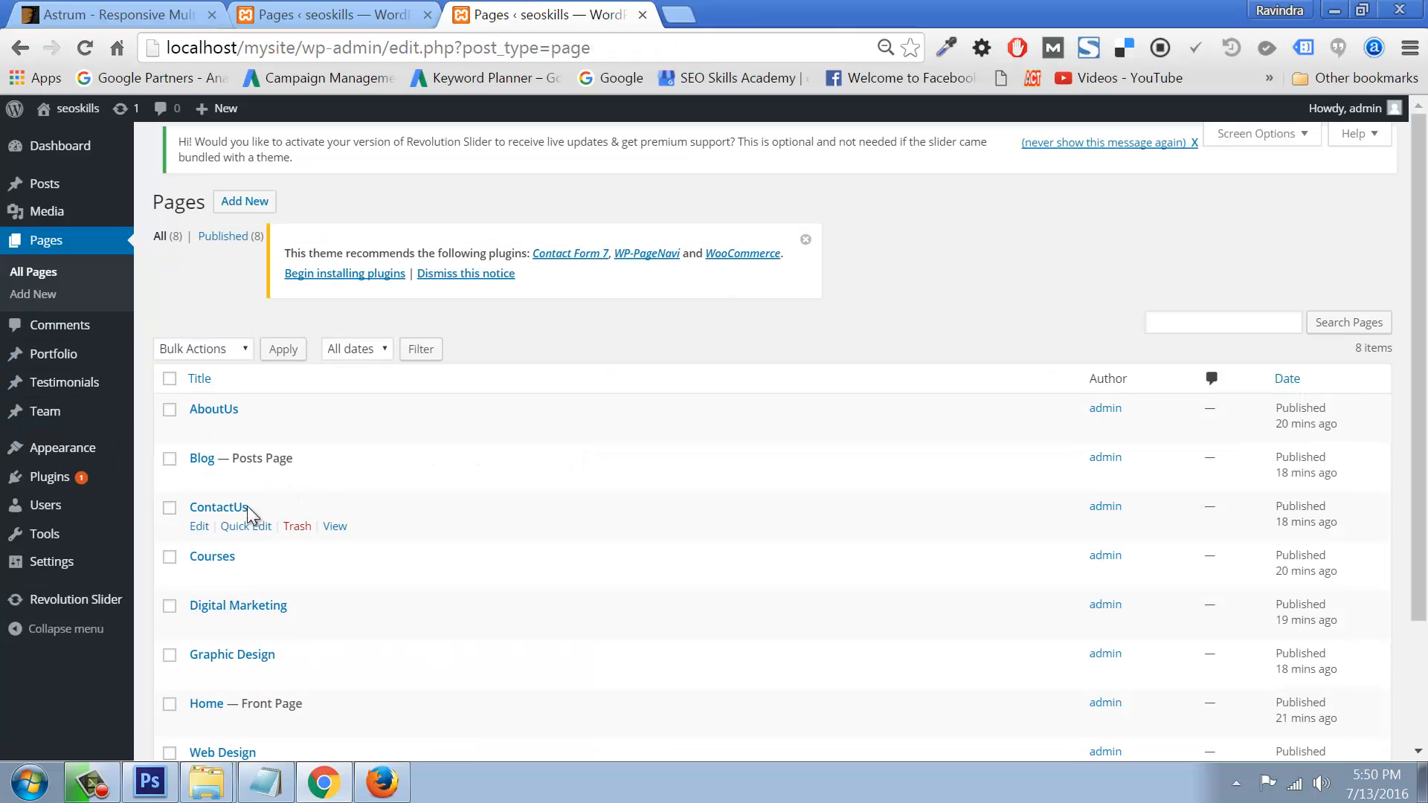
click(199, 429)
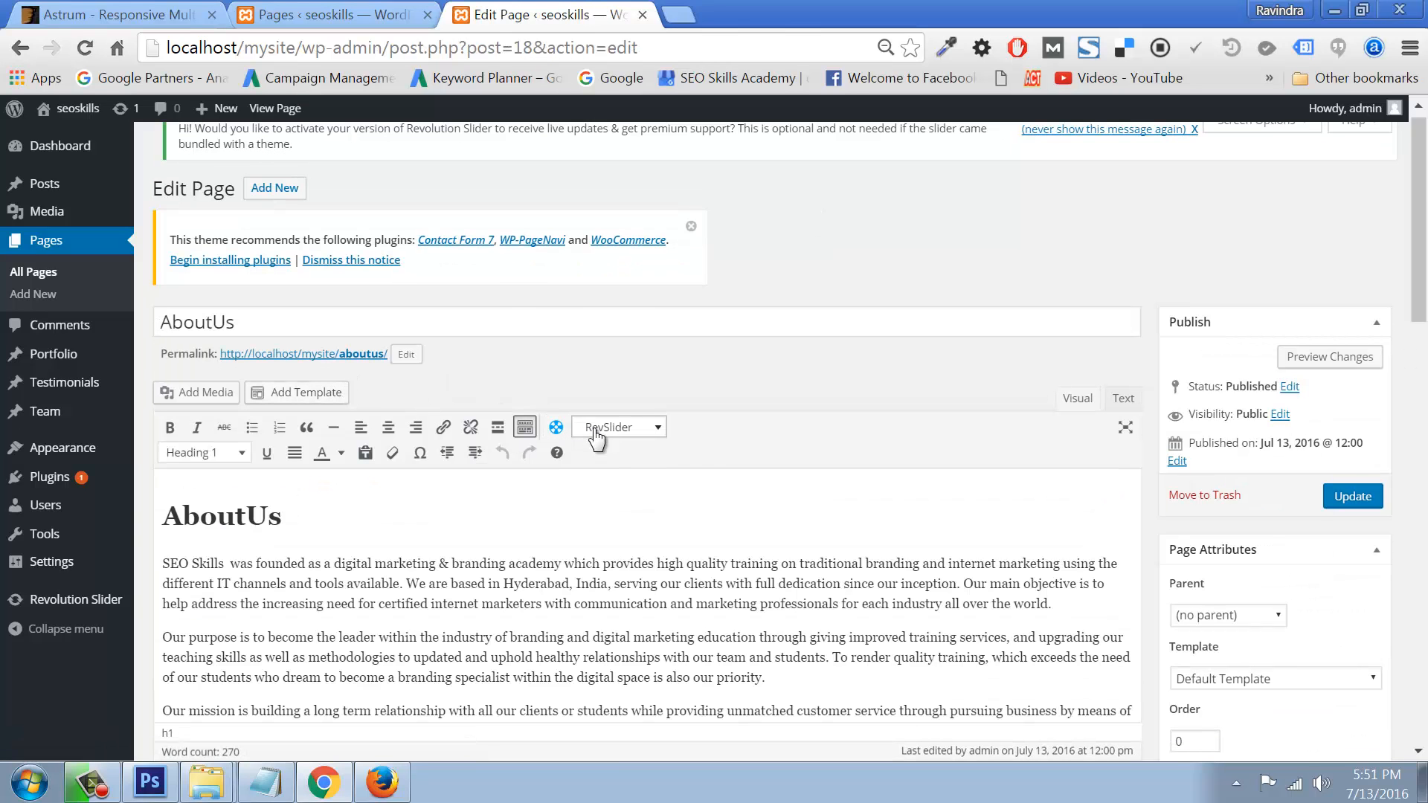
click(601, 427)
click(671, 484)
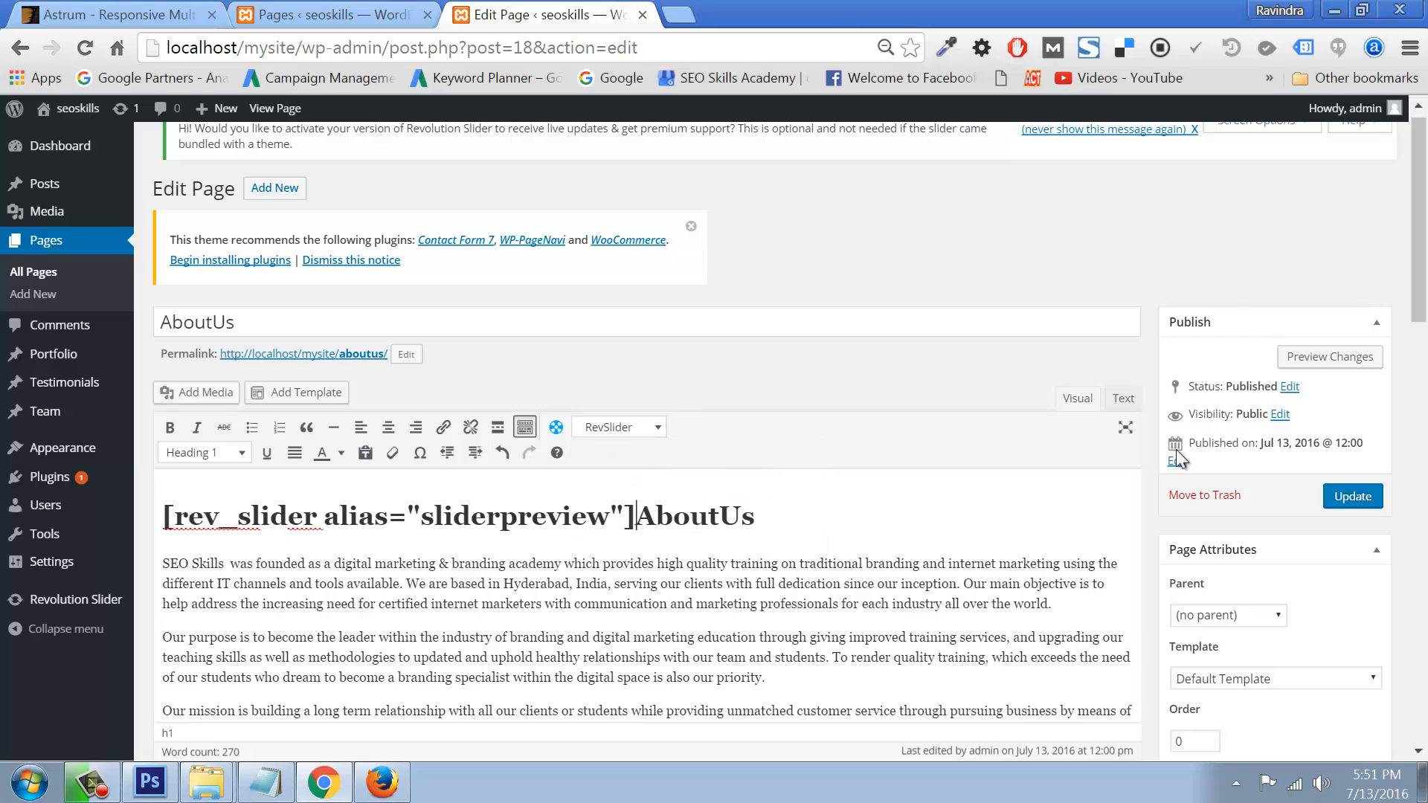
Step: Update the AboutUs page and load the live site's Home page in Firefox
click(1337, 498)
click(382, 783)
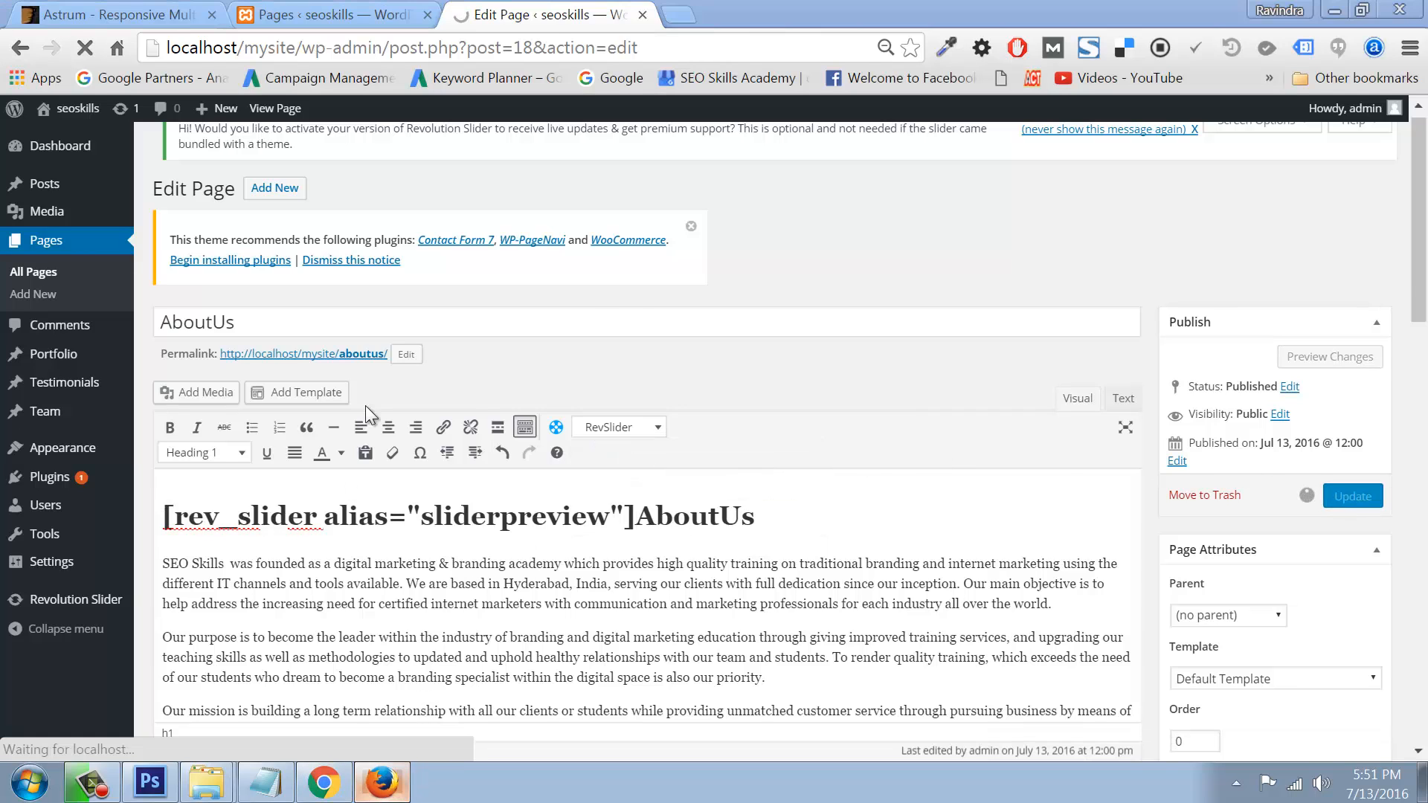
click(192, 132)
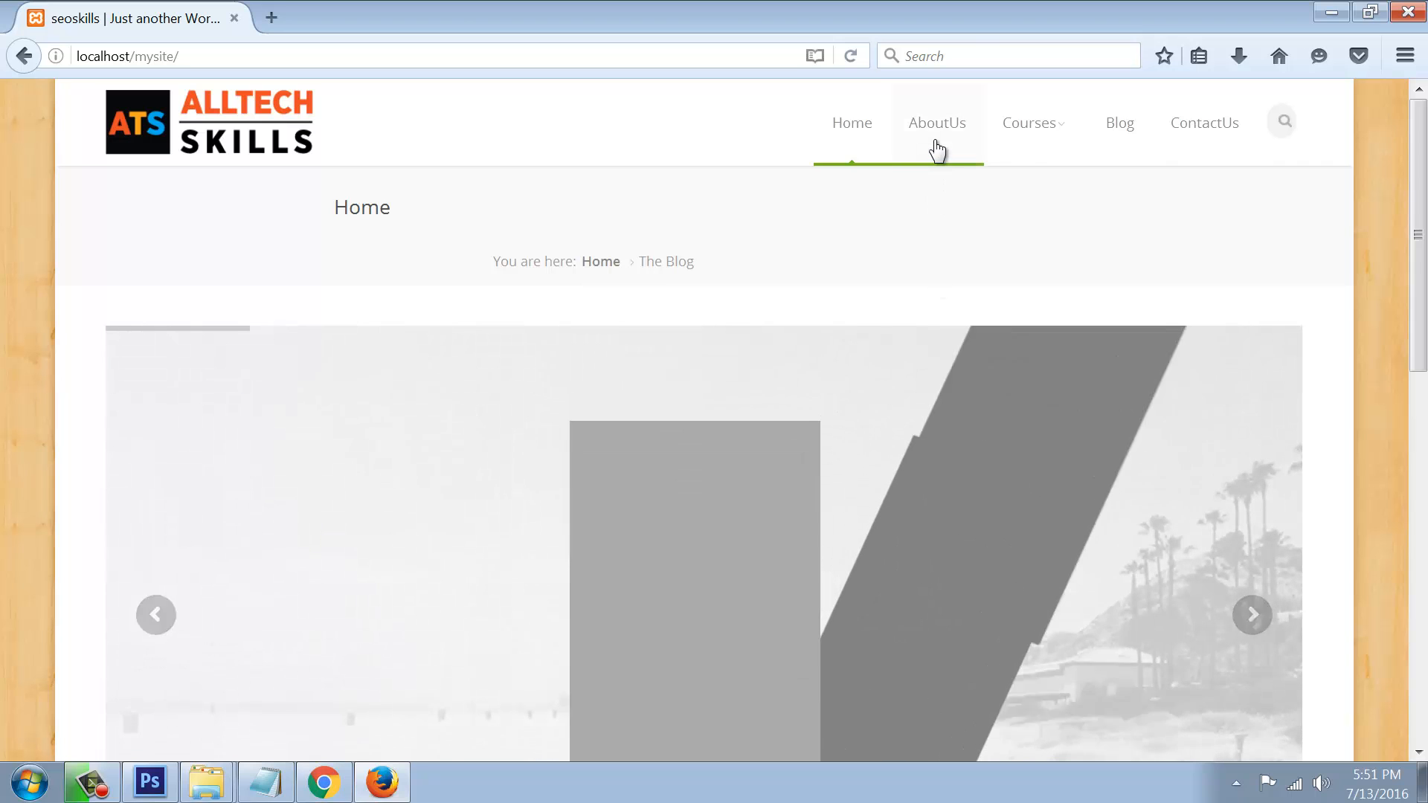
Step: View the live AboutUs page and advance its new slider by two slides
click(937, 128)
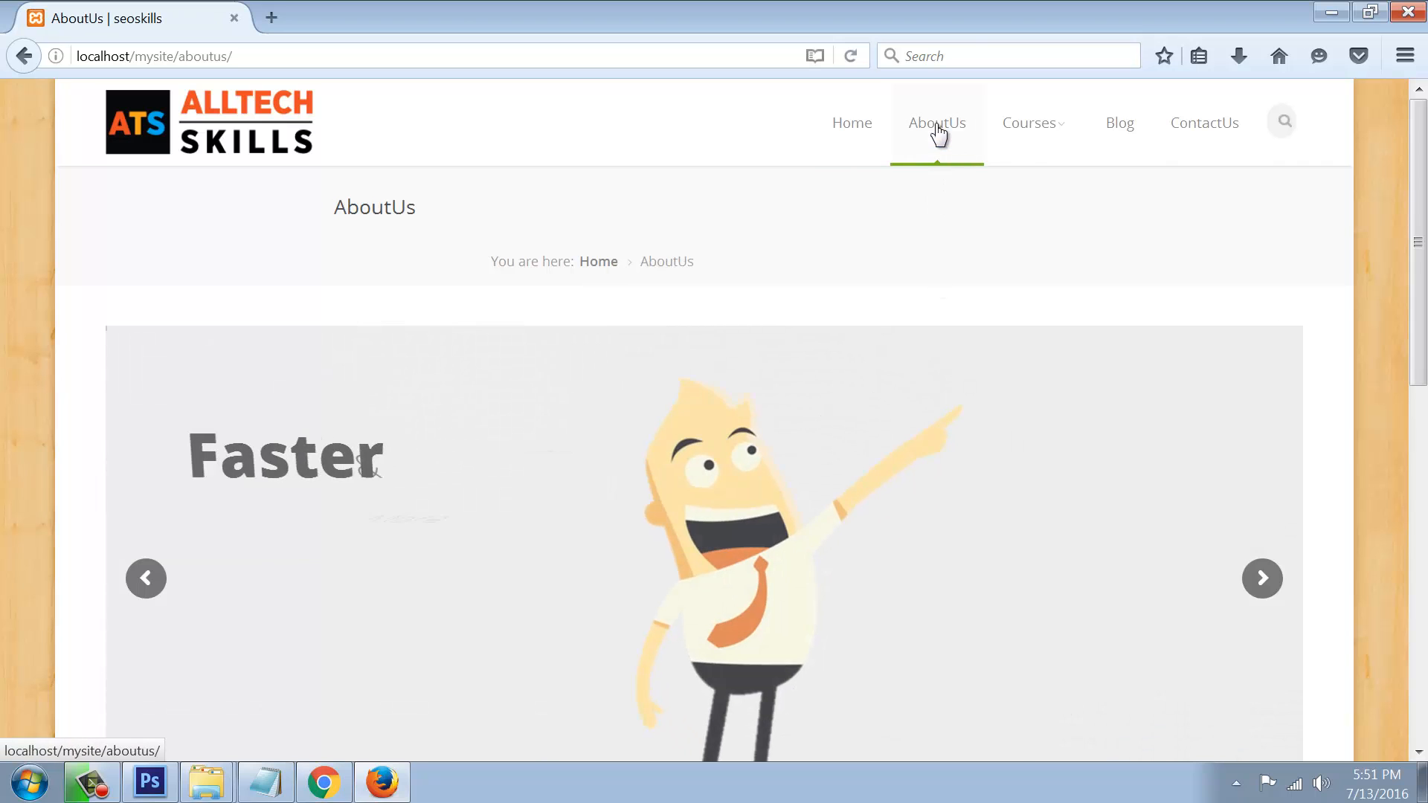
click(1262, 578)
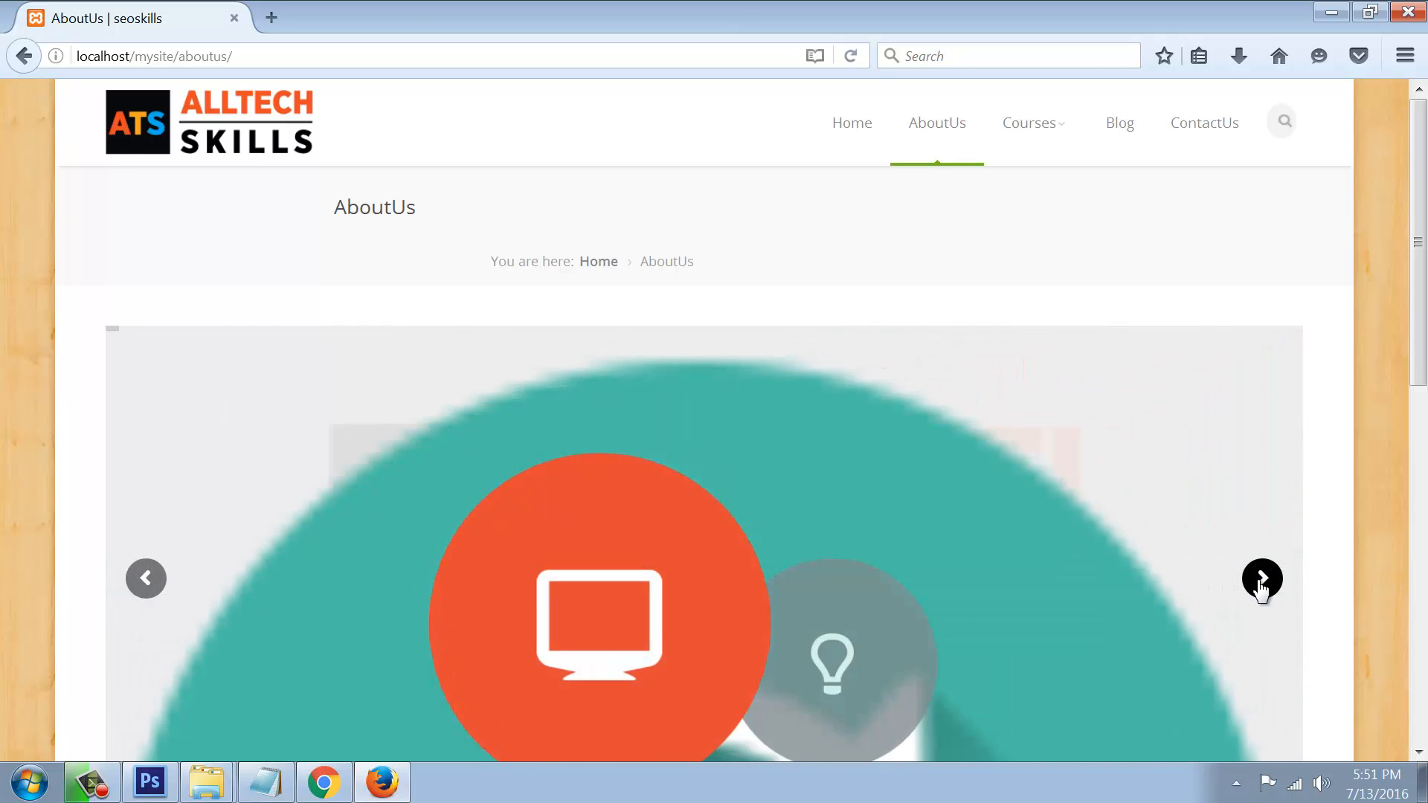
click(1263, 580)
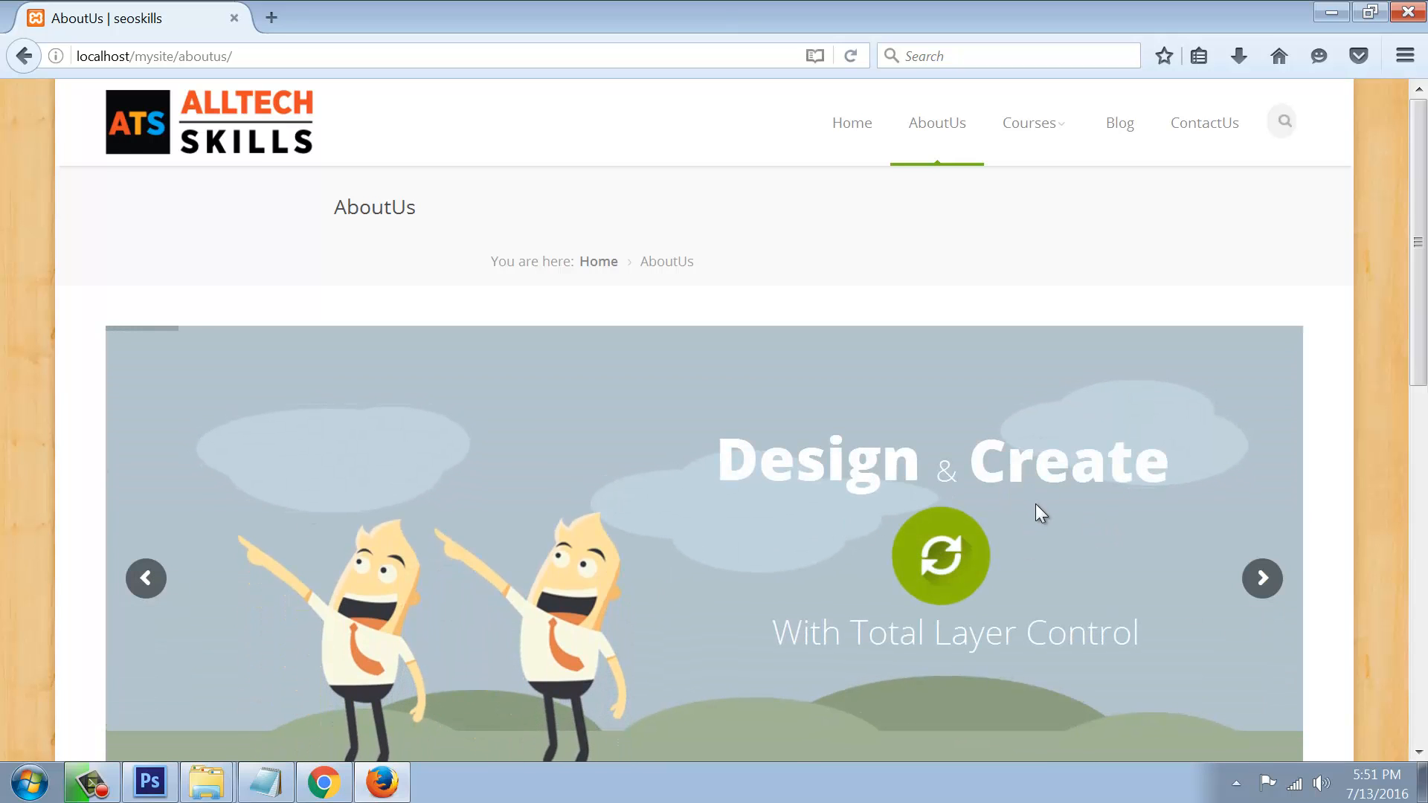
Step: Look at the live Web Design course page, then return to the WordPress editor in Chrome
mouse_move(1039, 132)
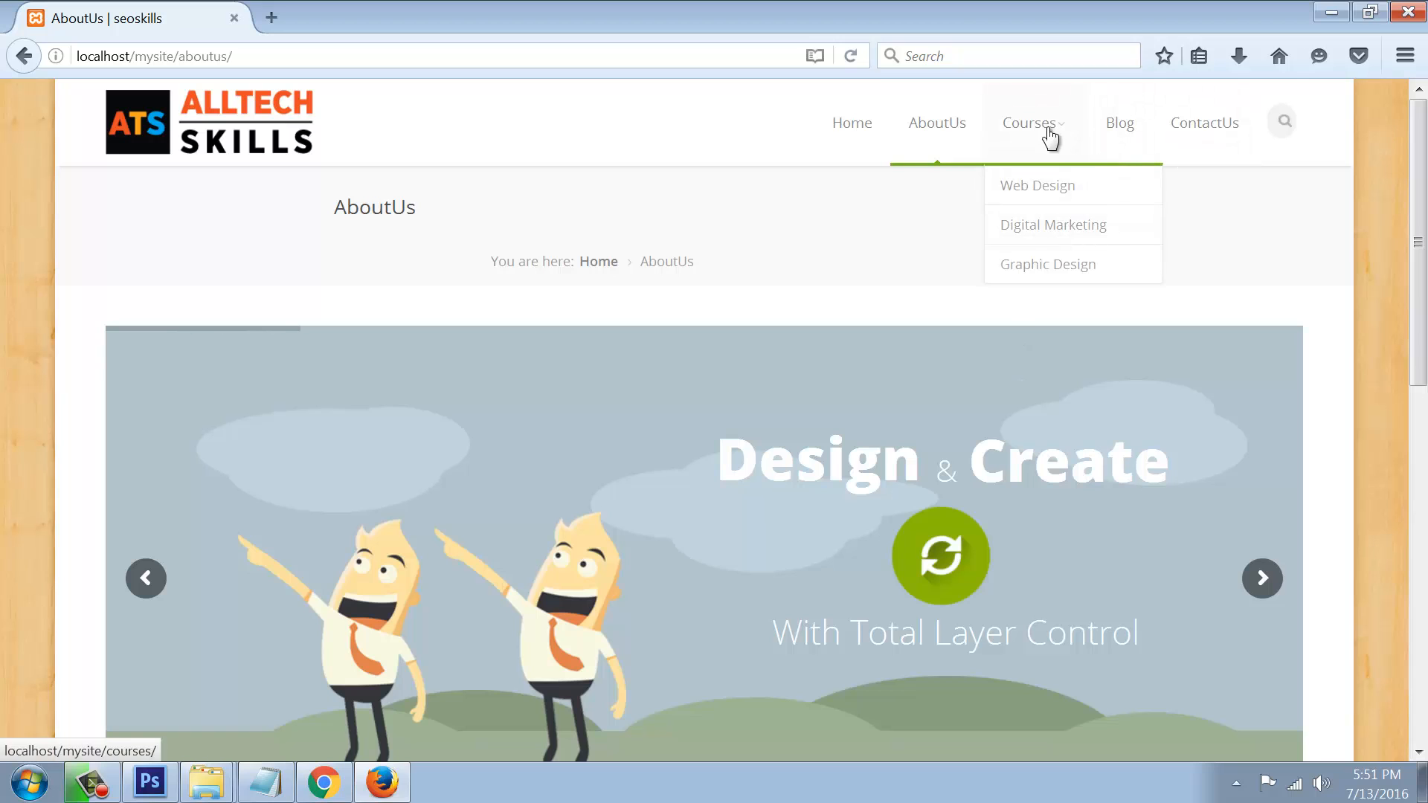
click(1037, 195)
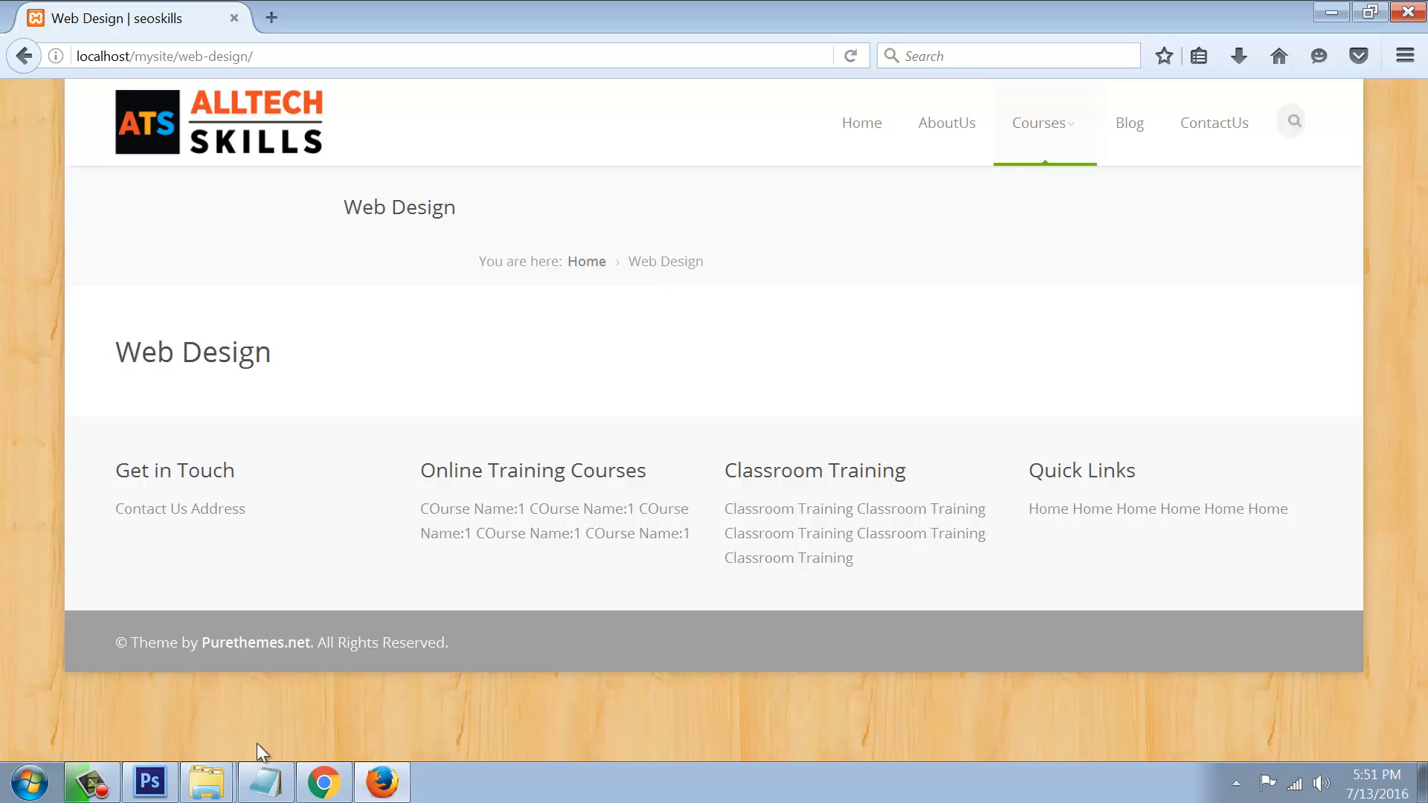
click(324, 782)
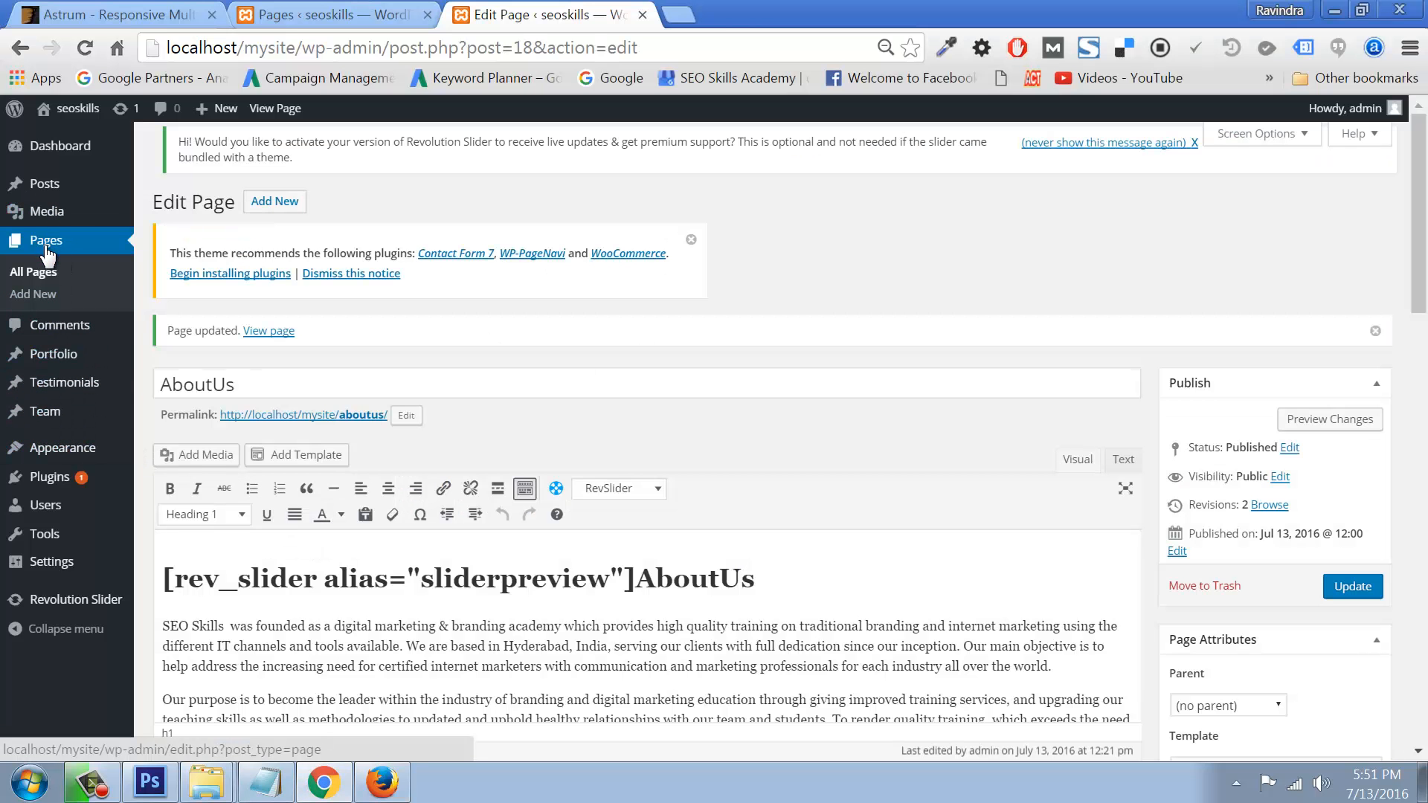
Step: Edit the Digital Marketing page and start uploading a new media file
click(42, 273)
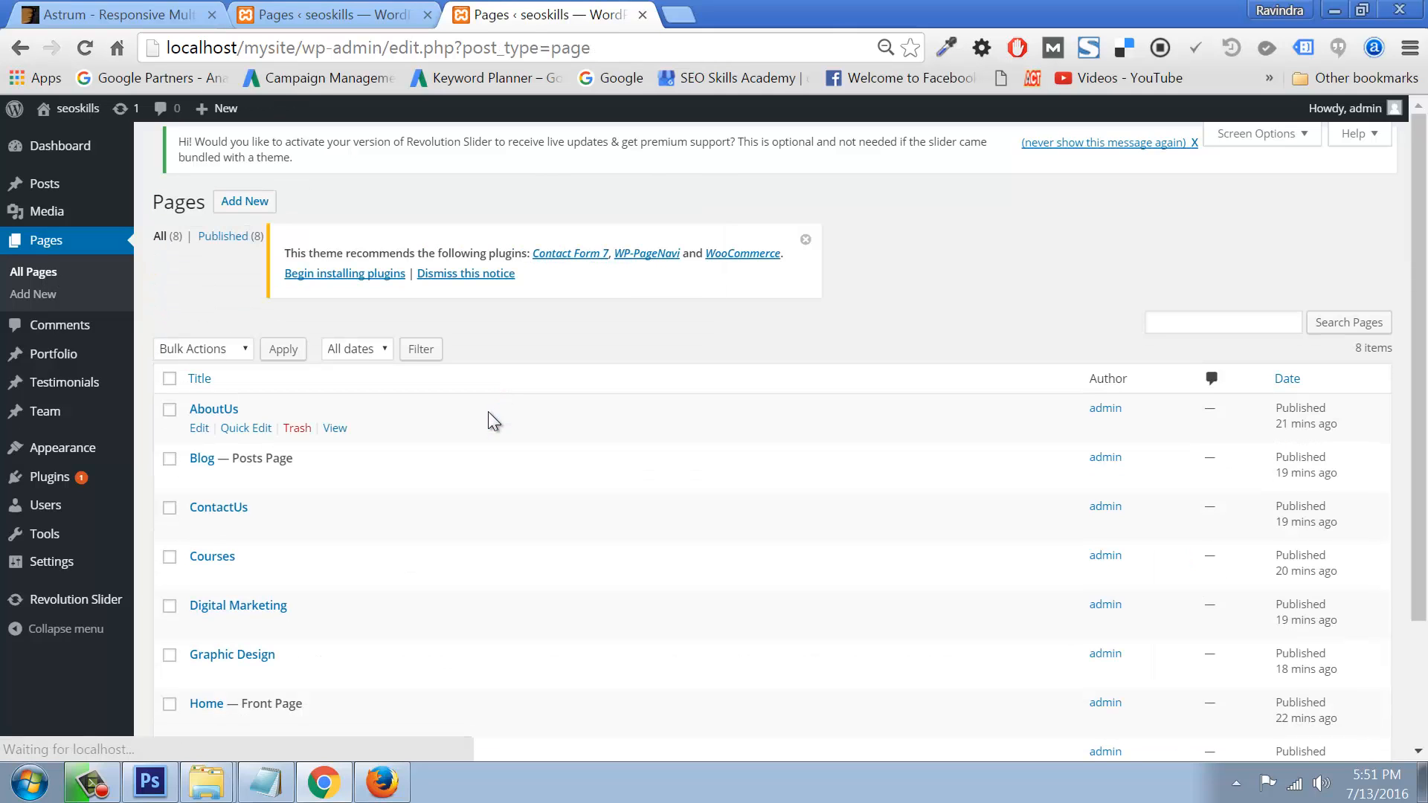
click(199, 624)
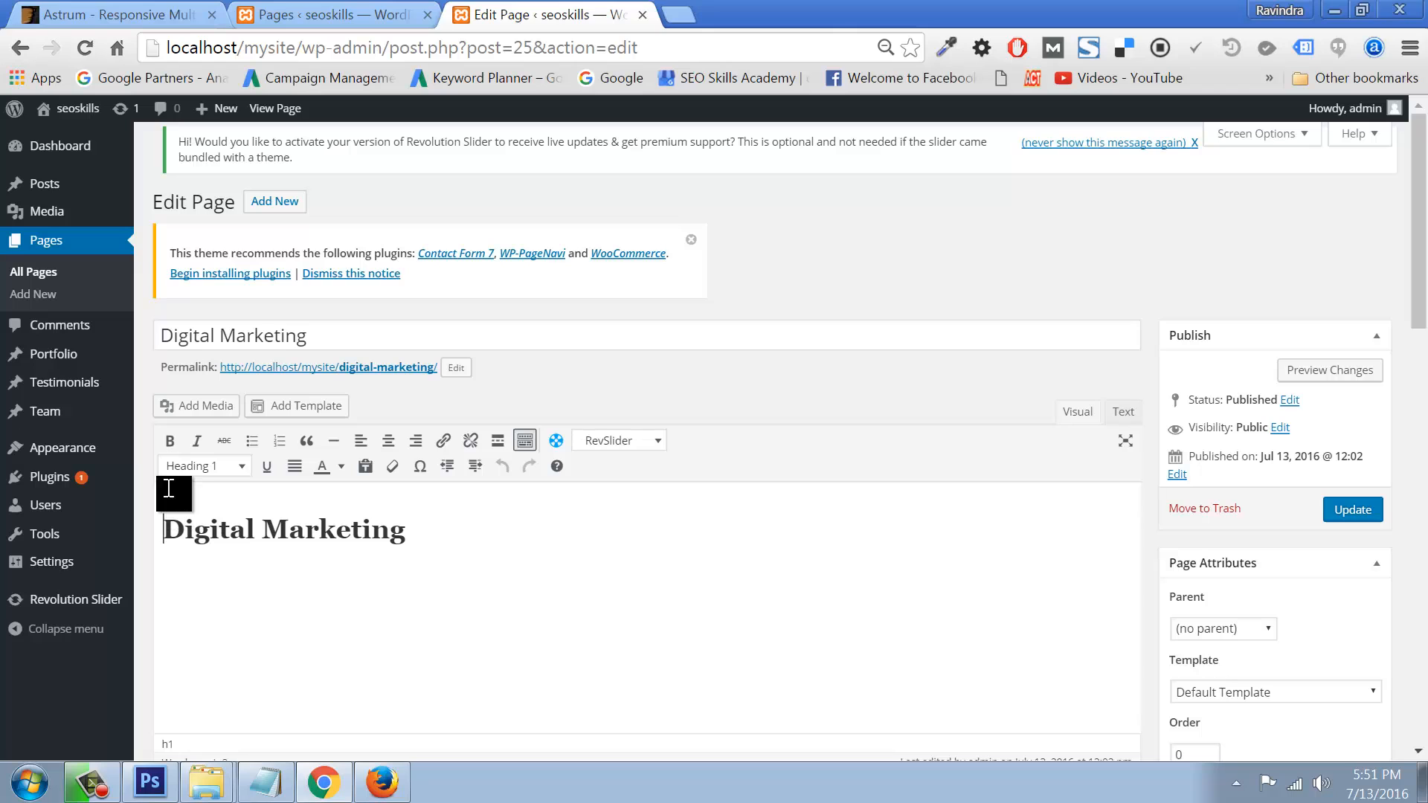
click(192, 407)
click(227, 179)
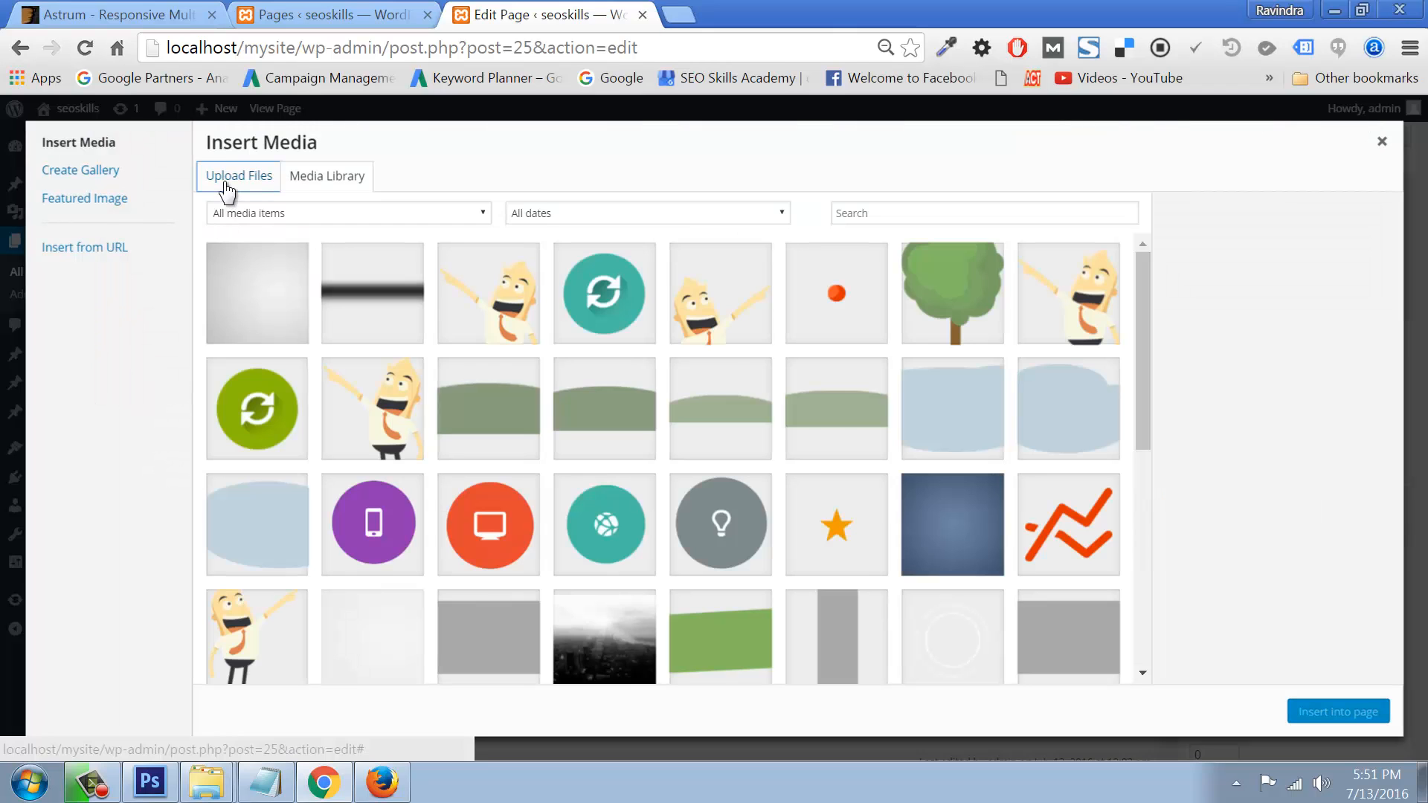
click(794, 439)
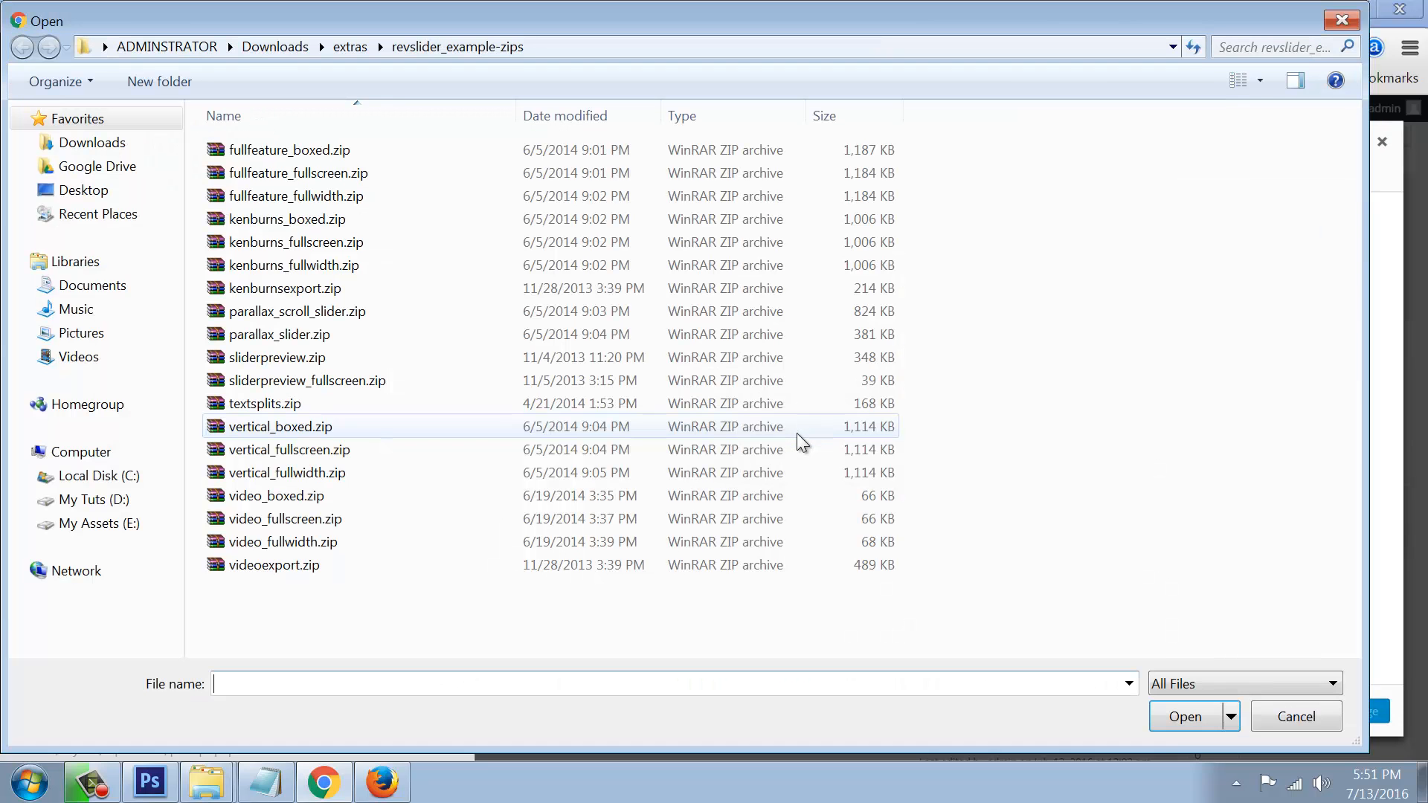
Step: Browse to the MyData\Desktop\banners folder in the file picker
click(88, 191)
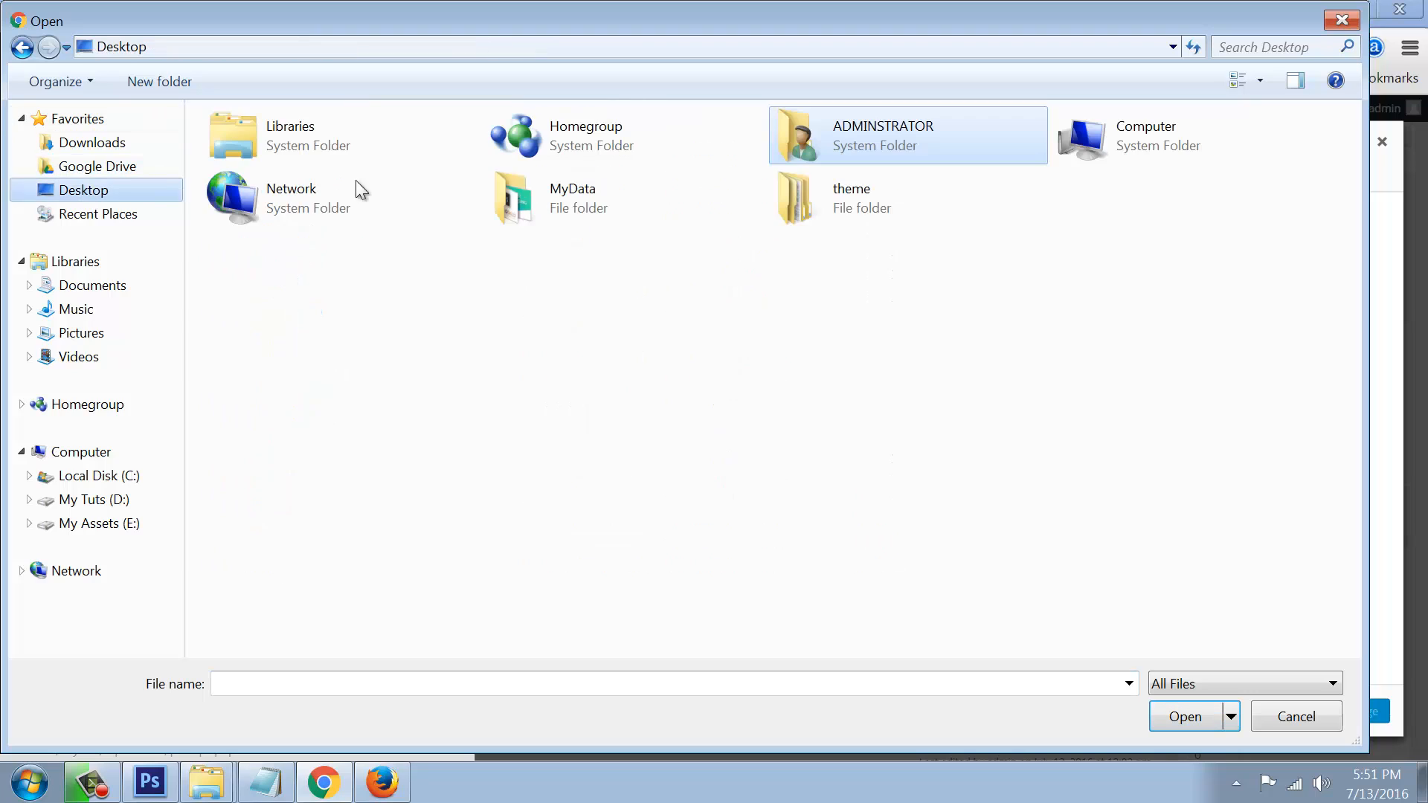
double_click(845, 204)
key(BackSpace)
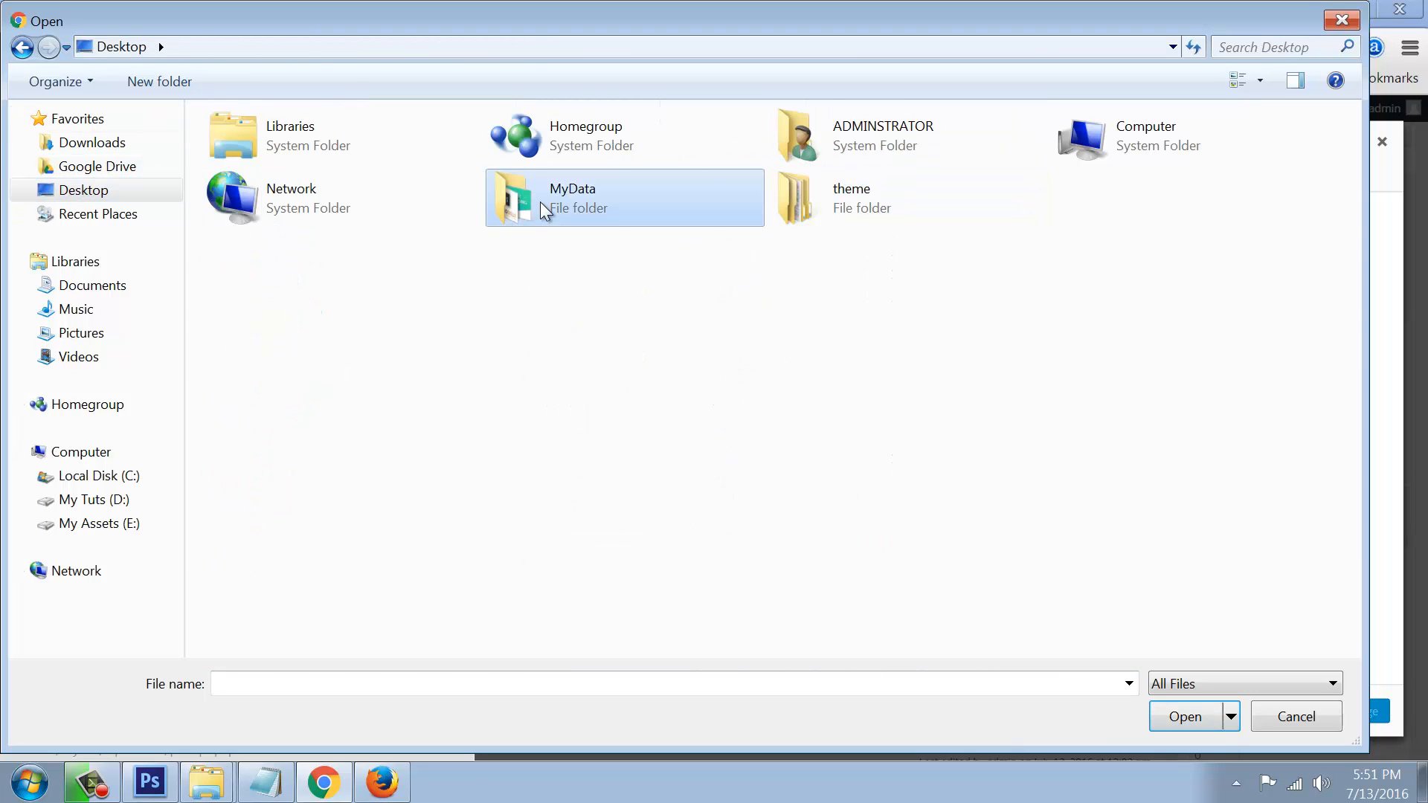
double_click(540, 202)
double_click(252, 173)
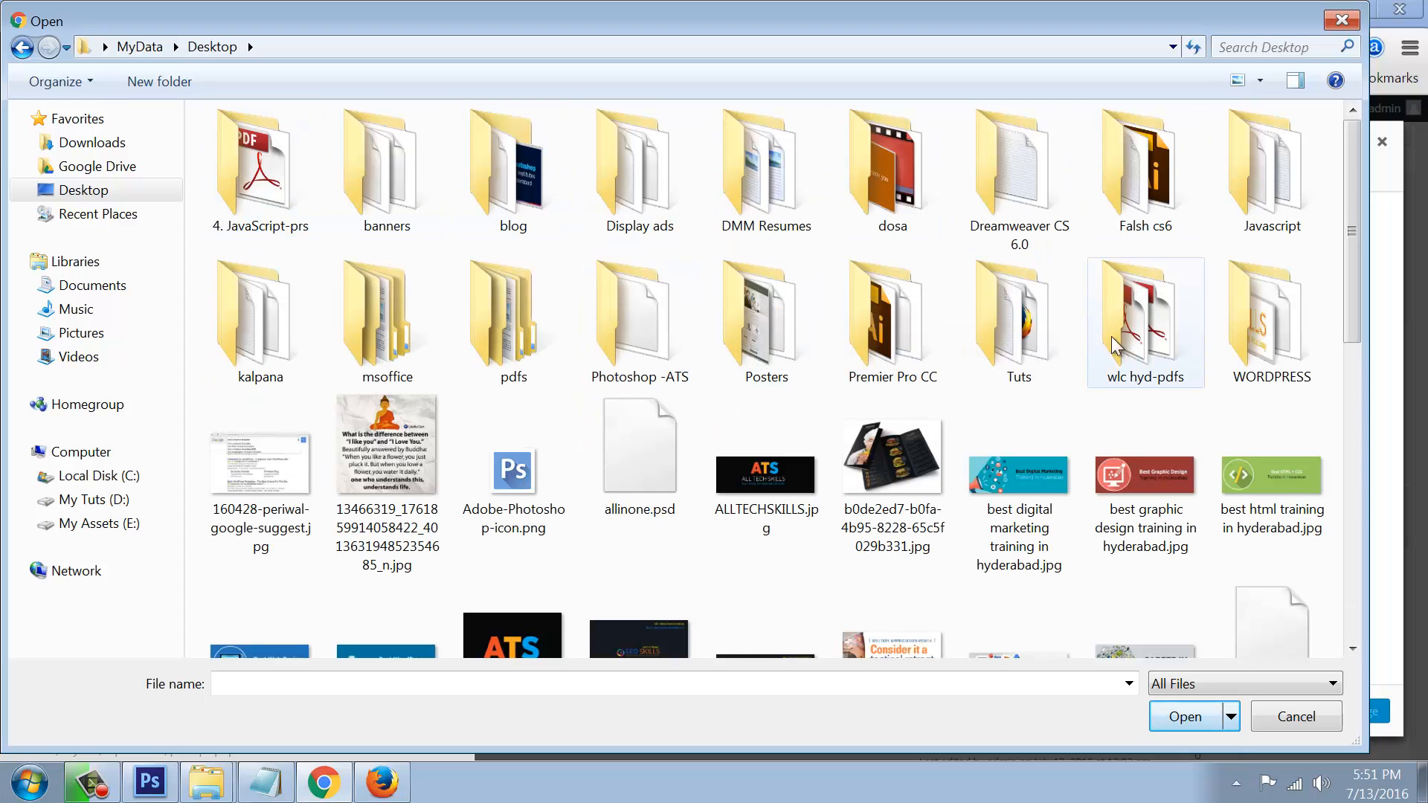
double_click(363, 172)
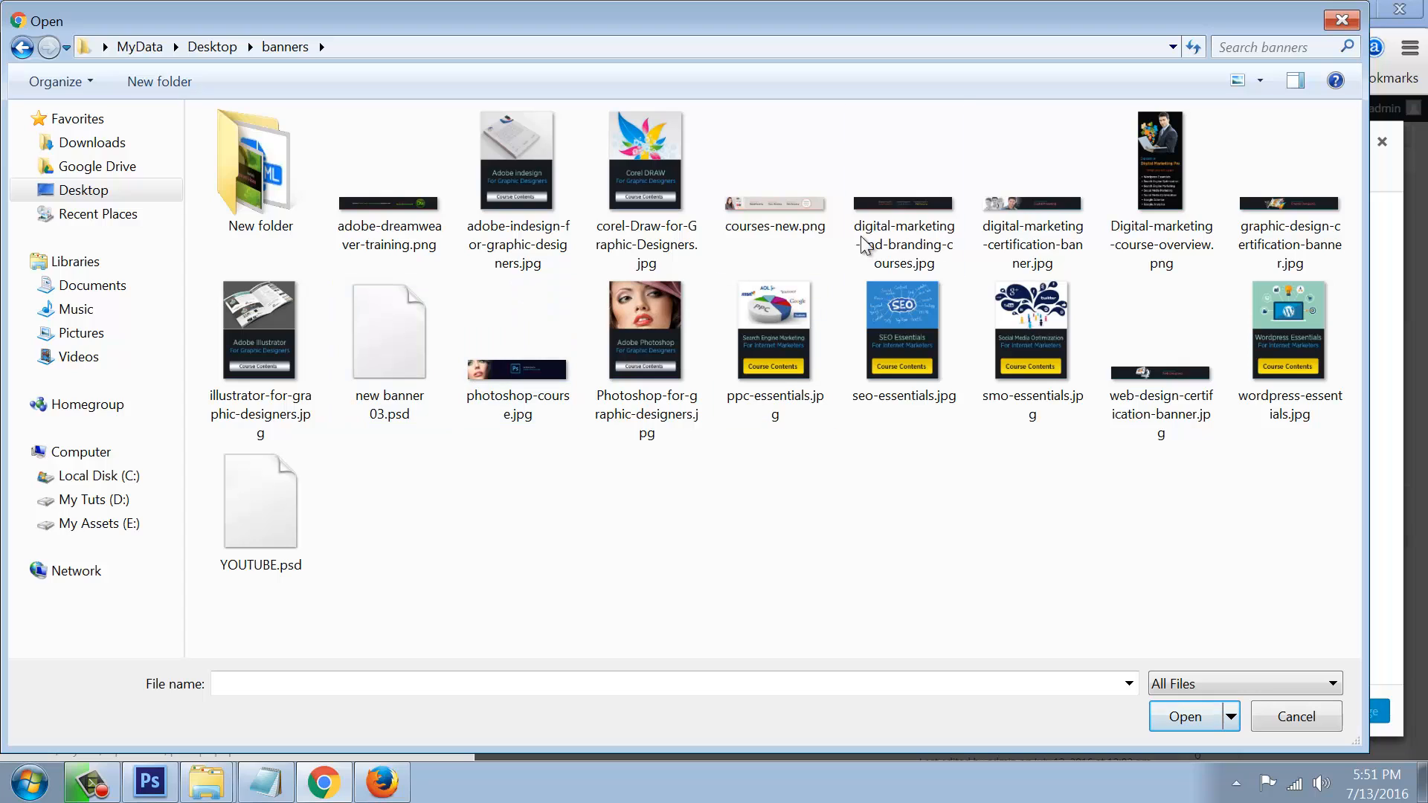
Step: Upload photoshop-course.jpg and insert it into the Digital Marketing page
click(509, 382)
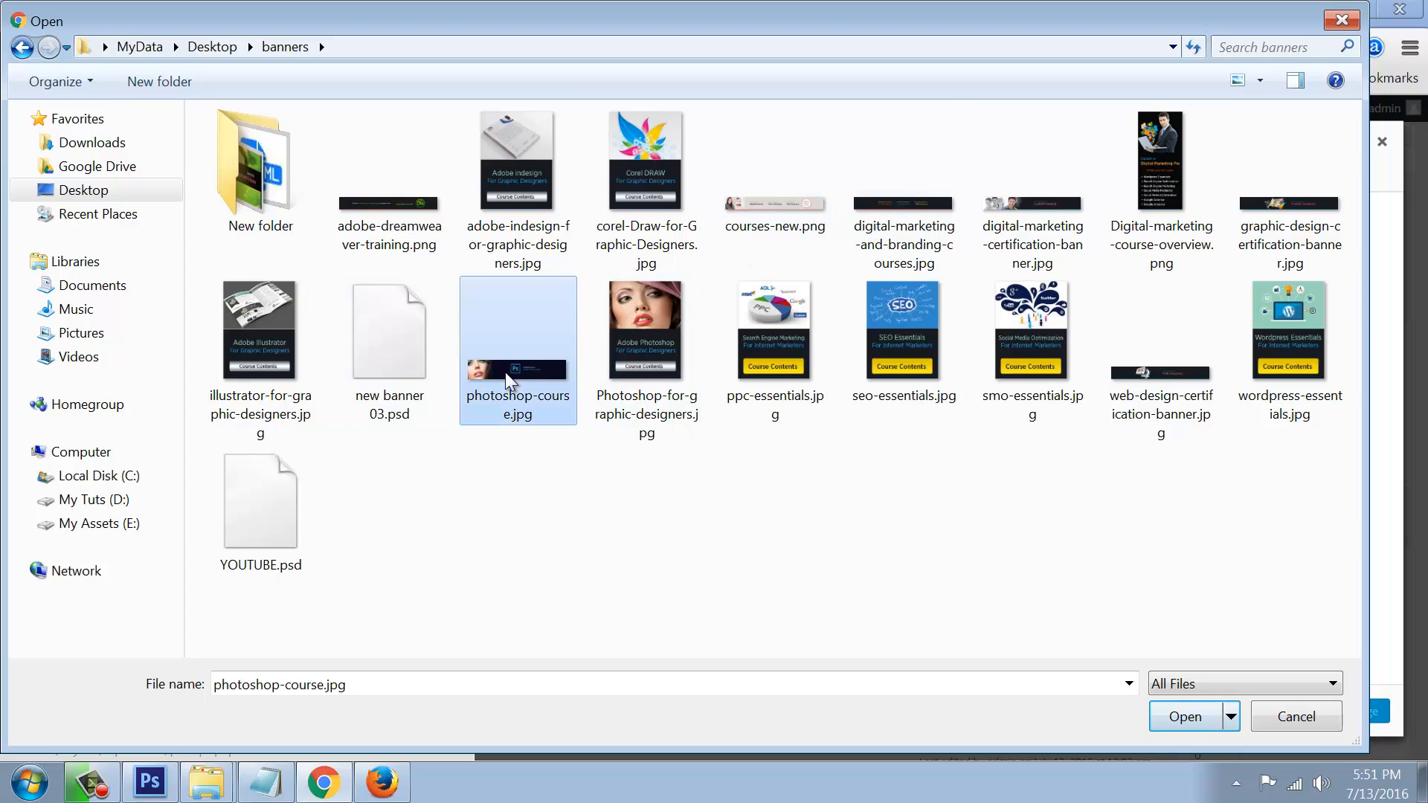
click(1187, 717)
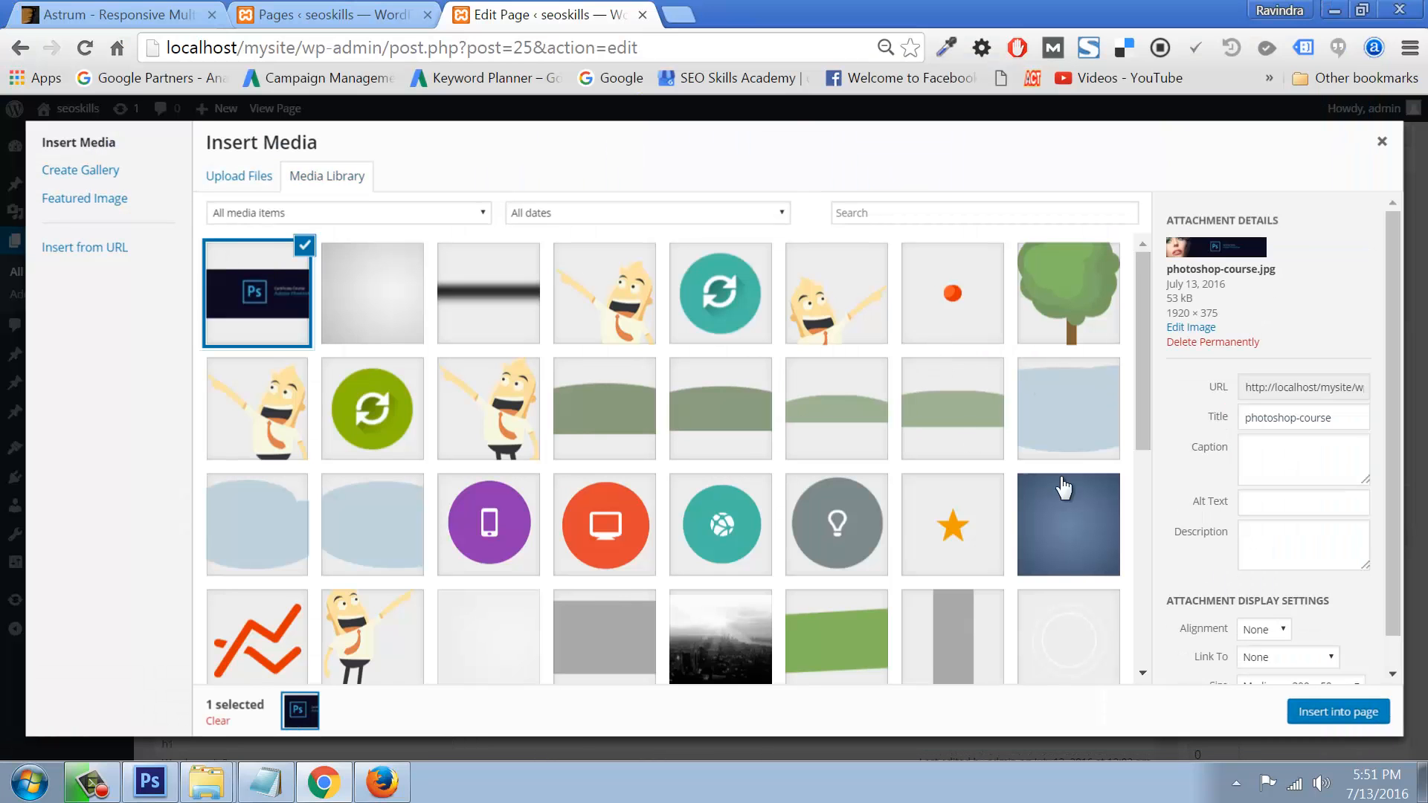
click(1324, 729)
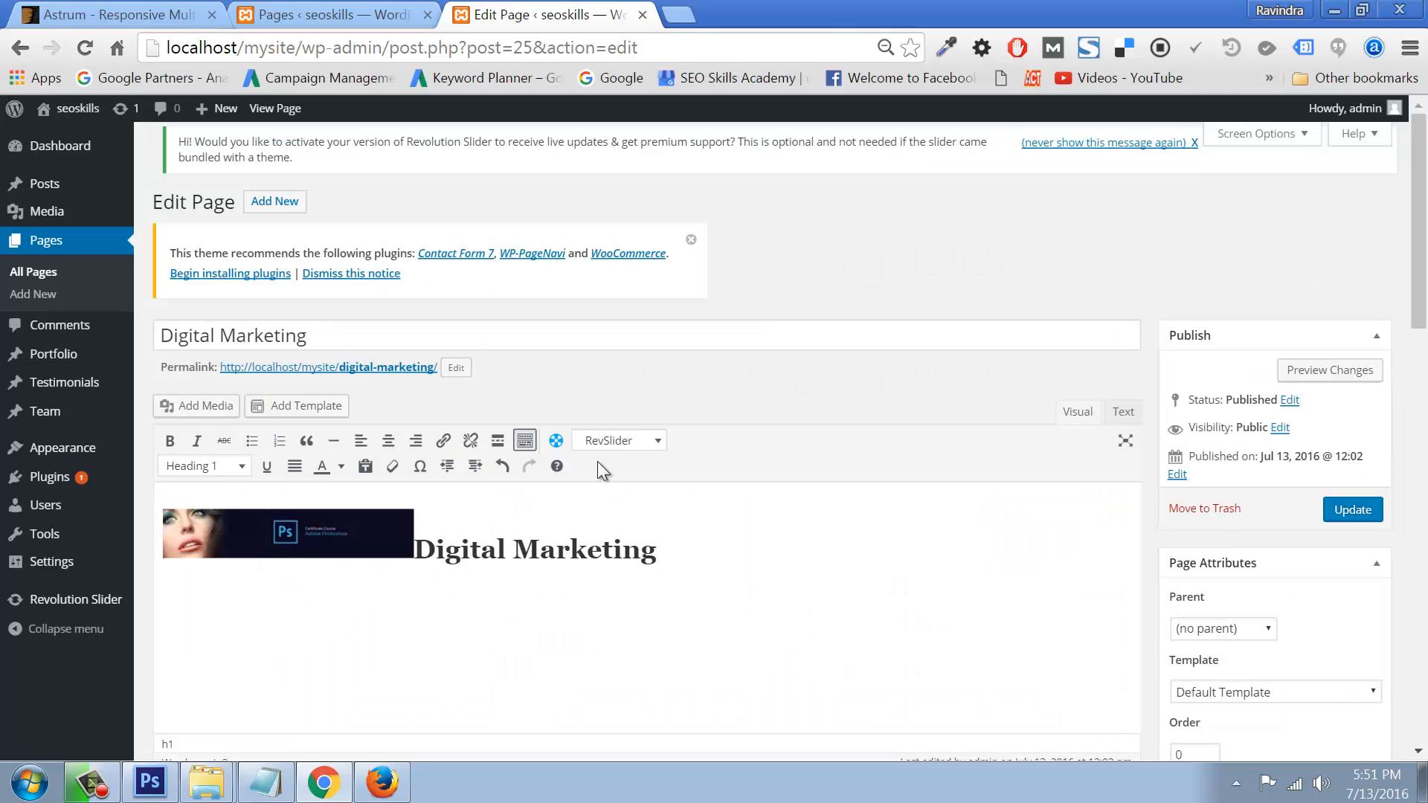
Step: Set the inserted banner image to Full Size, 1920 × 375
click(369, 534)
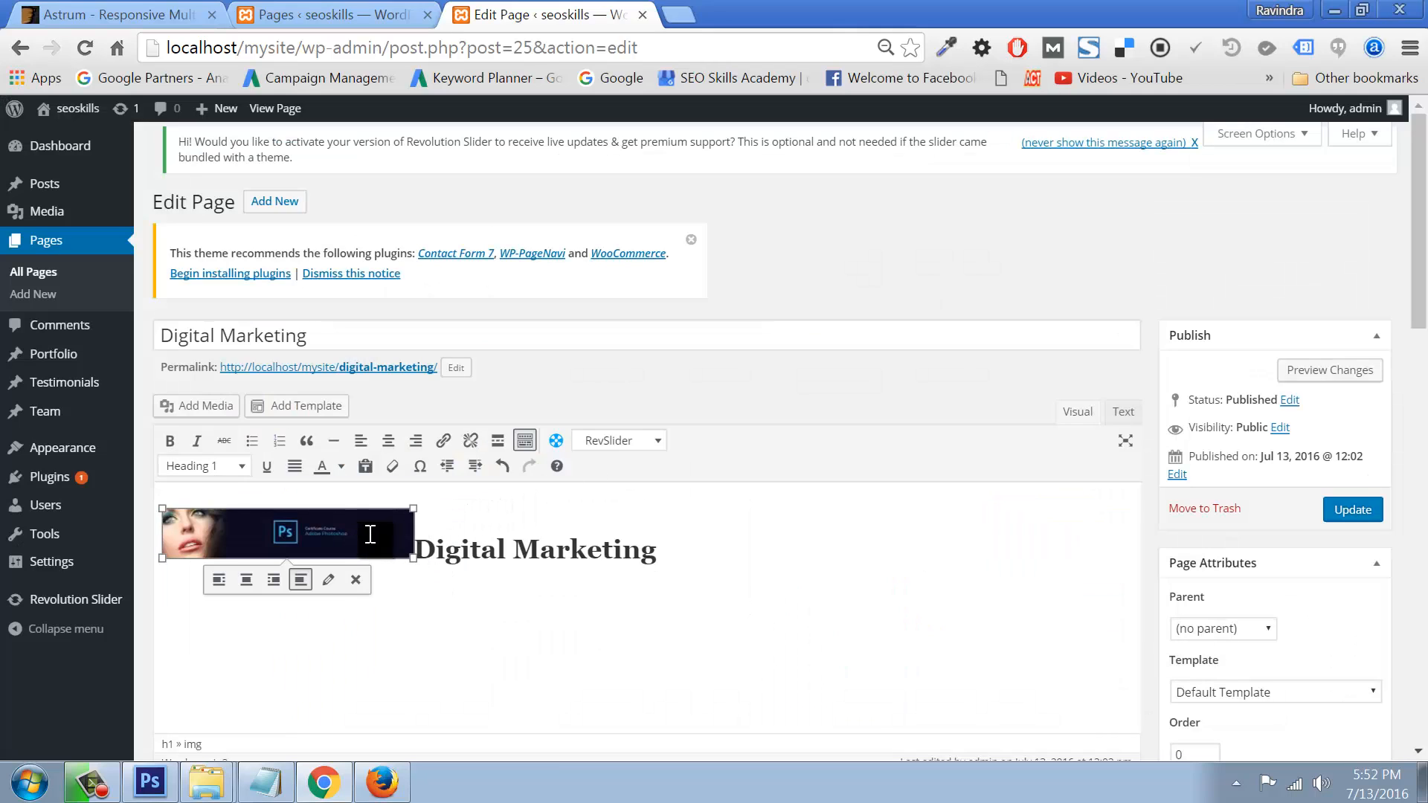
click(330, 584)
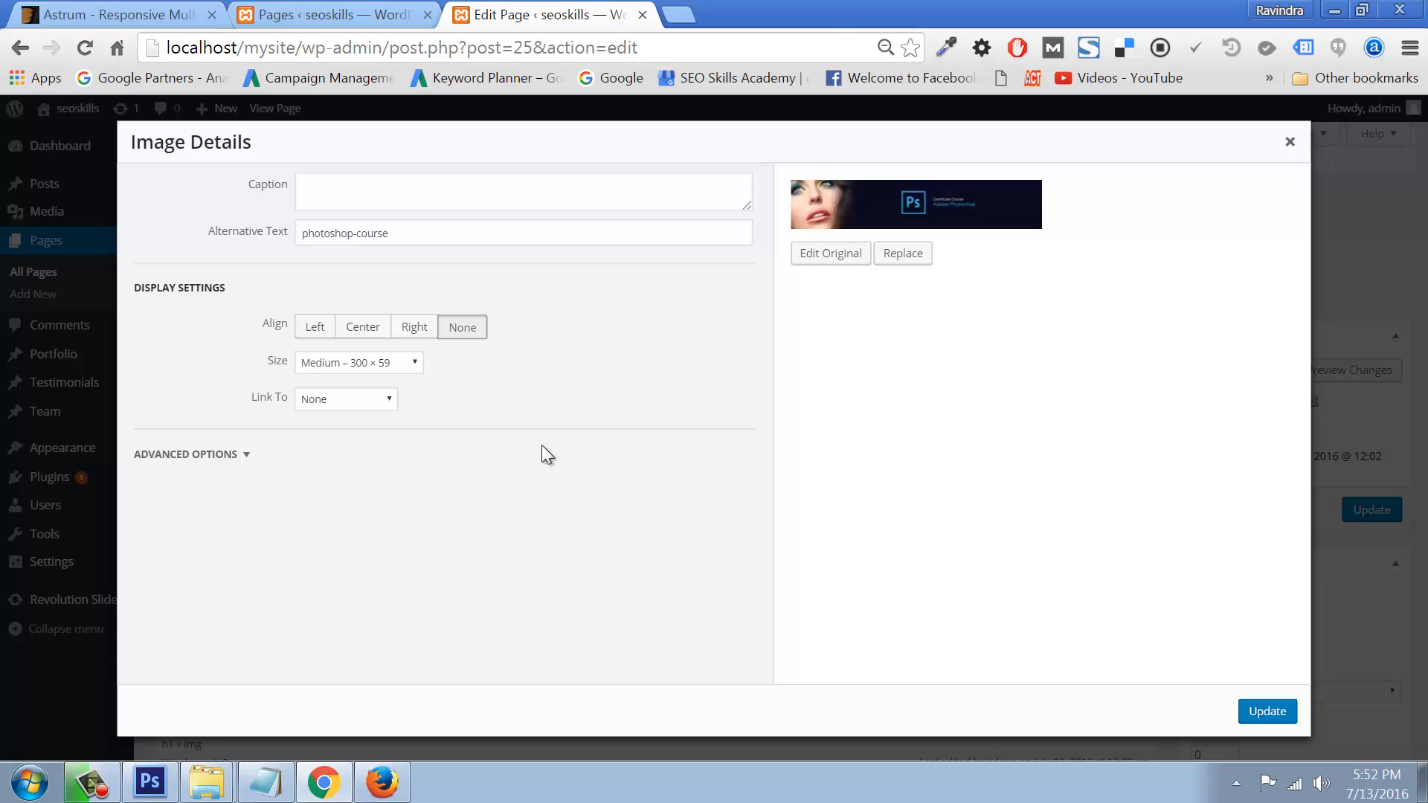
click(407, 362)
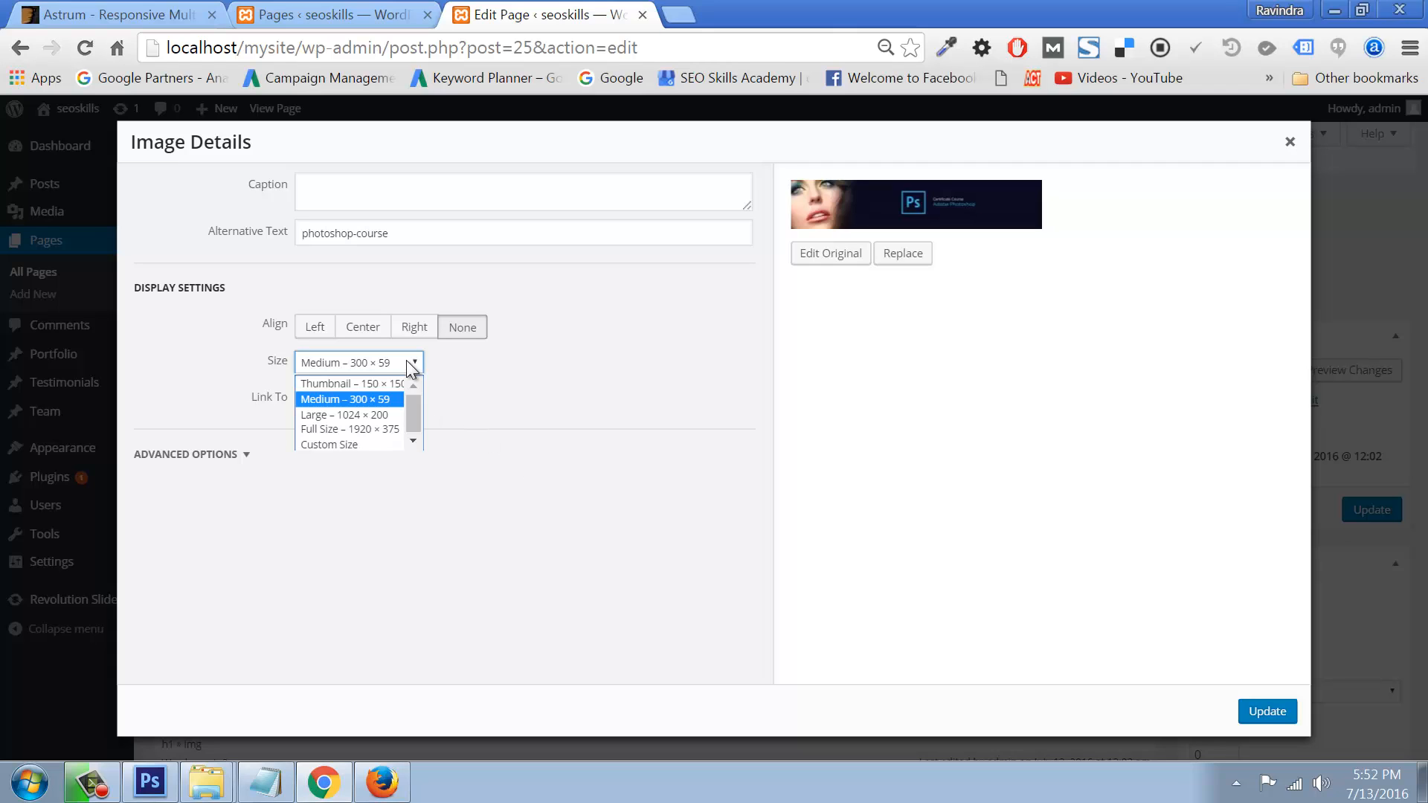
click(349, 430)
click(1246, 718)
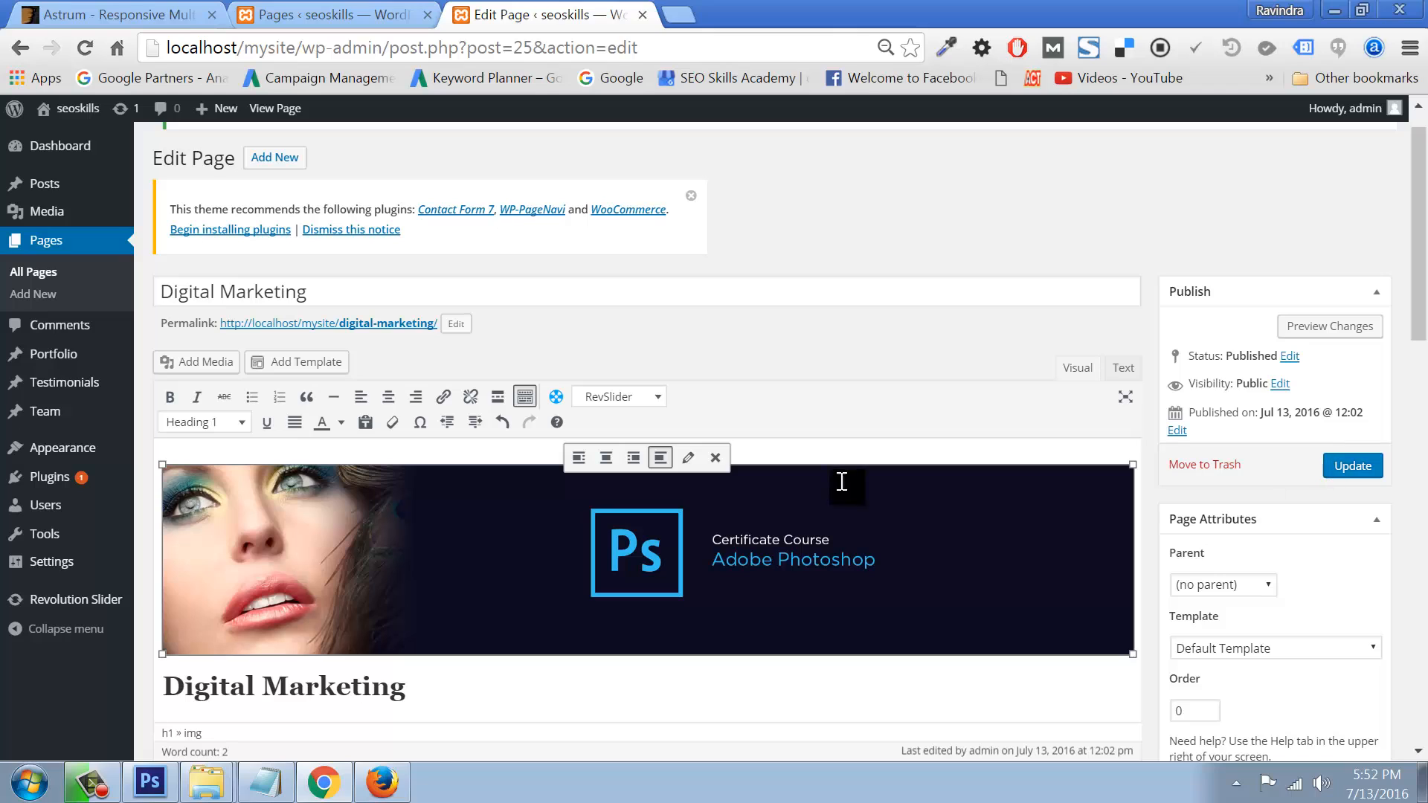
Step: Left-align the Photoshop banner, update the page, and switch to the live site in Firefox
click(578, 457)
click(1350, 465)
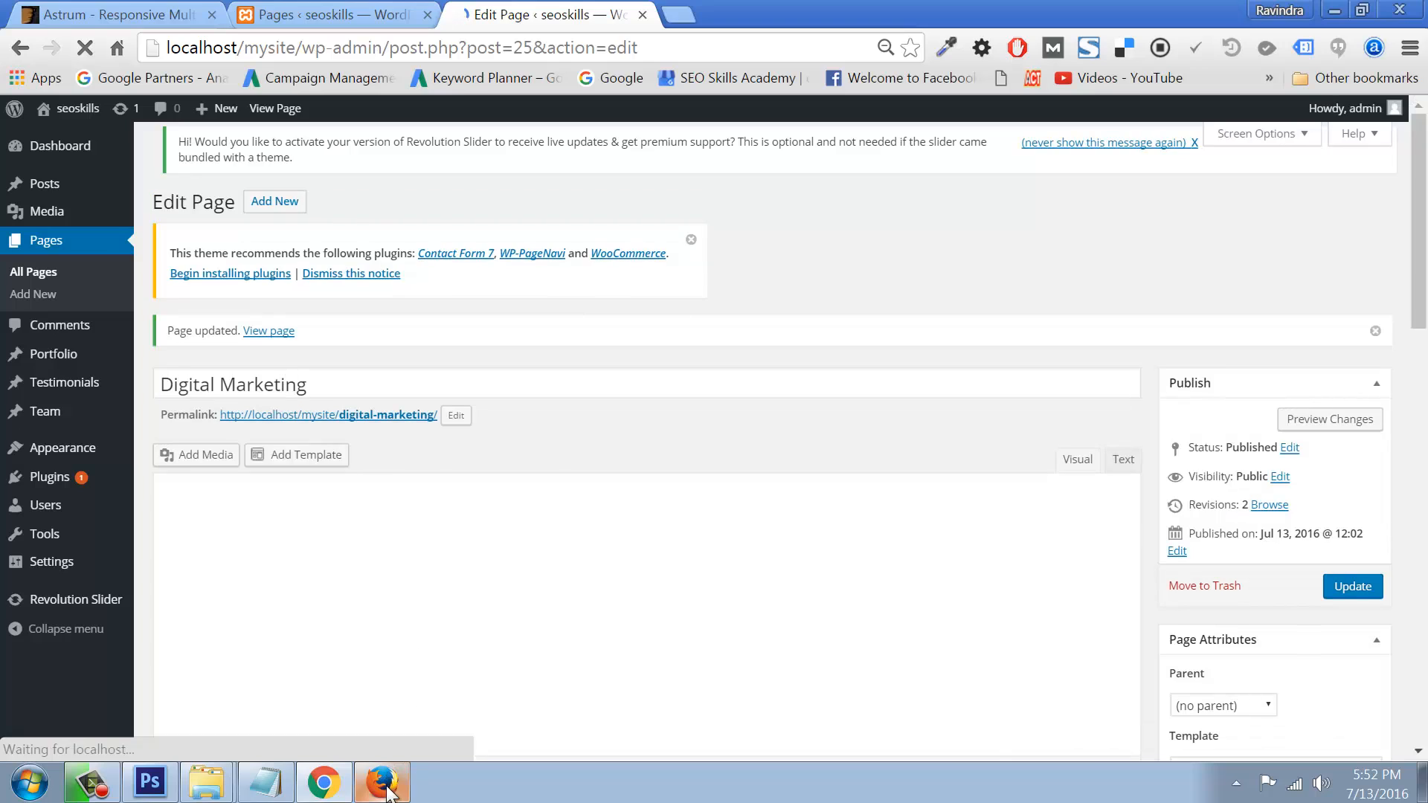
click(382, 783)
Step: Check the Photoshop banner on the live Digital Marketing page, then open the Graphic Design page
mouse_move(1049, 131)
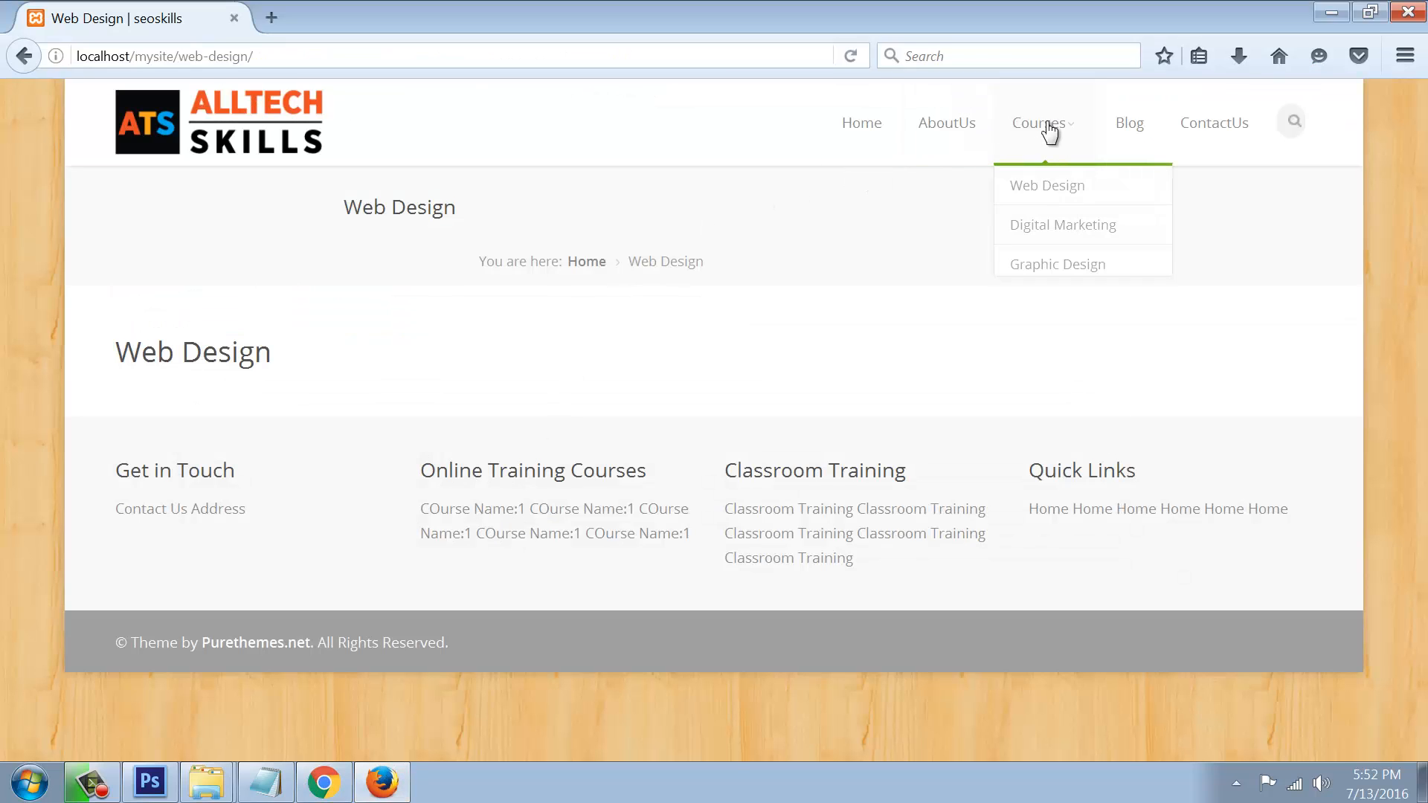
click(1041, 226)
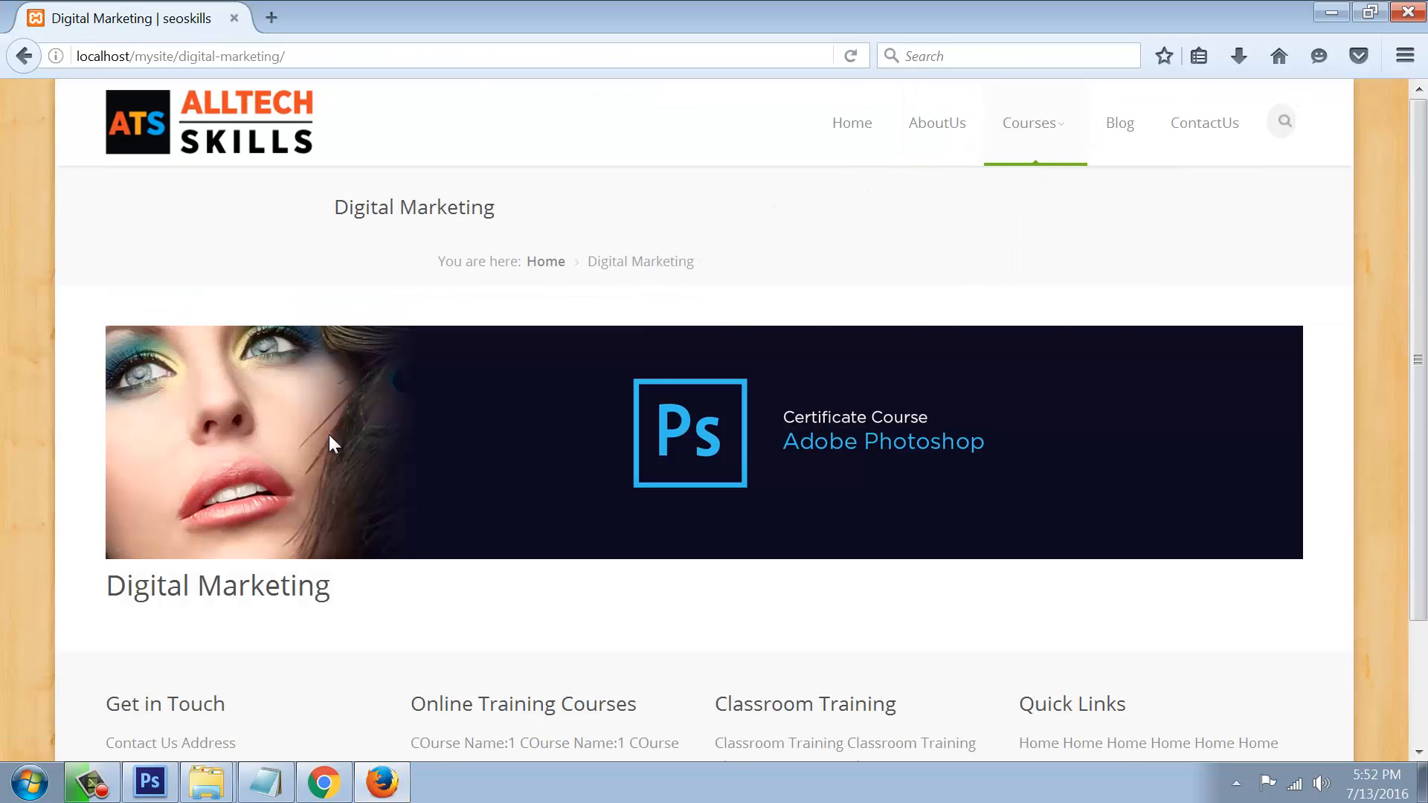
scroll(1188, 450, down, 2)
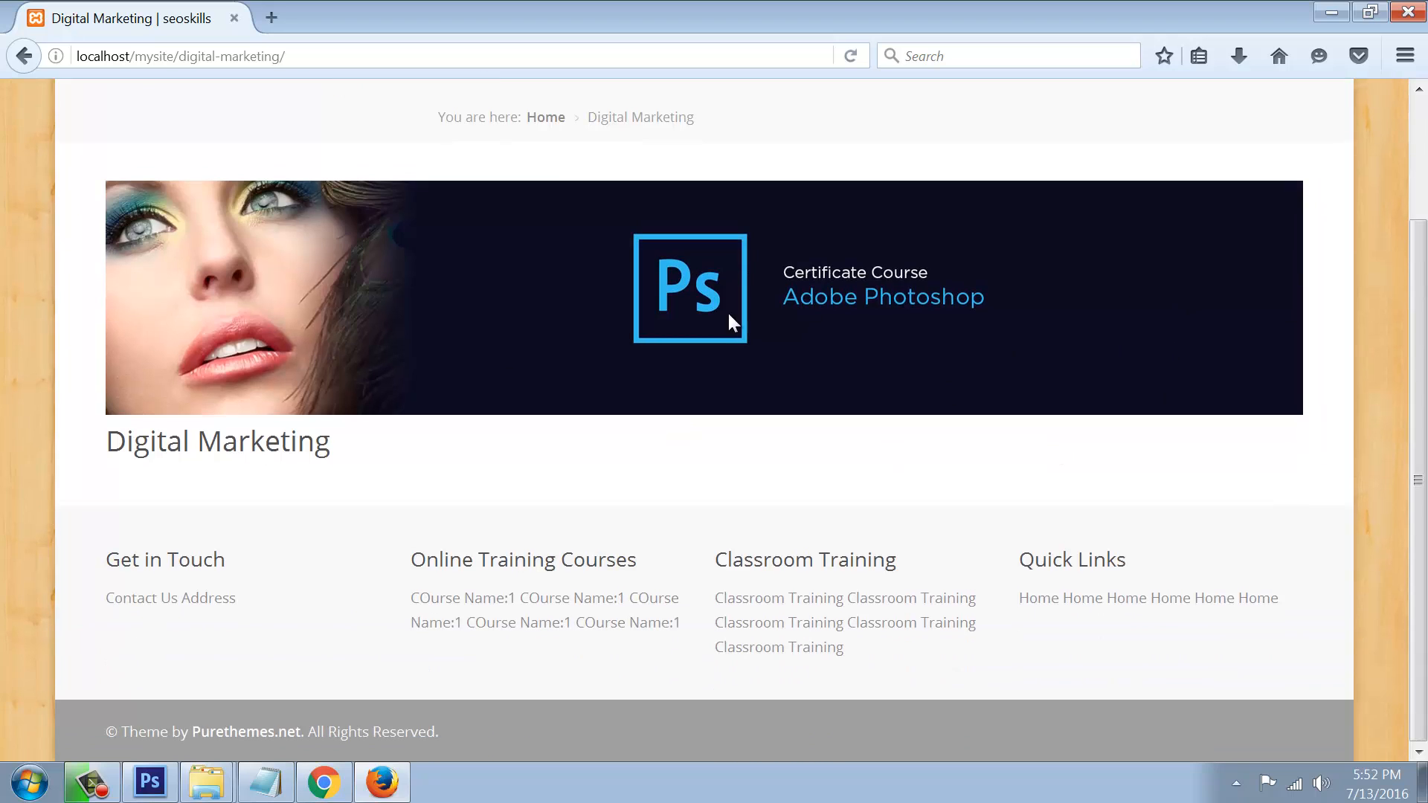
scroll(864, 366, up, 2)
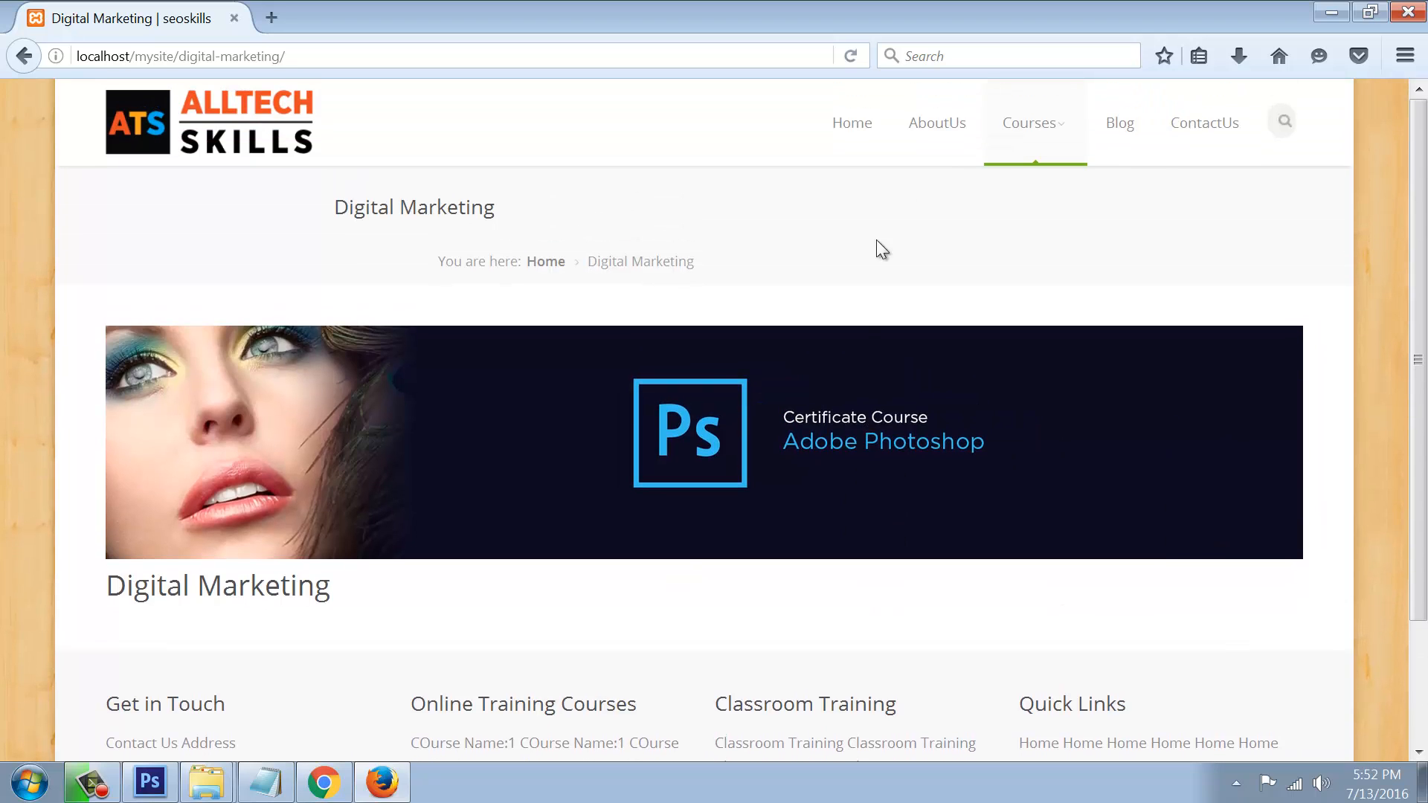
mouse_move(1020, 131)
click(1034, 278)
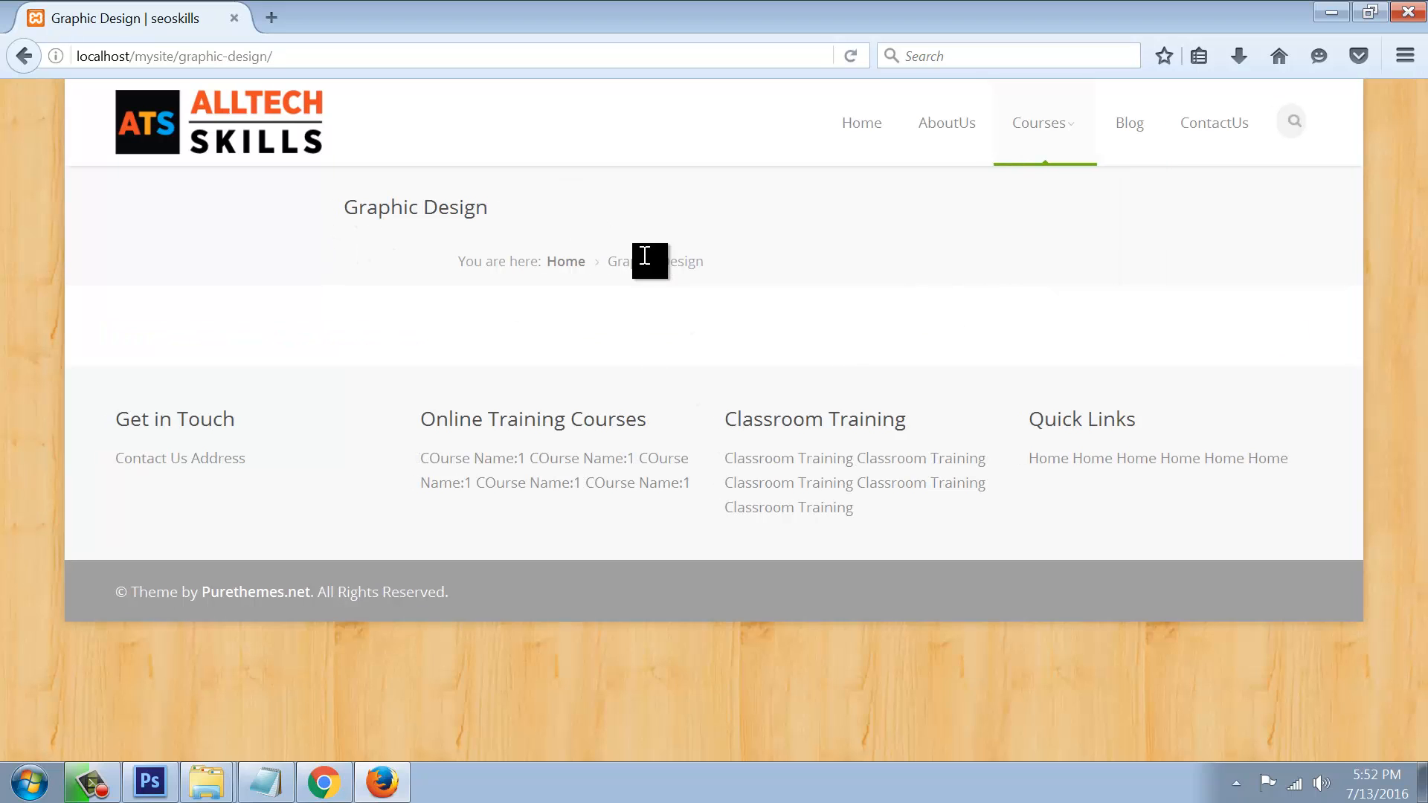
Step: Return to the WordPress admin and open the Revolution Slider page
click(324, 787)
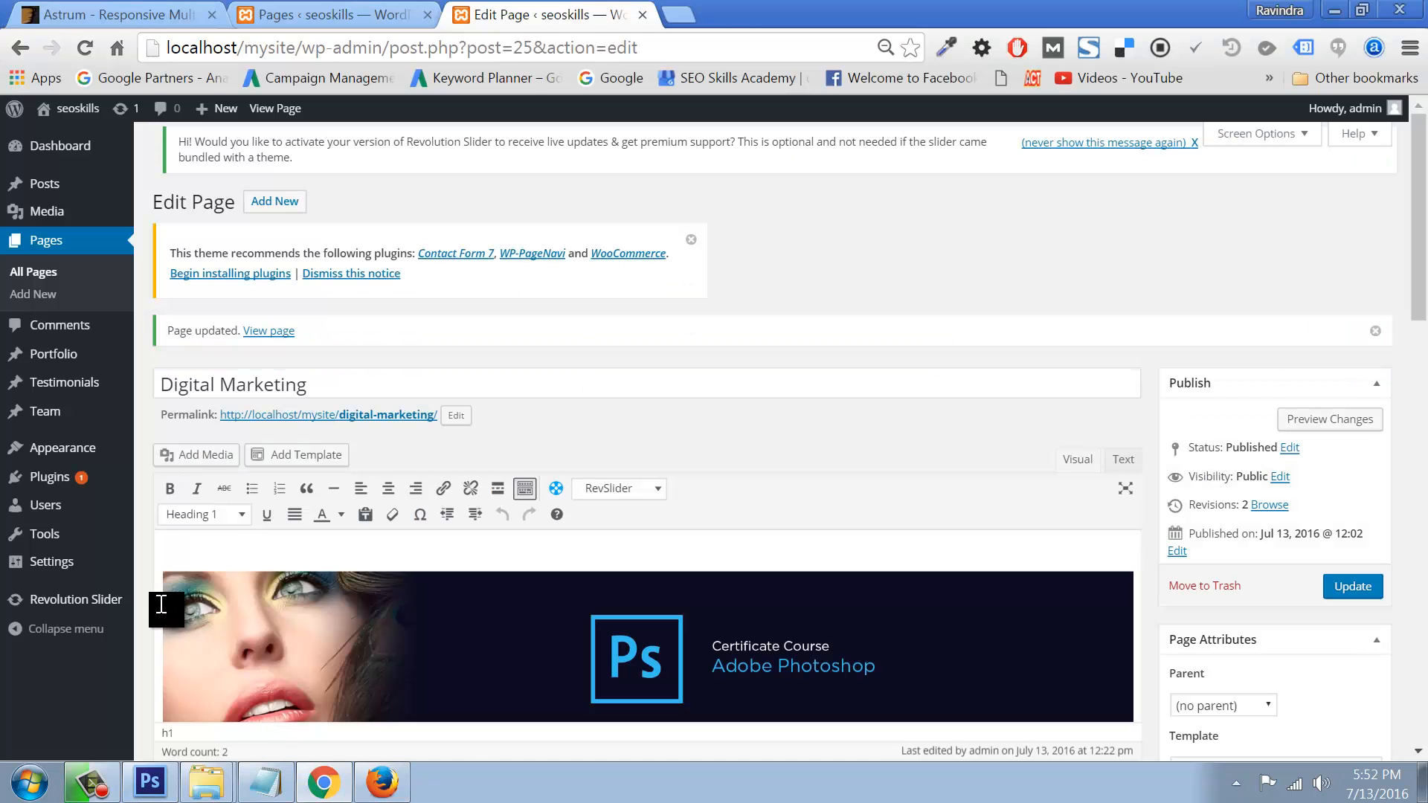
mouse_move(125, 607)
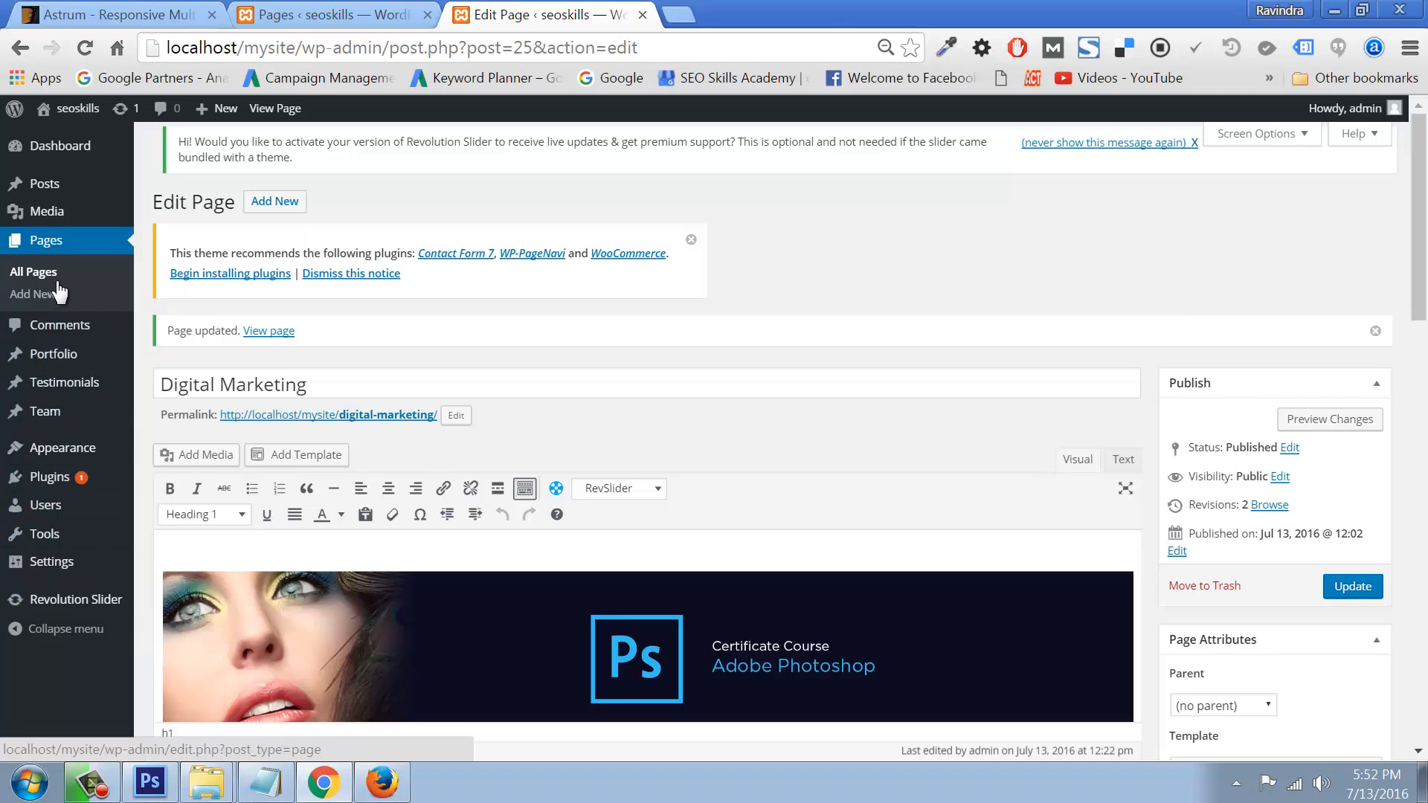
click(106, 609)
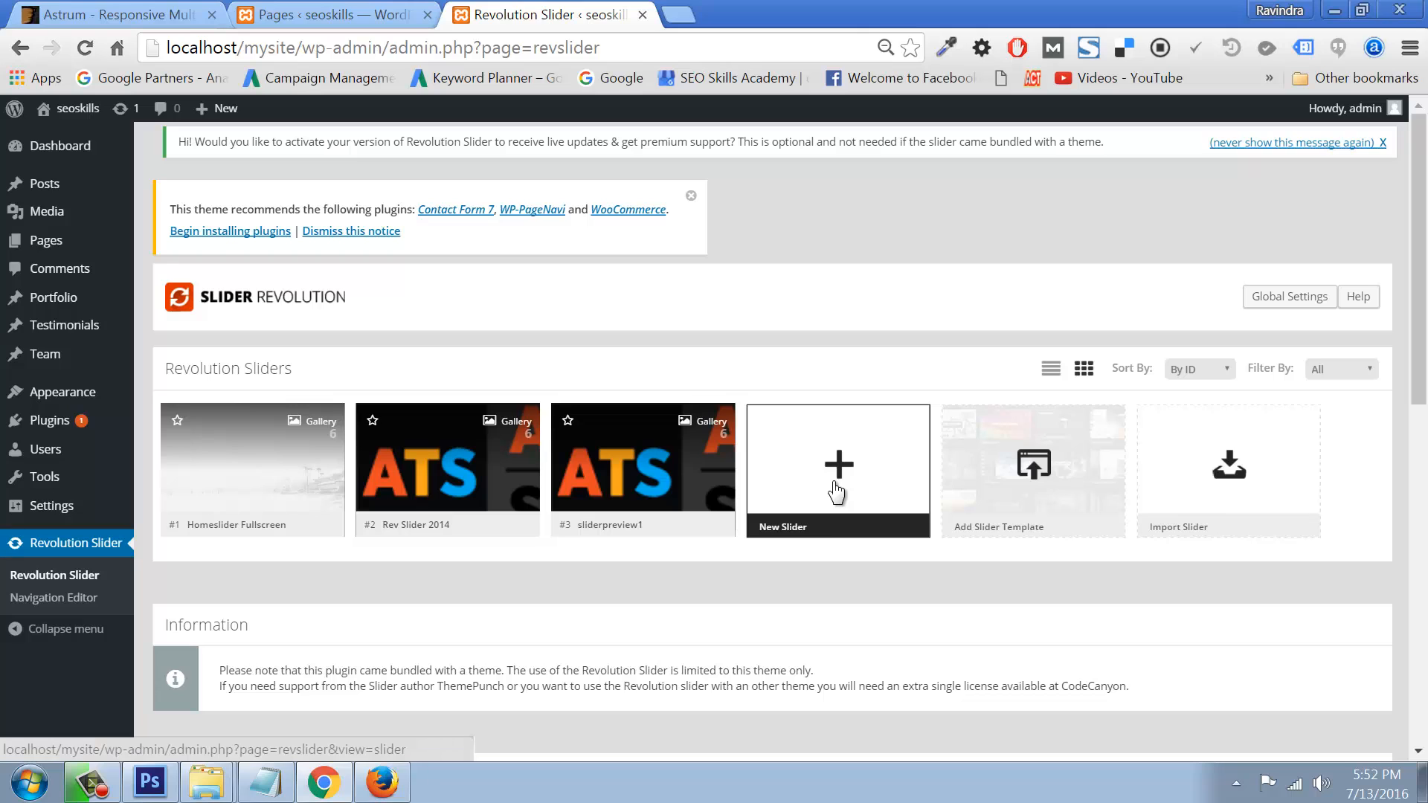
Step: Start a slider import, cancel it, and open the list of all pages
click(1199, 473)
click(518, 371)
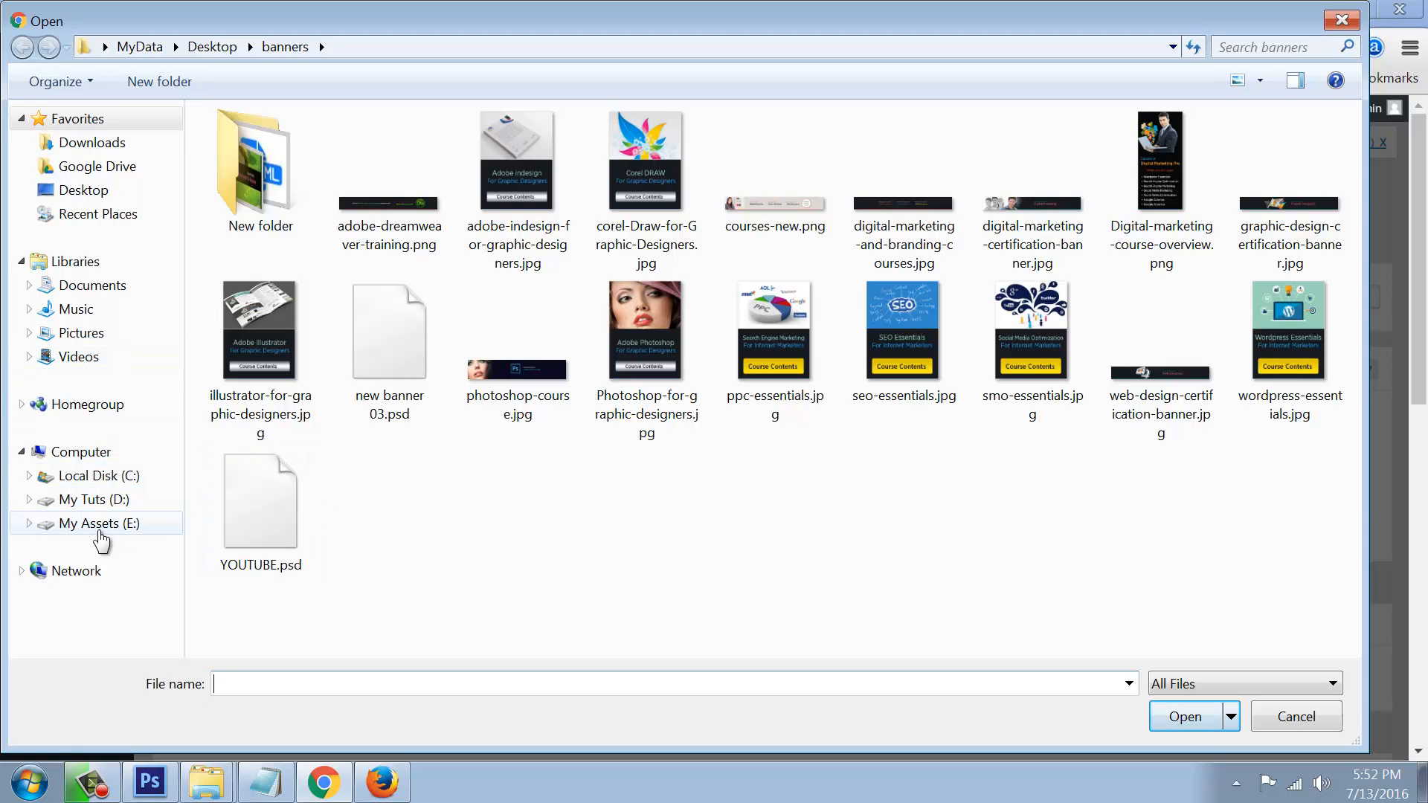
click(1279, 716)
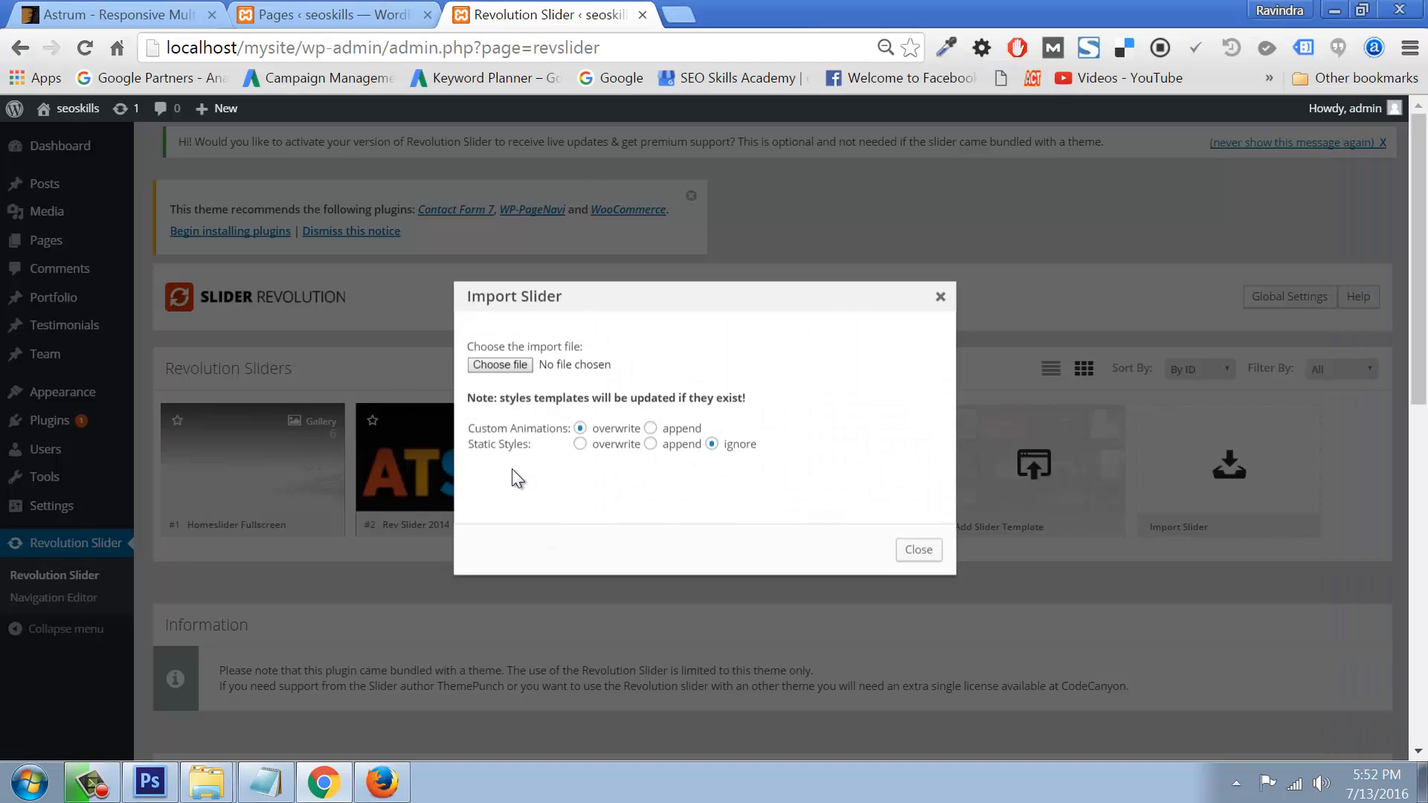
click(939, 297)
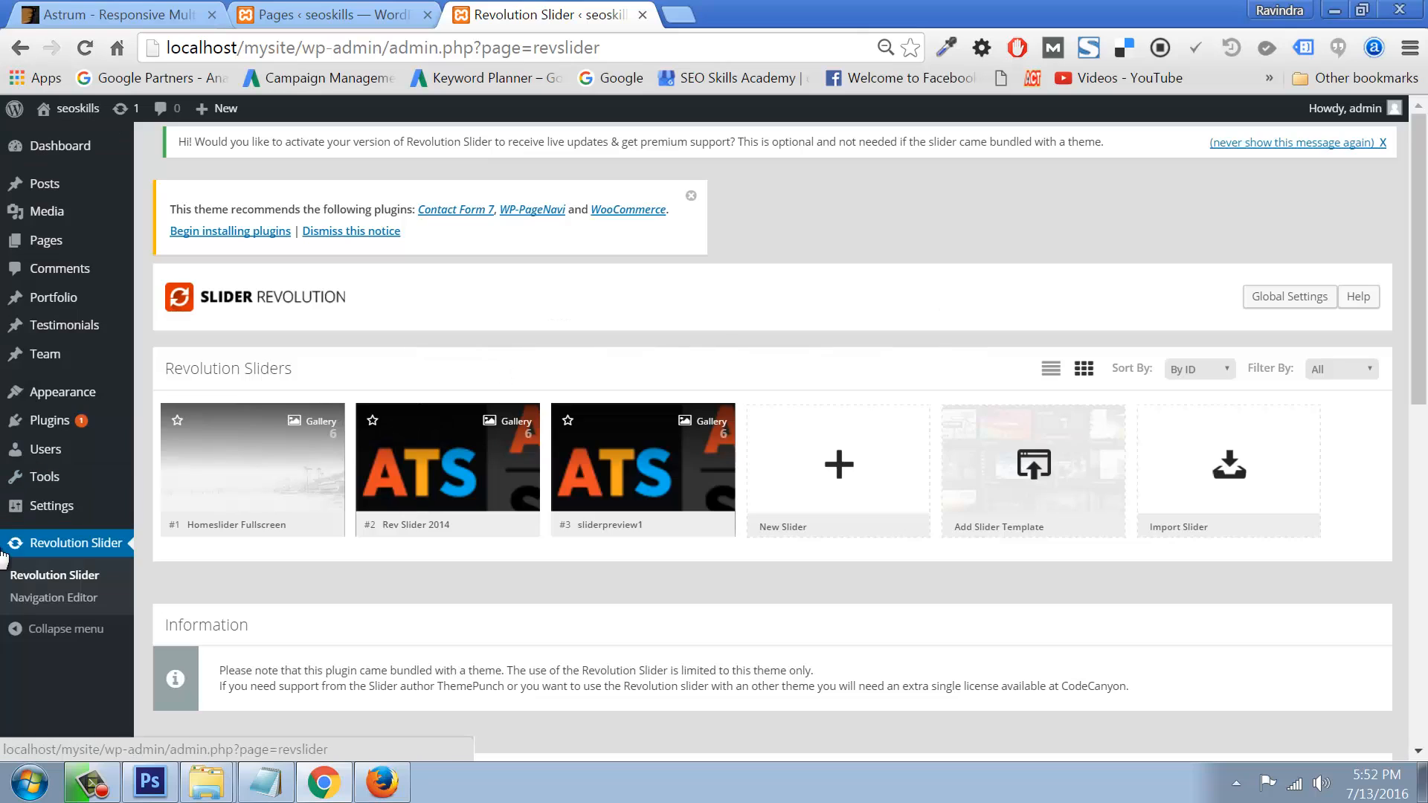
mouse_move(45, 238)
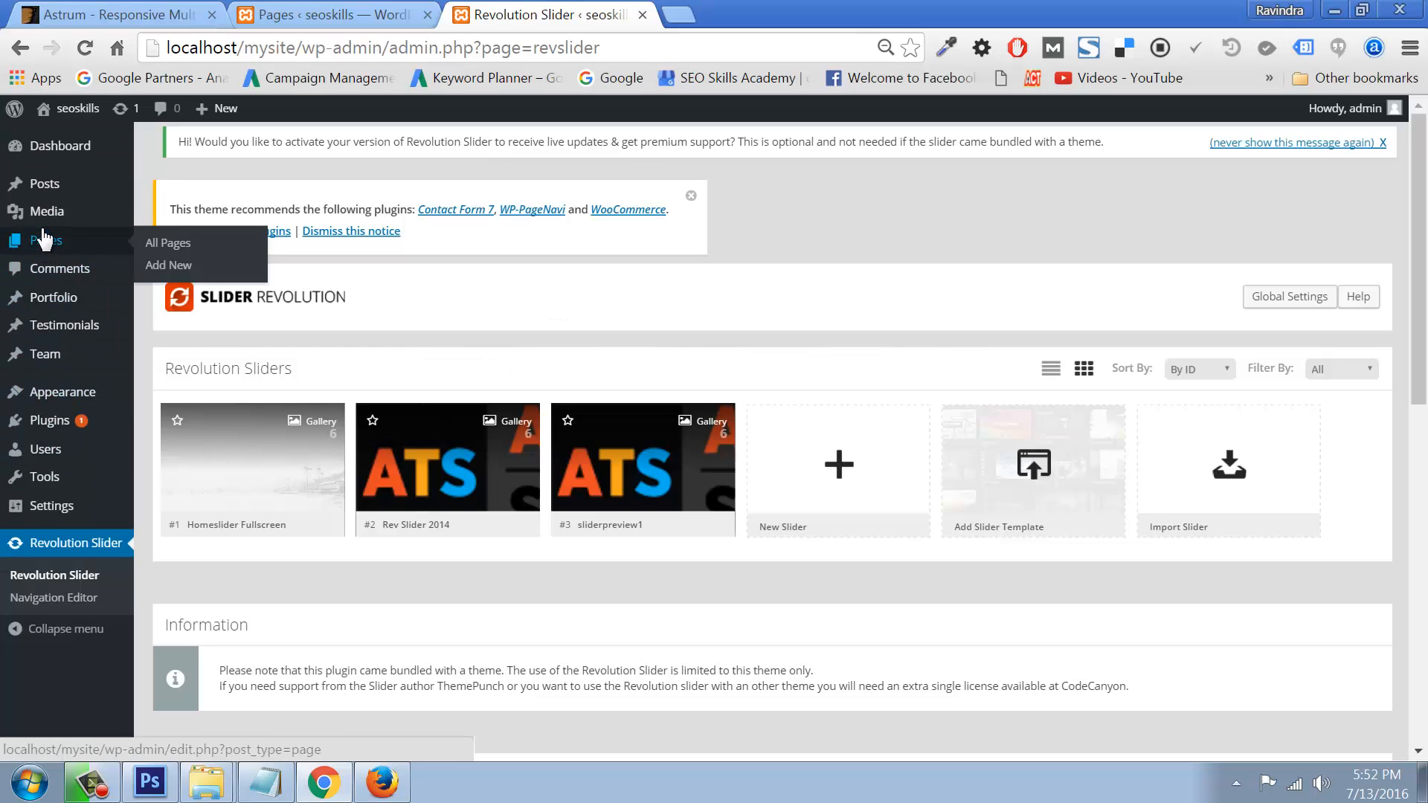
click(151, 248)
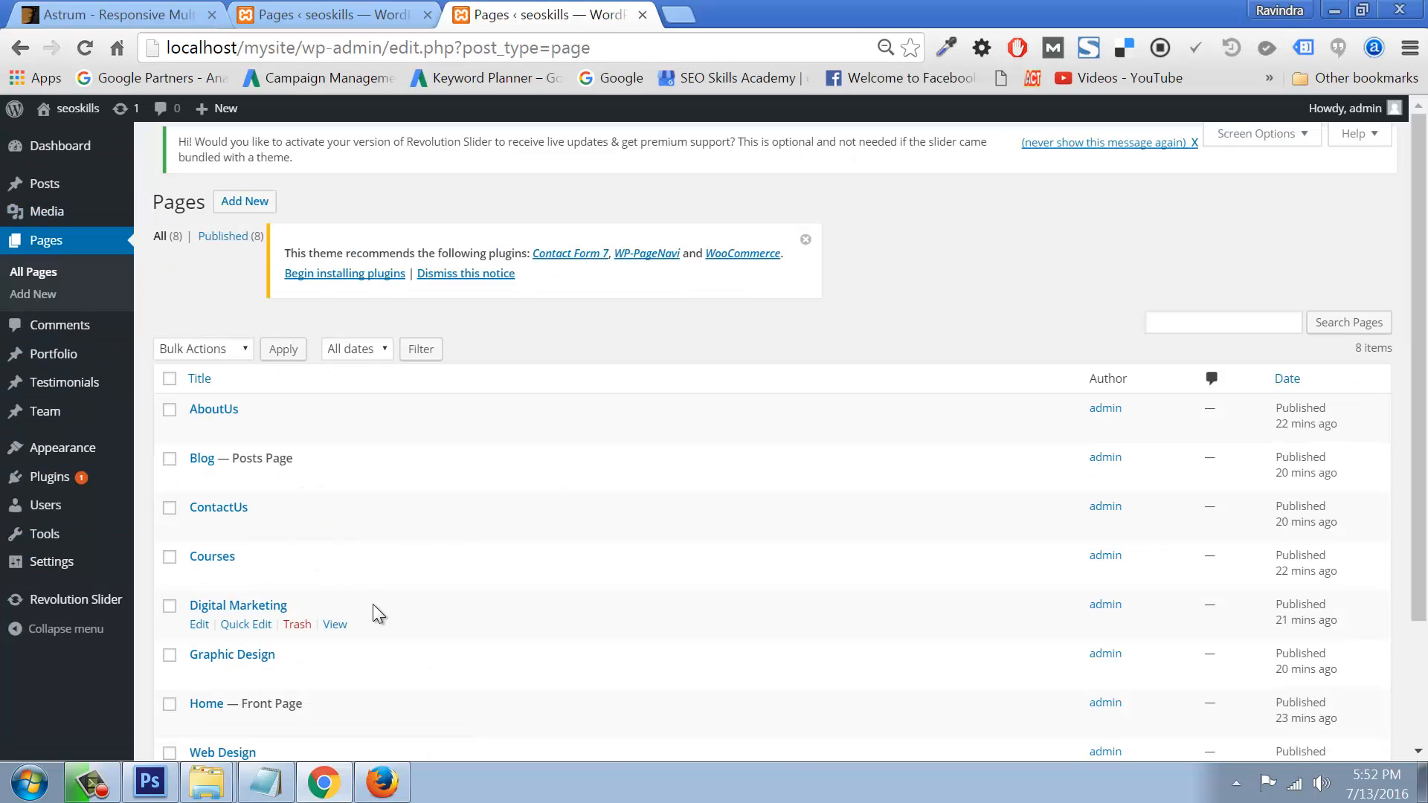
Step: Insert [rev_slider alias="sliderpreview"] into the Graphic Design page, update it, and switch to Firefox
scroll(331, 651, down, 2)
click(198, 563)
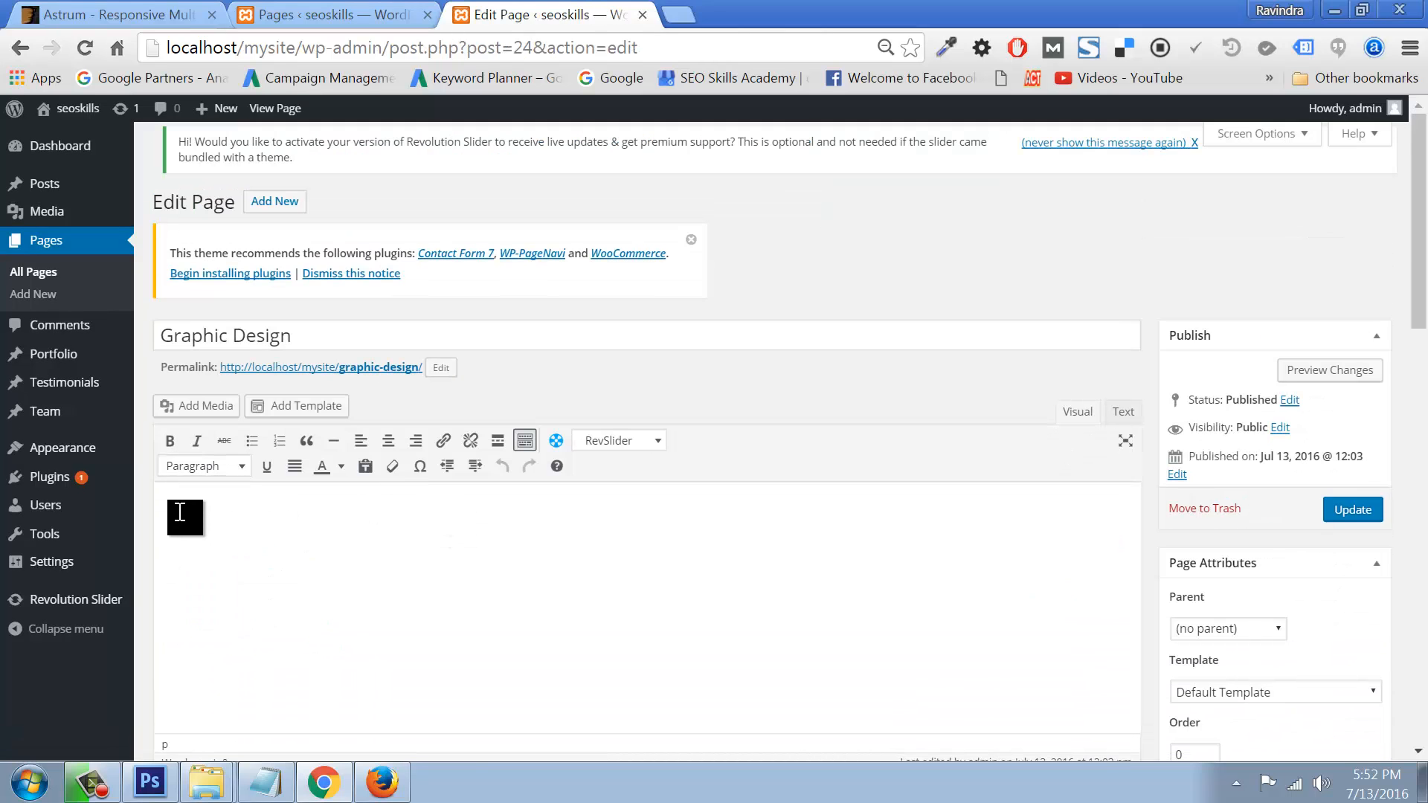
click(606, 441)
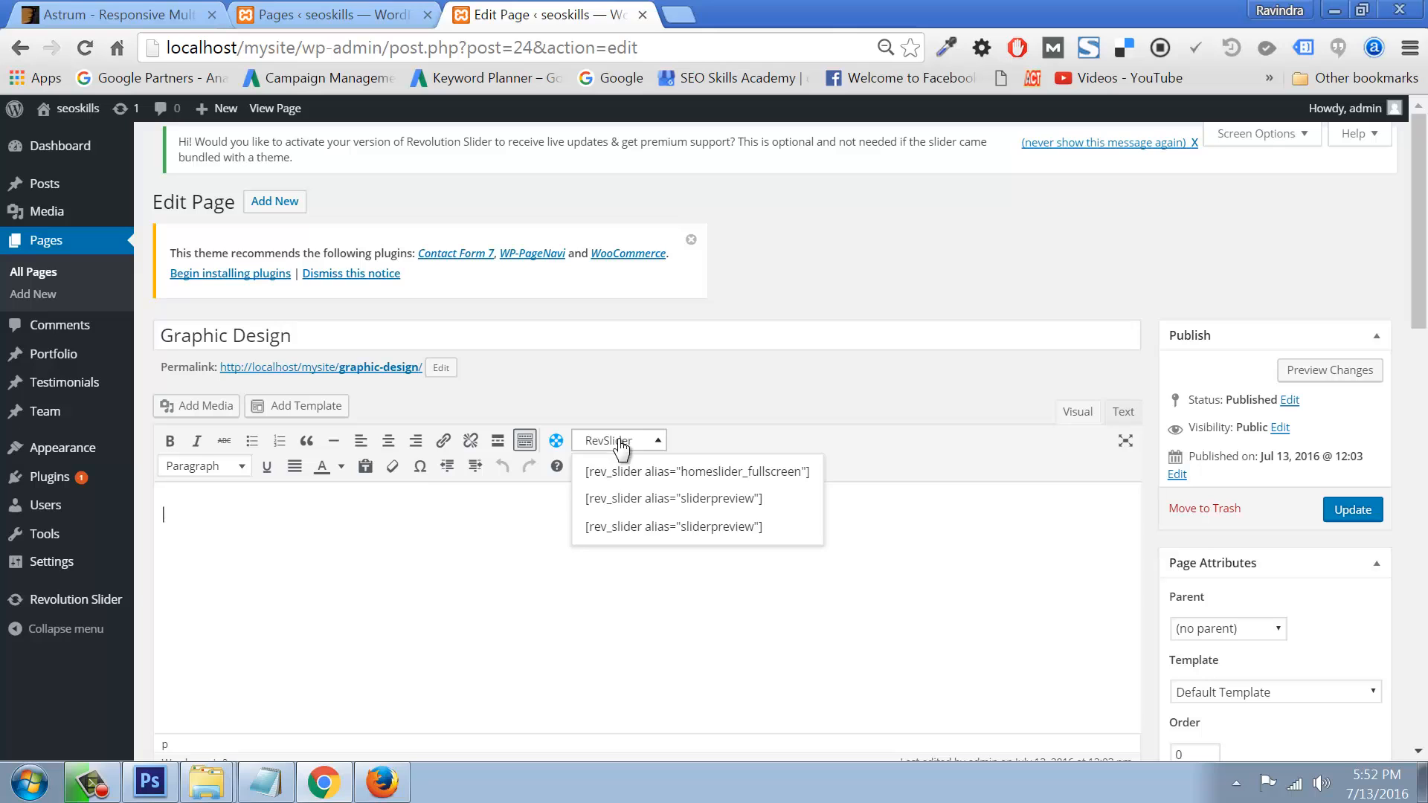
click(644, 526)
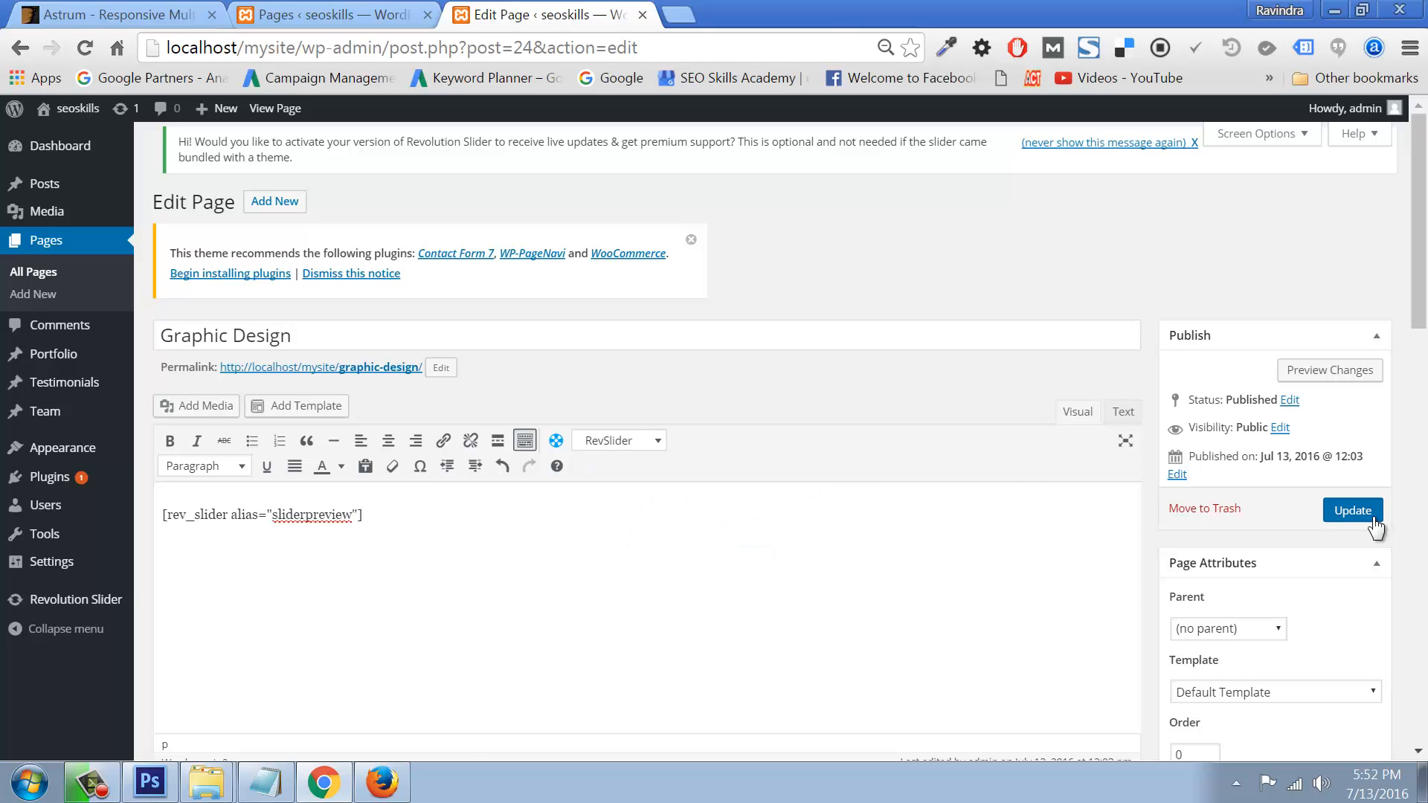
click(1354, 510)
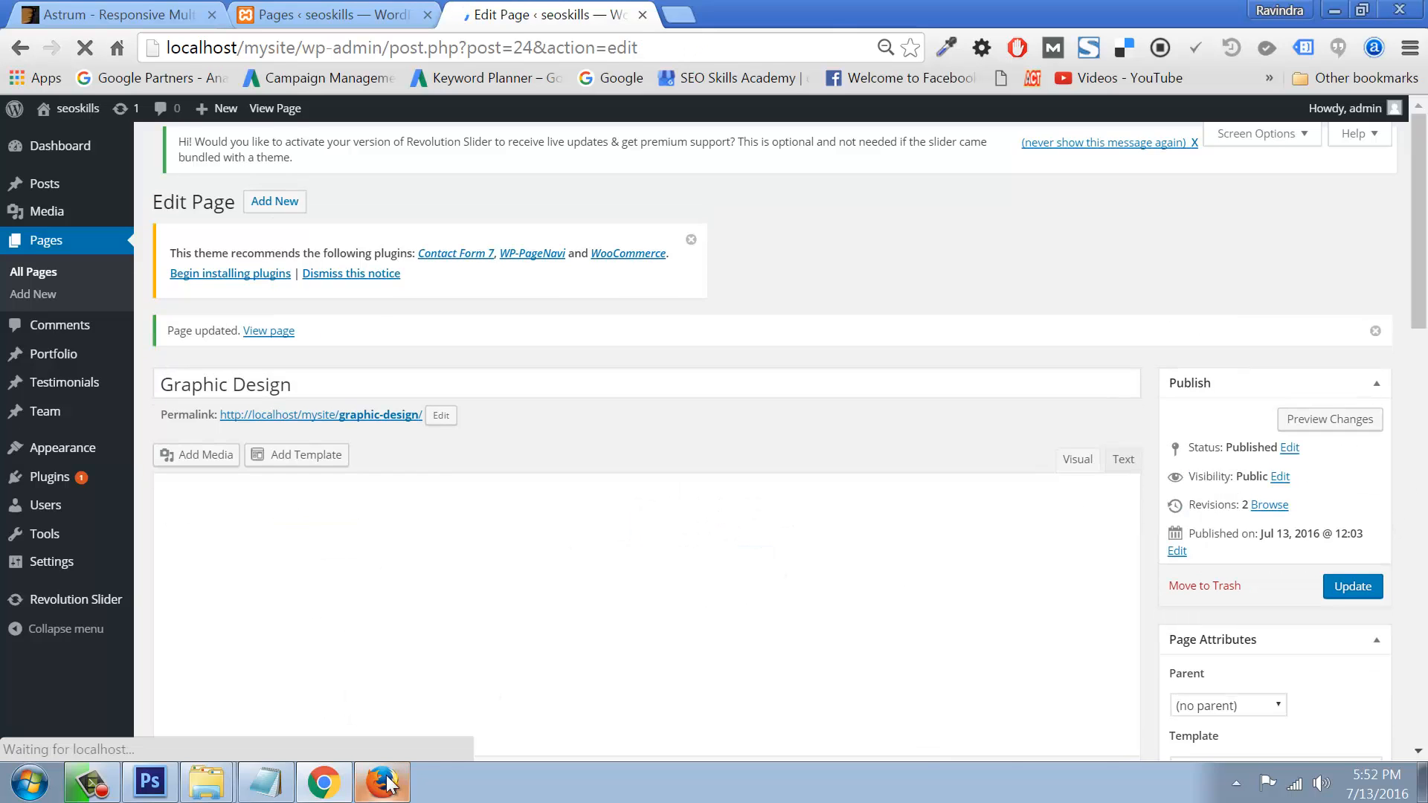
click(382, 782)
Step: Open the live Graphic Design page, advance its sliderpreview slider, and scroll through the page
click(195, 116)
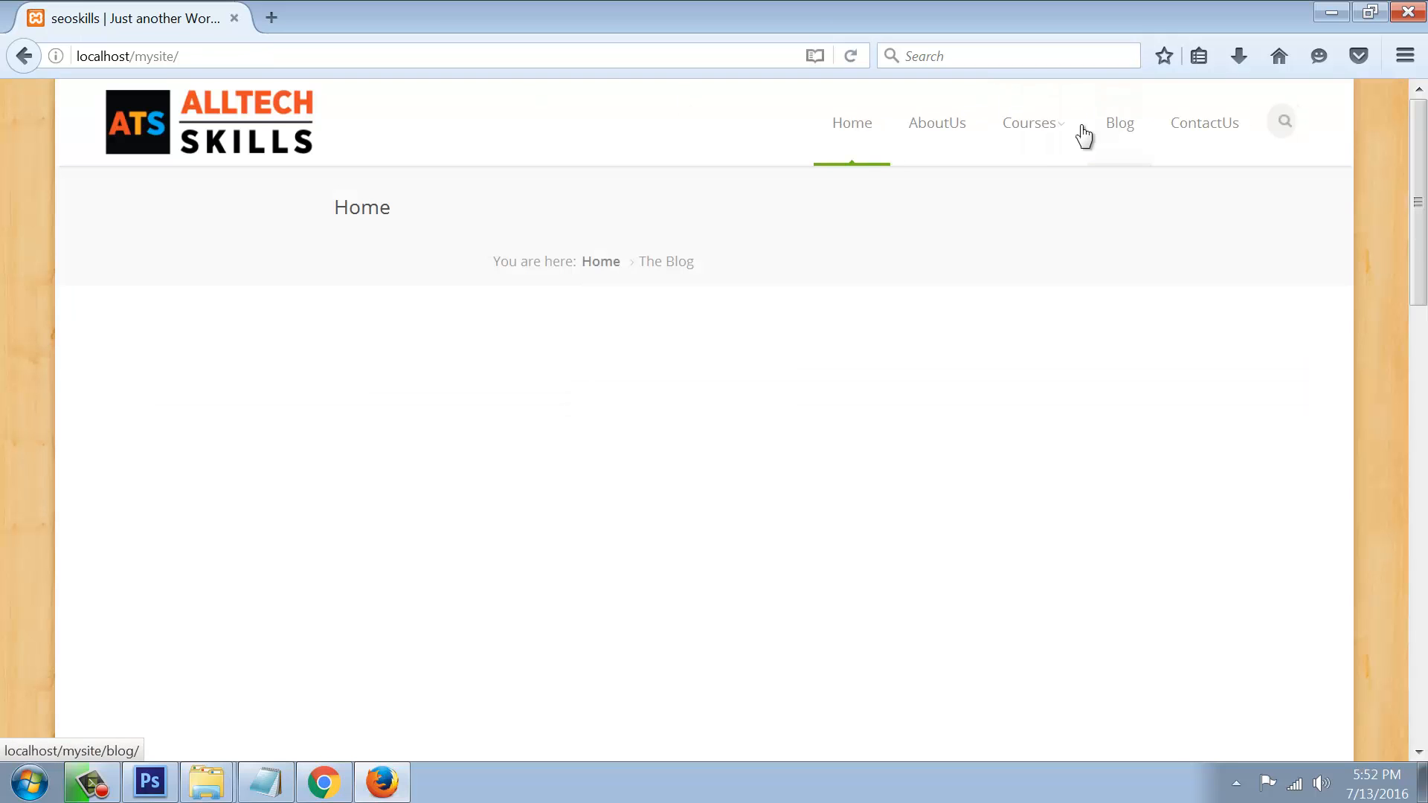
mouse_move(1038, 134)
click(1016, 269)
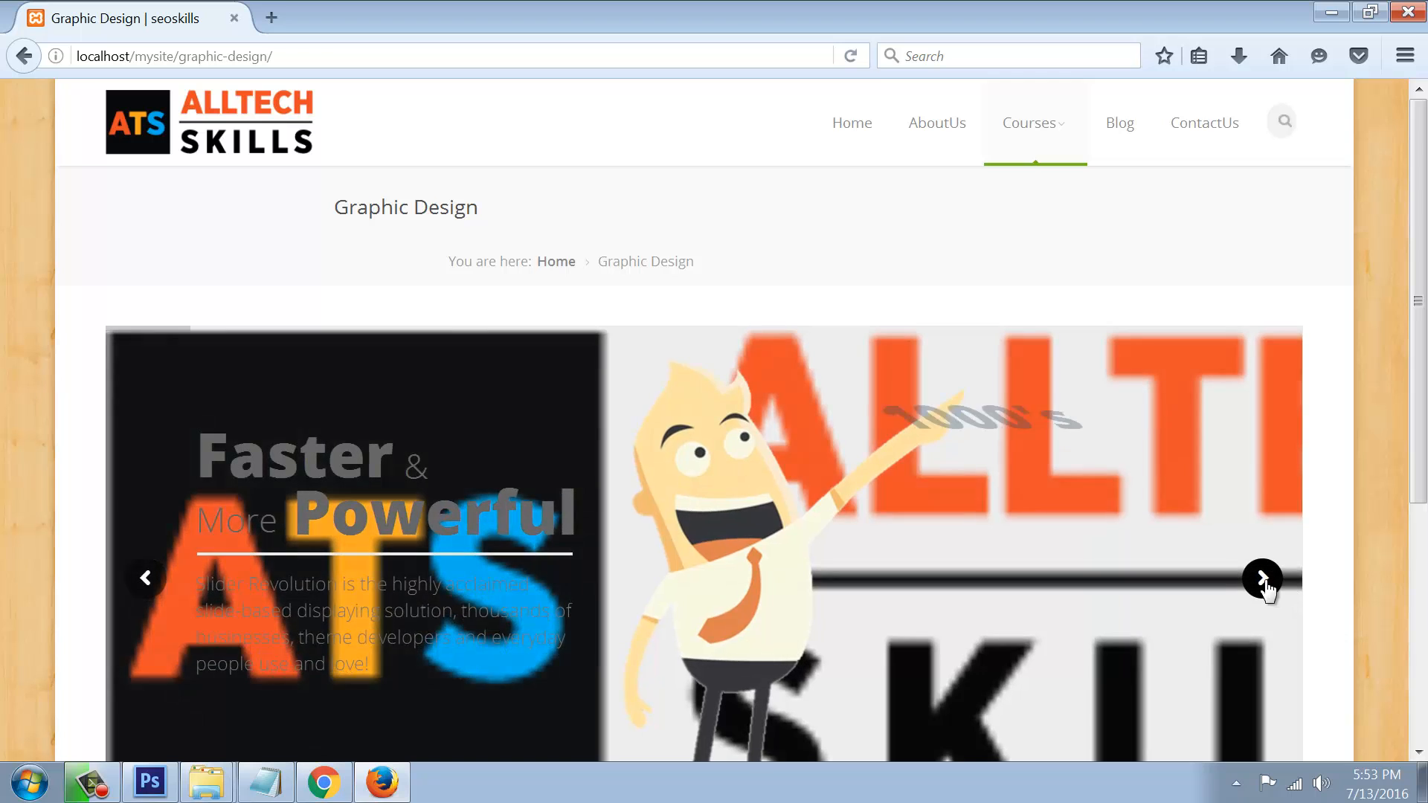
click(1263, 578)
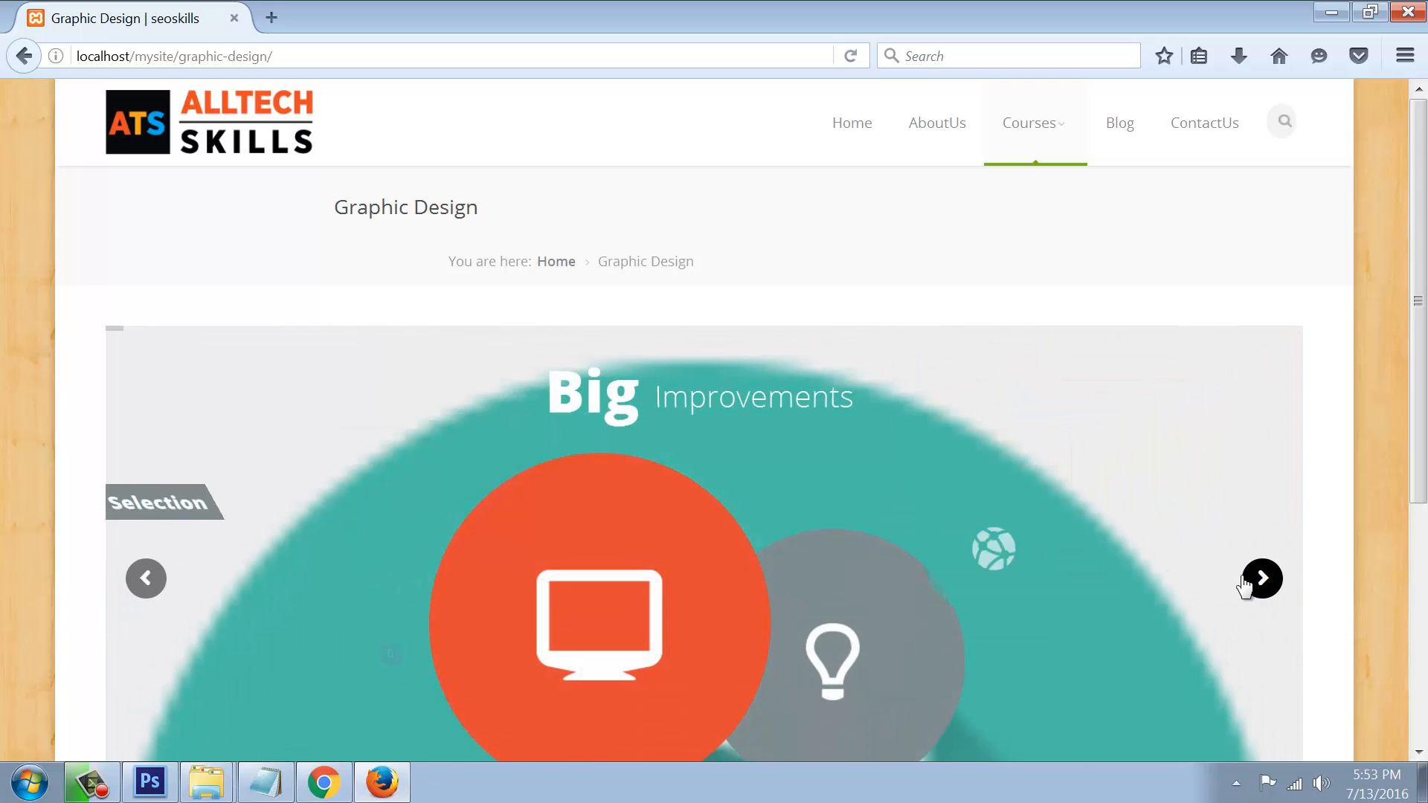
scroll(1244, 583, down, 4)
scroll(1244, 581, up, 4)
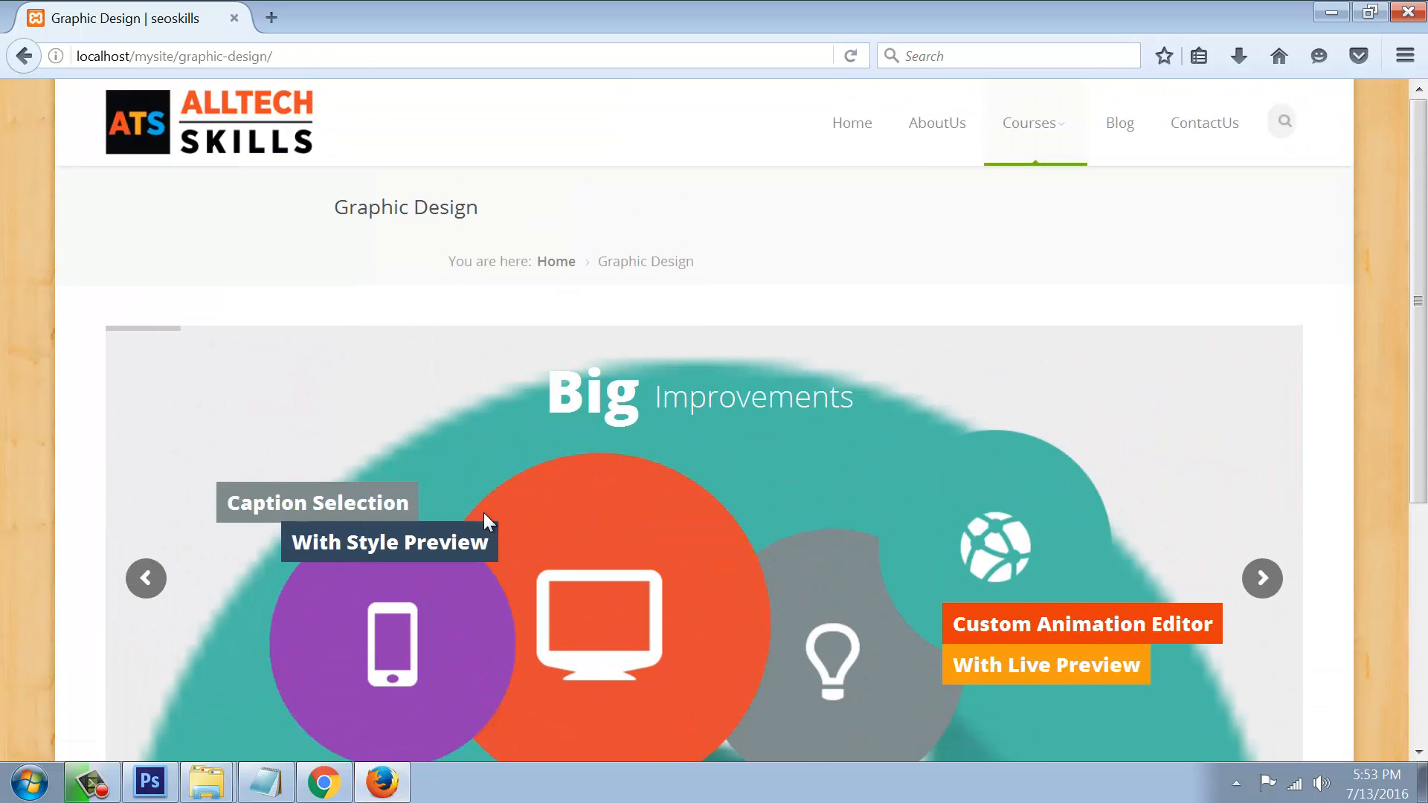
scroll(431, 513, down, 5)
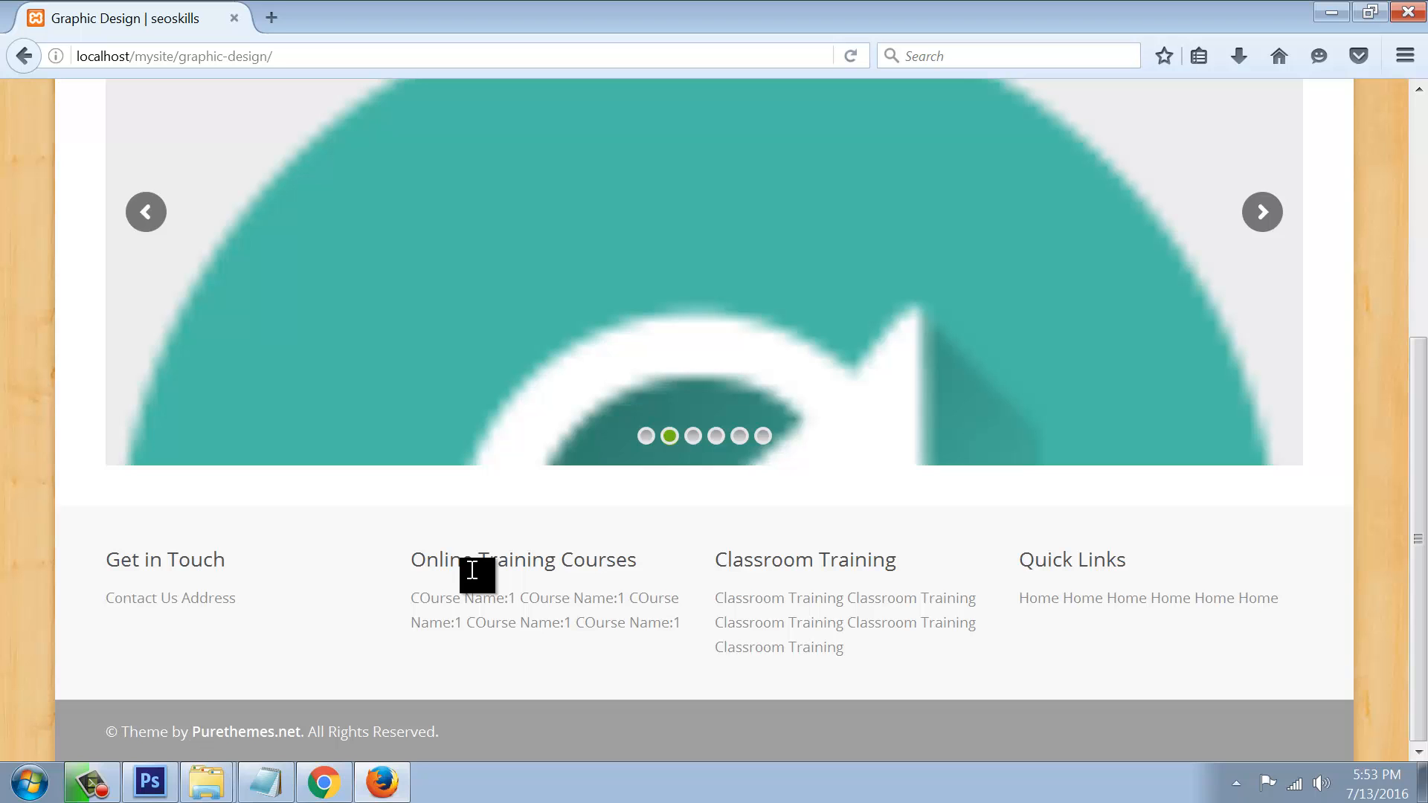
scroll(646, 340, up, 5)
Step: Return to the Home page and scroll down to the footer's Quick Links column
click(302, 112)
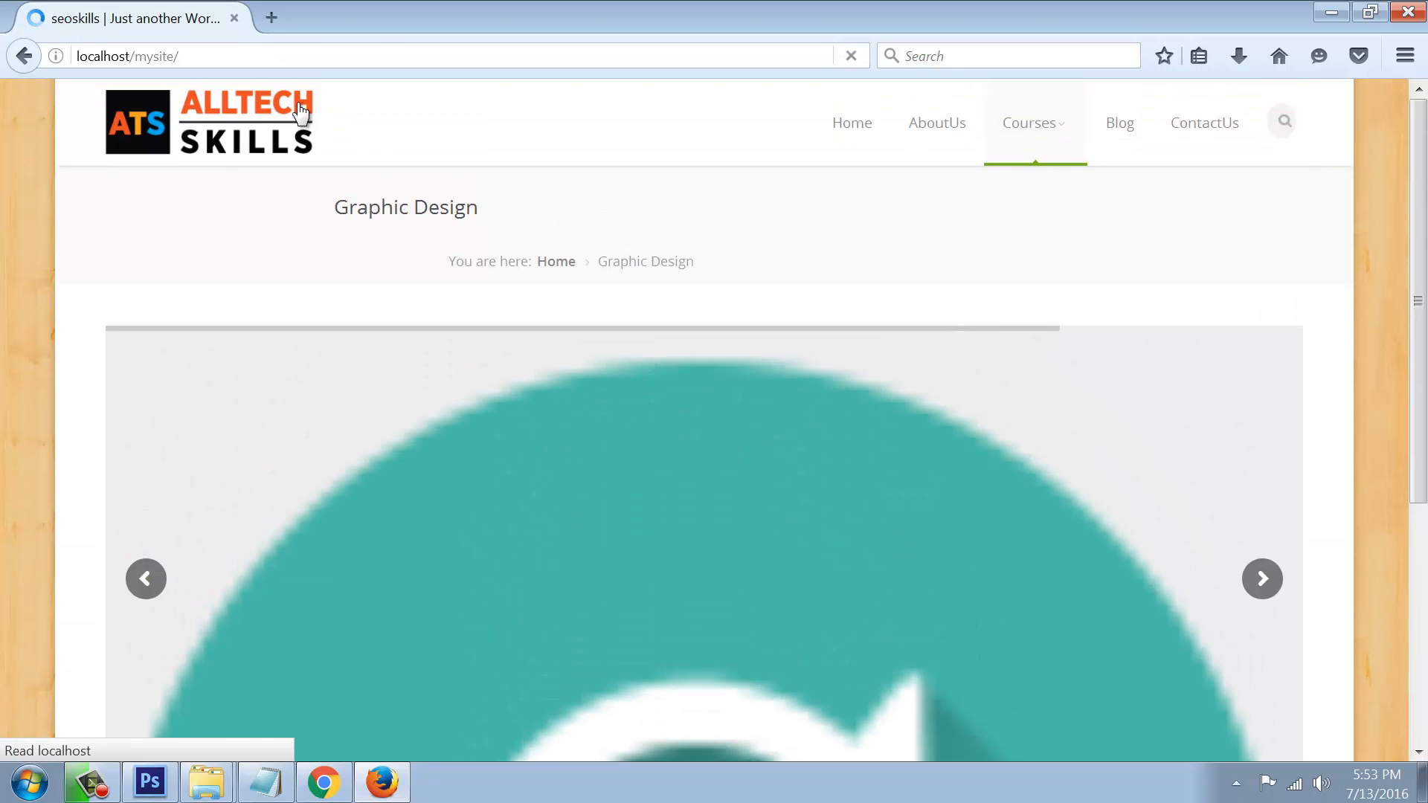
scroll(1165, 509, down, 5)
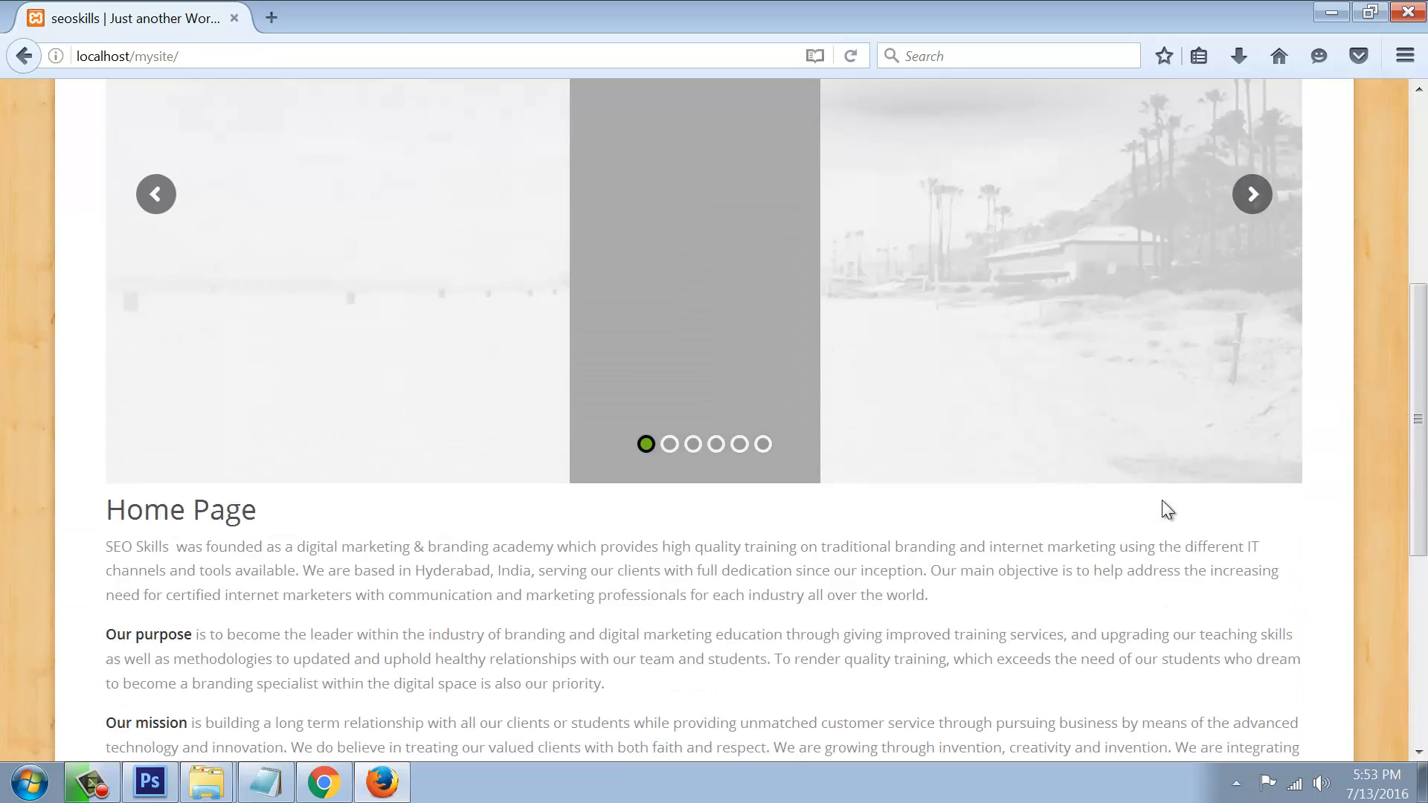
scroll(1162, 501, down, 5)
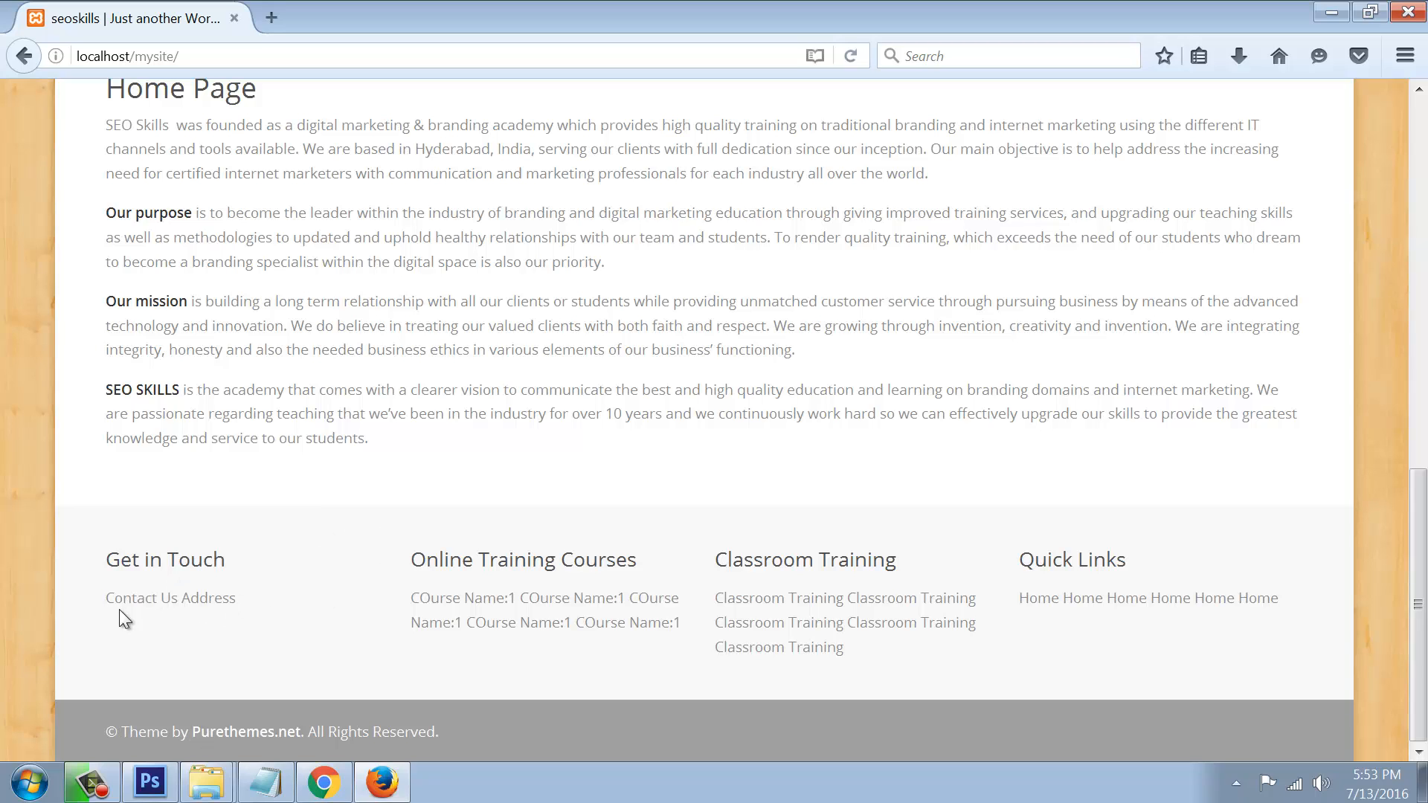
drag(1020, 599, 1243, 643)
click(1243, 643)
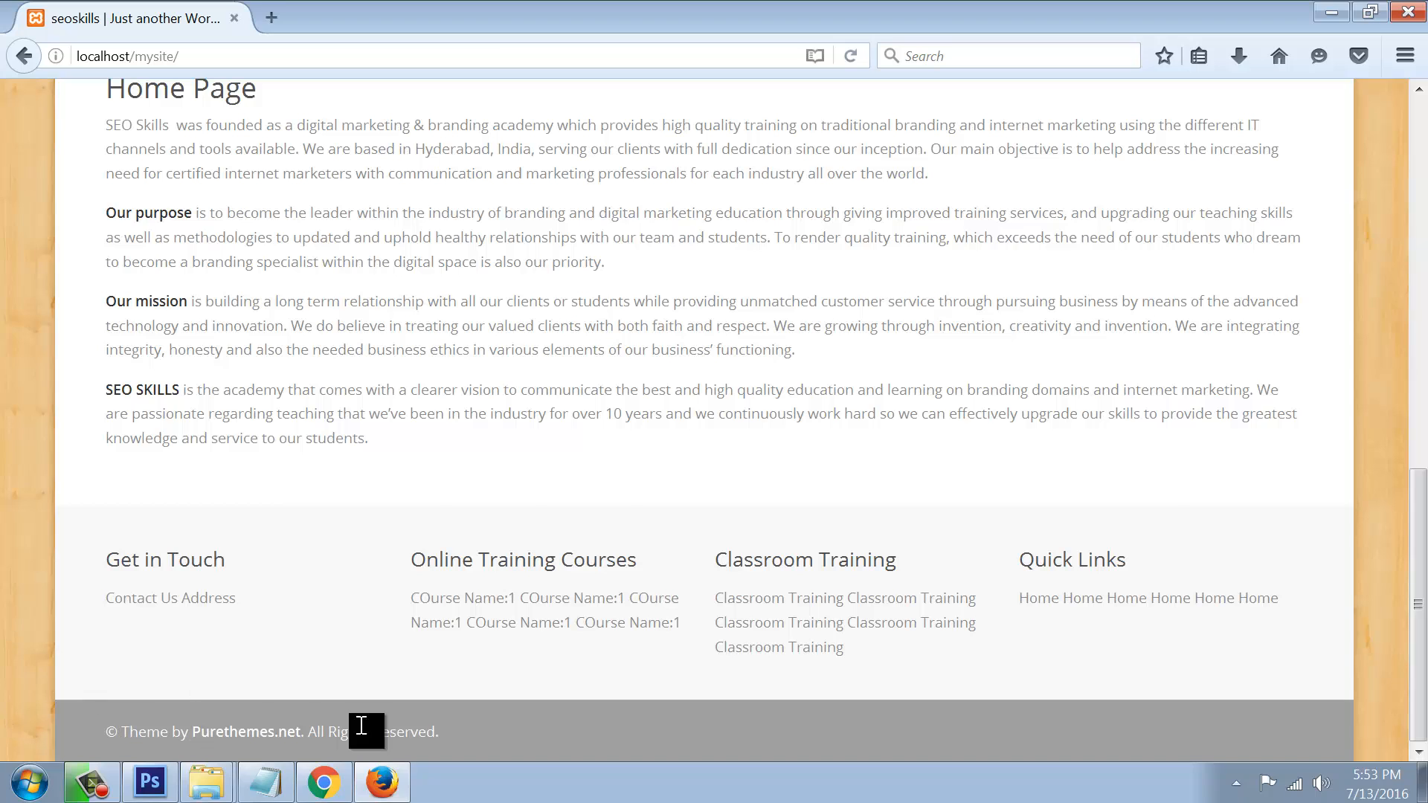
Step: Back in WordPress, open Appearance > Menus to view the Get in Touch menu
click(323, 783)
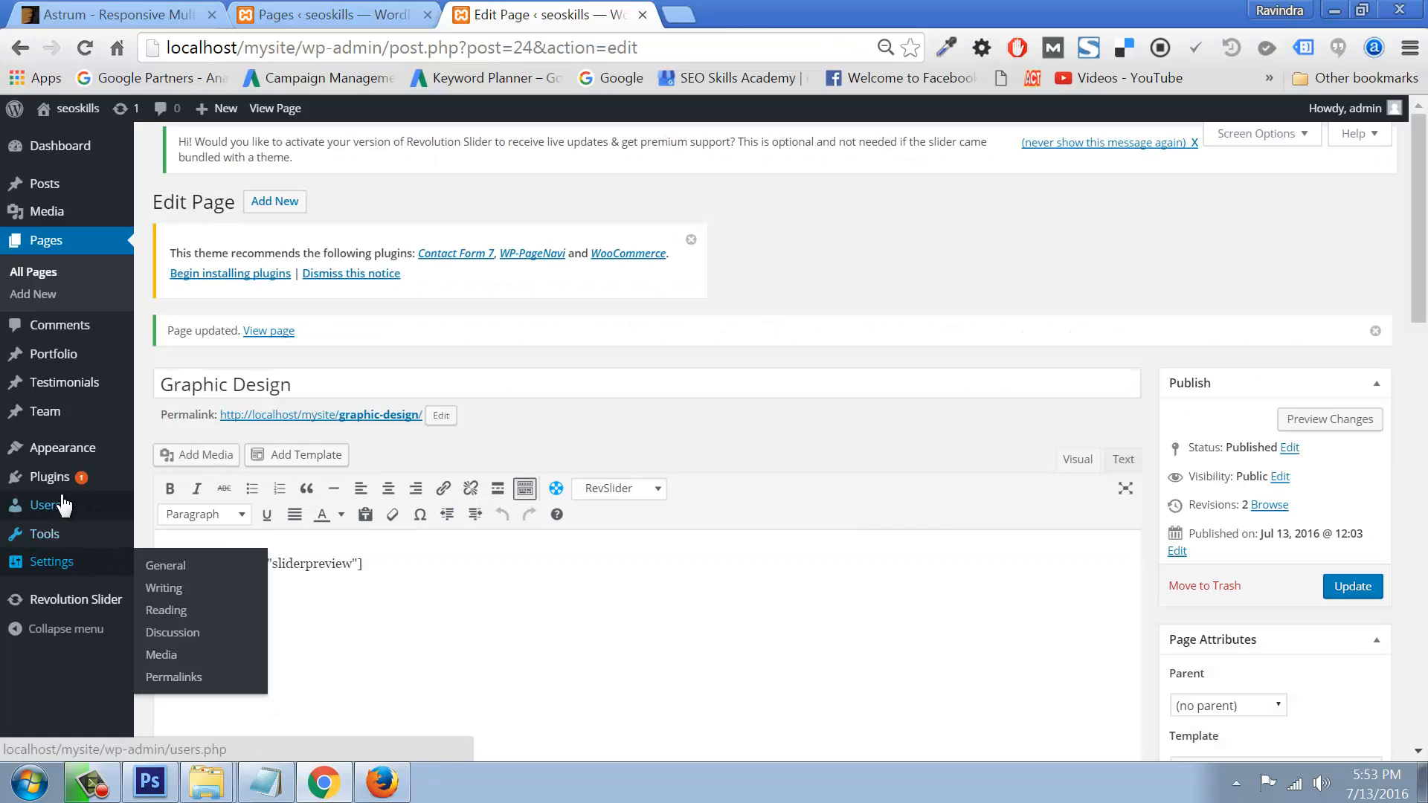
mouse_move(66, 479)
mouse_move(64, 448)
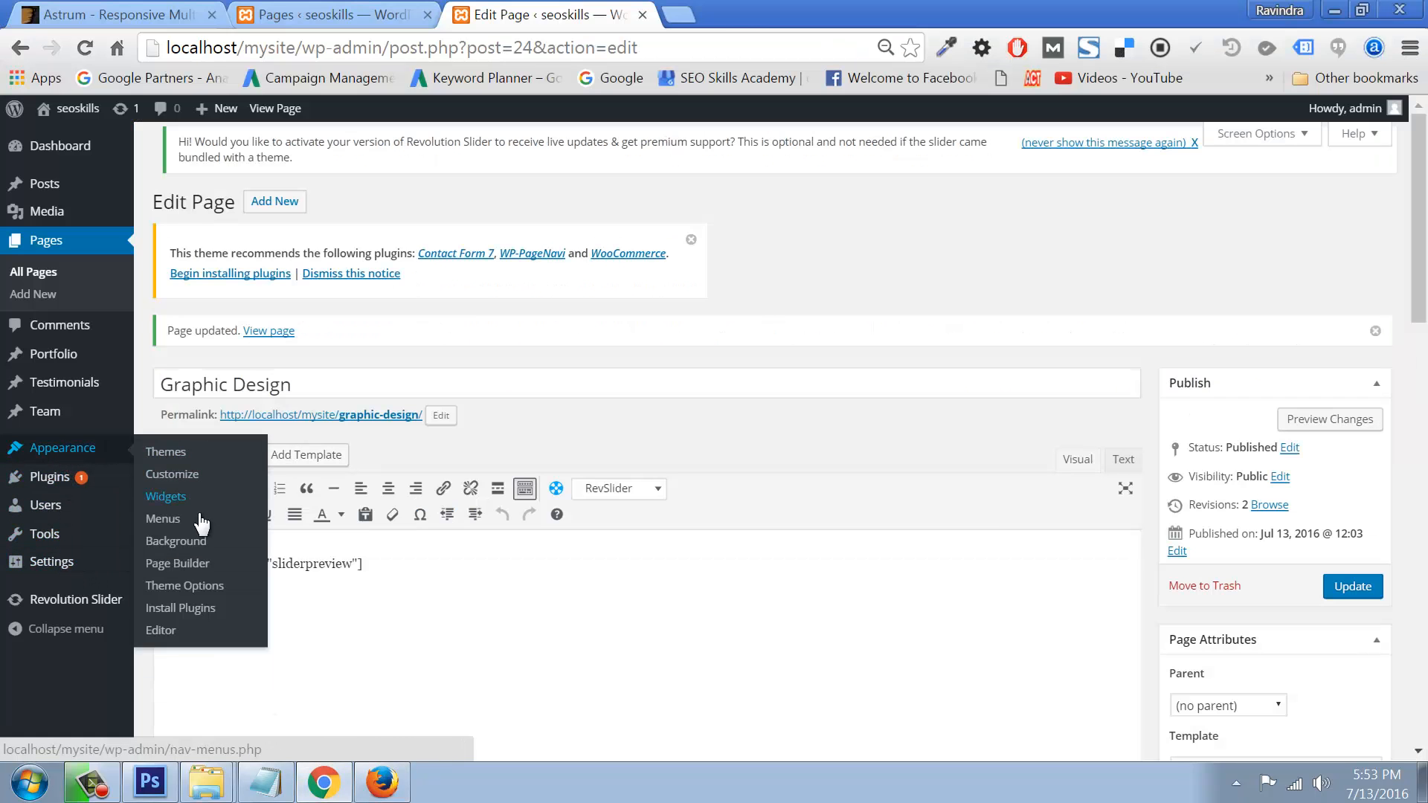
click(164, 519)
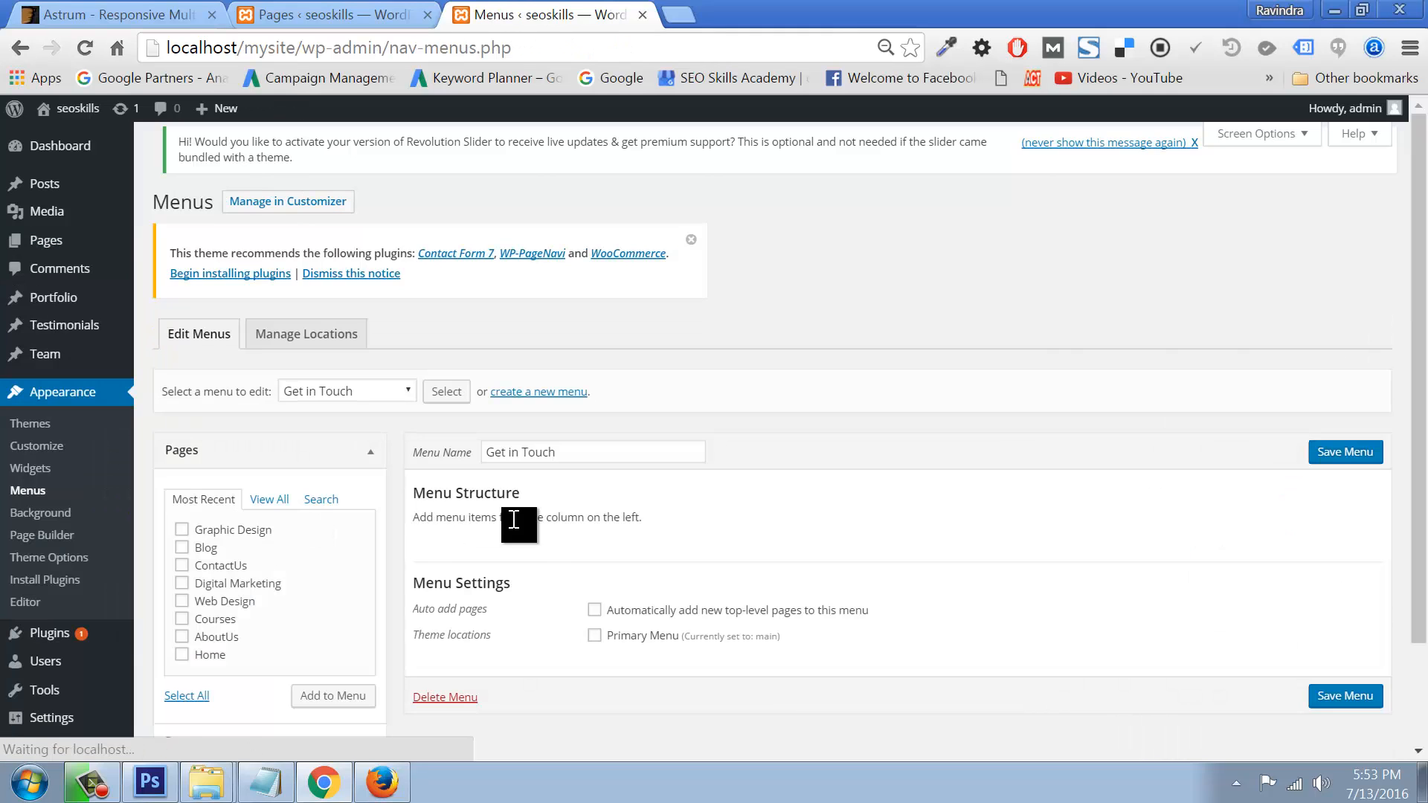
scroll(280, 489, down, 2)
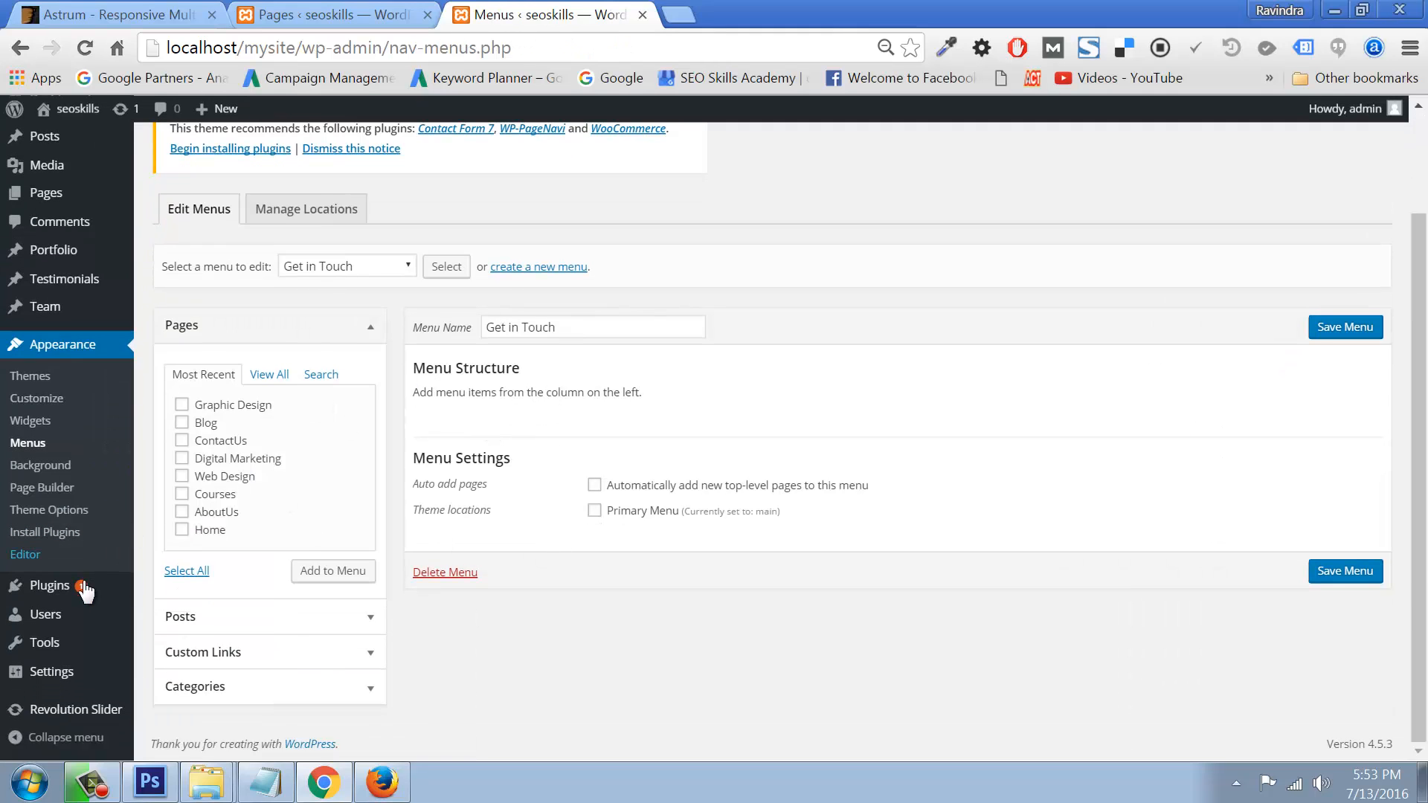
Step: Open the Aqua Page Builder template screen
mouse_move(49, 690)
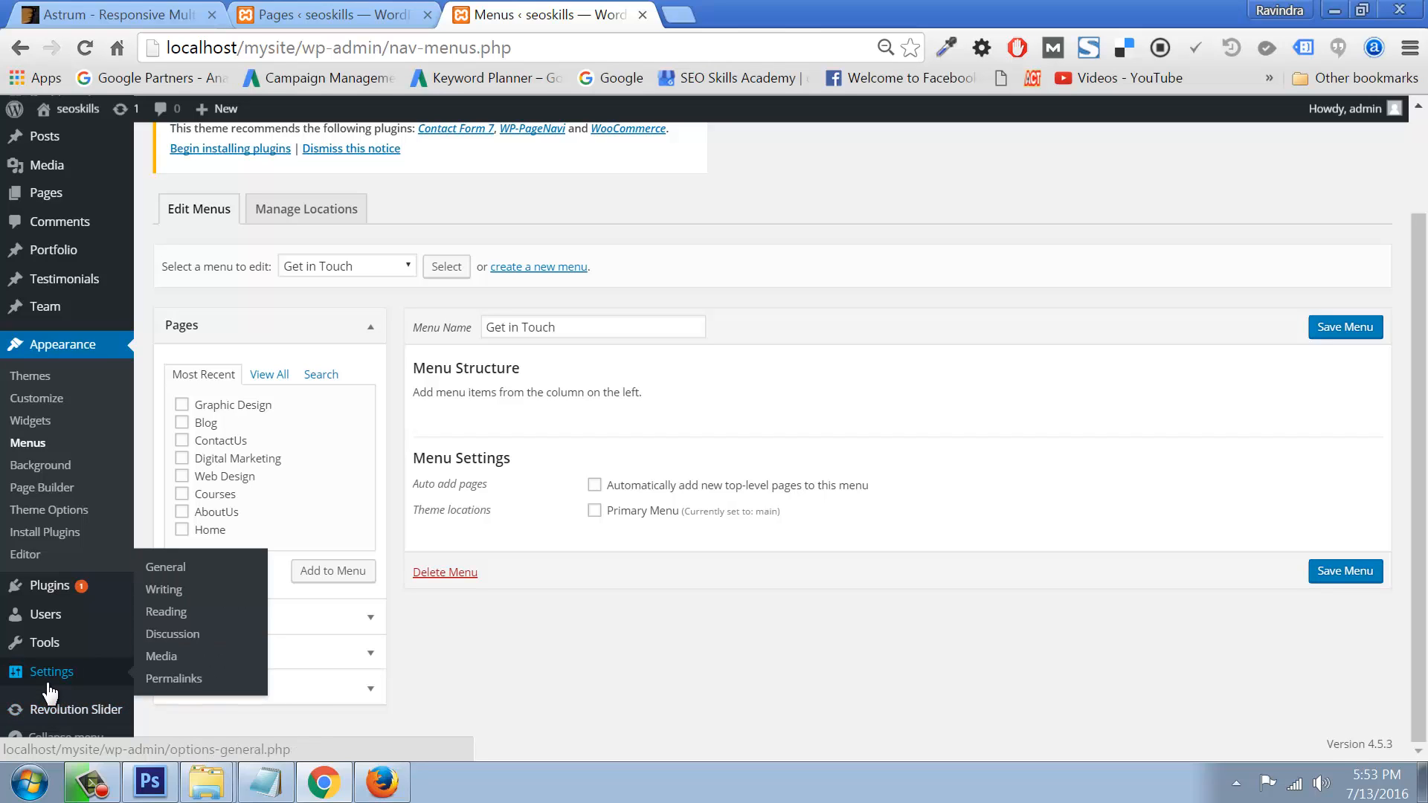
mouse_move(65, 586)
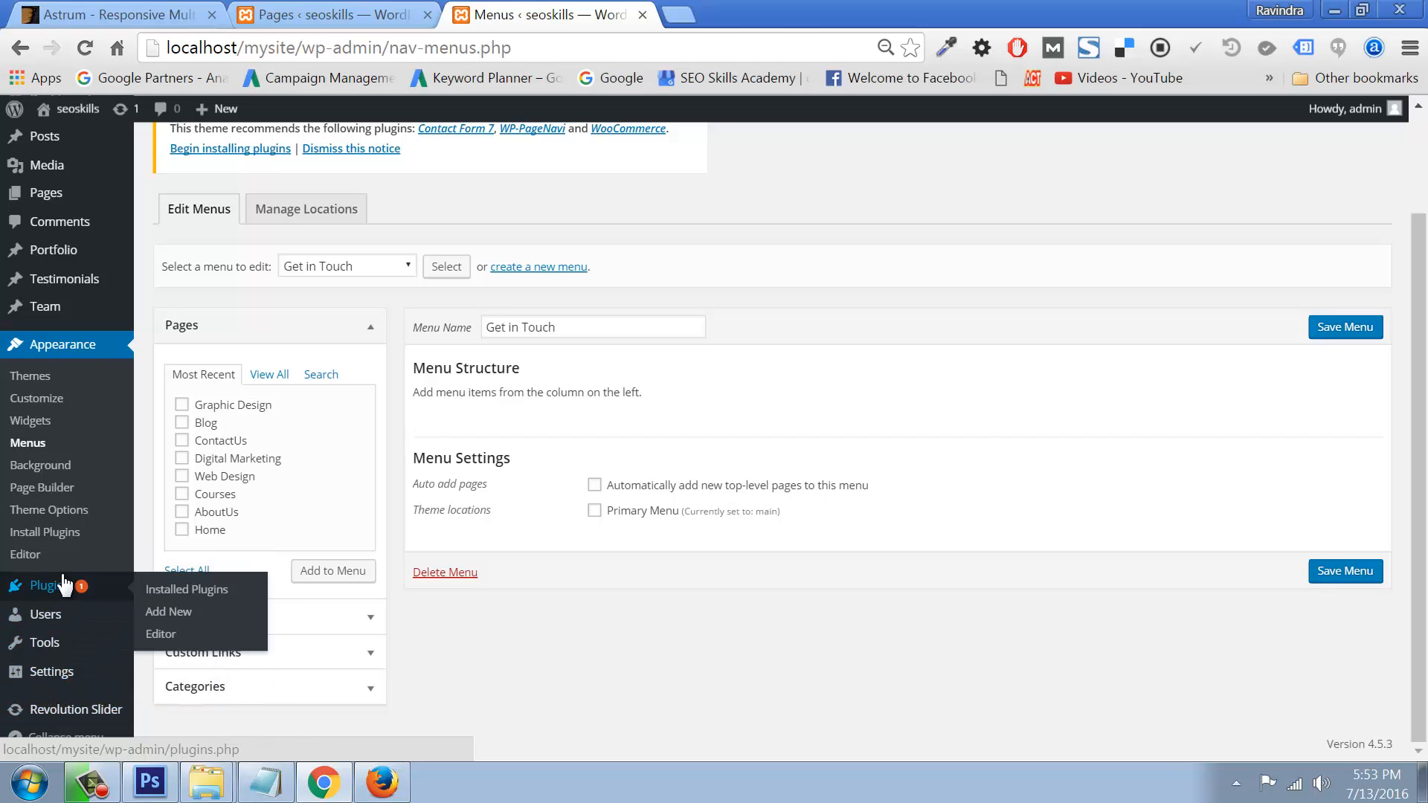
click(41, 487)
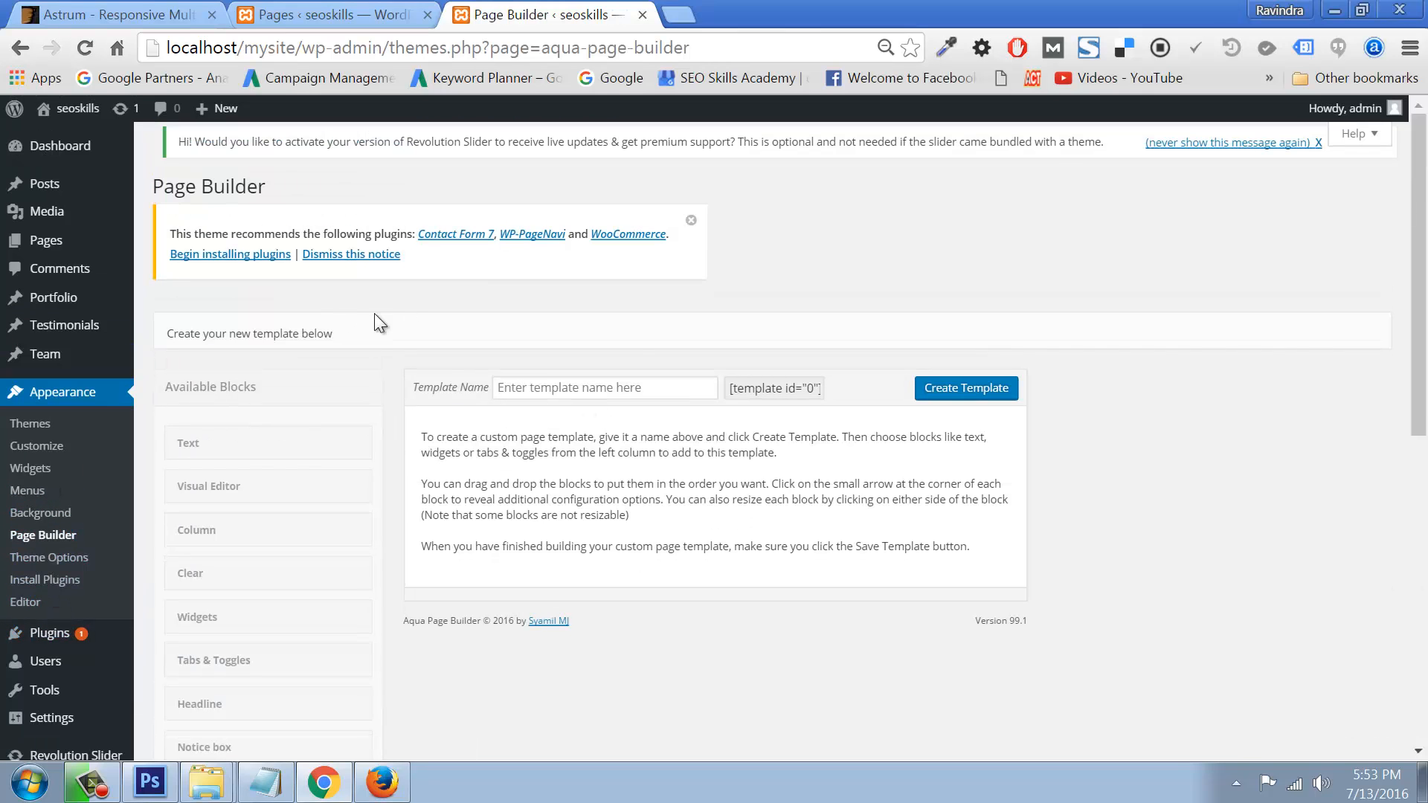
Step: Focus the Page Builder's Template Name field, scan the Available Blocks list, then switch to Firefox
click(662, 386)
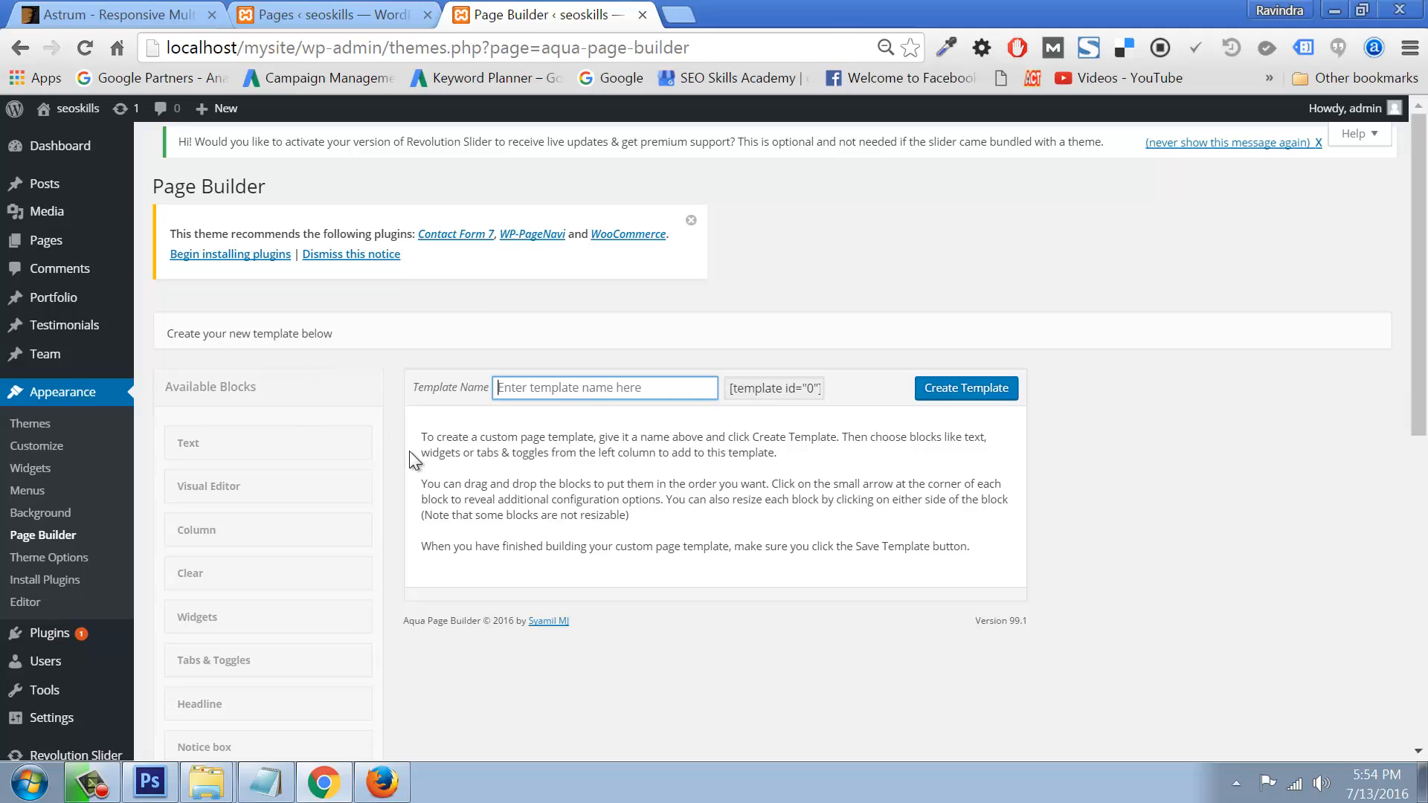
scroll(623, 521, down, 6)
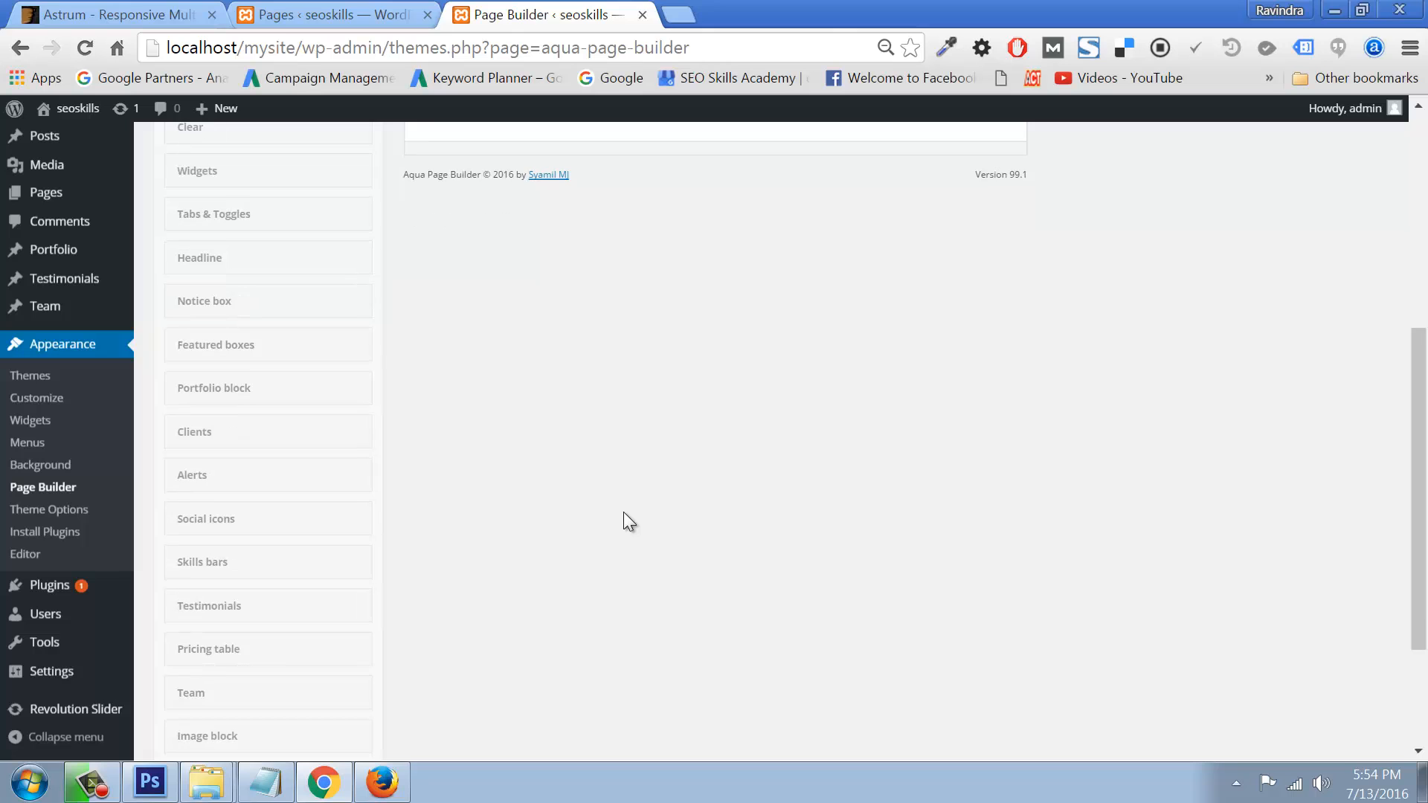
scroll(623, 511, up, 6)
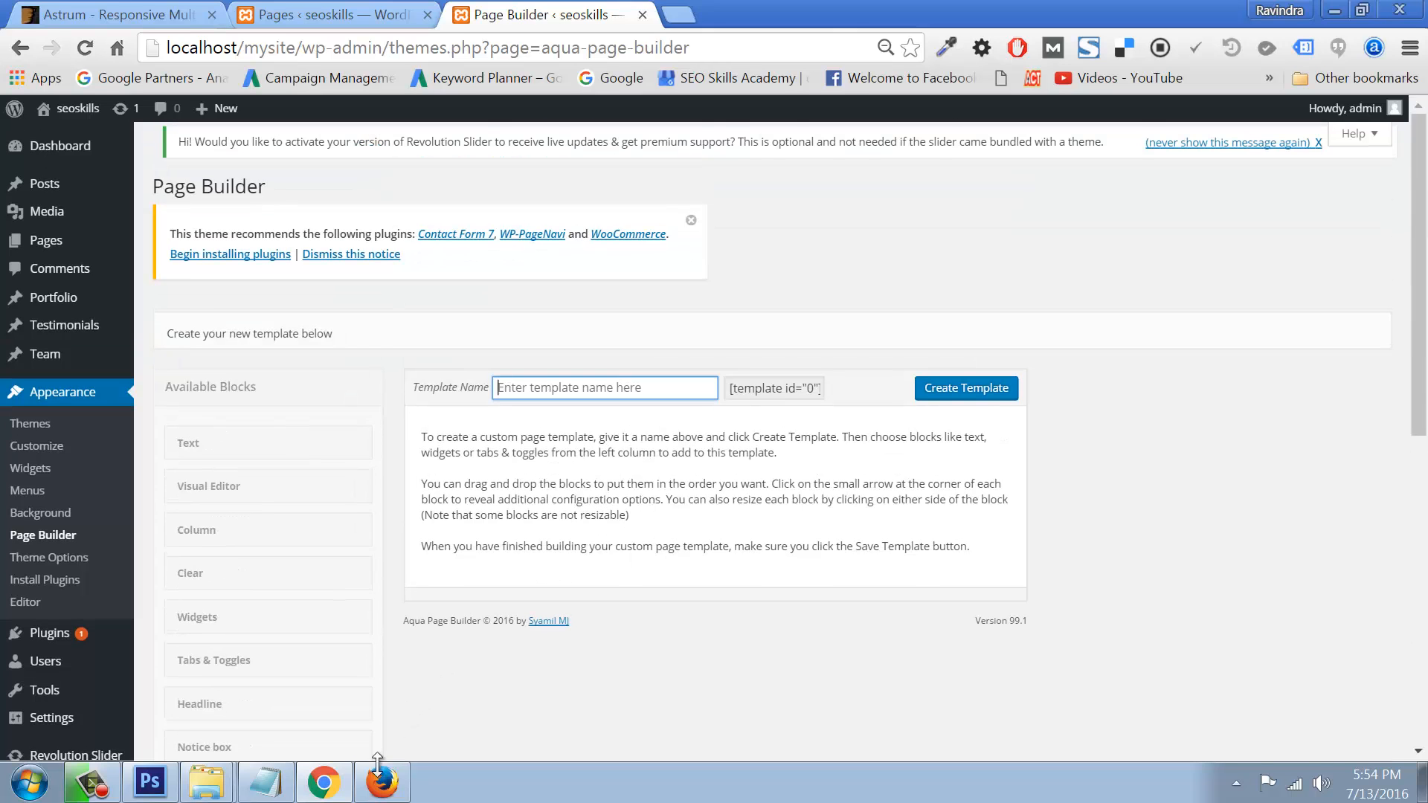
click(381, 781)
Step: Load the live site seoskills.in in a new Firefox tab and skim its home page
click(271, 17)
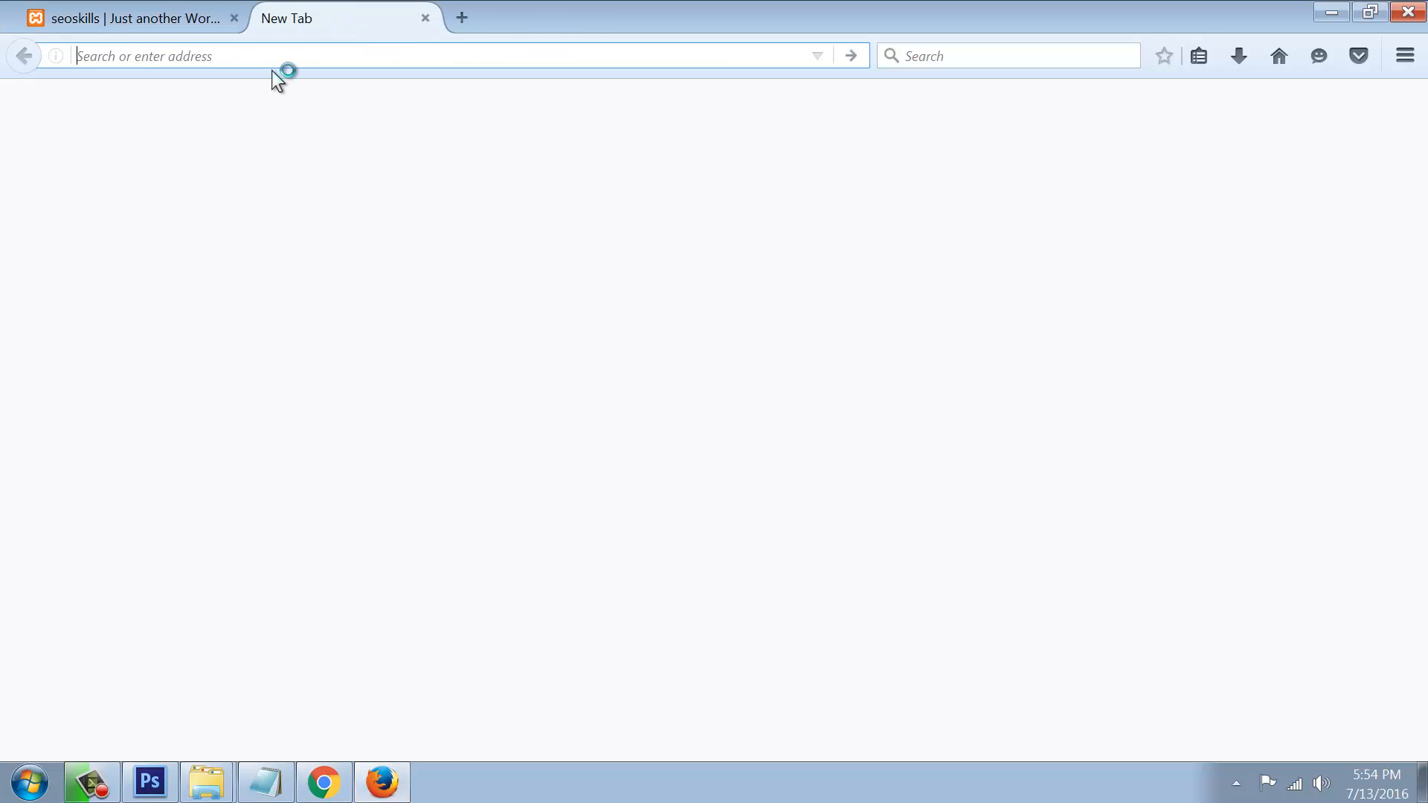
text(seoskills.in/)
key(Return)
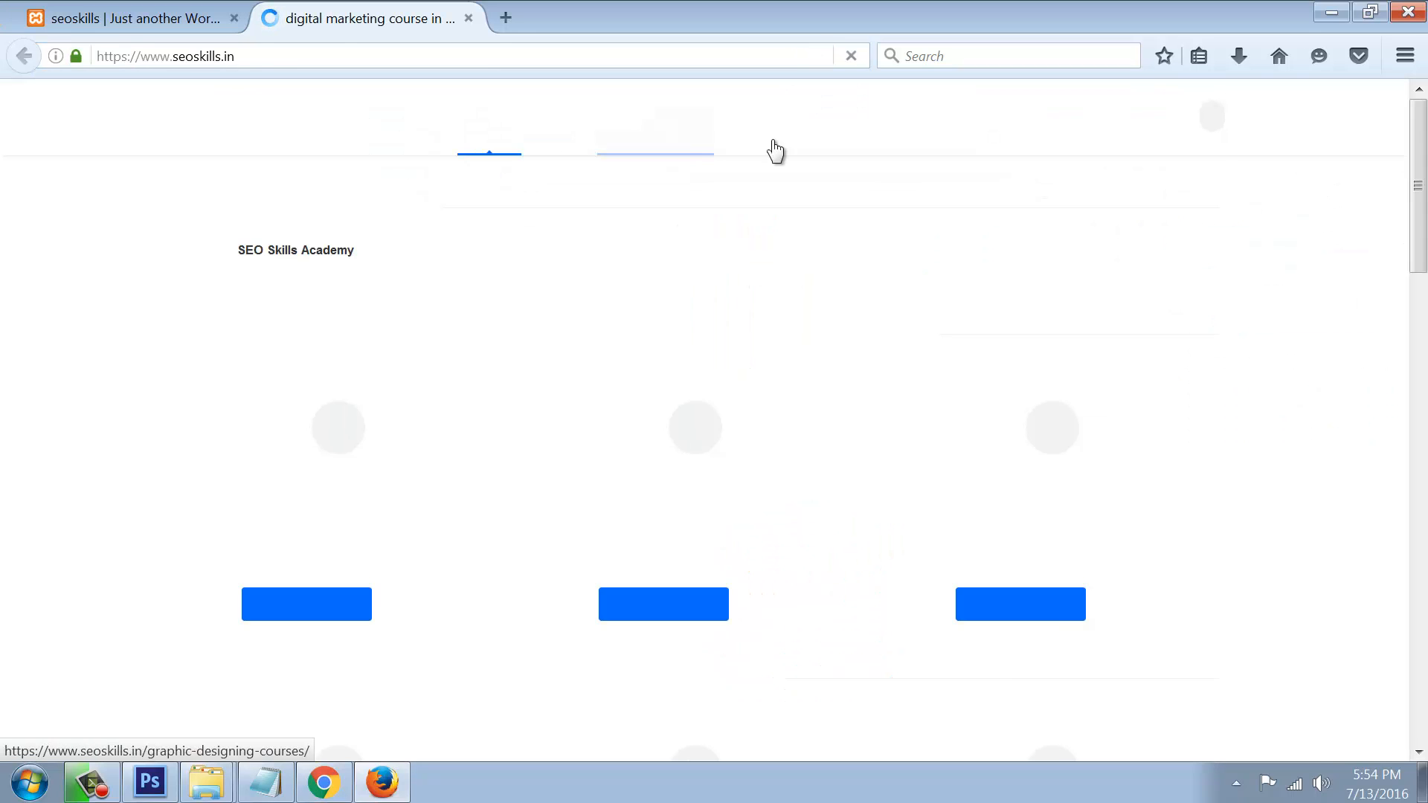
scroll(962, 425, down, 10)
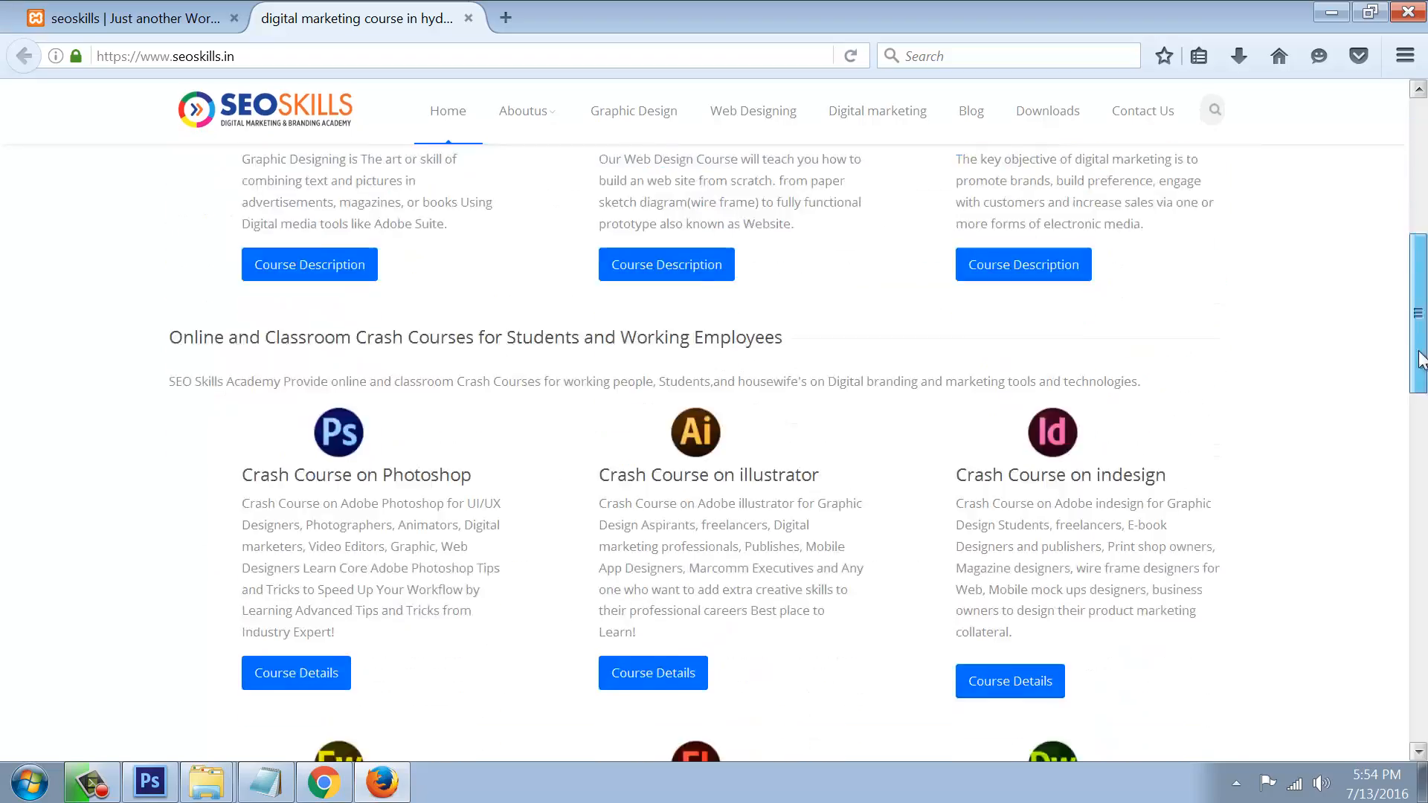
scroll(962, 426, up, 4)
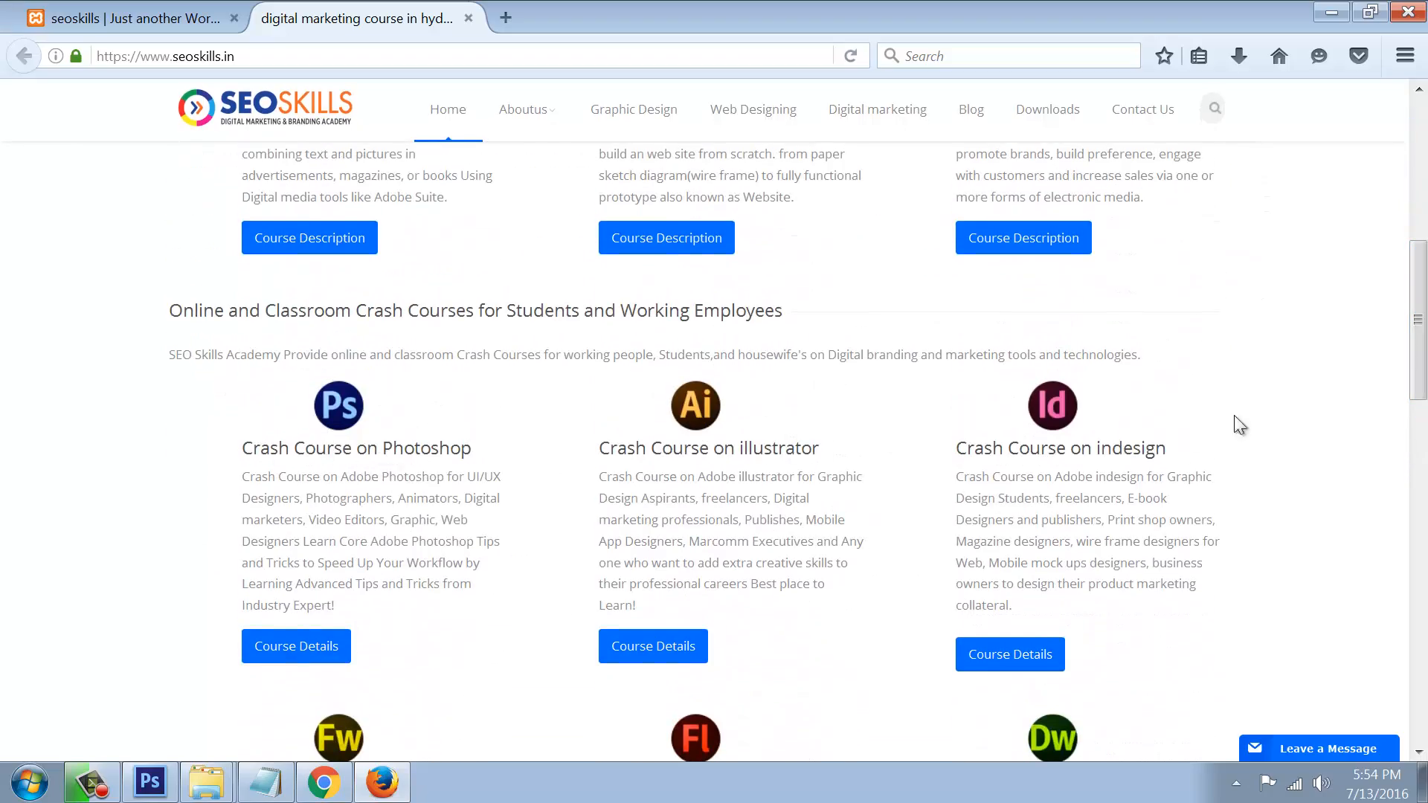
drag(1417, 316, 1390, 186)
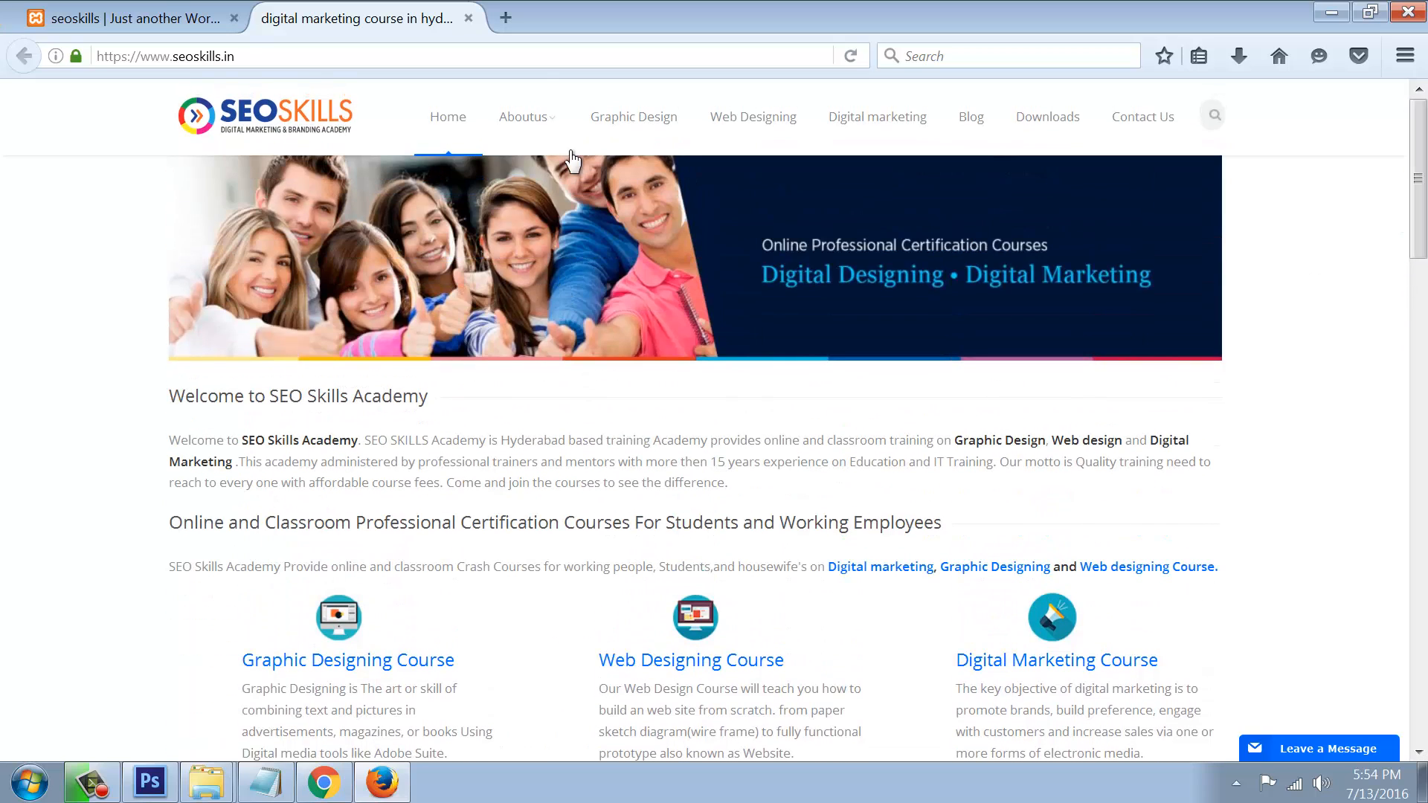
Step: View the live Web Designing and Digital marketing course pages, then return to the local site tab
click(761, 128)
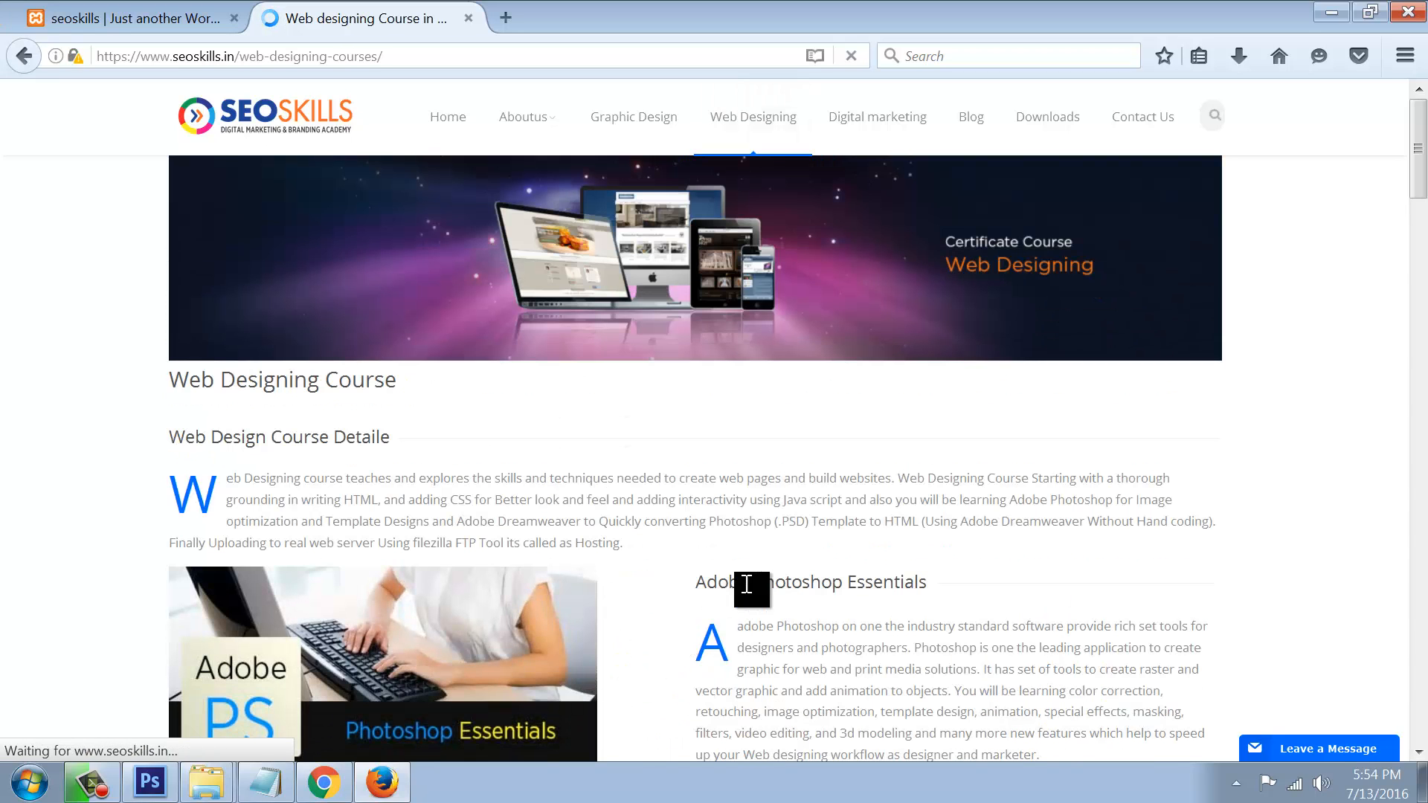
click(864, 125)
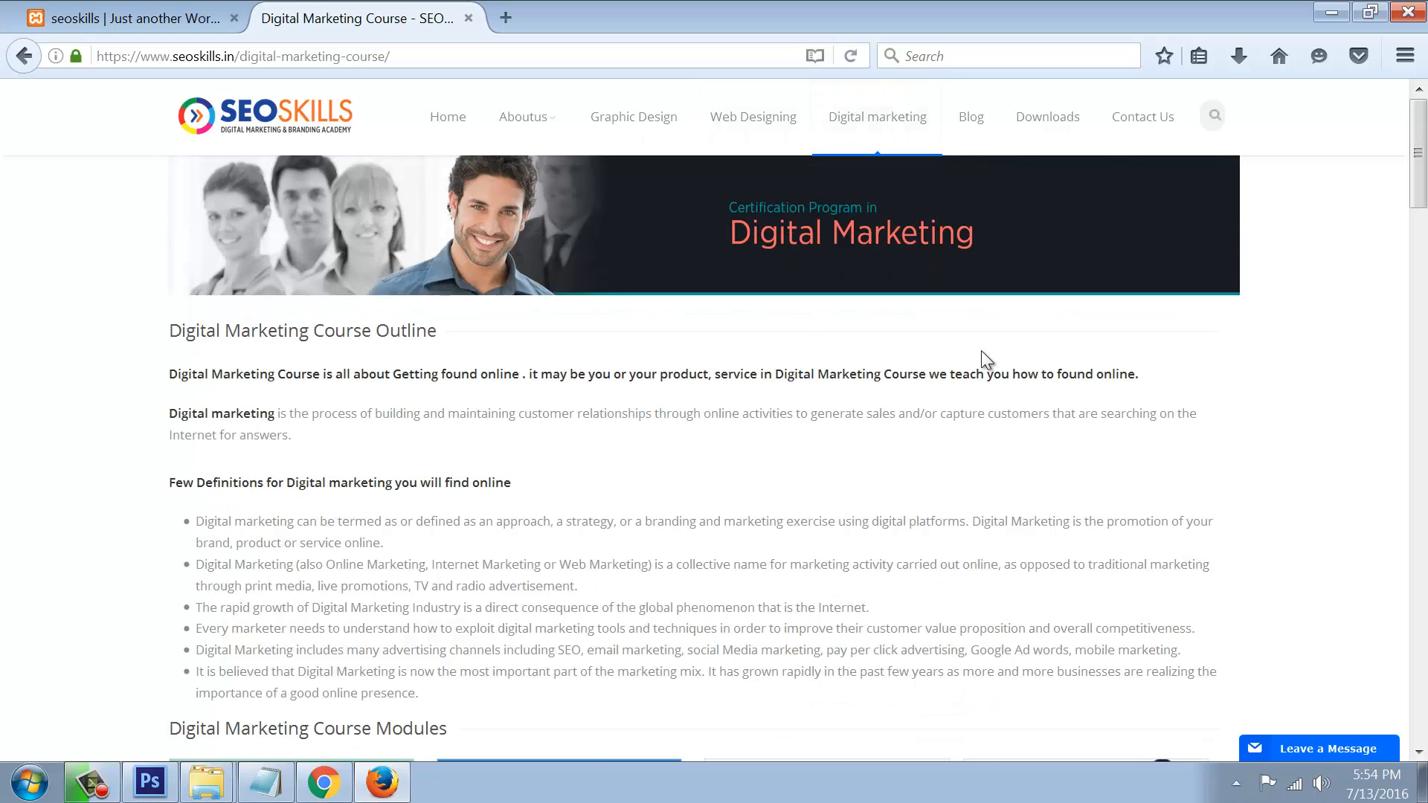
scroll(805, 479, down, 15)
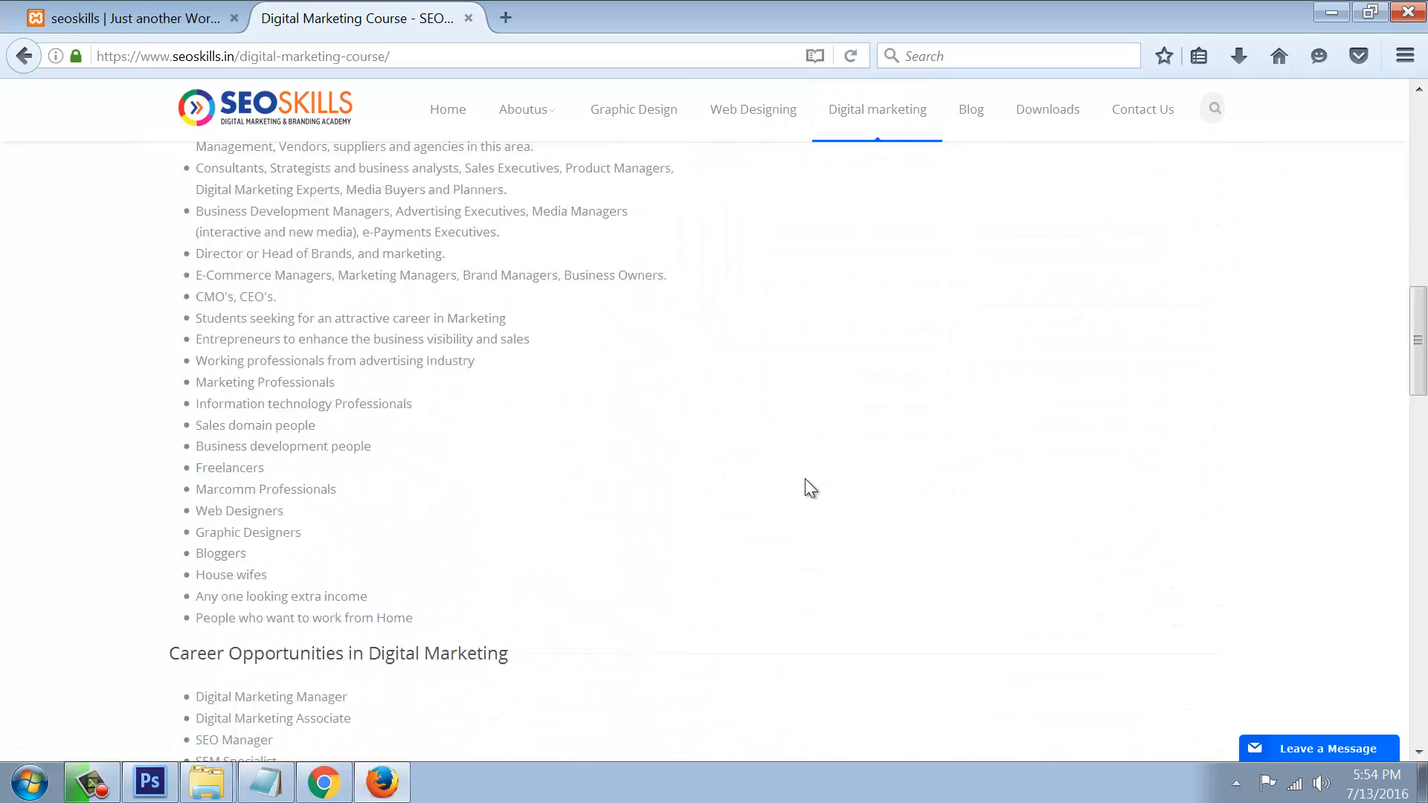
scroll(805, 479, up, 11)
scroll(641, 581, down, 10)
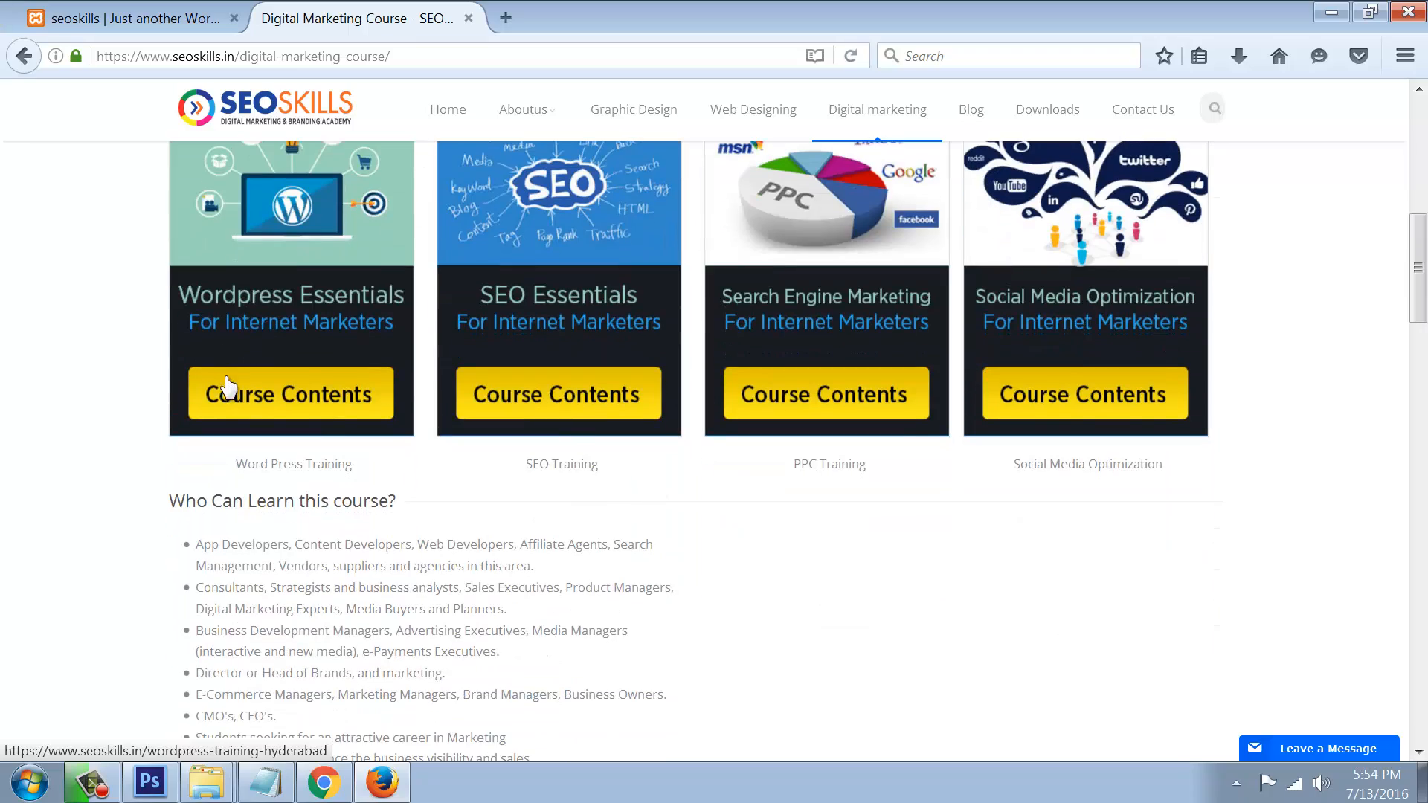
scroll(811, 559, up, 14)
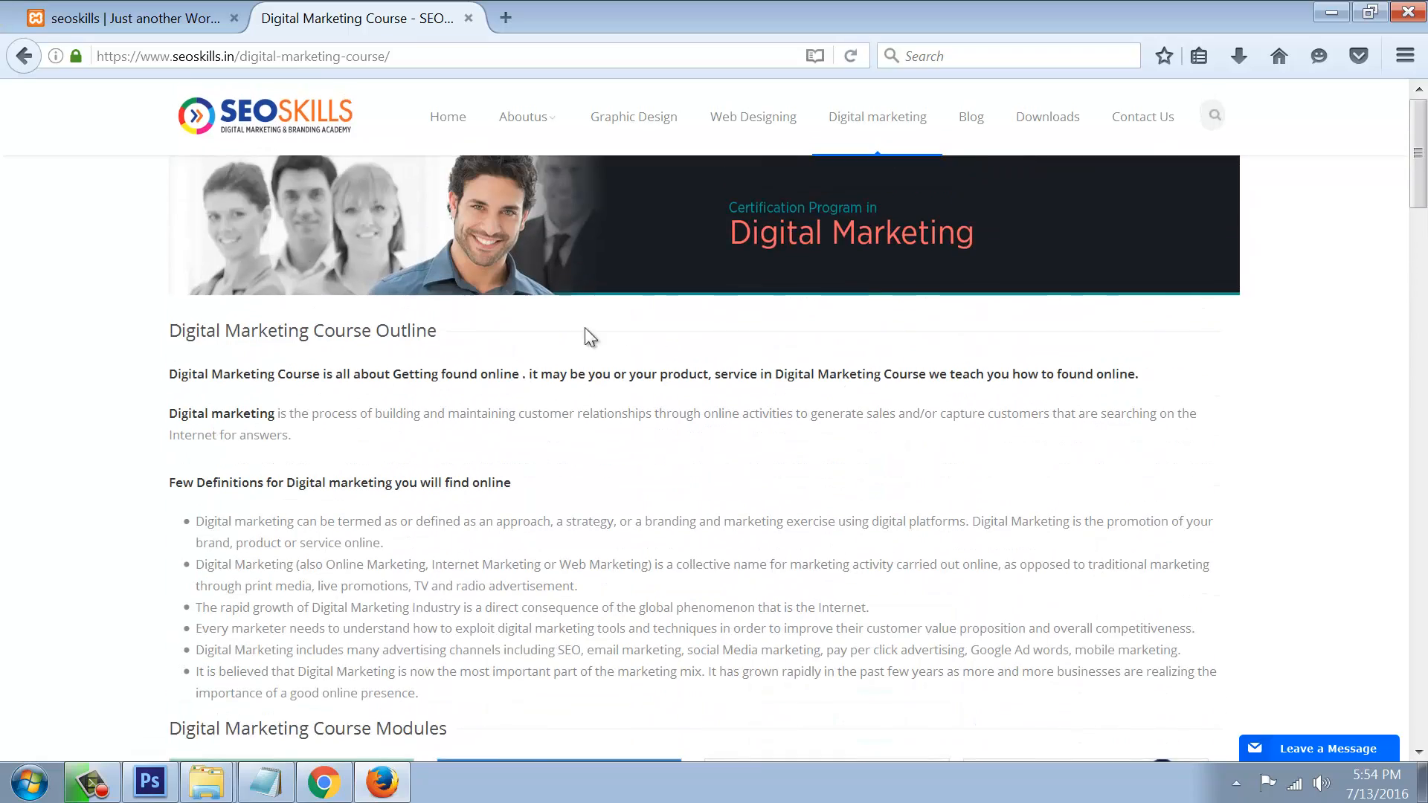
click(106, 25)
Step: View the local AboutUs page's slider, then the local Blog page
scroll(456, 325, up, 10)
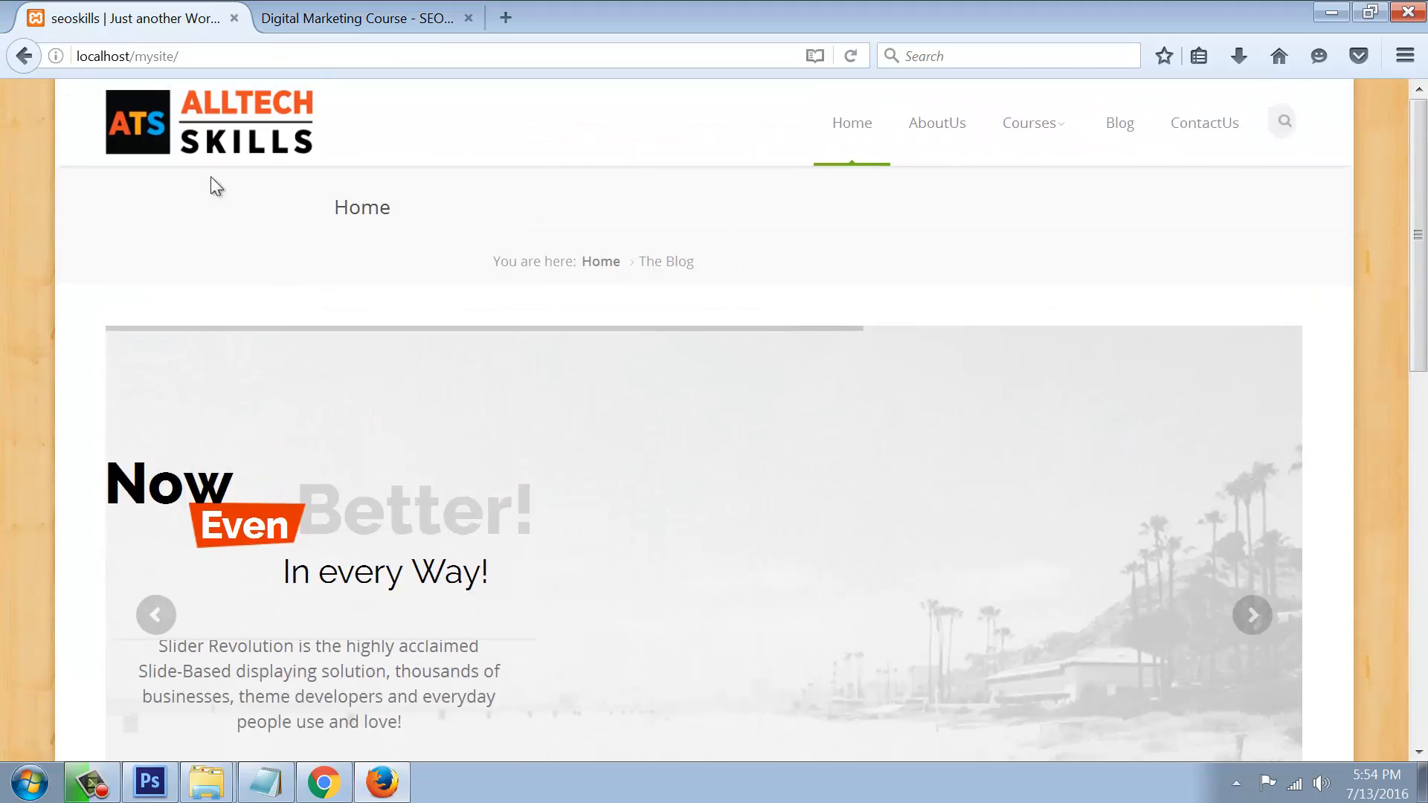
click(927, 138)
mouse_move(1034, 134)
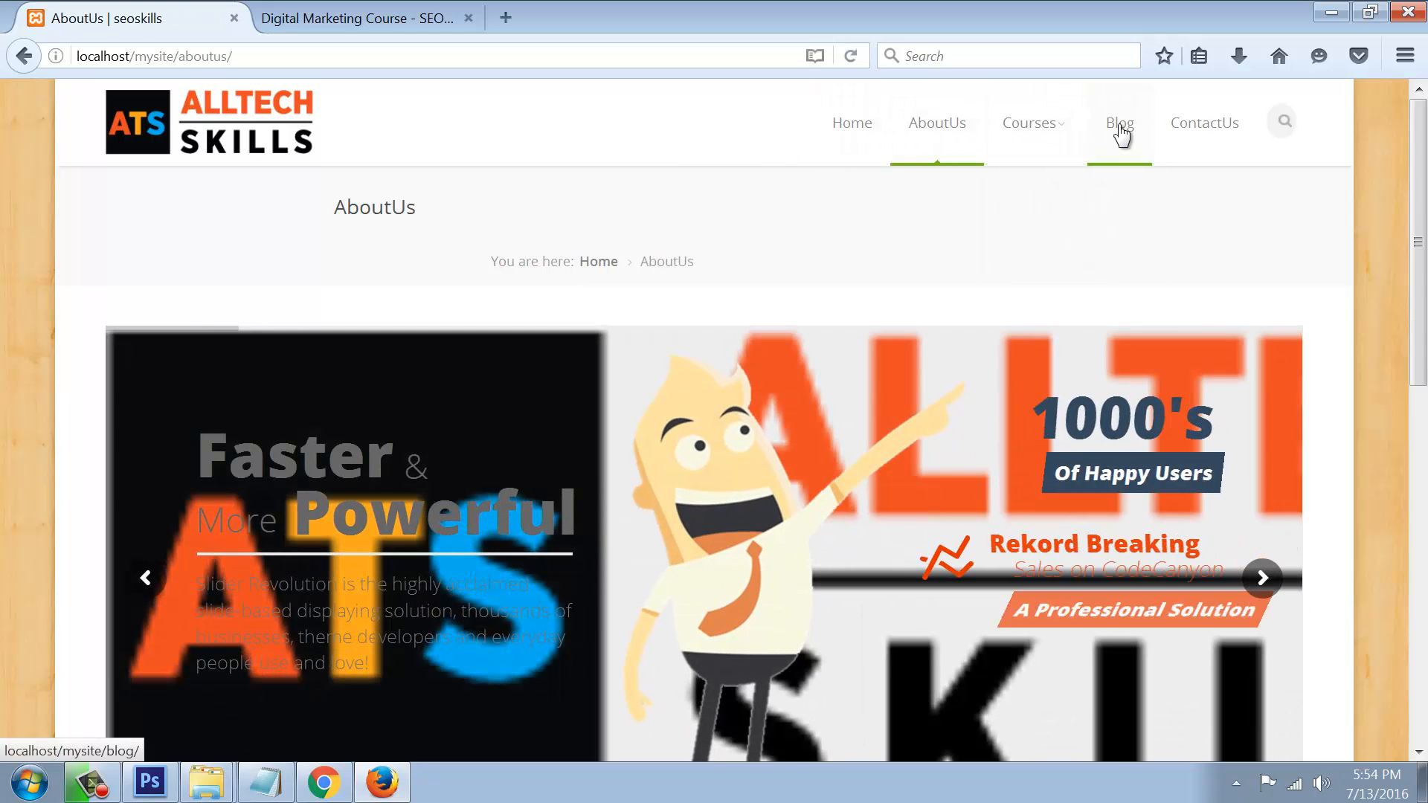
click(1121, 132)
scroll(517, 489, down, 10)
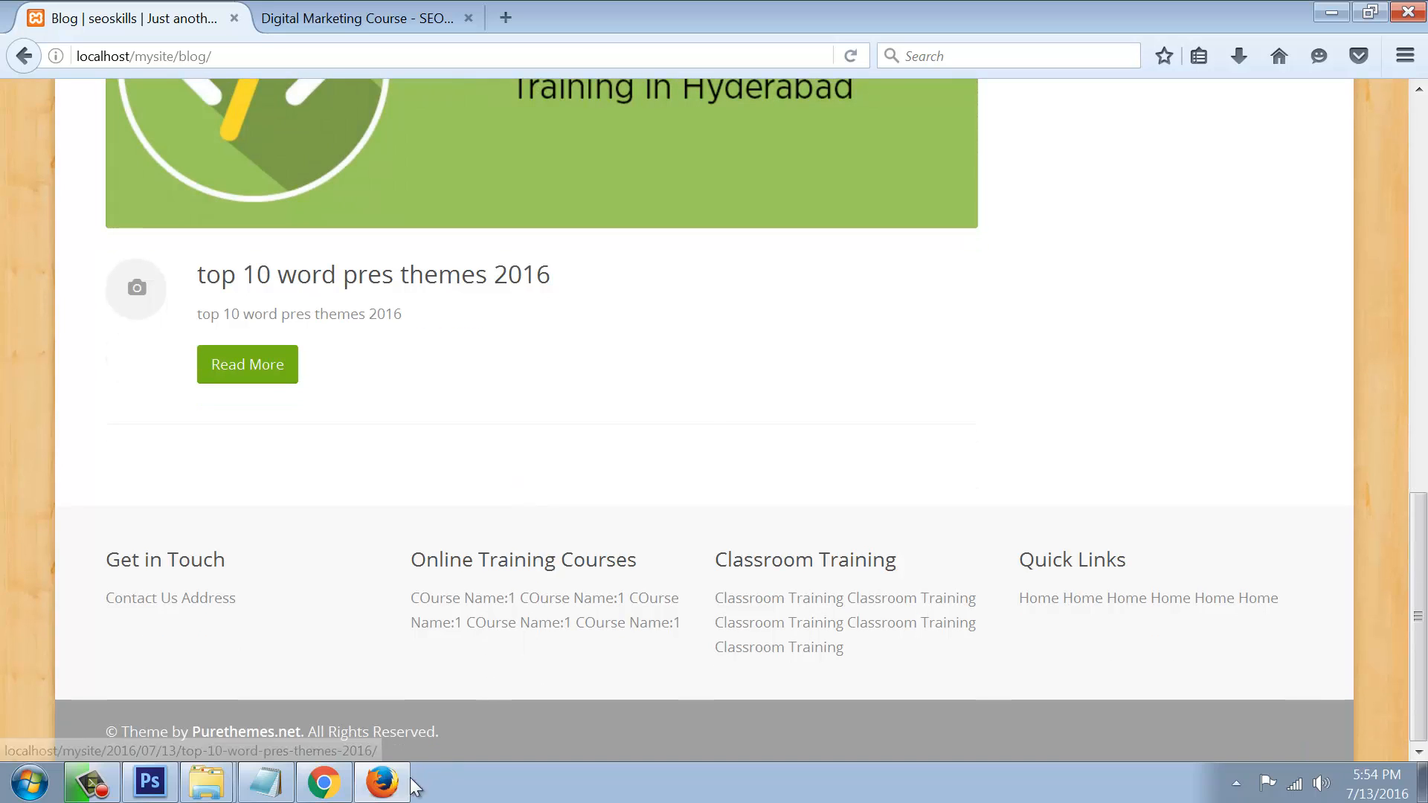
Step: Browse the live seoskills.in Blog page of training posts for comparison
click(357, 18)
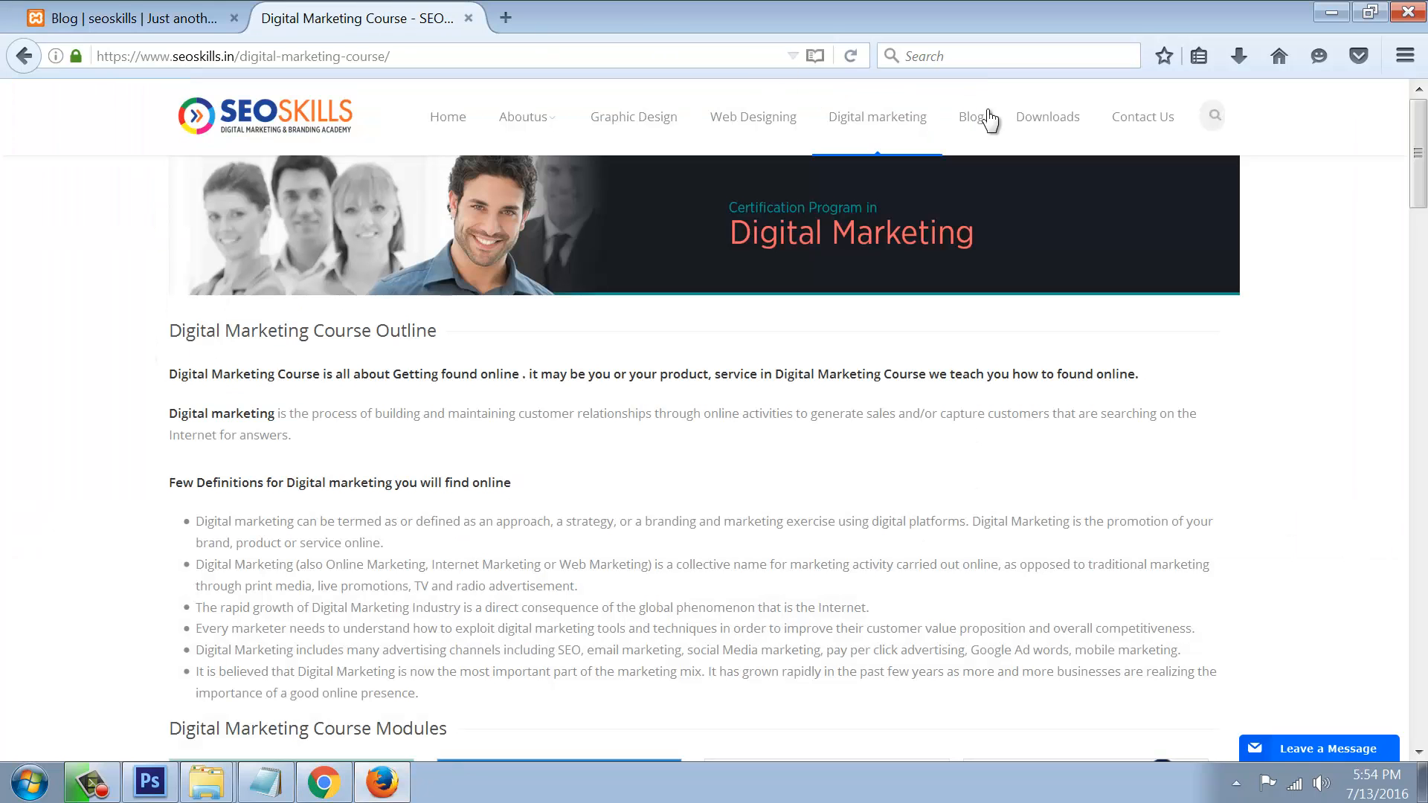
click(979, 122)
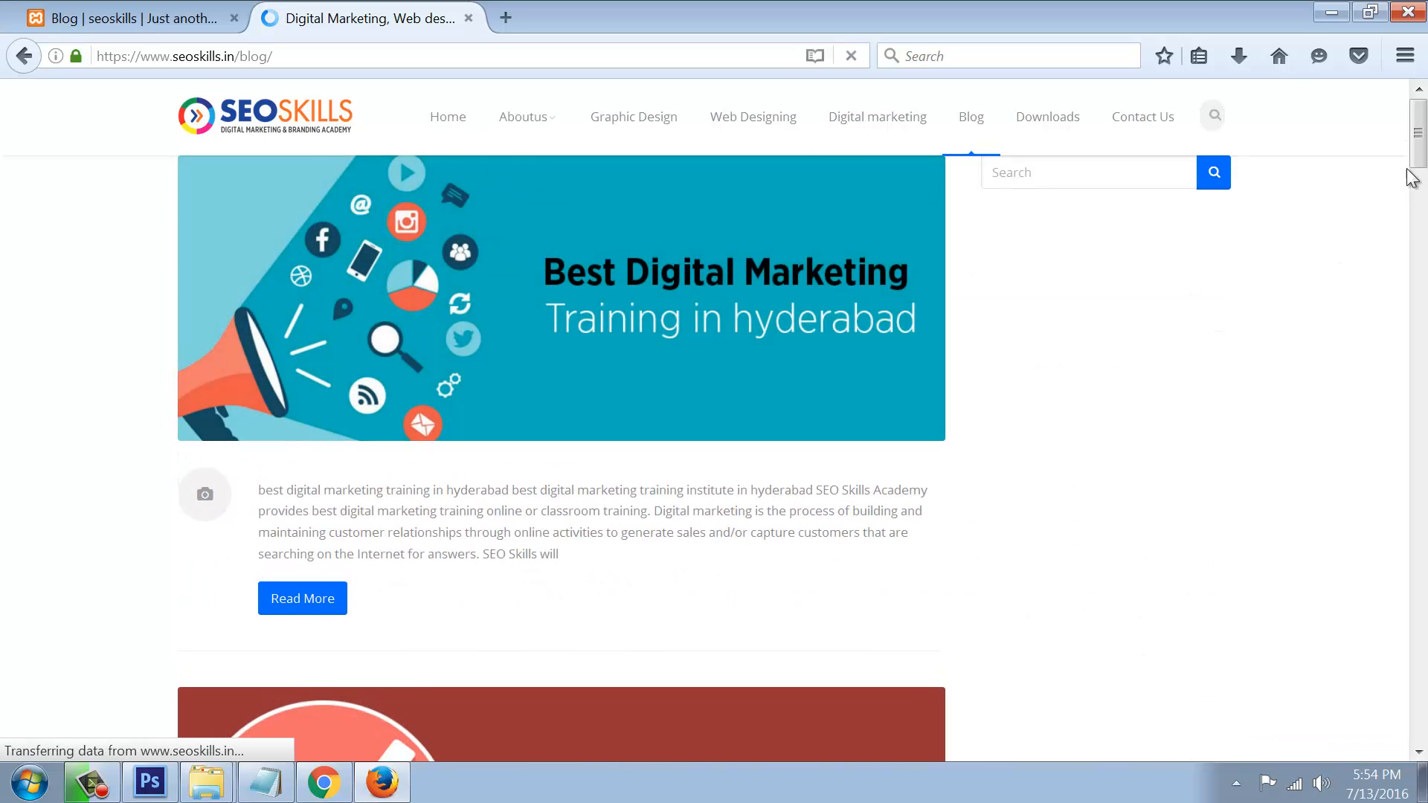
drag(1419, 153, 1158, 233)
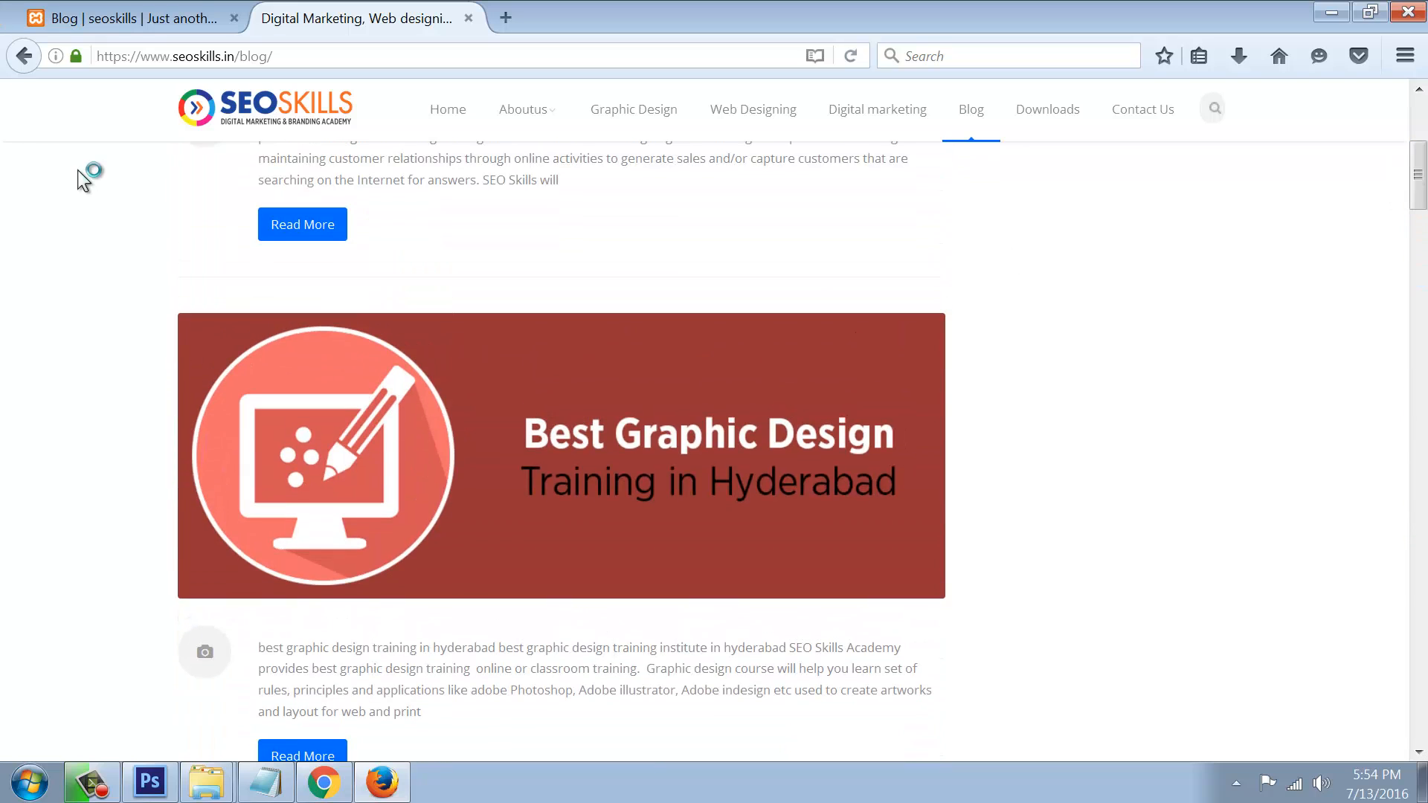